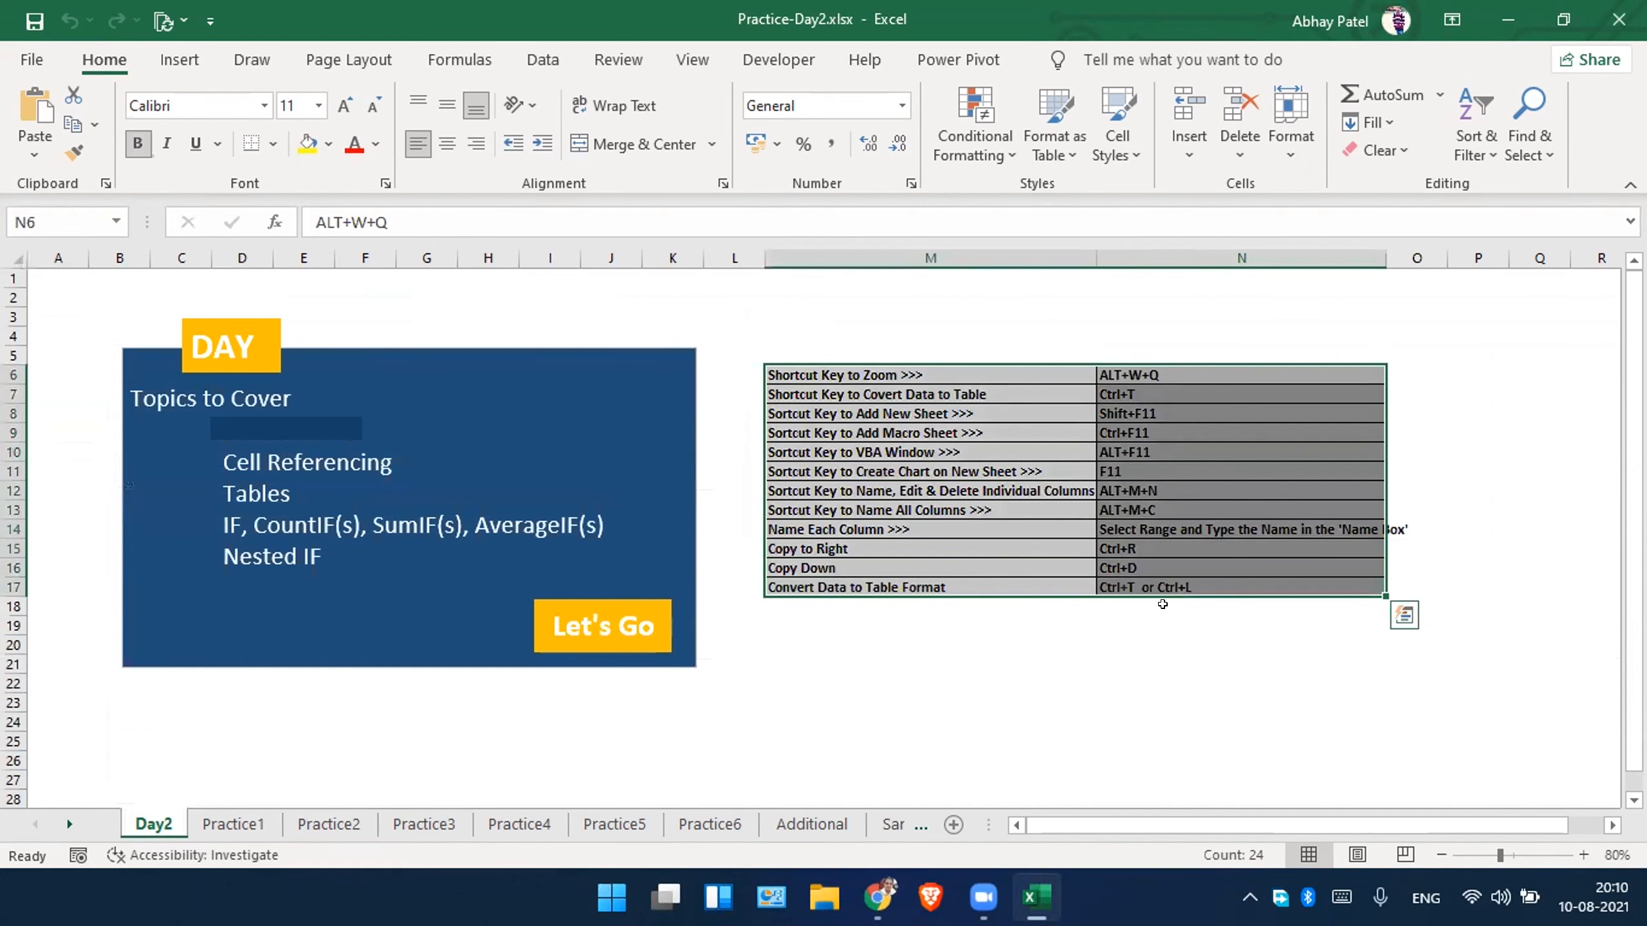
Open the Practice1 sheet and autofit columns G and B to their contents.
{"action": "left_click", "coordinate": [230, 825]}
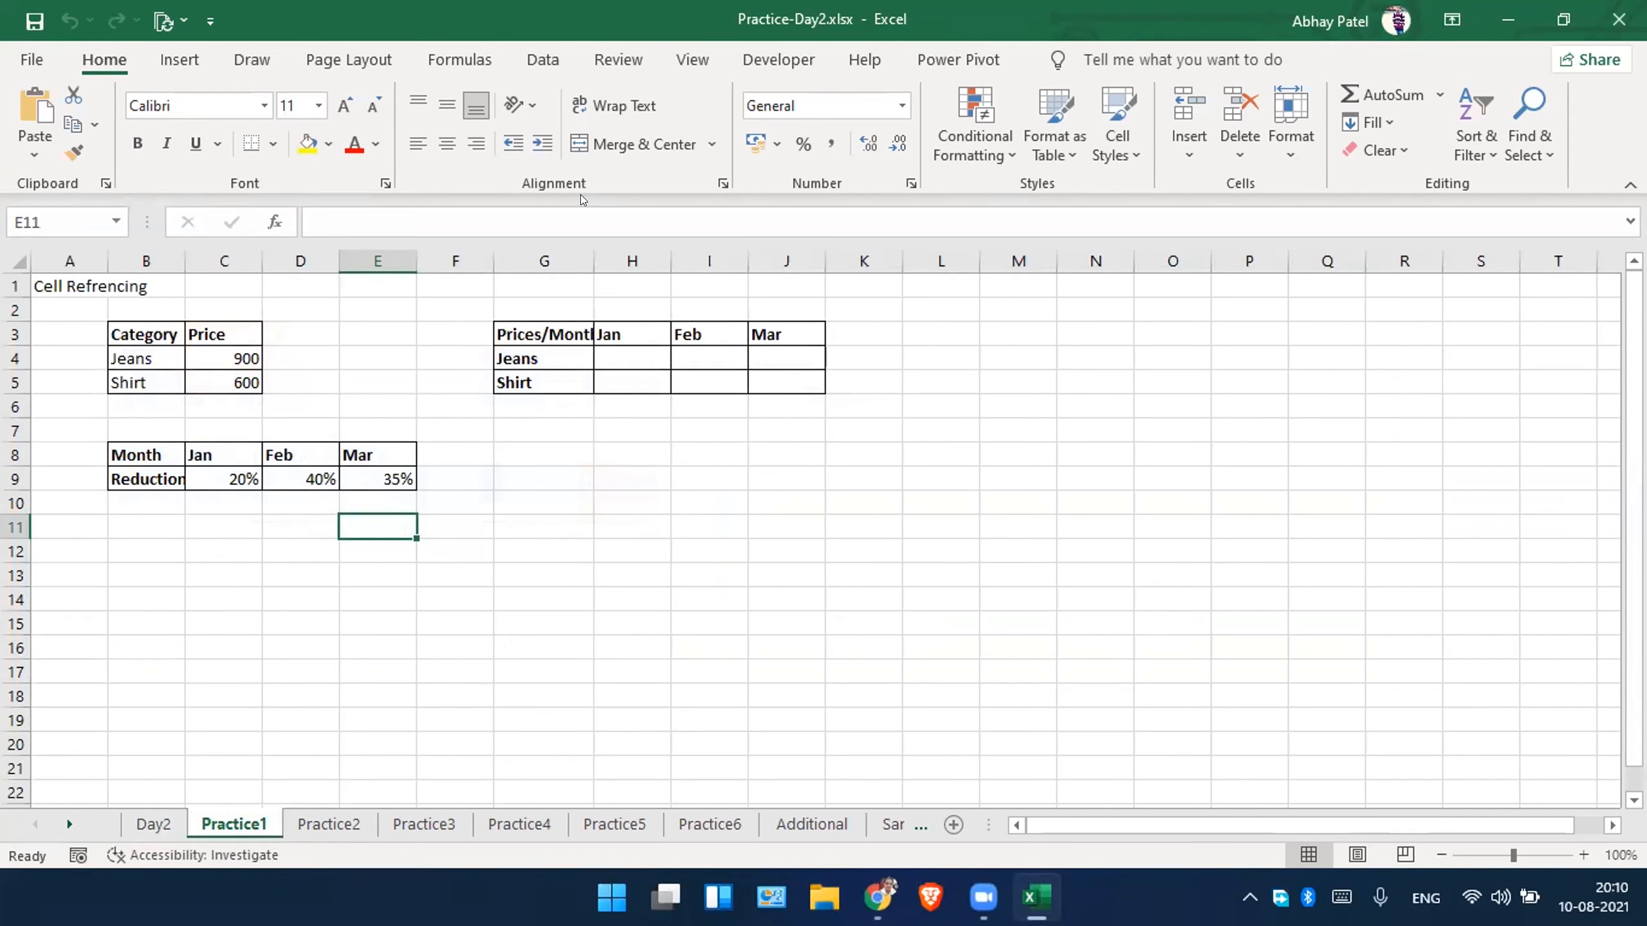
{"action": "double_click", "coordinate": [592, 261]}
{"action": "left_click", "coordinate": [686, 470]}
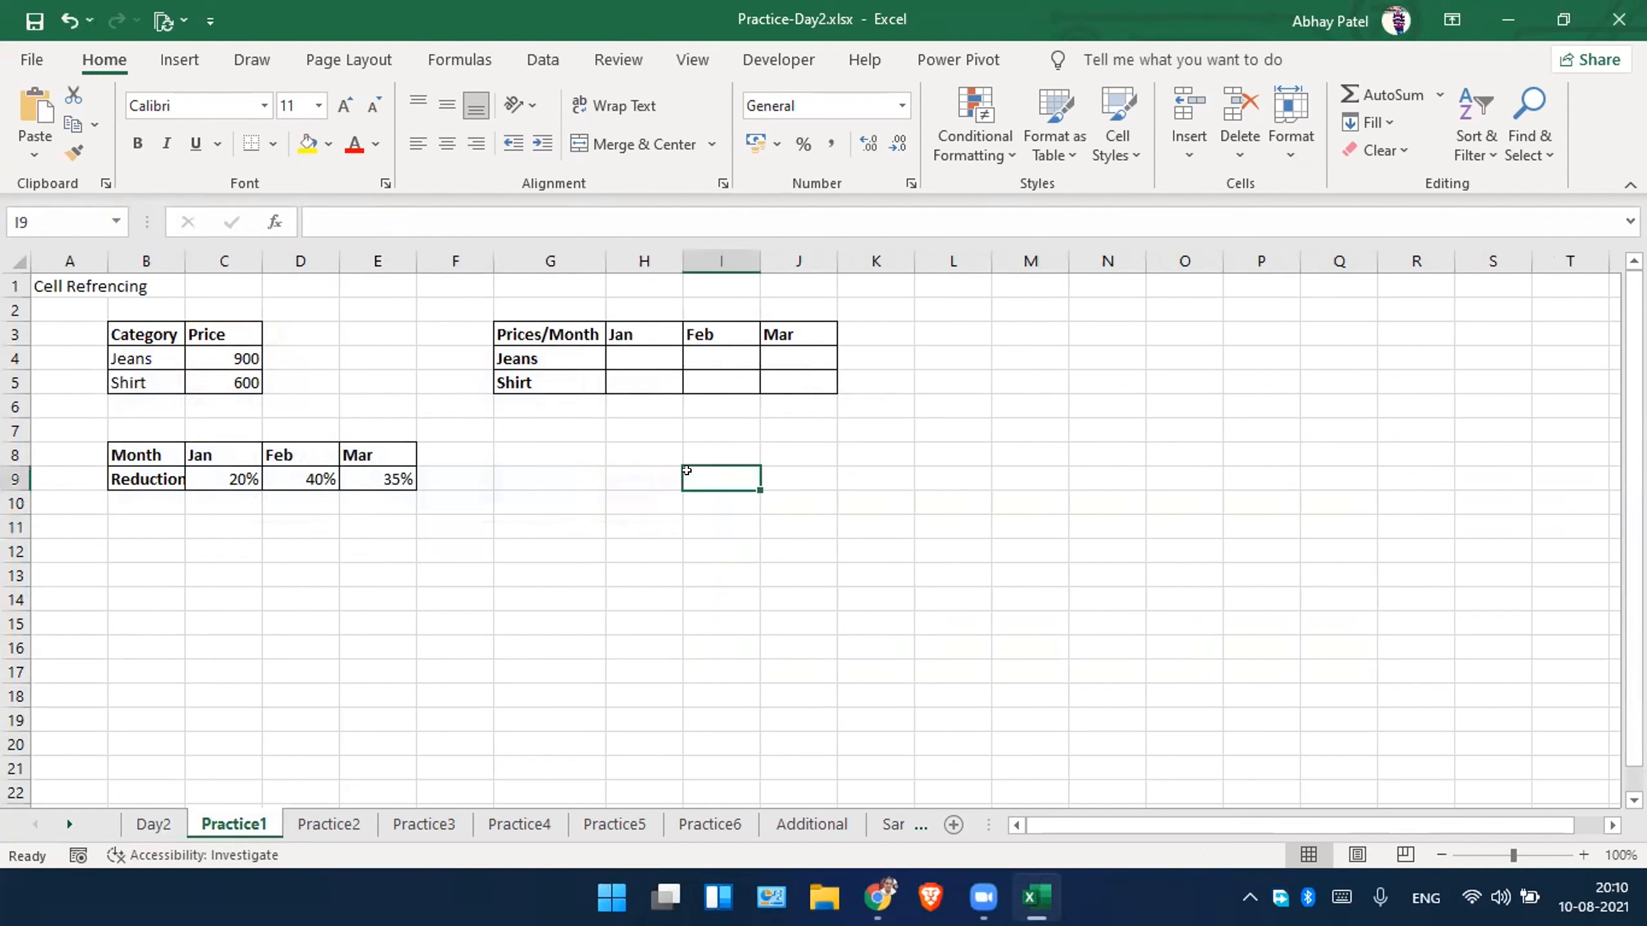
{"action": "double_click", "coordinate": [185, 261]}
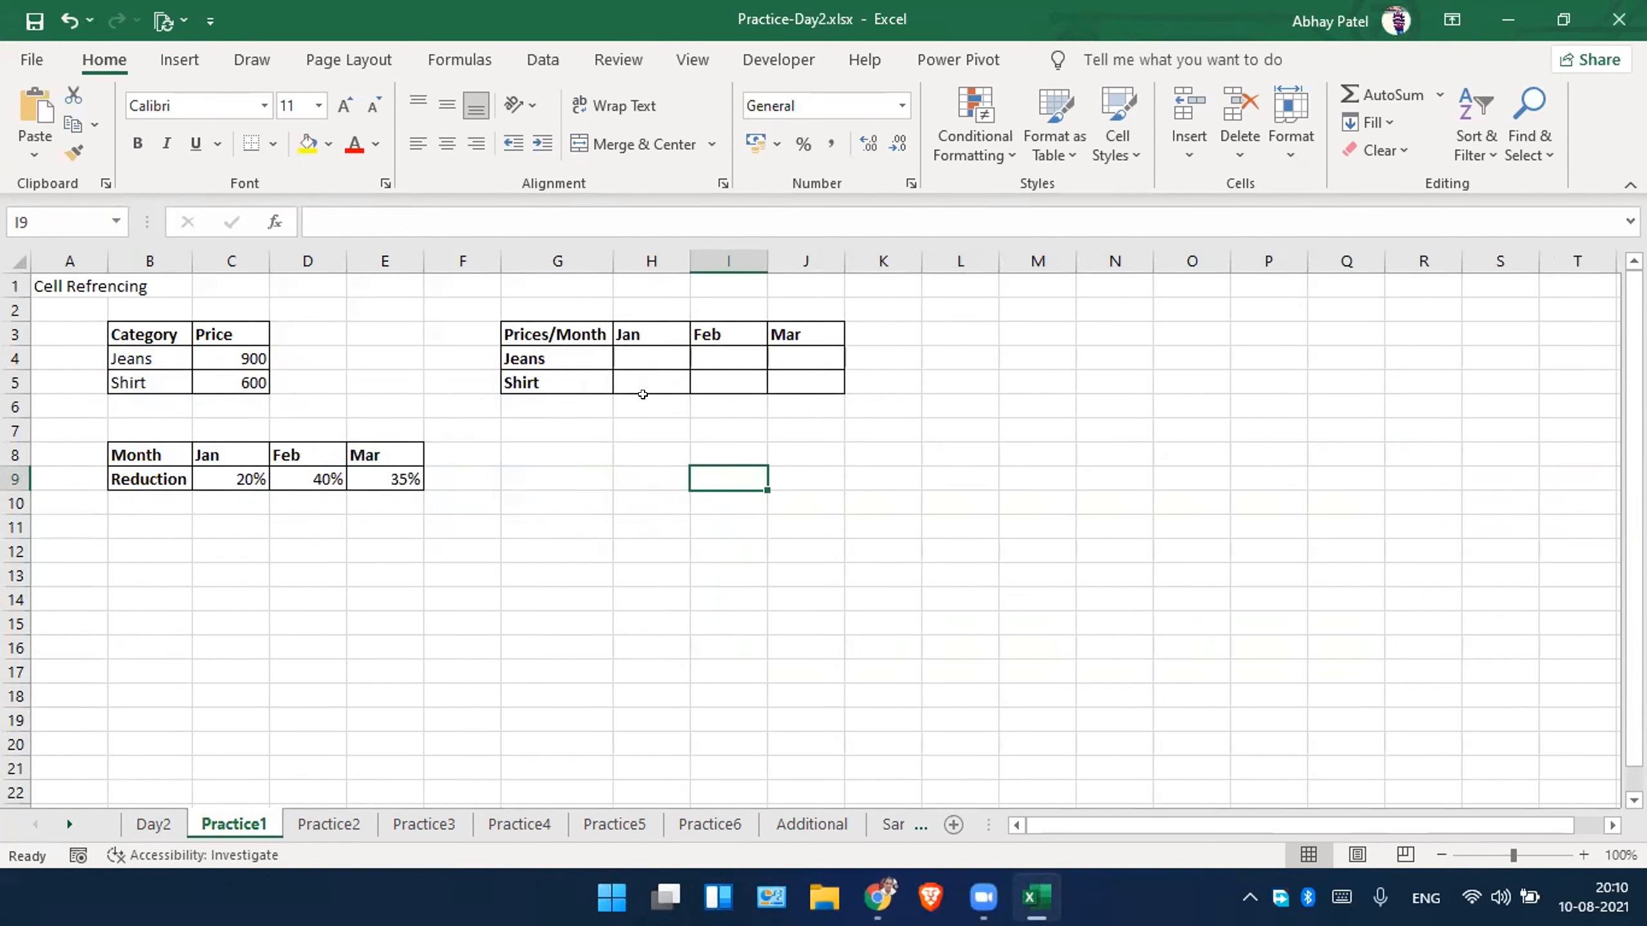
Enter the formula =C4*(1-C9) in H4 for the reduced January price of Jeans.
{"action": "left_click", "coordinate": [663, 356]}
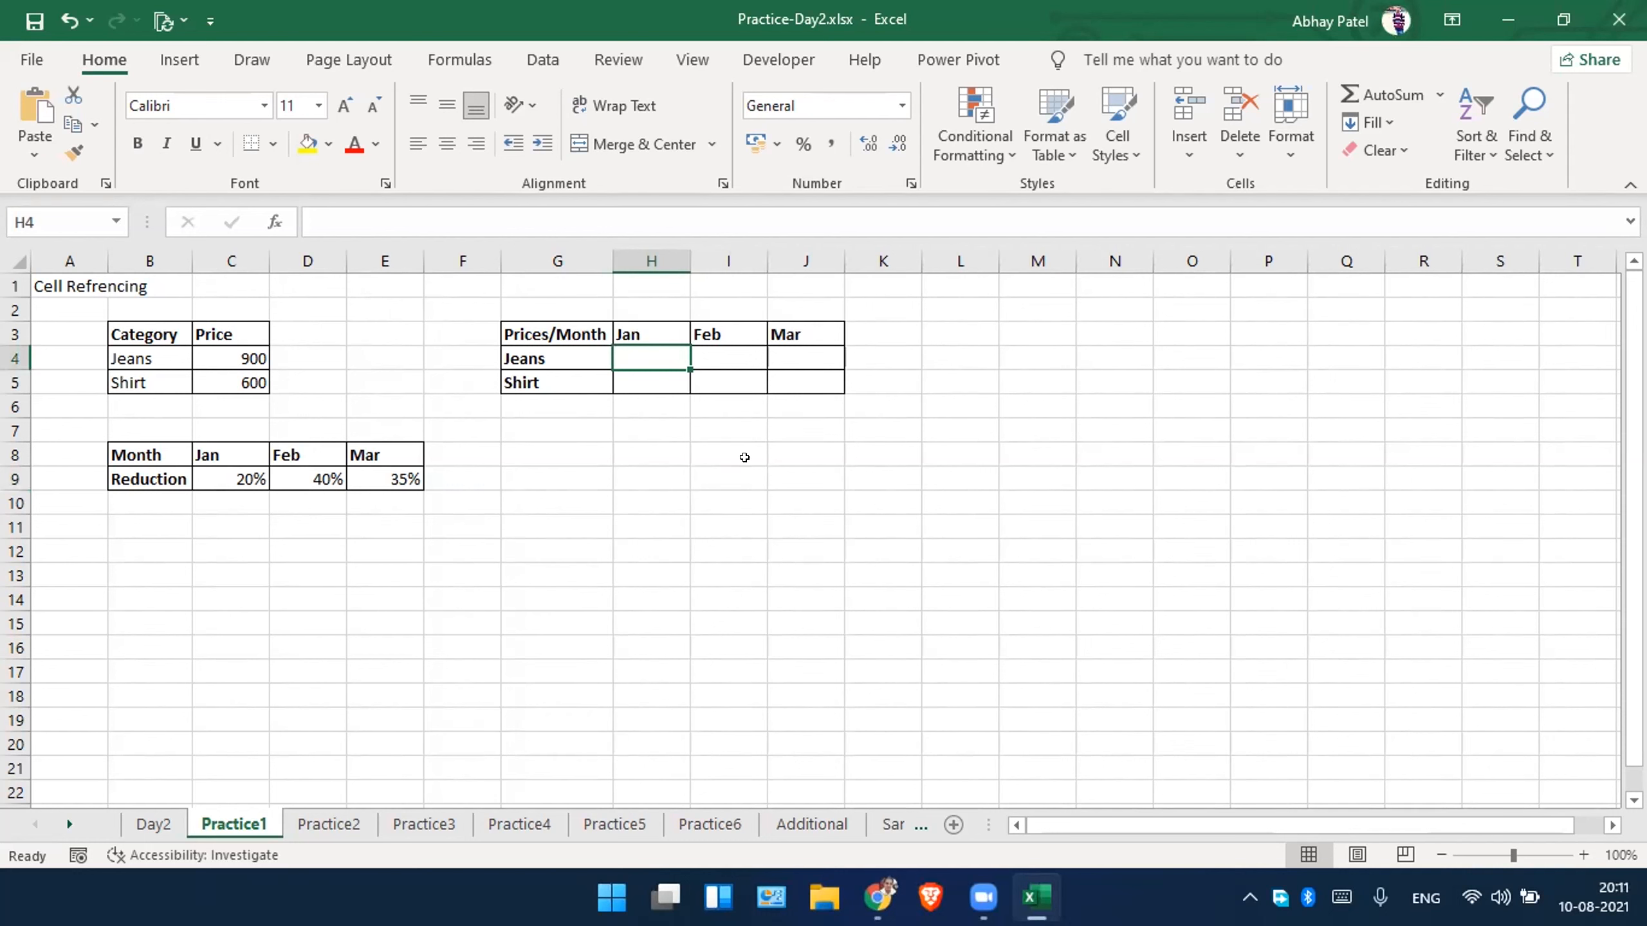
{"action": "type", "text": "="}
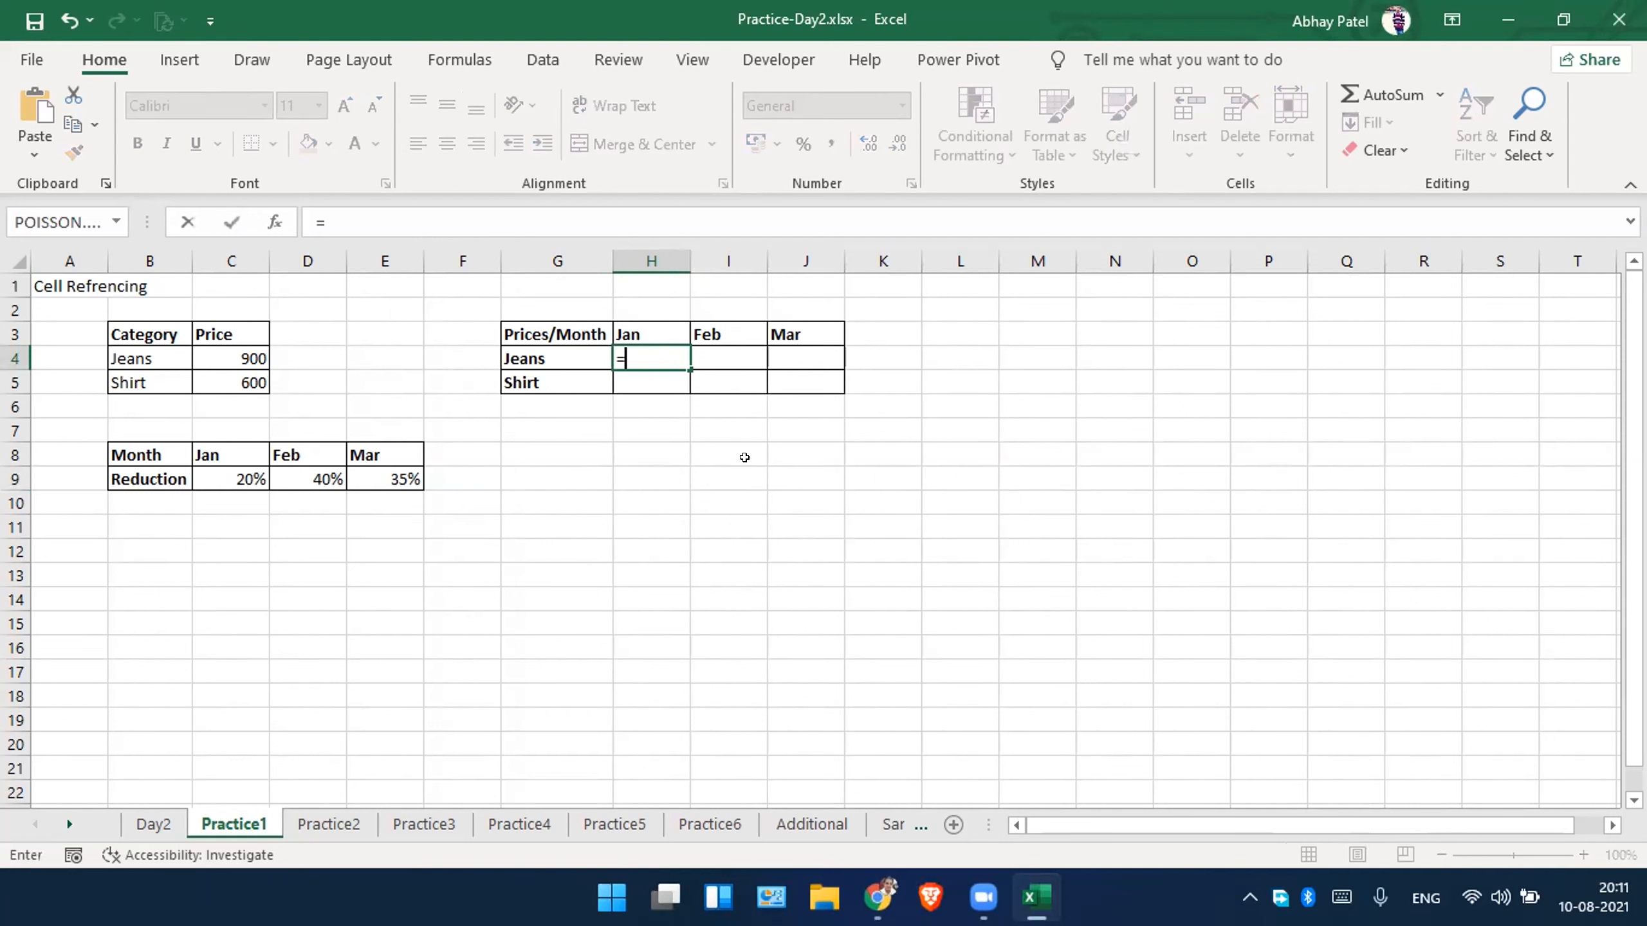
{"action": "left_click", "coordinate": [241, 355]}
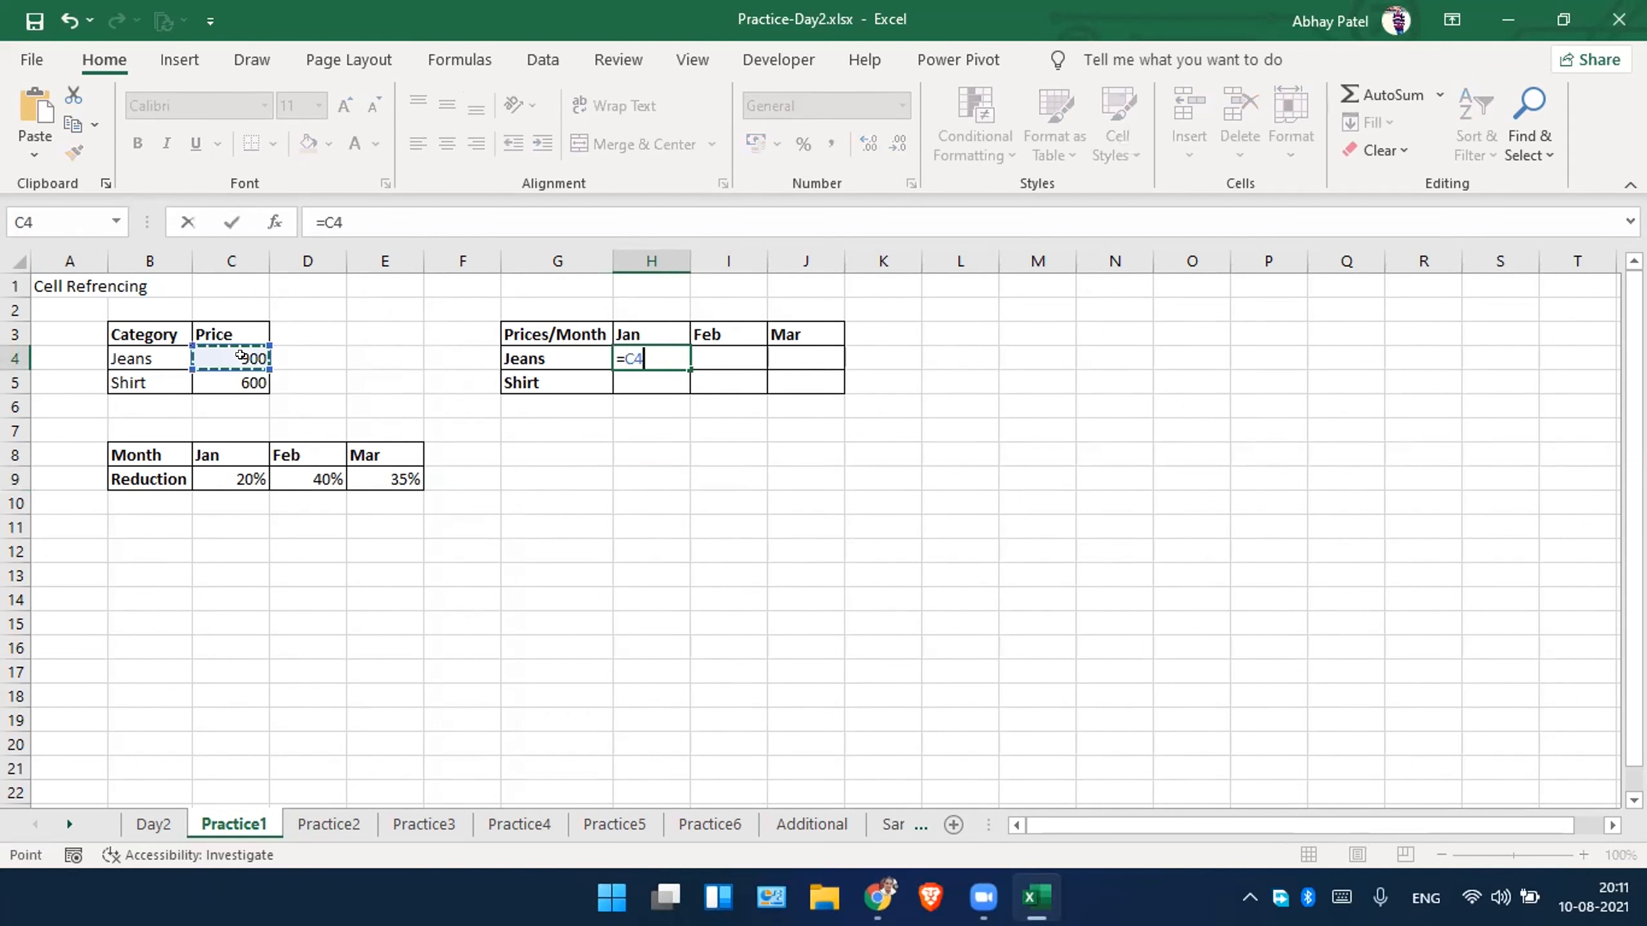
{"action": "type", "text": "*"}
{"action": "left_click", "coordinate": [238, 478]}
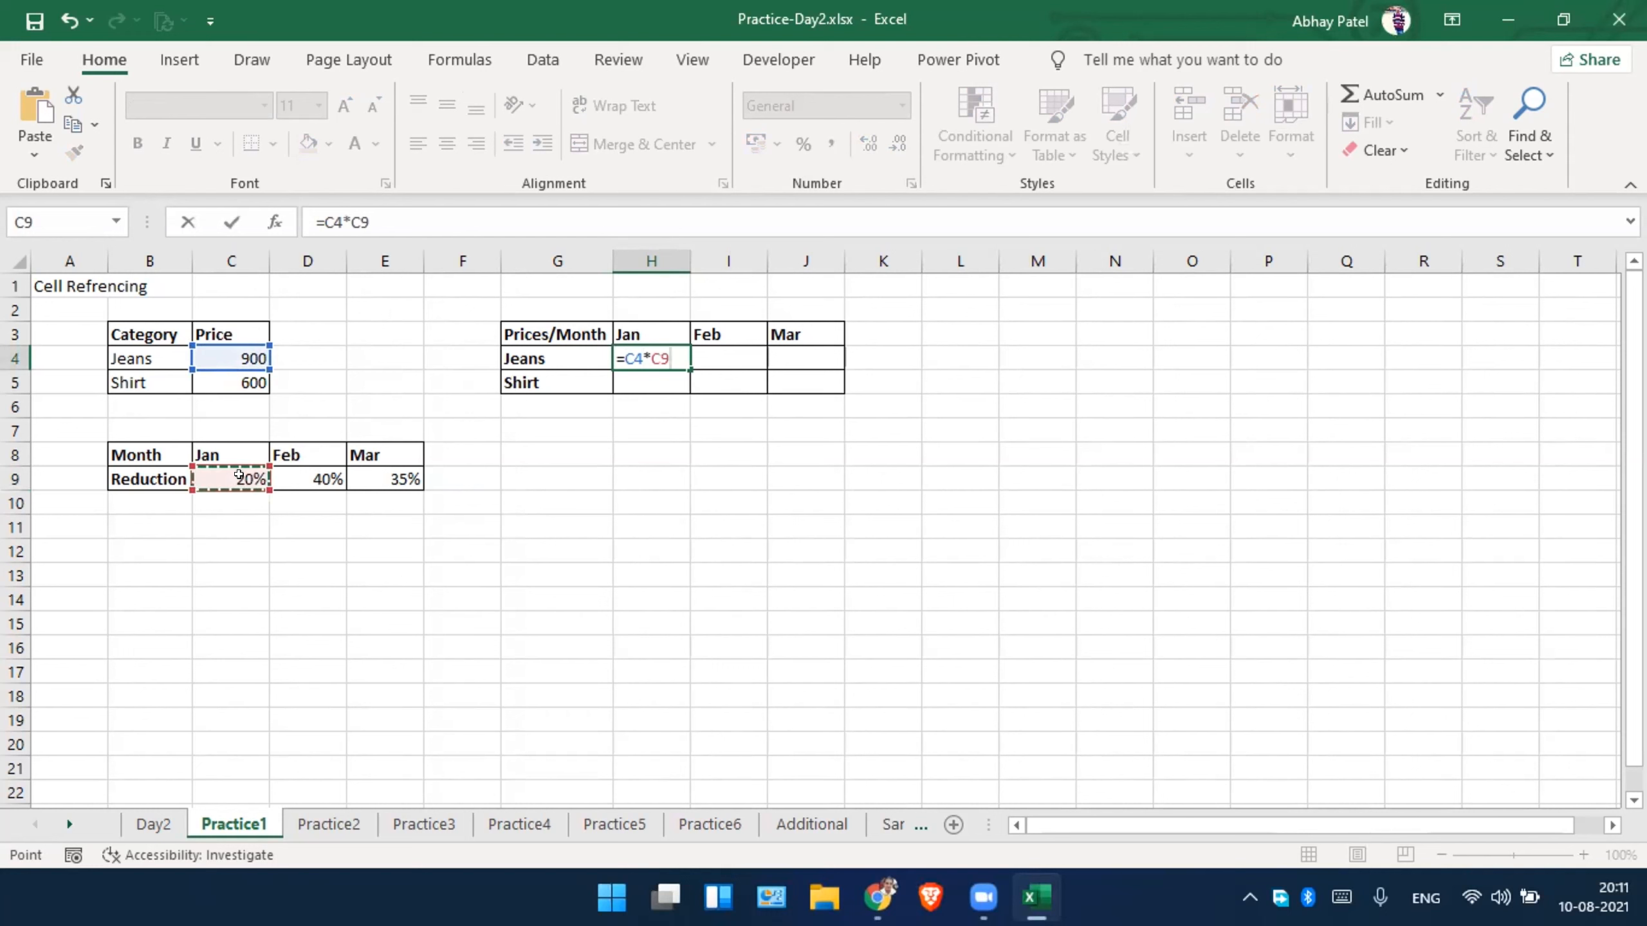
{"action": "key", "text": "Left"}
{"action": "left_click", "coordinate": [238, 478]}
{"action": "left_click", "coordinate": [645, 357]}
{"action": "type", "text": "1-"}
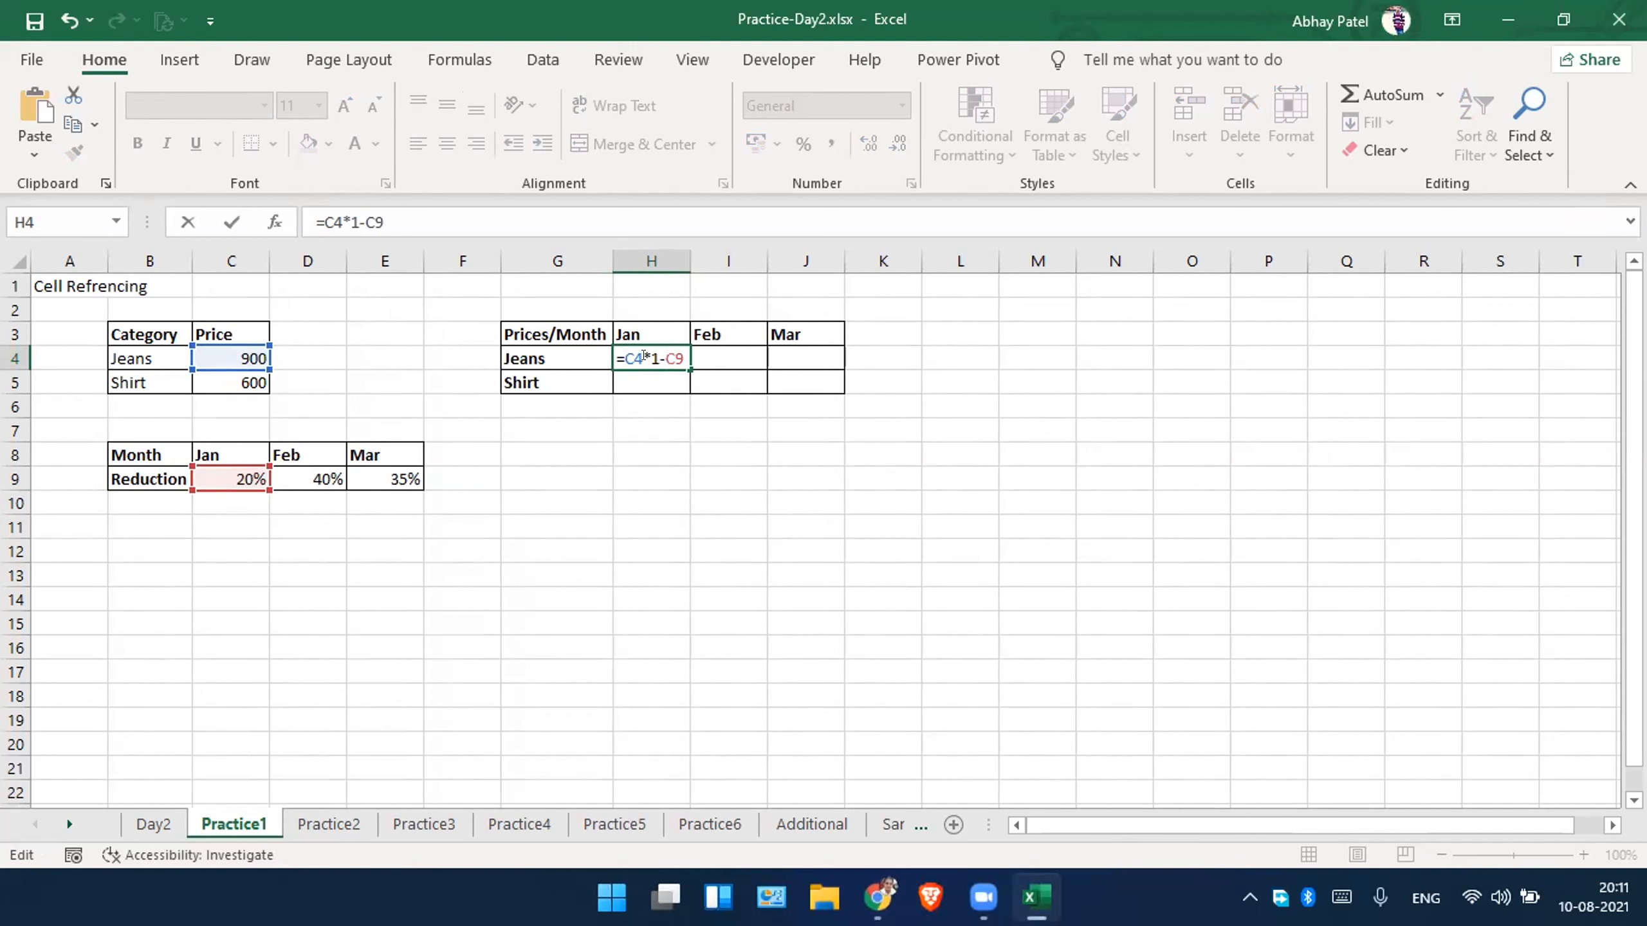
{"action": "type", "text": "("}
{"action": "key", "text": "Return"}
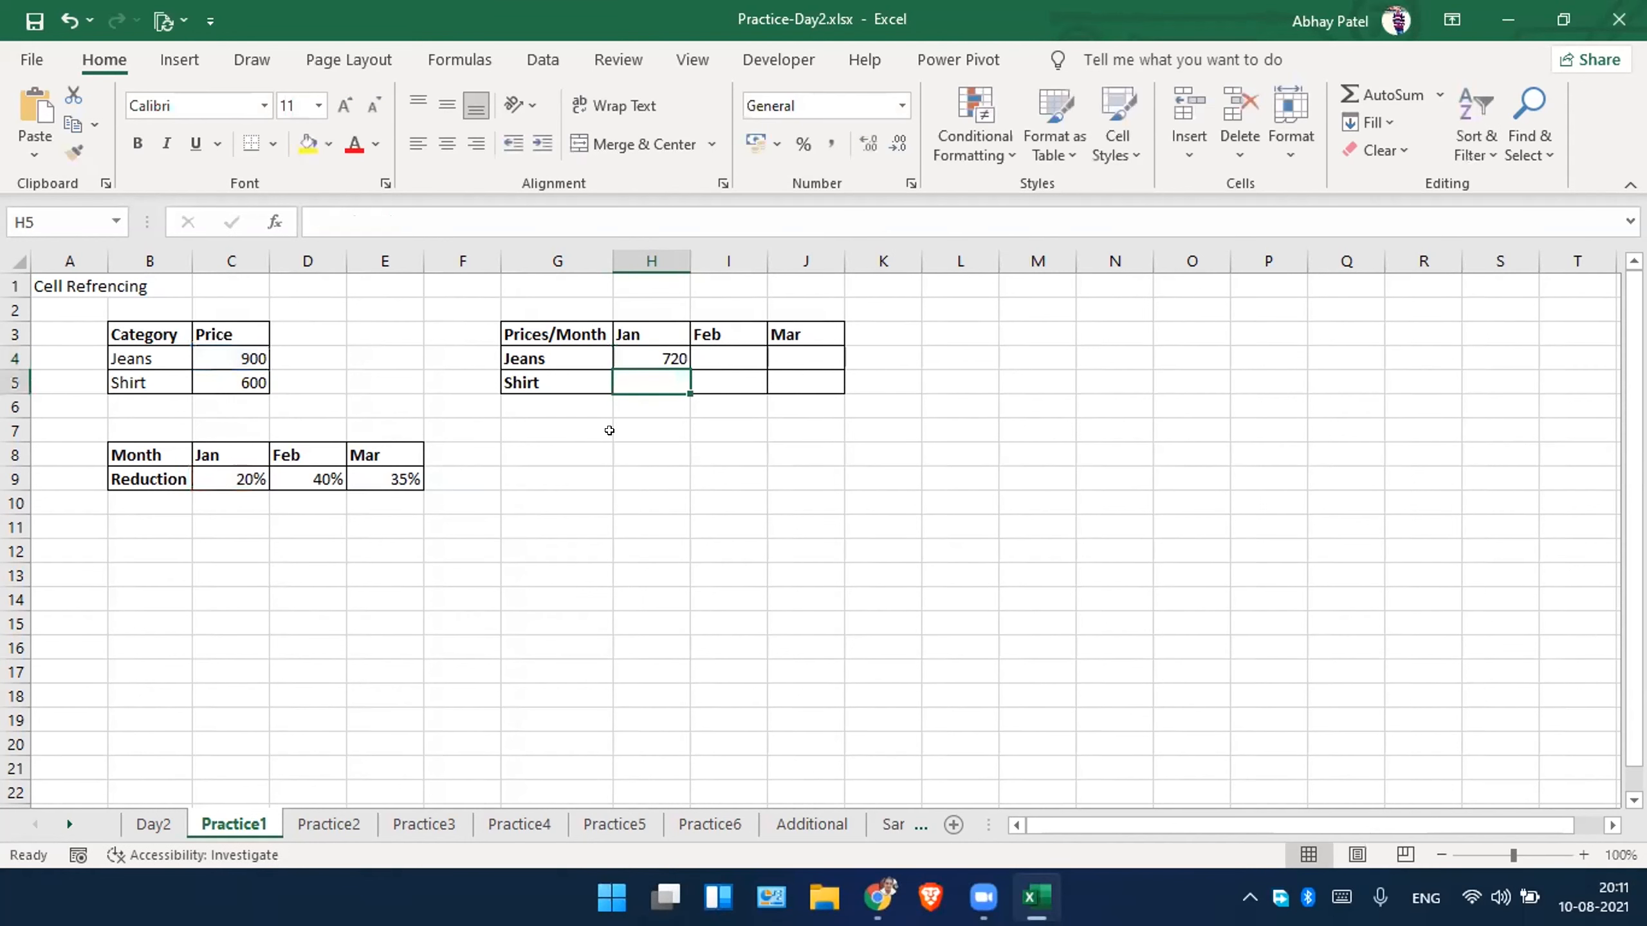
Fill the H4 formula across to J4 and inspect the cell references copied into I4 and J4.
{"action": "left_click", "coordinate": [649, 354]}
{"action": "left_click_drag", "start_coordinate": [686, 359], "coordinate": [846, 359]}
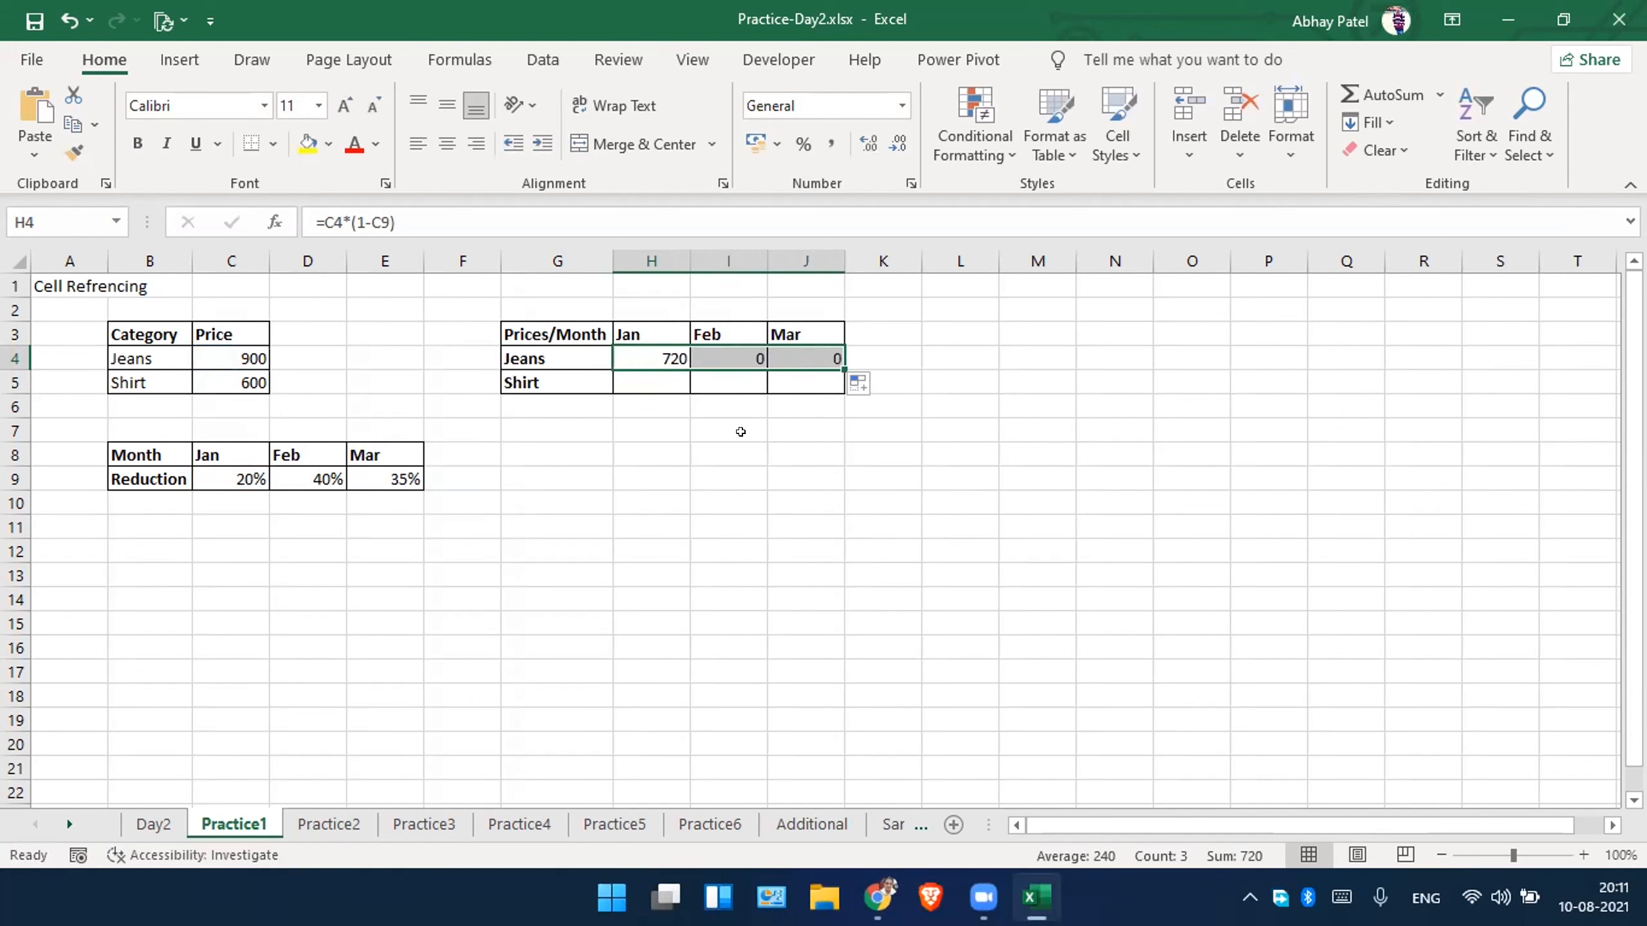
{"action": "double_click", "coordinate": [739, 356]}
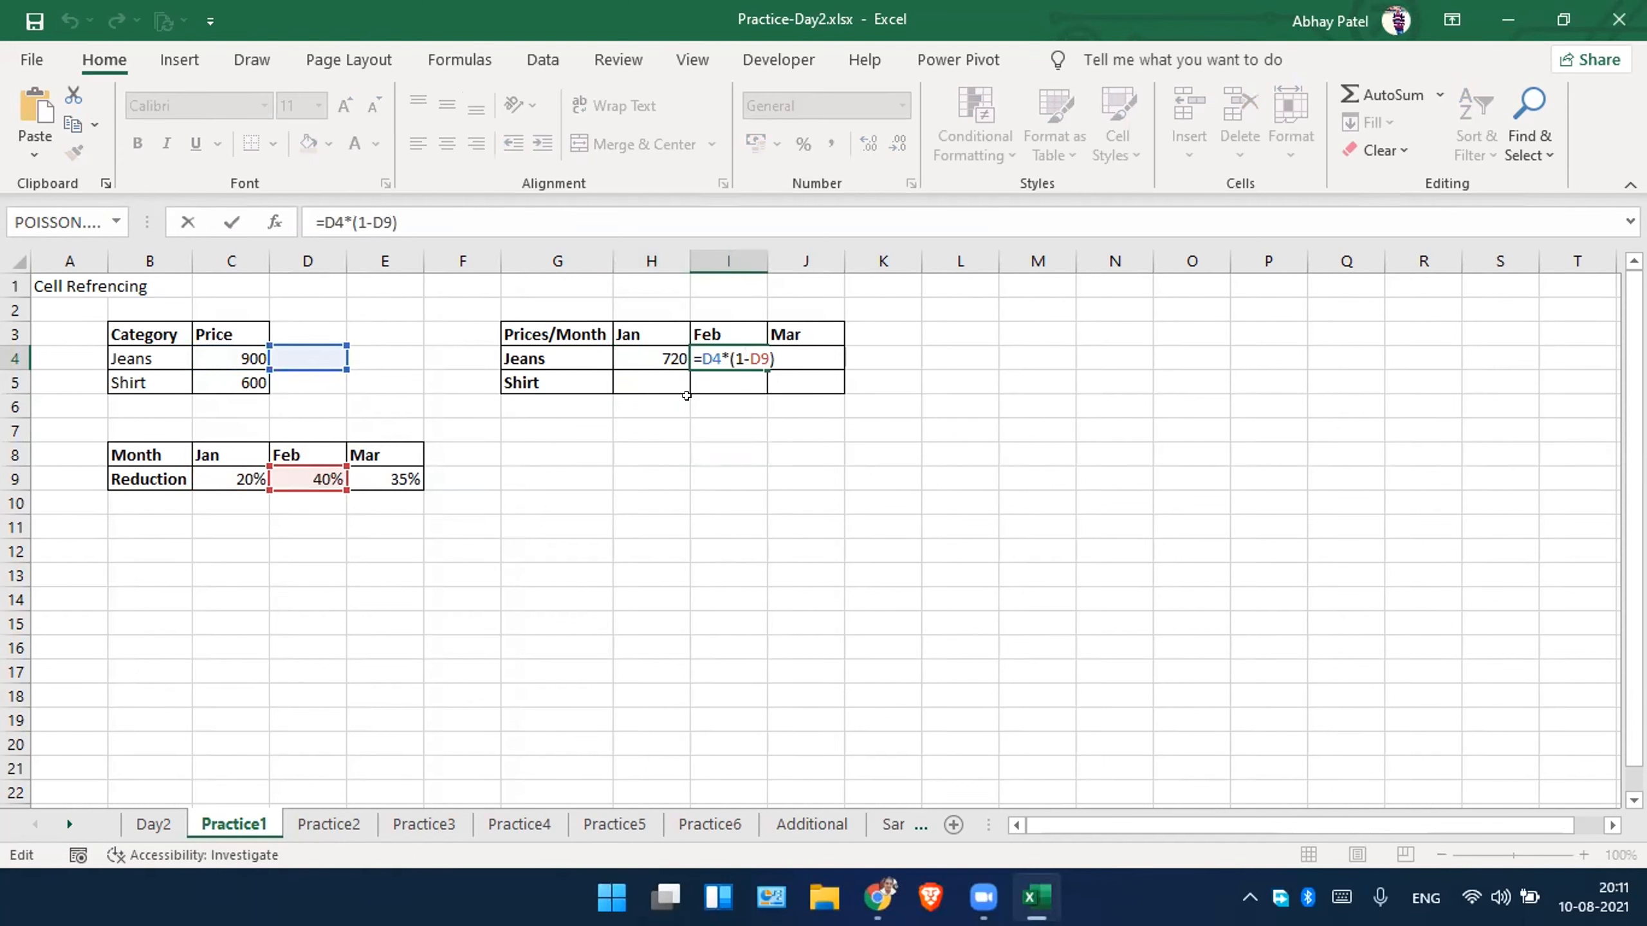
{"action": "key", "text": "Escape"}
{"action": "double_click", "coordinate": [810, 358]}
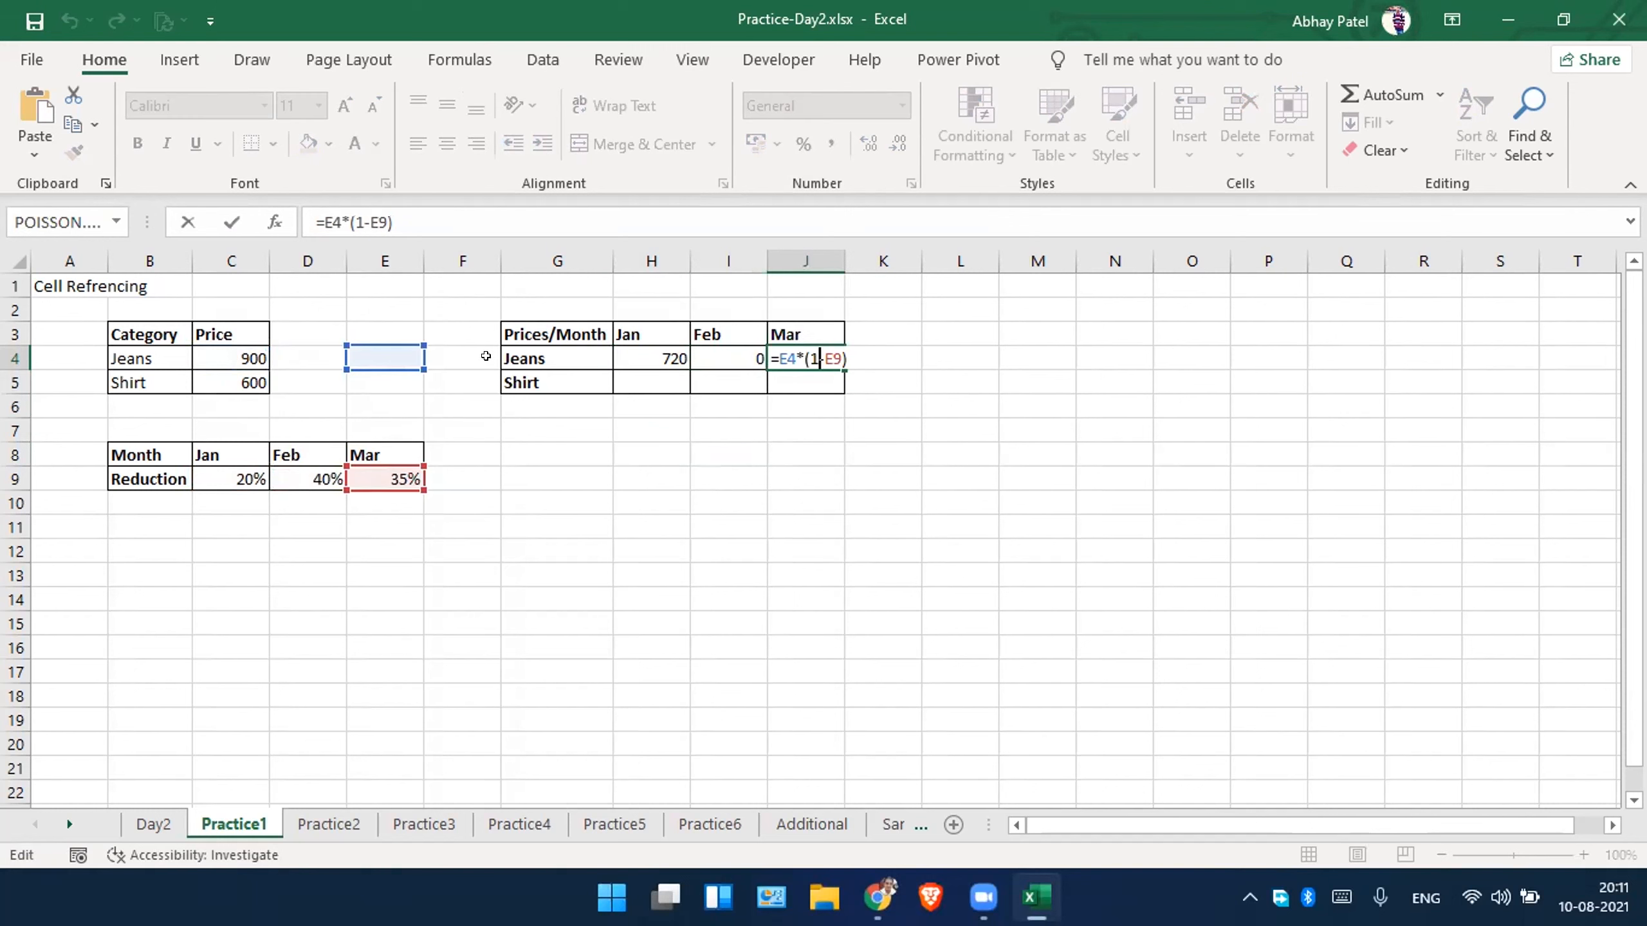
{"action": "left_click", "coordinate": [742, 428]}
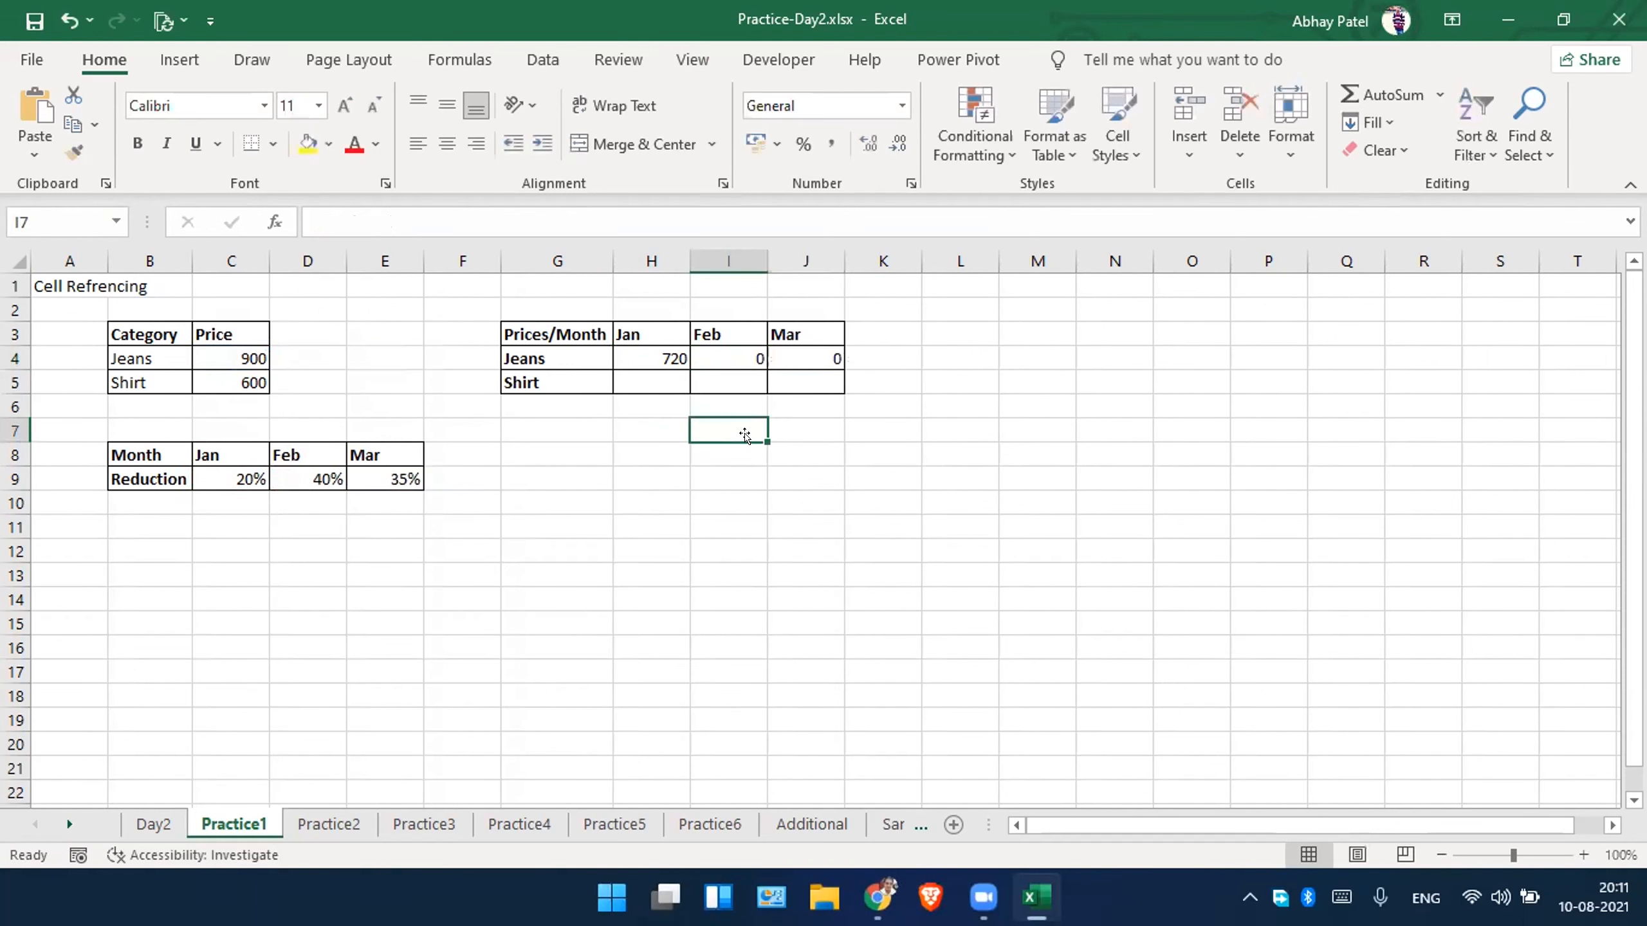
Lock the price column in the H4 formula so it reads =$C4*(1-C9).
{"action": "double_click", "coordinate": [648, 357]}
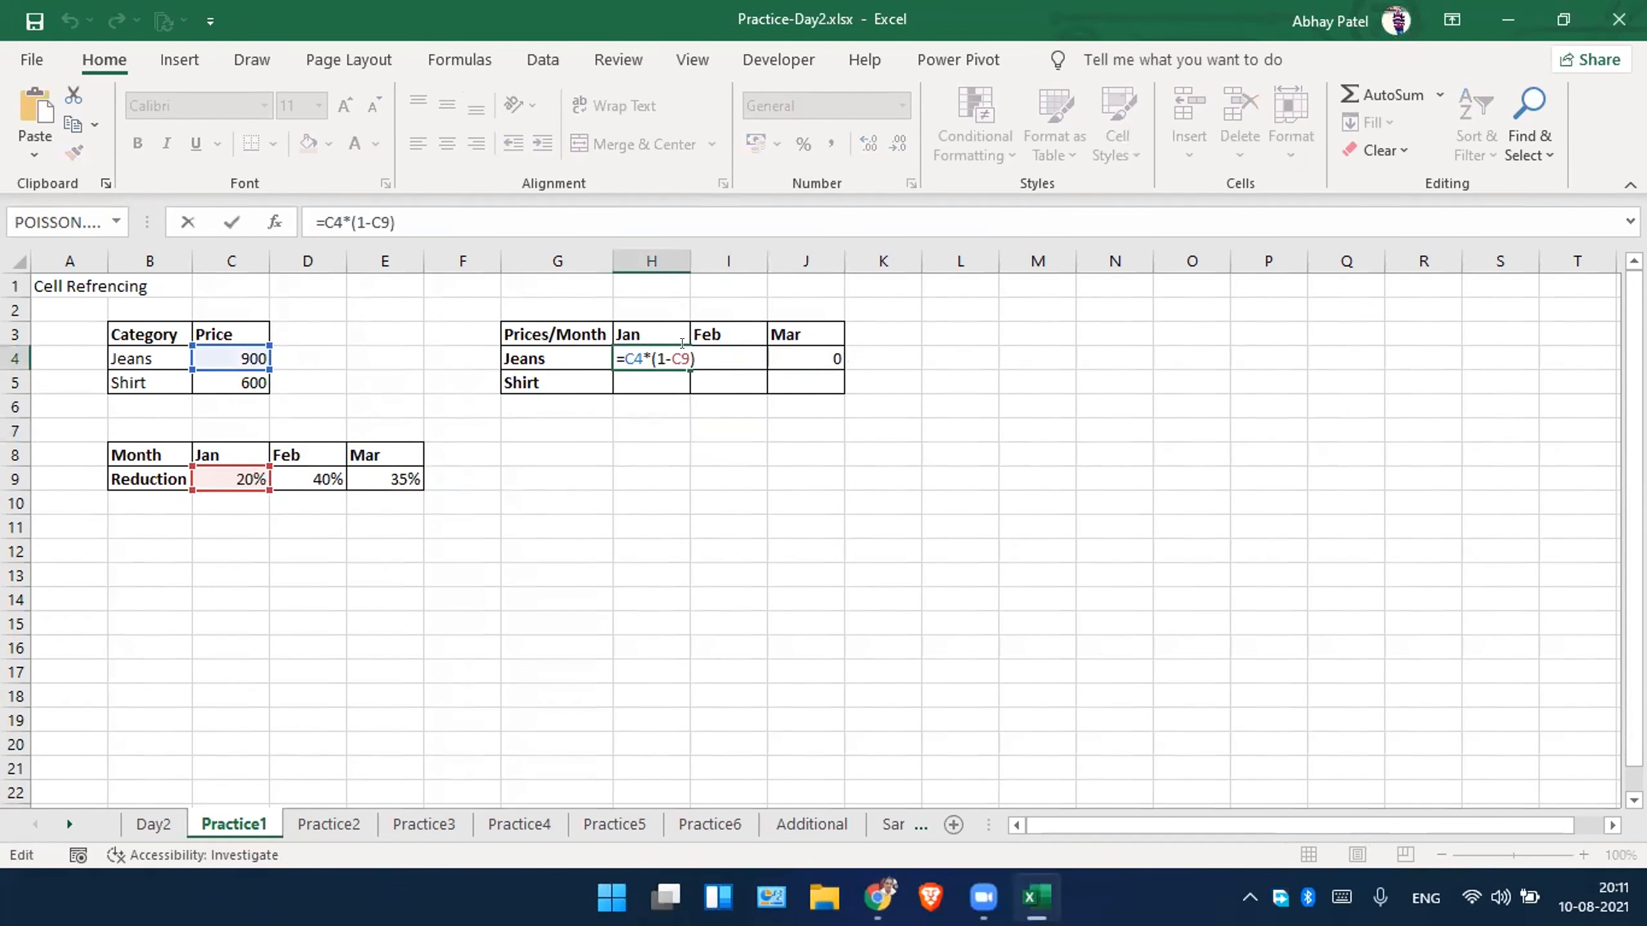
{"action": "key", "text": "Right"}
{"action": "key", "text": "Right"}
{"action": "key", "text": "Right"}
{"action": "key", "text": "Right"}
{"action": "key", "text": "Left"}
{"action": "type", "text": "$"}
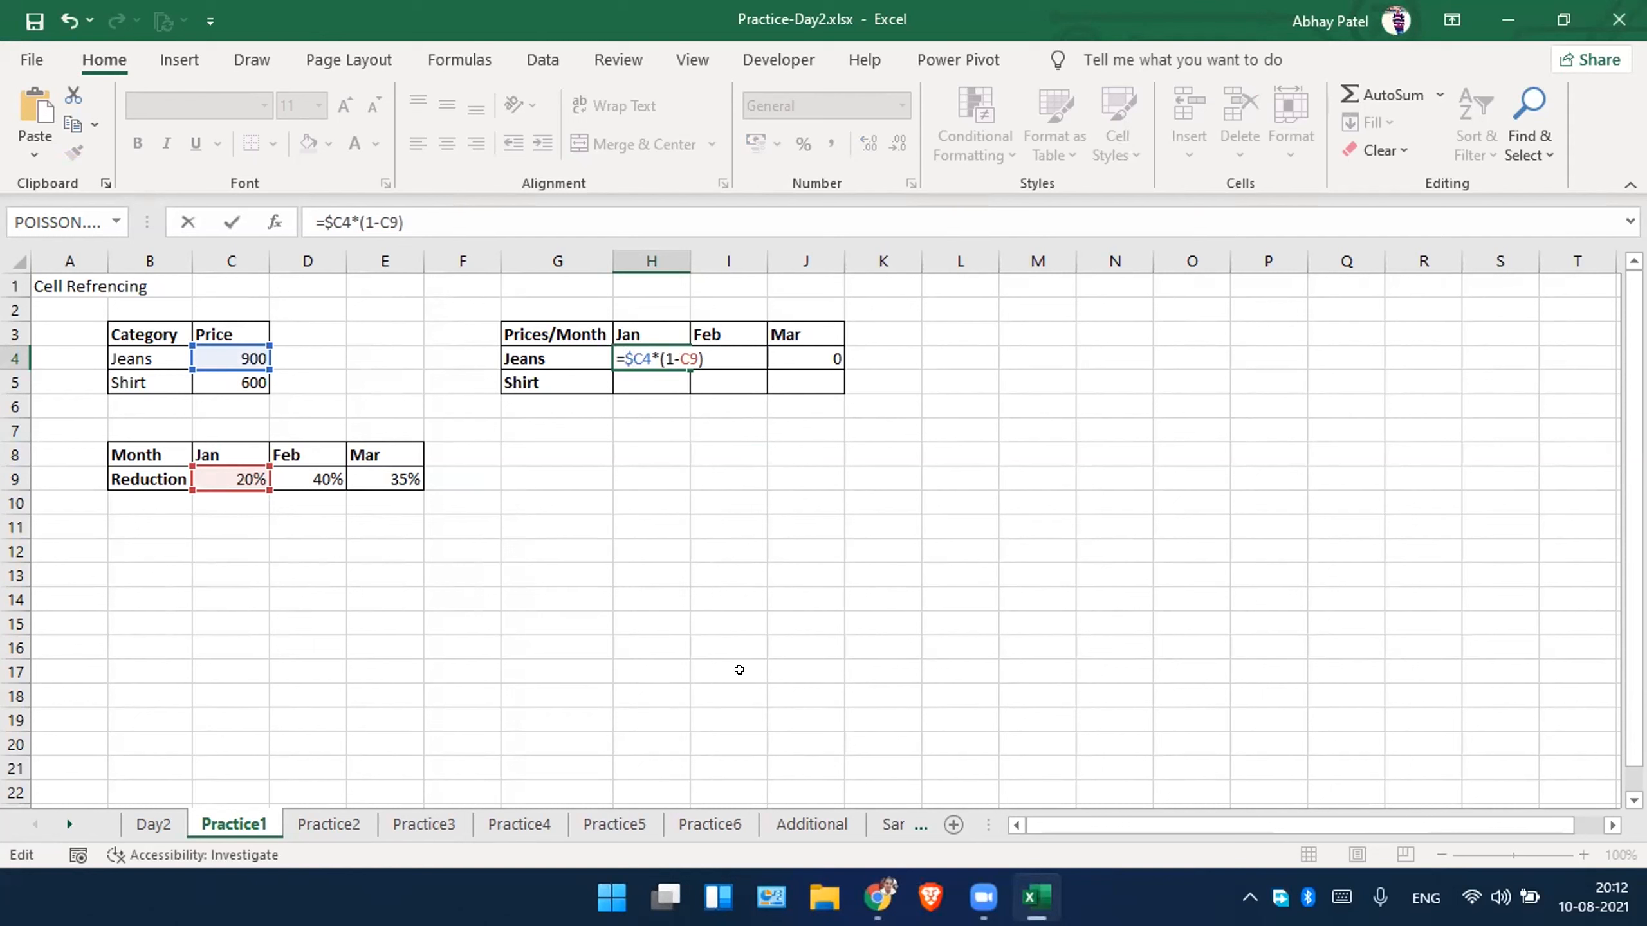
{"action": "key", "text": "Right"}
{"action": "key", "text": "Right"}
{"action": "key", "text": "Right"}
{"action": "key", "text": "Right"}
{"action": "key", "text": "Right"}
{"action": "key", "text": "Right"}
{"action": "key", "text": "Left"}
{"action": "key", "text": "Left"}
{"action": "key", "text": "Left"}
{"action": "key", "text": "Left"}
{"action": "key", "text": "Left"}
{"action": "key", "text": "Left"}
{"action": "key", "text": "shift+Left"}
{"action": "key", "text": "Return"}
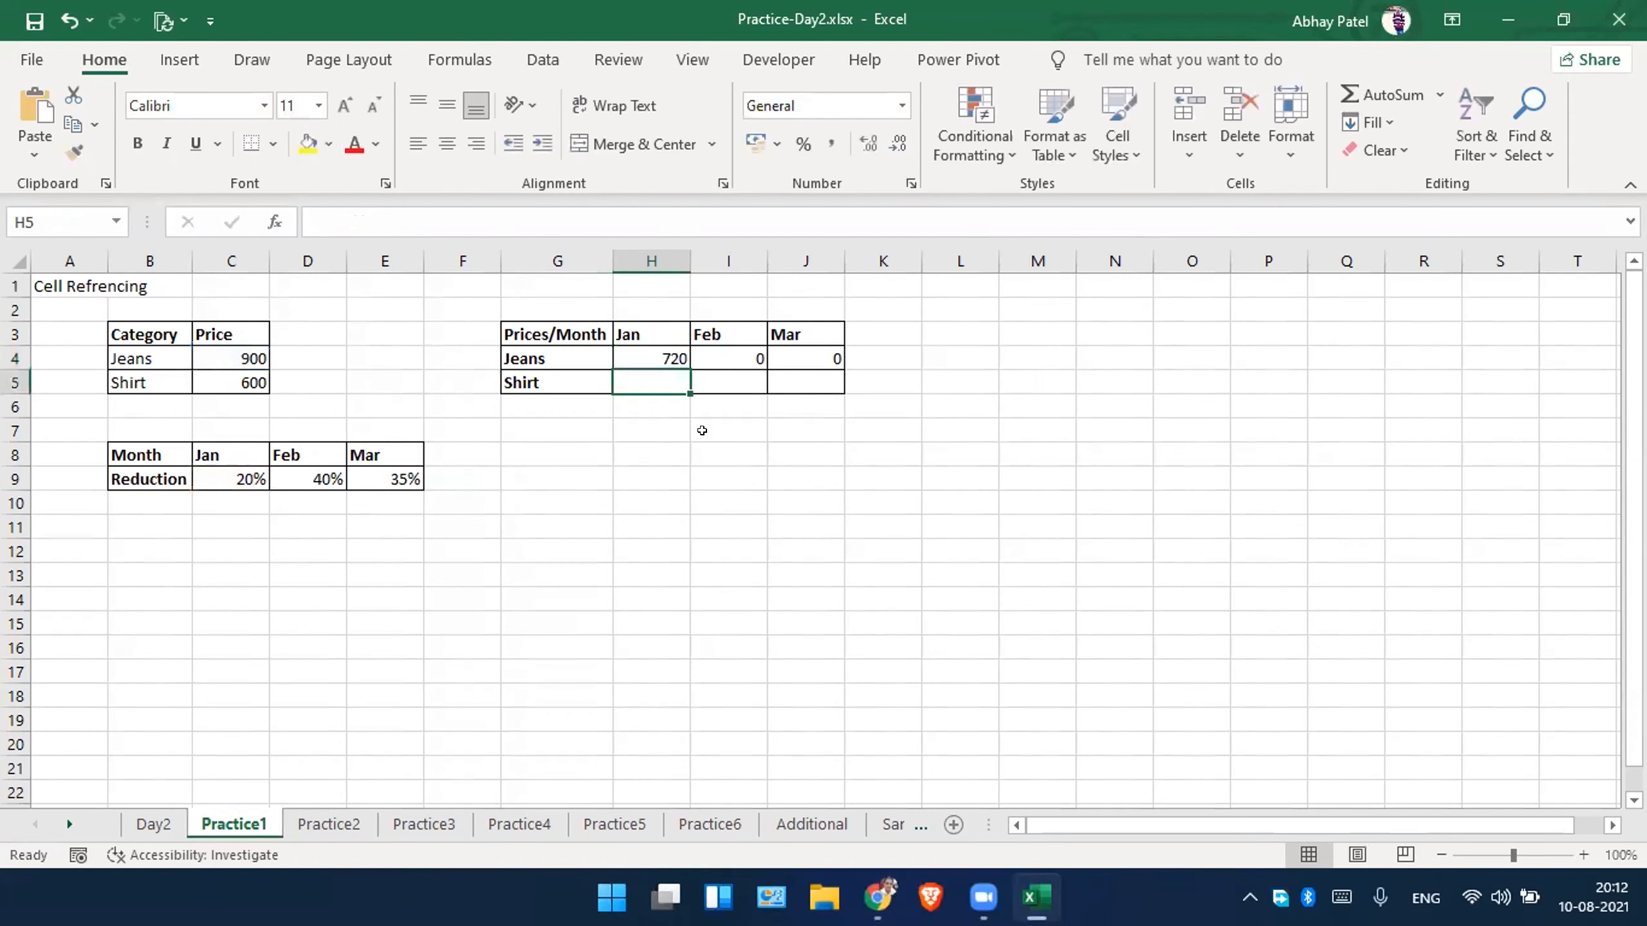
Fill the column-locked H4 formula across the Jeans row to J4 and check the references in I4.
{"action": "left_click", "coordinate": [649, 355]}
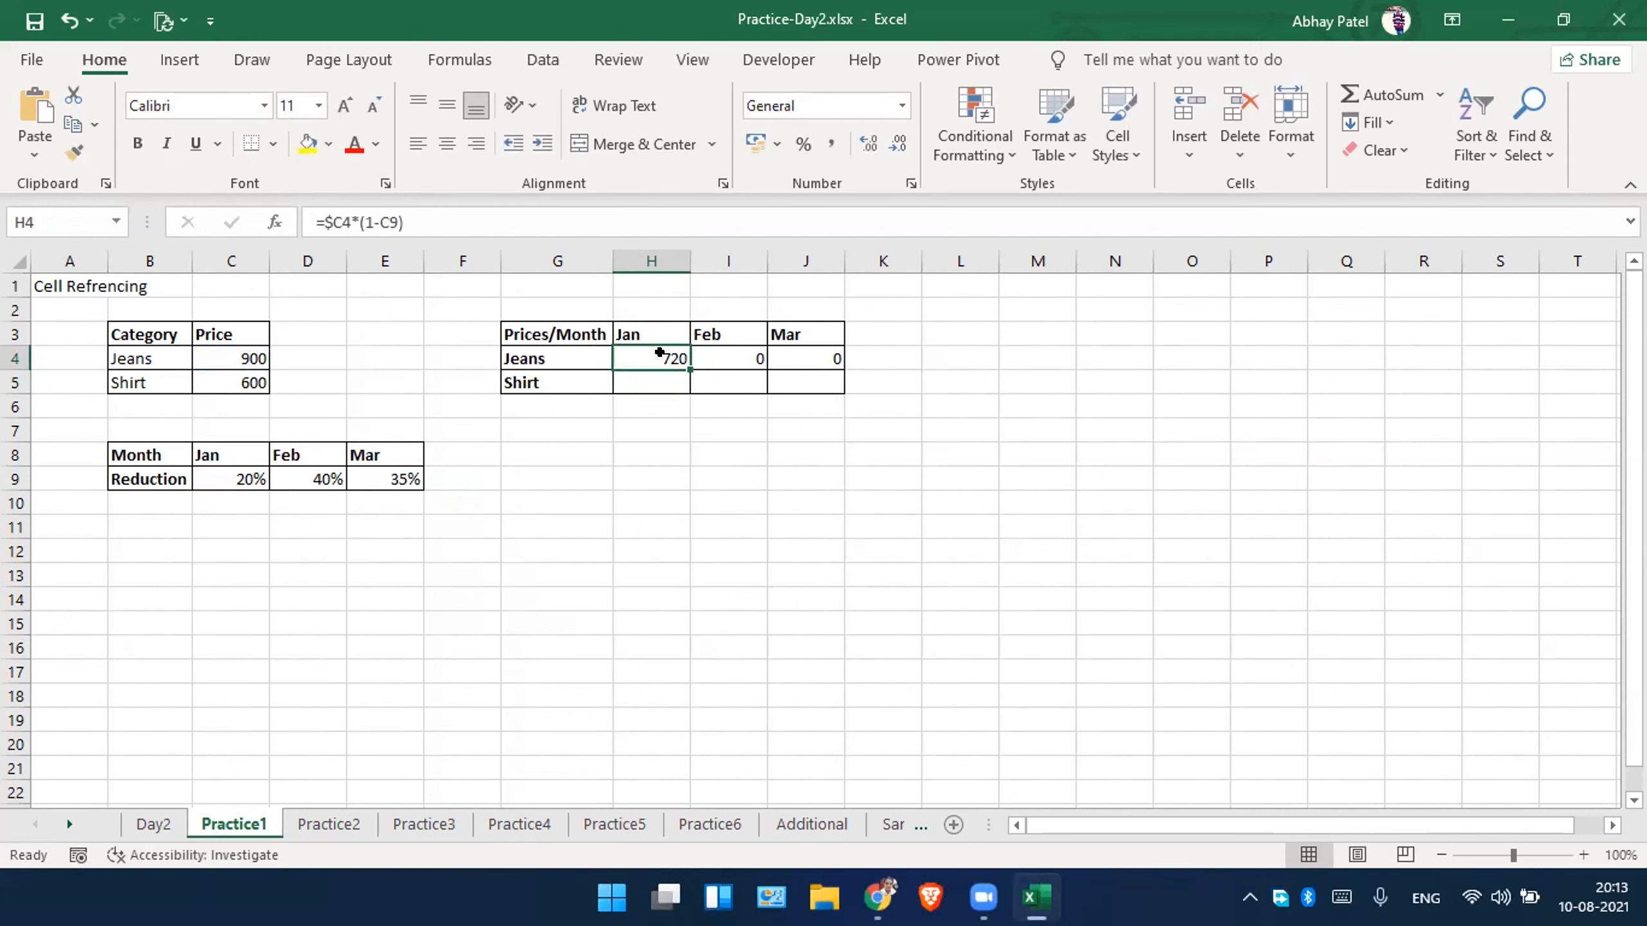
{"action": "left_click_drag", "start_coordinate": [690, 370], "coordinate": [818, 359]}
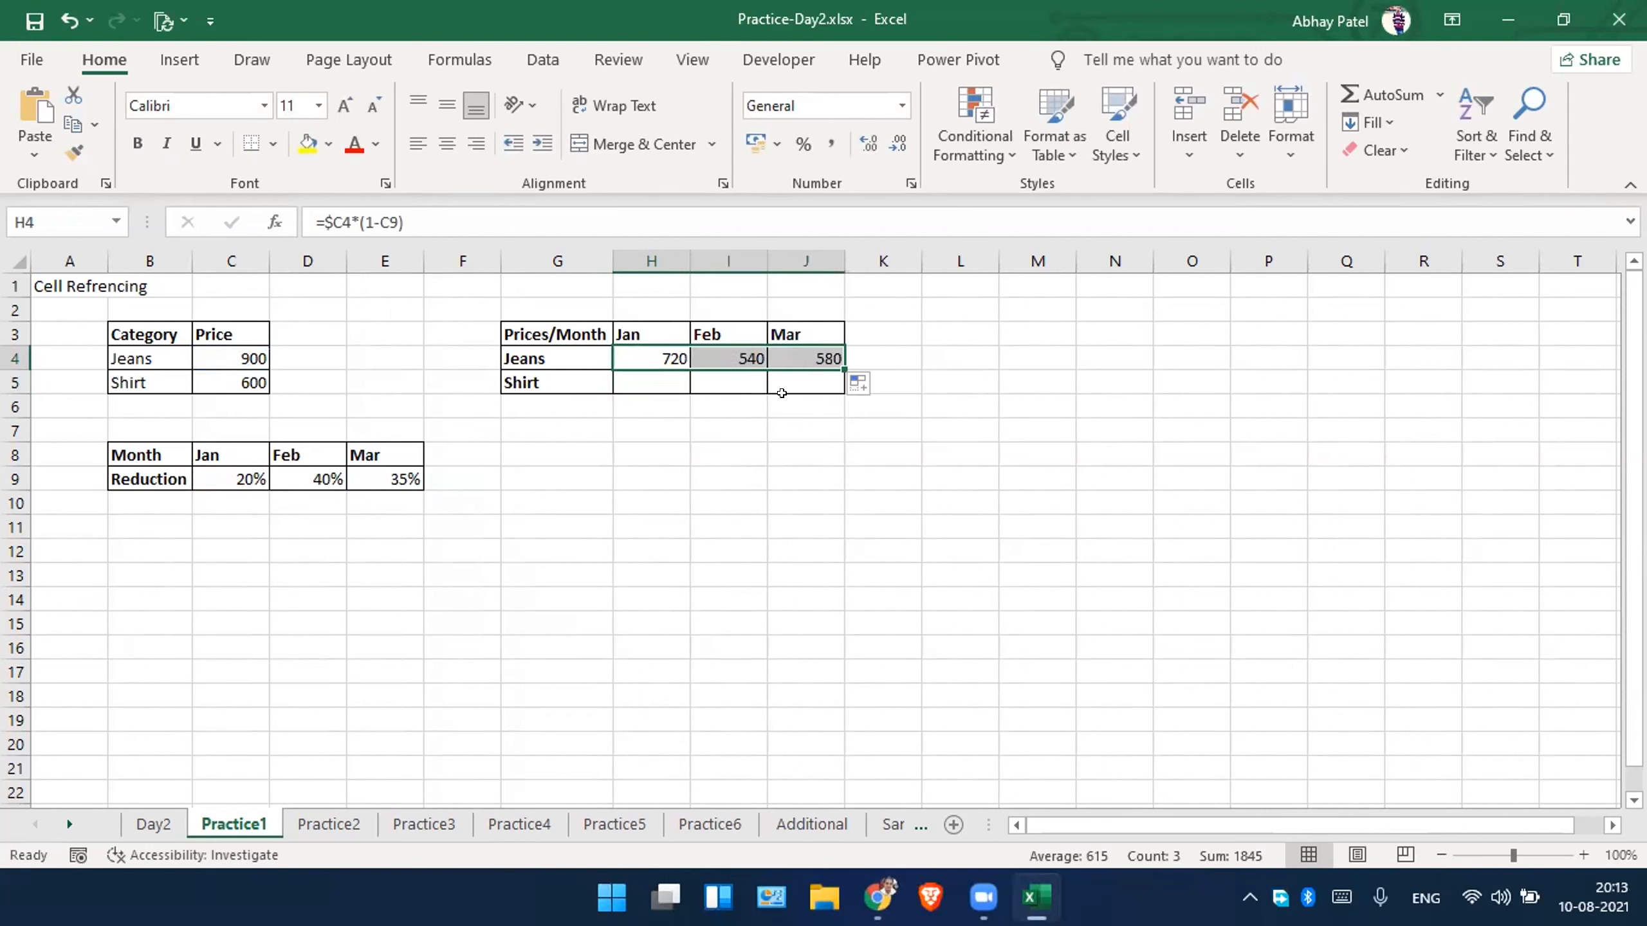
{"action": "left_click", "coordinate": [704, 451]}
{"action": "left_click", "coordinate": [744, 357]}
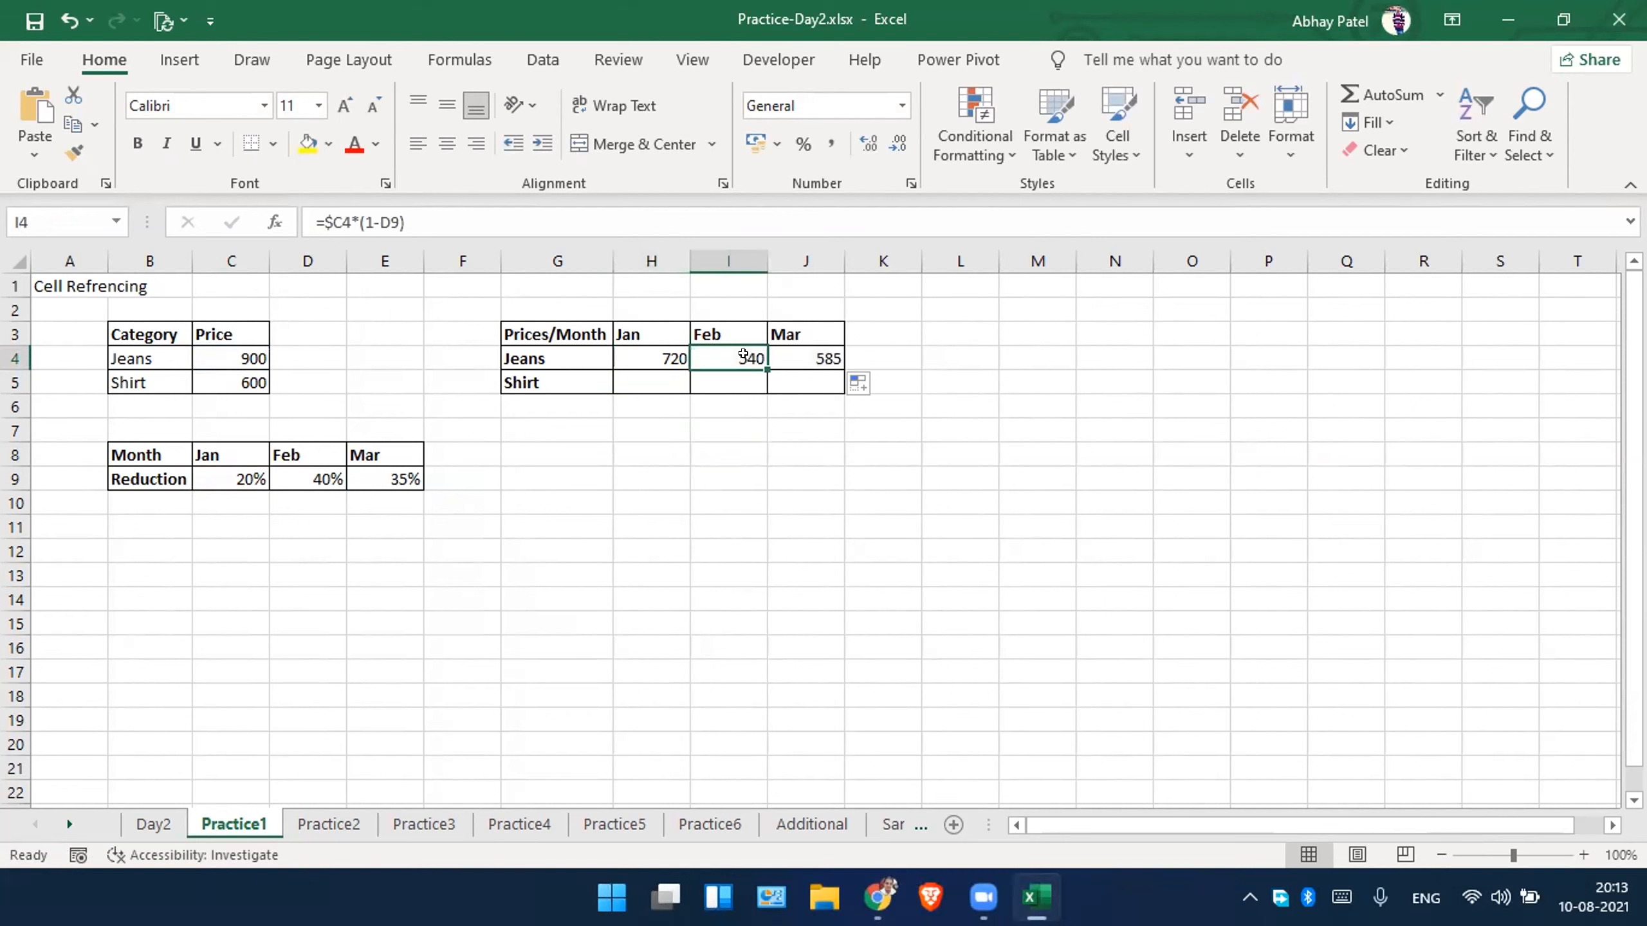
{"action": "left_click", "coordinate": [745, 451]}
{"action": "double_click", "coordinate": [741, 345]}
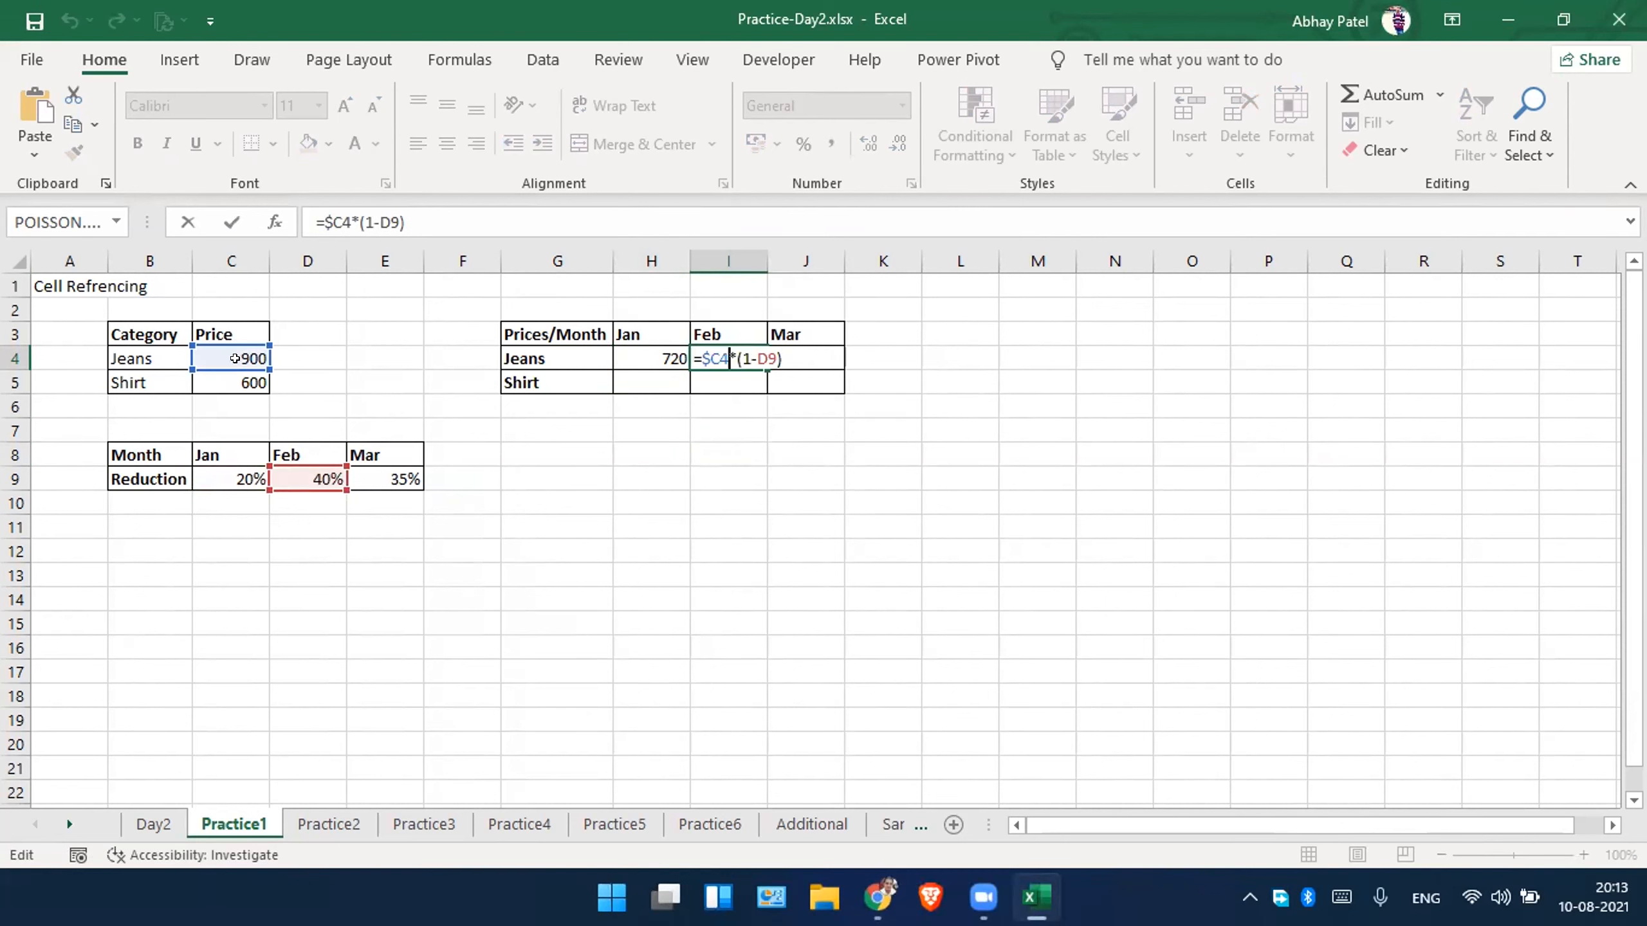
{"action": "left_click", "coordinate": [633, 379]}
Copy the H4 formula down to H5 and fill it across the Shirt row to J5.
{"action": "left_click", "coordinate": [644, 352]}
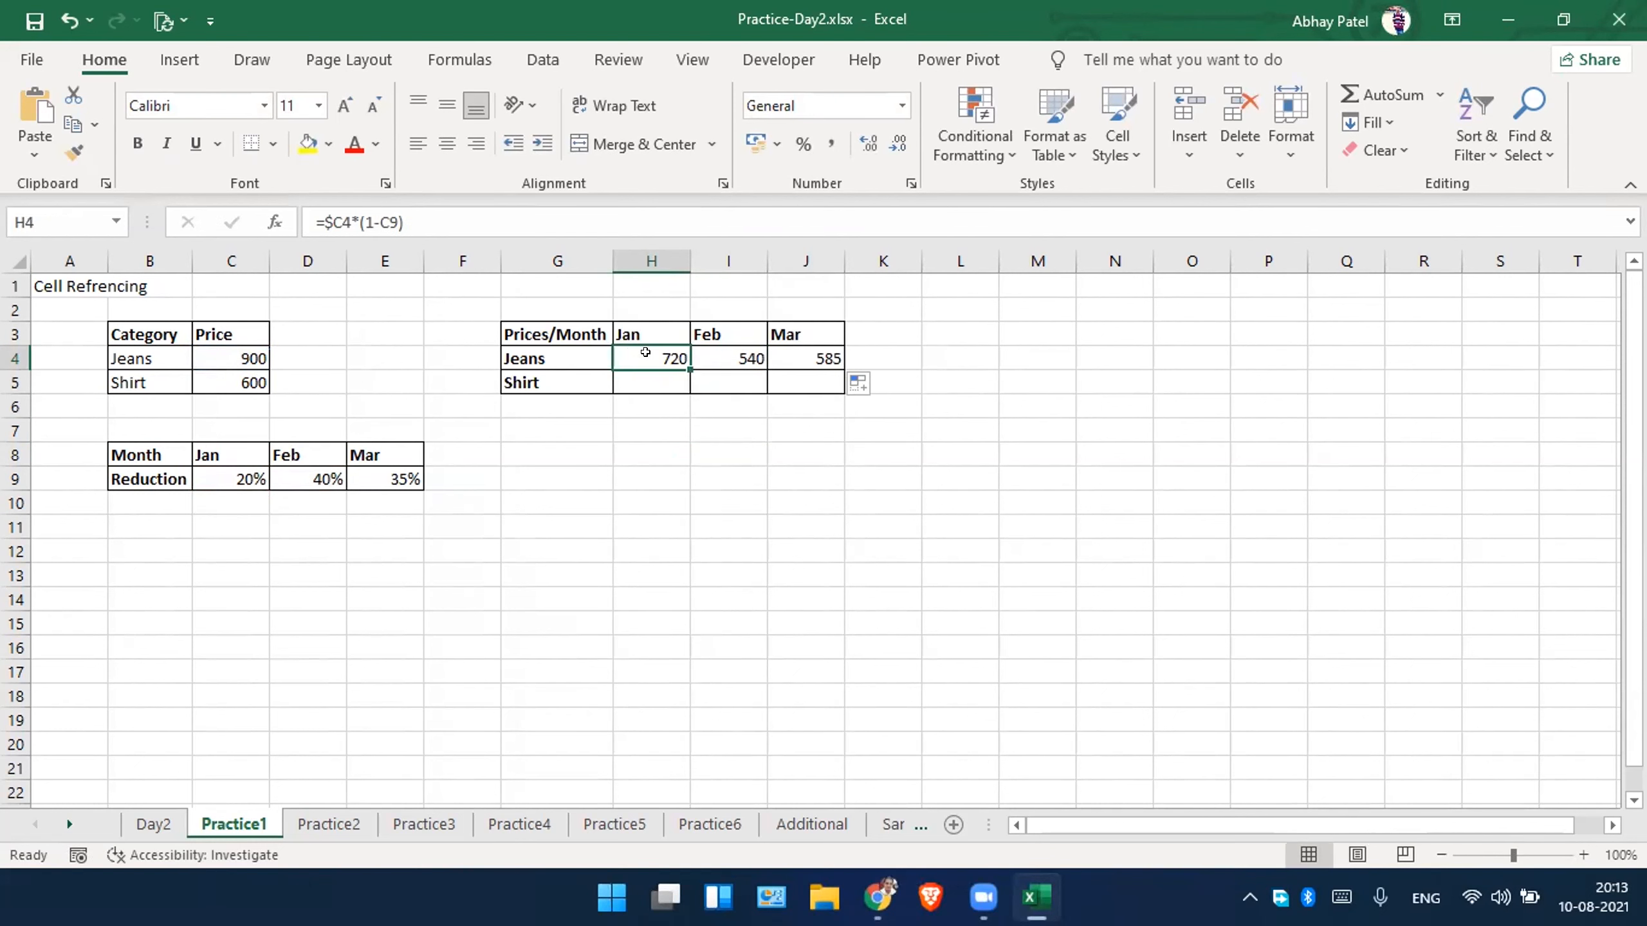
{"action": "left_click_drag", "start_coordinate": [681, 360], "coordinate": [682, 388]}
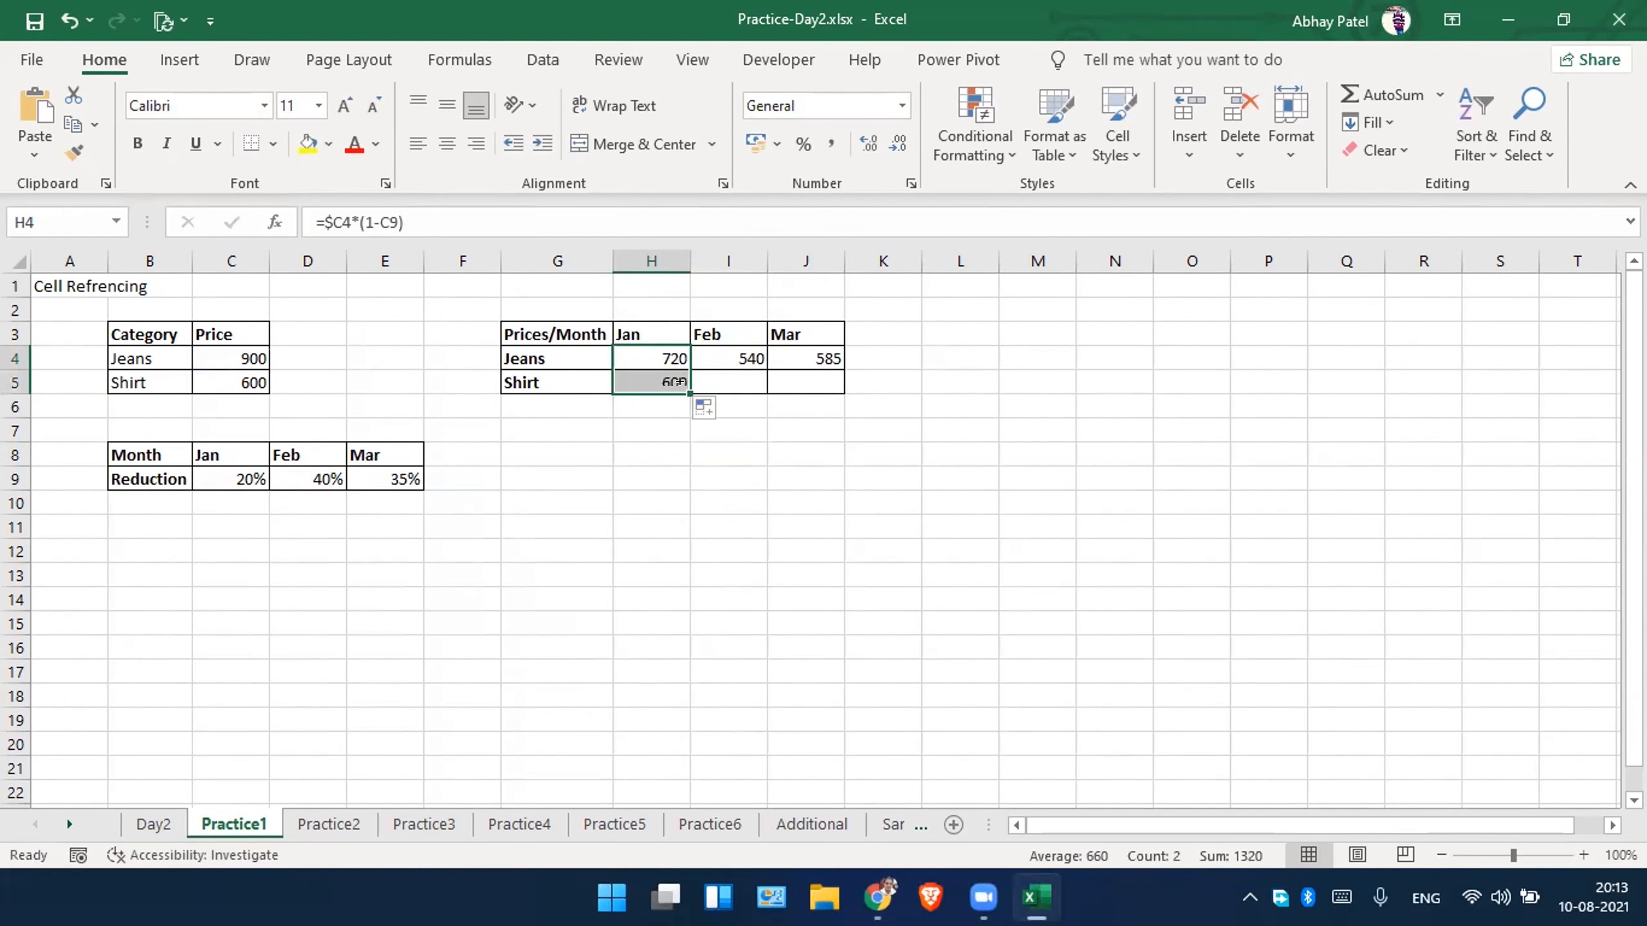
{"action": "left_click", "coordinate": [683, 454]}
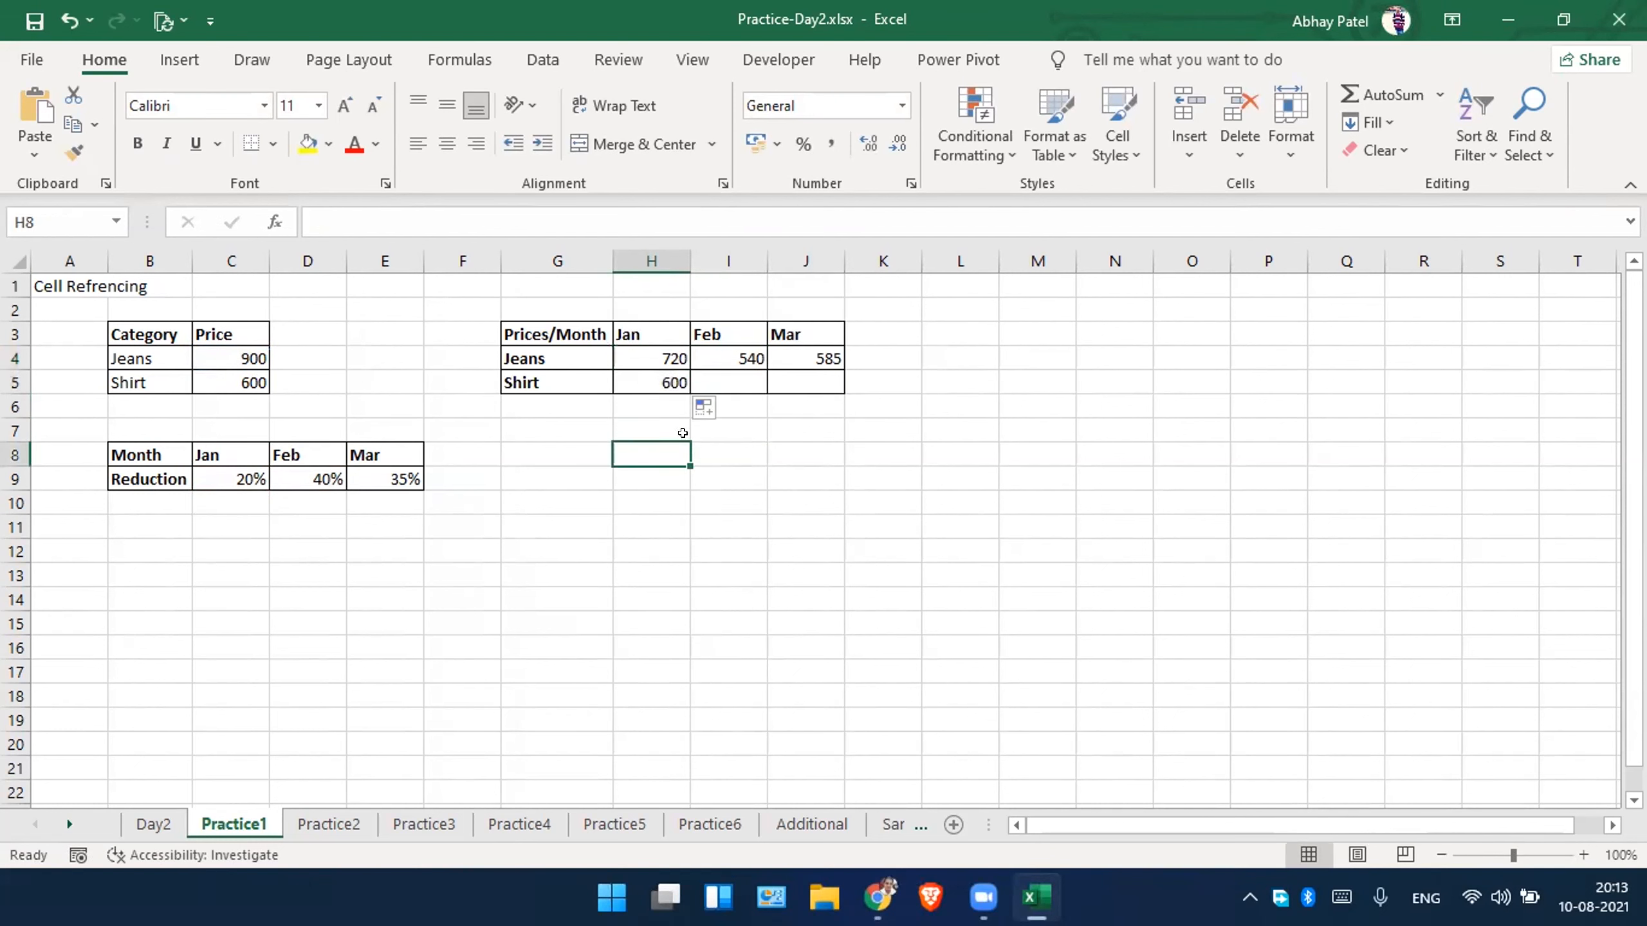
{"action": "left_click", "coordinate": [642, 377]}
{"action": "left_click_drag", "start_coordinate": [681, 383], "coordinate": [816, 382]}
{"action": "left_click", "coordinate": [799, 469]}
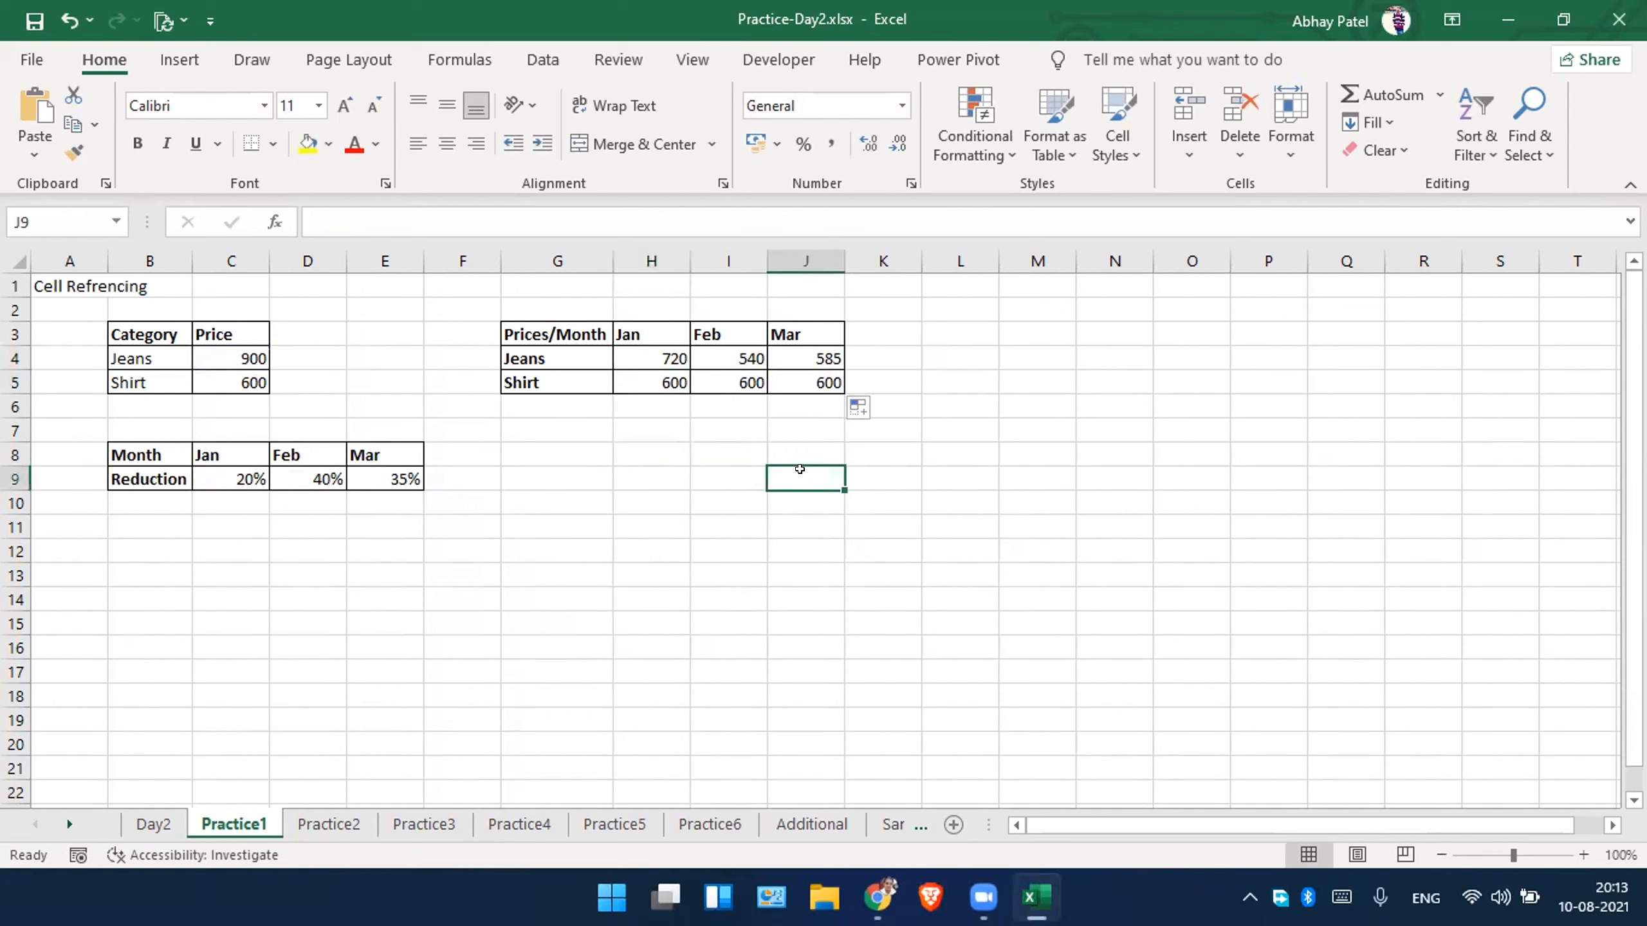
Examine which price and reduction cells the Shirt formulas in H5 and I5 refer to.
{"action": "left_click", "coordinate": [691, 383]}
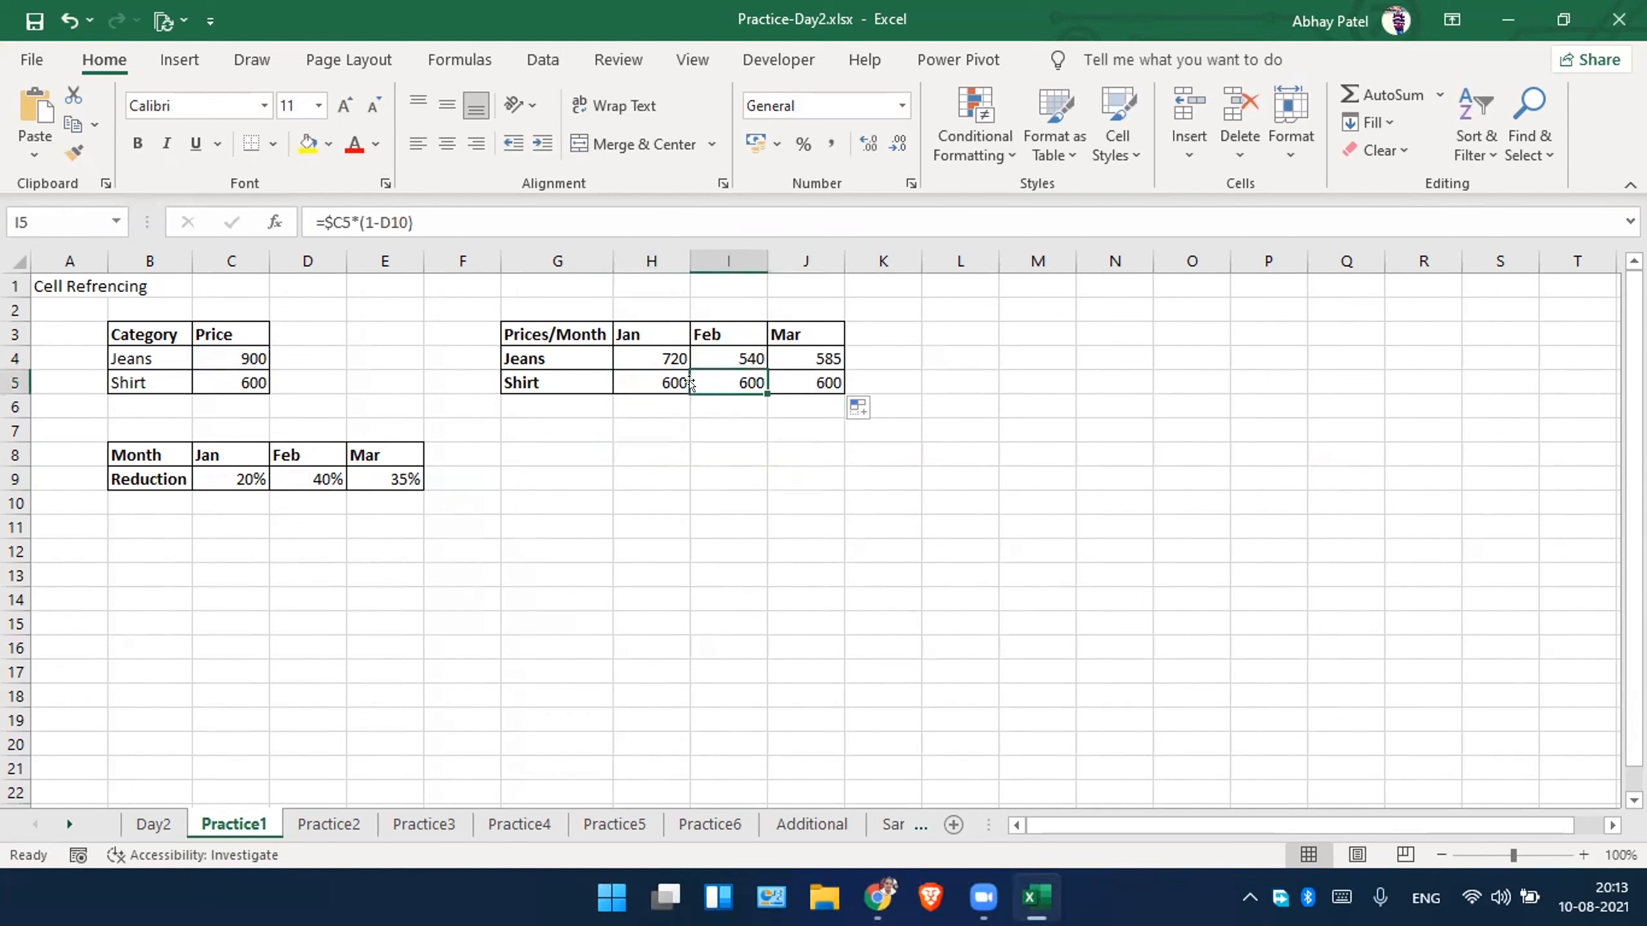
{"action": "double_click", "coordinate": [655, 379]}
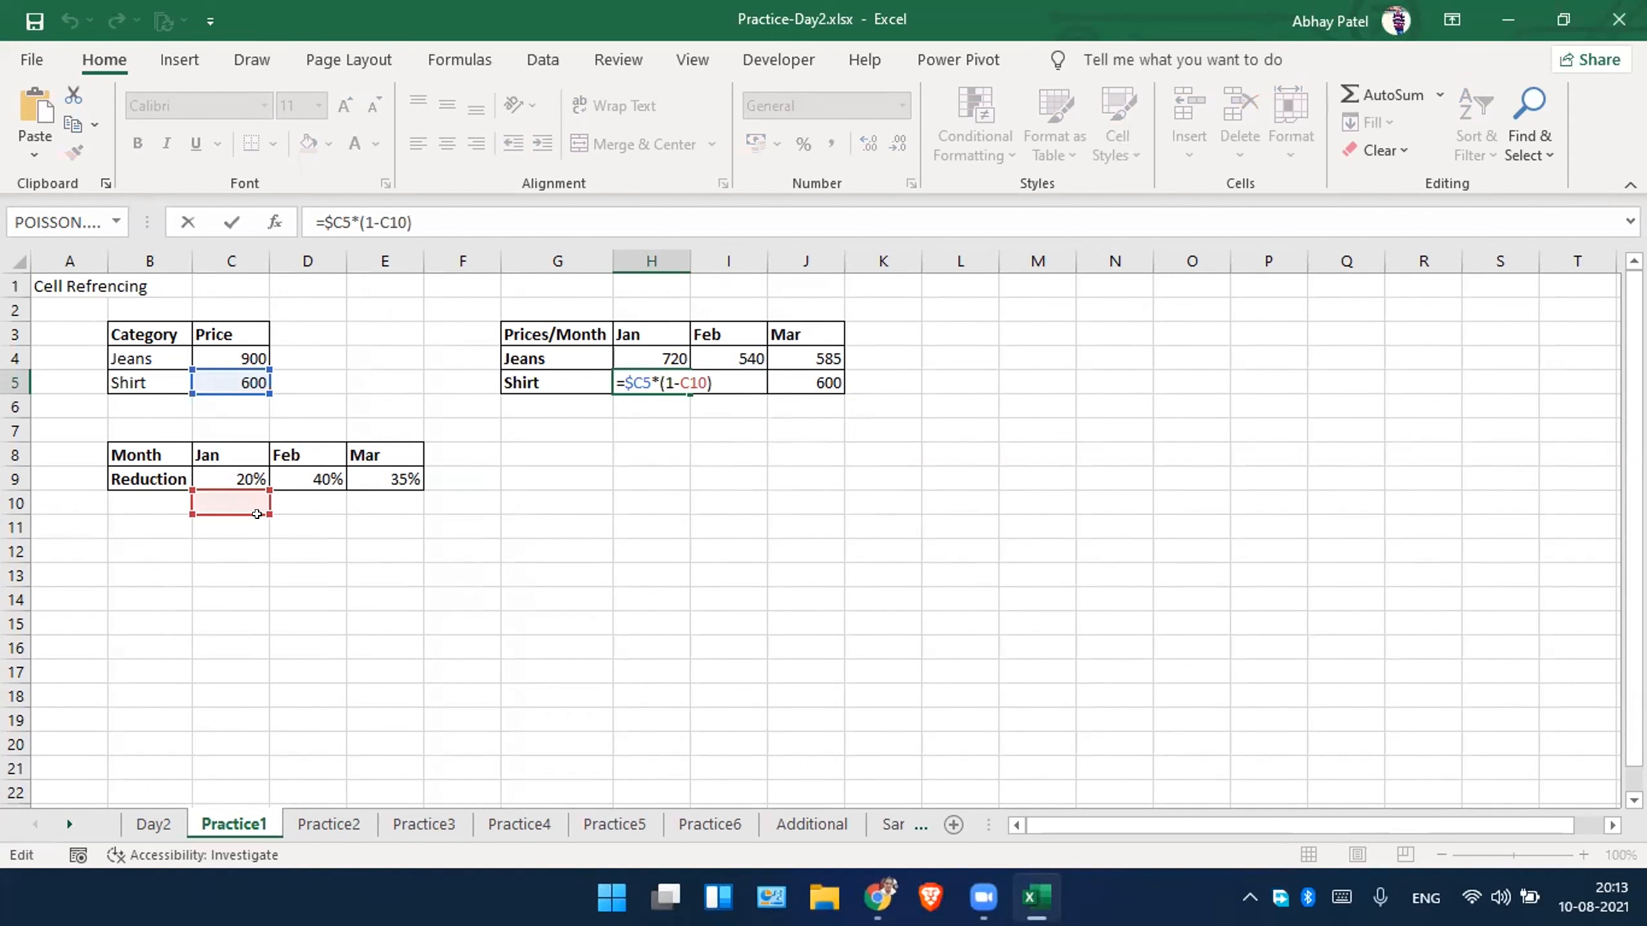
{"action": "key", "text": "Escape"}
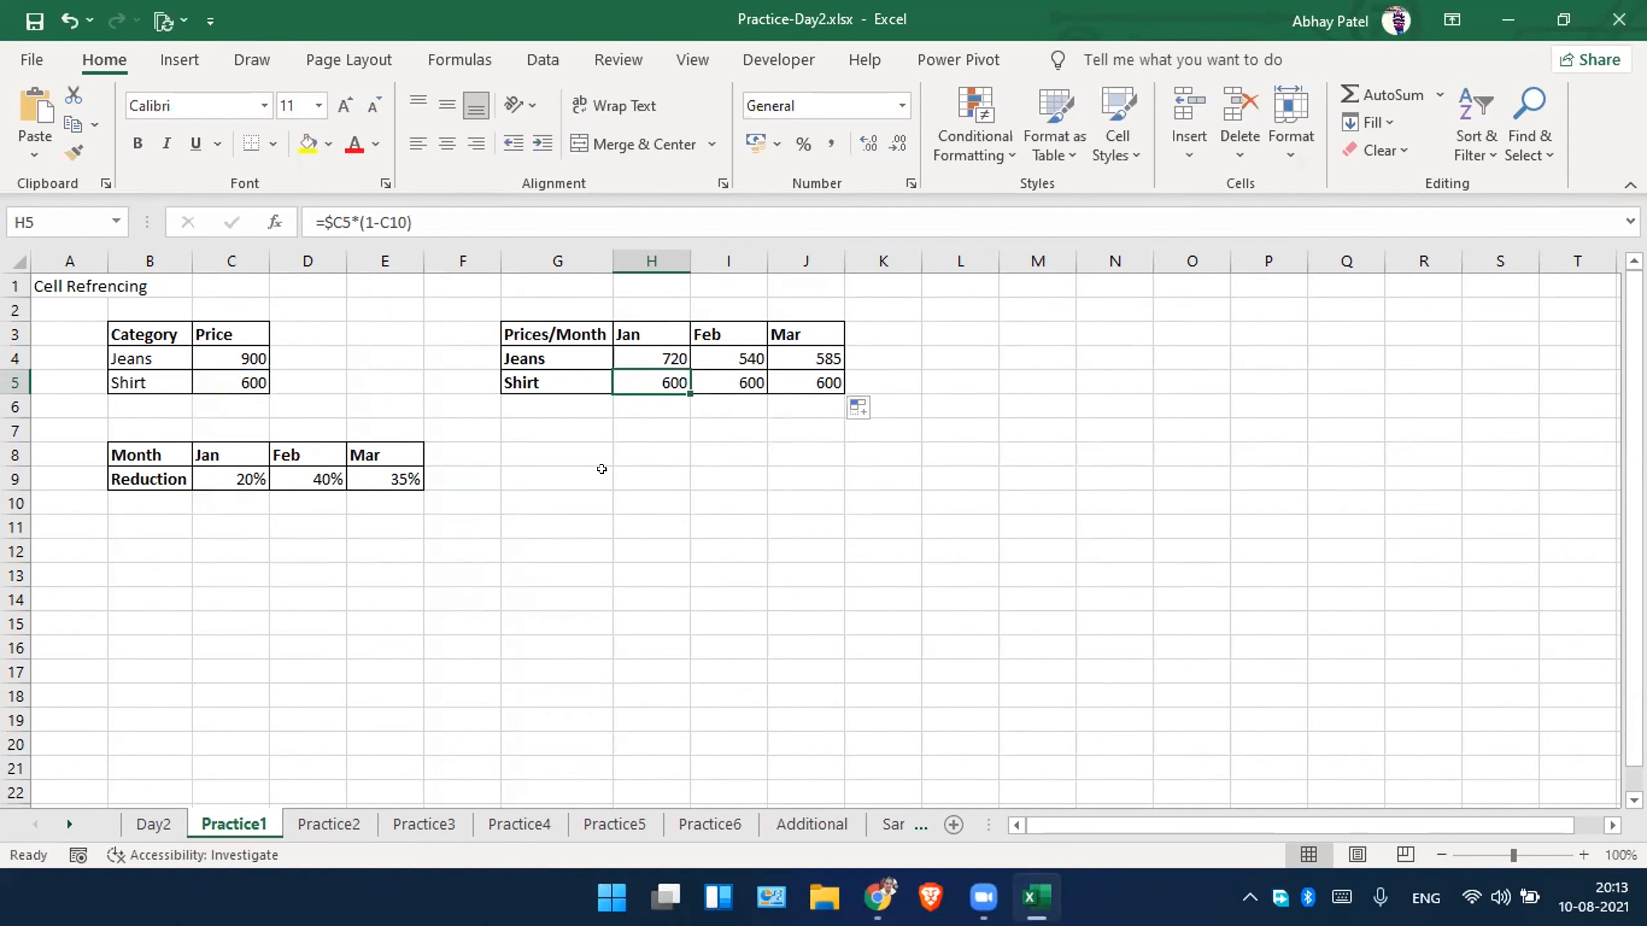
{"action": "double_click", "coordinate": [722, 376]}
{"action": "key", "text": "Escape"}
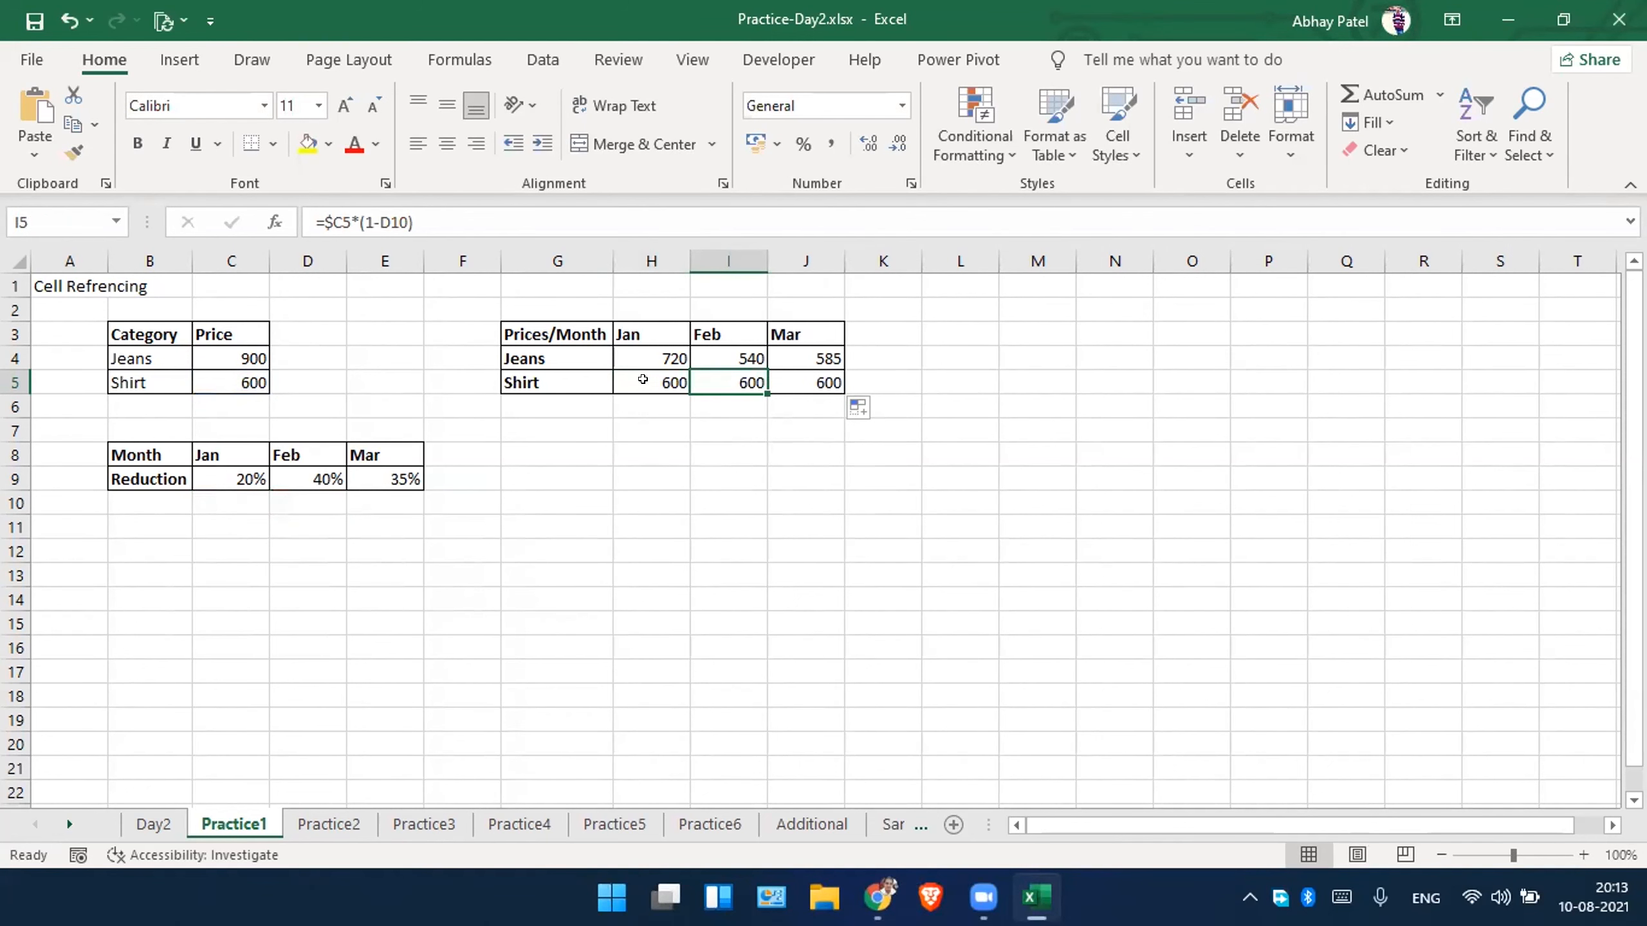
Lock the reduction row in H4 as =$C4*(1-C$9) and fill the formula over H4:J5.
{"action": "double_click", "coordinate": [649, 357]}
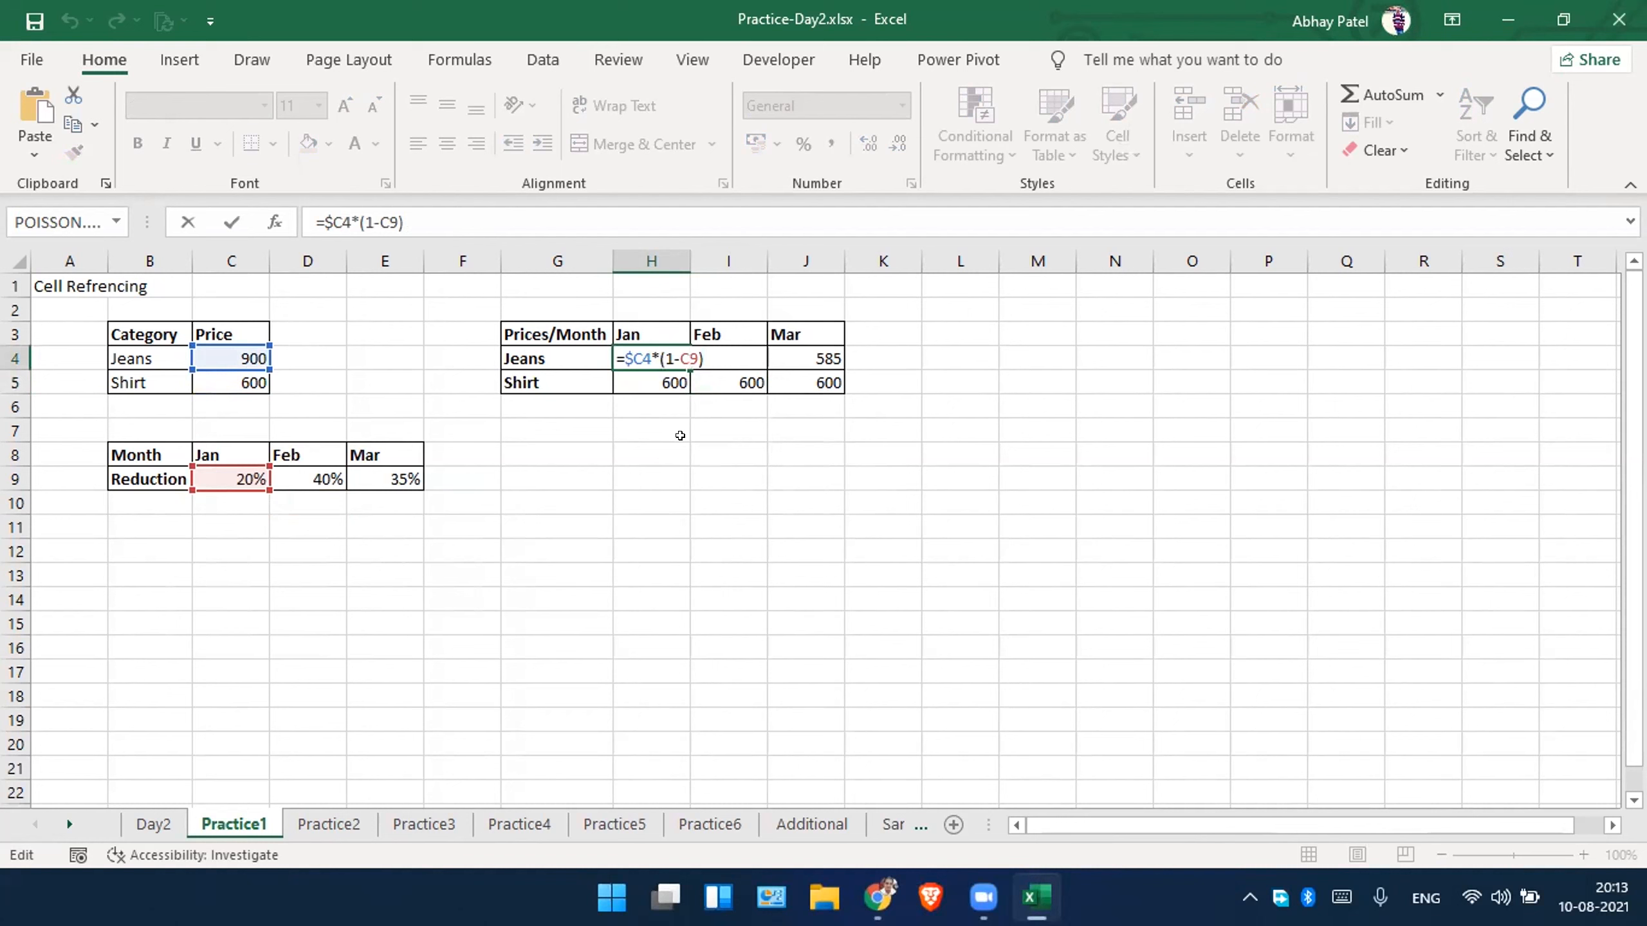
{"action": "type", "text": "$"}
{"action": "key", "text": "Return"}
{"action": "left_click", "coordinate": [661, 352]}
{"action": "left_click_drag", "start_coordinate": [682, 360], "coordinate": [849, 392]}
{"action": "left_click", "coordinate": [784, 449]}
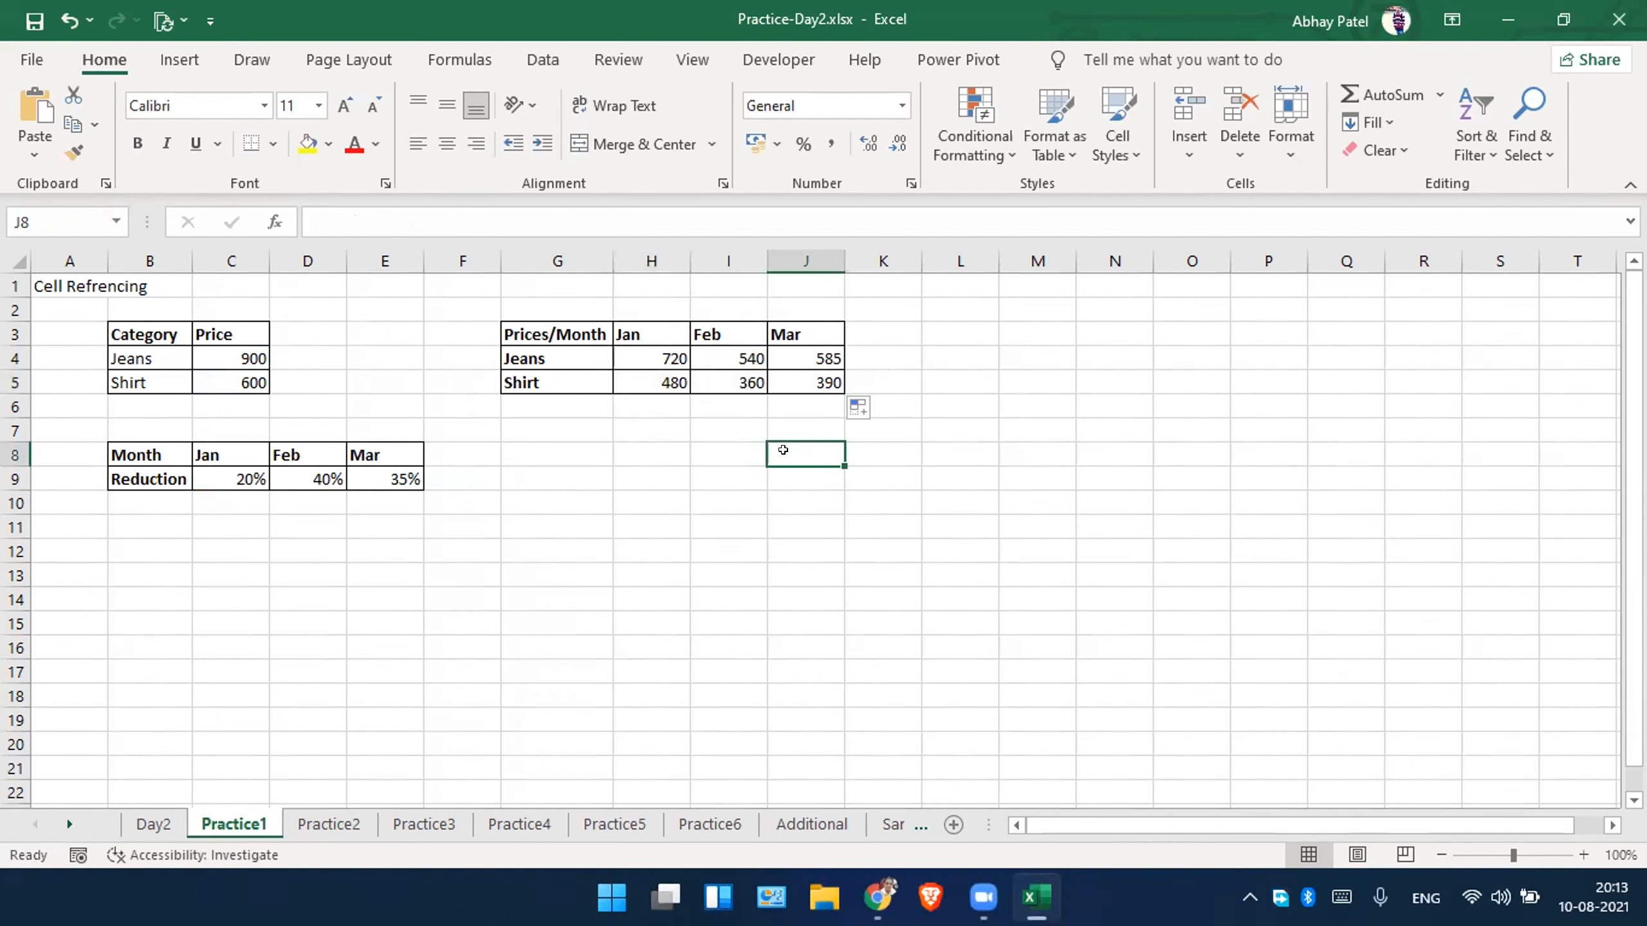
Inspect the mixed references in the filled February and March formulas of the Shirt and Jeans rows.
{"action": "double_click", "coordinate": [738, 377]}
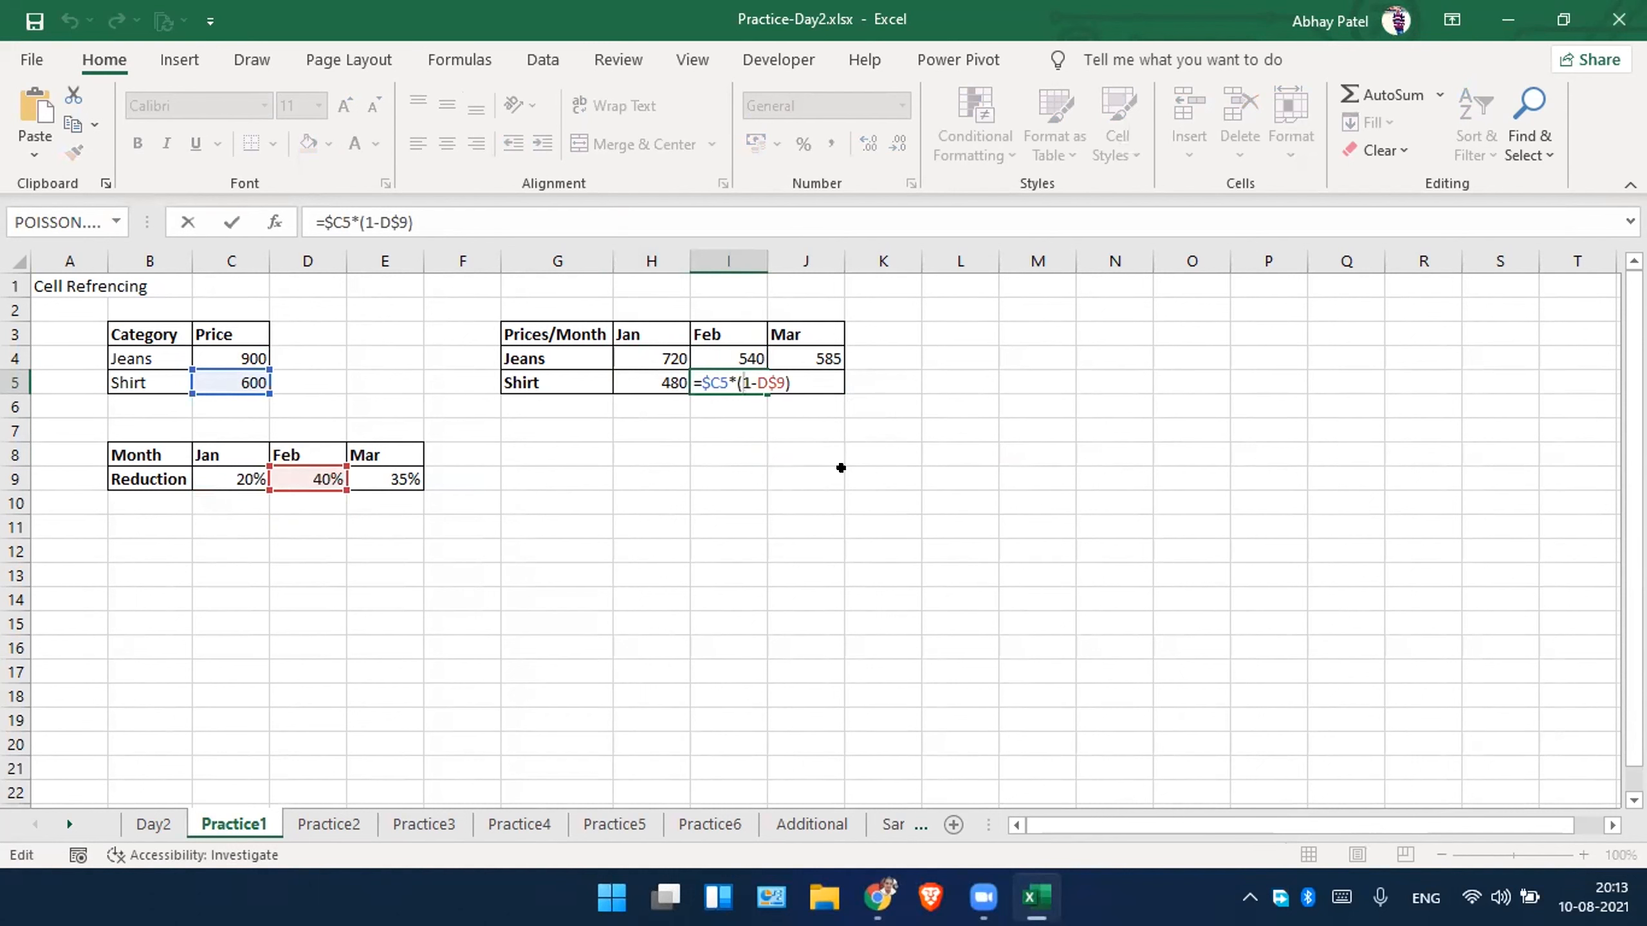
{"action": "key", "text": "Escape"}
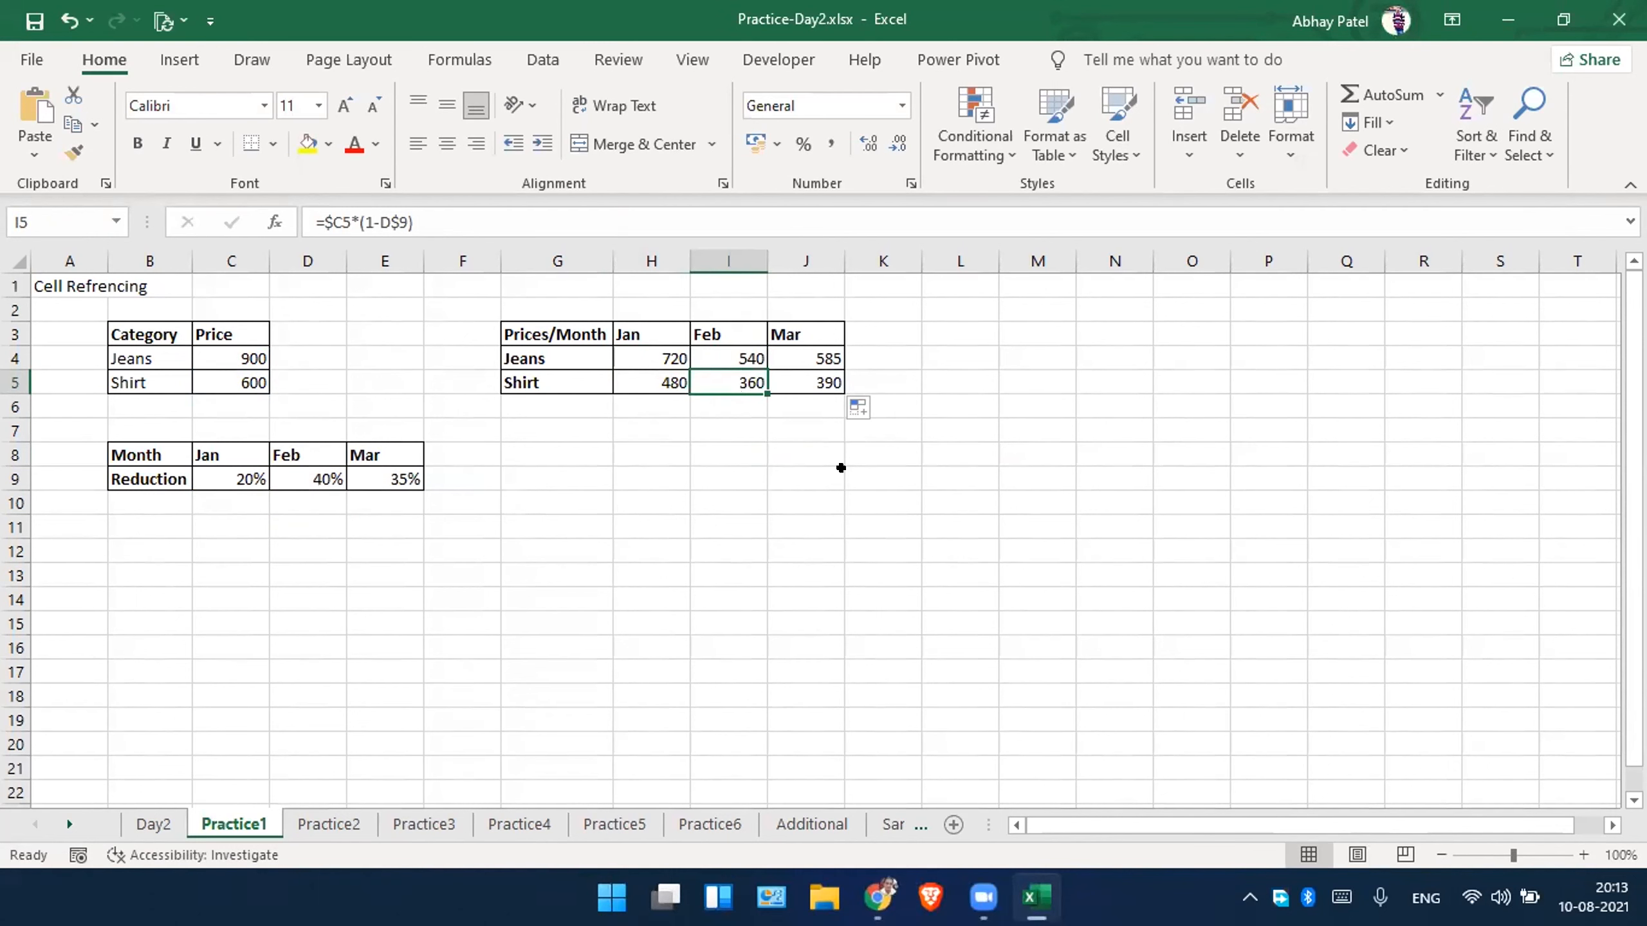
{"action": "double_click", "coordinate": [783, 375]}
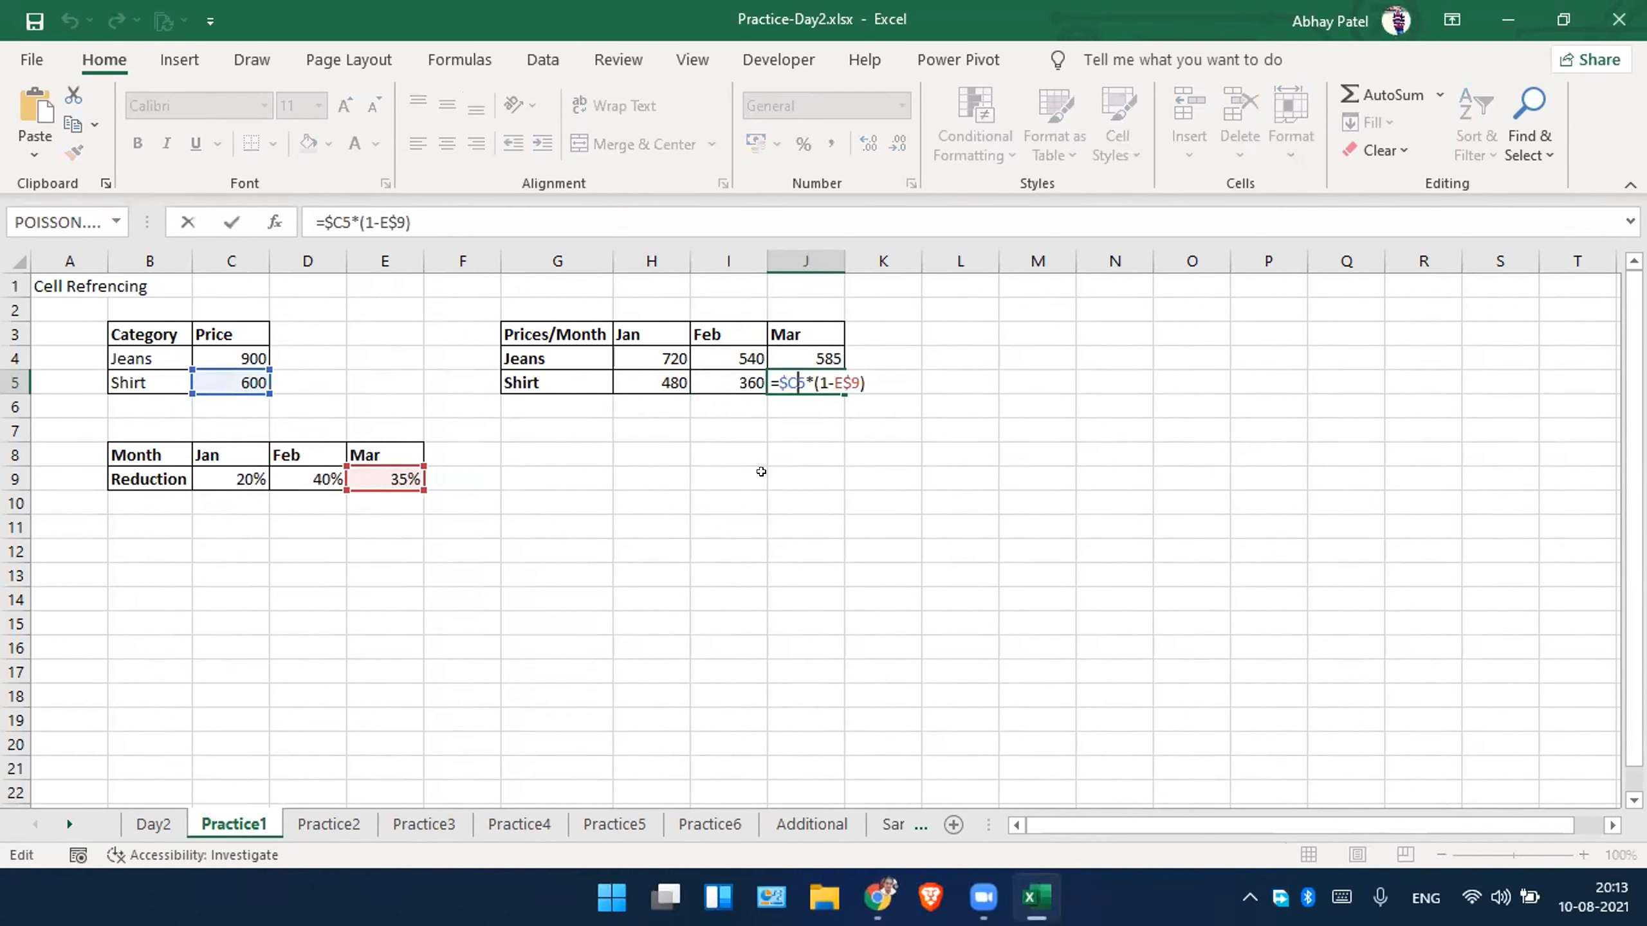
{"action": "key", "text": "Escape"}
{"action": "double_click", "coordinate": [746, 358]}
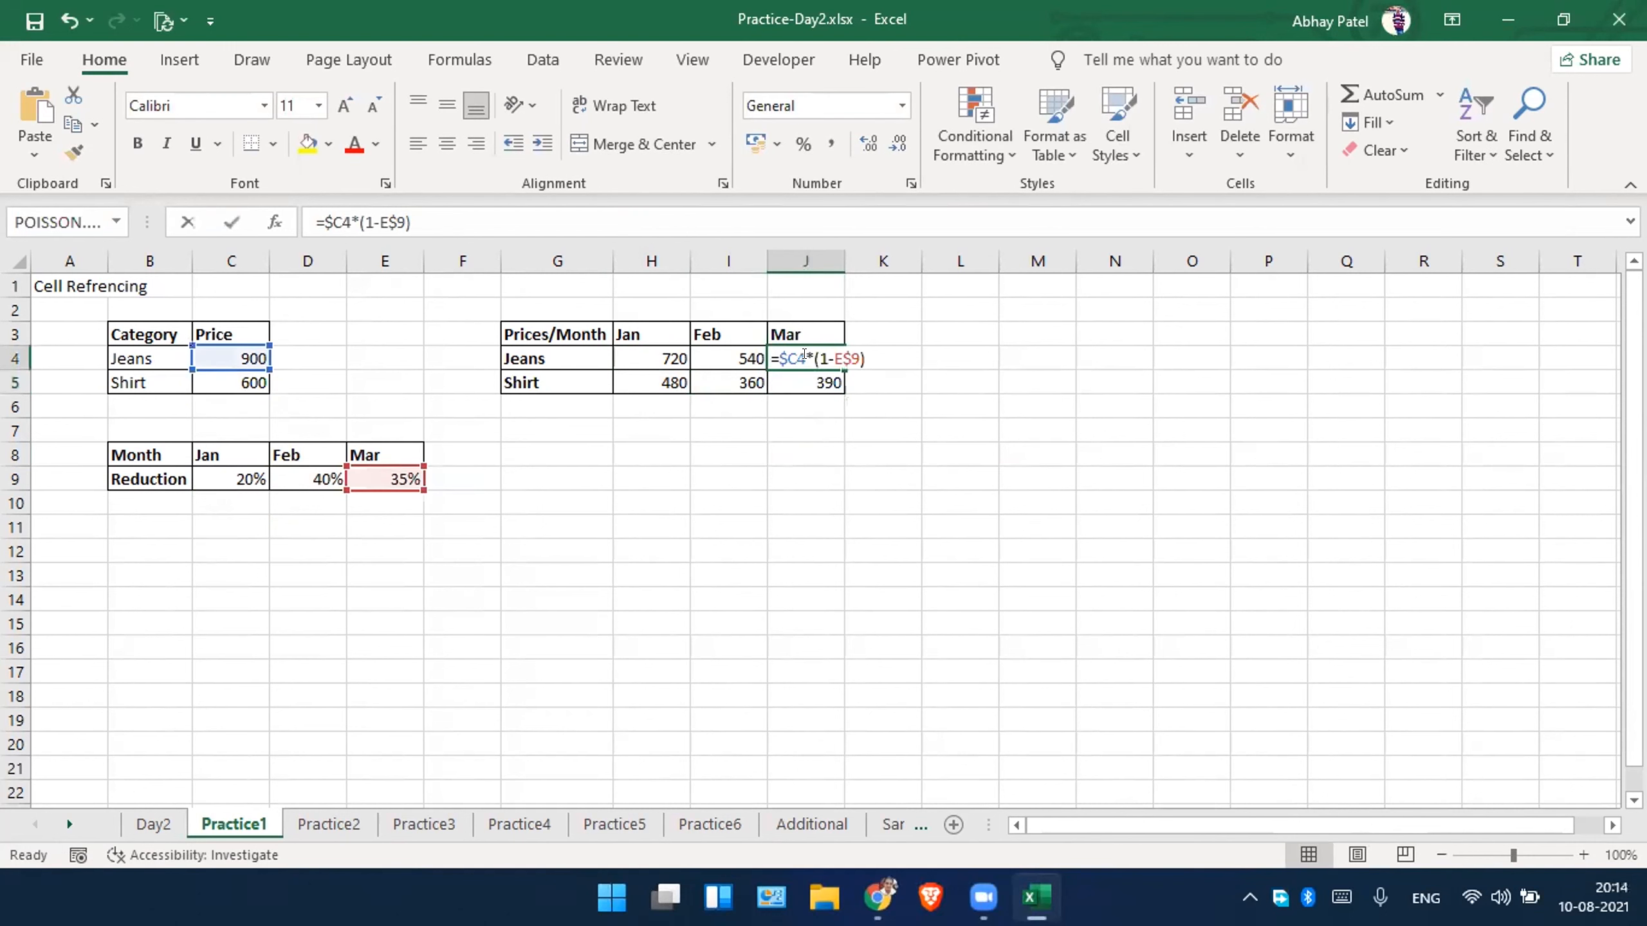
{"action": "key", "text": "Escape"}
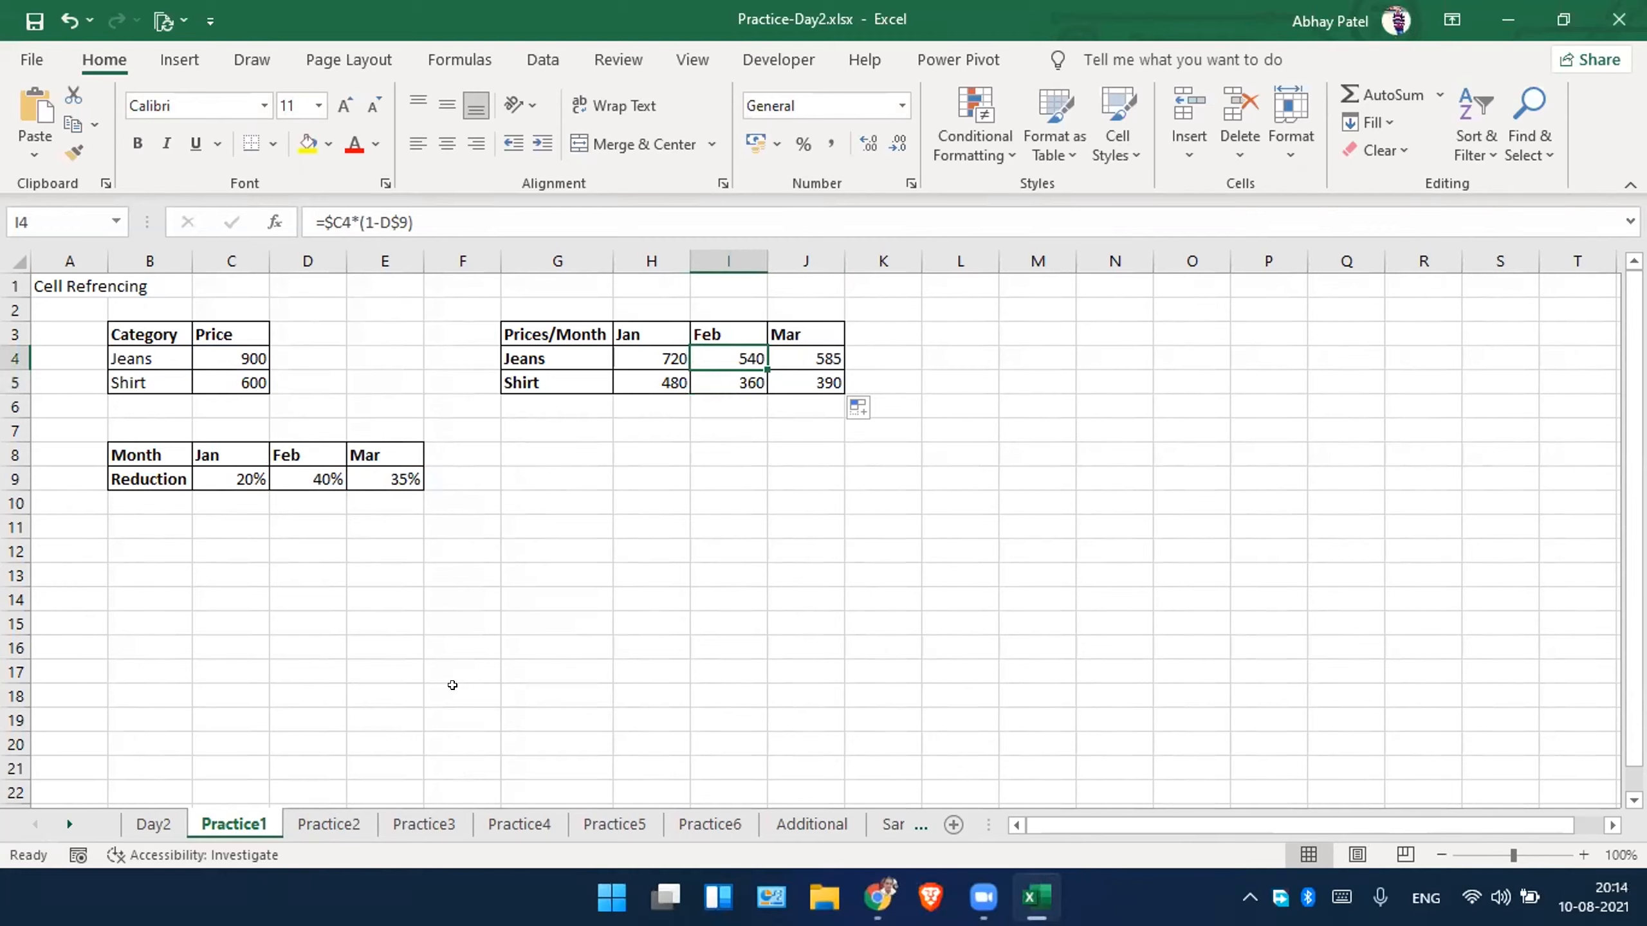
On the Practice2 sheet, build the East allocation formula for Couches in D7 as =C7*D6.
{"action": "scroll", "coordinate": [454, 686], "scroll_direction": "up", "scroll_amount": 1}
{"action": "left_click", "coordinate": [312, 832]}
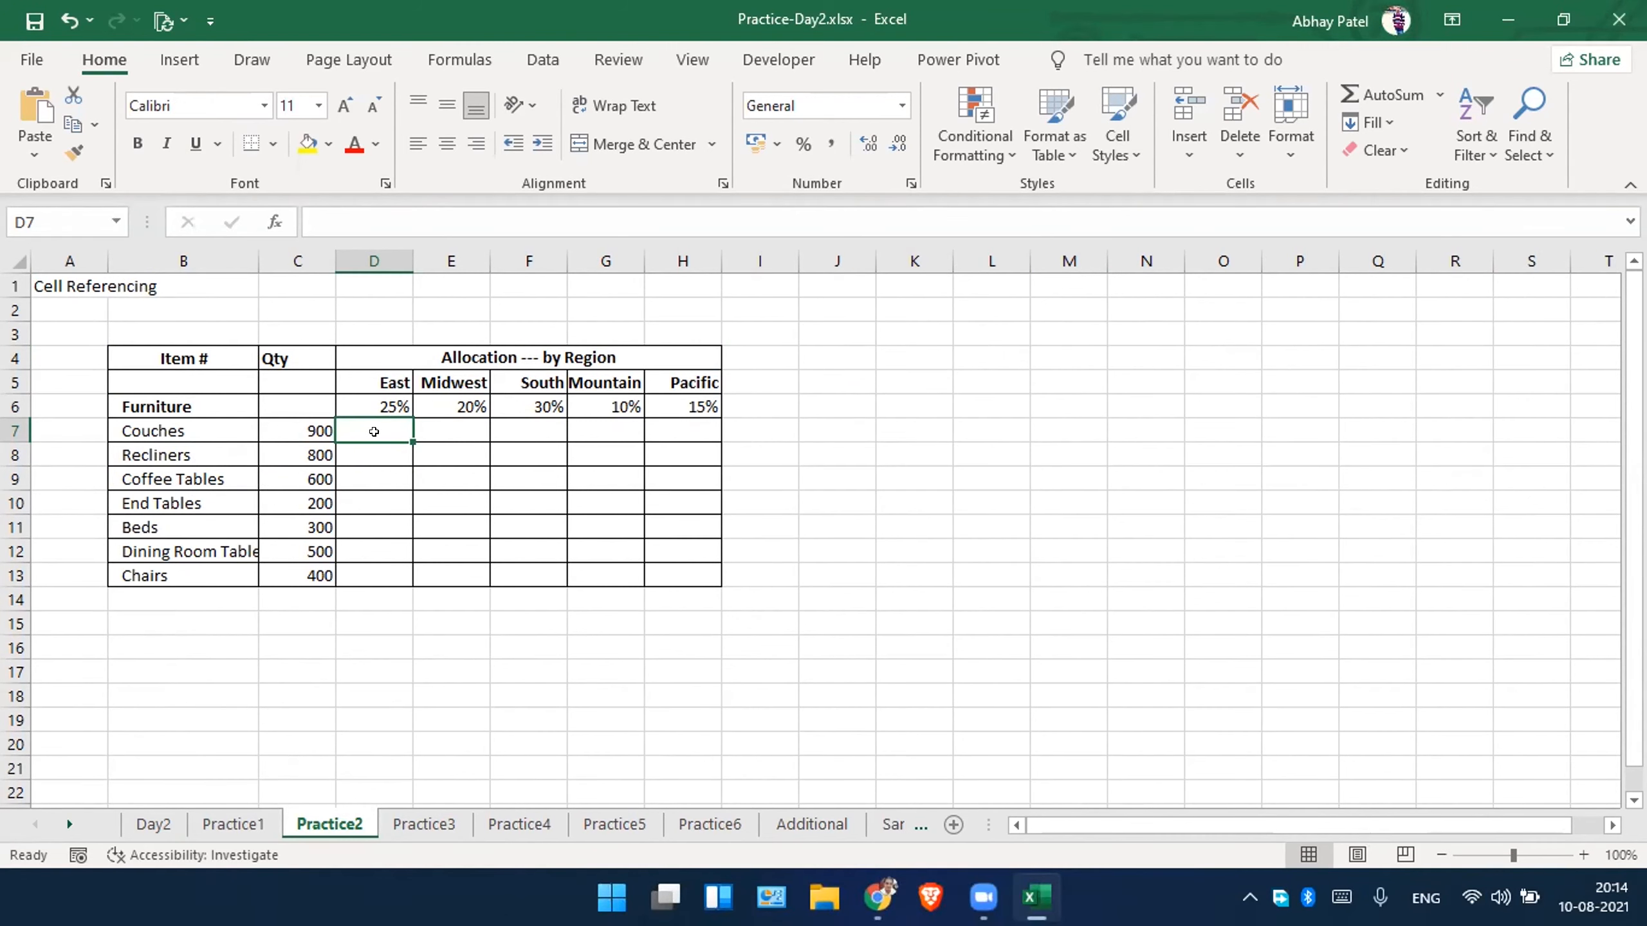
{"action": "type", "text": "="}
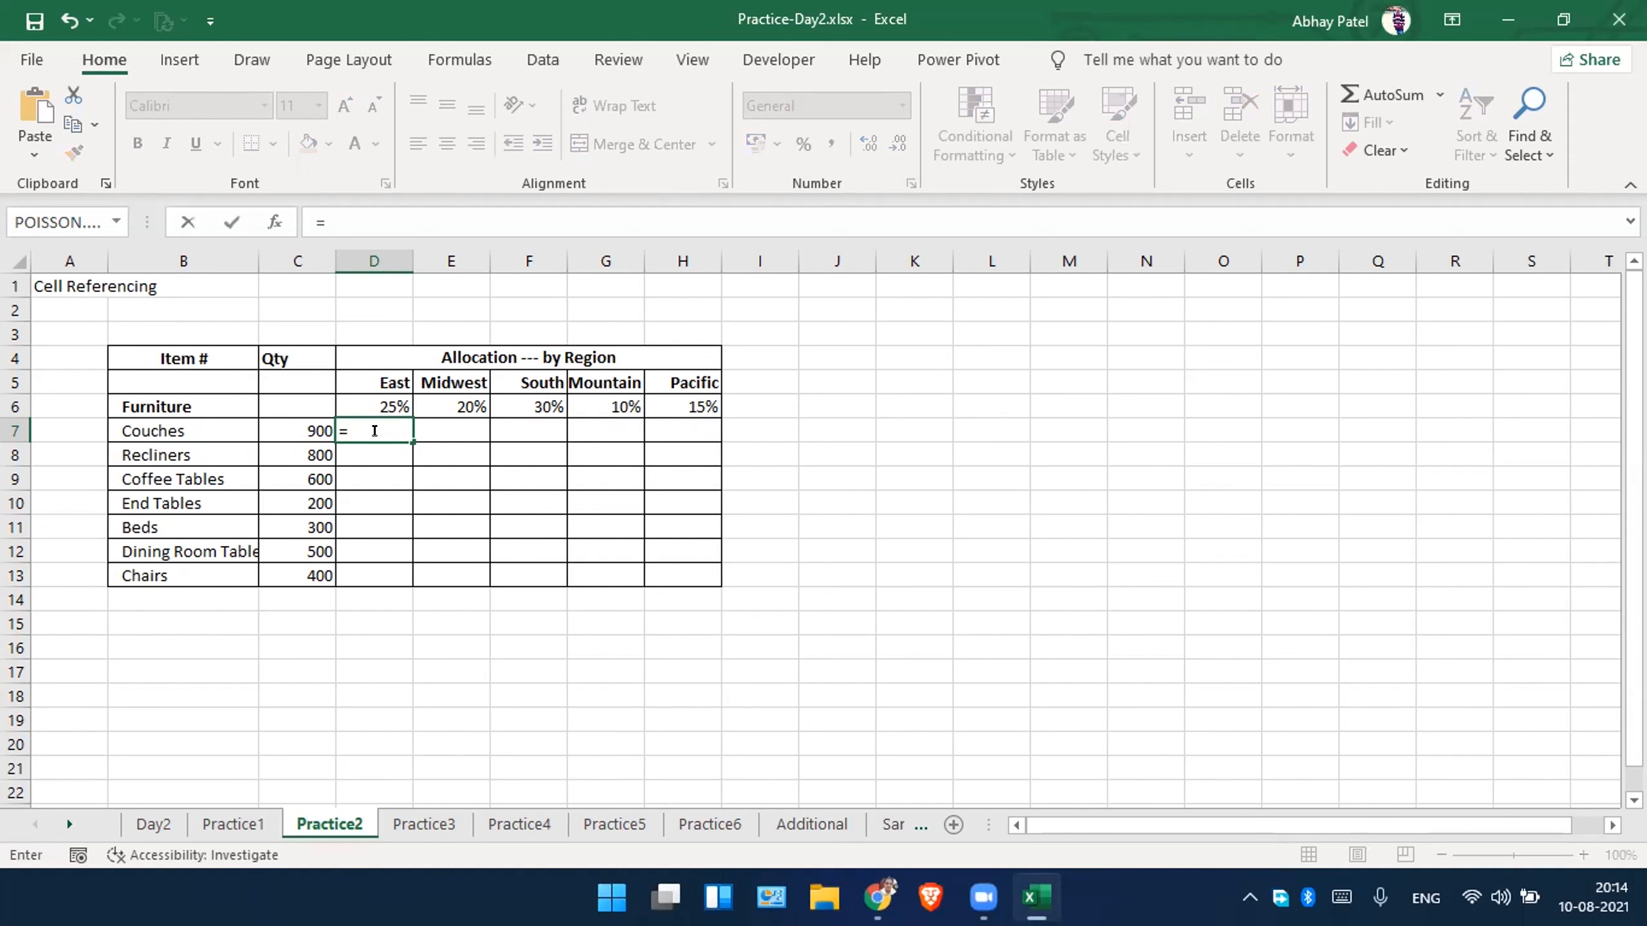
{"action": "left_click", "coordinate": [293, 420]}
{"action": "type", "text": "*"}
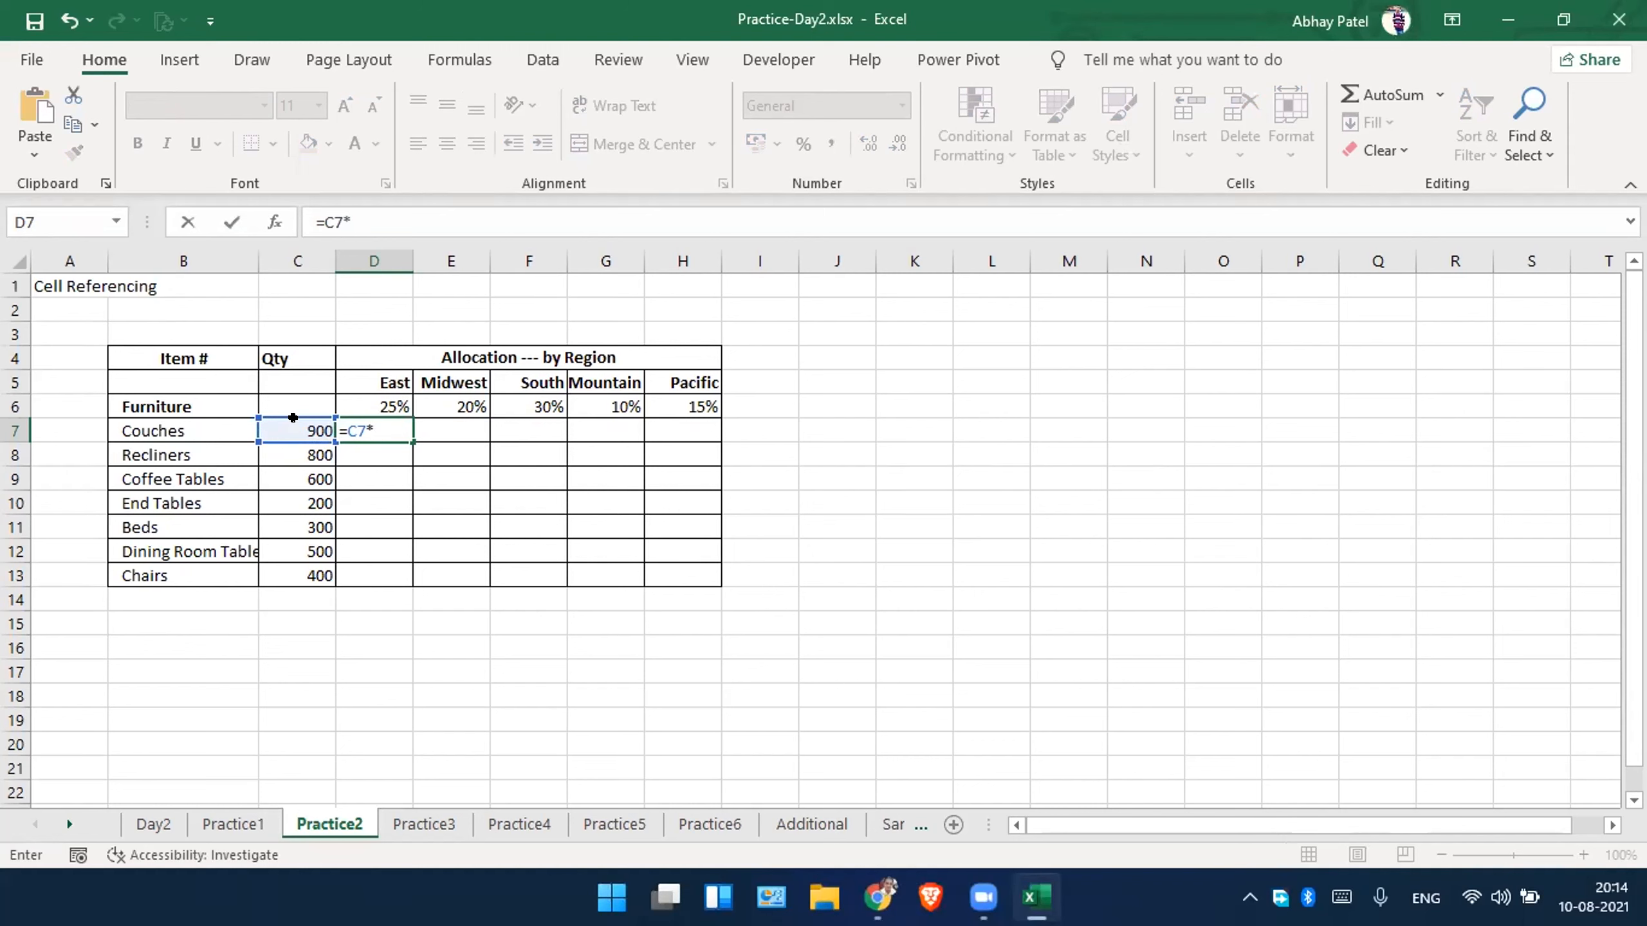
{"action": "key", "text": "Up"}
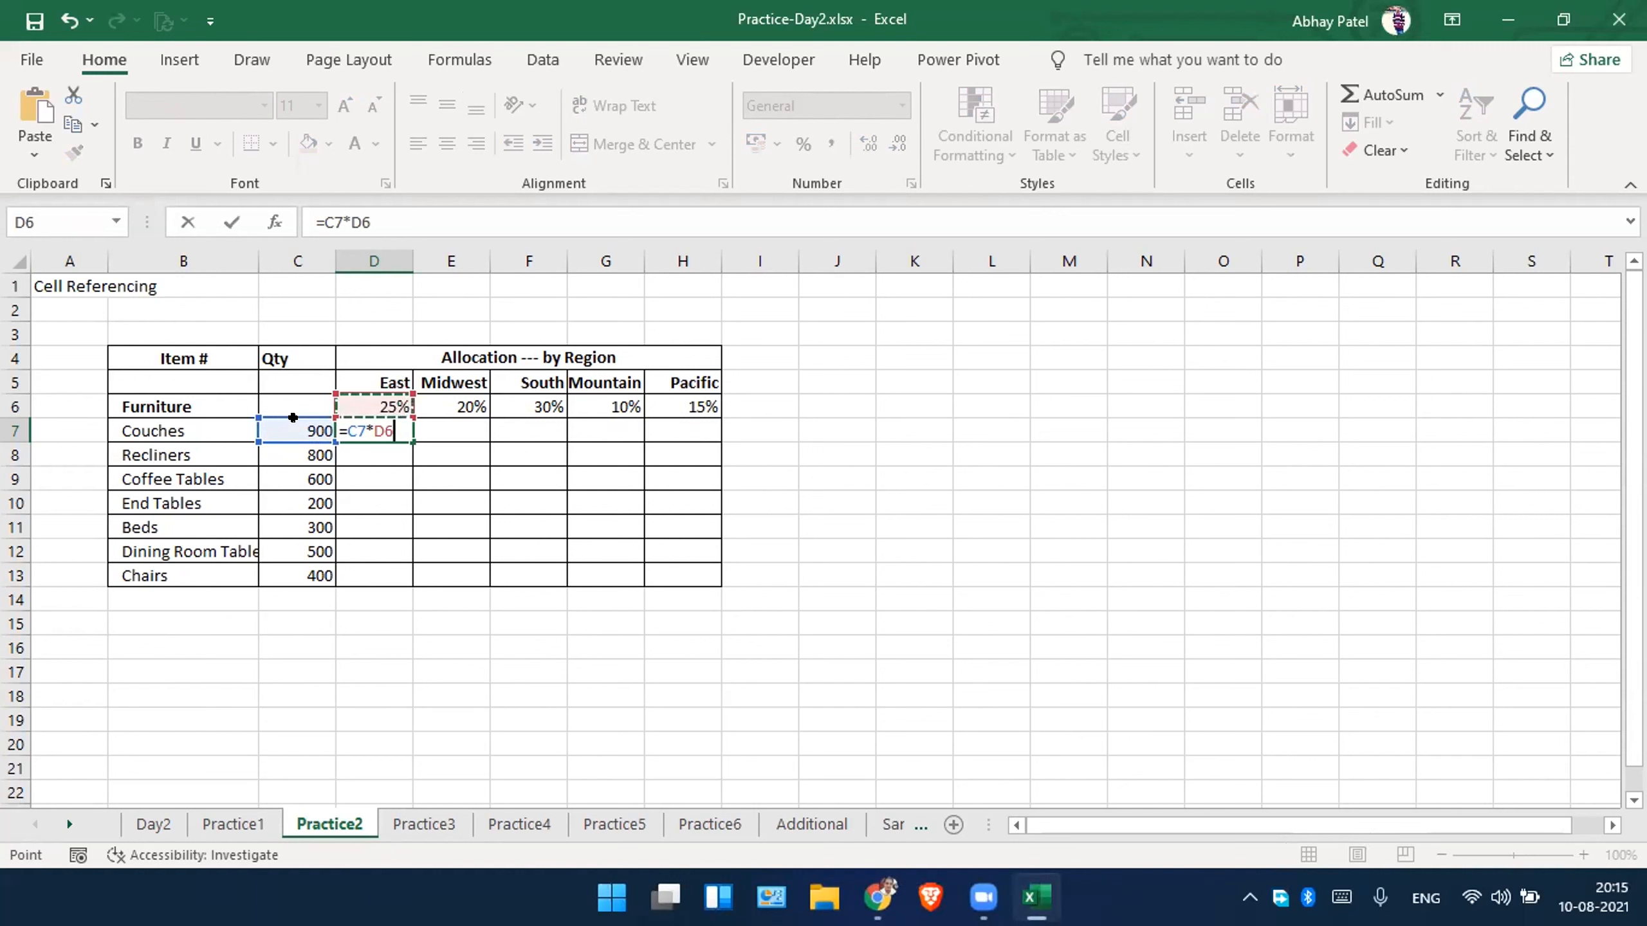
Lock the quantity column and the percentage row in the D7 formula so it reads =$C7*D$6.
{"action": "left_click", "coordinate": [375, 431]}
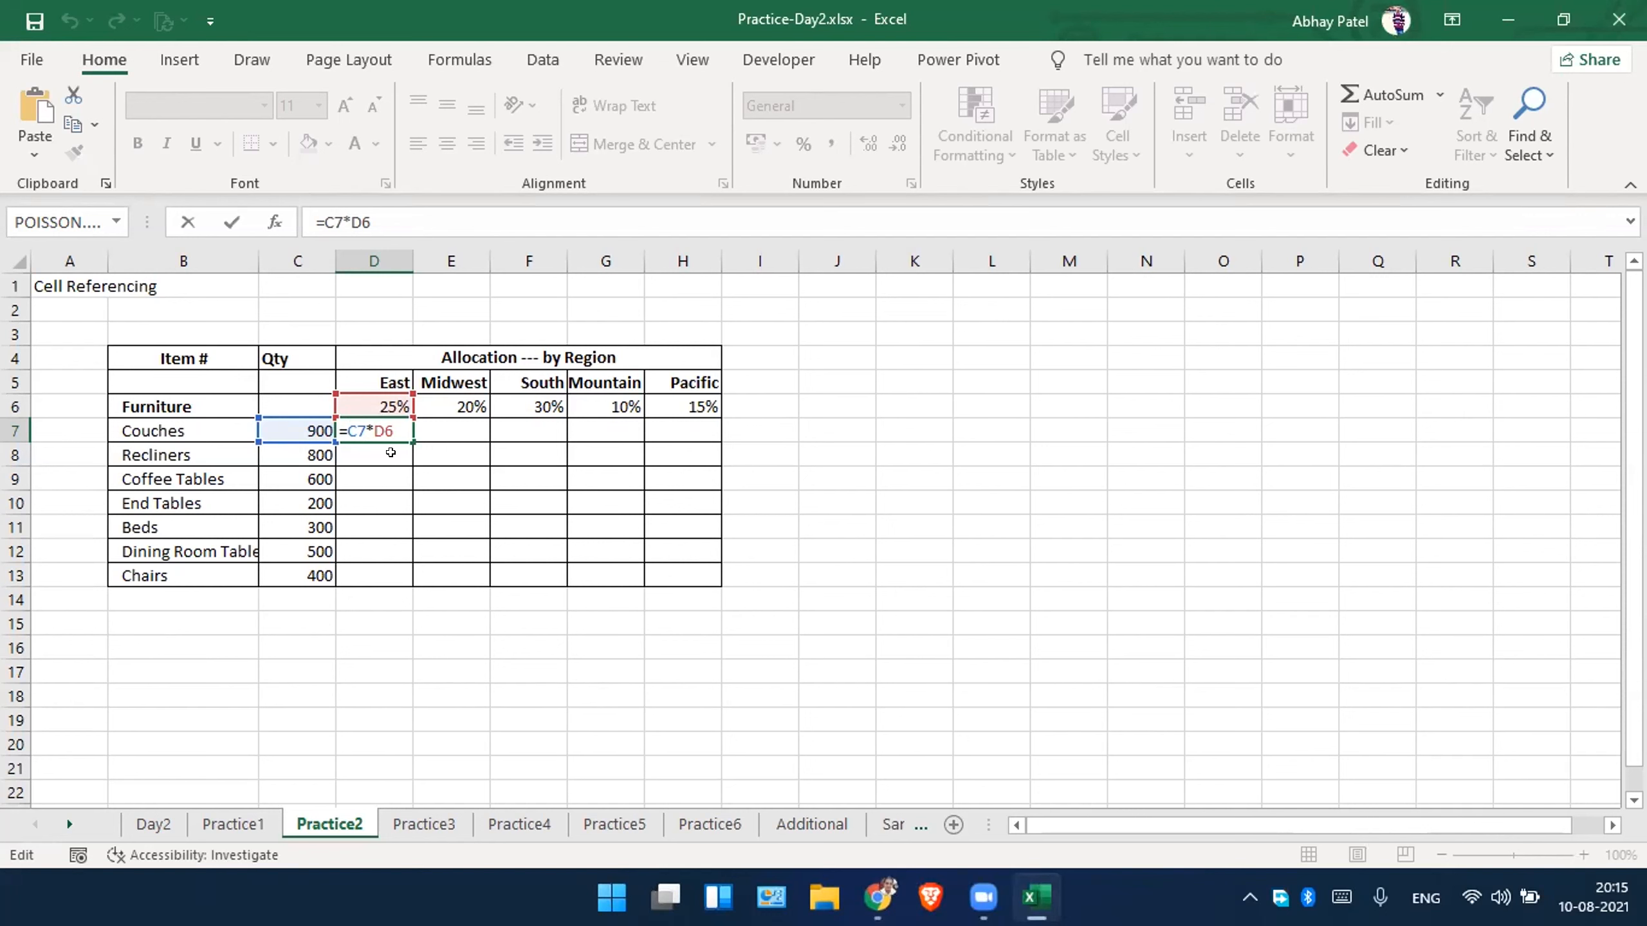
{"action": "key", "text": "Left"}
{"action": "key", "text": "Left"}
{"action": "key", "text": "Left"}
{"action": "type", "text": "$"}
{"action": "key", "text": "Right"}
{"action": "key", "text": "Right"}
{"action": "key", "text": "Right"}
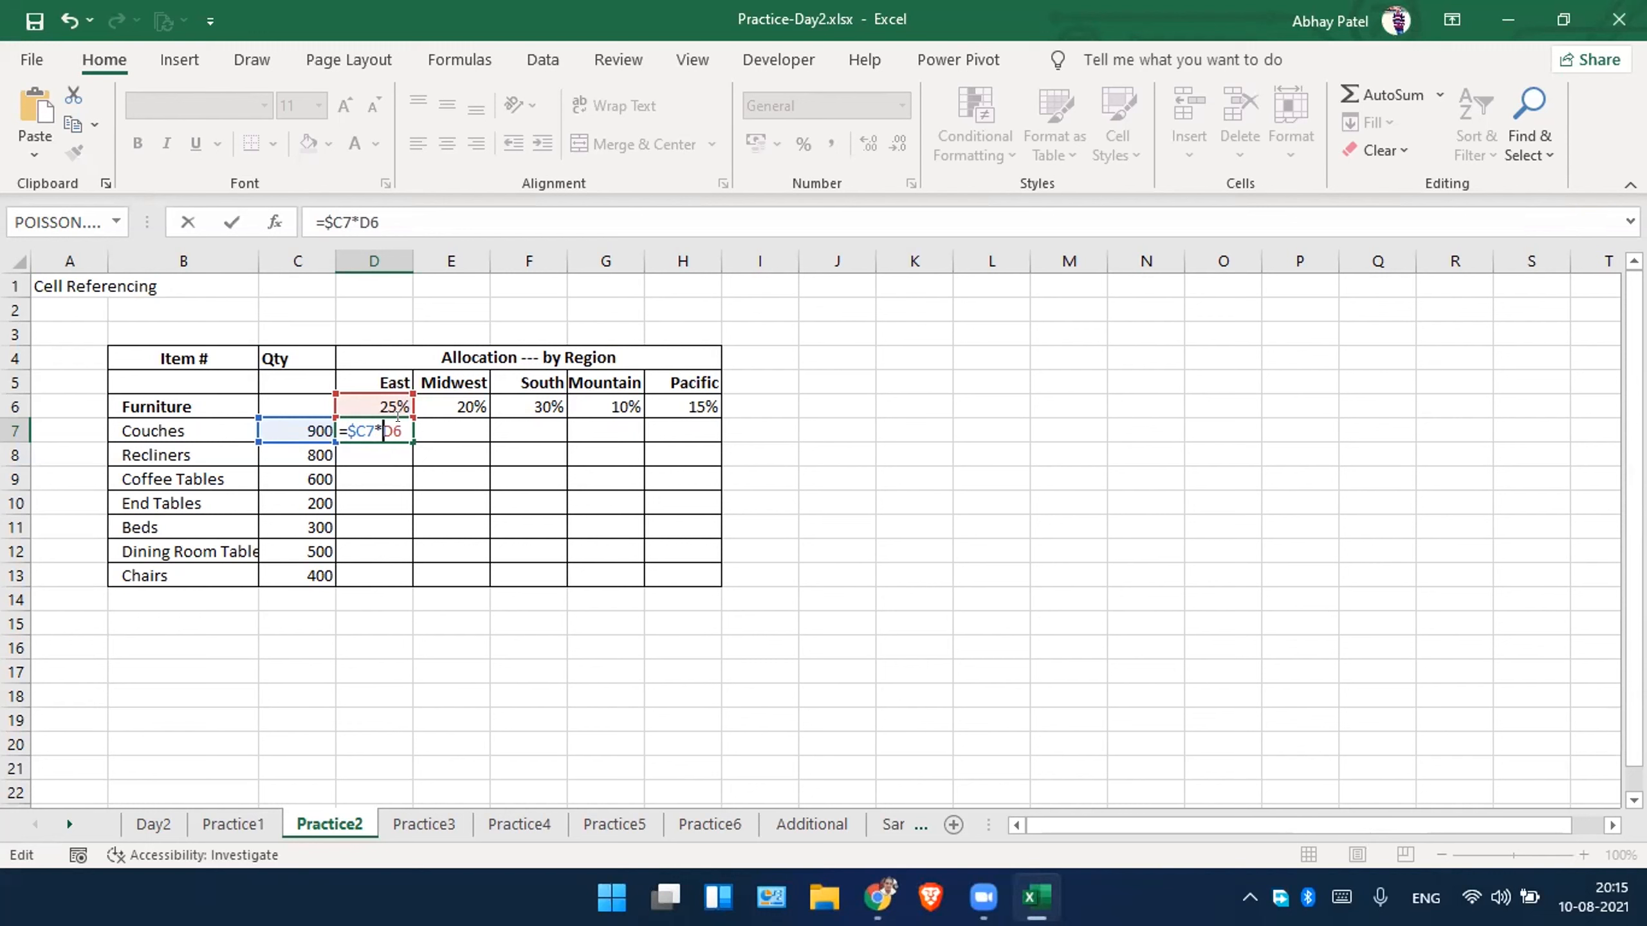
{"action": "key", "text": "Right"}
{"action": "type", "text": "$"}
{"action": "key", "text": "Return"}
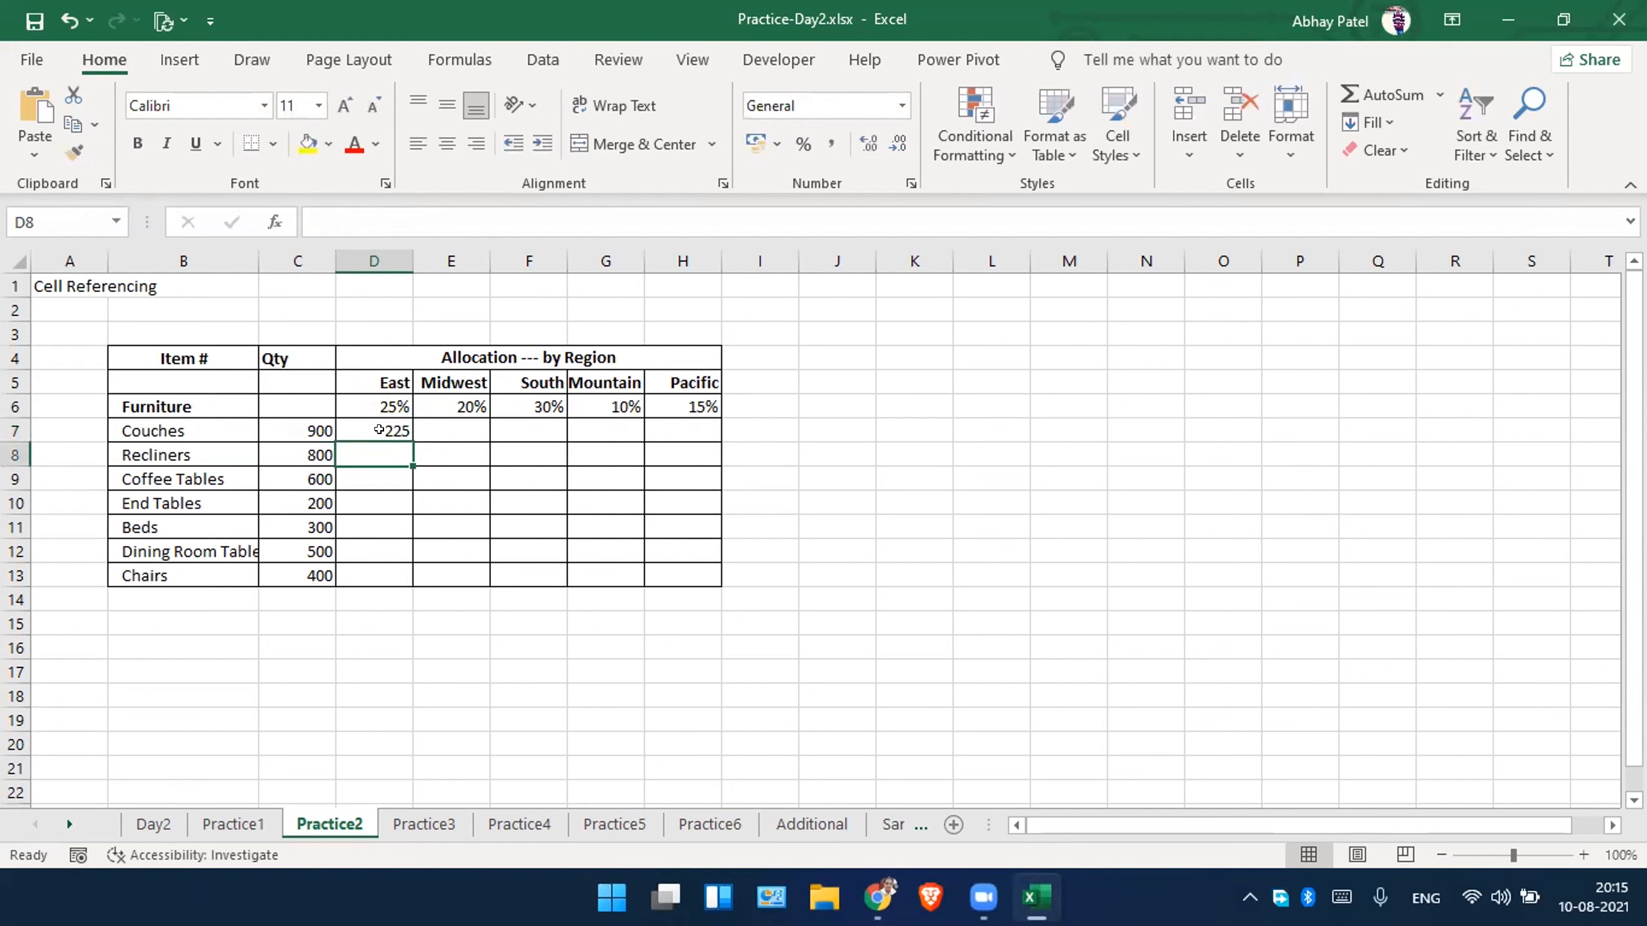
Fill the D7 formula over the whole regional allocation grid D7:H13.
{"action": "left_click", "coordinate": [380, 430]}
{"action": "left_click_drag", "start_coordinate": [413, 442], "coordinate": [709, 585]}
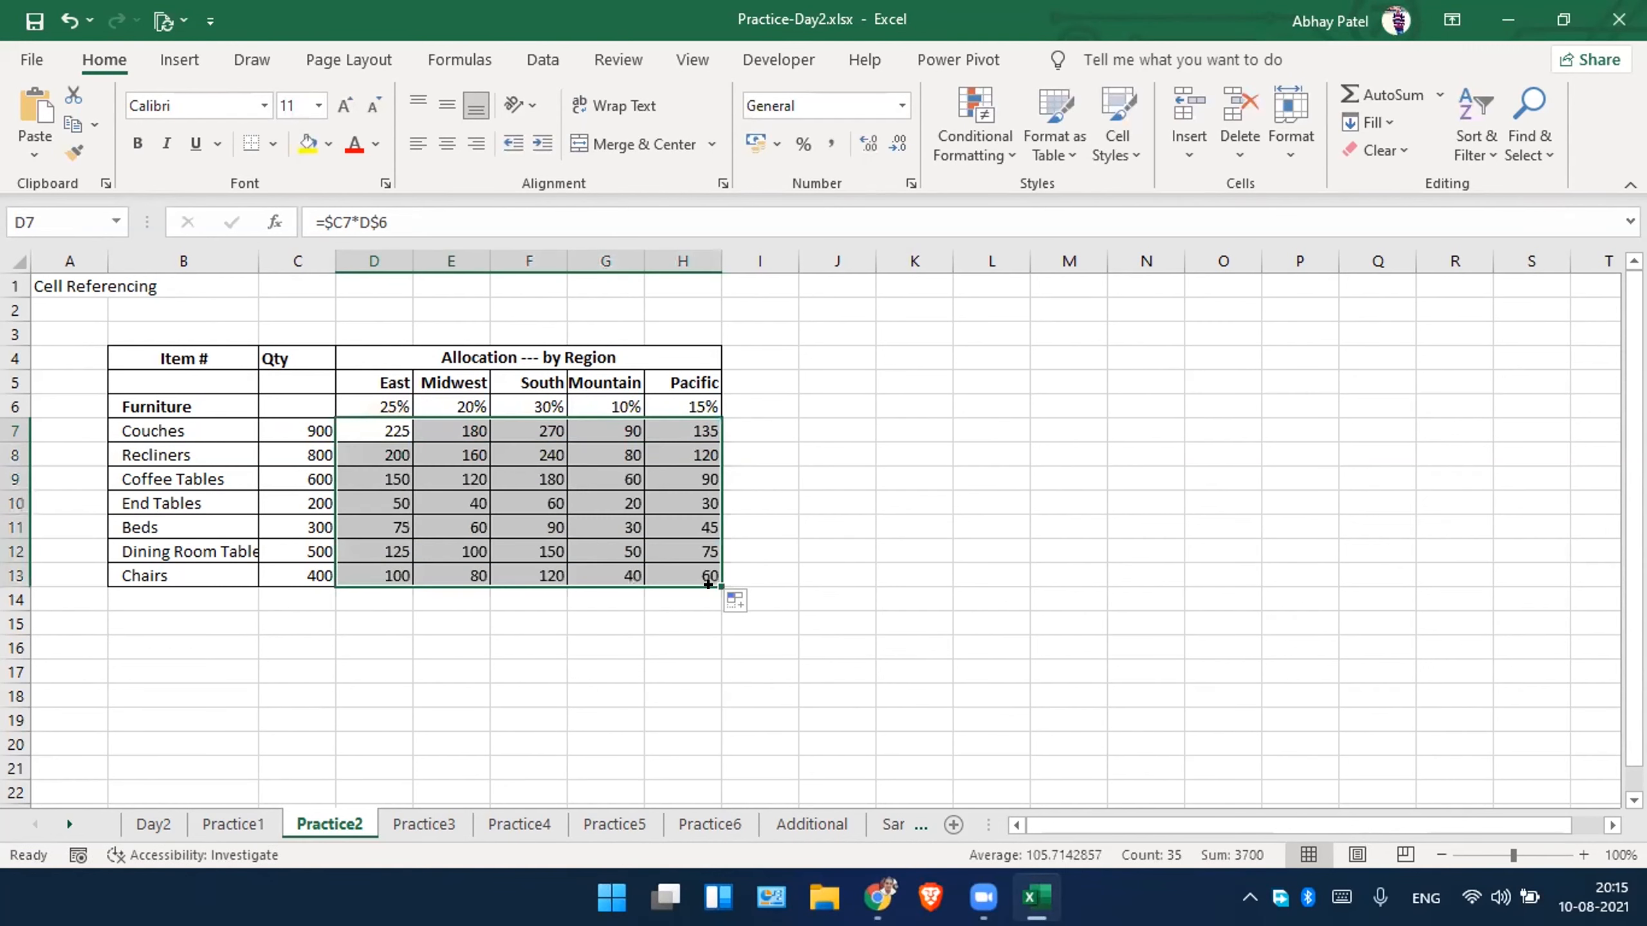
{"action": "left_click", "coordinate": [647, 606]}
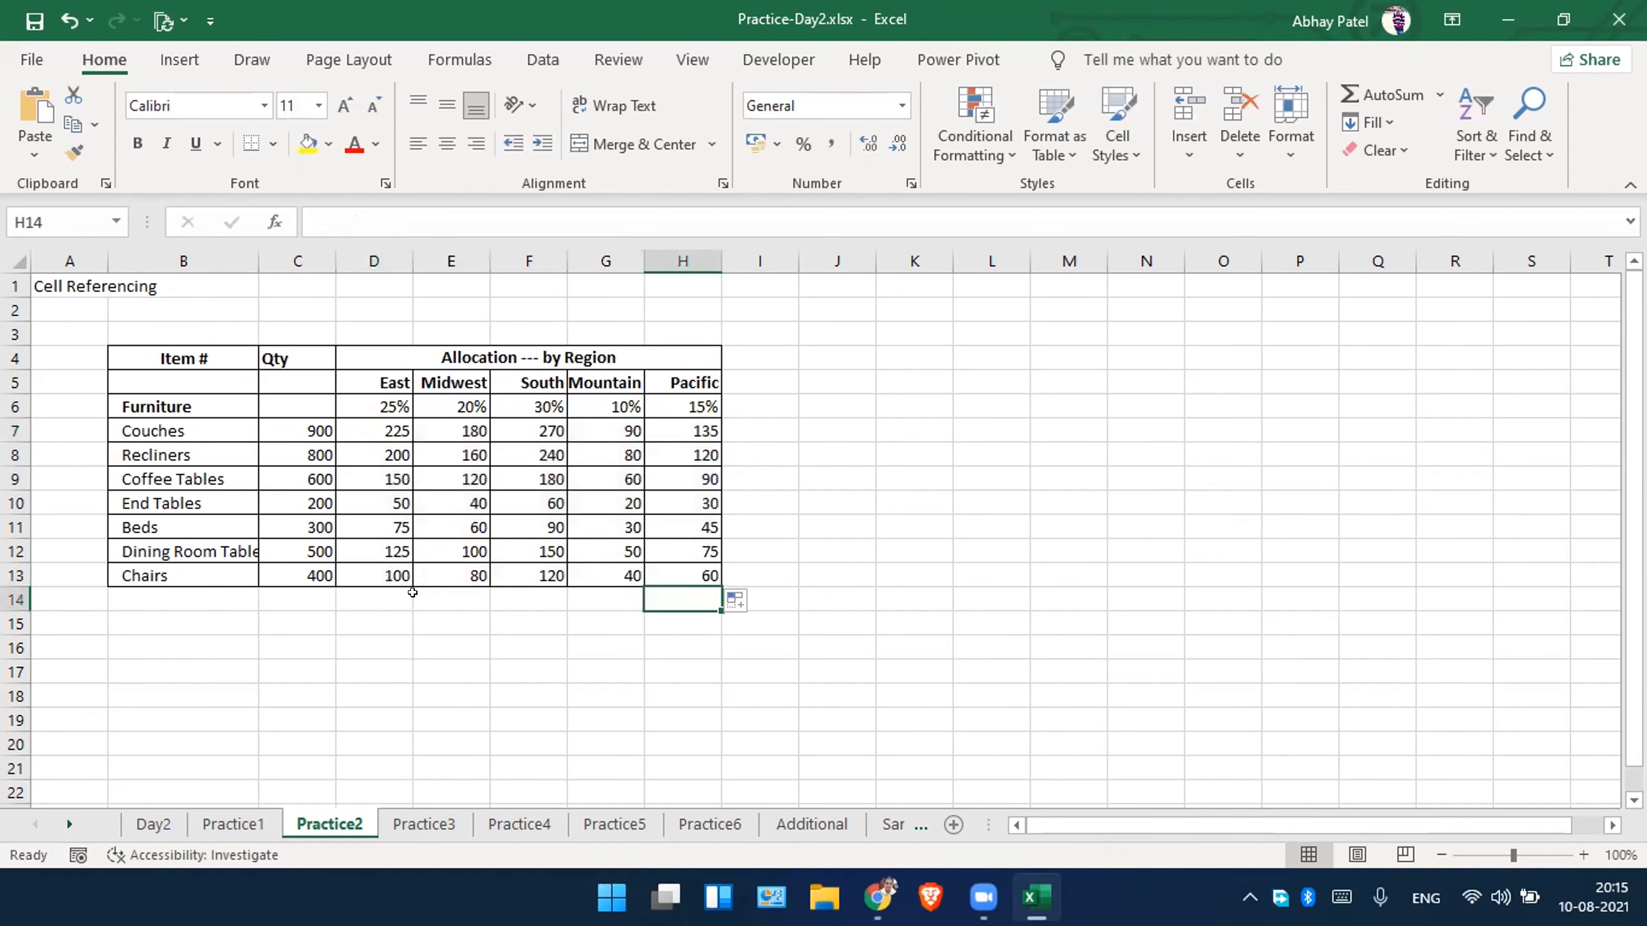
Inspect the mixed references in the filled allocation formulas, including the Recliners formula for the South region.
{"action": "left_click", "coordinate": [396, 431]}
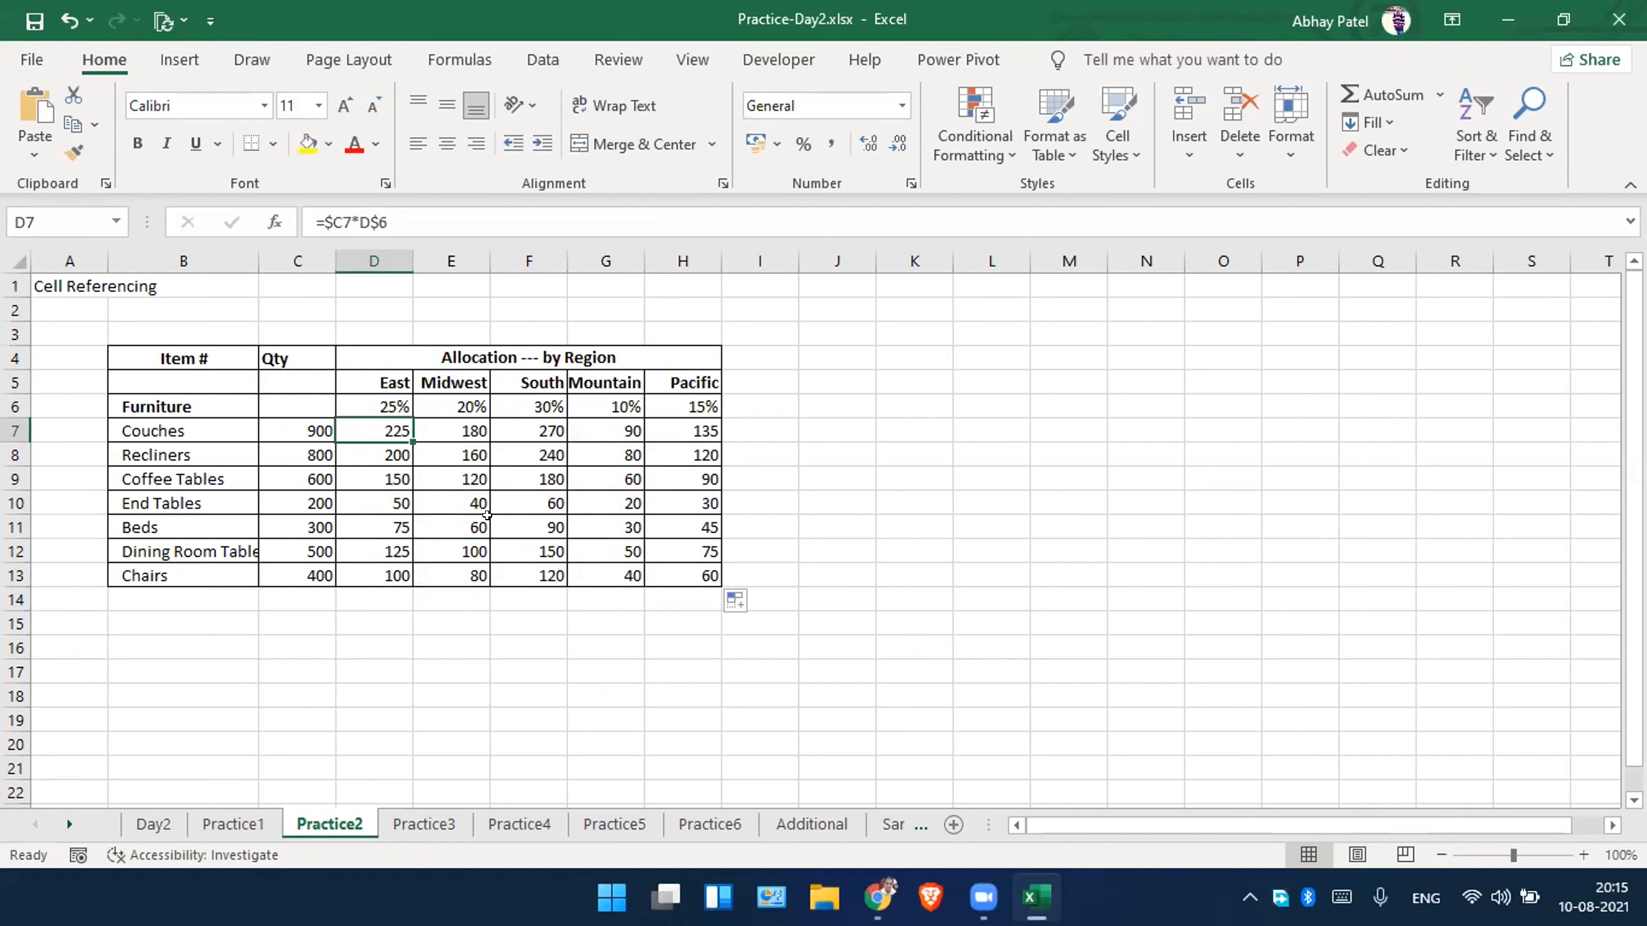
{"action": "left_click", "coordinate": [449, 454]}
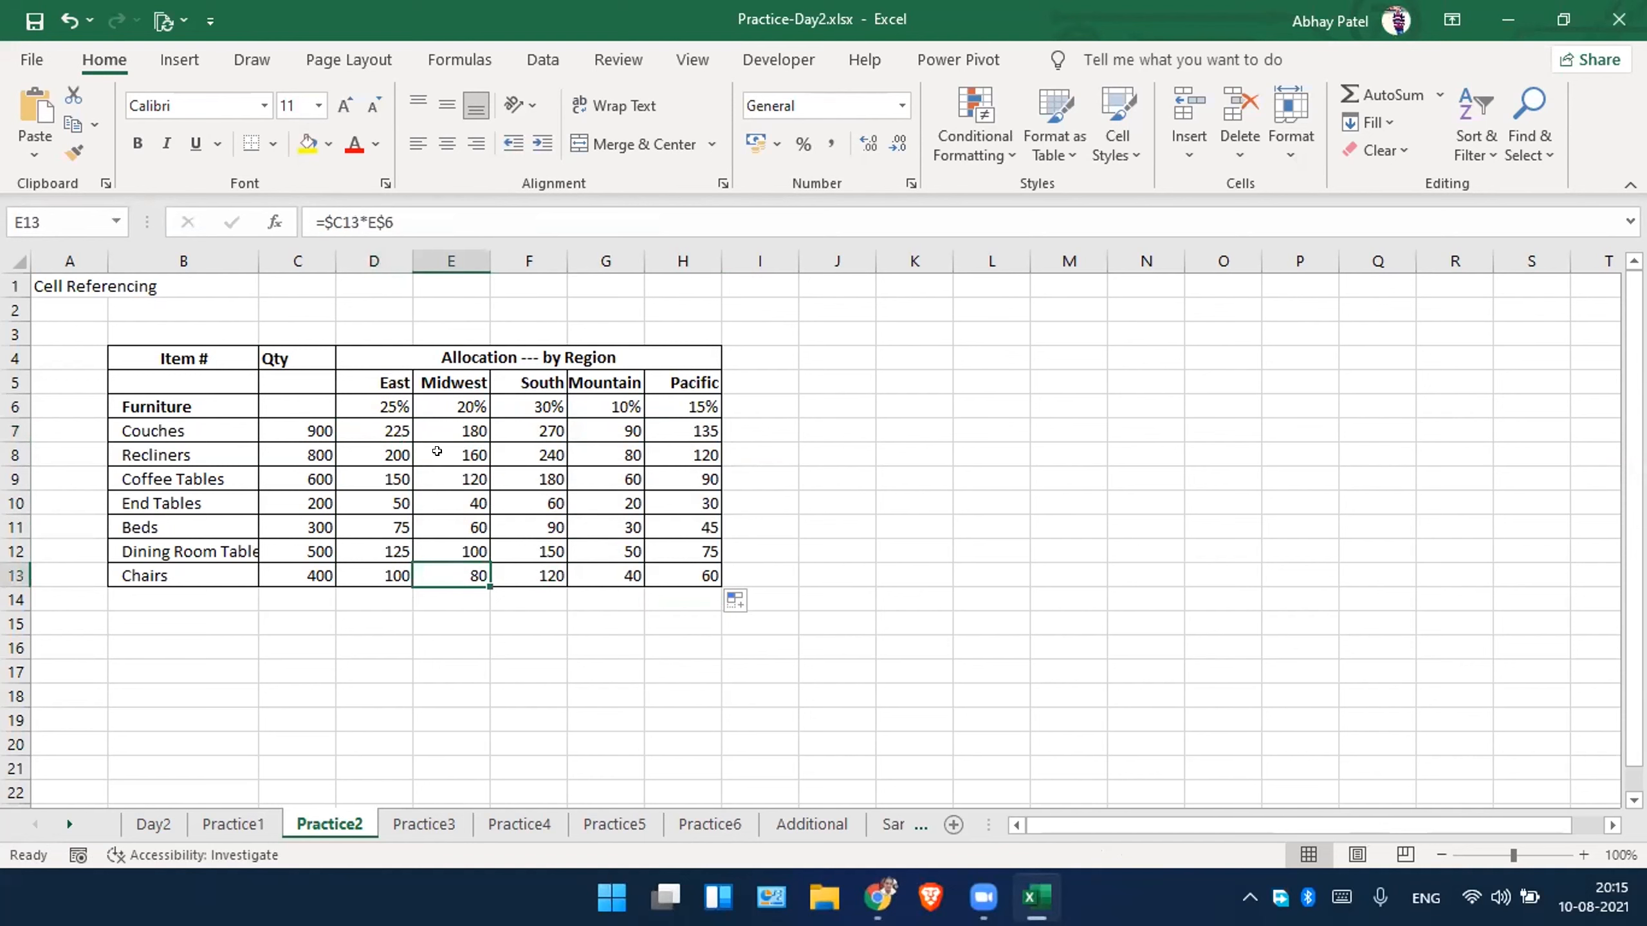
{"action": "double_click", "coordinate": [436, 453]}
{"action": "left_click", "coordinate": [545, 454]}
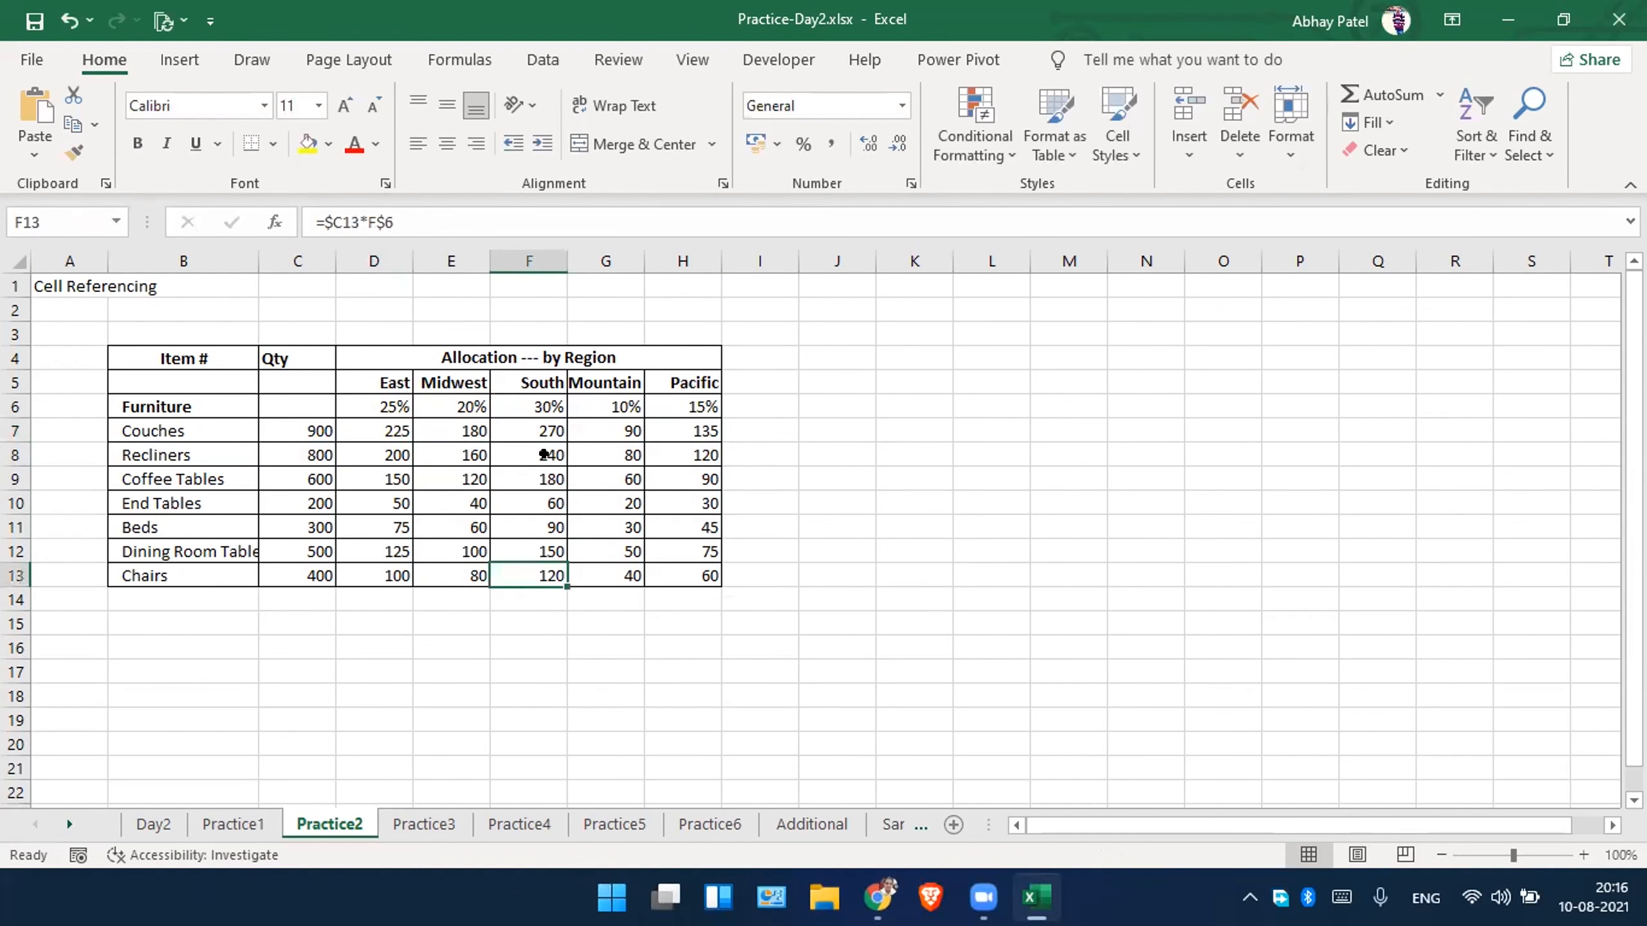
{"action": "double_click", "coordinate": [529, 452]}
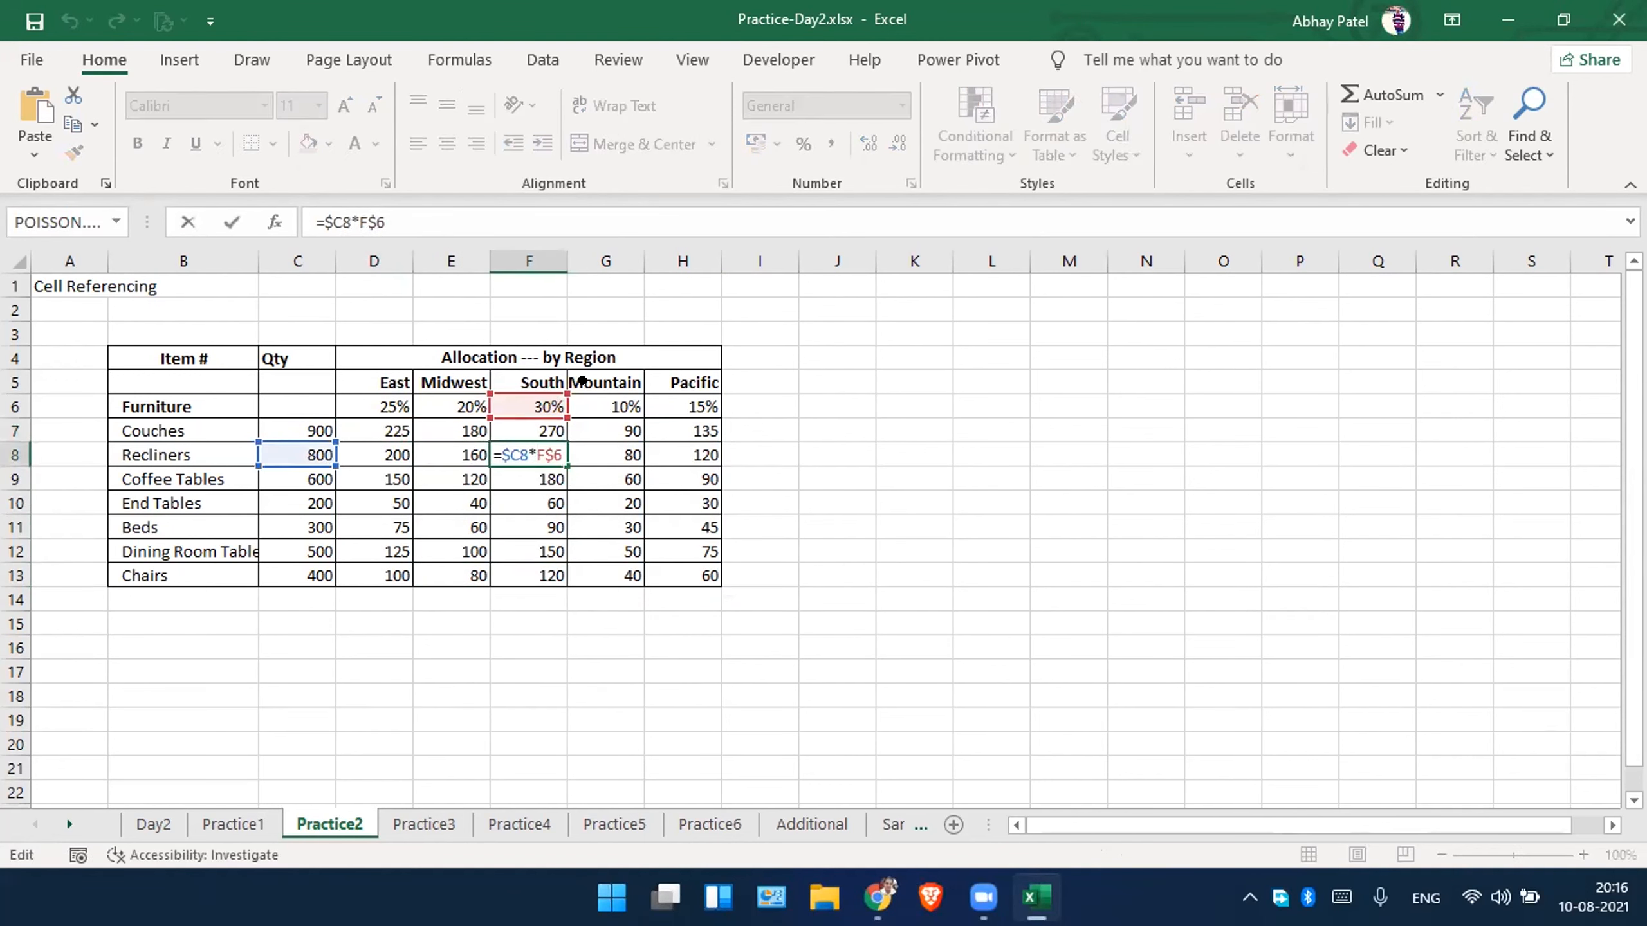
{"action": "left_click", "coordinate": [608, 476]}
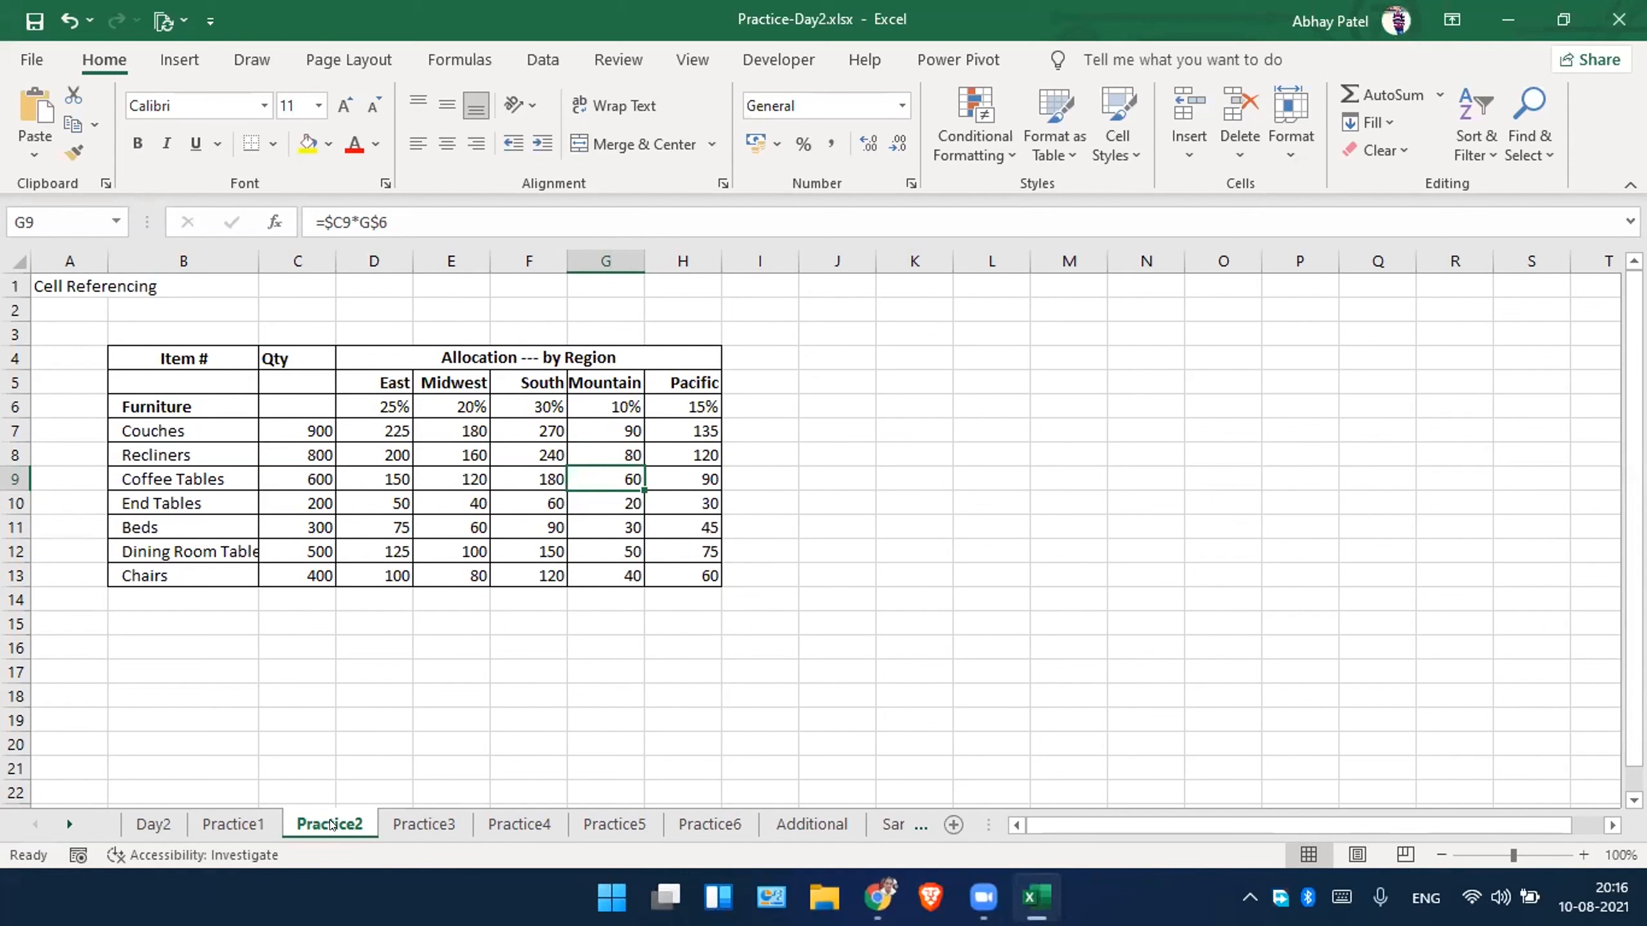
On the Practice3 sheet, autofit the DOJ, Salary and summary label columns to their contents.
{"action": "left_click", "coordinate": [396, 824]}
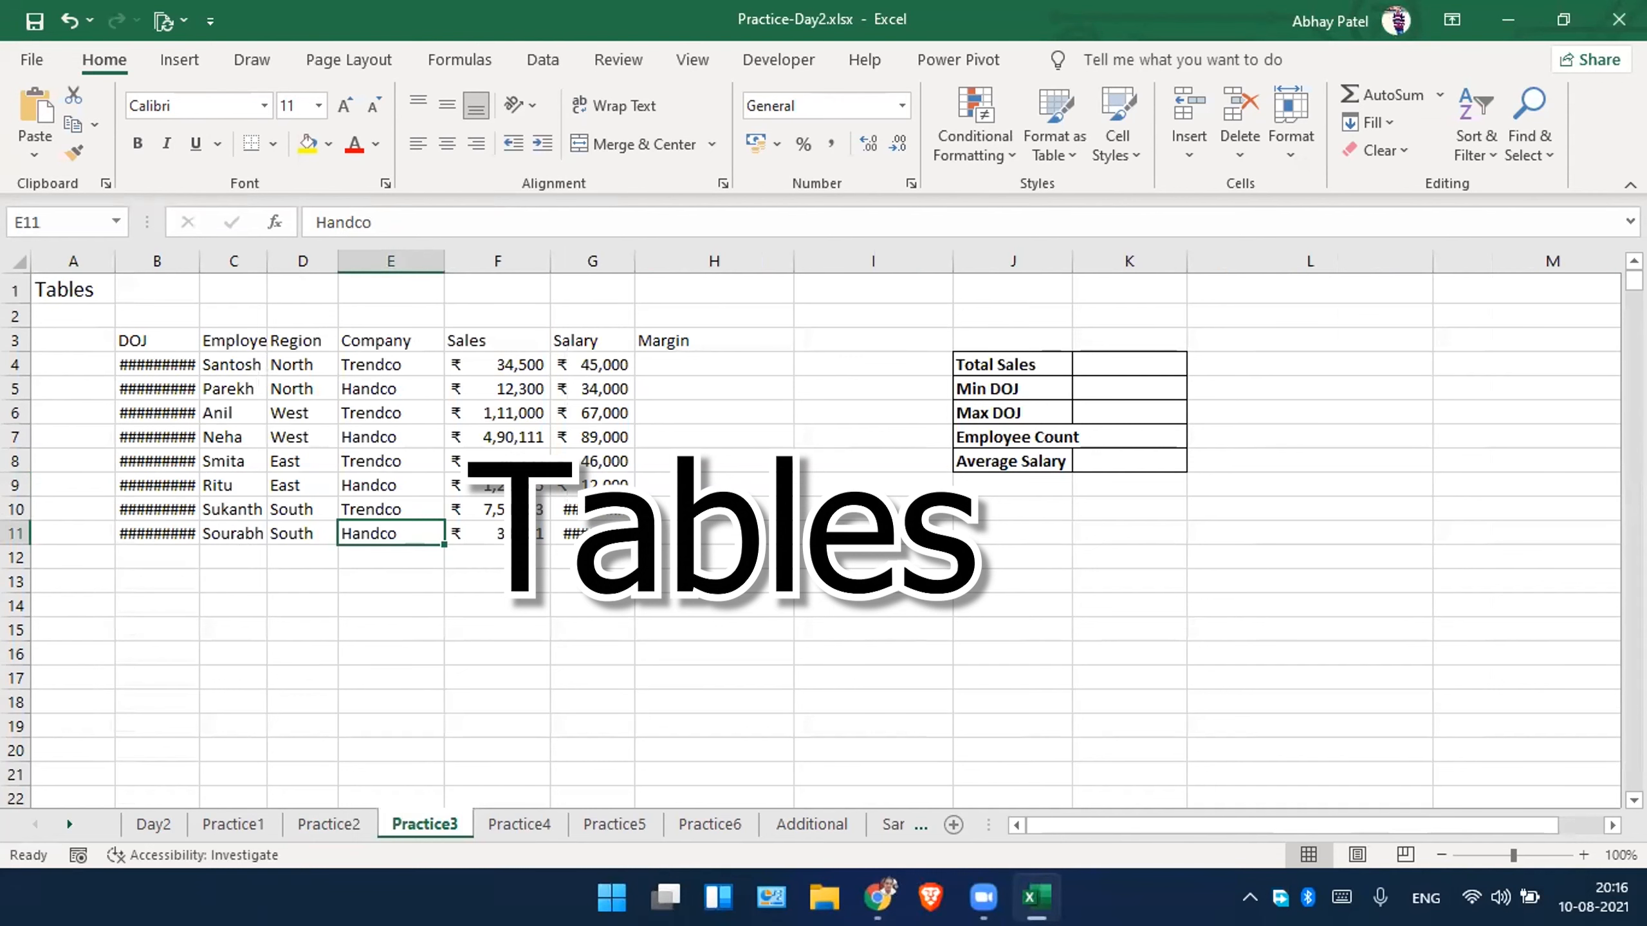
{"action": "double_click", "coordinate": [186, 246]}
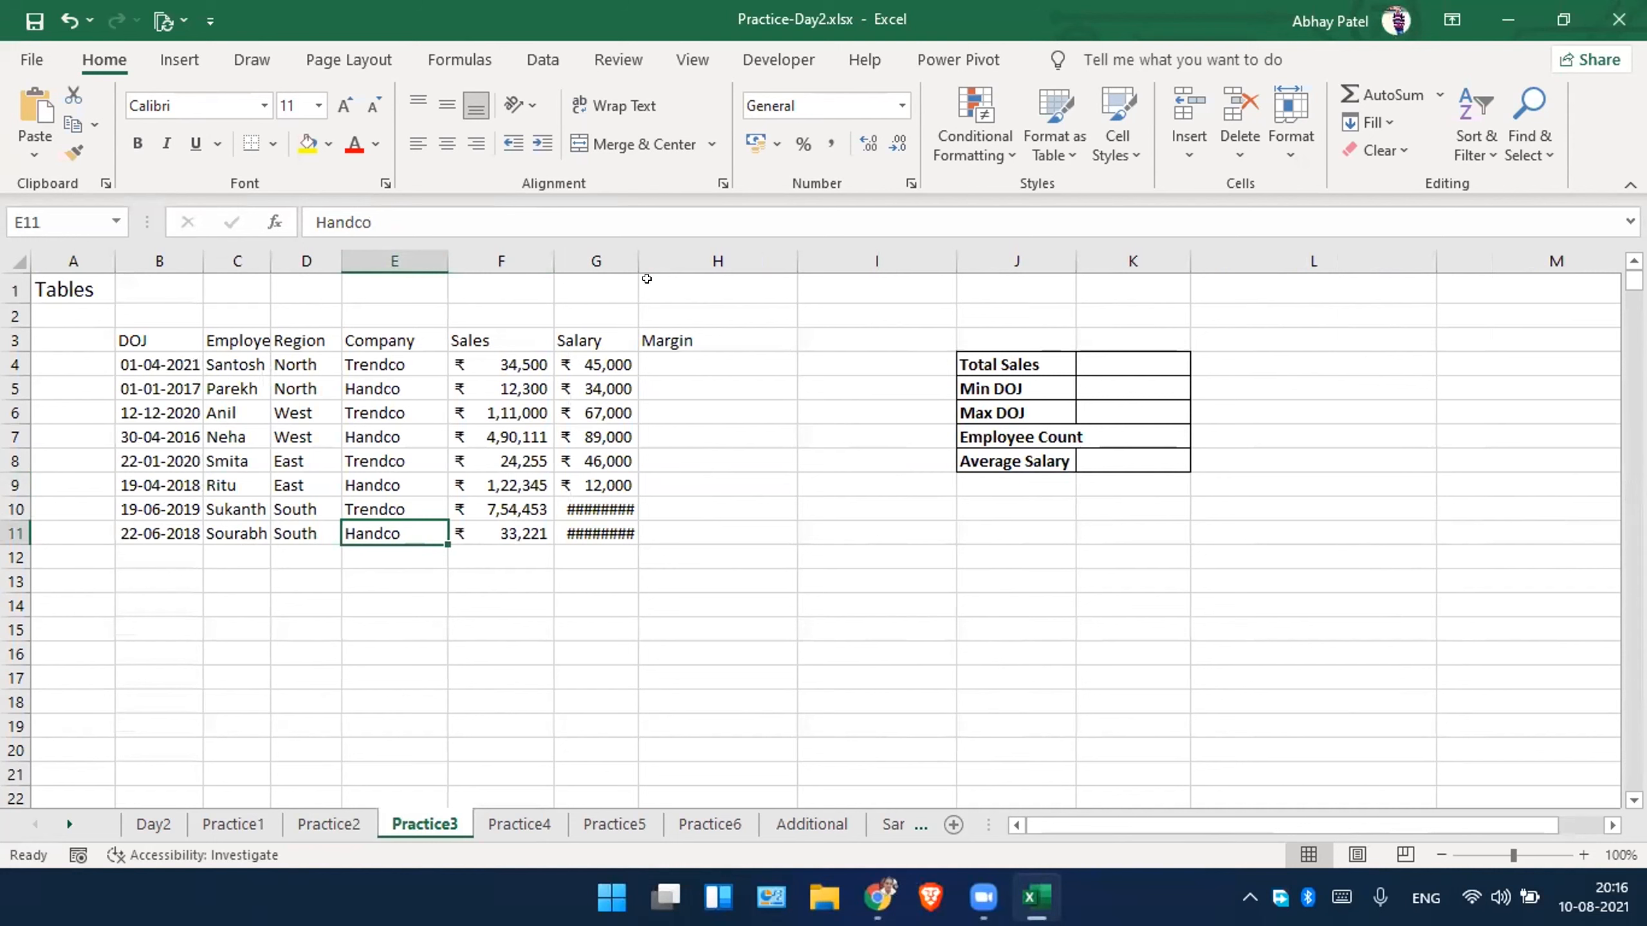
{"action": "double_click", "coordinate": [629, 256]}
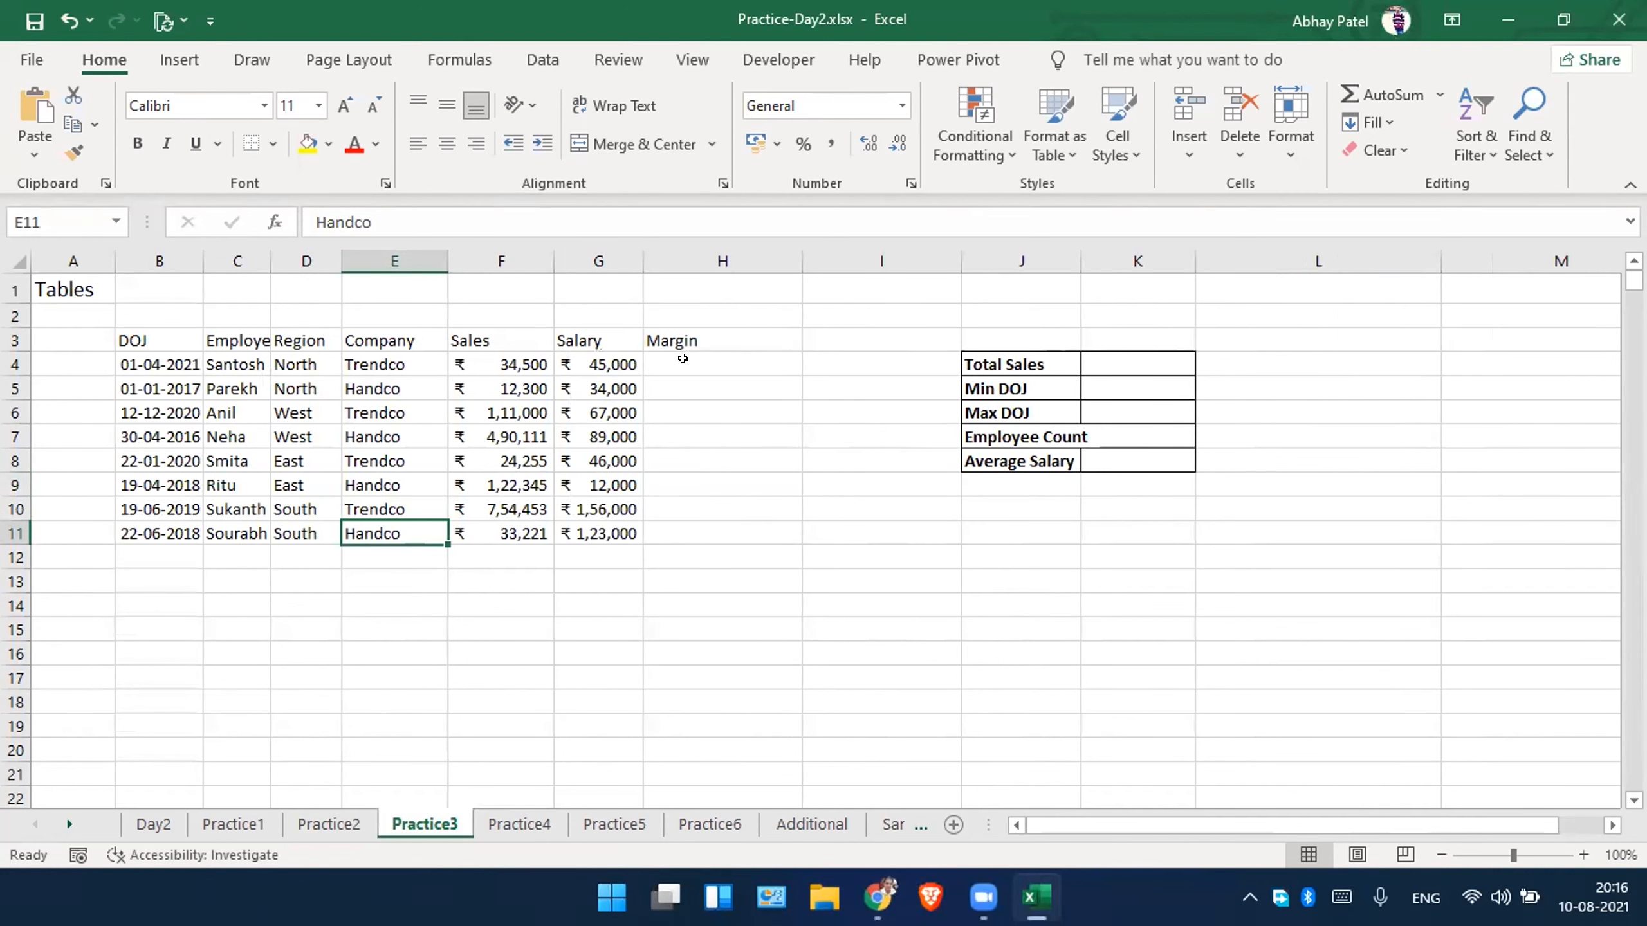
{"action": "left_click", "coordinate": [300, 401]}
{"action": "left_click", "coordinate": [255, 486]}
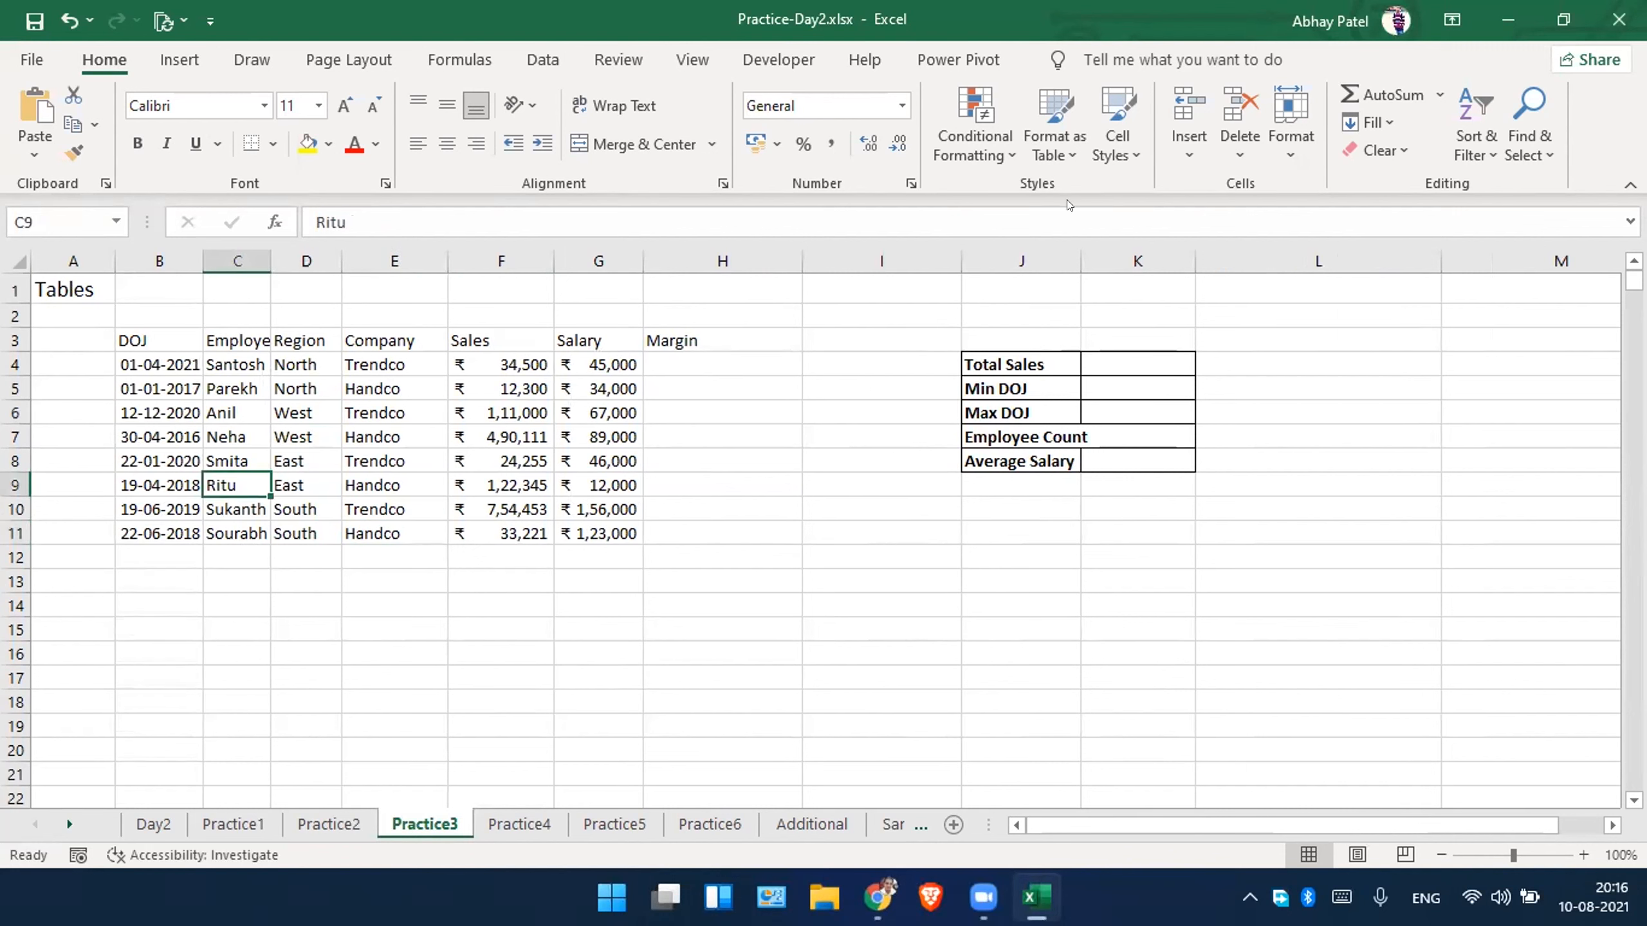
{"action": "double_click", "coordinate": [1069, 262]}
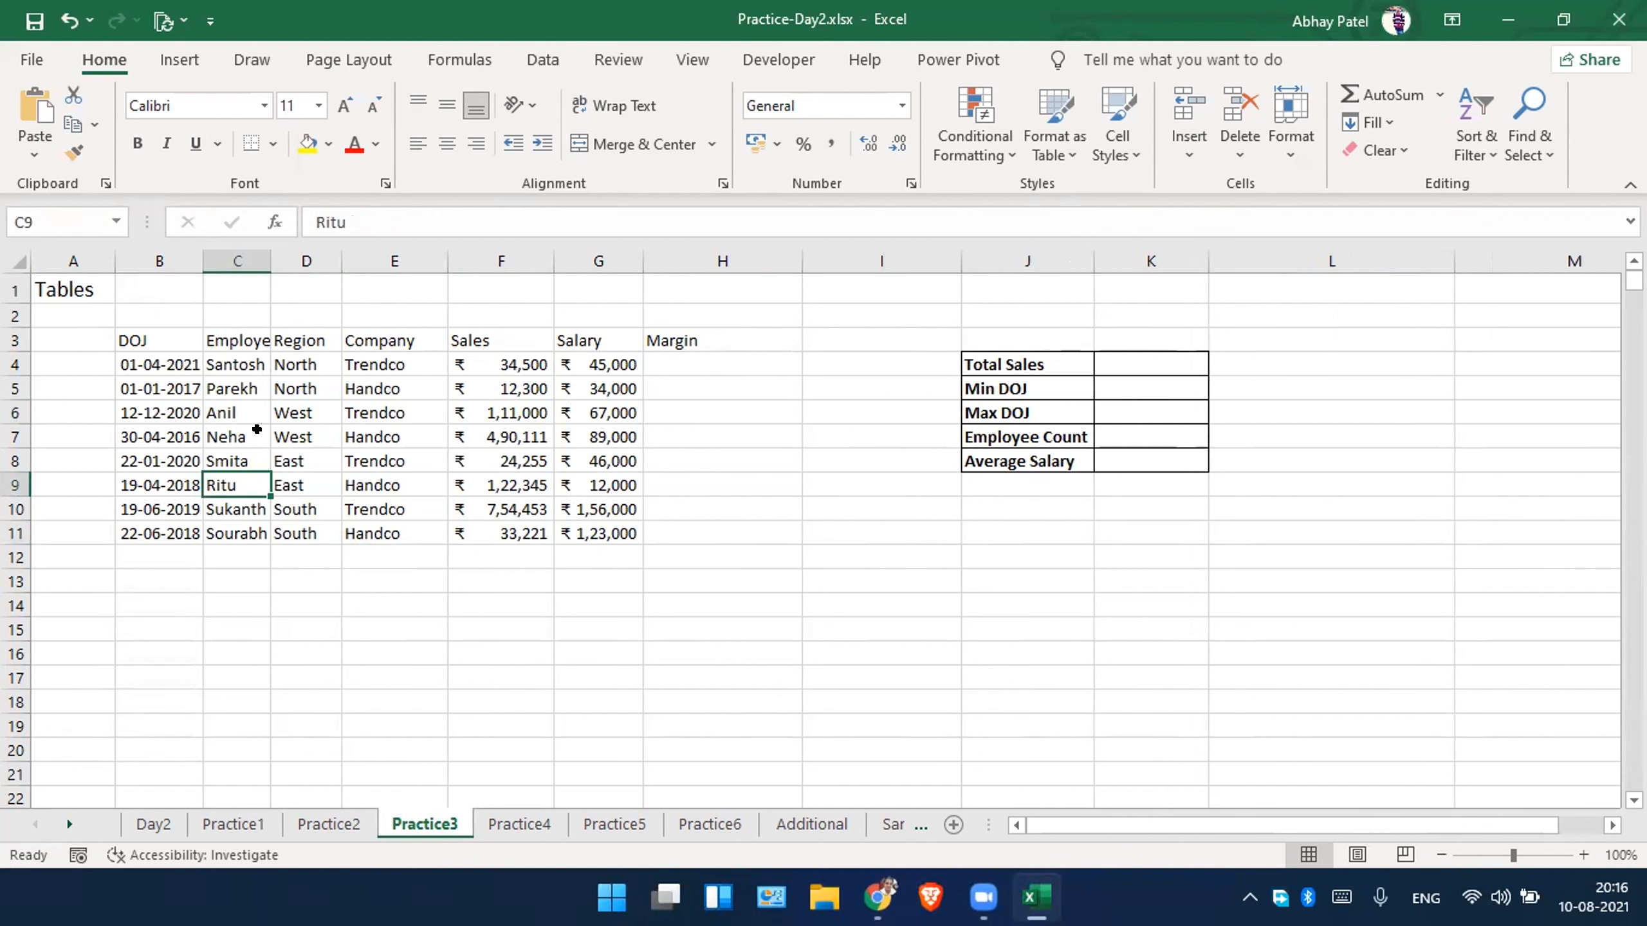
Convert the employee data in B3:H11 into a table with headers.
{"action": "left_click", "coordinate": [225, 414]}
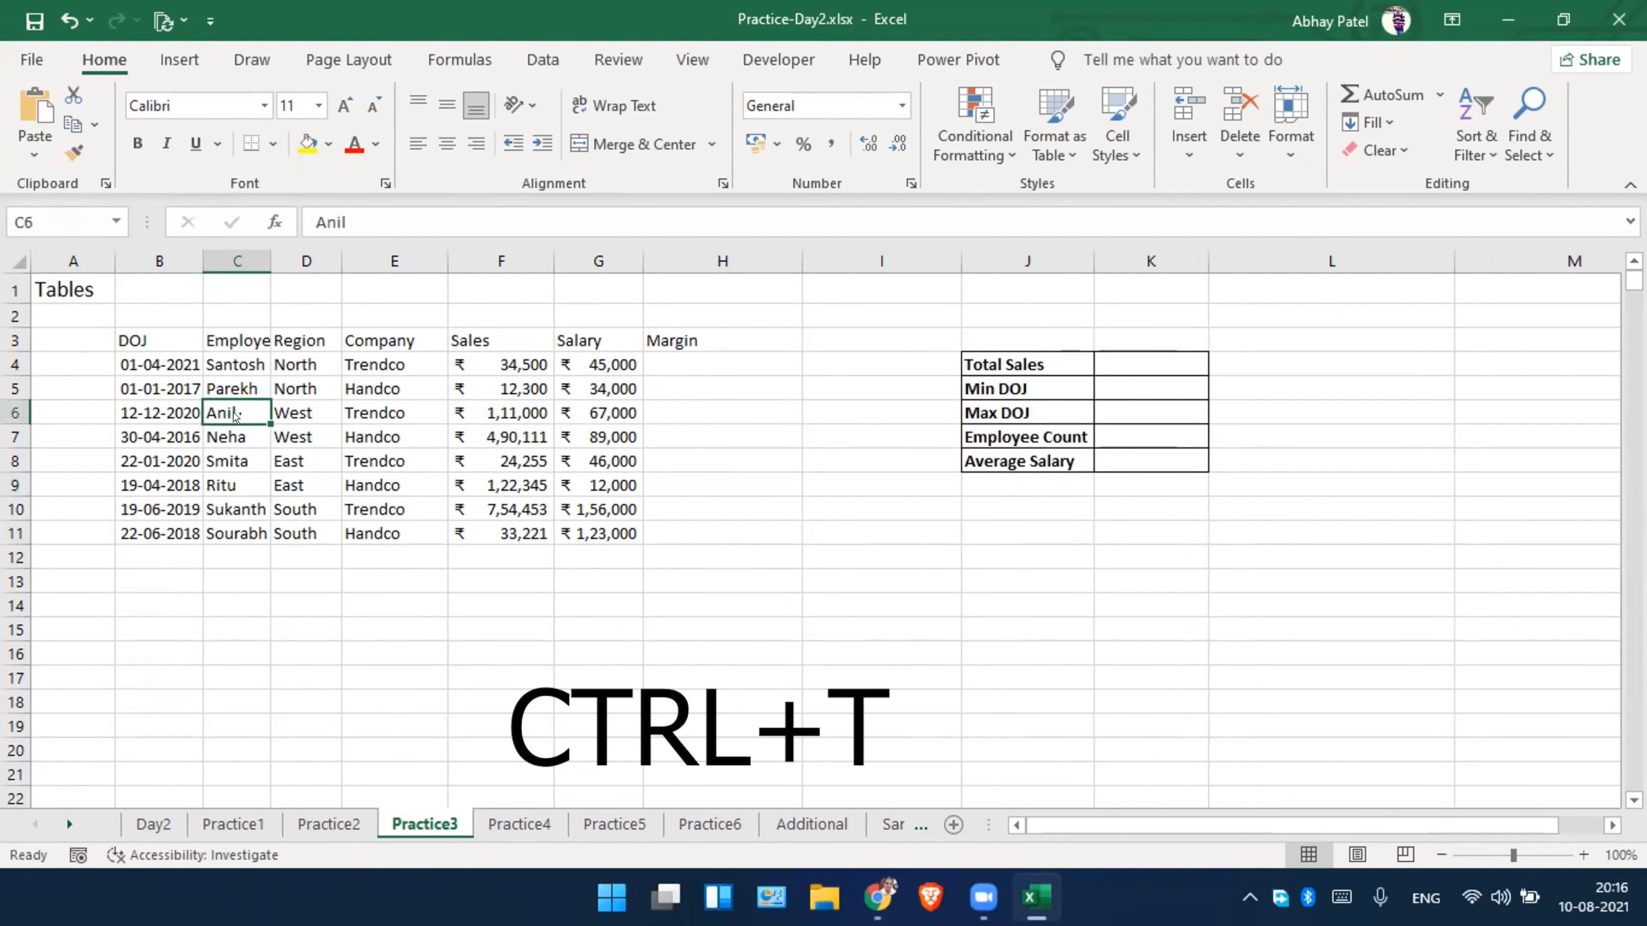
{"action": "key", "text": "ctrl+t"}
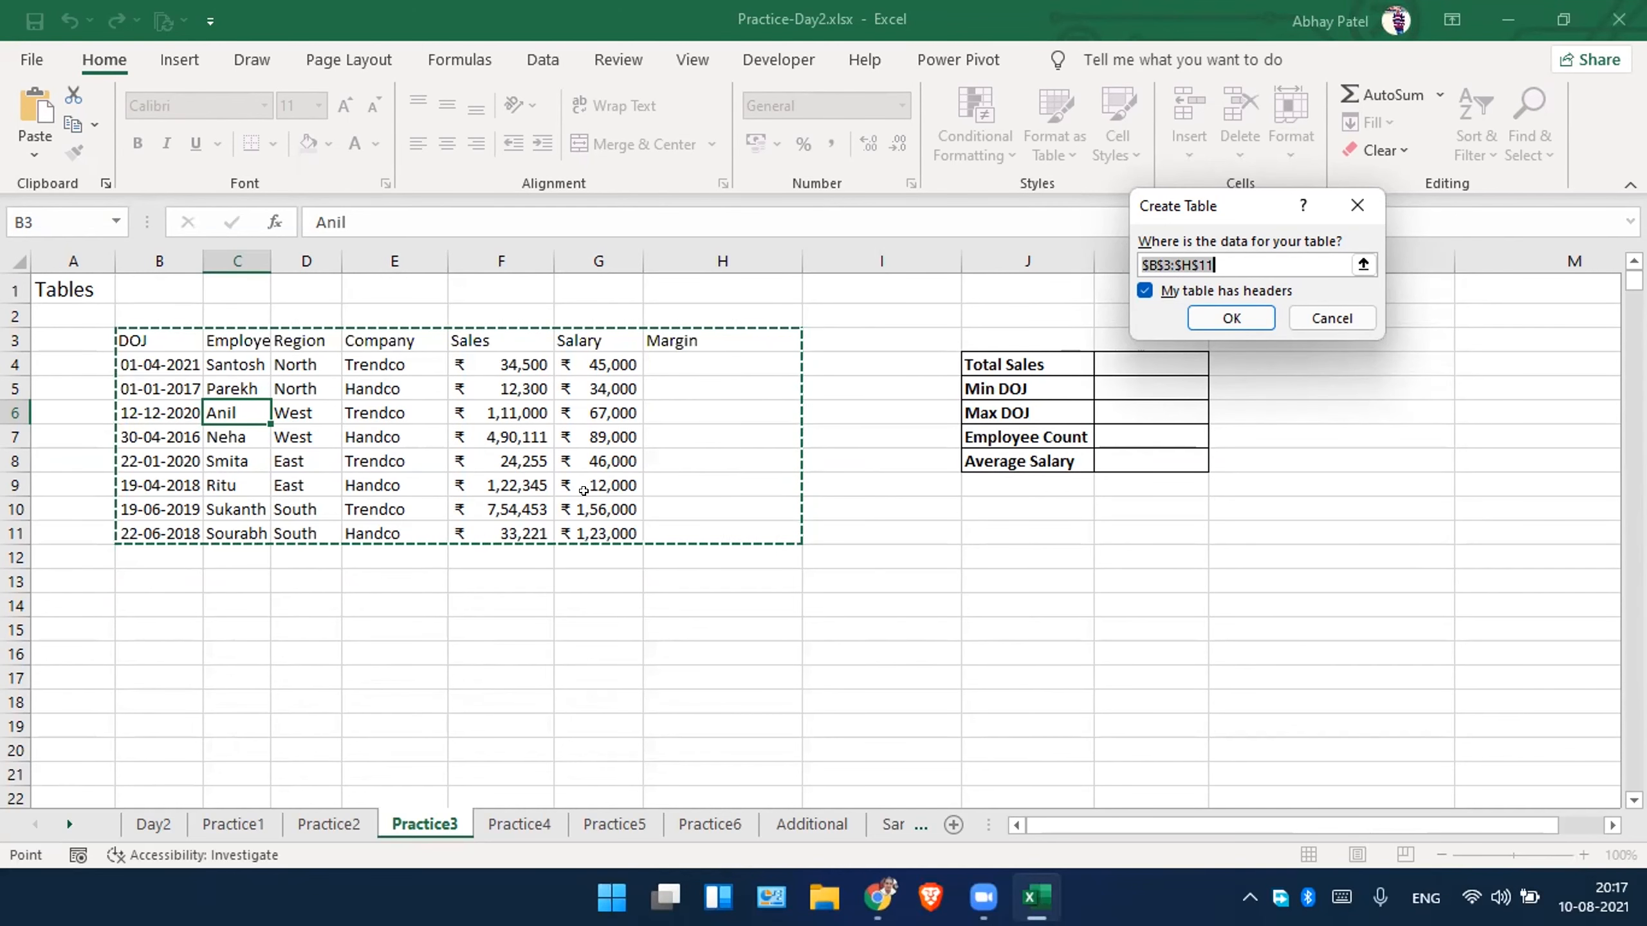
{"action": "key", "text": "Return"}
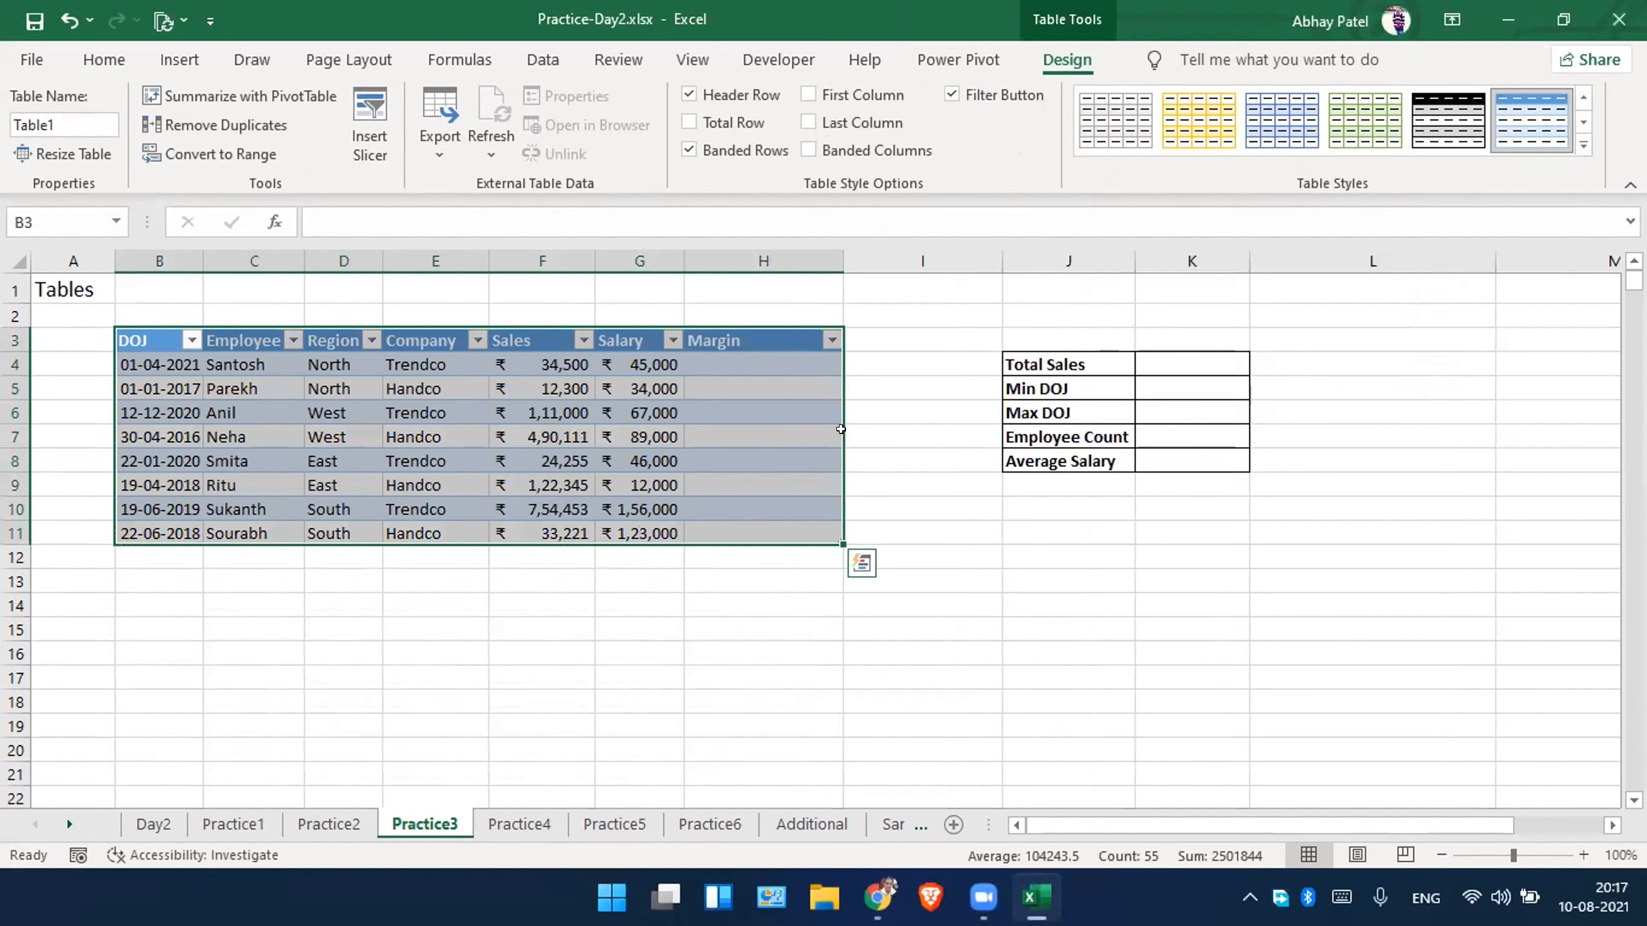
{"action": "left_click", "coordinate": [743, 447]}
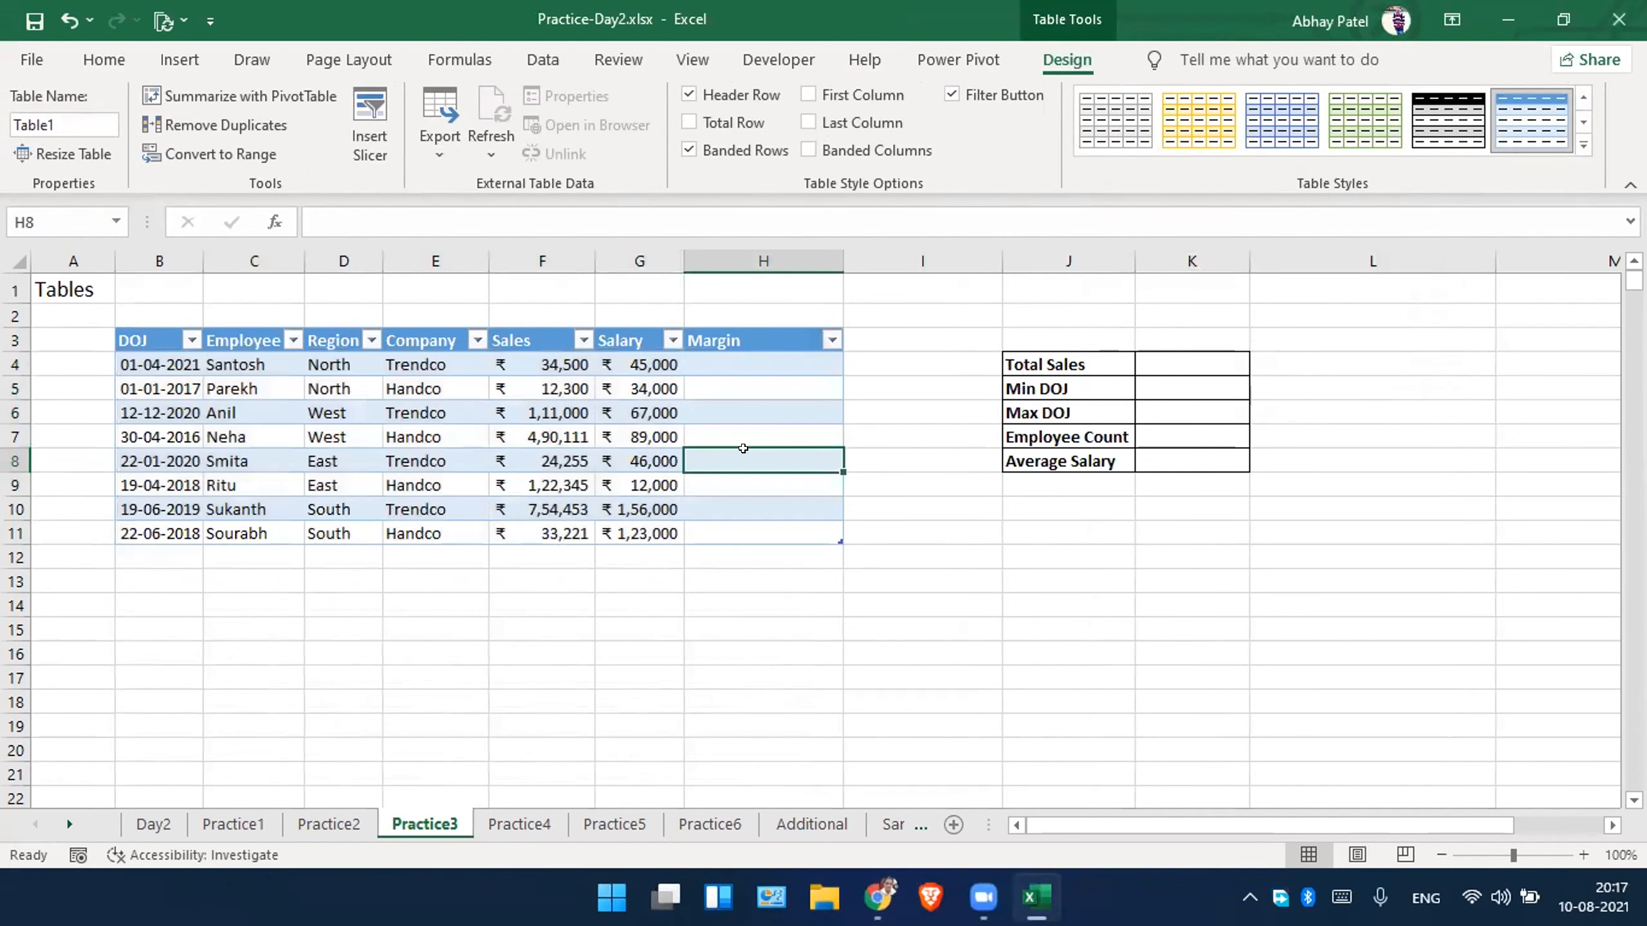
{"action": "left_click", "coordinate": [467, 449]}
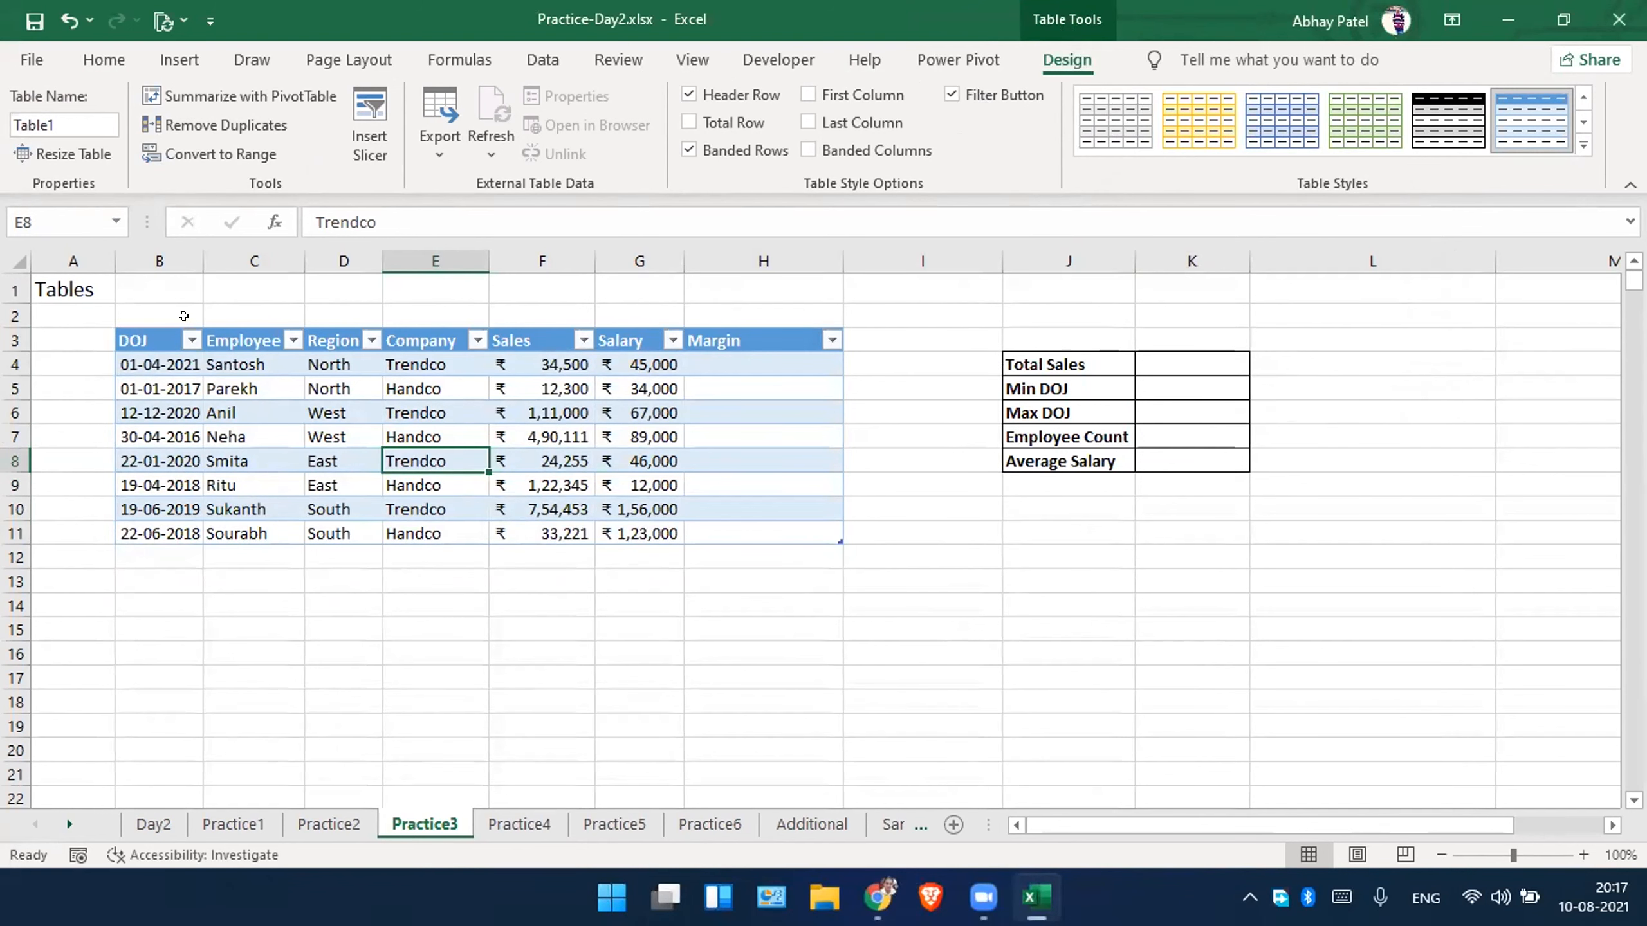
Rename the employee data table as Employe_t.
{"action": "left_click", "coordinate": [64, 124]}
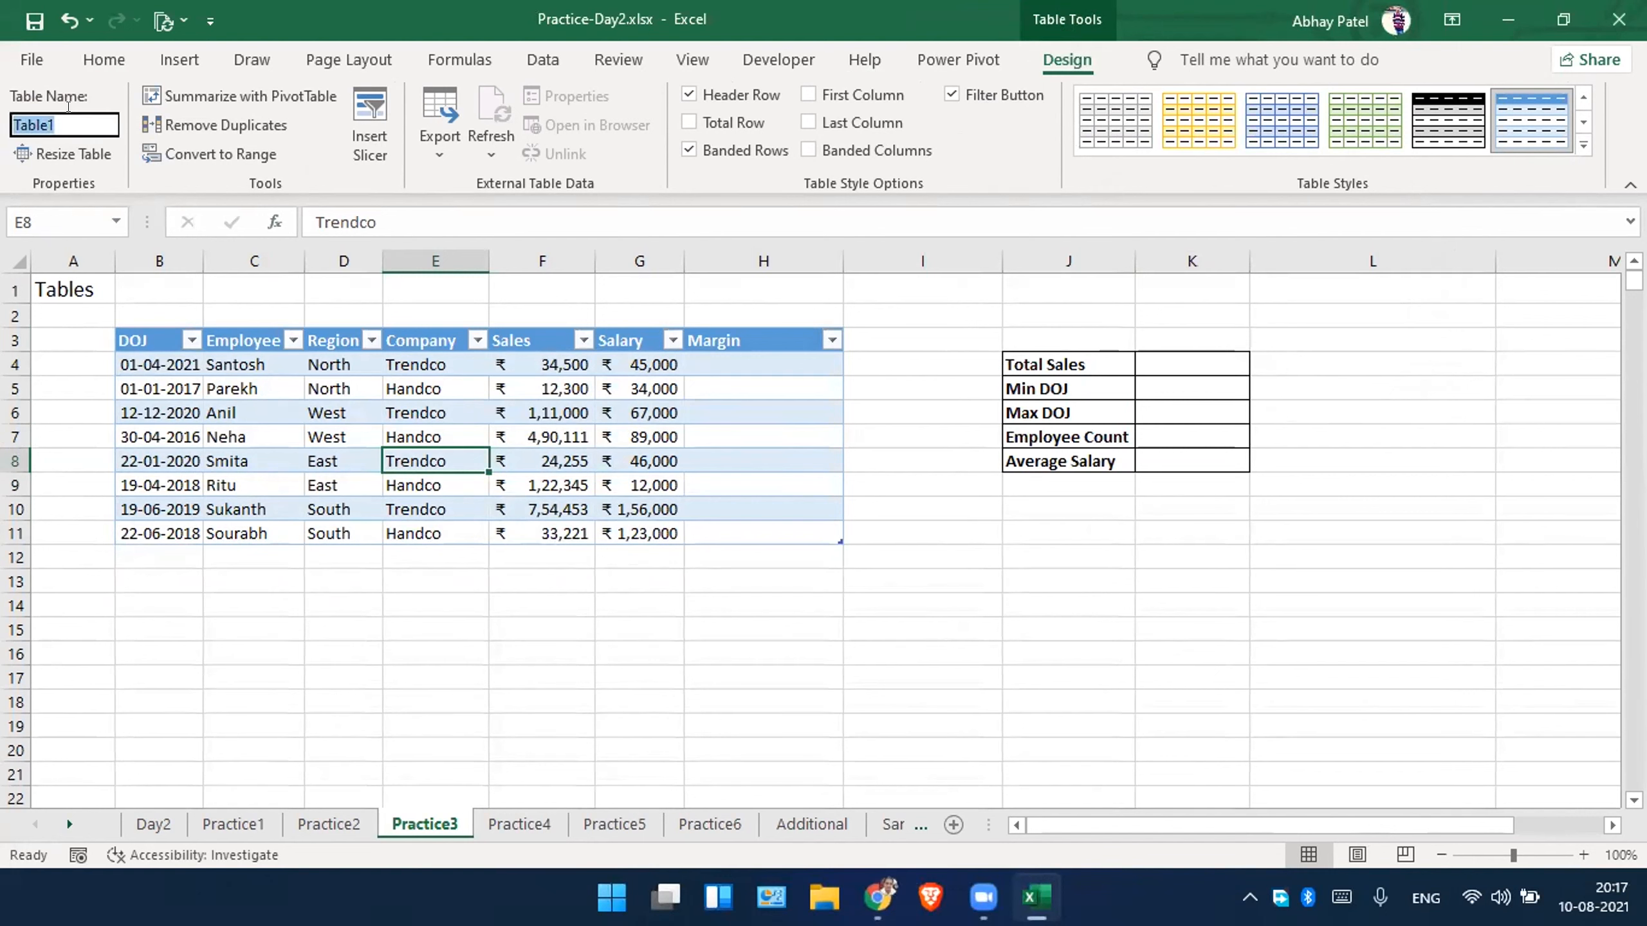
{"action": "type", "text": "Employ e"}
{"action": "key", "text": "BackSpace"}
{"action": "type", "text": "table"}
{"action": "key", "text": "BackSpace"}
{"action": "key", "text": "BackSpace"}
{"action": "key", "text": "BackSpace"}
{"action": "key", "text": "BackSpace"}
{"action": "key", "text": "BackSpace"}
{"action": "key", "text": "BackSpace"}
{"action": "type", "text": "e_t"}
{"action": "key", "text": "Return"}
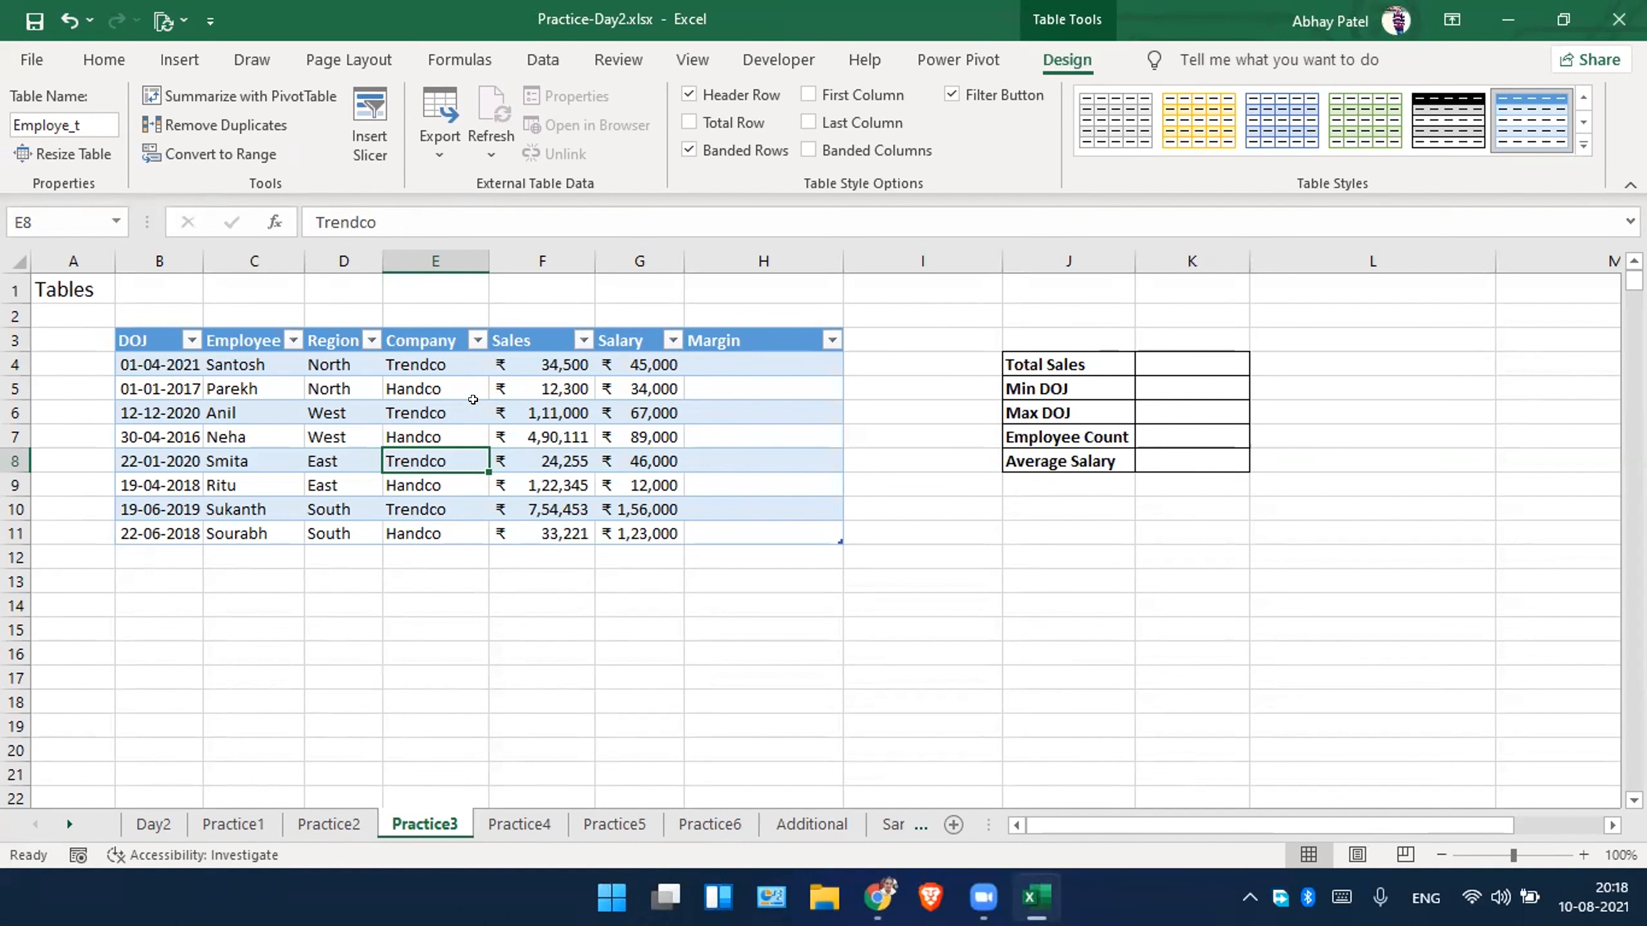
{"action": "left_click", "coordinate": [720, 333]}
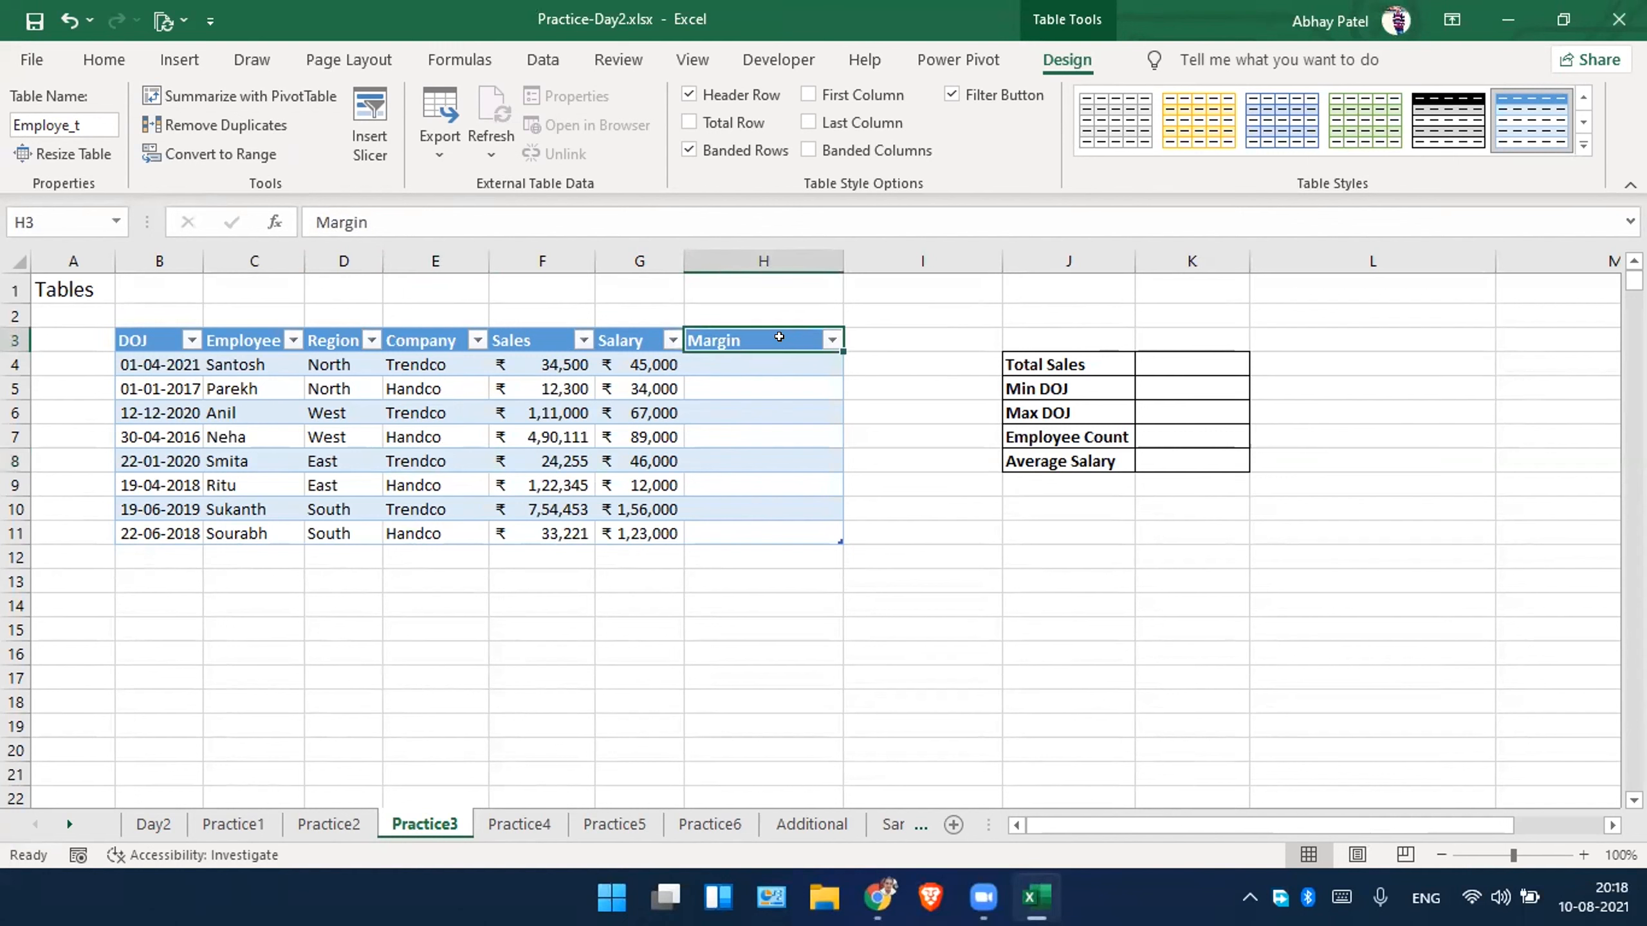
{"action": "left_click", "coordinate": [746, 361]}
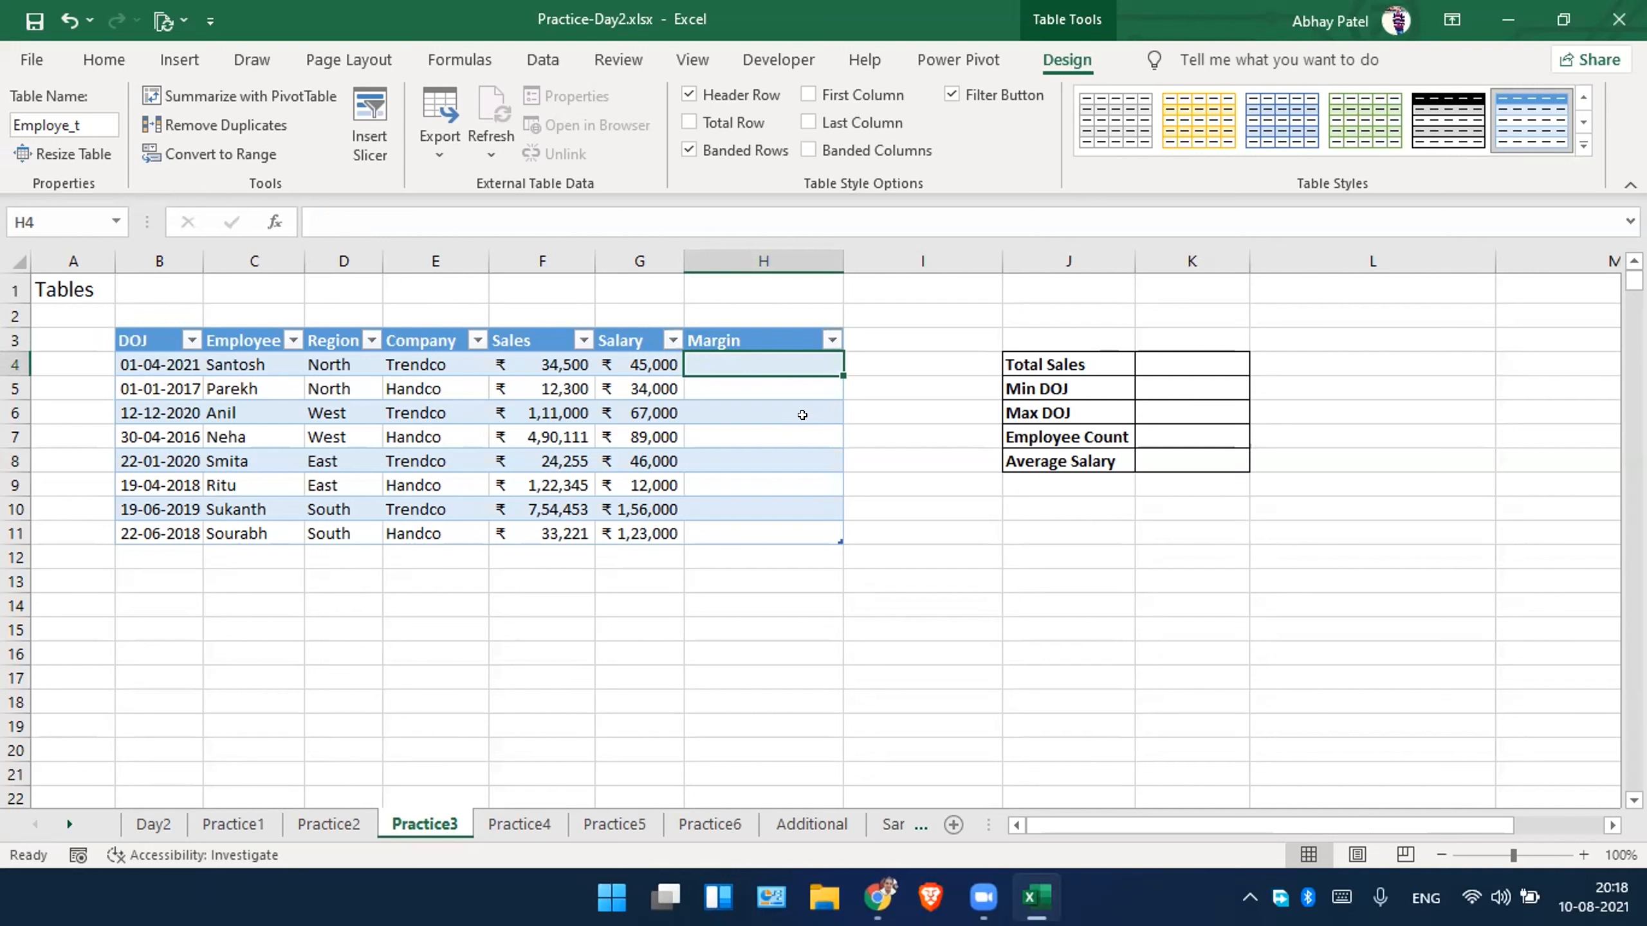
{"action": "type", "text": "="}
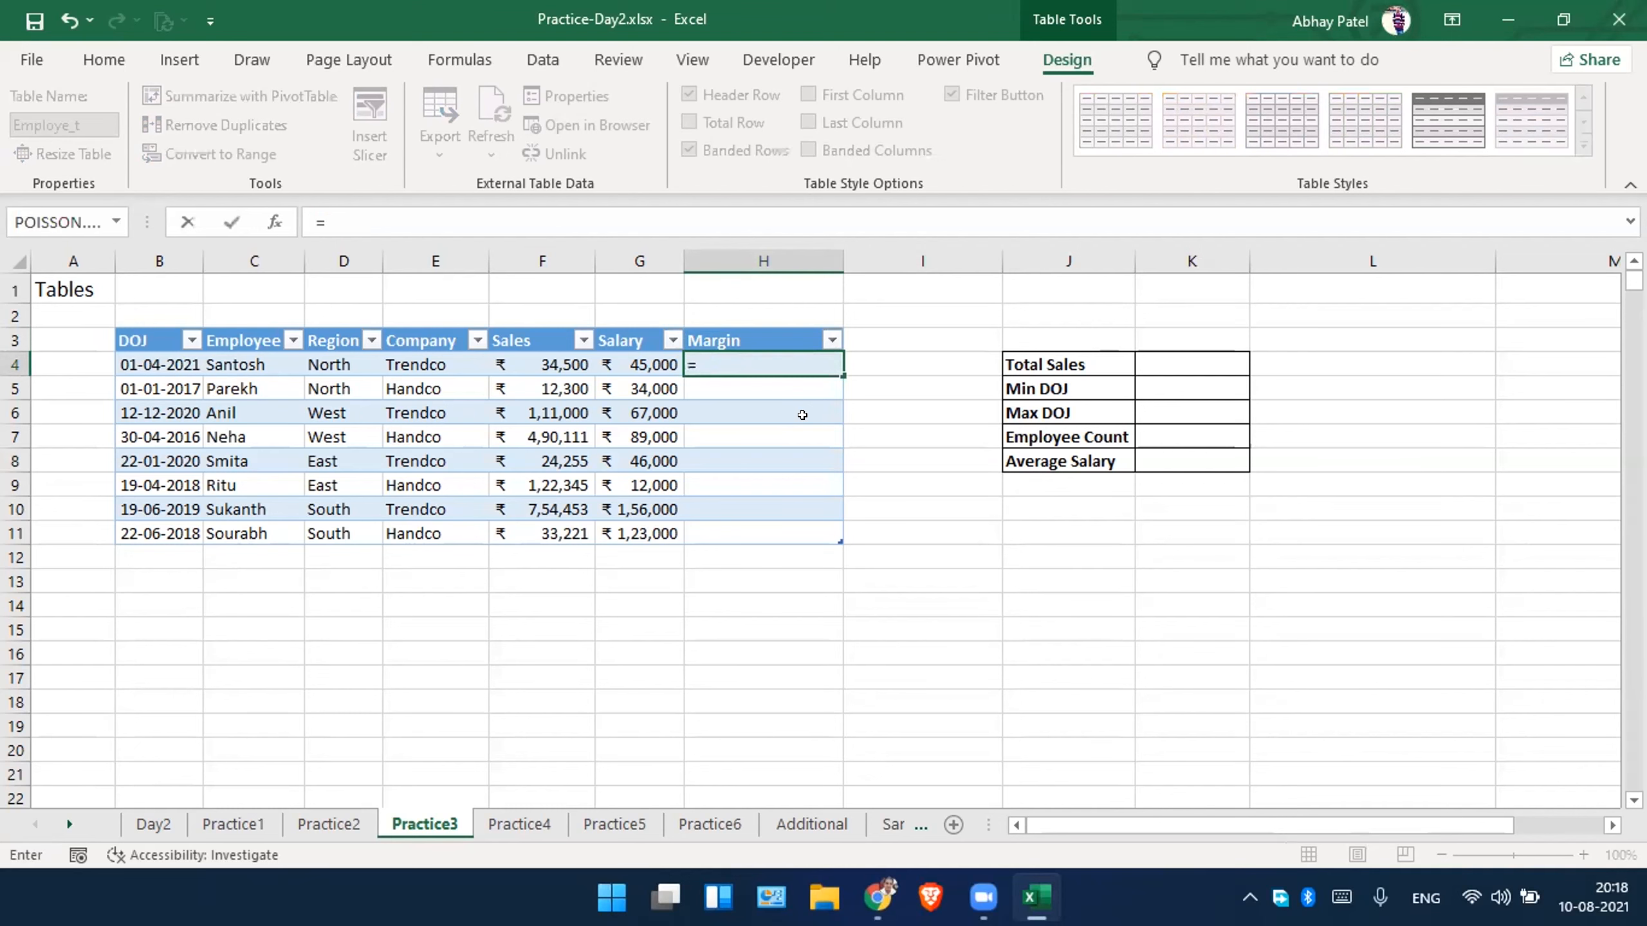
{"action": "key", "text": "Left"}
{"action": "key", "text": "Left"}
{"action": "type", "text": "="}
{"action": "key", "text": "BackSpace"}
{"action": "type", "text": "-"}
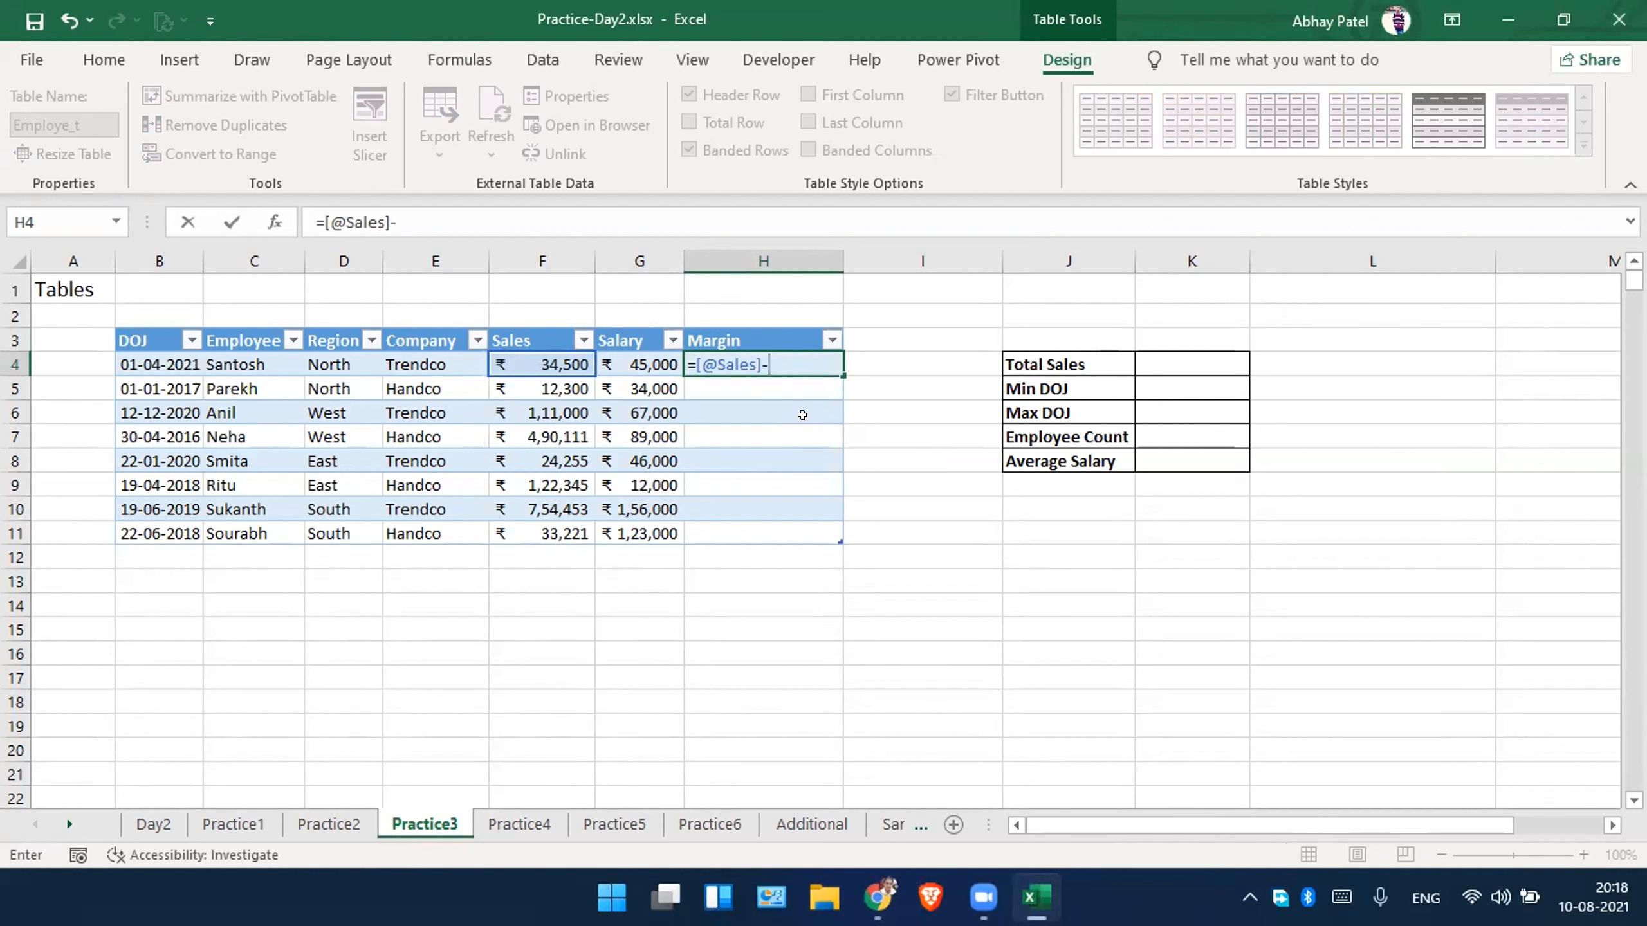
{"action": "key", "text": "Left"}
{"action": "key", "text": "Return"}
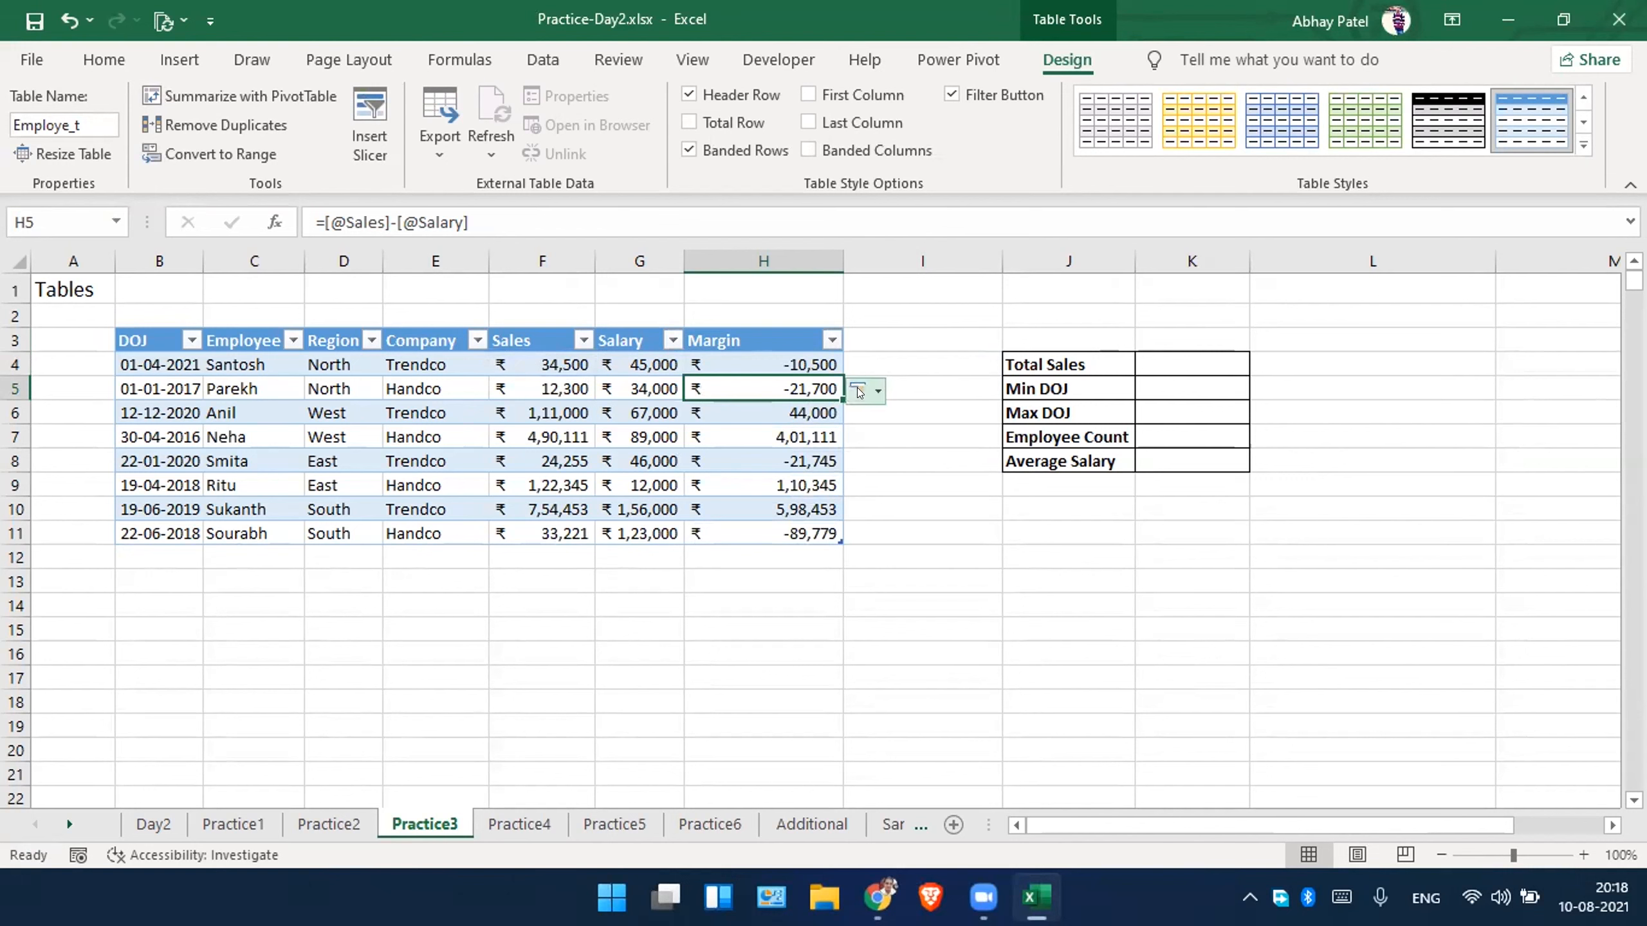
Examine the calculated-column options offered for Margin, the formula copied into H6 and the table design settings.
{"action": "left_click", "coordinate": [876, 392]}
{"action": "left_click", "coordinate": [875, 392]}
{"action": "left_click", "coordinate": [875, 391]}
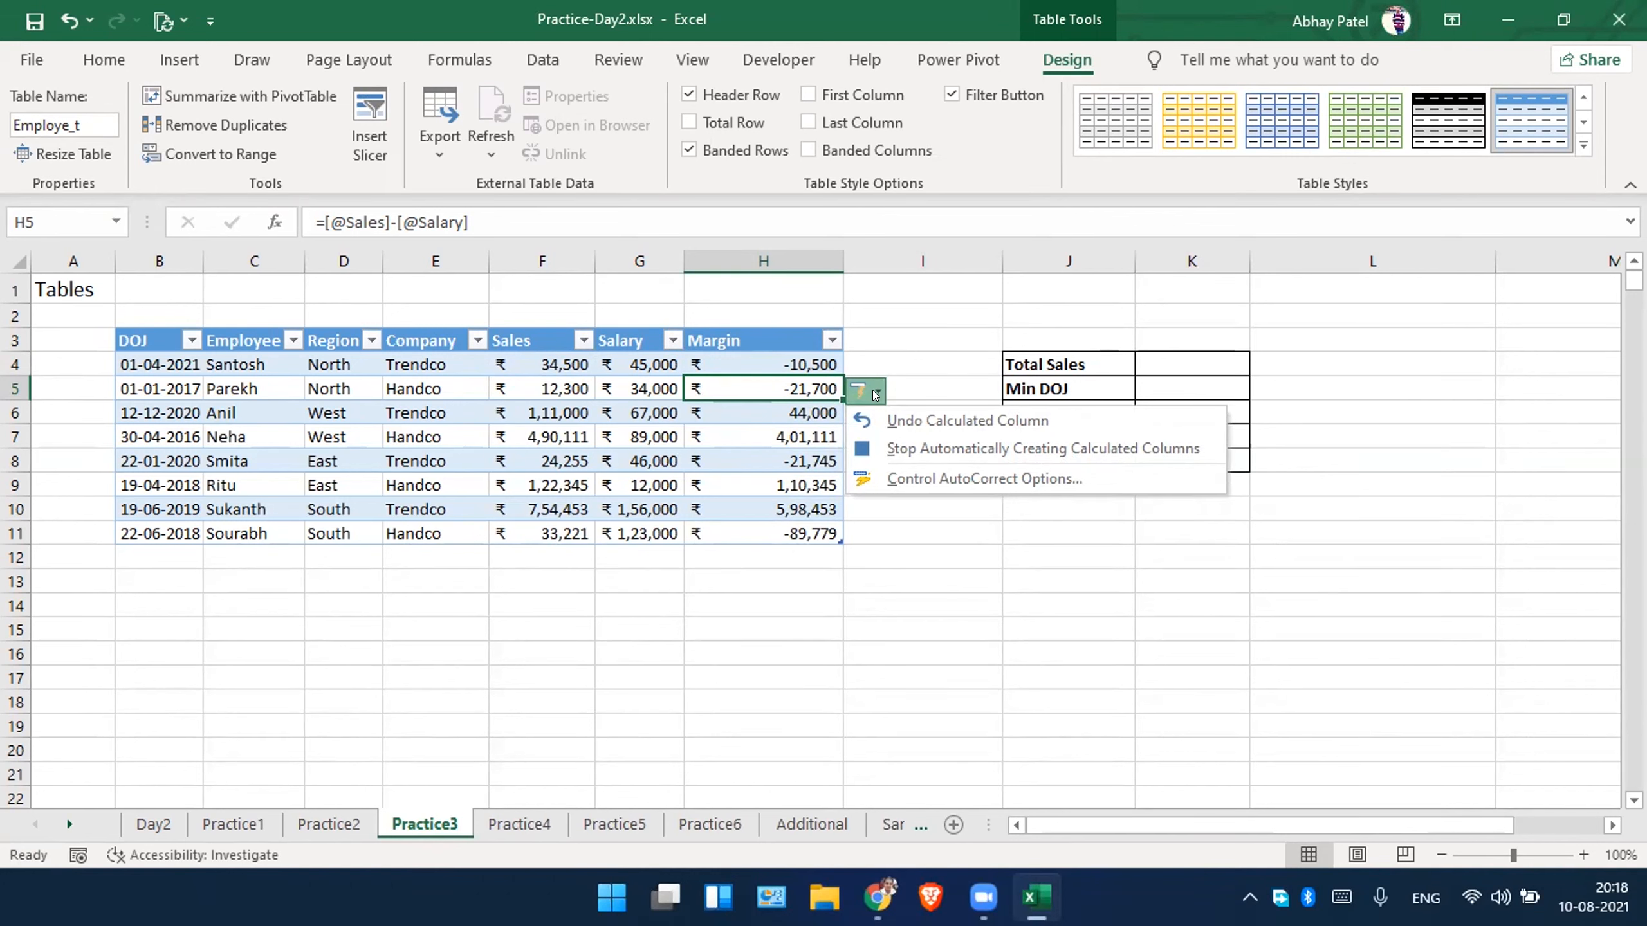
{"action": "left_click", "coordinate": [1049, 47]}
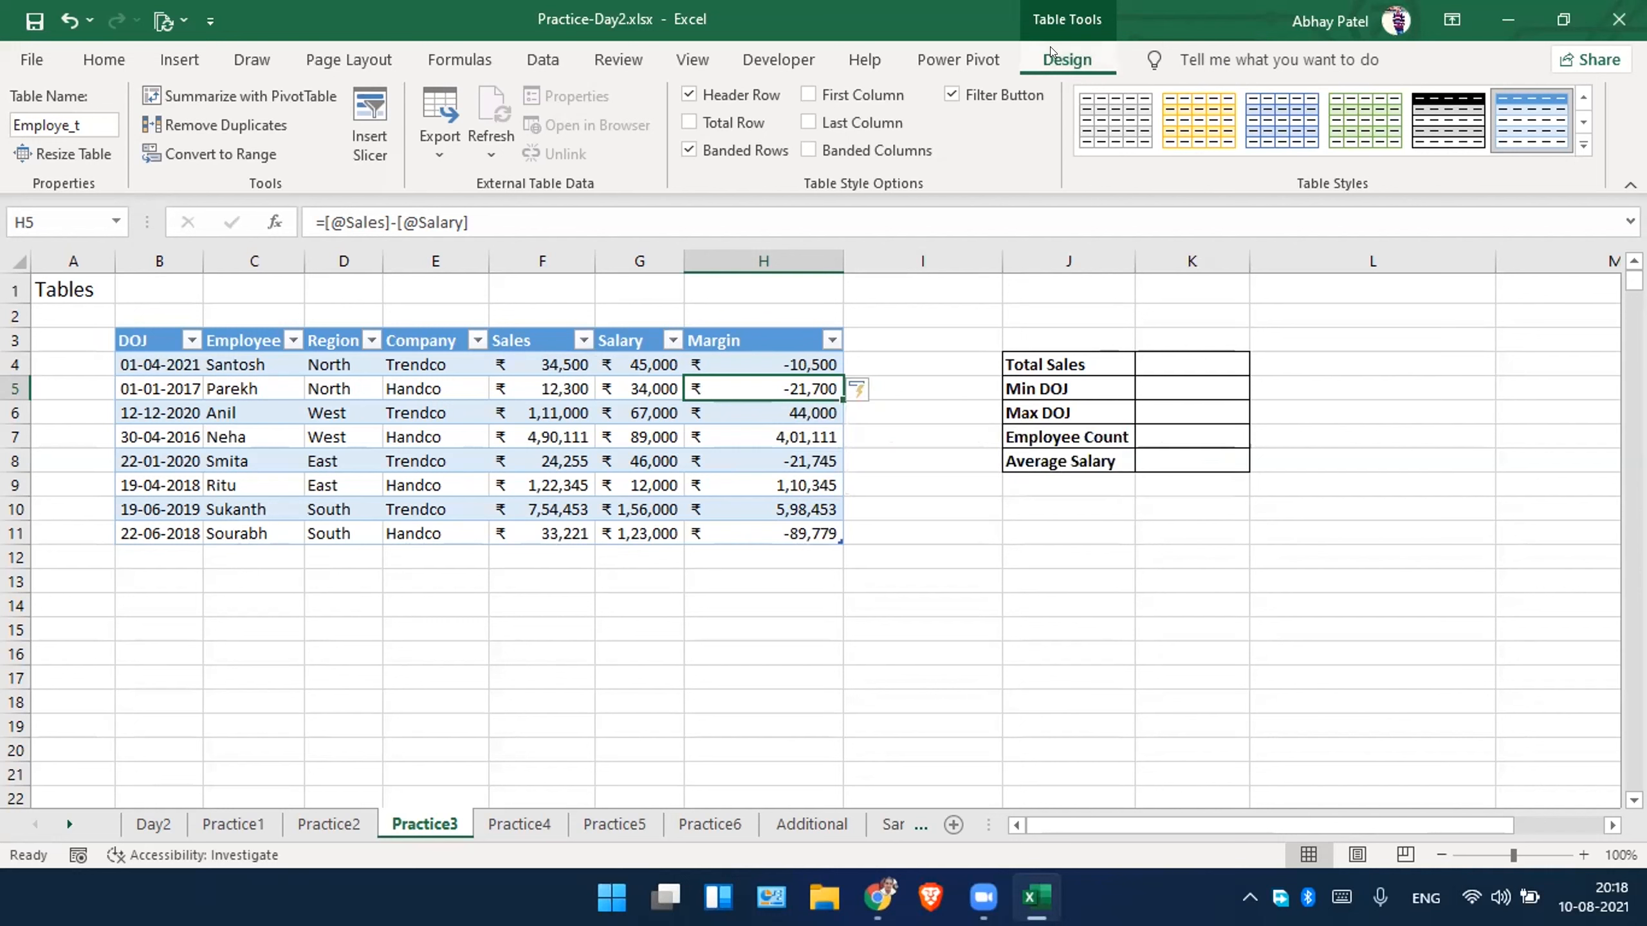
{"action": "left_click", "coordinate": [934, 334]}
{"action": "left_click", "coordinate": [897, 303]}
{"action": "left_click", "coordinate": [701, 402]}
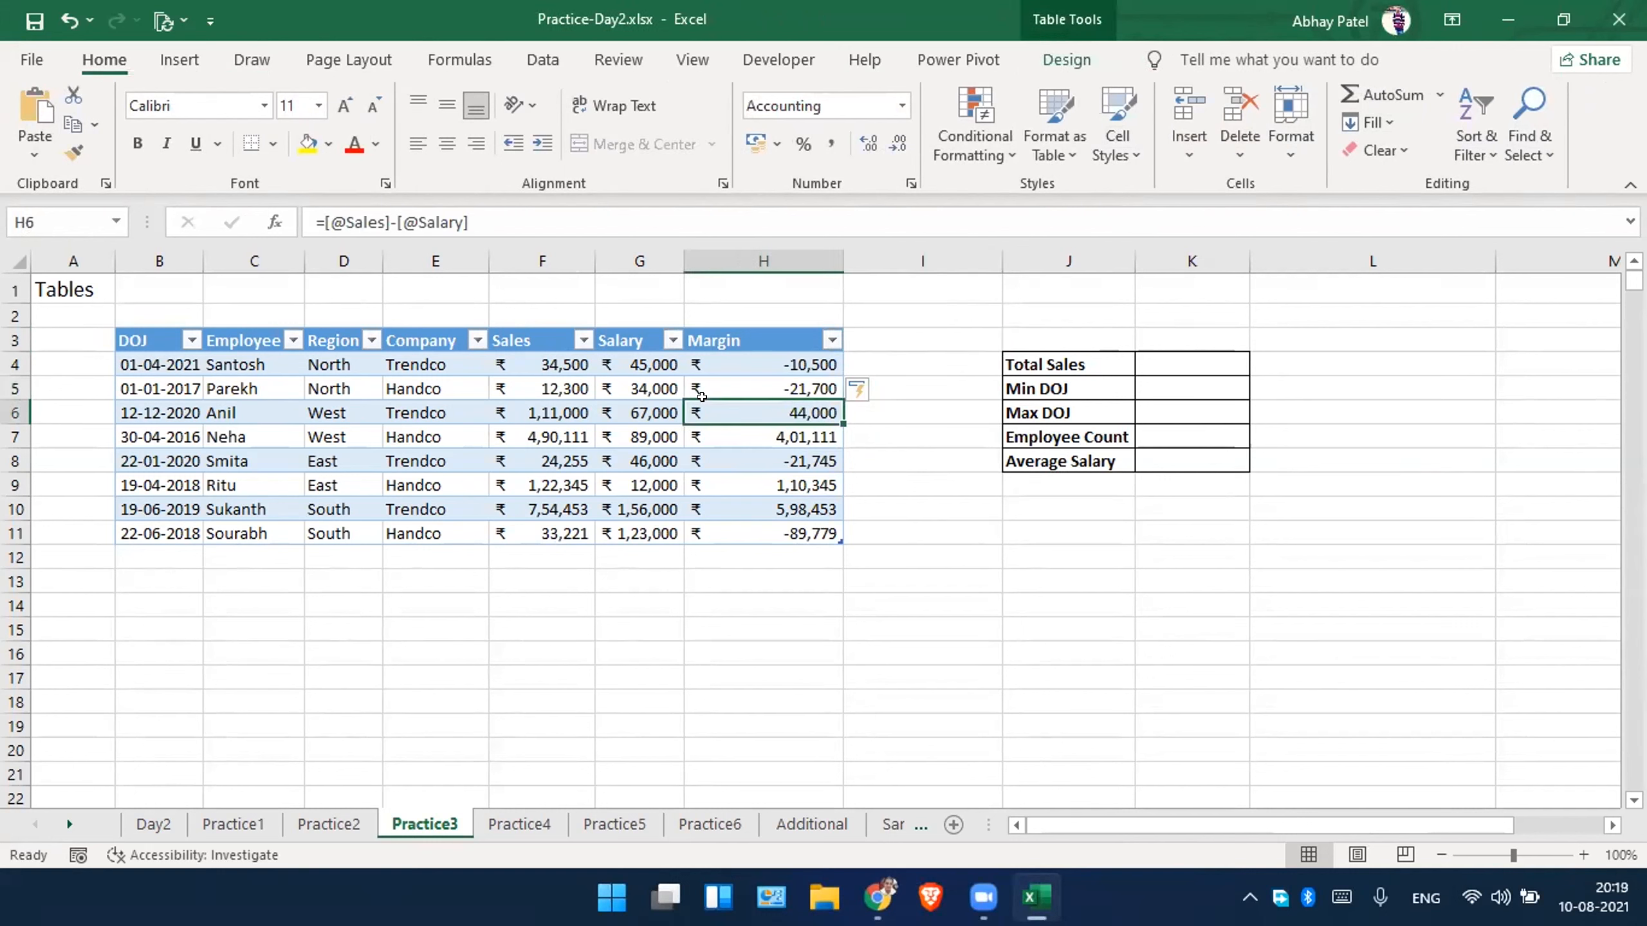
{"action": "left_click", "coordinate": [1061, 47]}
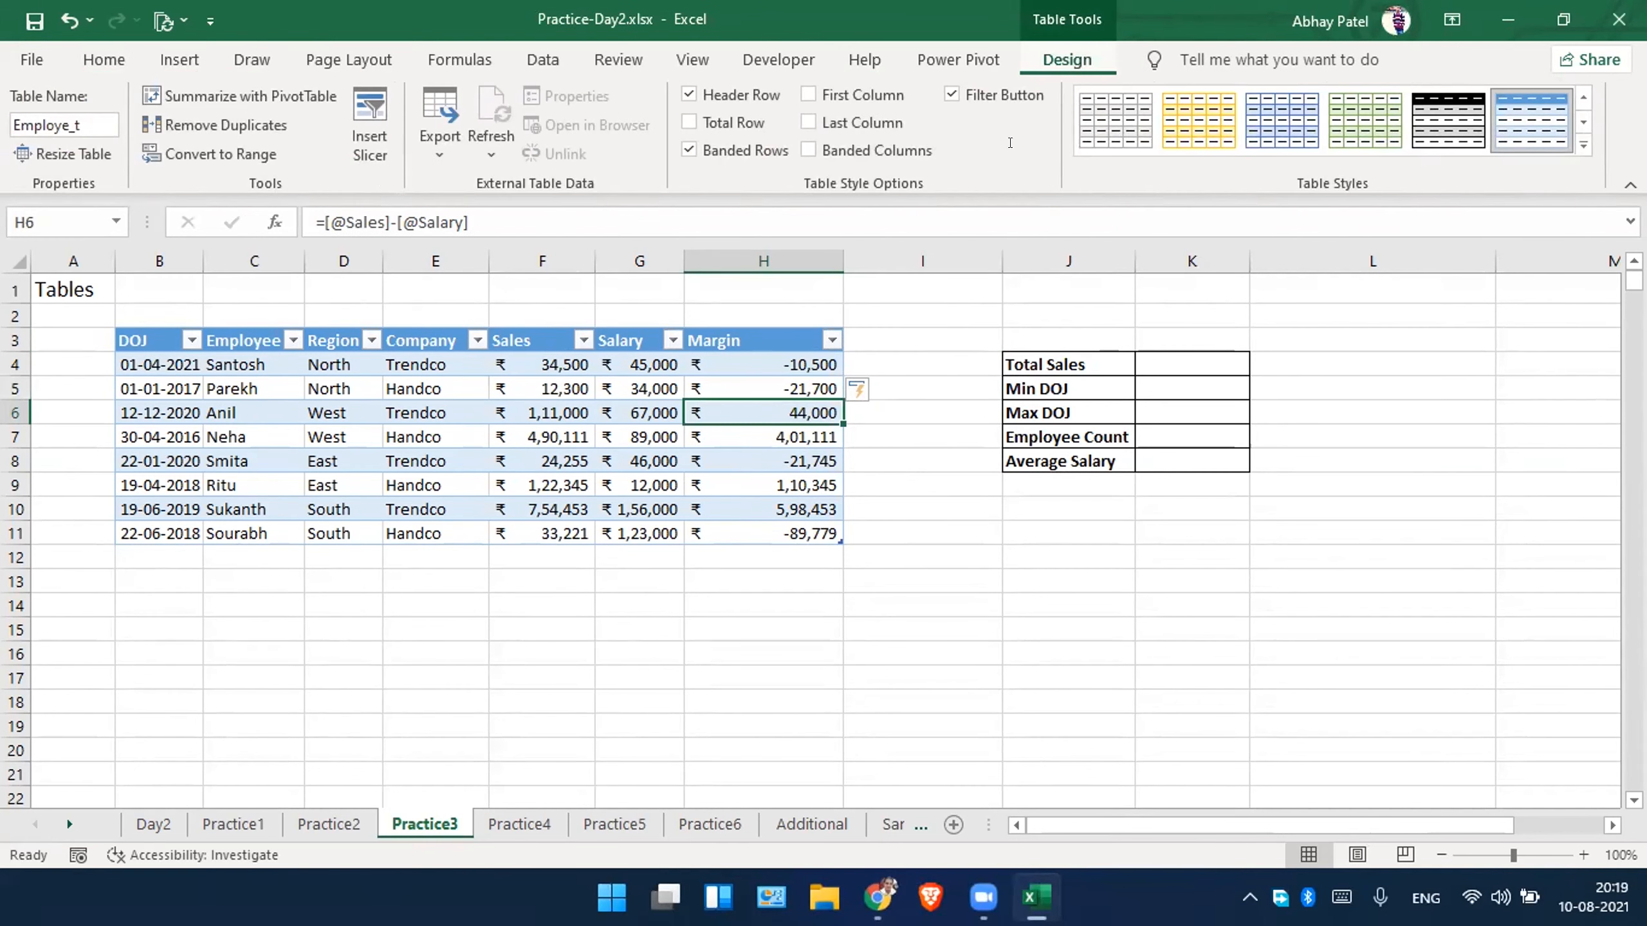
Turn the employee table's header row off and back on to compare its effect.
{"action": "left_click", "coordinate": [937, 353]}
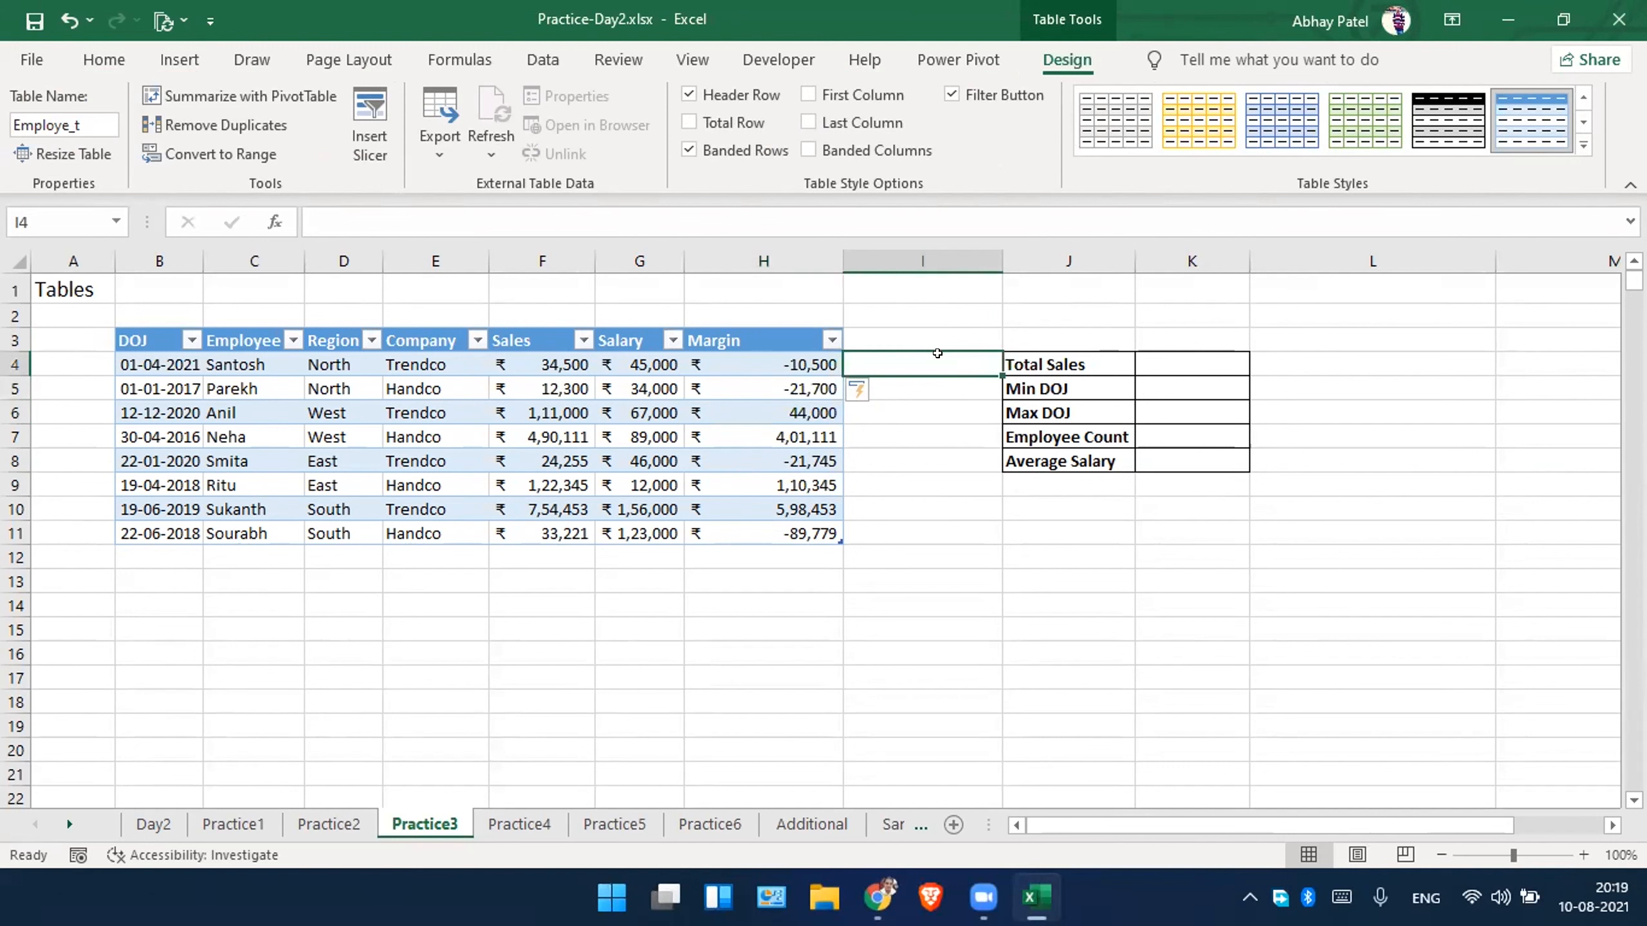
{"action": "left_click", "coordinate": [684, 357]}
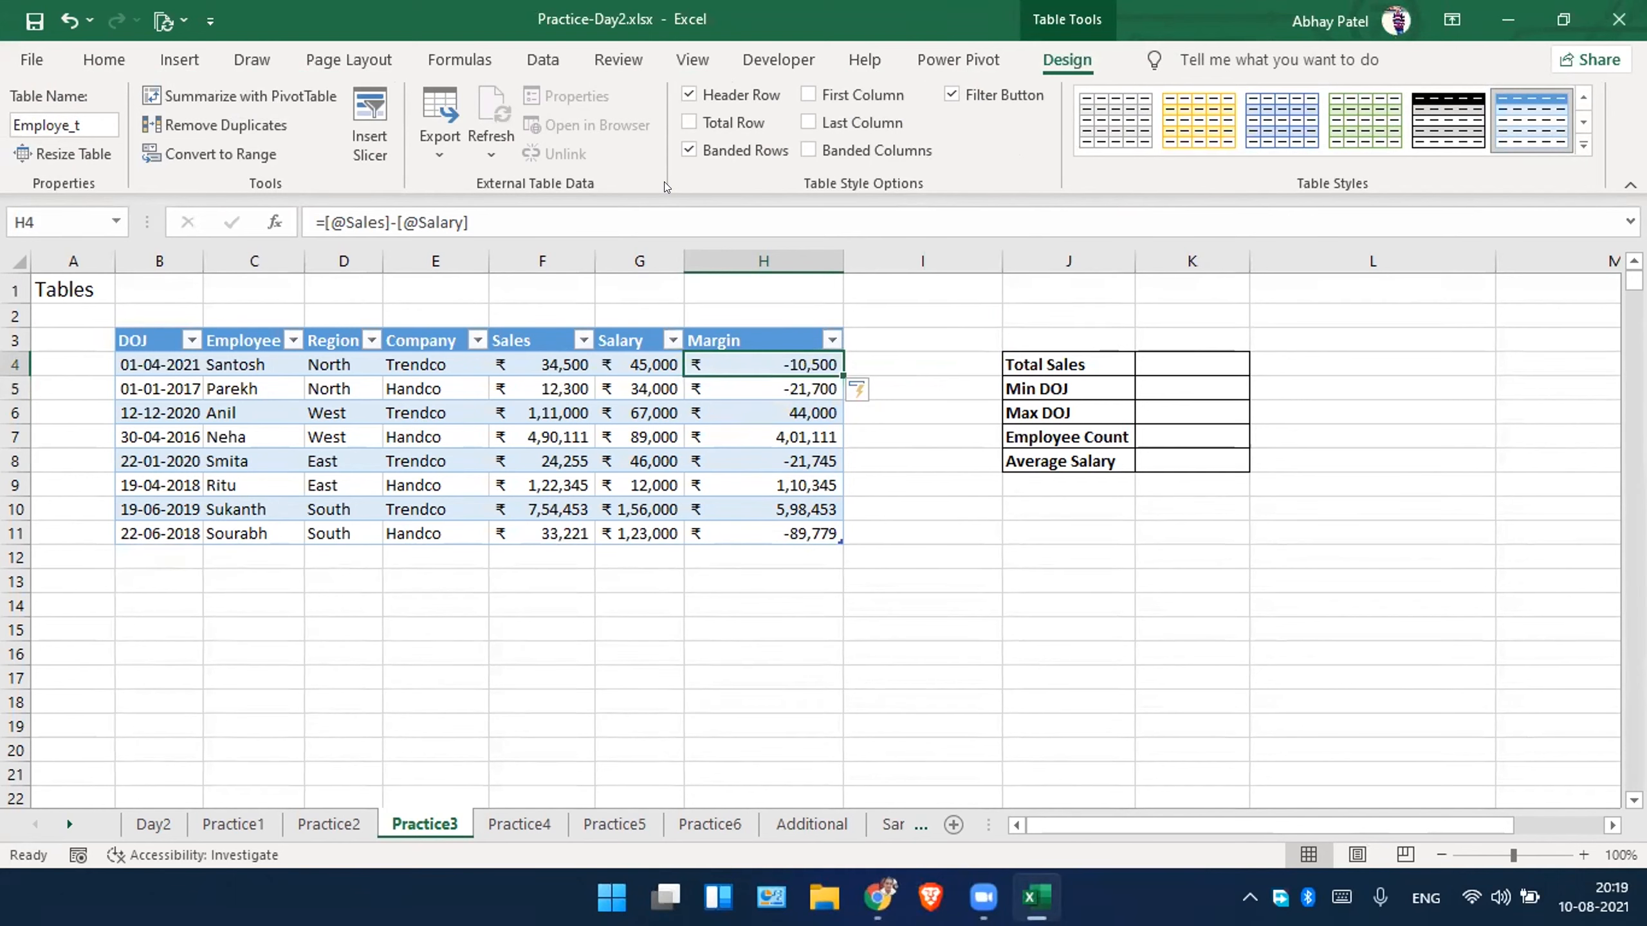
{"action": "left_click", "coordinate": [689, 94]}
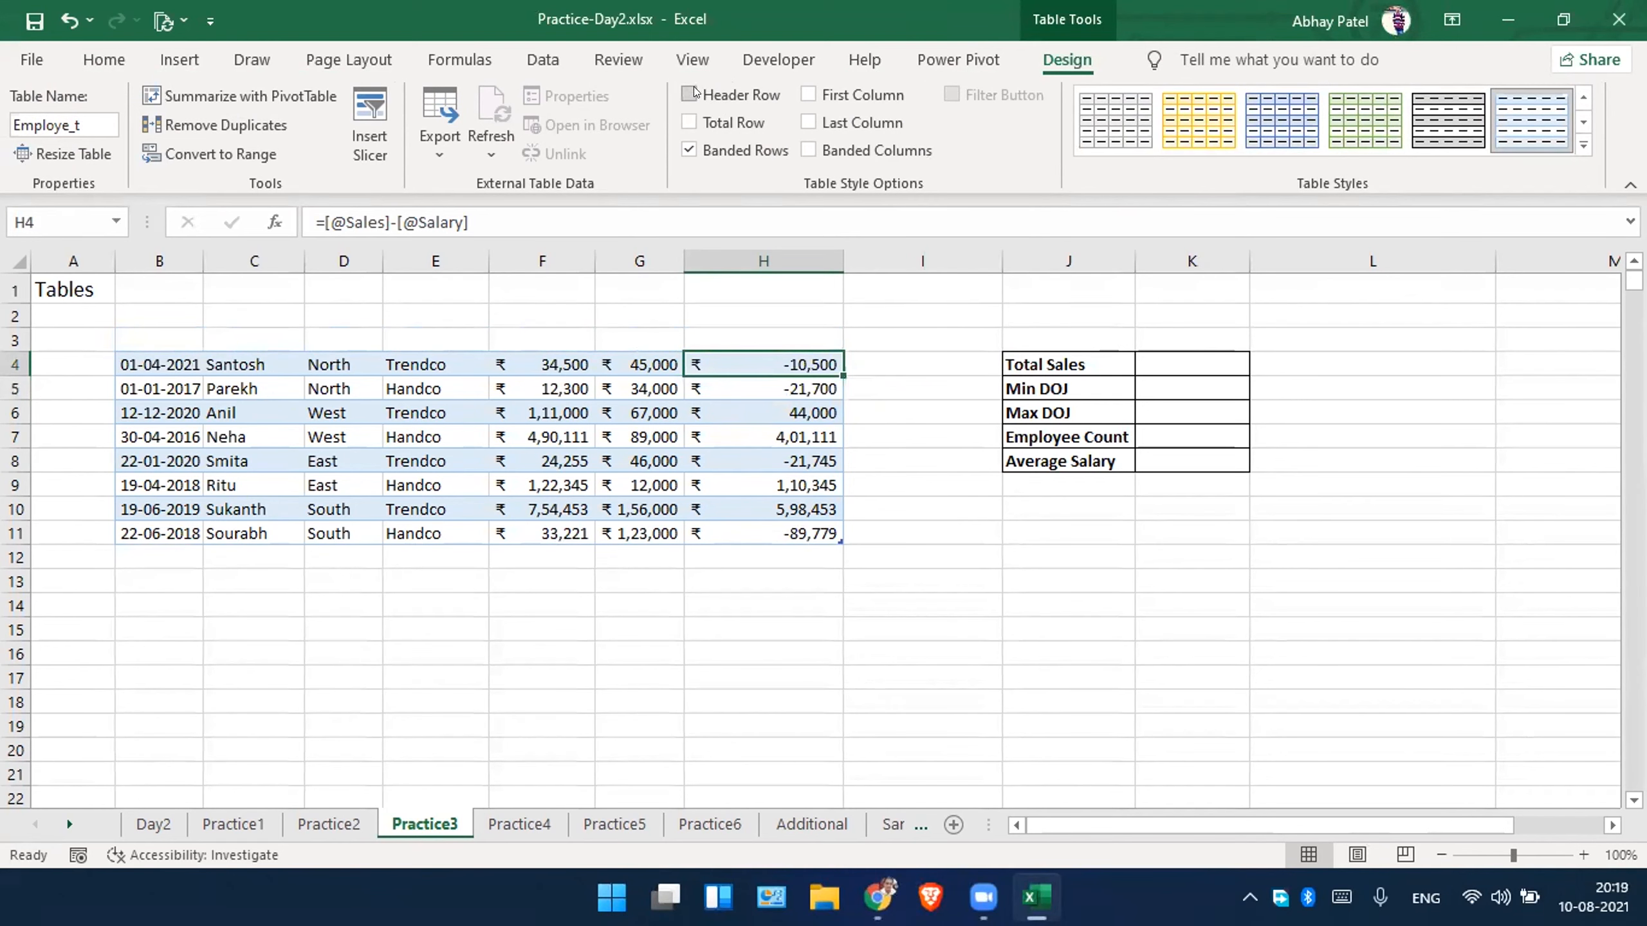
{"action": "left_click", "coordinate": [689, 94]}
{"action": "left_click", "coordinate": [689, 94]}
{"action": "left_click", "coordinate": [690, 94]}
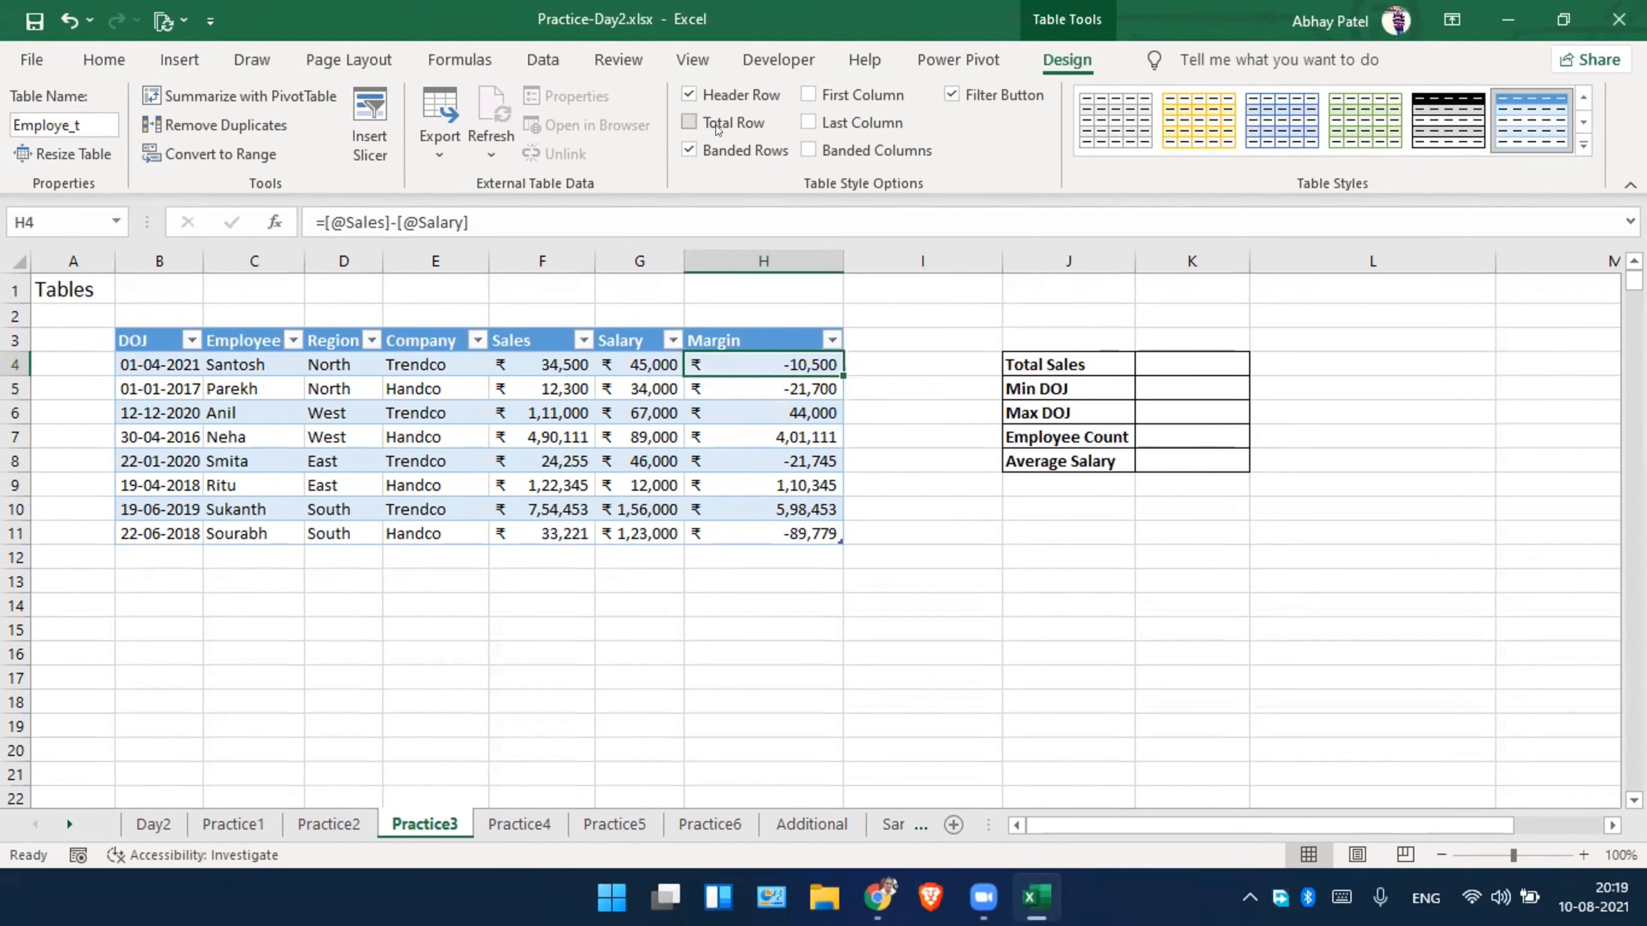
Try the table with and without banded rows, and with banded columns in their place.
{"action": "left_click", "coordinate": [740, 152]}
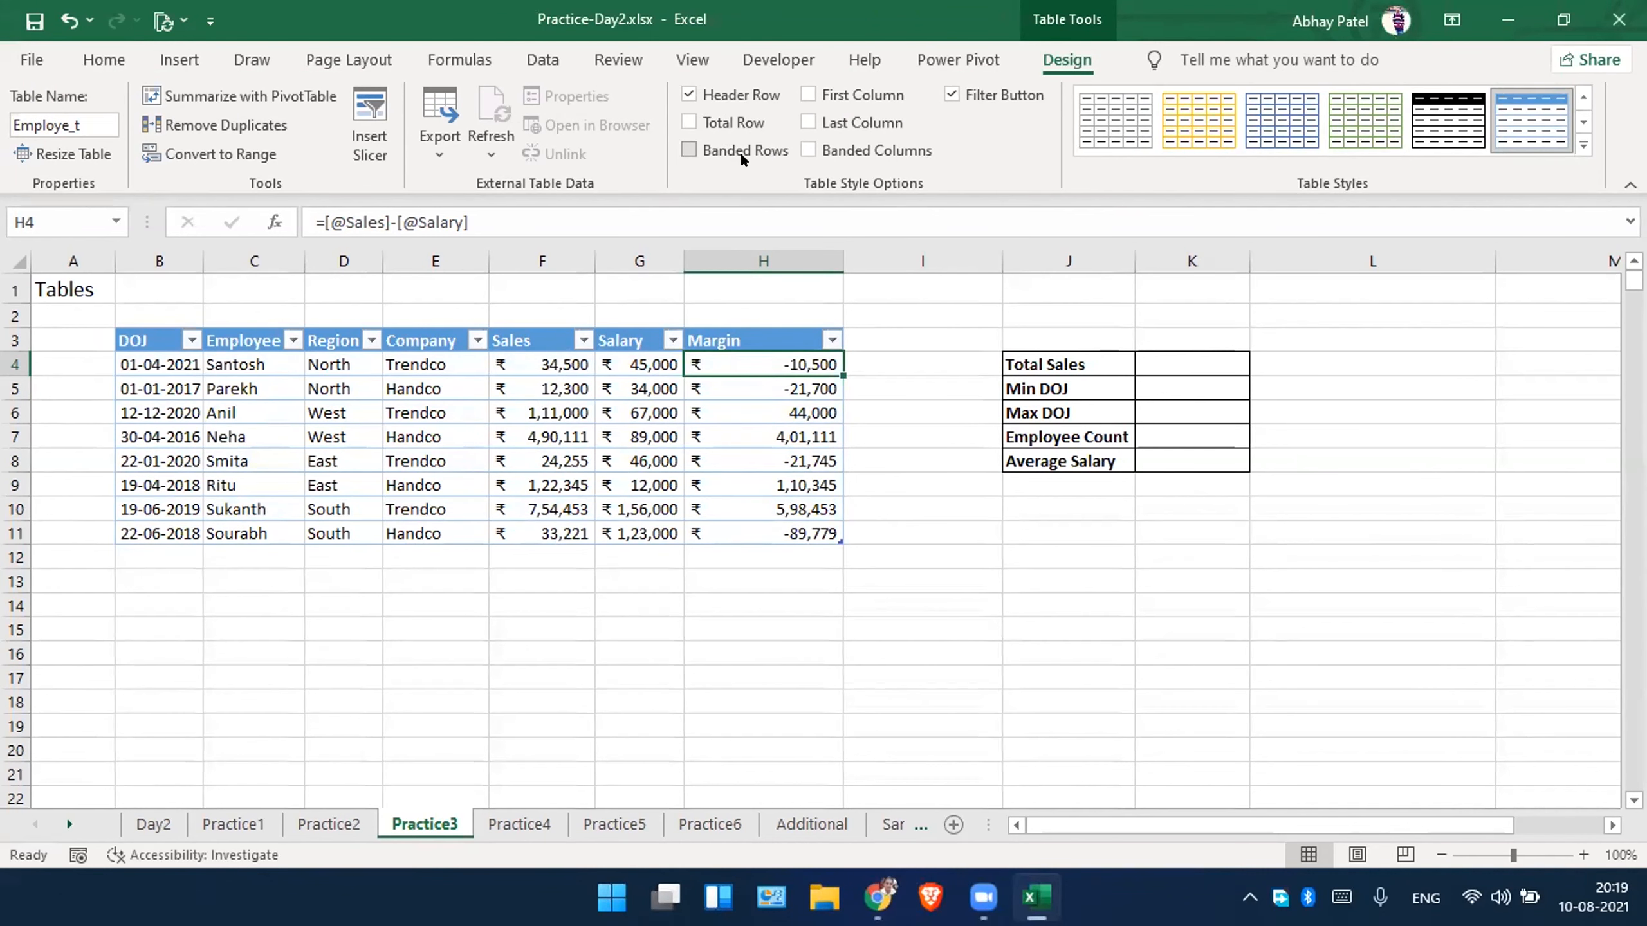
{"action": "left_click", "coordinate": [740, 152]}
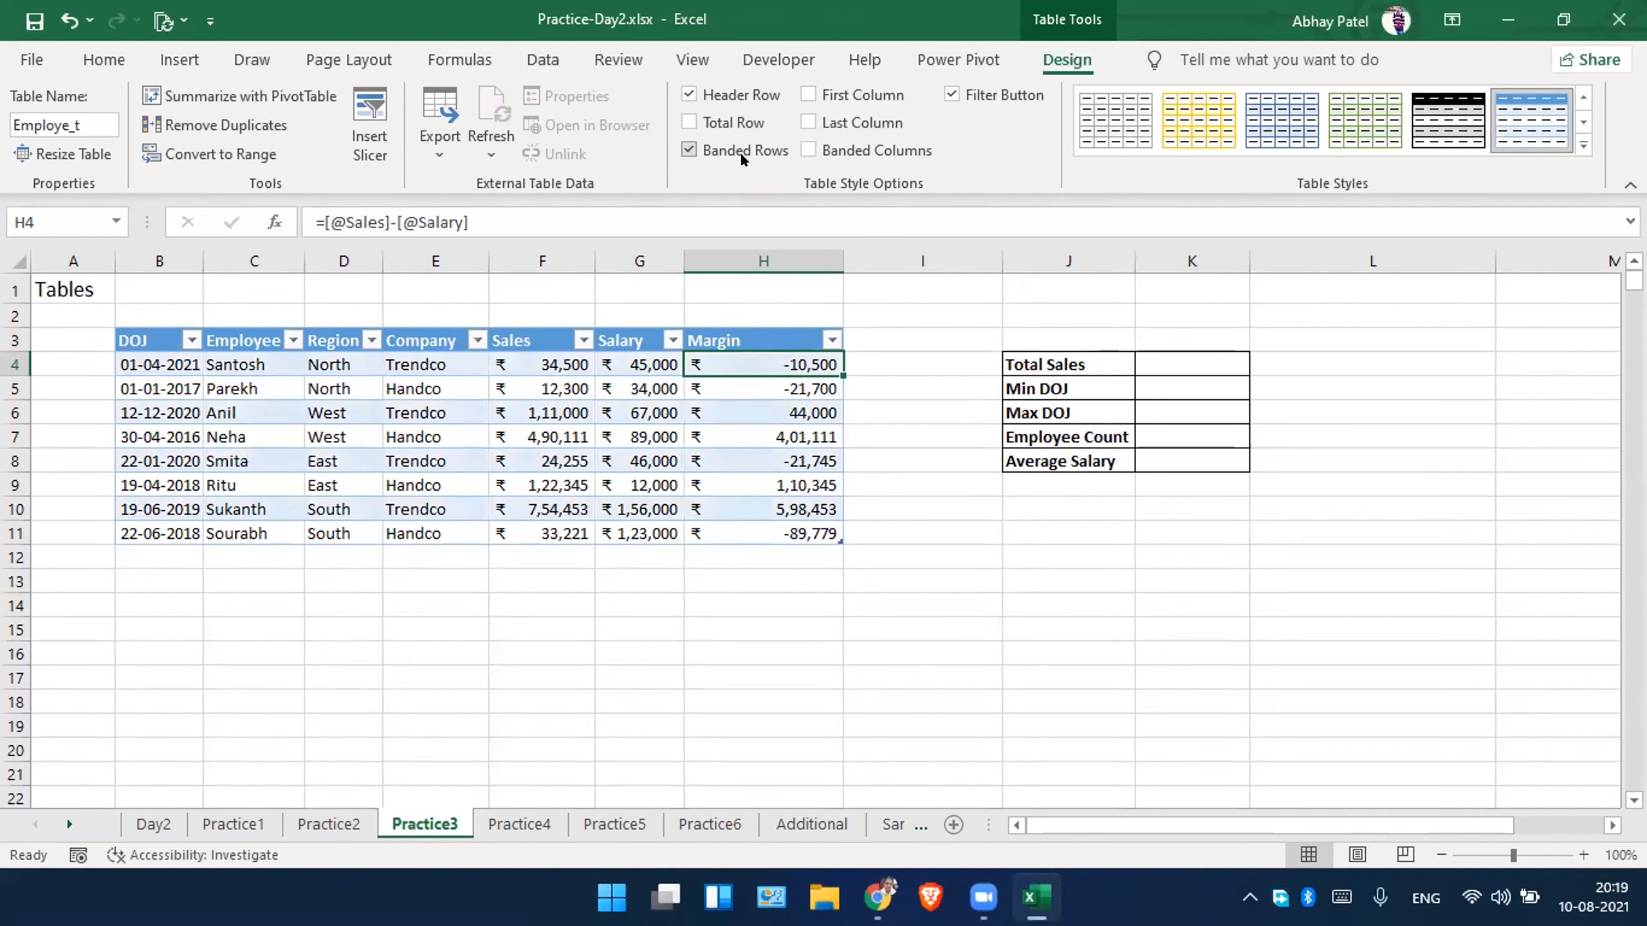
{"action": "left_click", "coordinate": [834, 150]}
{"action": "left_click", "coordinate": [688, 150]}
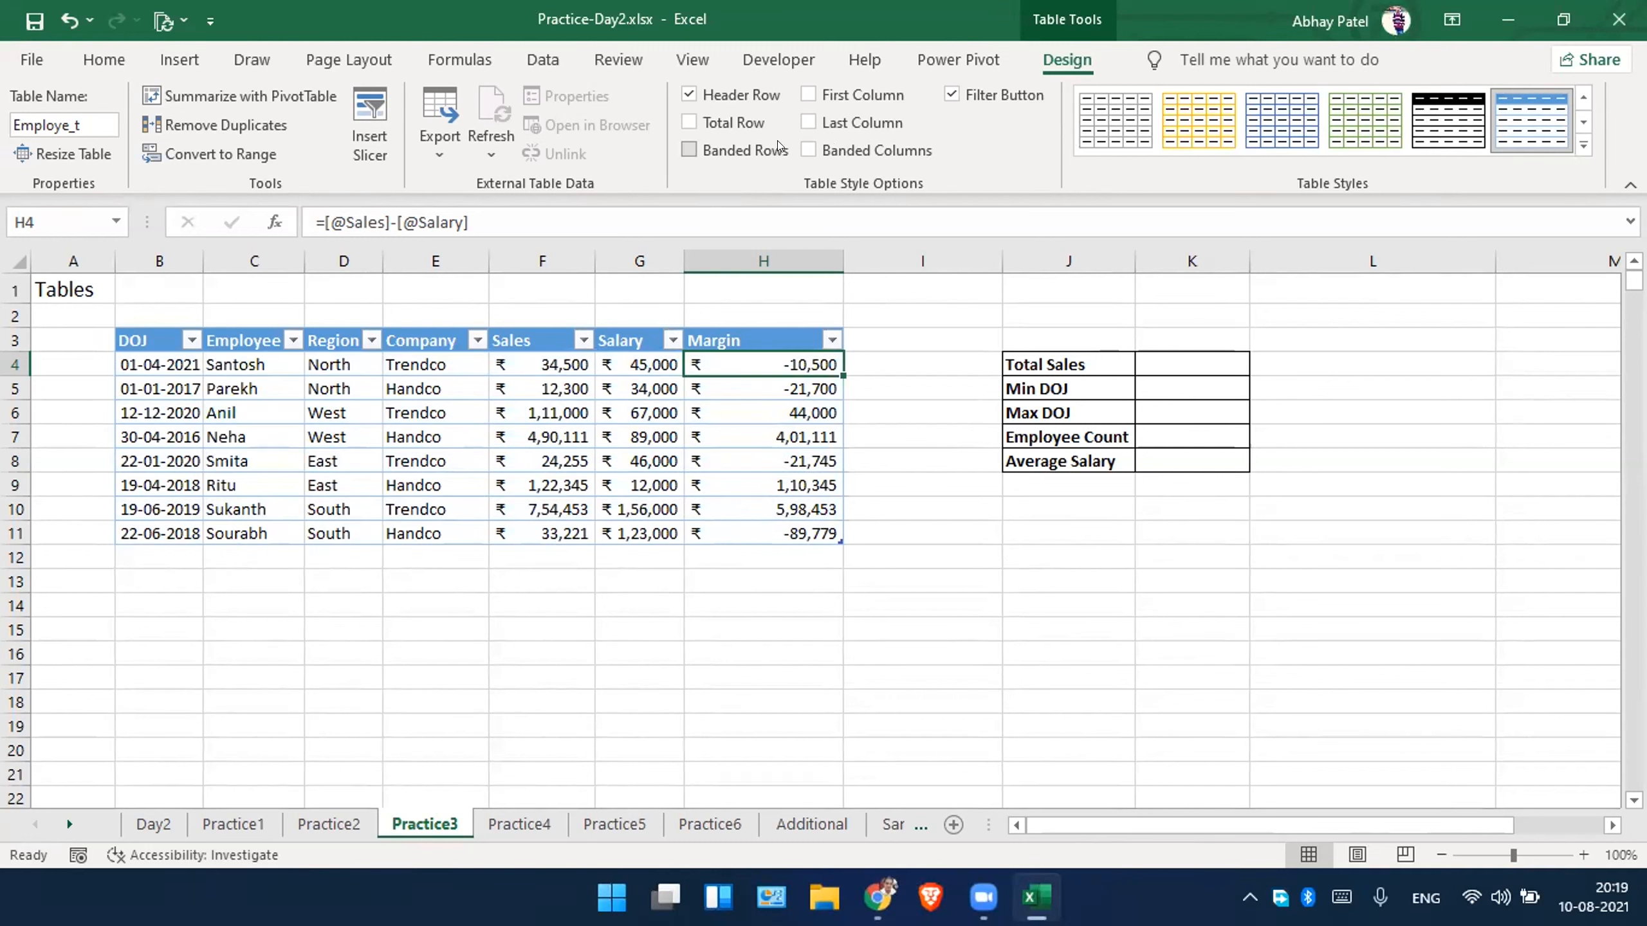
{"action": "left_click", "coordinate": [816, 144]}
Try the special last-column and first-column formatting on the employee table, switching each off again.
{"action": "left_click", "coordinate": [817, 124]}
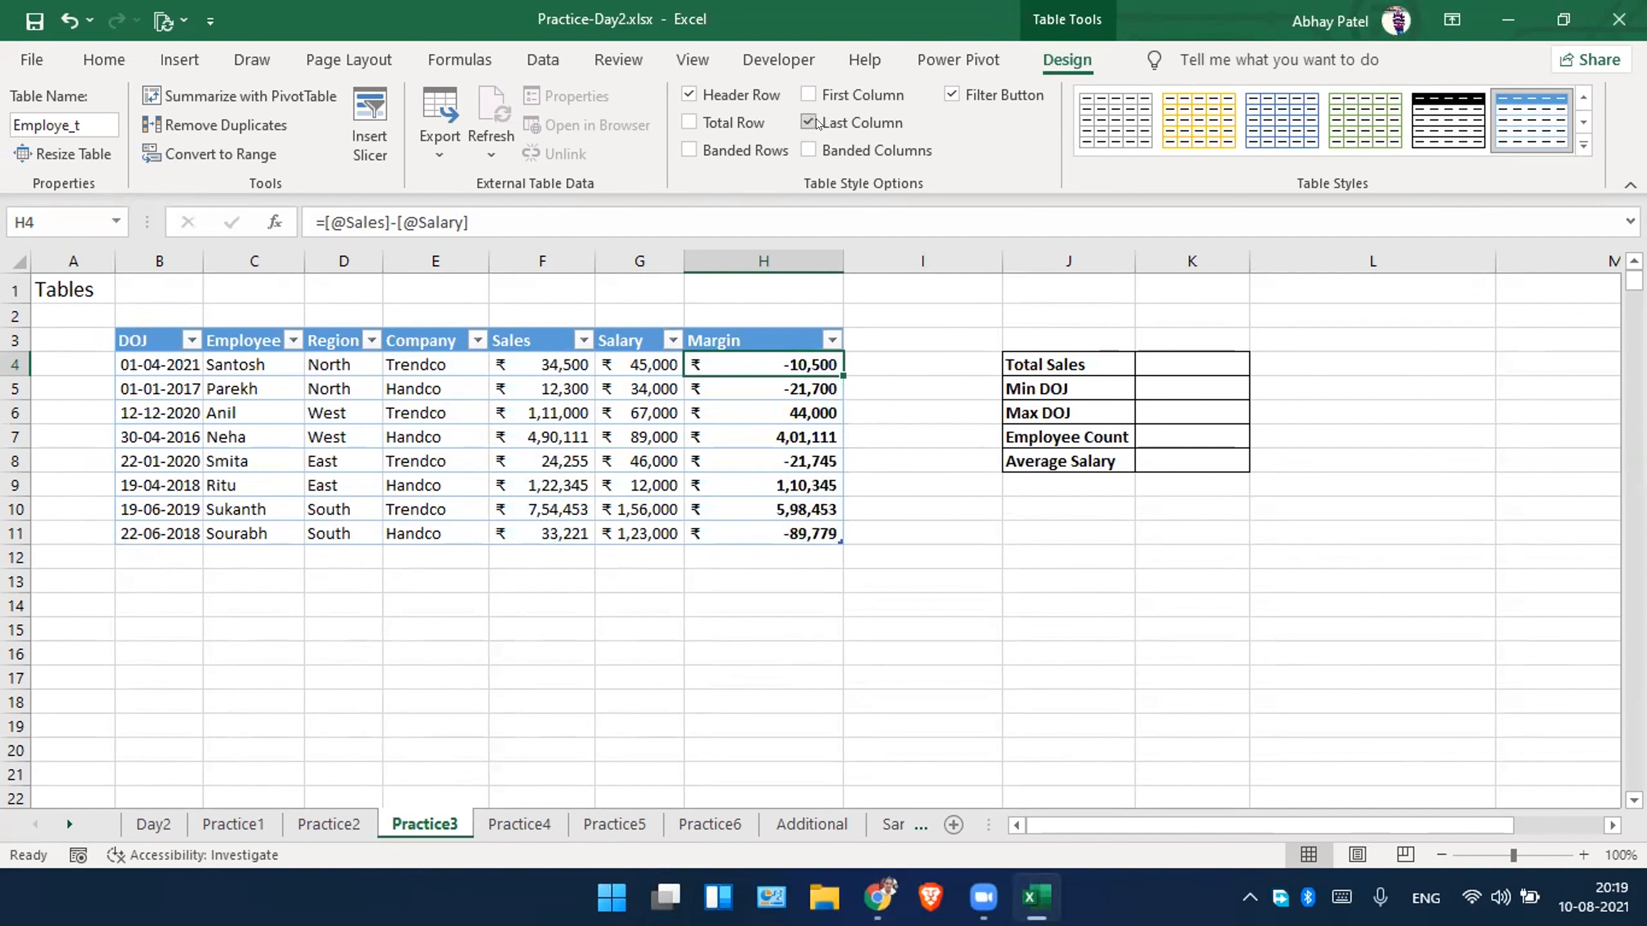
{"action": "left_click", "coordinate": [817, 124]}
{"action": "left_click", "coordinate": [817, 123]}
{"action": "left_click", "coordinate": [815, 120]}
{"action": "left_click", "coordinate": [830, 91]}
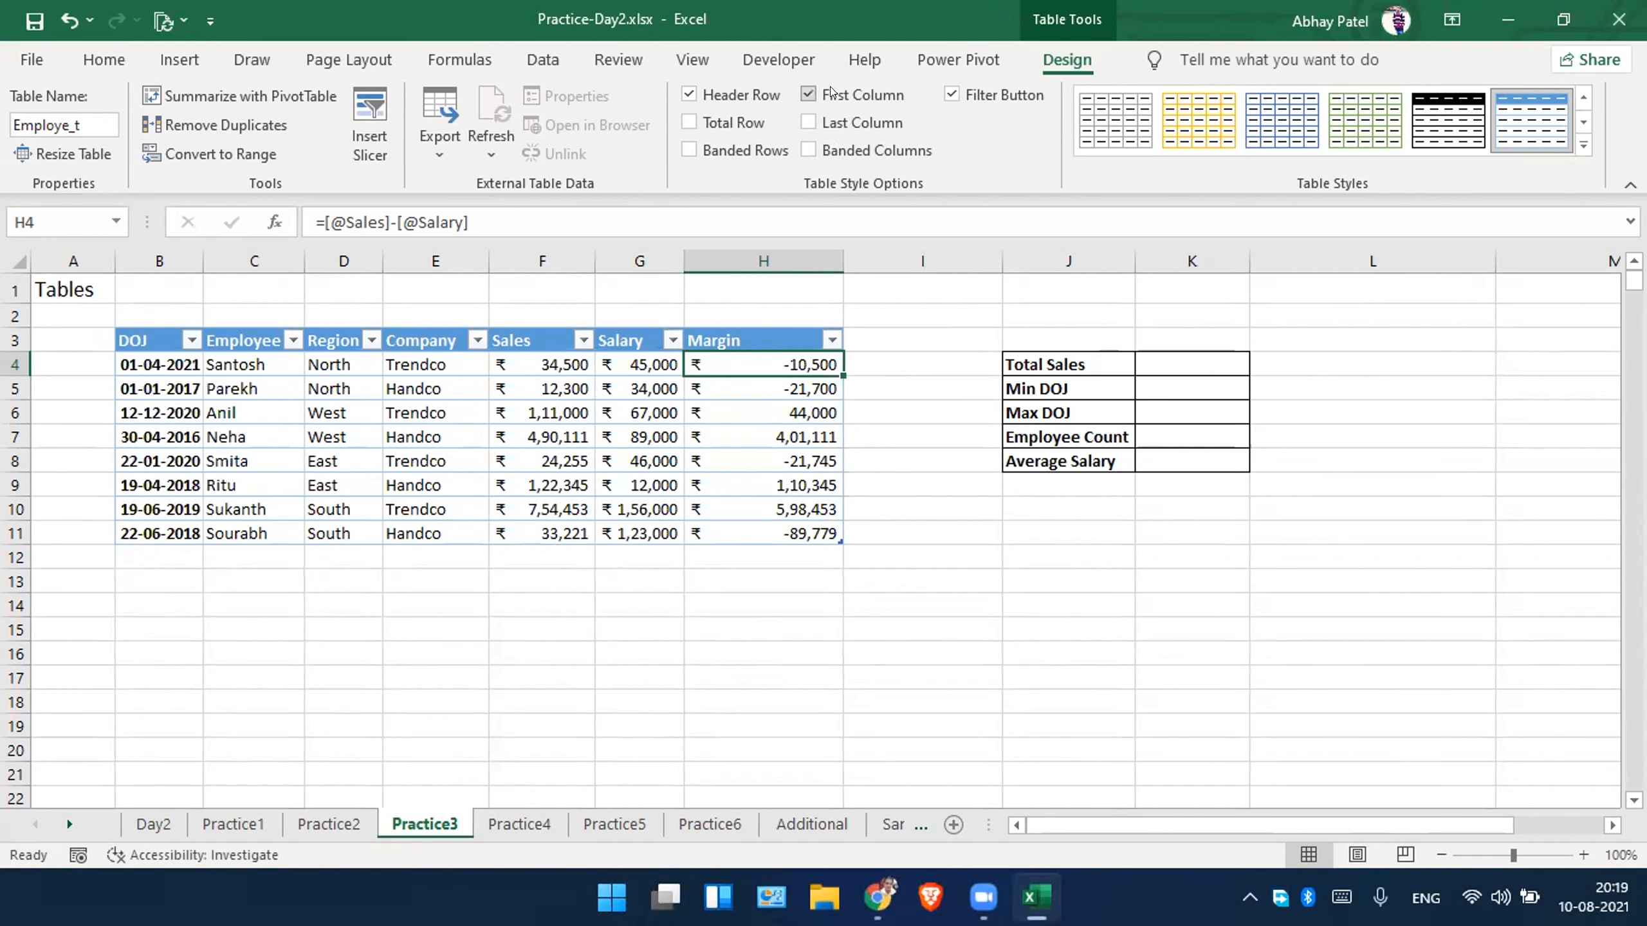
{"action": "left_click", "coordinate": [830, 86]}
{"action": "left_click", "coordinate": [828, 92]}
Hide the table's filter buttons, enable banded rows and add a total row.
{"action": "left_click", "coordinate": [950, 96]}
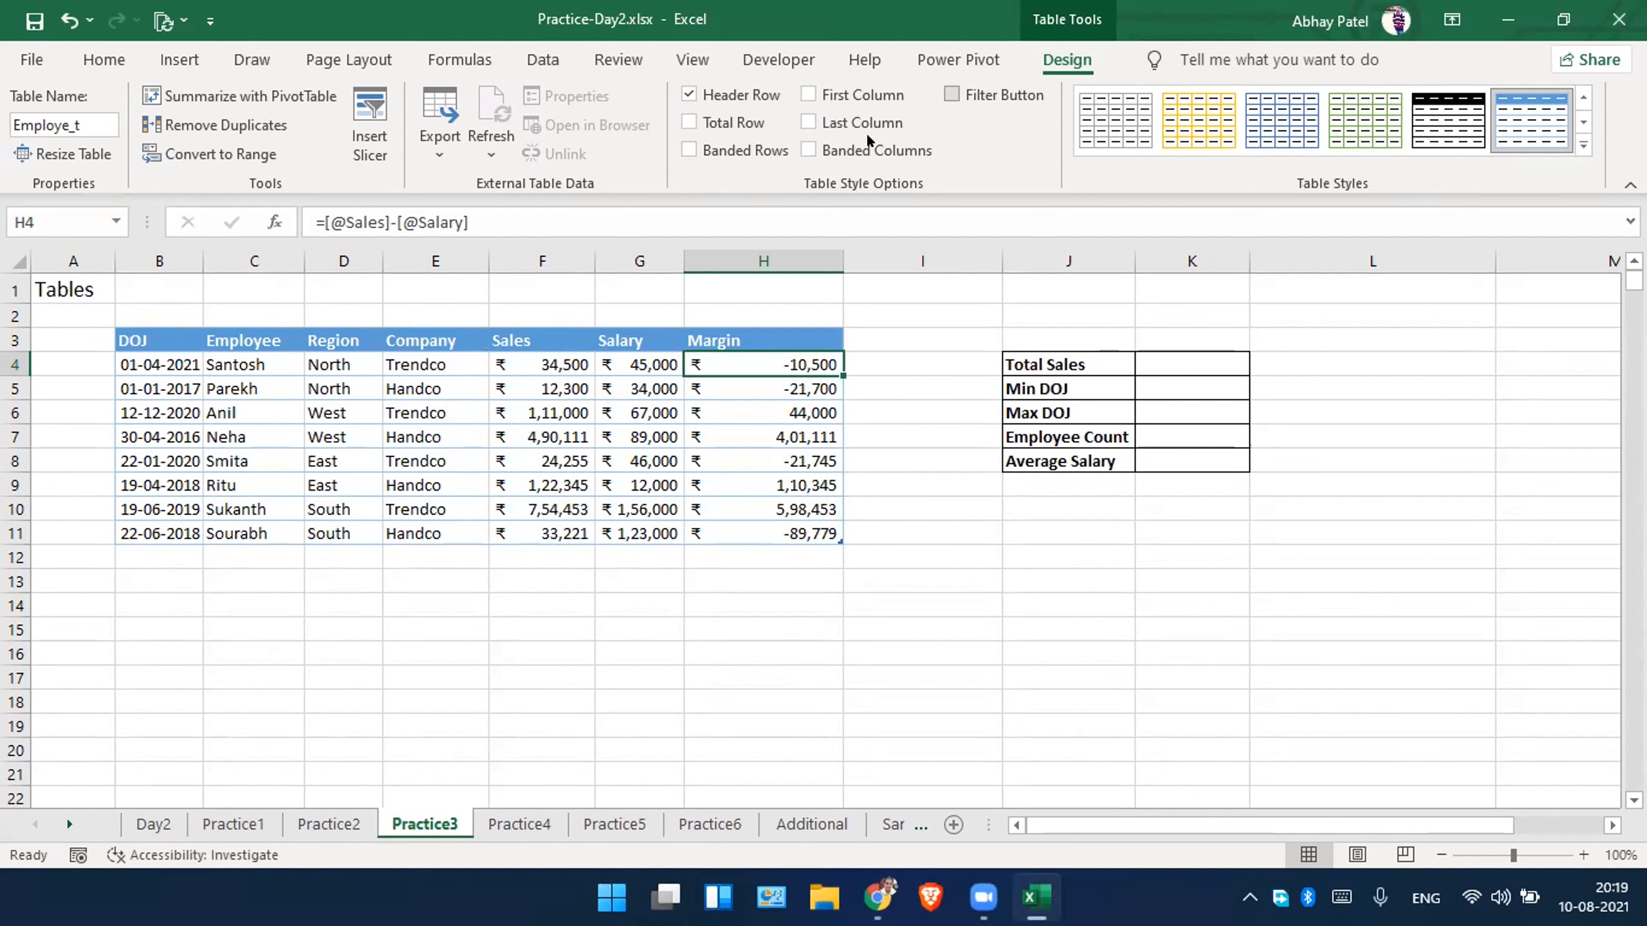
{"action": "left_click", "coordinate": [717, 143]}
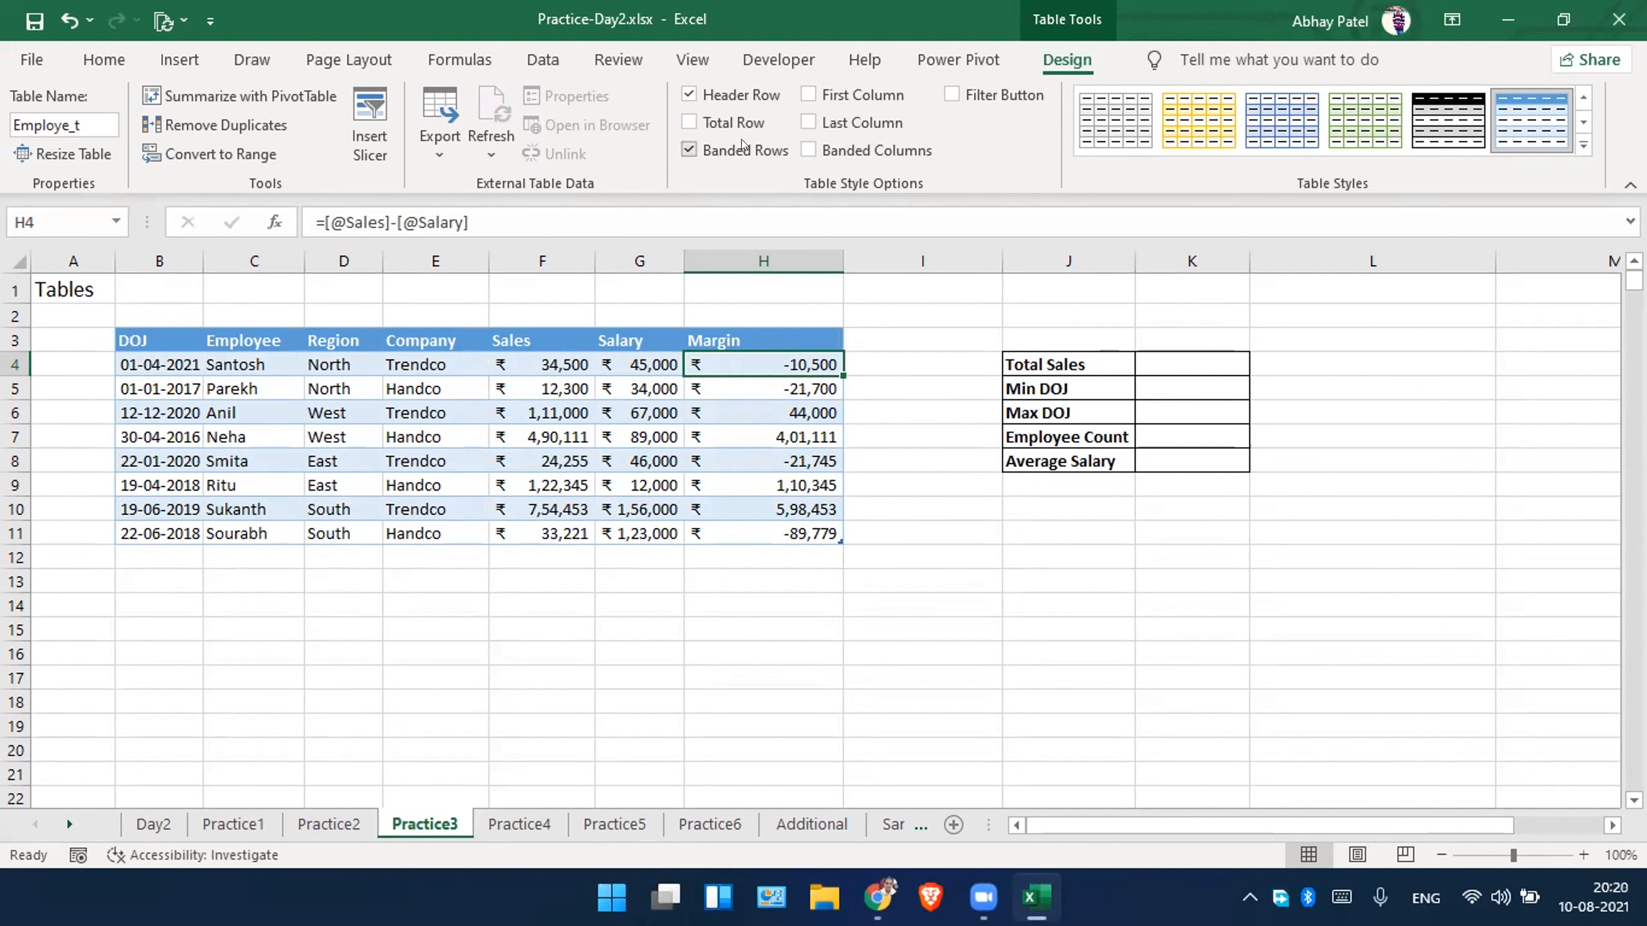
{"action": "left_click", "coordinate": [690, 123]}
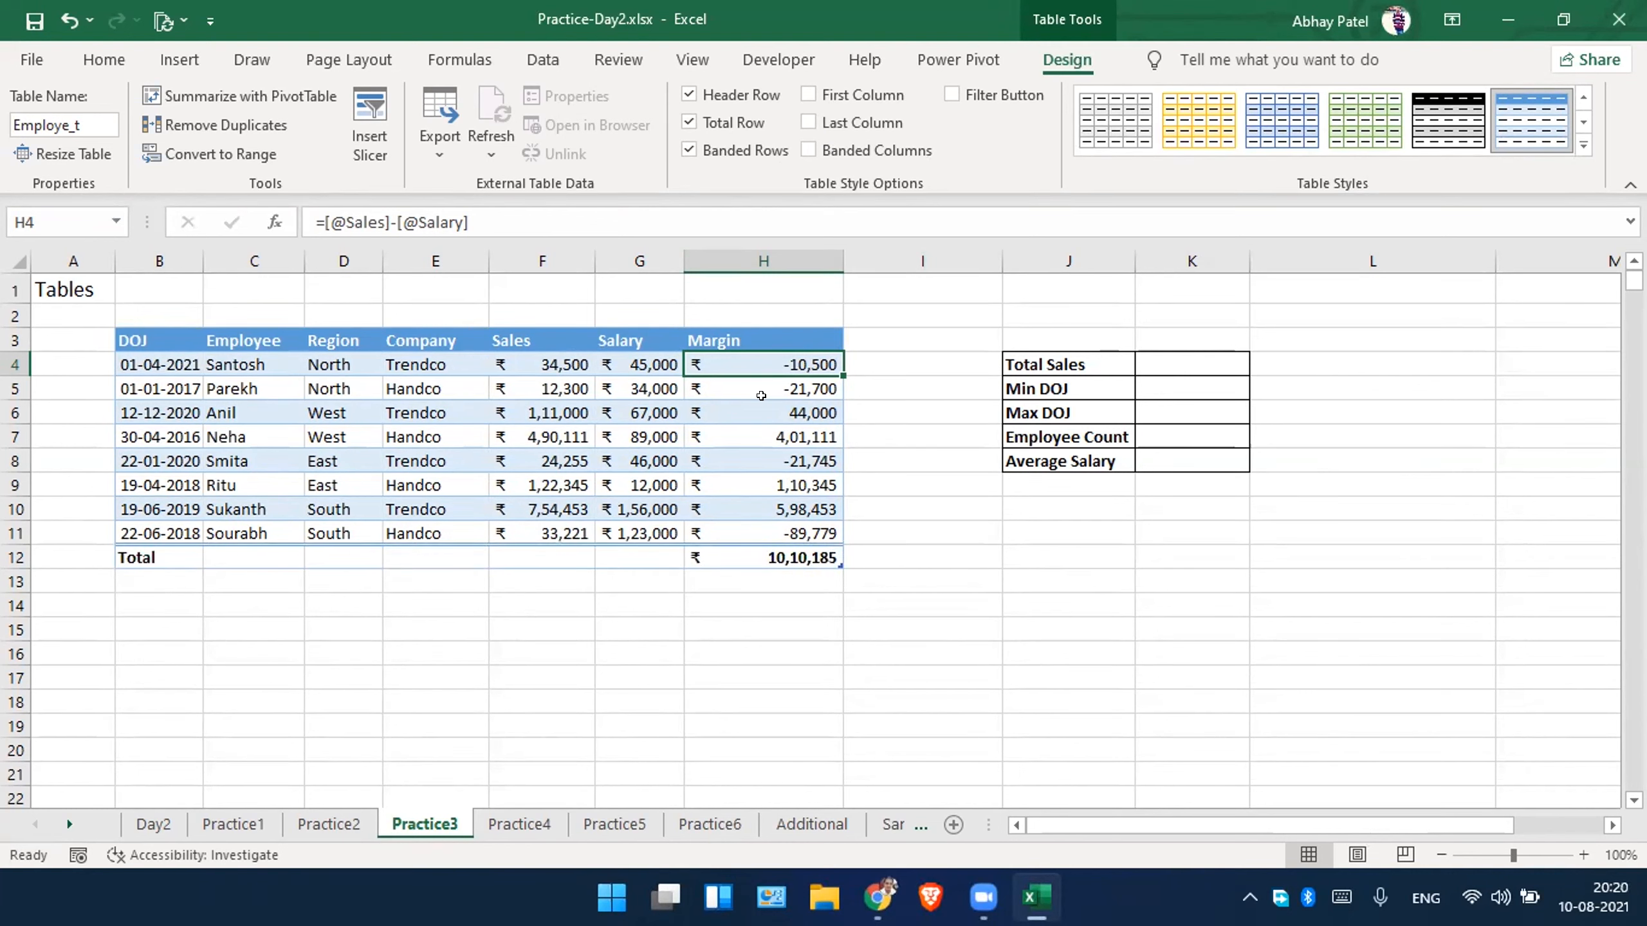
{"action": "left_click", "coordinate": [817, 568]}
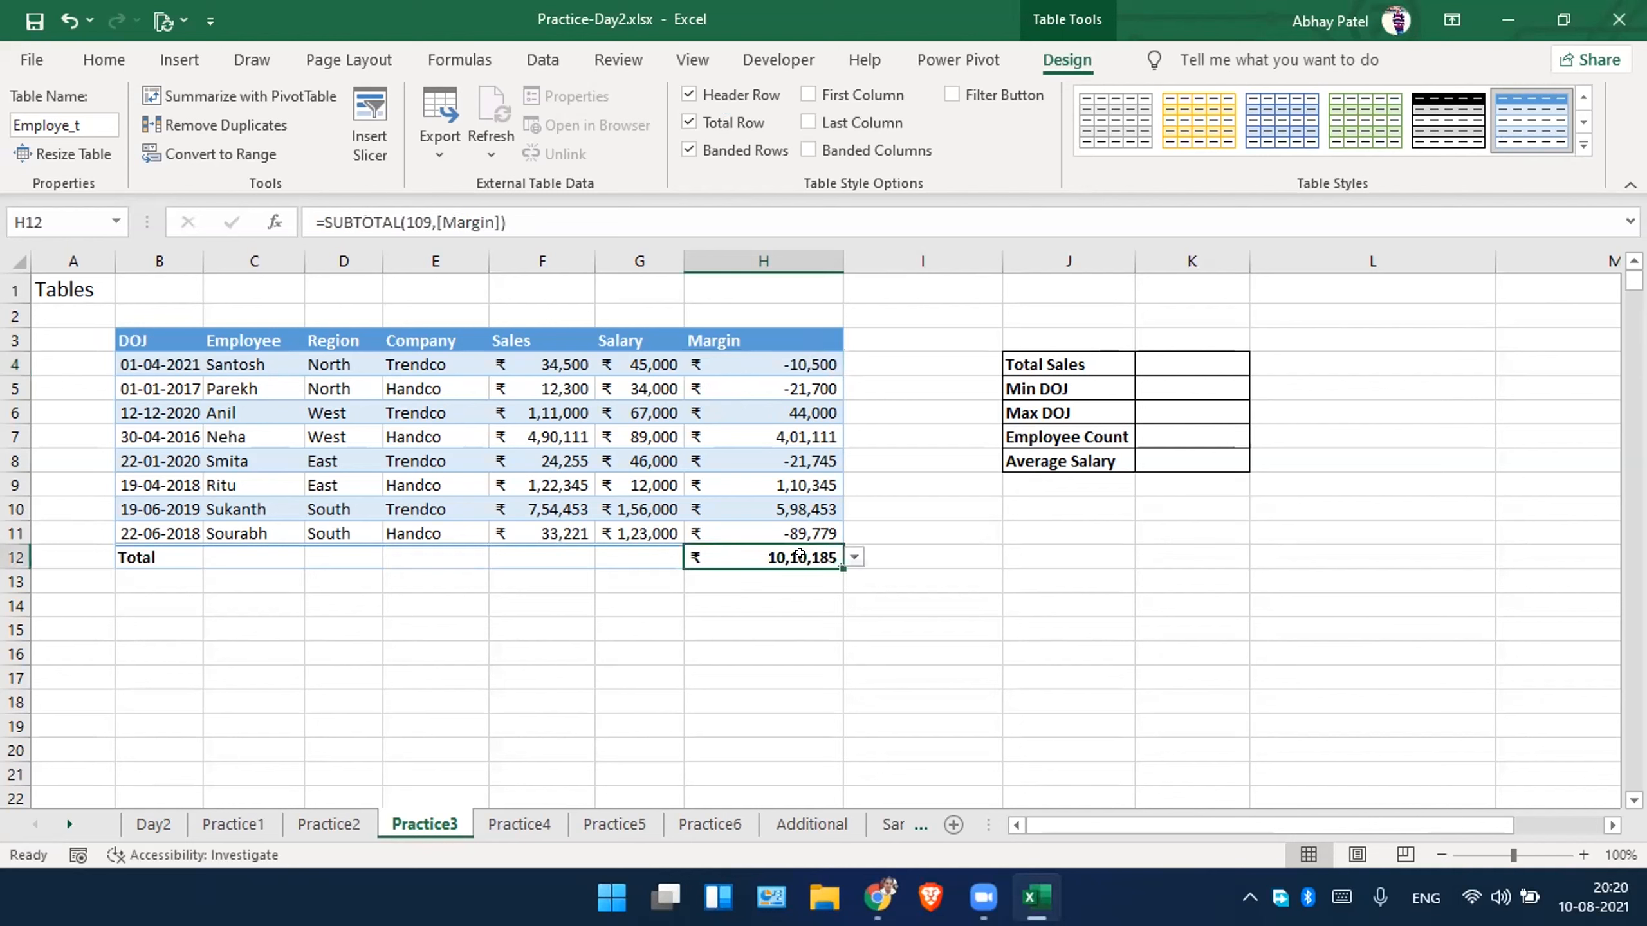
{"action": "left_click", "coordinate": [624, 593]}
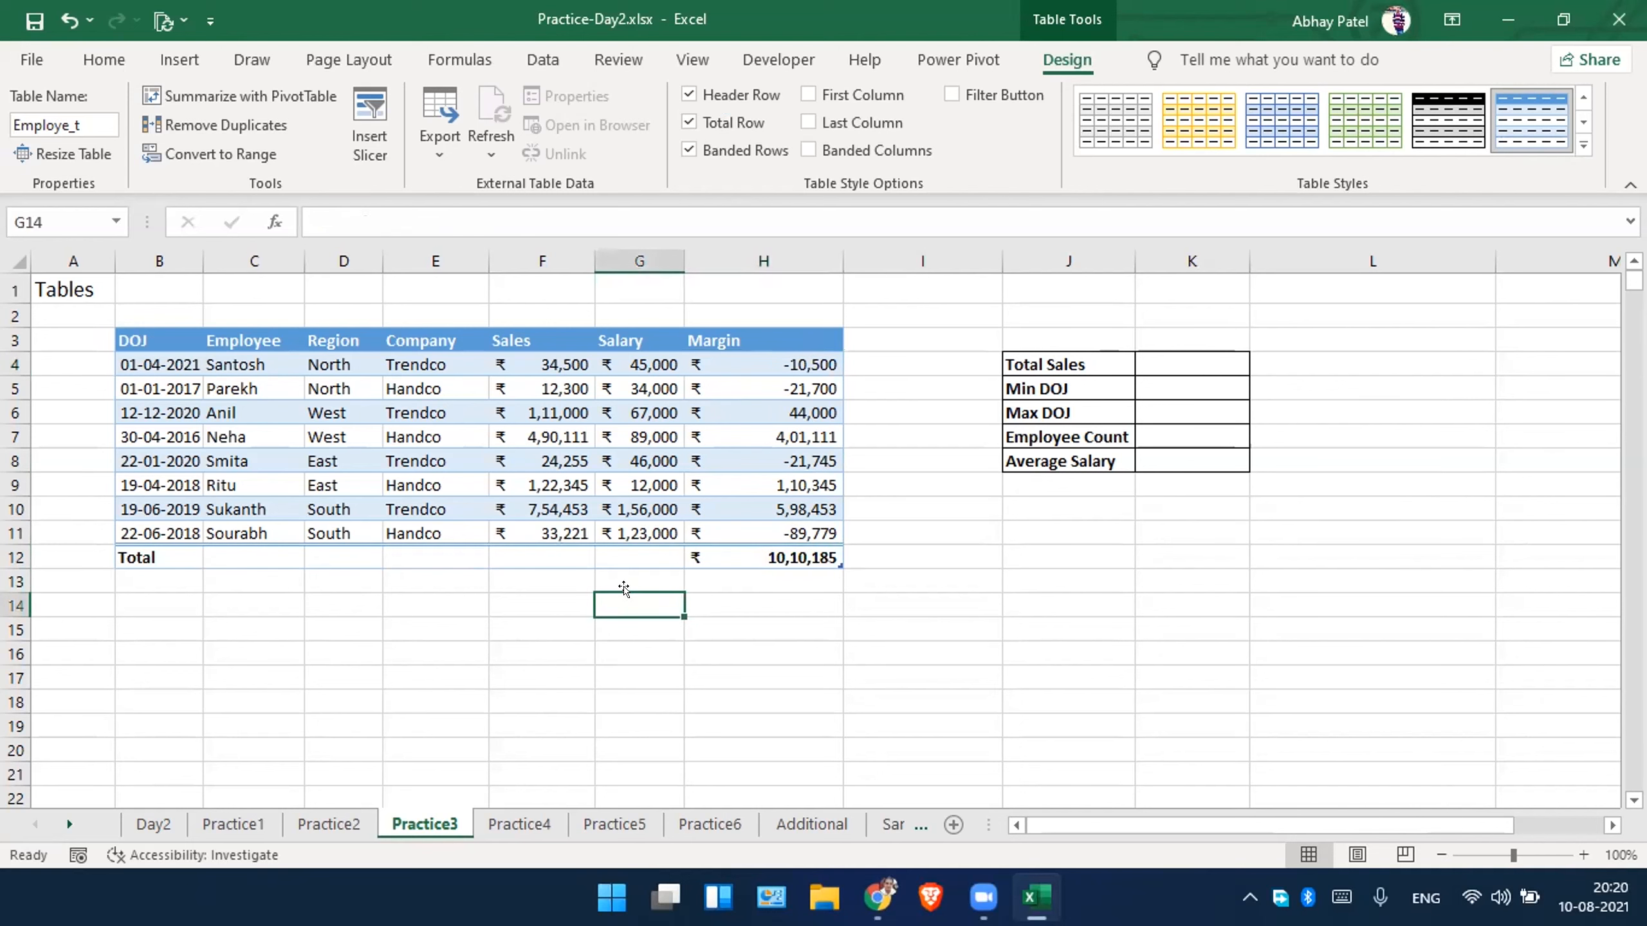
{"action": "left_click", "coordinate": [746, 550]}
Set the Salary column's total-row function in G12 to Max.
{"action": "left_click", "coordinate": [628, 549]}
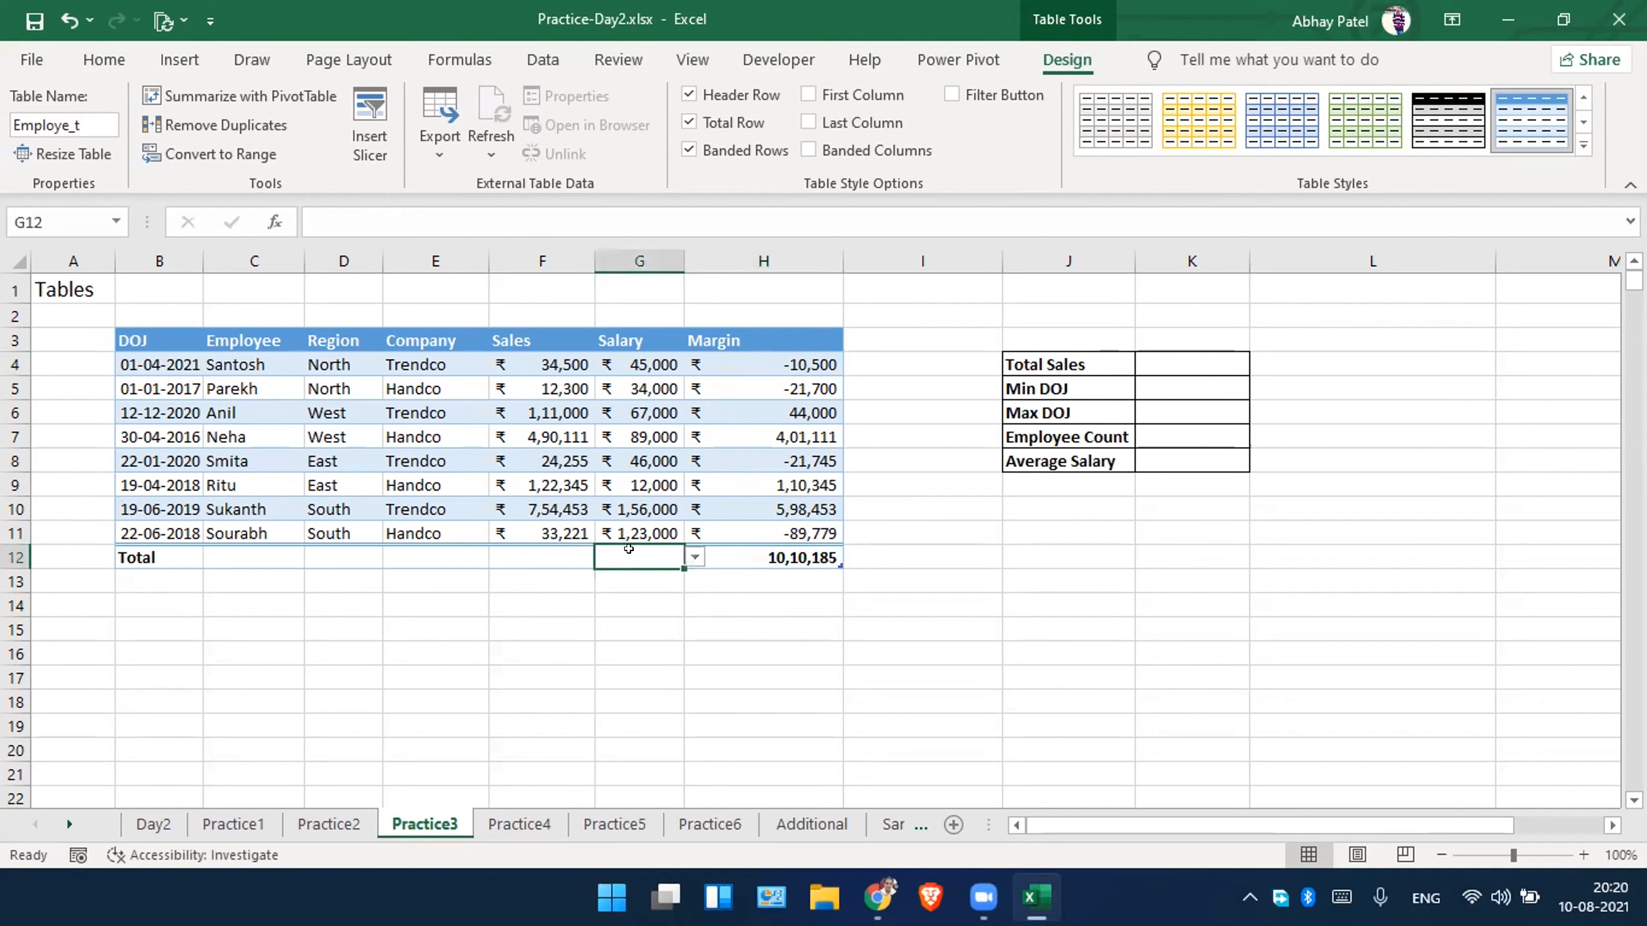
{"action": "left_click", "coordinate": [695, 553]}
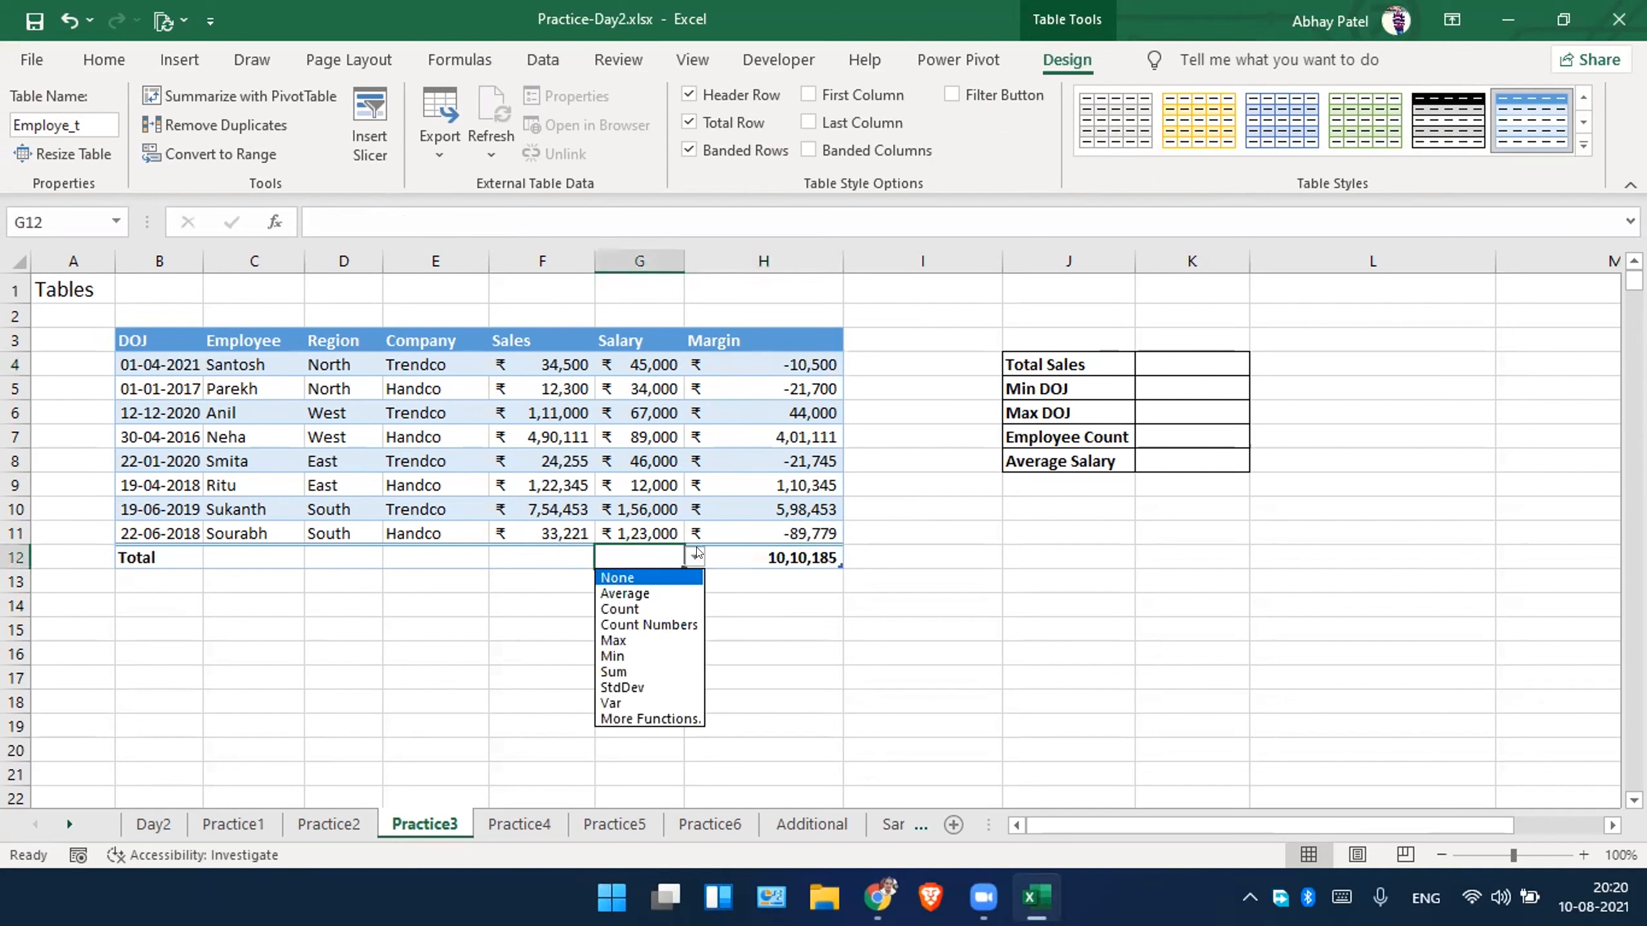
{"action": "left_click", "coordinate": [696, 555]}
{"action": "left_click", "coordinate": [696, 555]}
{"action": "left_click", "coordinate": [696, 555]}
{"action": "left_click", "coordinate": [695, 556]}
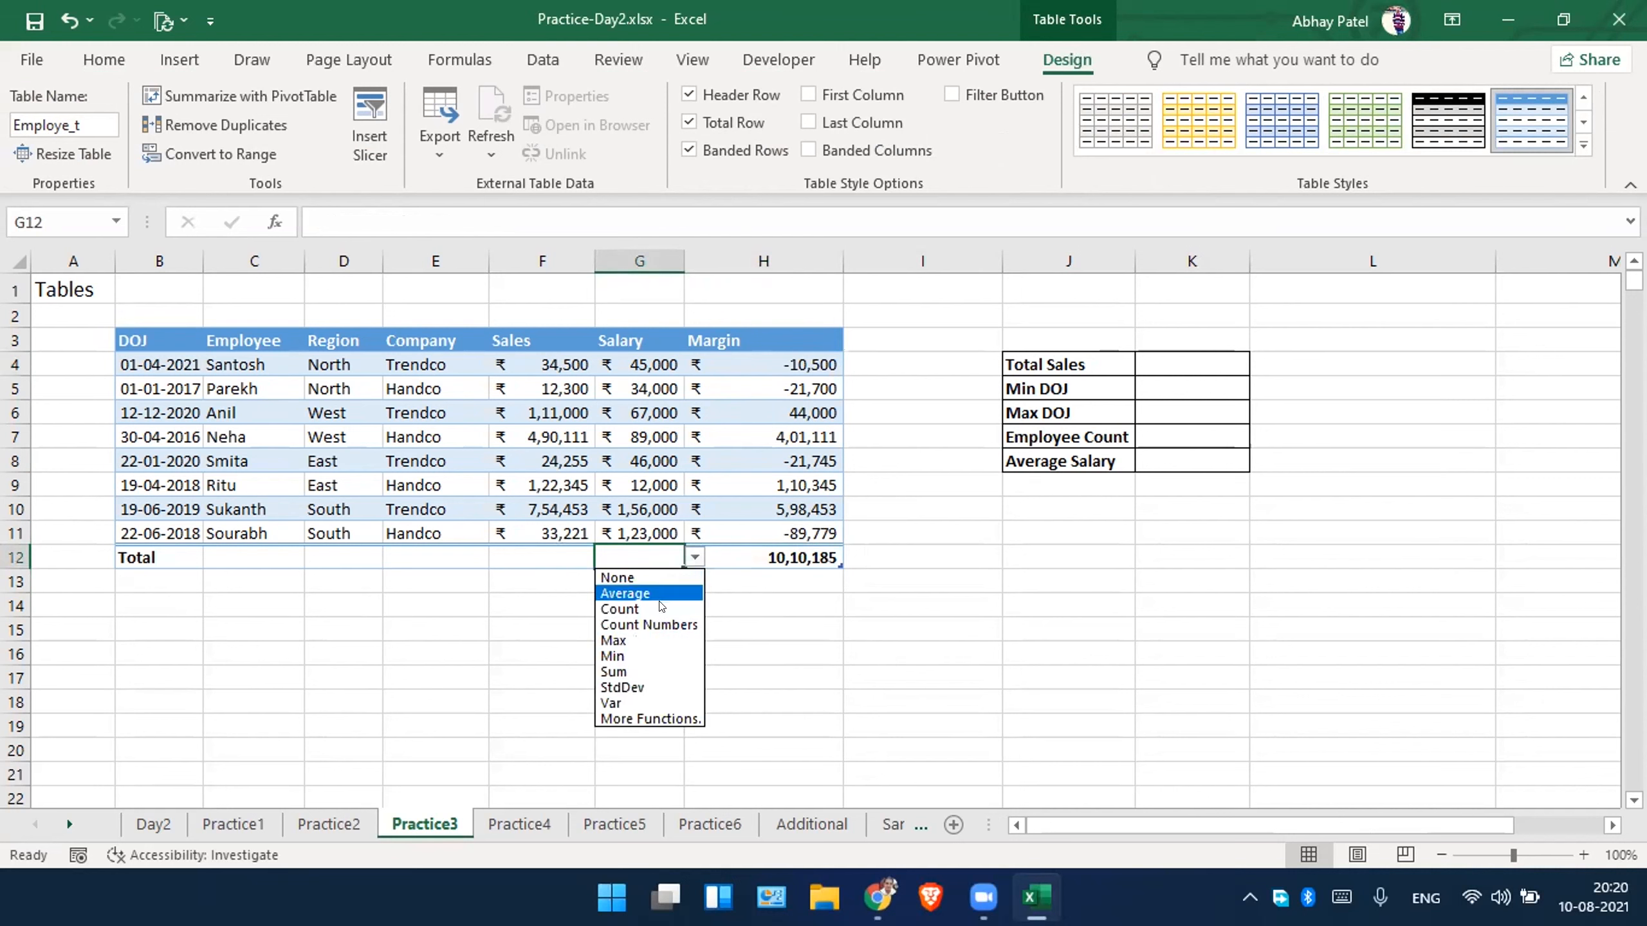
{"action": "left_click", "coordinate": [661, 642]}
Set the Salary column's total-row function in G12 to Average.
{"action": "left_click", "coordinate": [695, 554]}
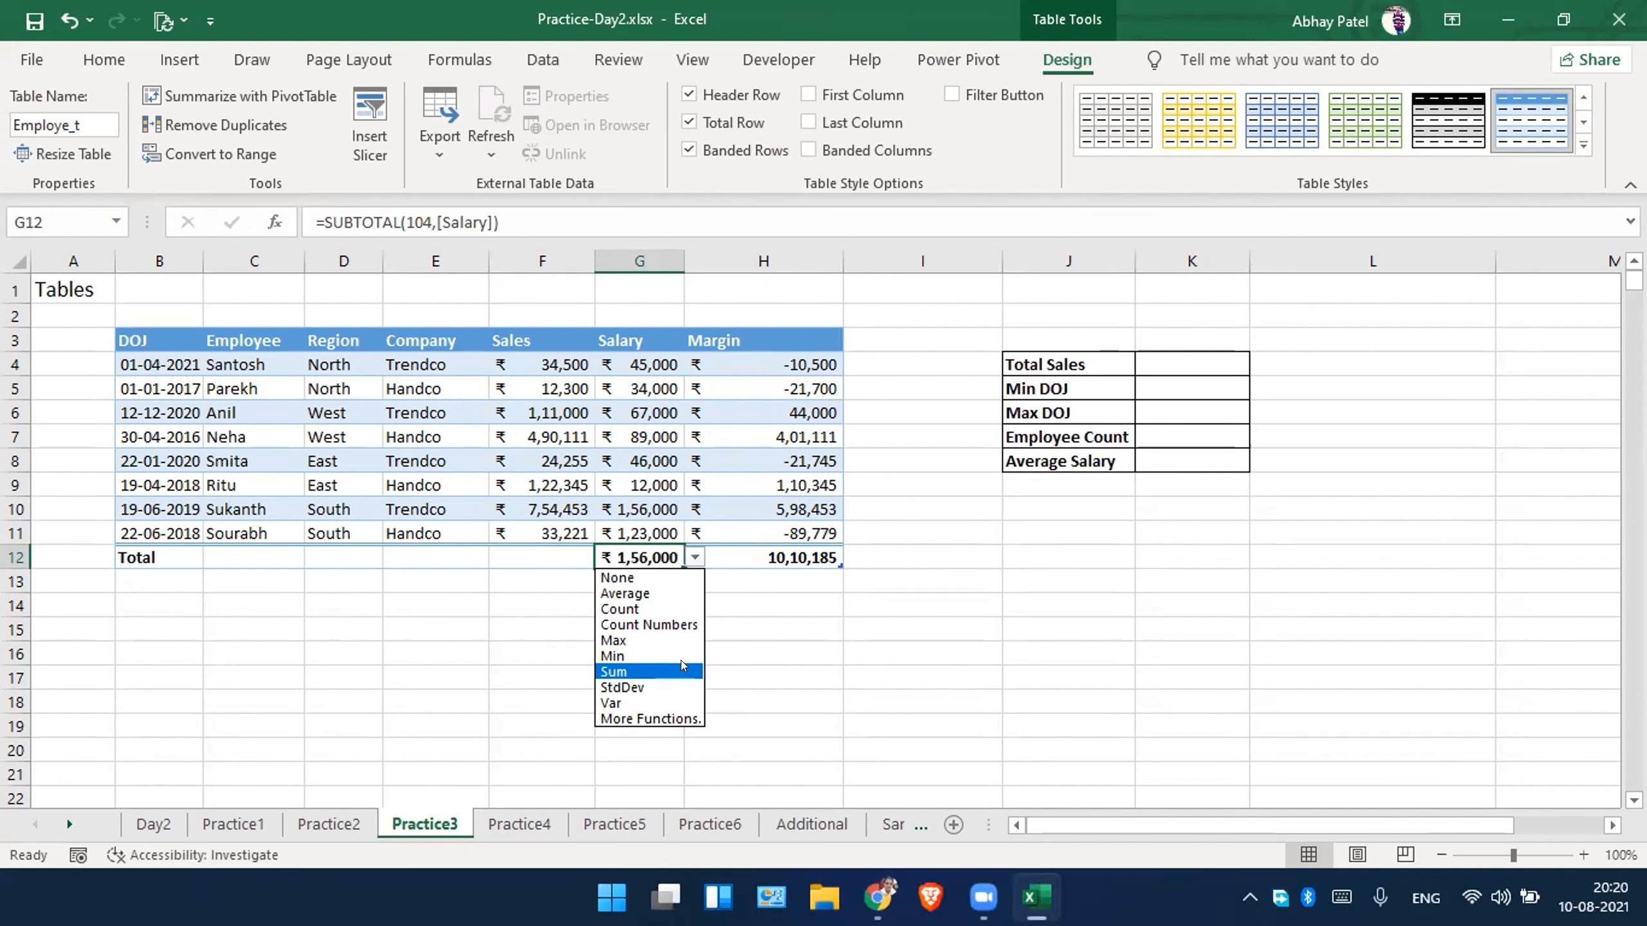
{"action": "left_click", "coordinate": [682, 592]}
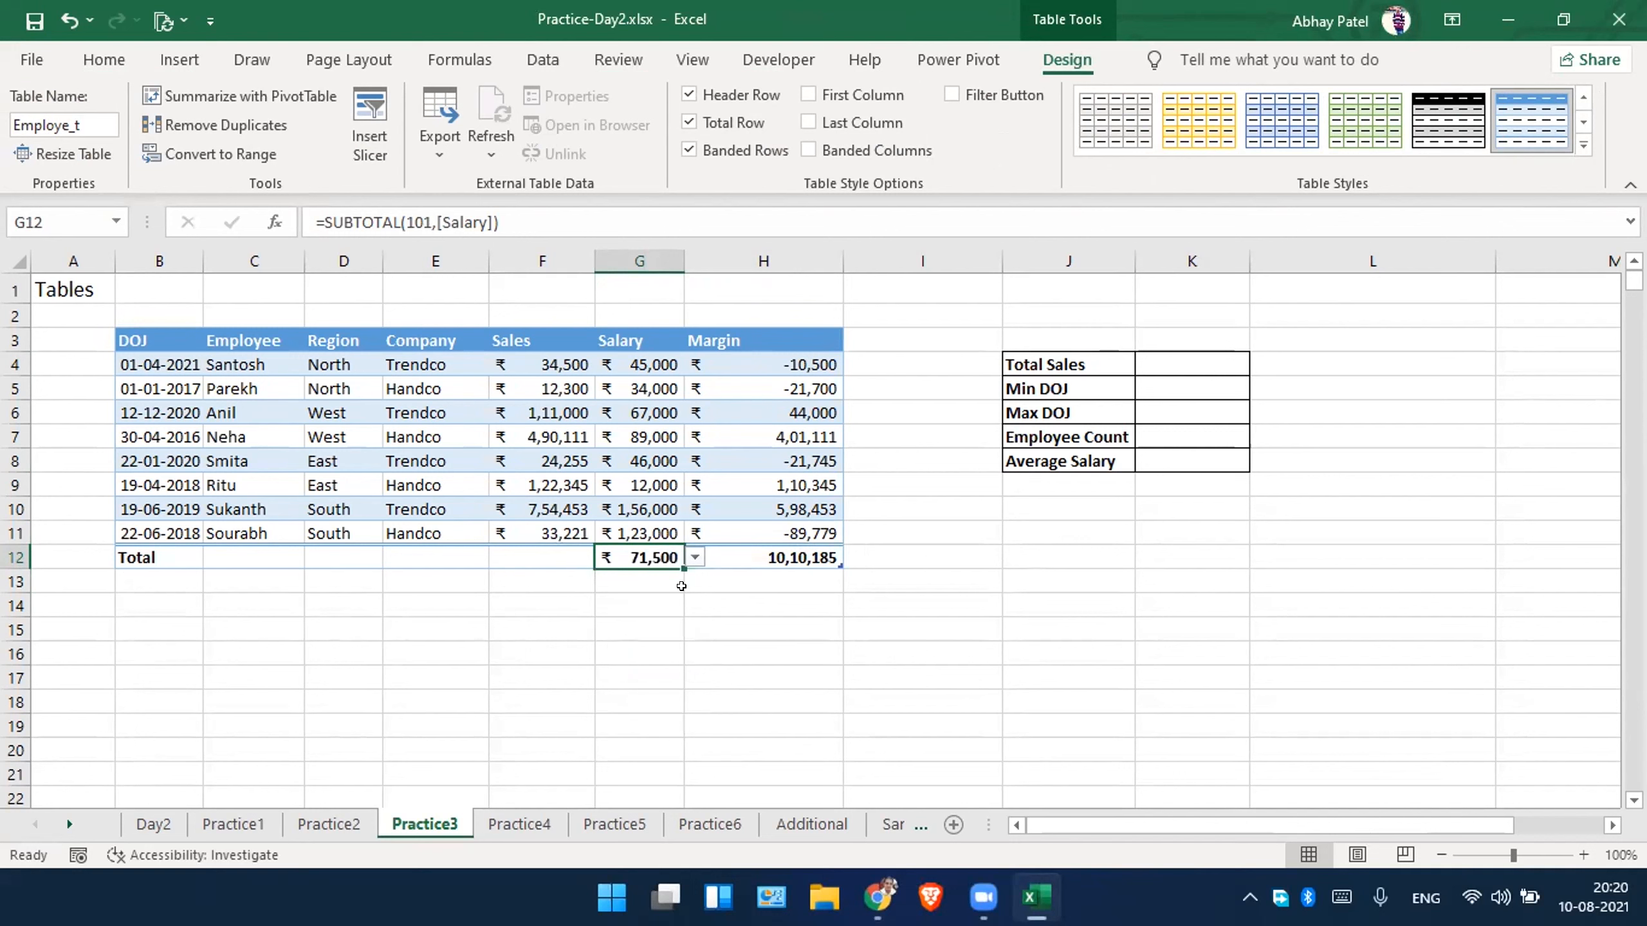
{"action": "left_click", "coordinate": [694, 558]}
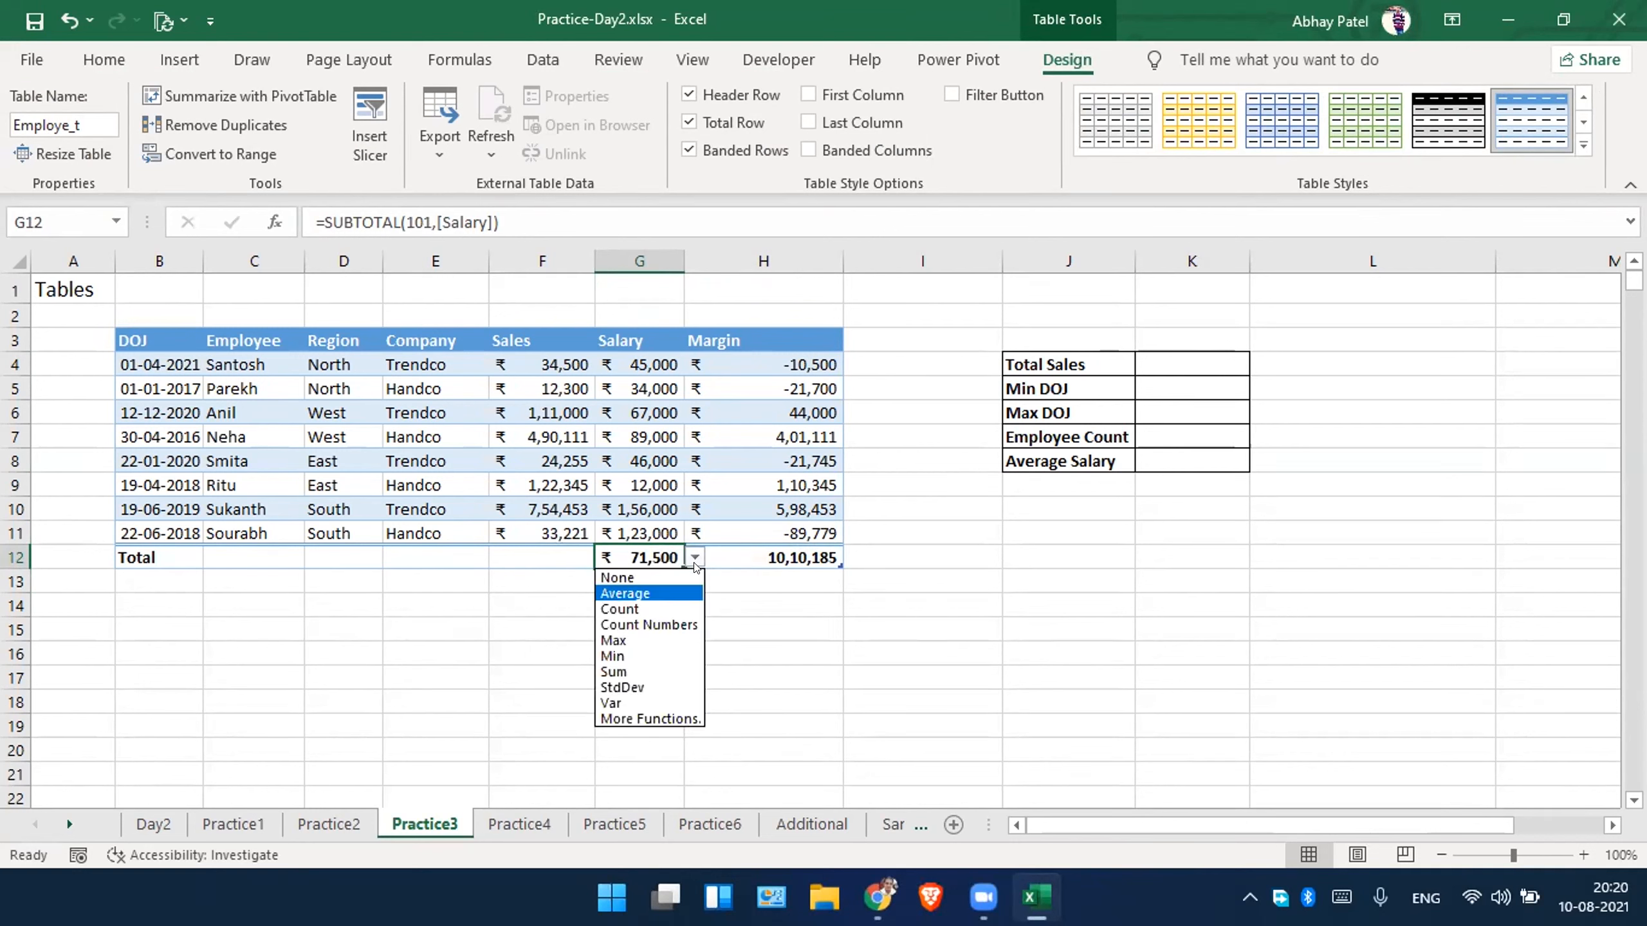
{"action": "left_click", "coordinate": [553, 613]}
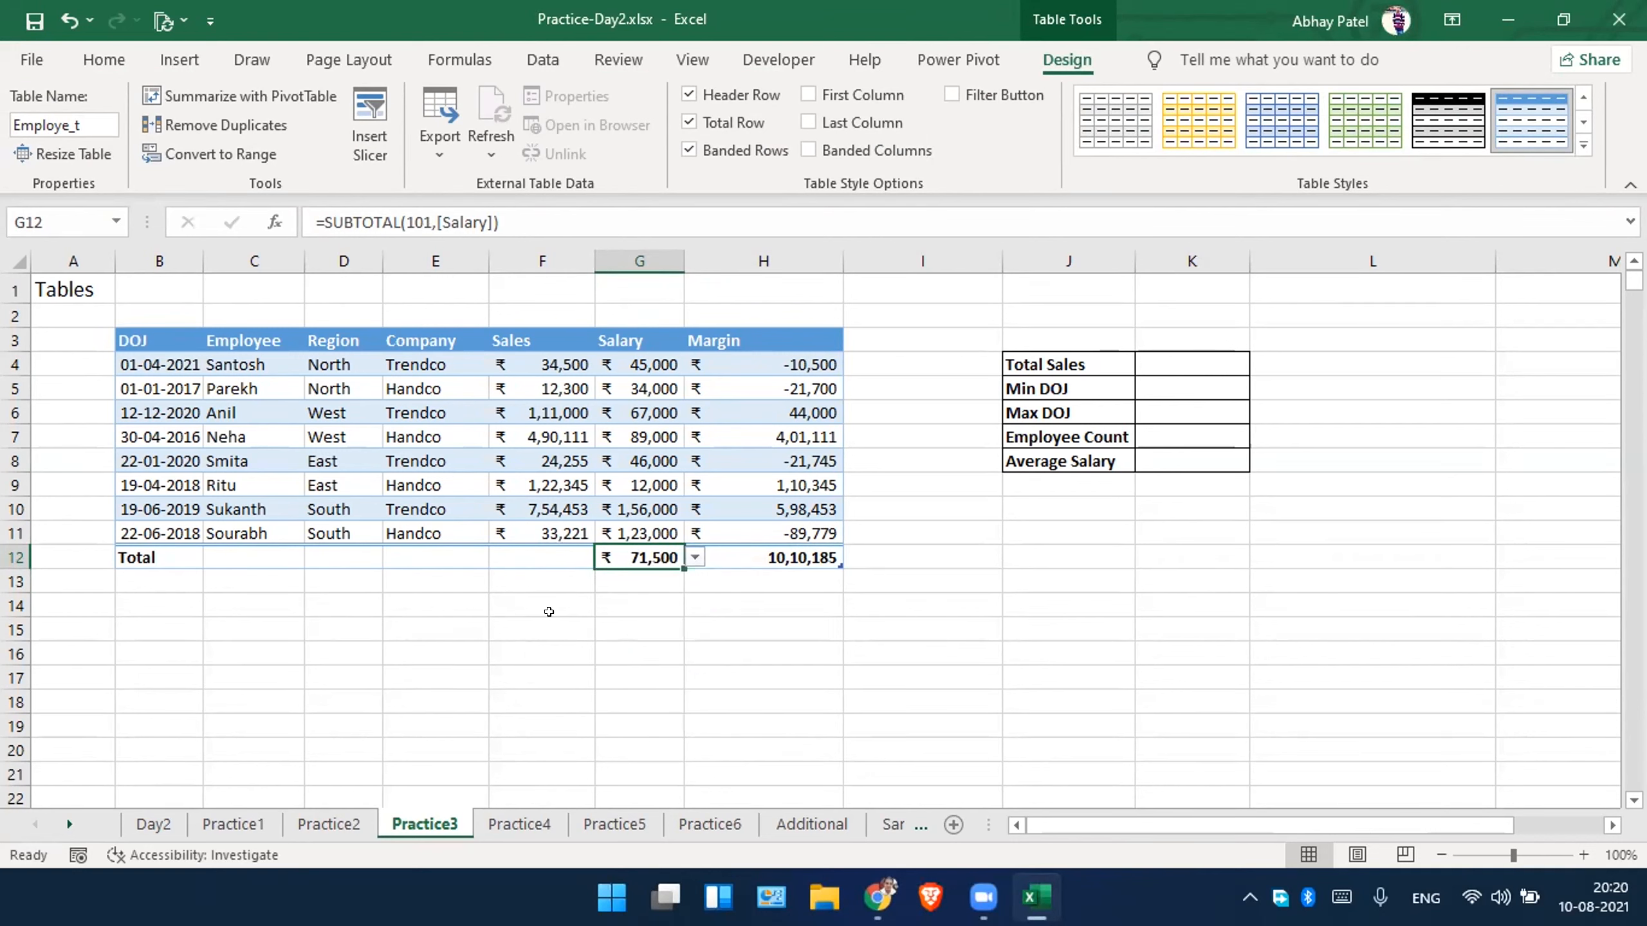
Set the Sales column's total-row function in F12 to Sum.
{"action": "left_click", "coordinate": [551, 572]}
{"action": "left_click", "coordinate": [545, 554]}
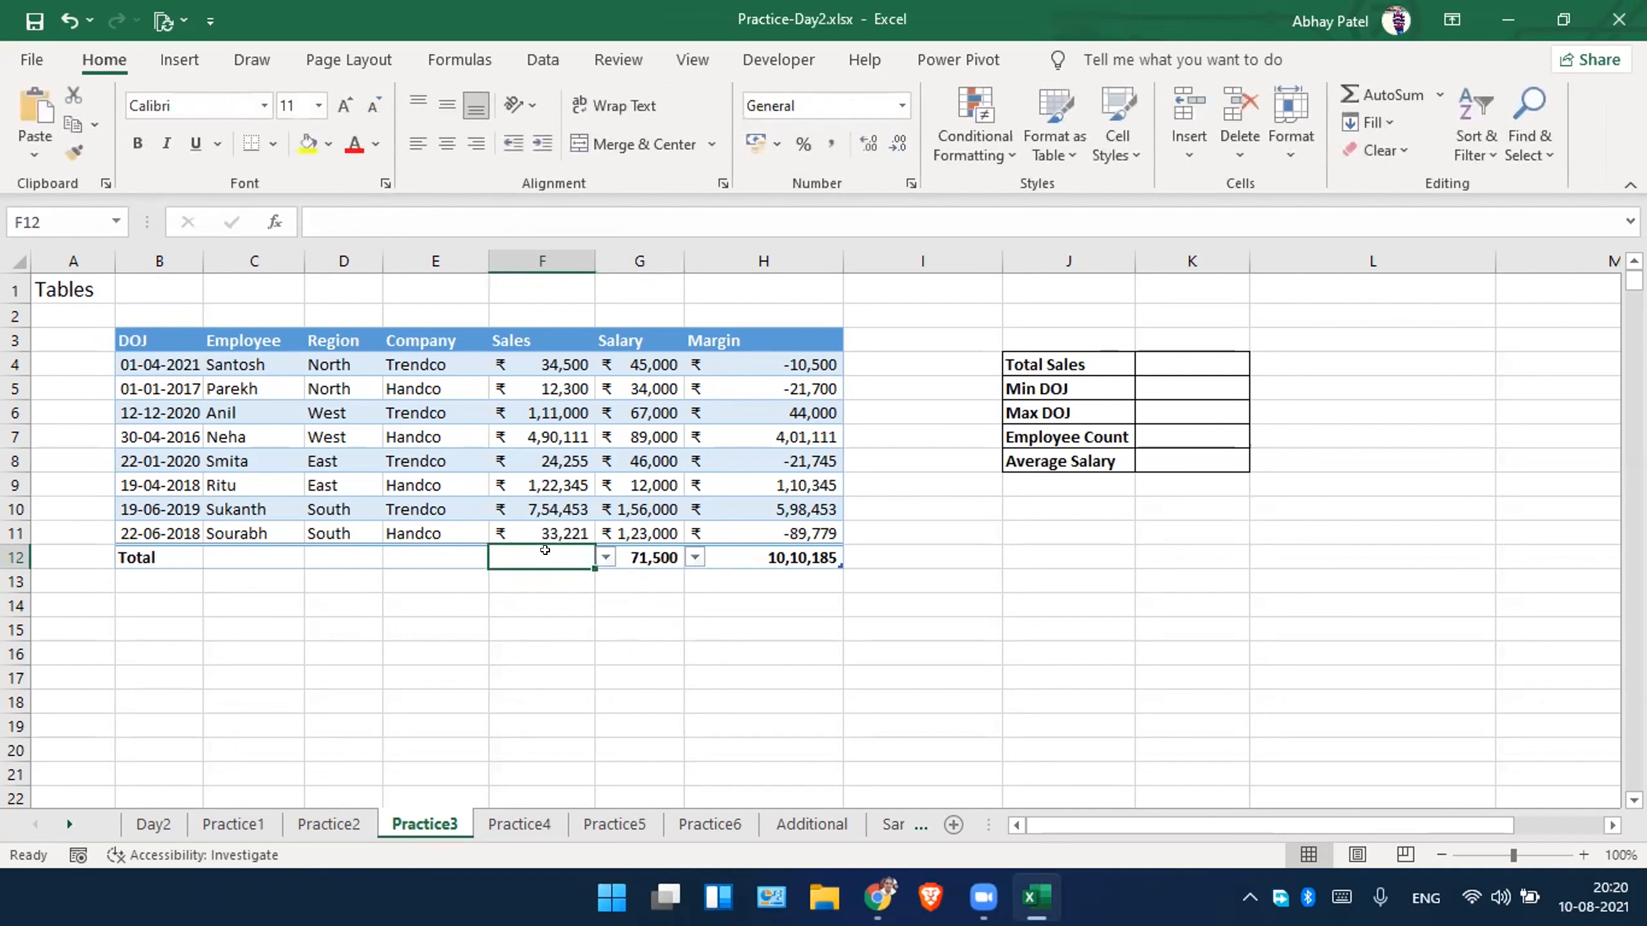
{"action": "left_click", "coordinate": [604, 557]}
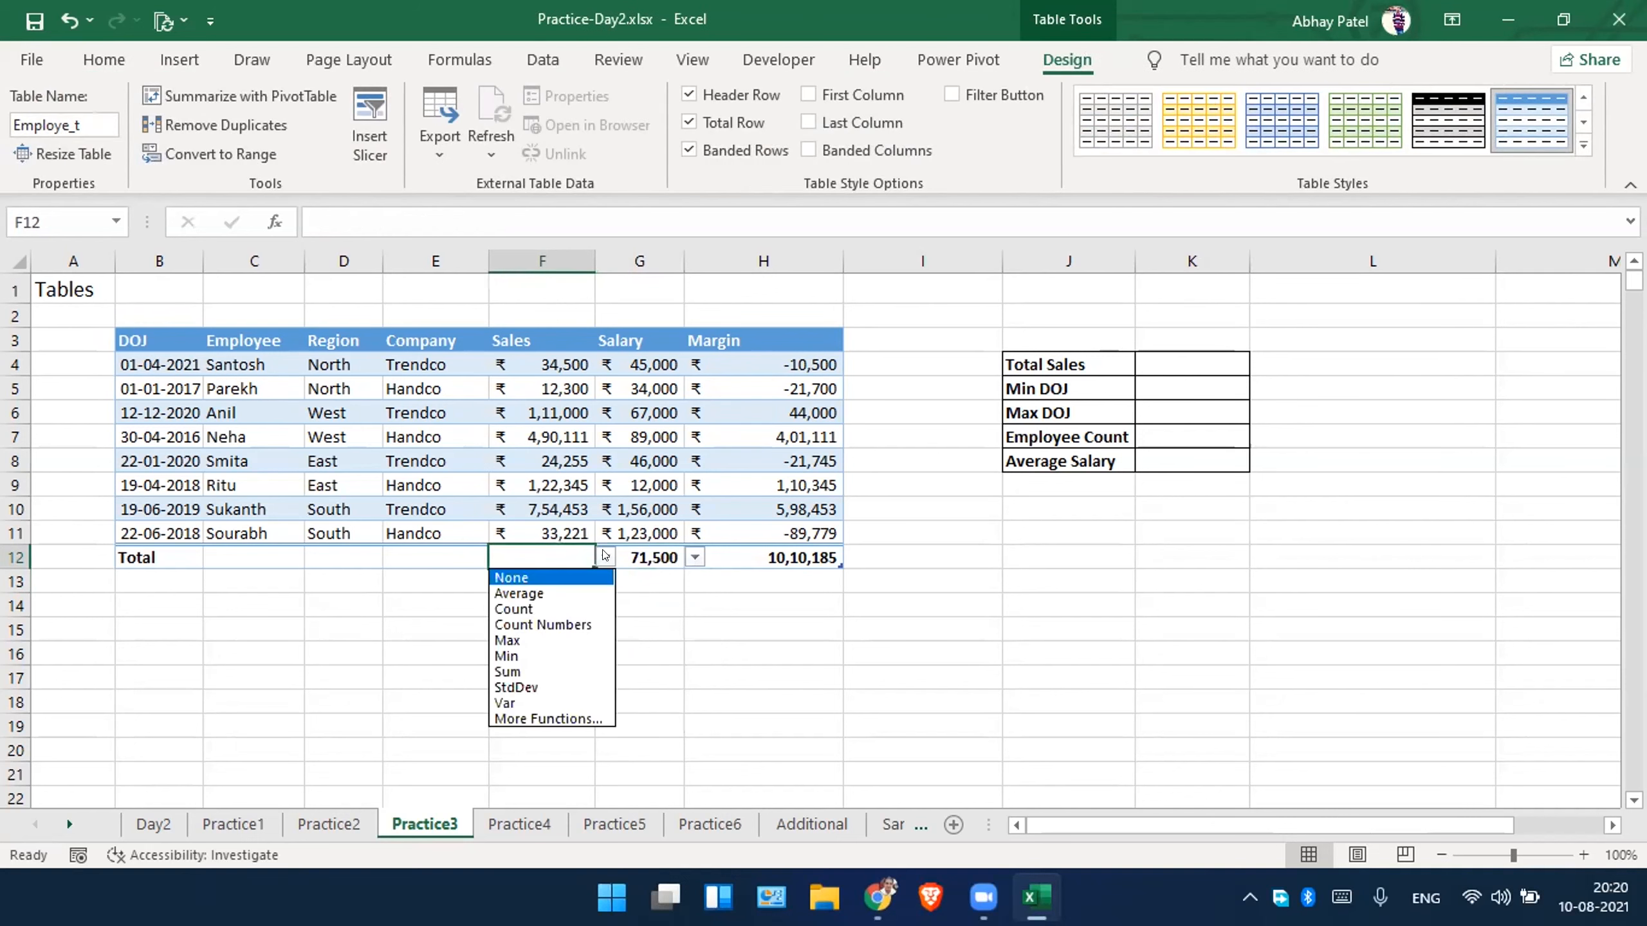
{"action": "left_click", "coordinate": [551, 672]}
{"action": "left_click", "coordinate": [552, 665]}
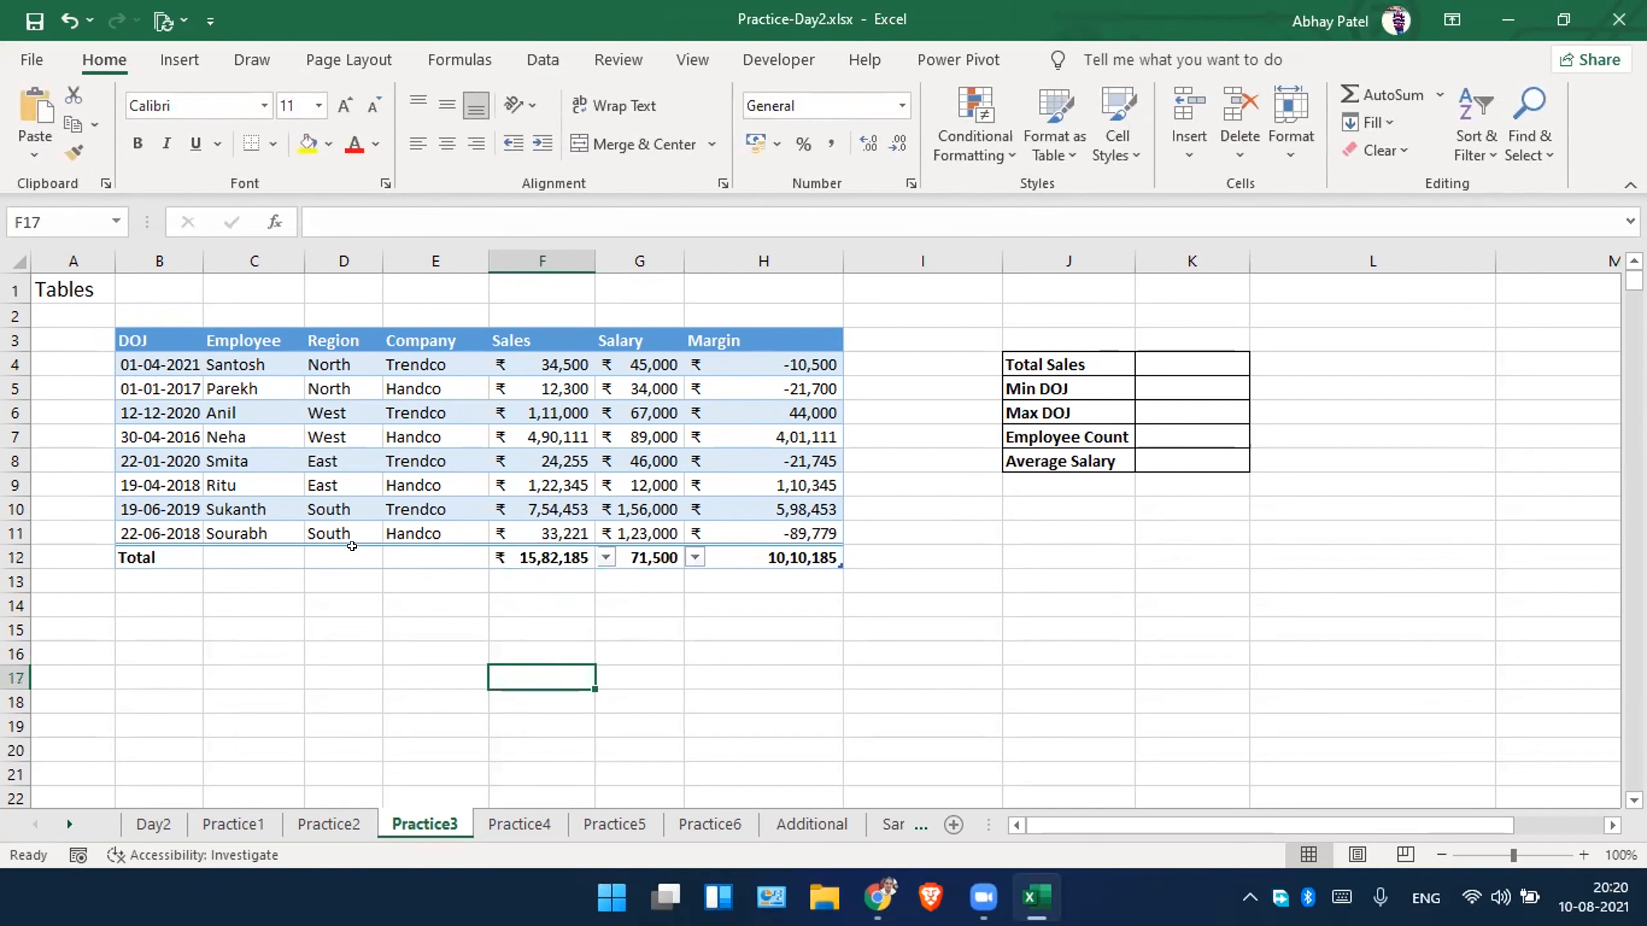
Set the Company column's total-row function in E12 to Count and review the other functions offered.
{"action": "left_click", "coordinate": [415, 552]}
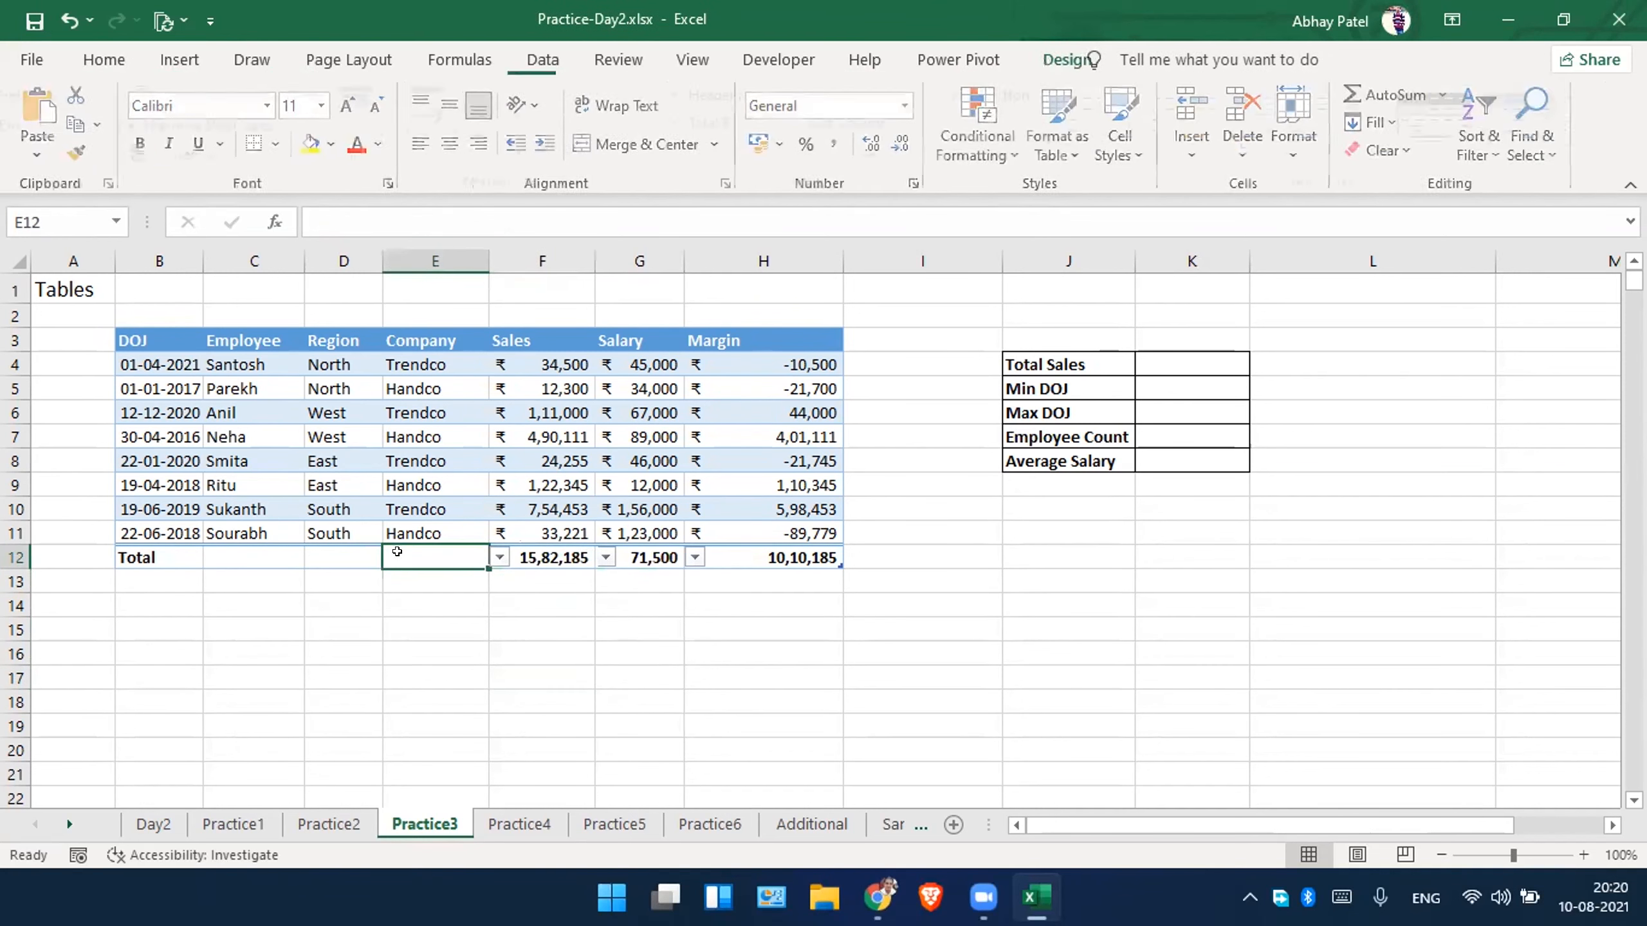
{"action": "left_click", "coordinate": [500, 556]}
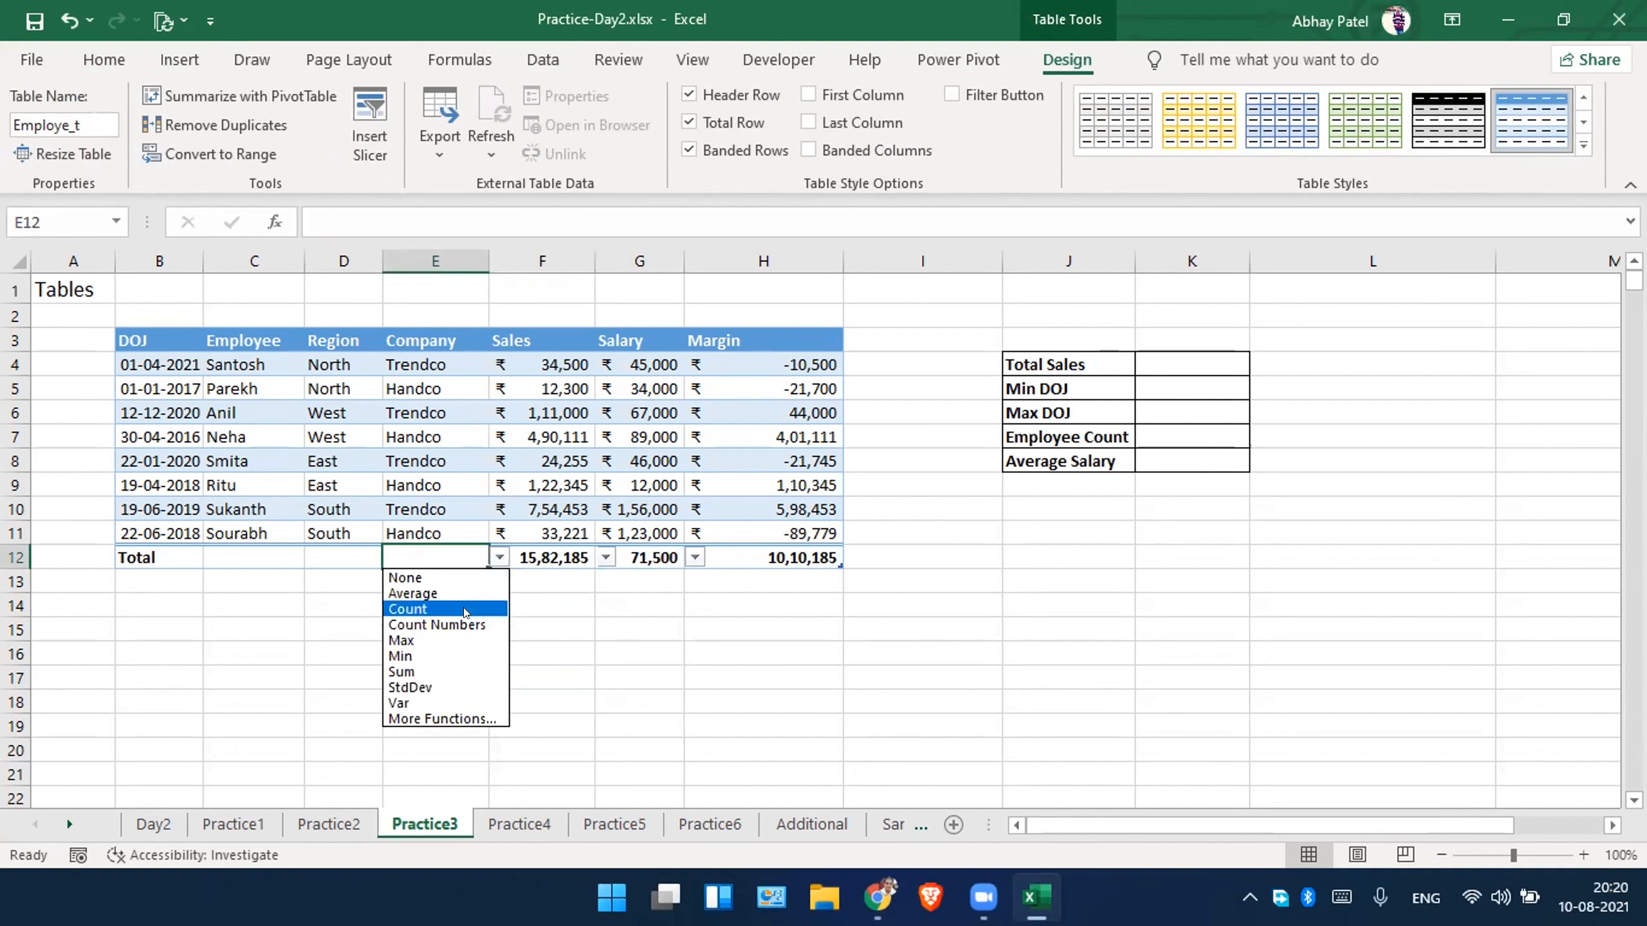
{"action": "left_click", "coordinate": [447, 609]}
{"action": "left_click", "coordinate": [525, 604]}
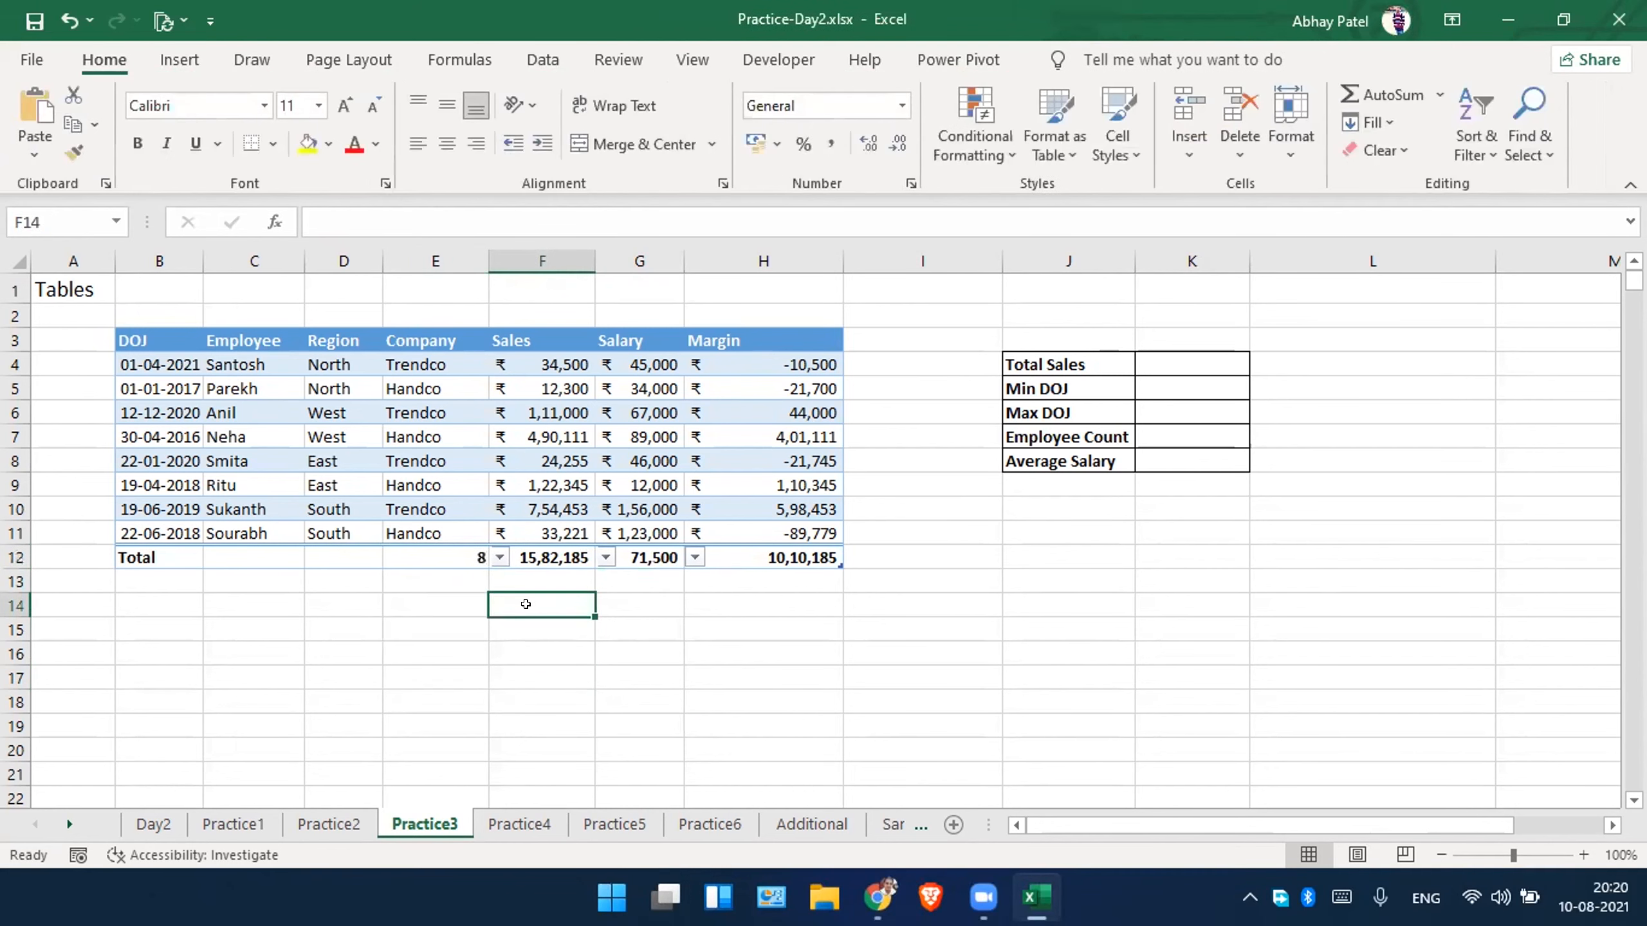
{"action": "left_click", "coordinate": [491, 551]}
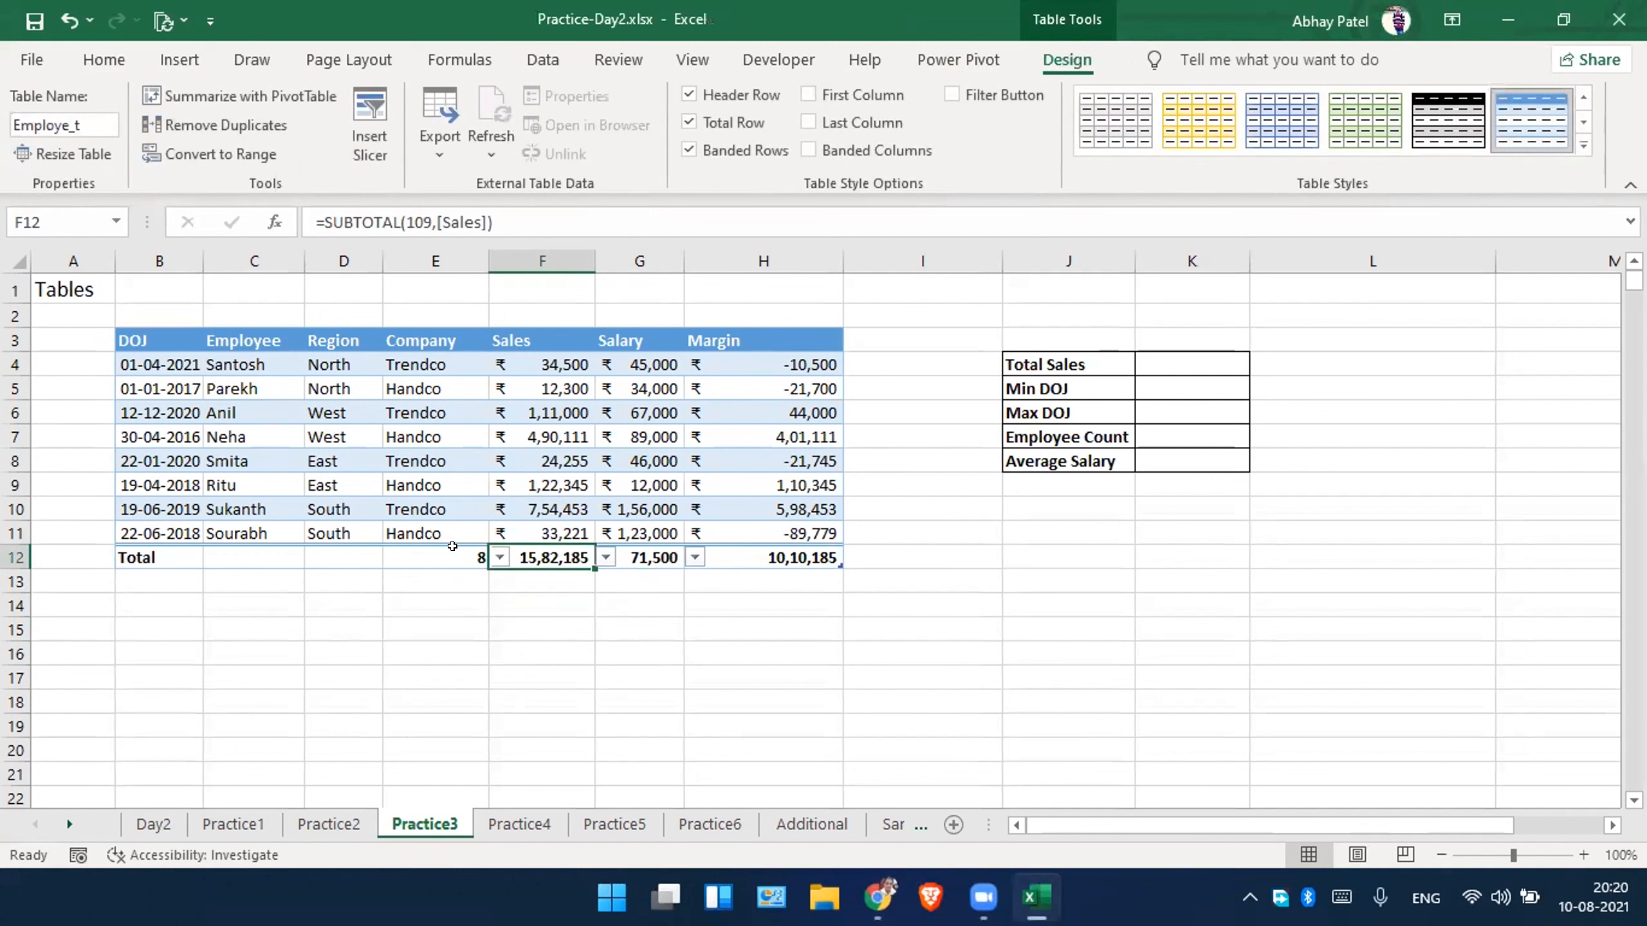
{"action": "left_click", "coordinate": [484, 551]}
{"action": "left_click", "coordinate": [499, 556]}
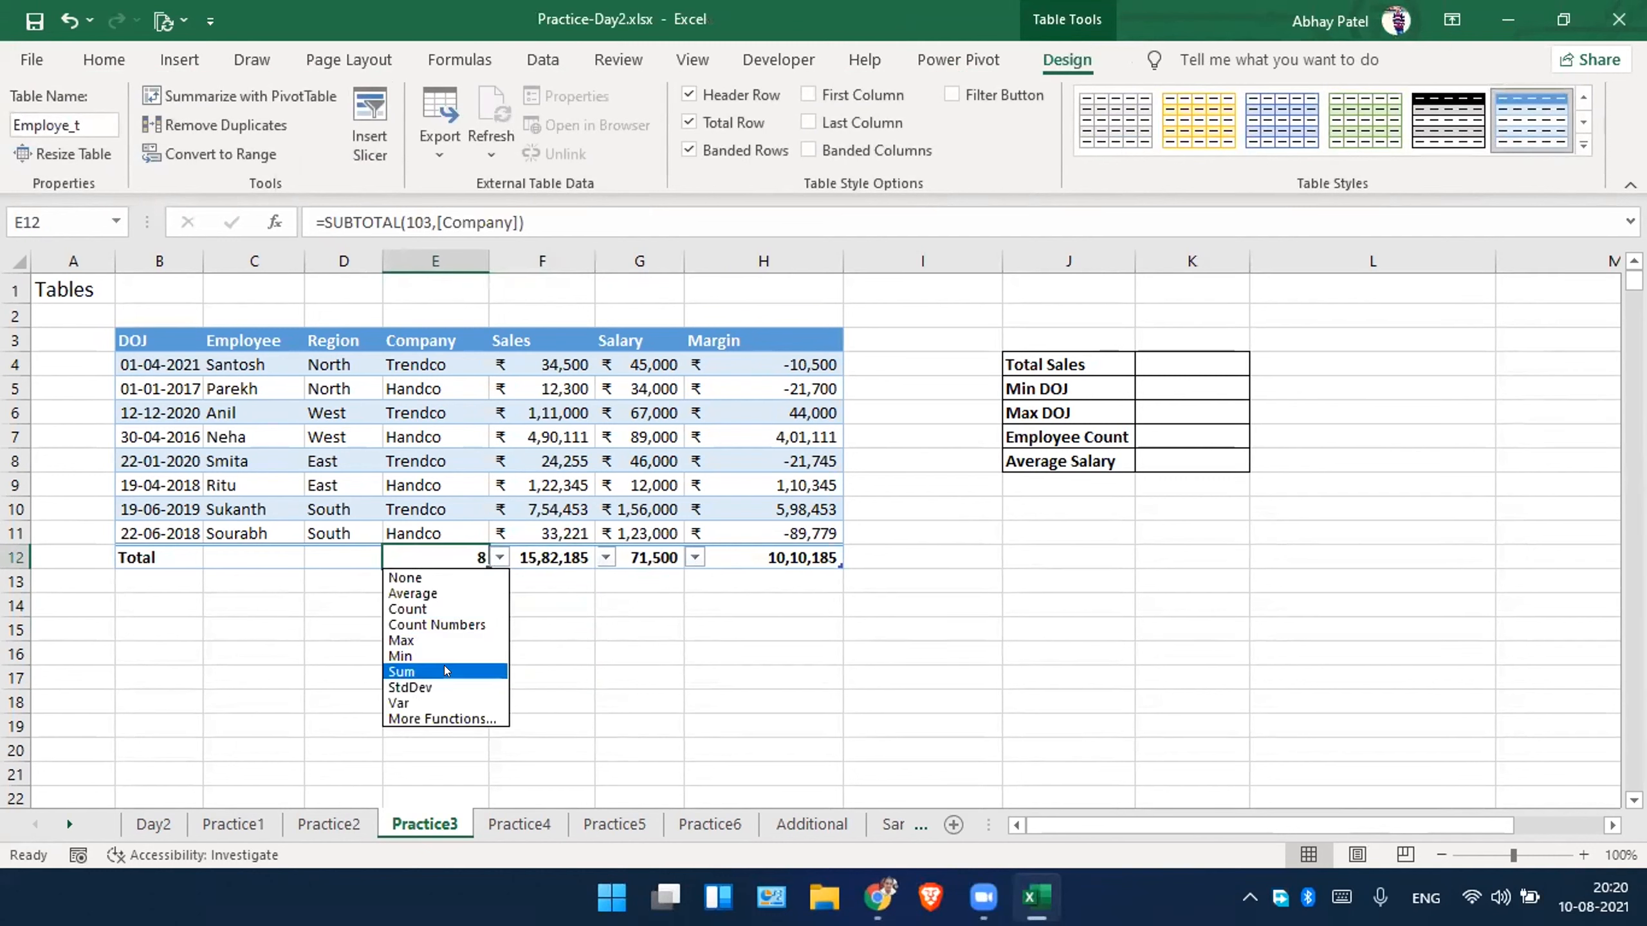
{"action": "left_click", "coordinate": [316, 630]}
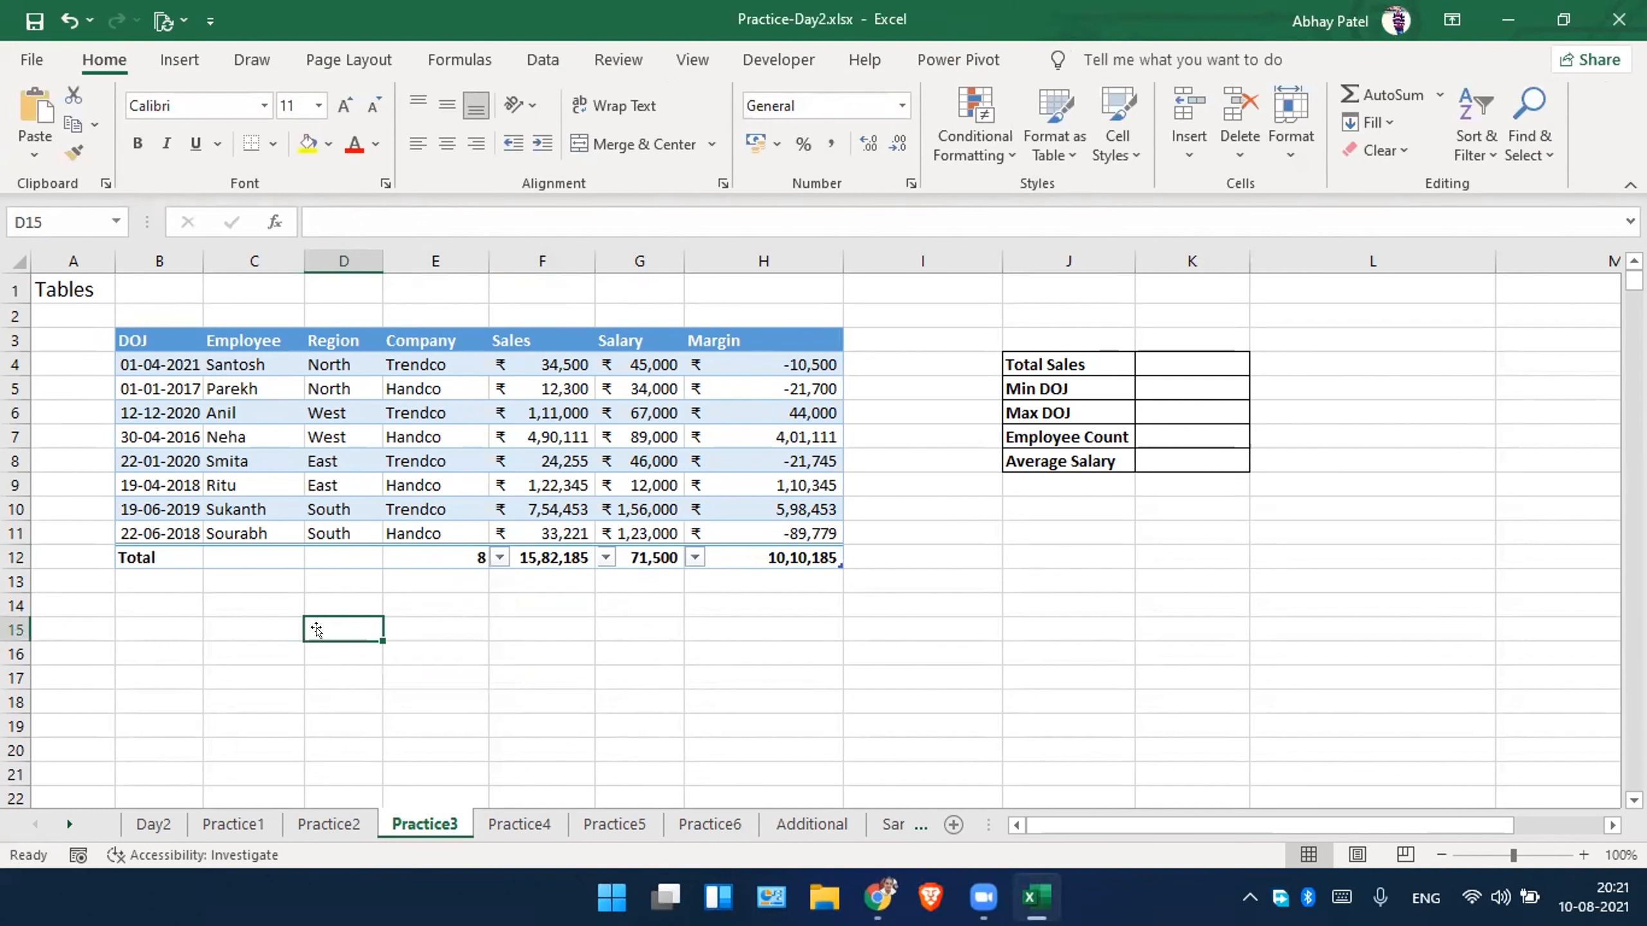
Apply the table style with a black header and grey banded rows to the employee table.
{"action": "left_click", "coordinate": [350, 458]}
{"action": "left_click", "coordinate": [1067, 59]}
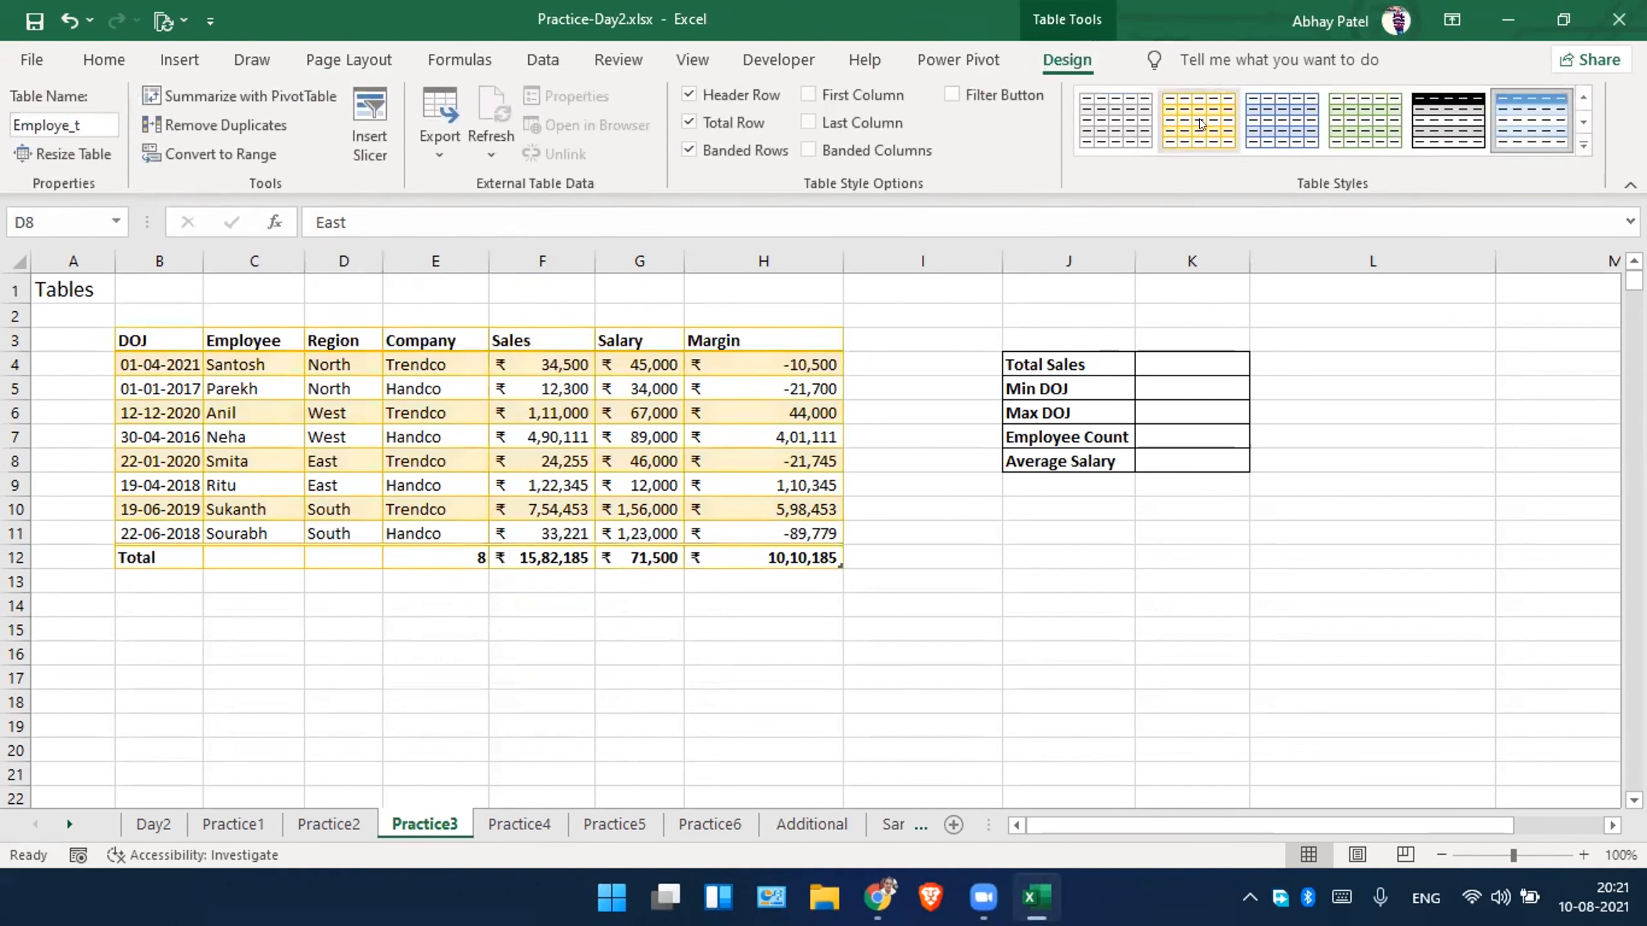
{"action": "left_click", "coordinate": [1449, 122]}
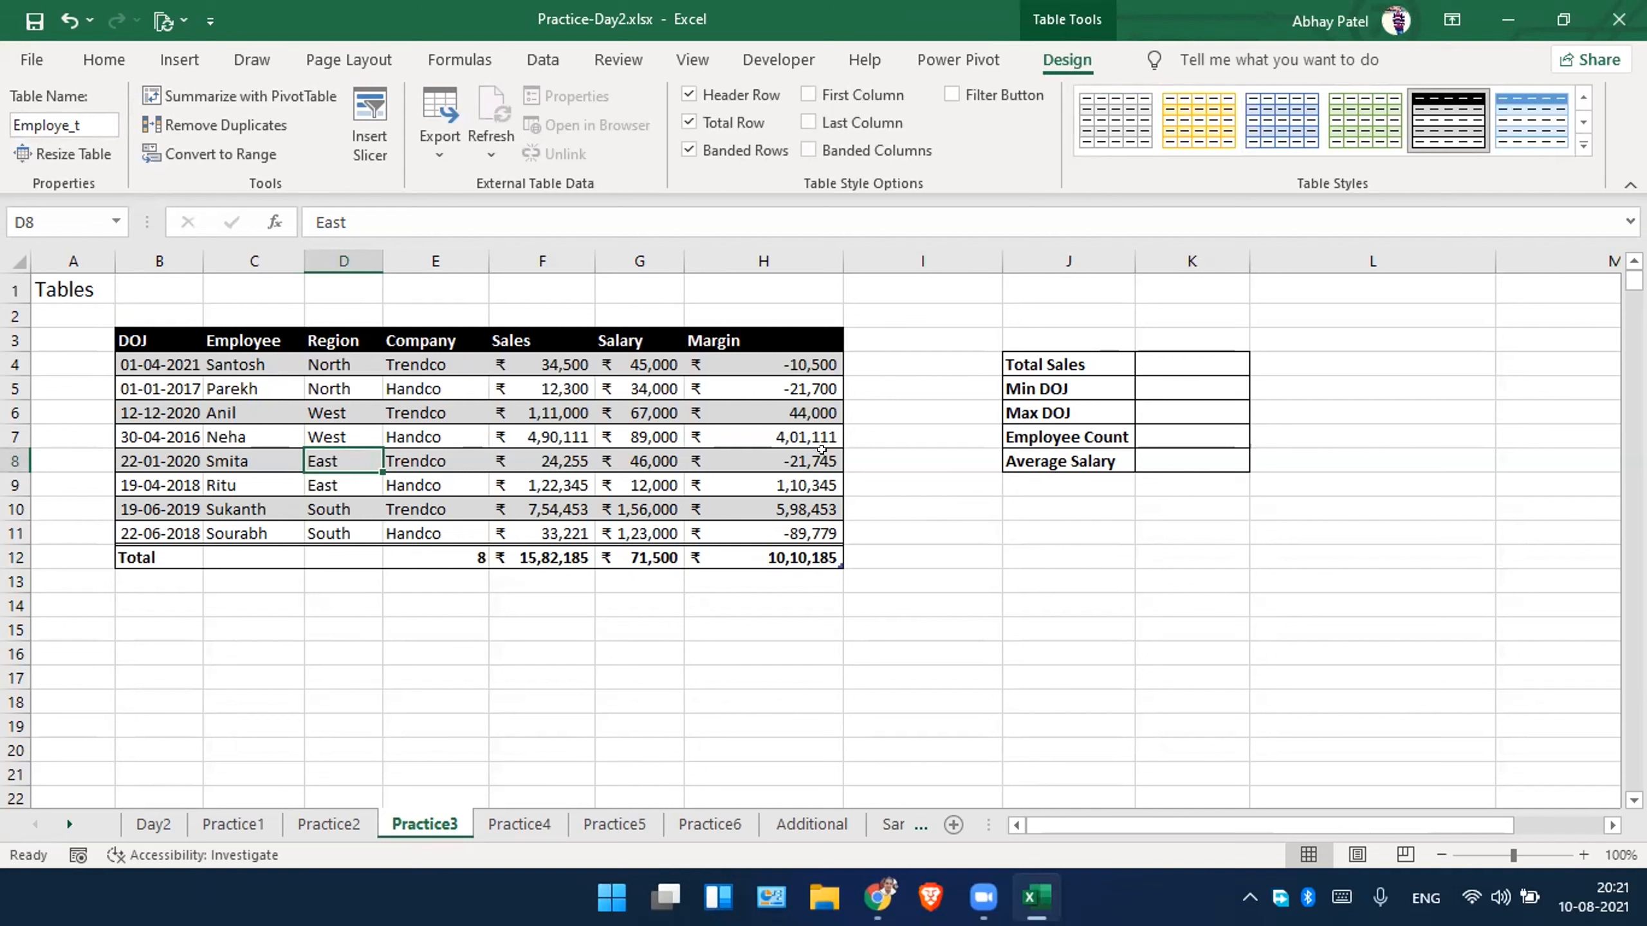
Start a SUM formula in K4 beside Total Sales that references the Employe_t table.
{"action": "left_click", "coordinate": [1073, 361]}
{"action": "left_click_drag", "start_coordinate": [1142, 393], "coordinate": [1181, 454]}
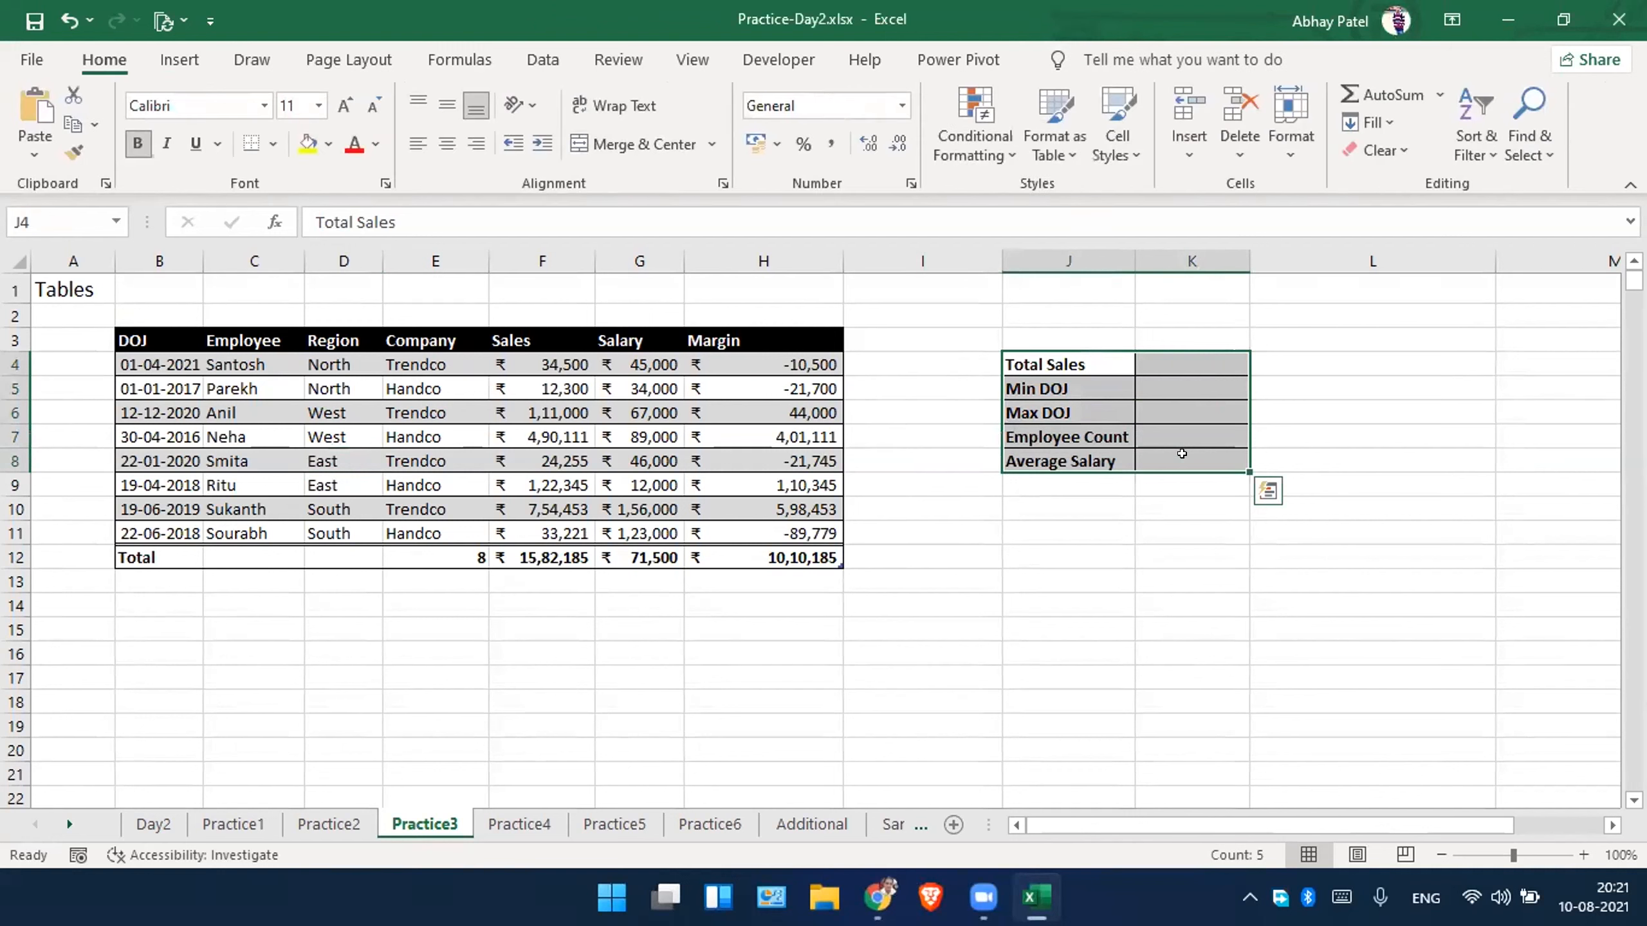
{"action": "left_click", "coordinate": [1168, 379]}
{"action": "left_click", "coordinate": [1161, 356]}
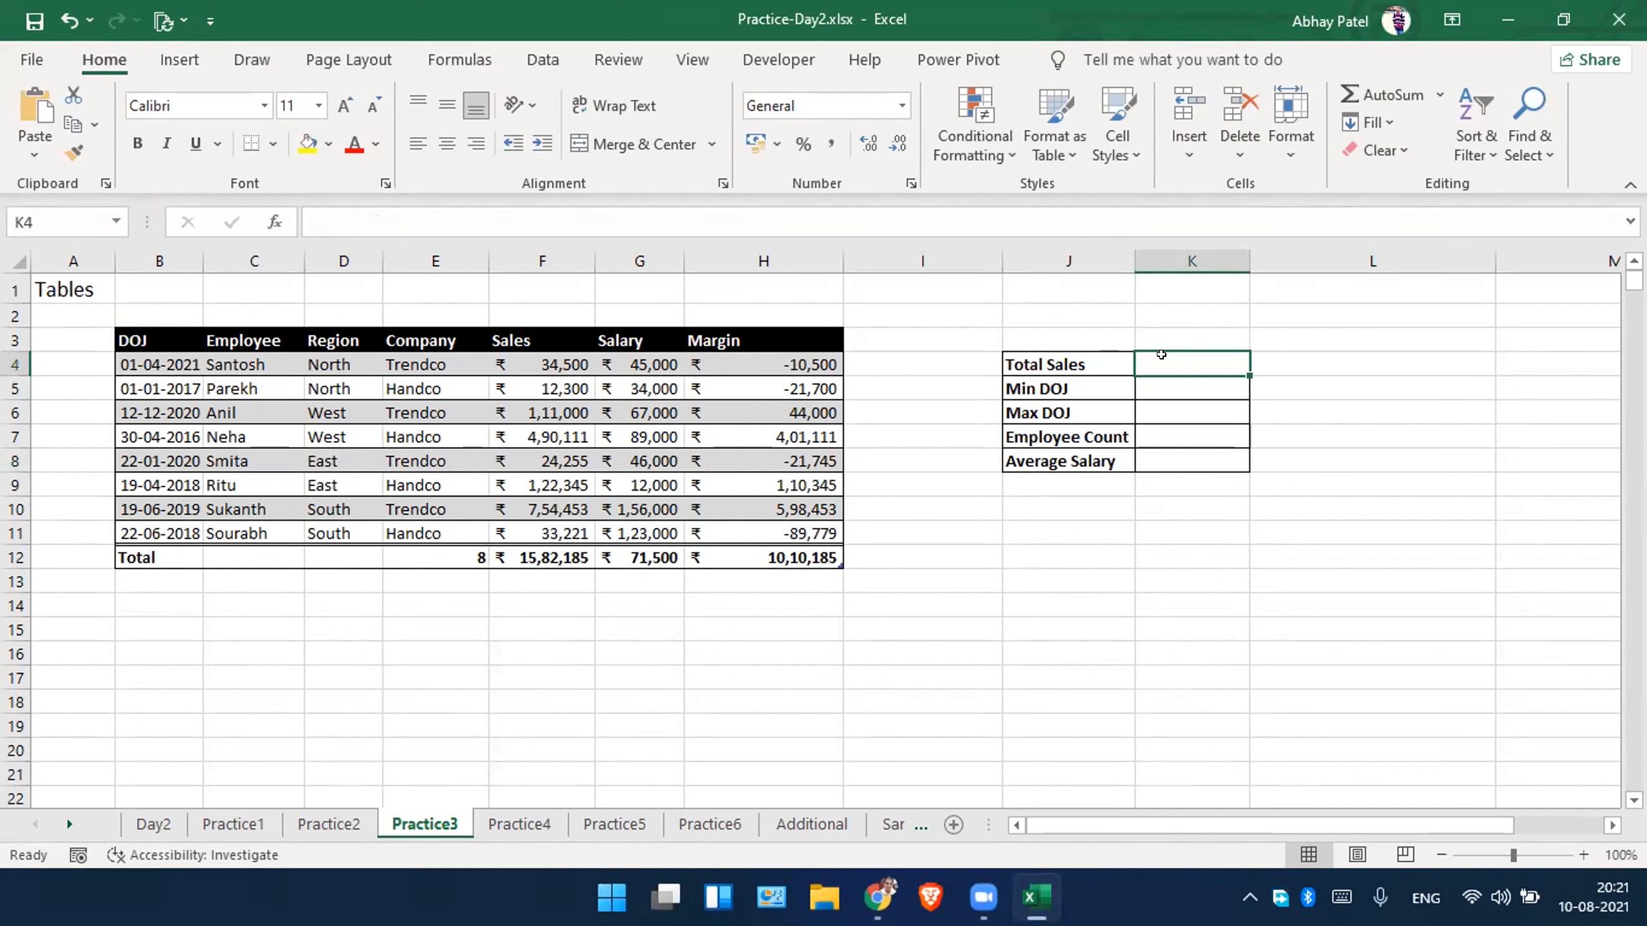
{"action": "type", "text": "=sum"}
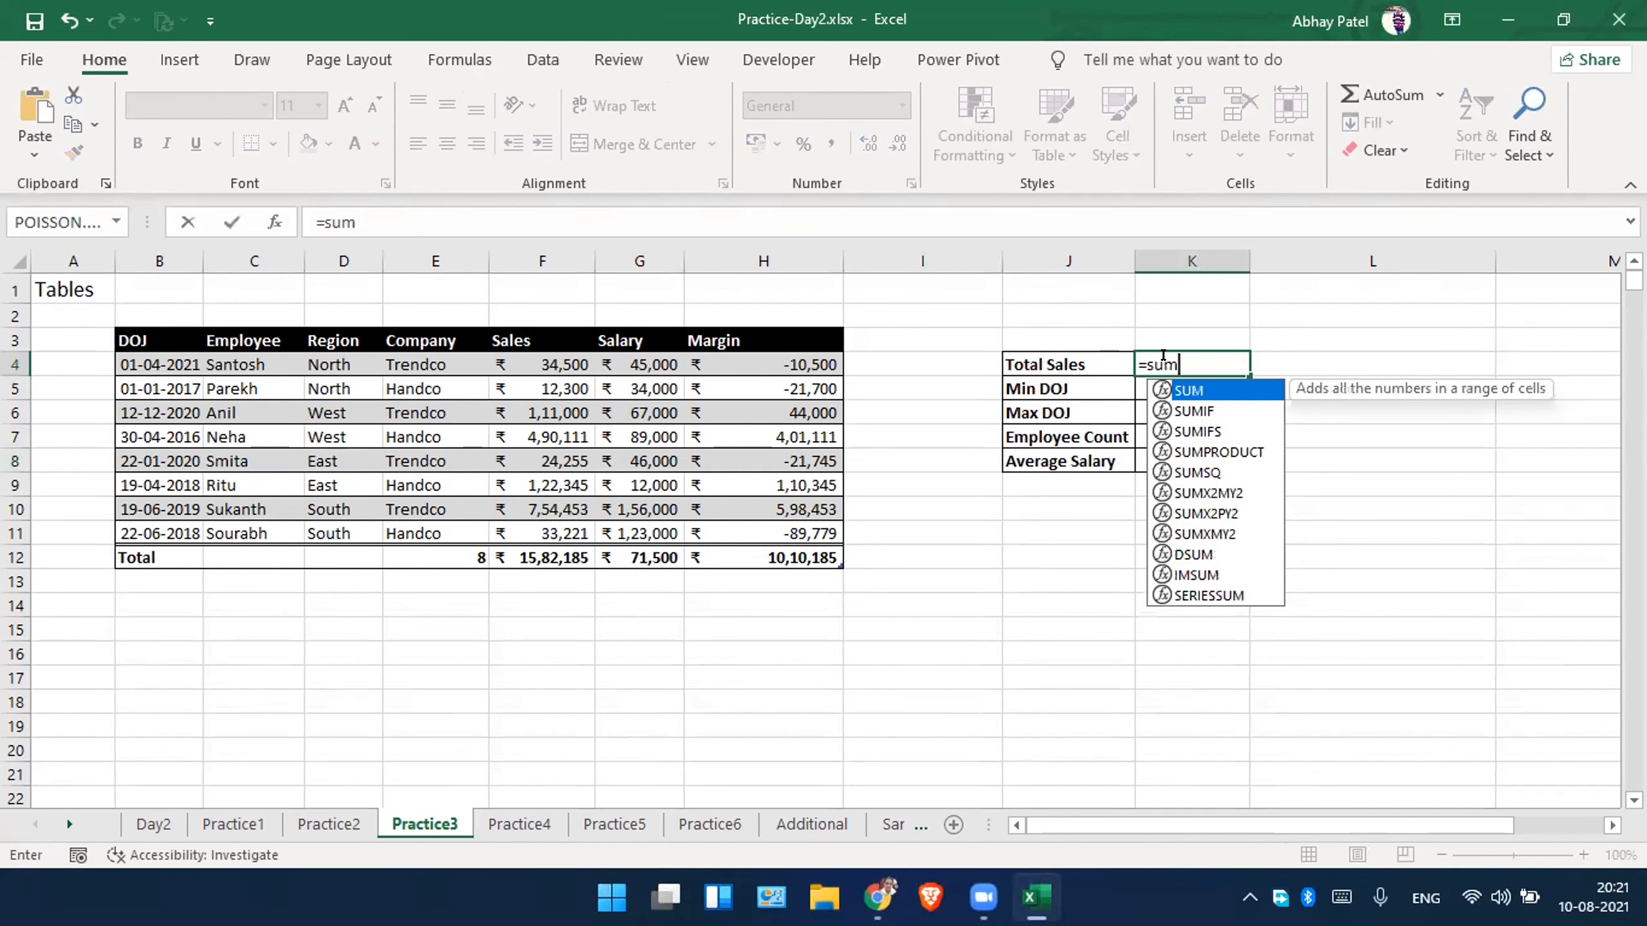
{"action": "key", "text": "Tab"}
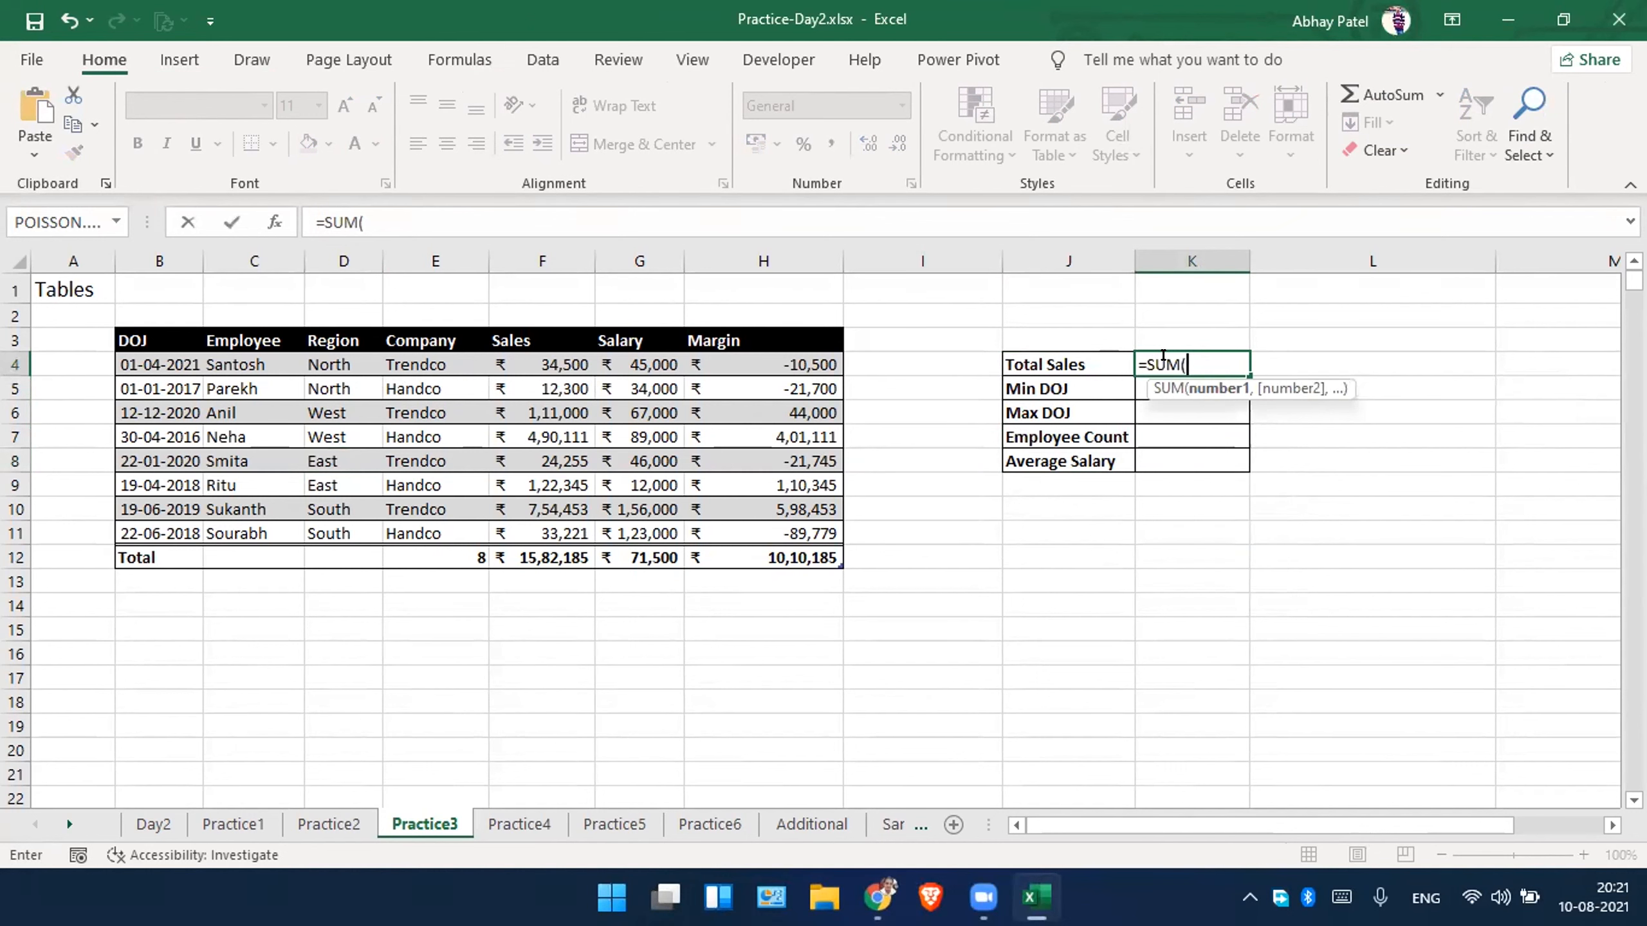
{"action": "type", "text": "s"}
{"action": "key", "text": "BackSpace"}
{"action": "type", "text": "emp"}
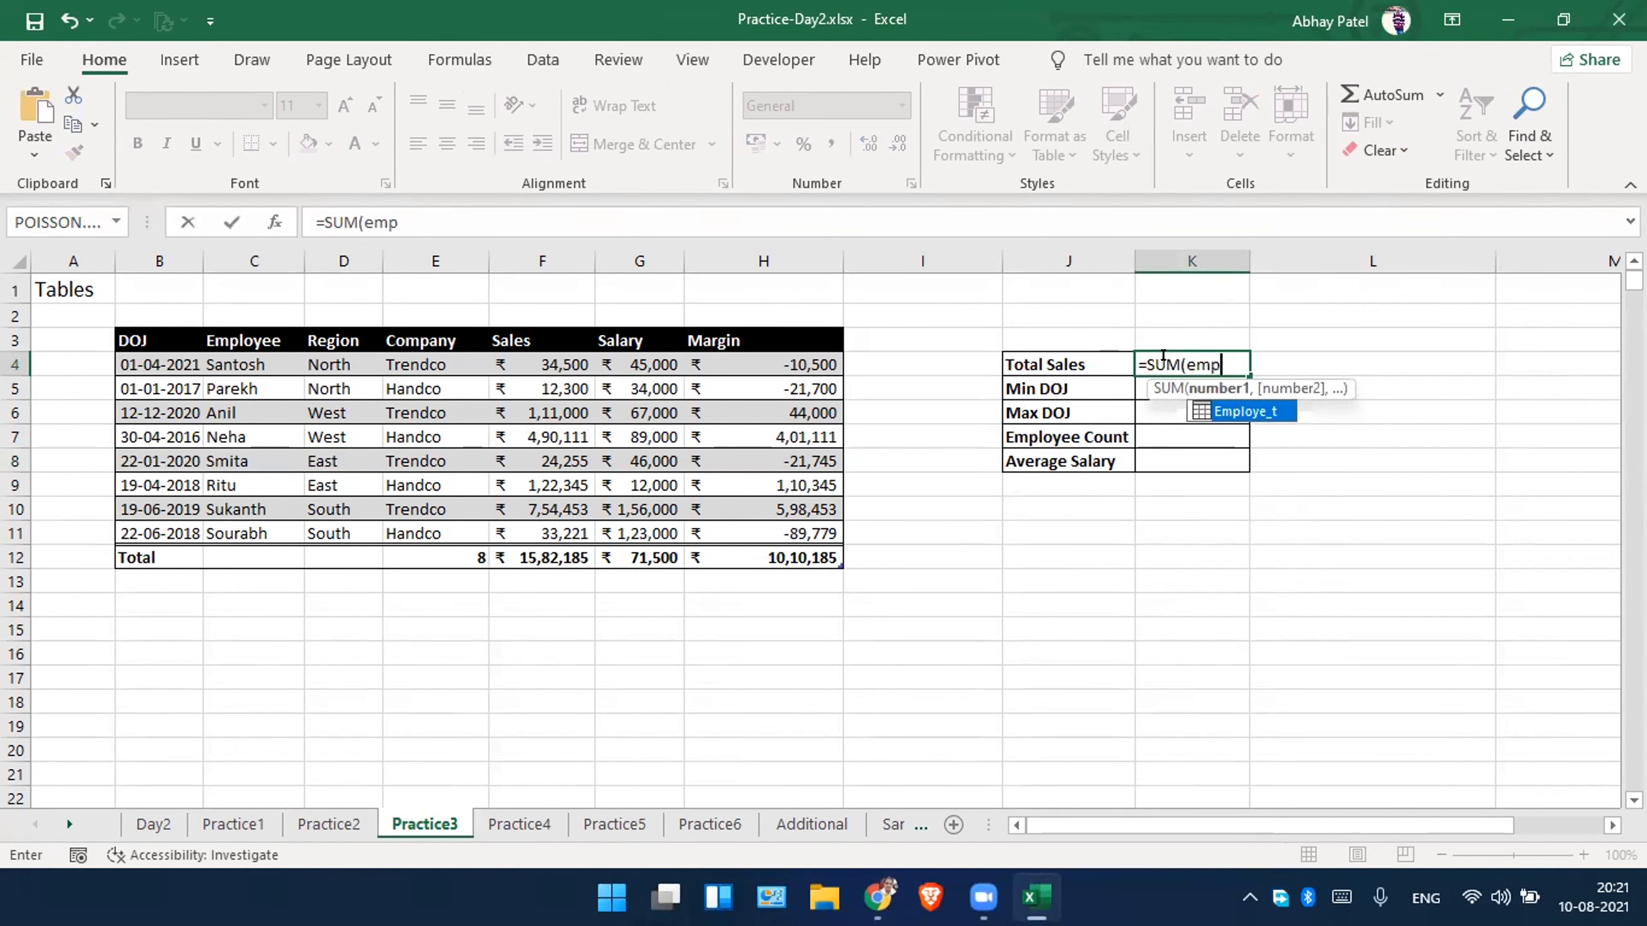
{"action": "double_click", "coordinate": [1258, 412]}
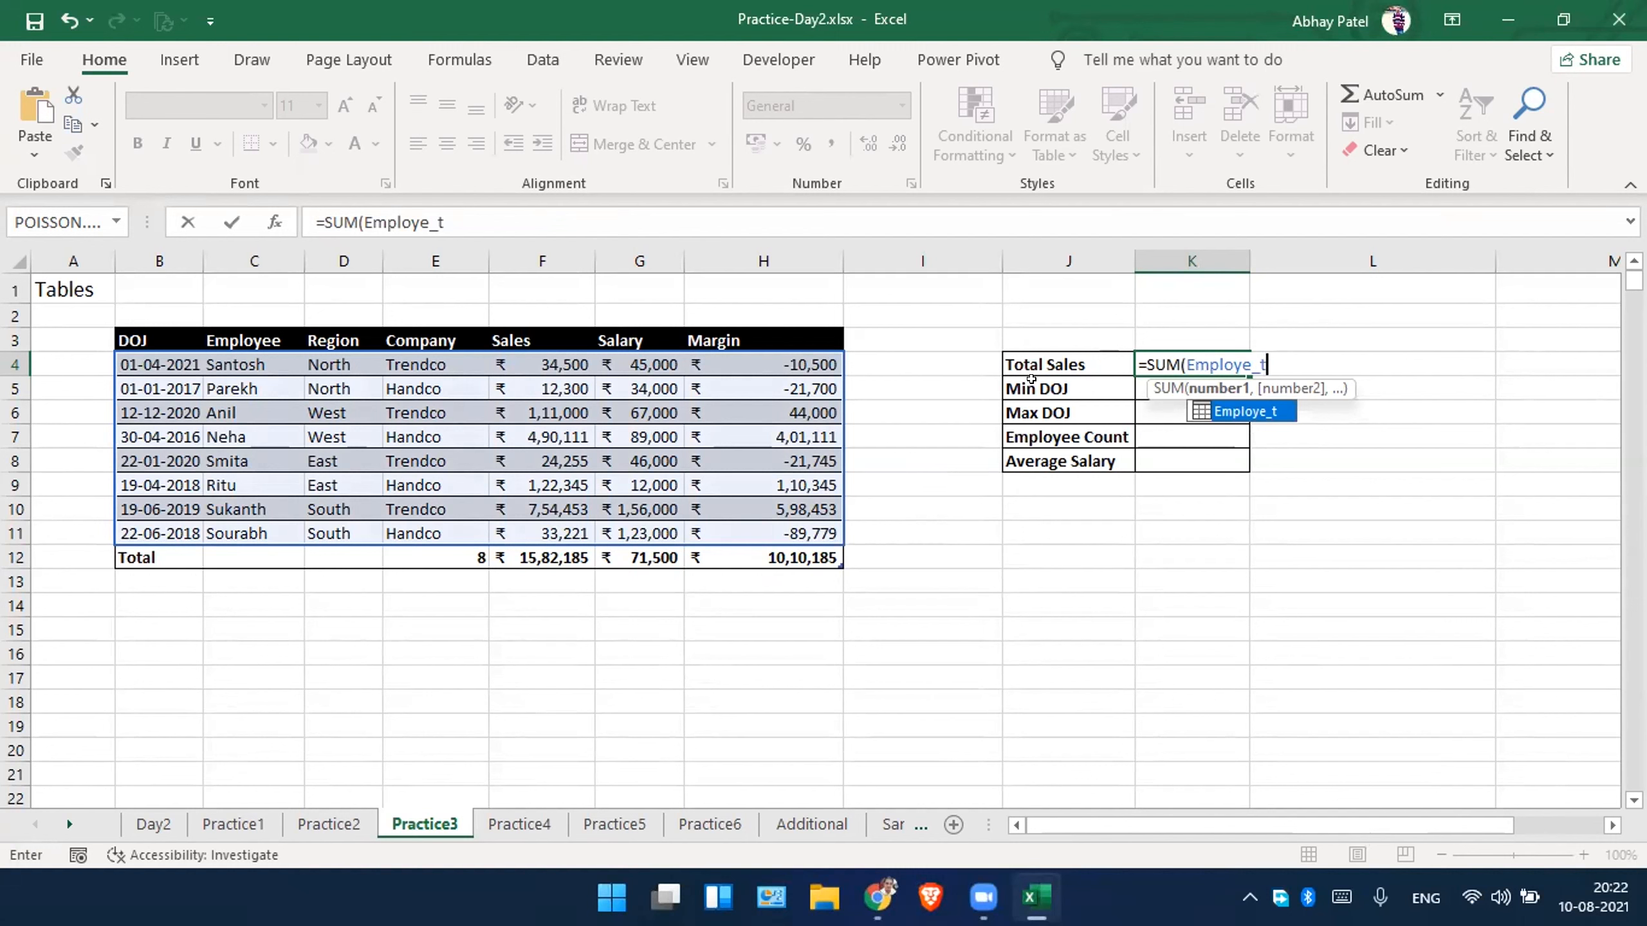
Complete the K4 formula with the table's Sales column as =SUM(Employe_t[Sales]).
{"action": "type", "text": "["}
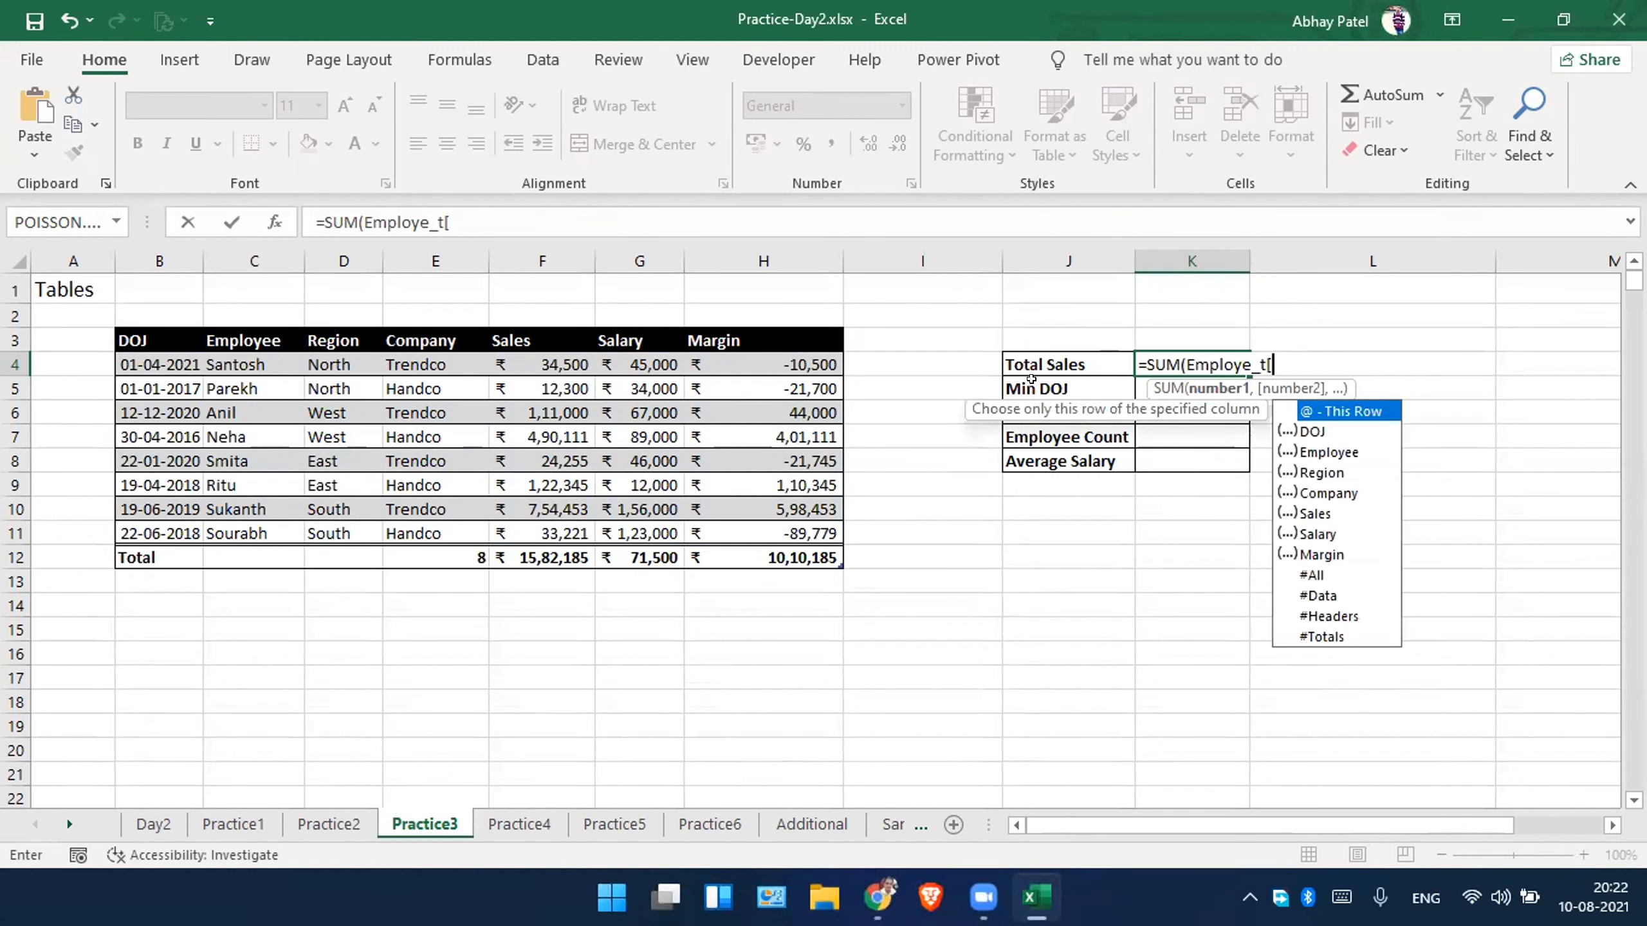
{"action": "key", "text": "Down"}
{"action": "key", "text": "Down"}
{"action": "key", "text": "Down"}
{"action": "key", "text": "Down"}
{"action": "key", "text": "Down"}
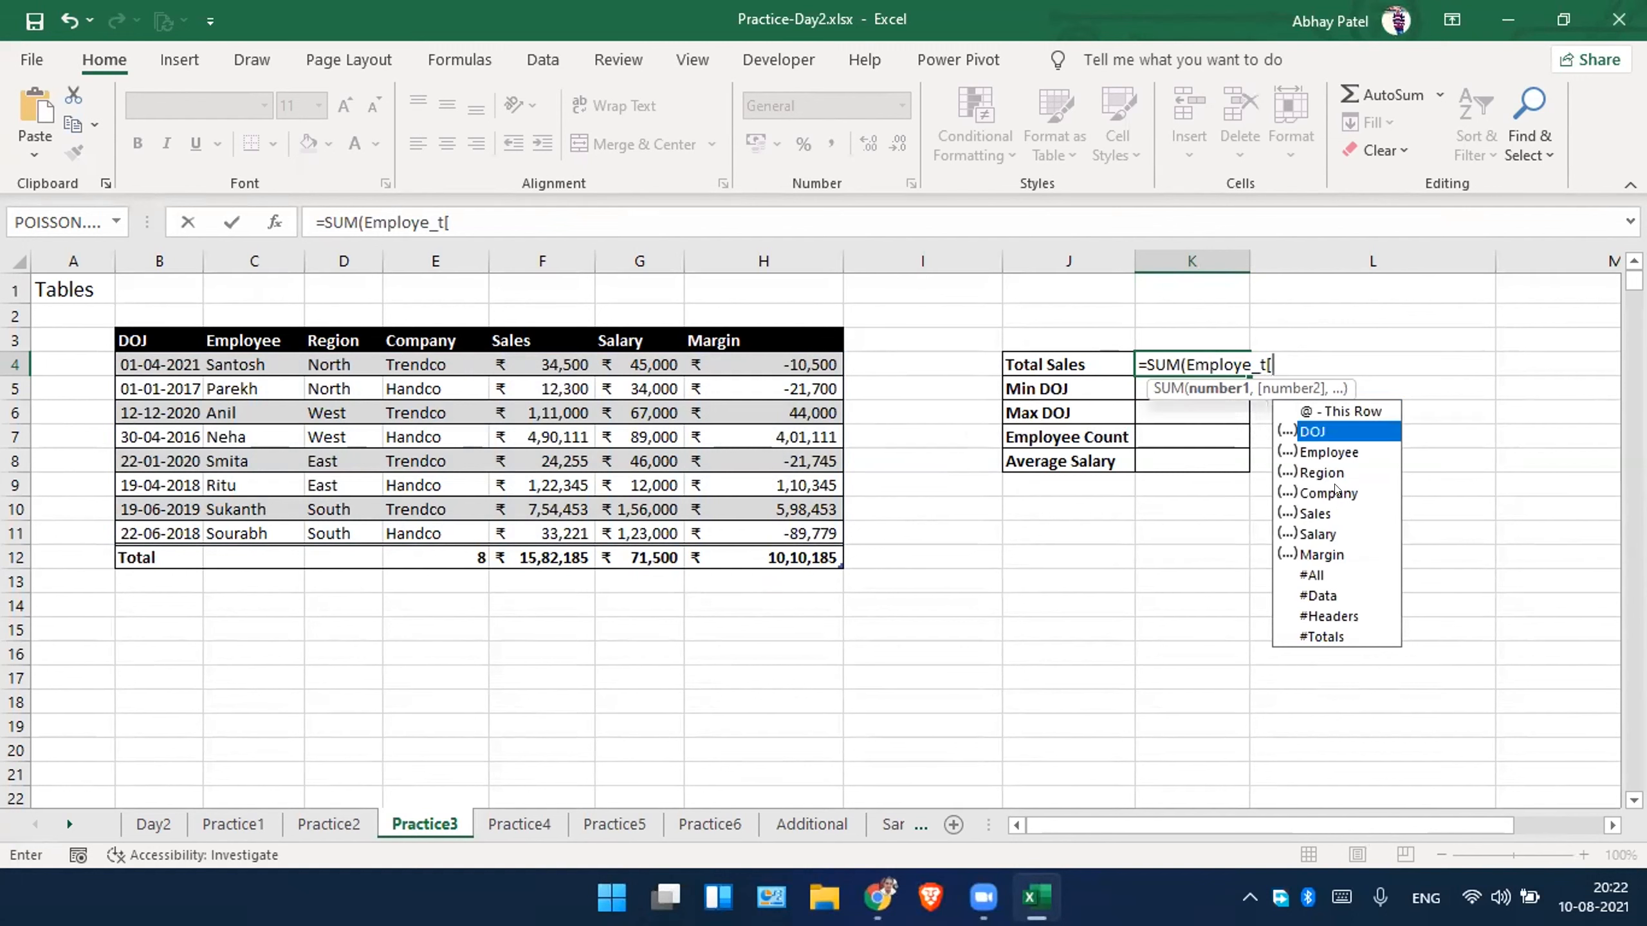
{"action": "key", "text": "Down"}
{"action": "key", "text": "Down"}
{"action": "key", "text": "Down"}
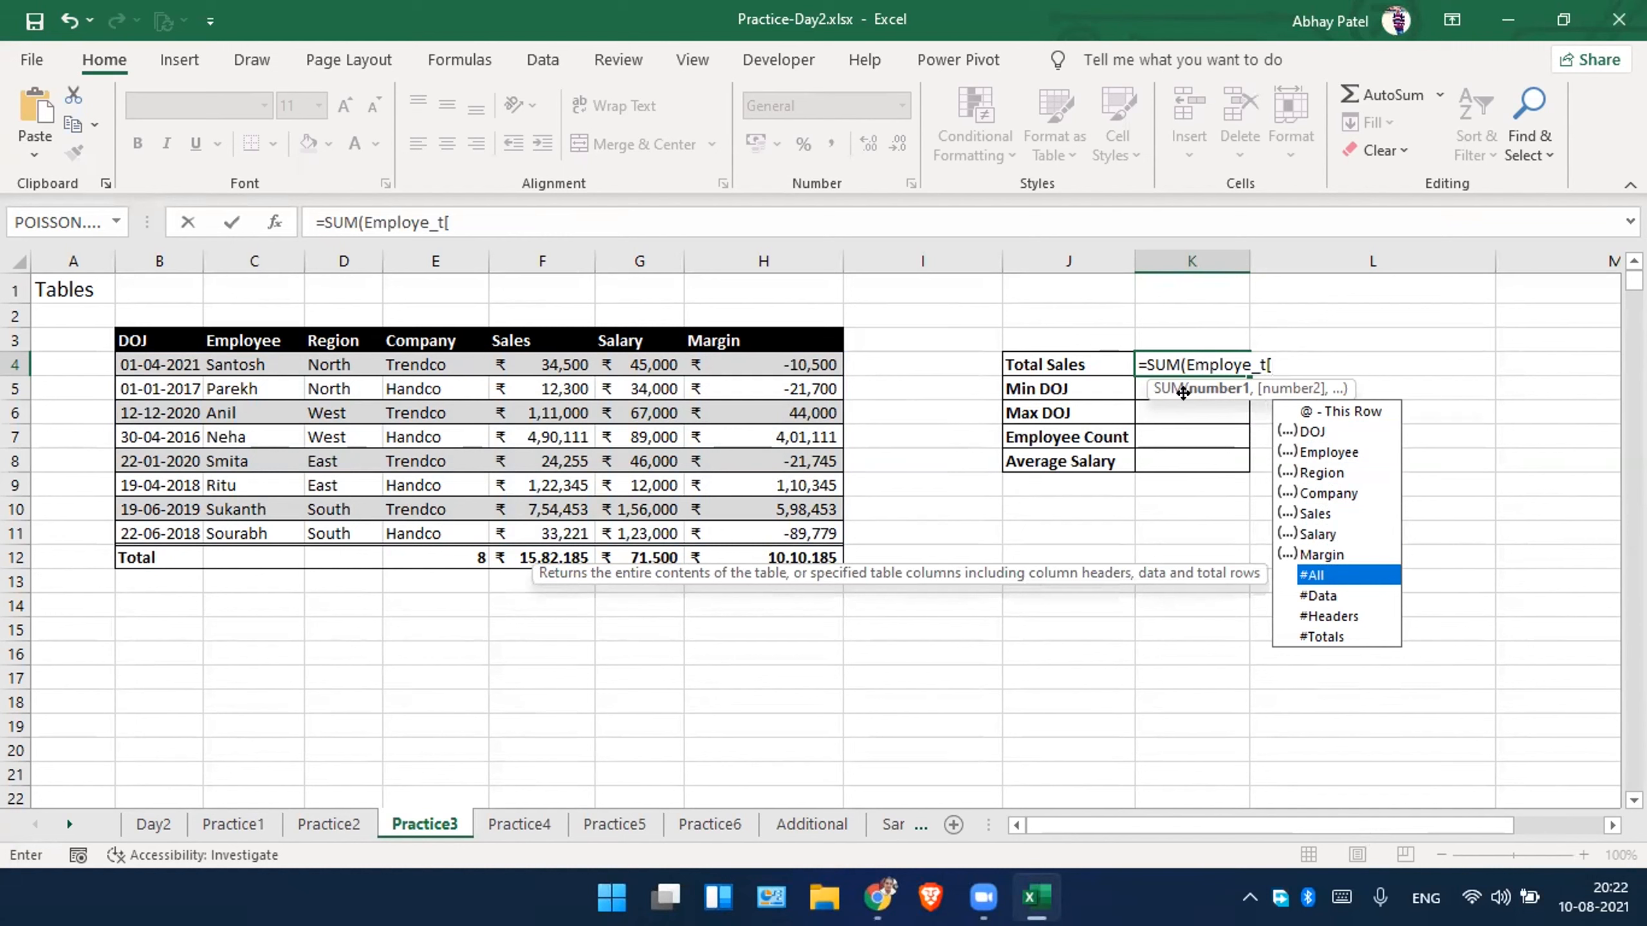
{"action": "key", "text": "Down"}
{"action": "key", "text": "Down"}
{"action": "key", "text": "Down"}
{"action": "key", "text": "Up"}
{"action": "key", "text": "Up"}
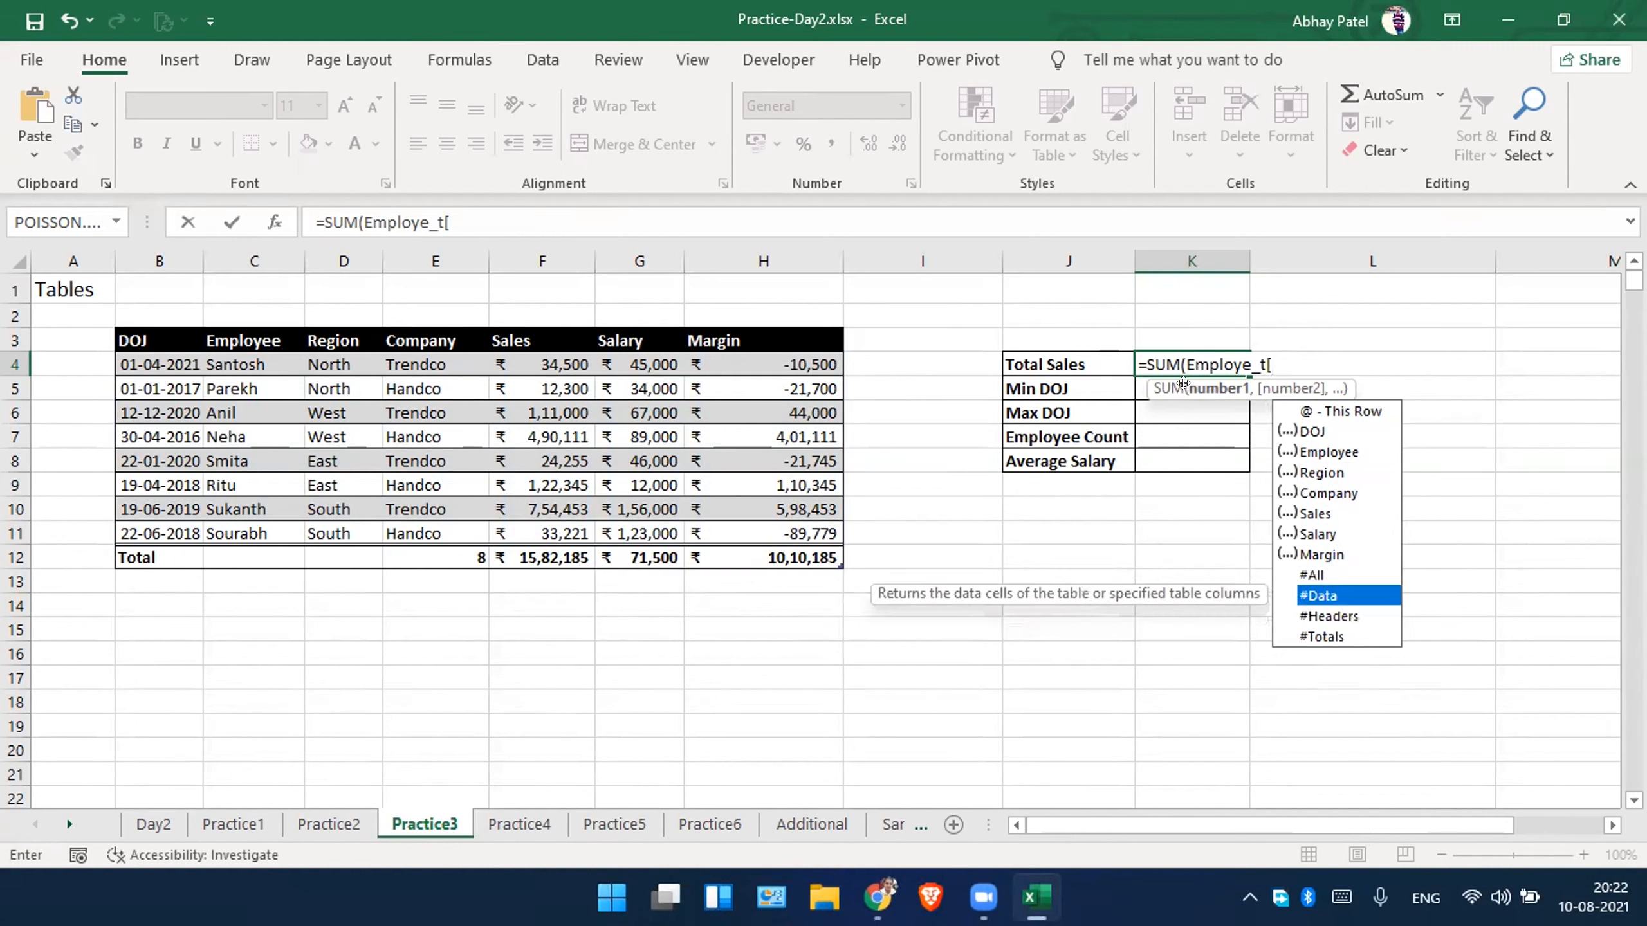
{"action": "key", "text": "Up"}
{"action": "key", "text": "Up"}
{"action": "key", "text": "Up"}
{"action": "key", "text": "Up"}
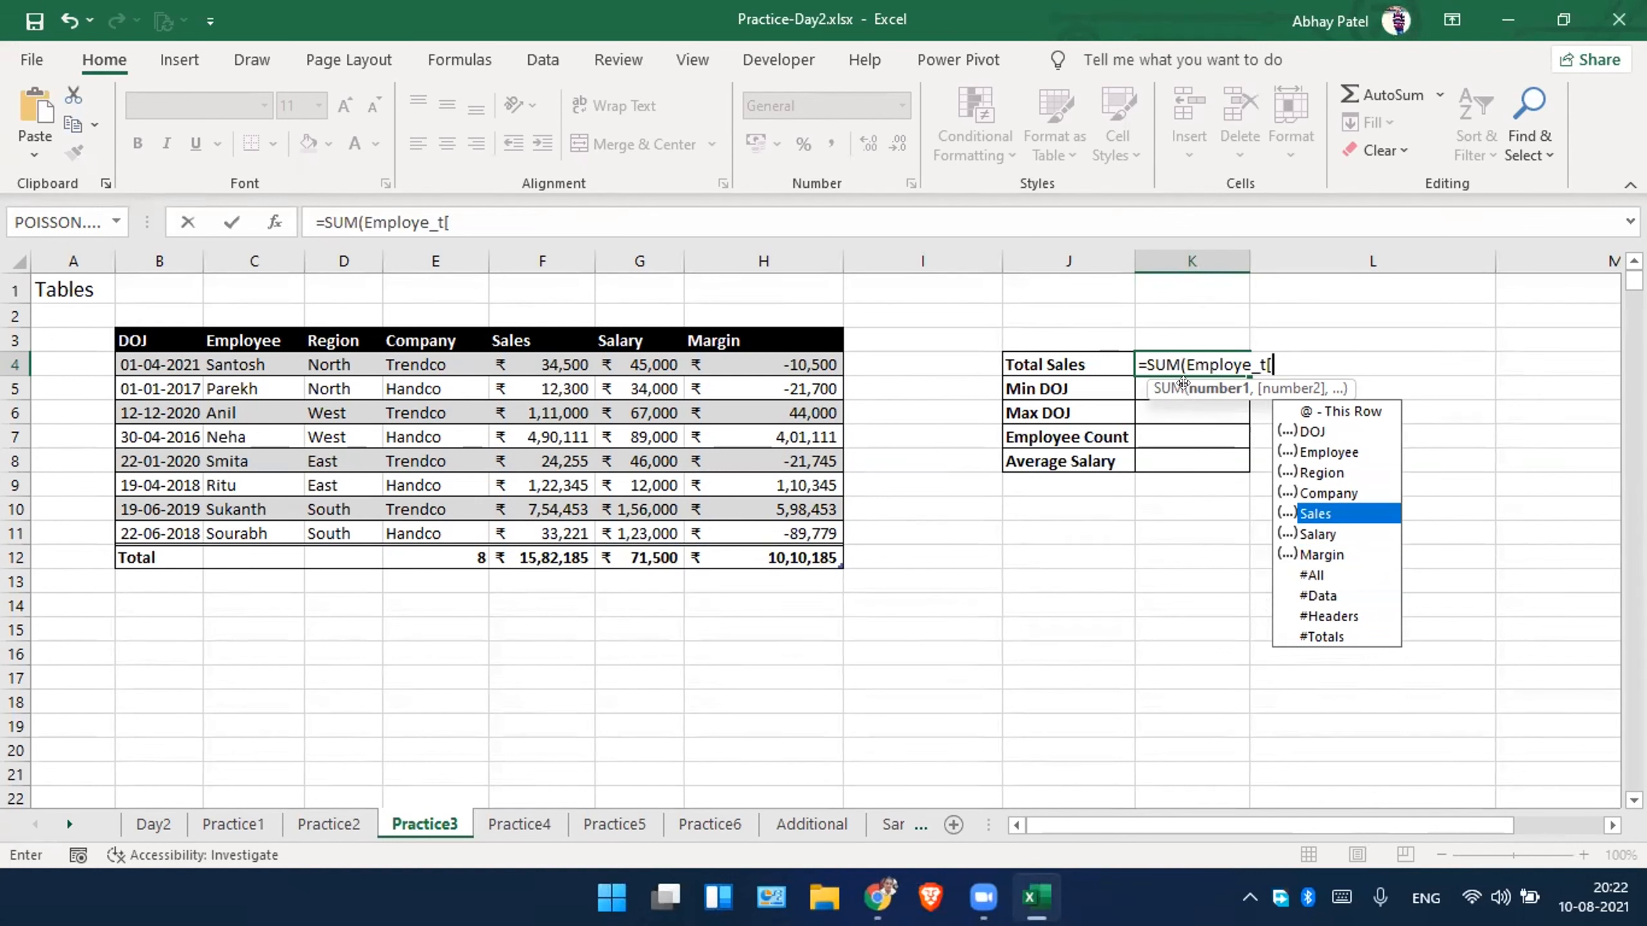
{"action": "key", "text": "Tab"}
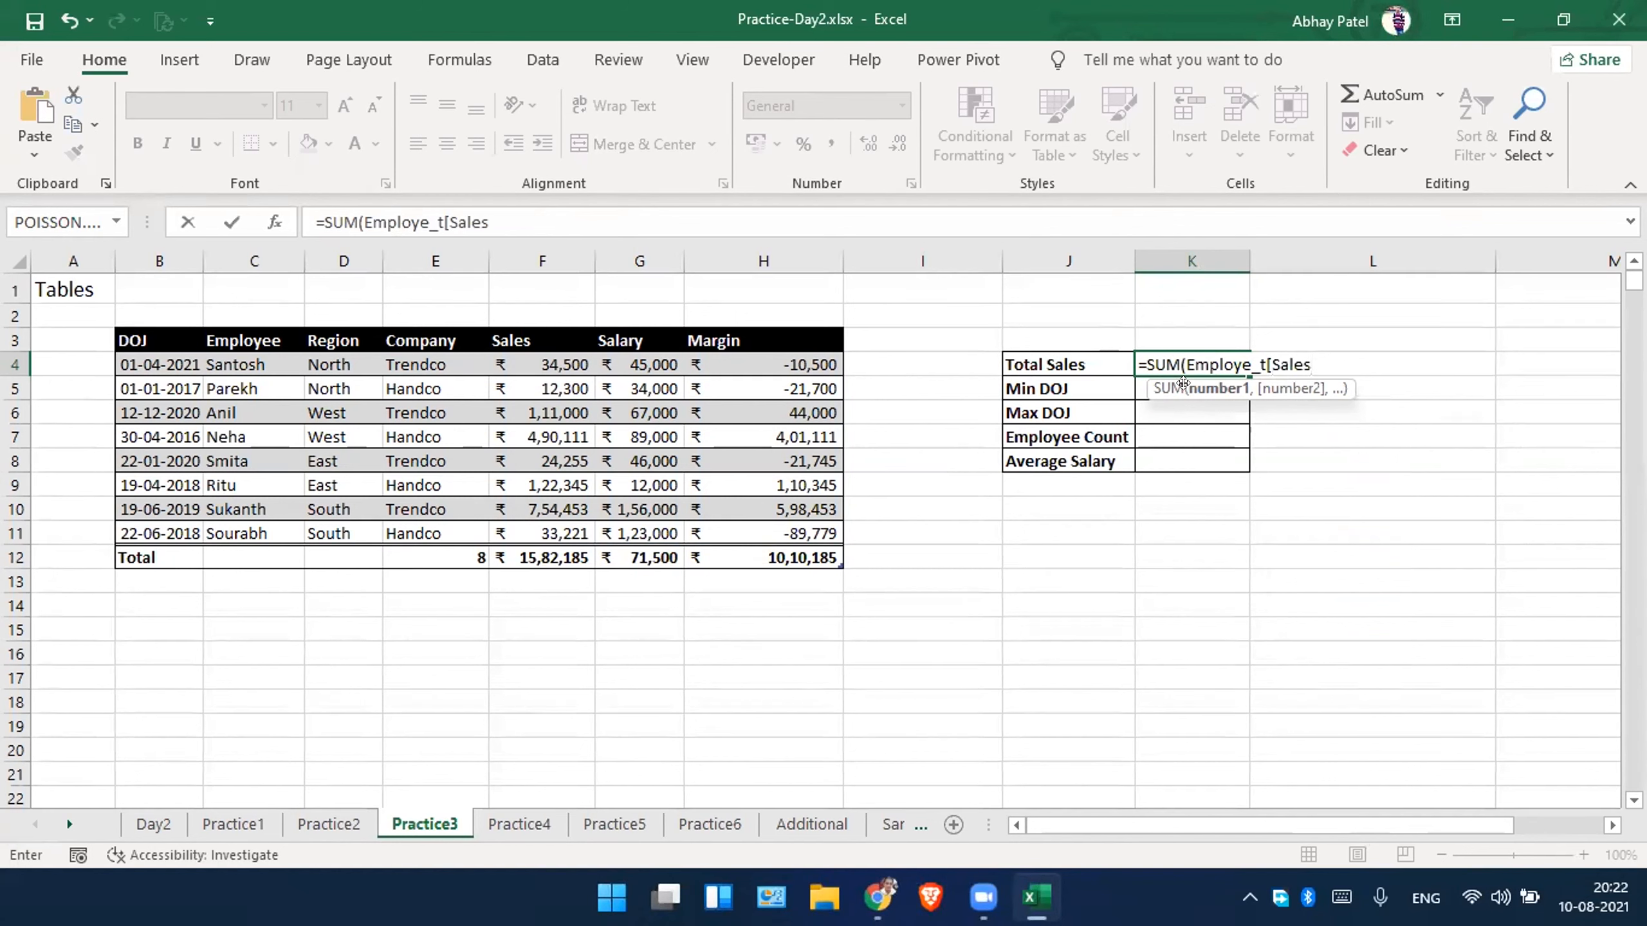
{"action": "type", "text": "]"}
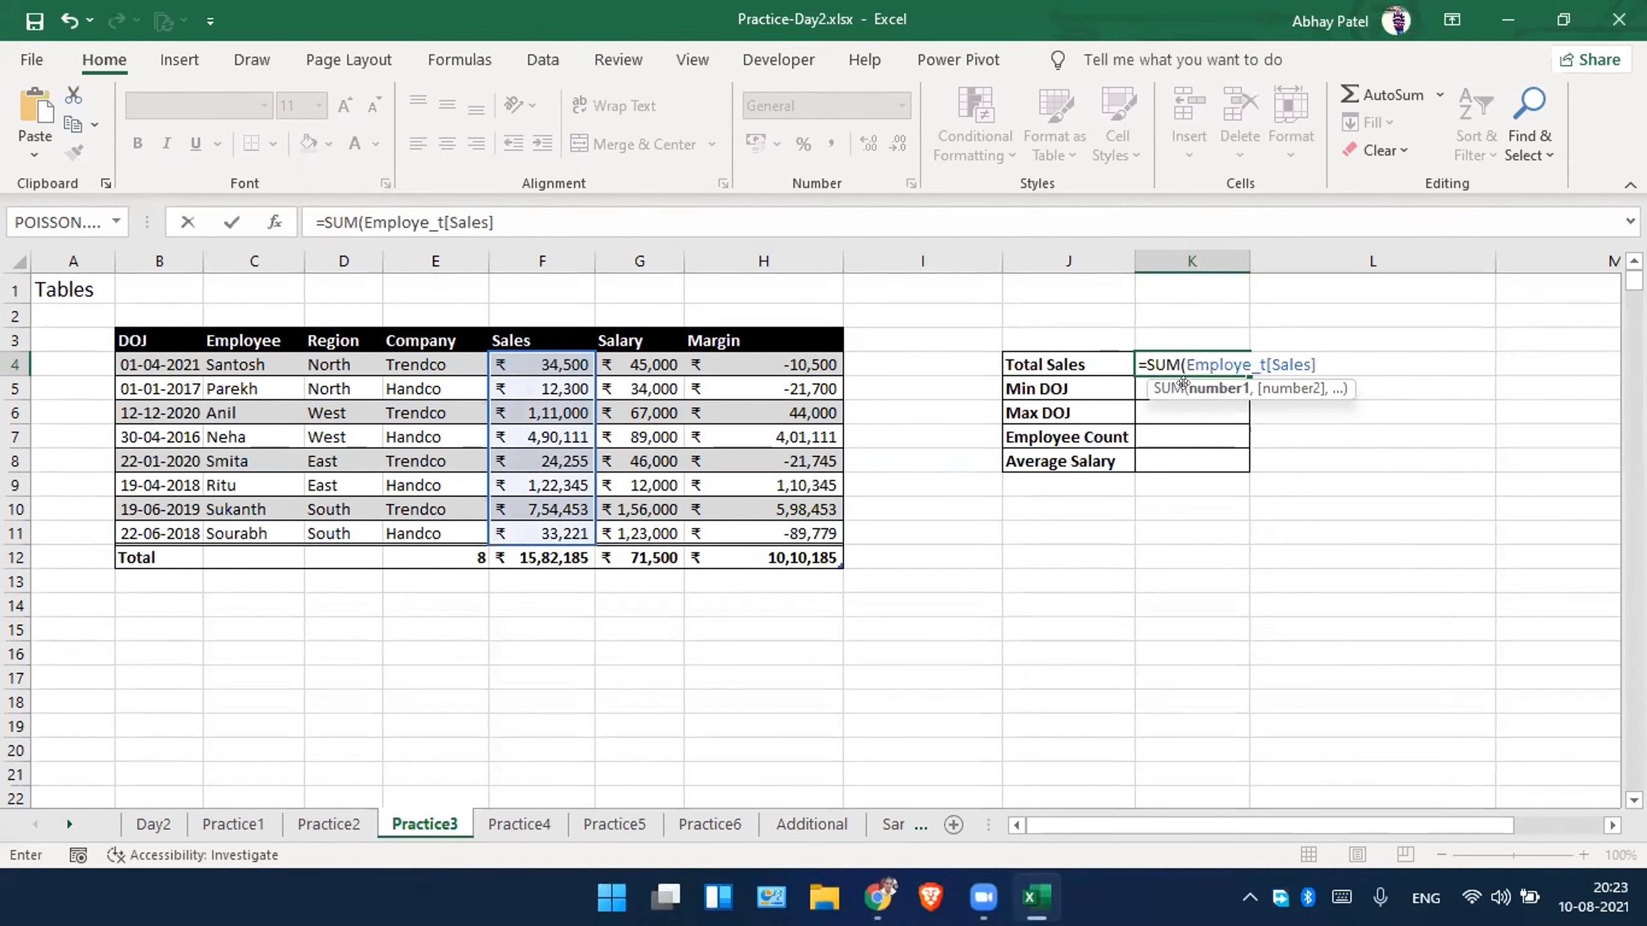
{"action": "key", "text": "Return"}
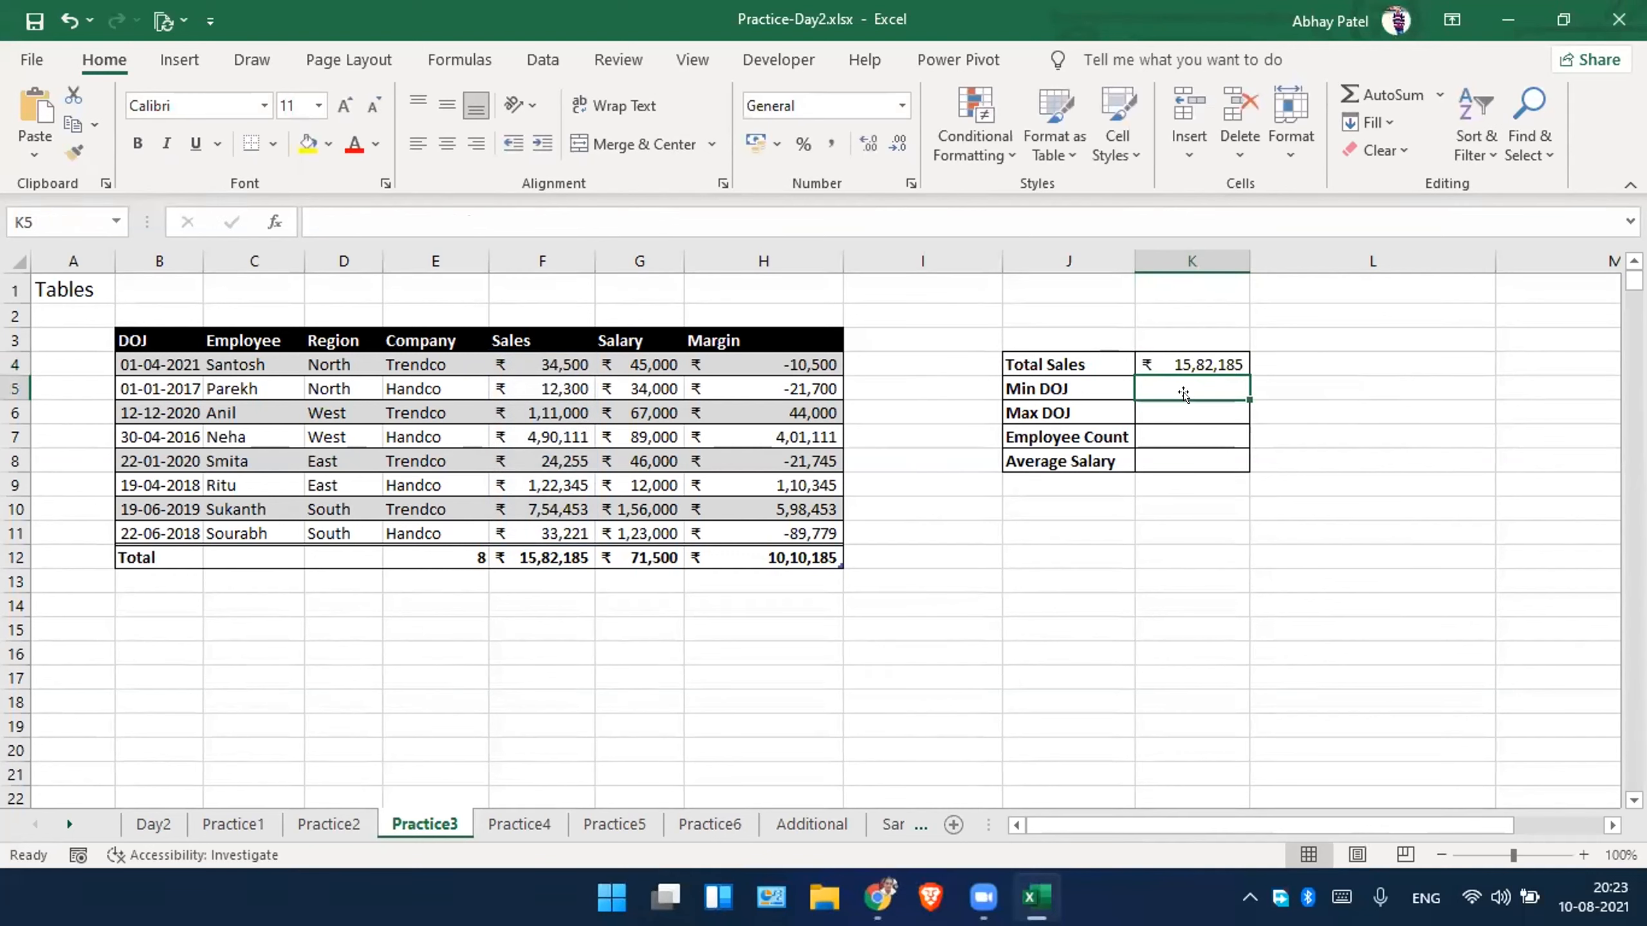
Inspect the Total Sales formula in K4 and the table column it references.
{"action": "key", "text": "Up"}
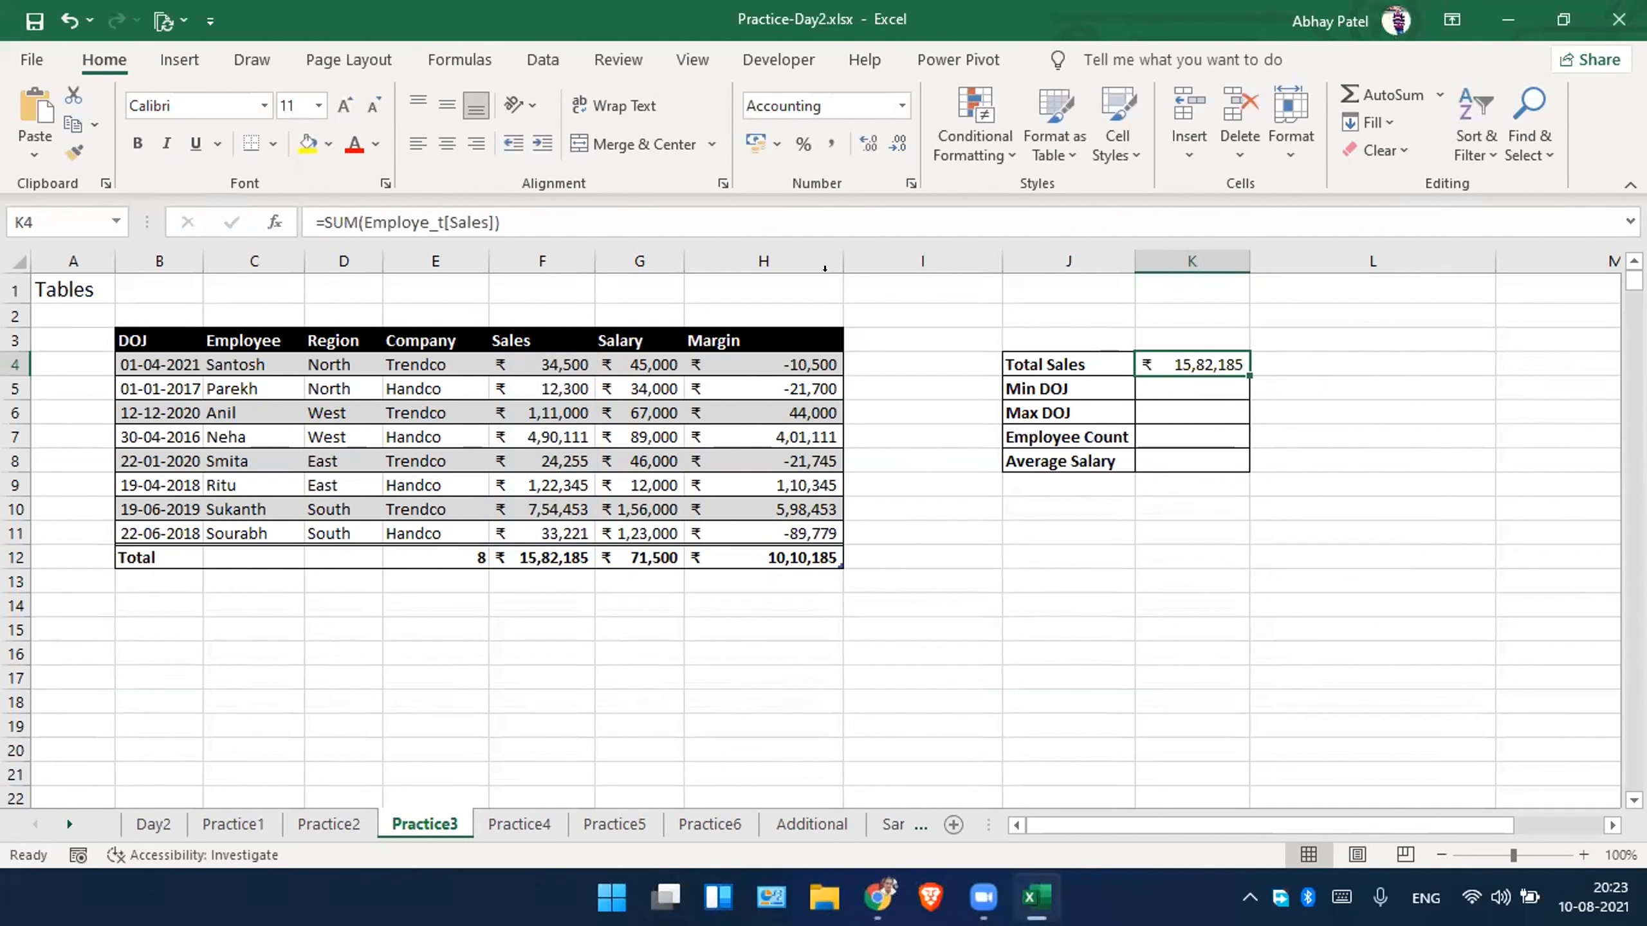
{"action": "triple_click", "coordinate": [565, 220]}
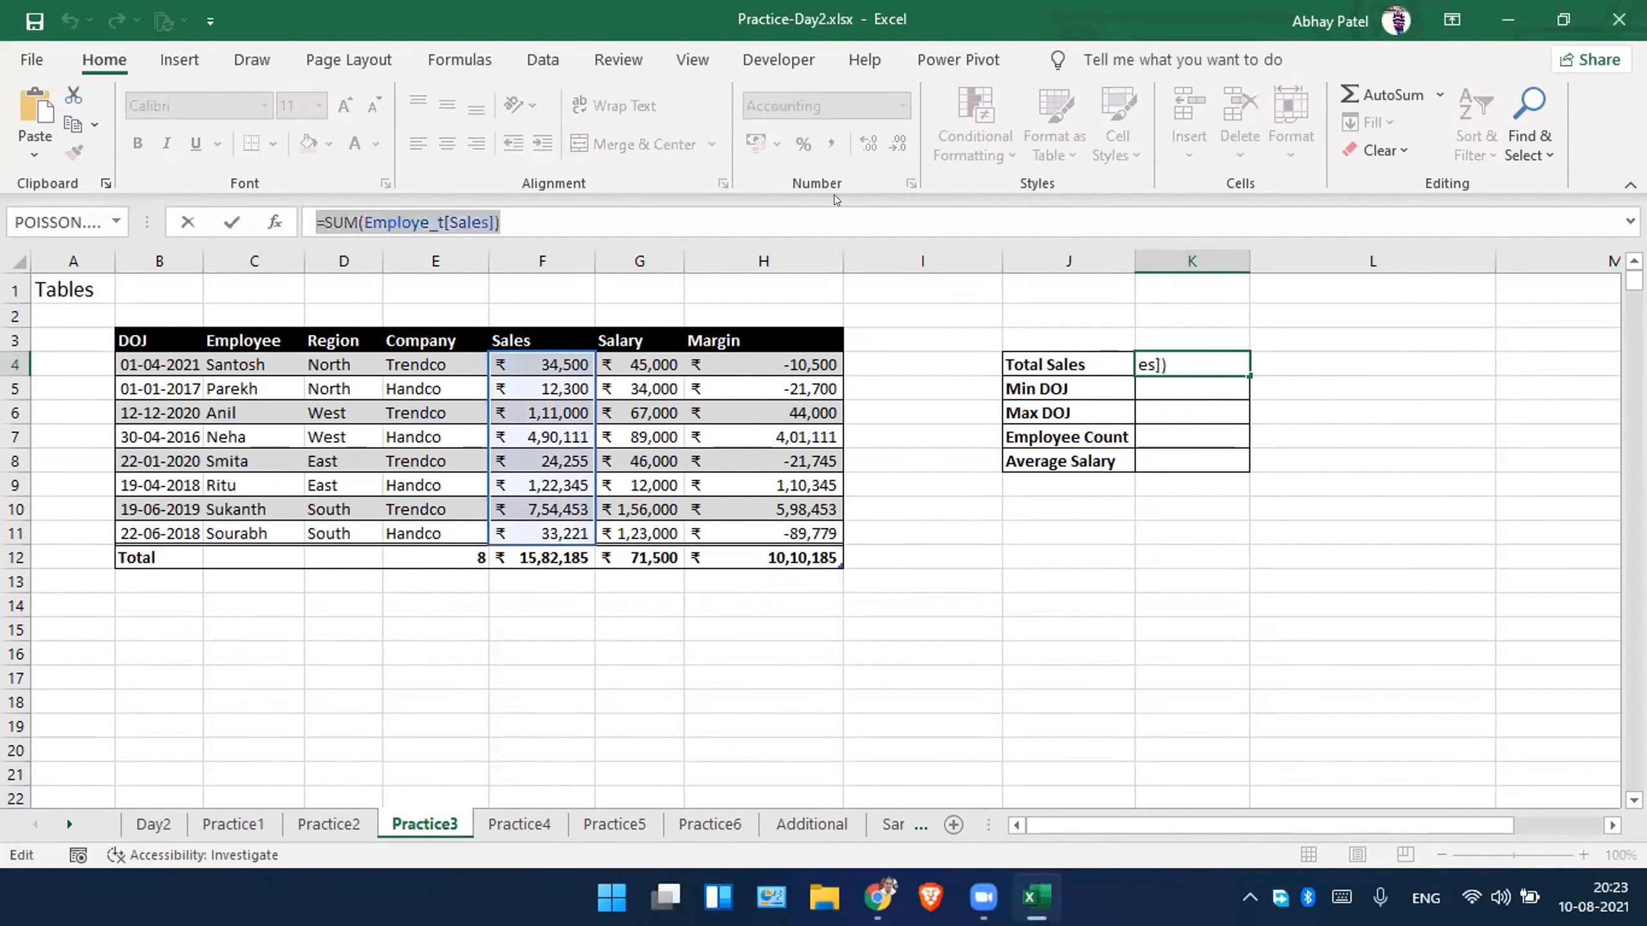
{"action": "left_click", "coordinate": [705, 221]}
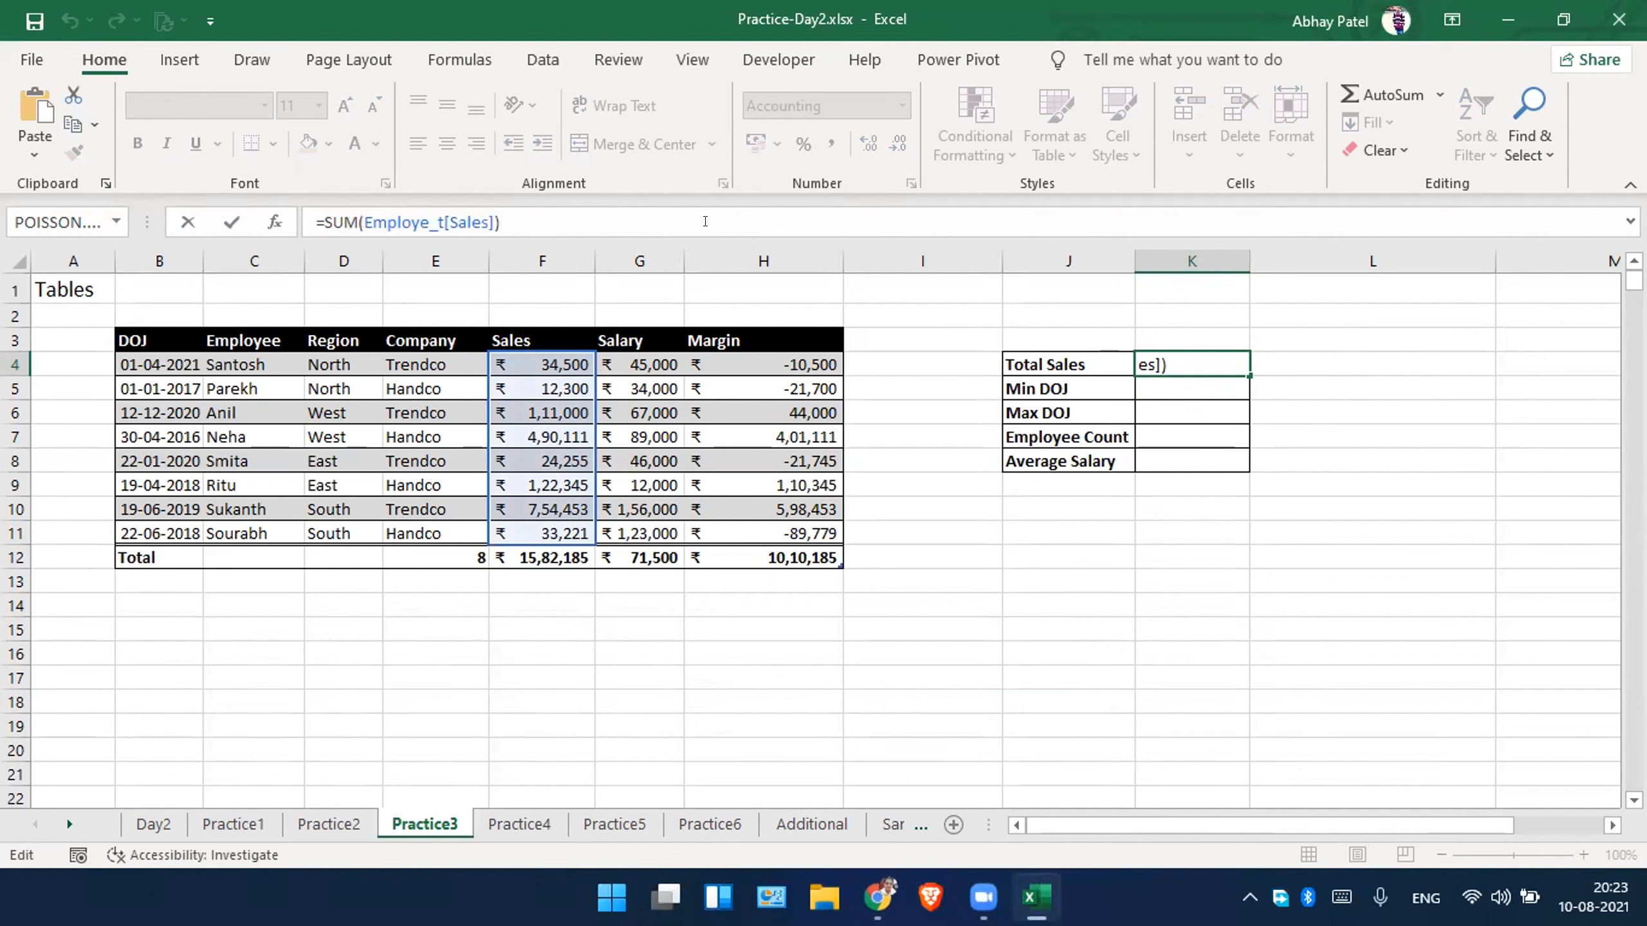
{"action": "key", "text": "ctrl+Return"}
{"action": "left_click", "coordinate": [746, 388]}
{"action": "left_click", "coordinate": [724, 341]}
{"action": "key", "text": "F2"}
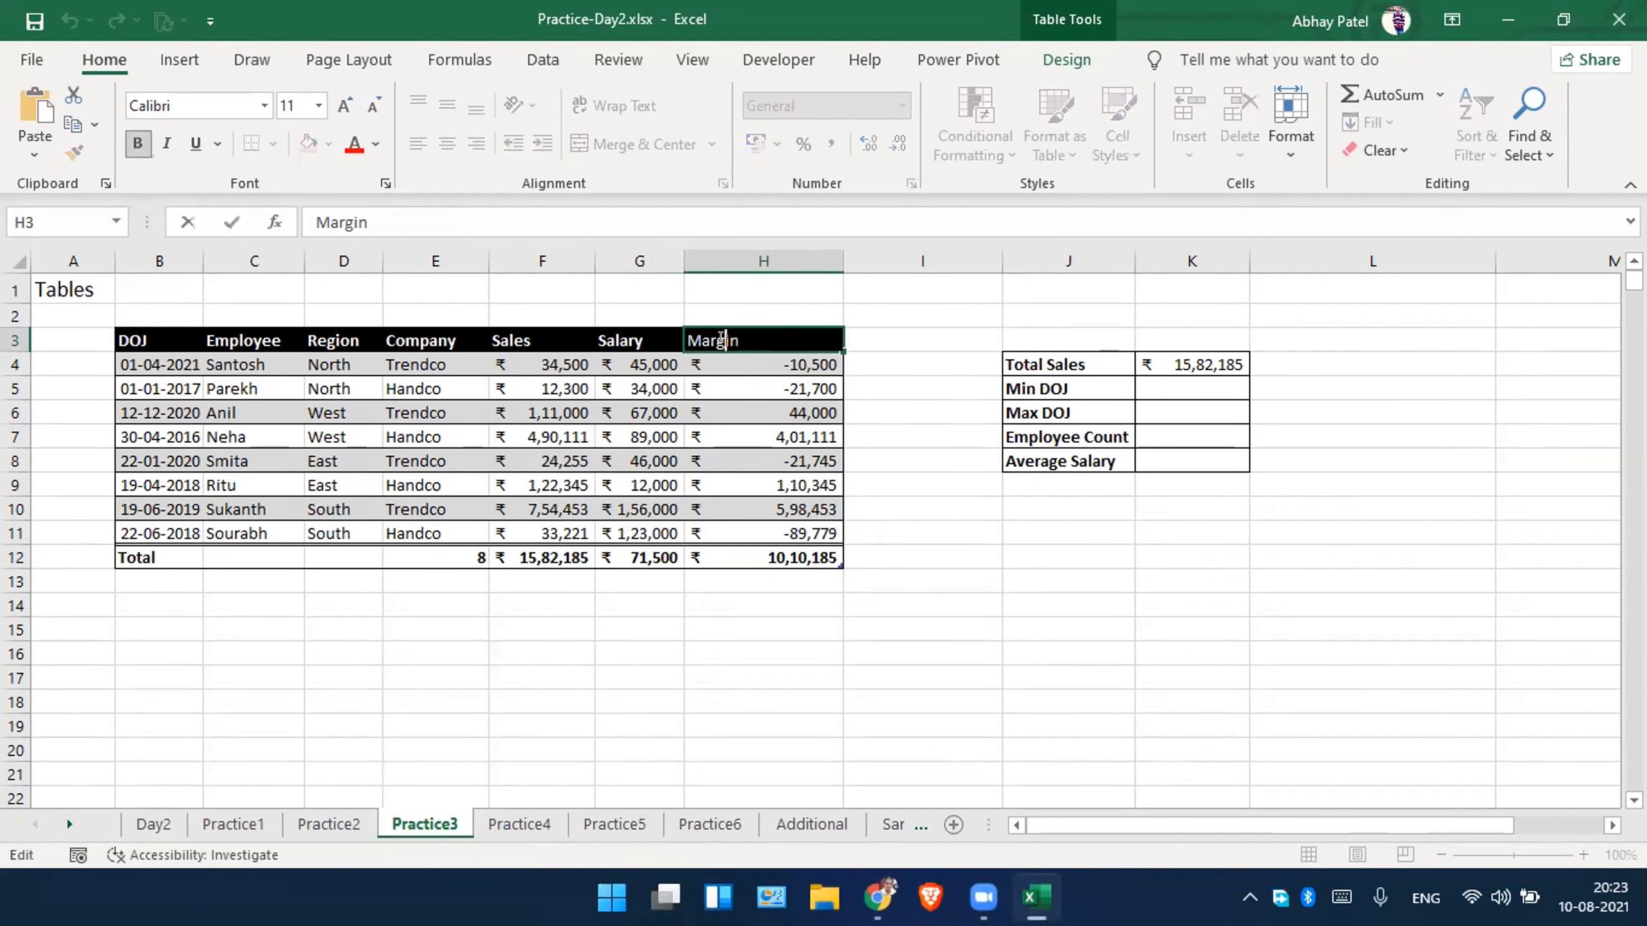
{"action": "left_click", "coordinate": [881, 337]}
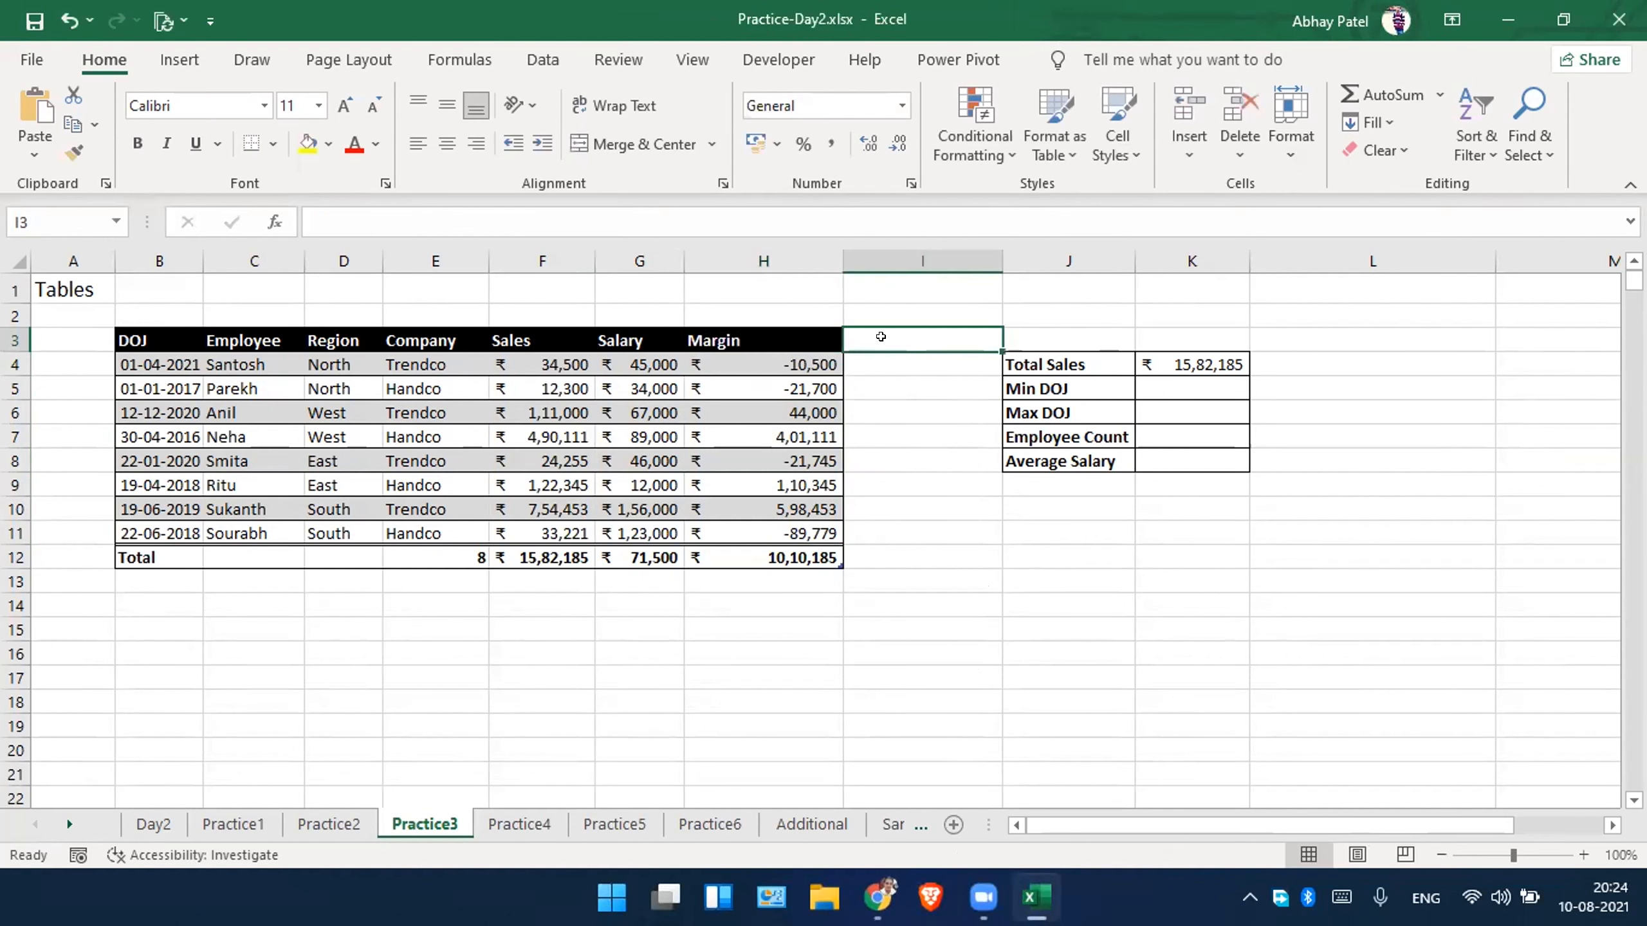
{"action": "left_click", "coordinate": [1164, 379]}
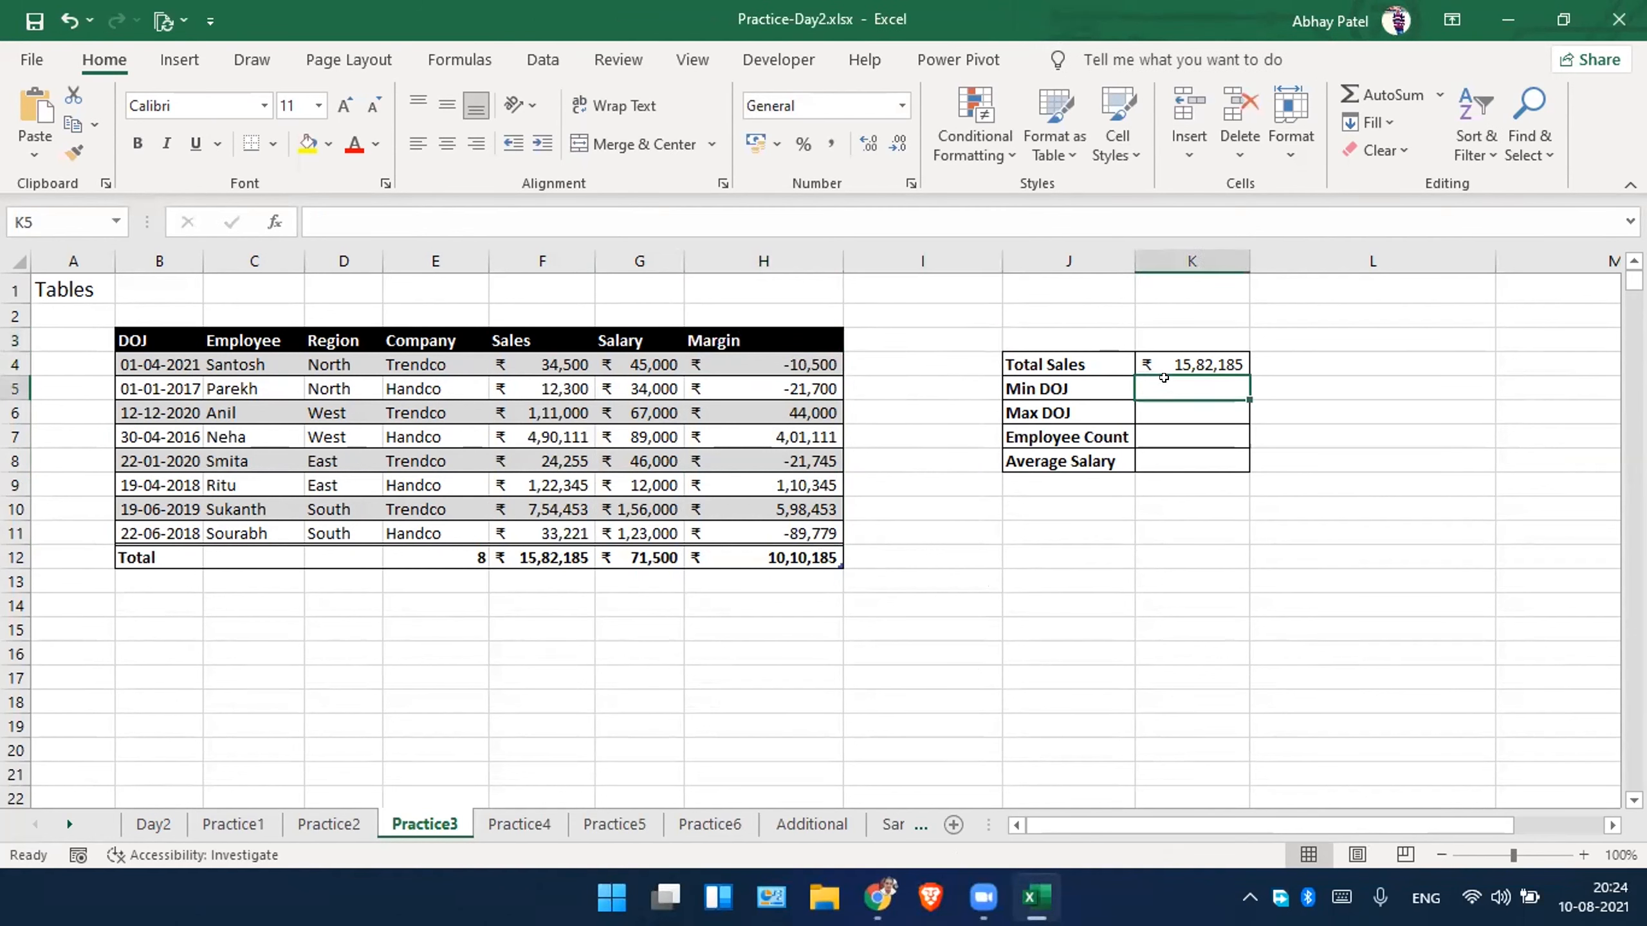
Check the employee table's name in its design settings and view the Margin formula in H6.
{"action": "left_click", "coordinate": [660, 332]}
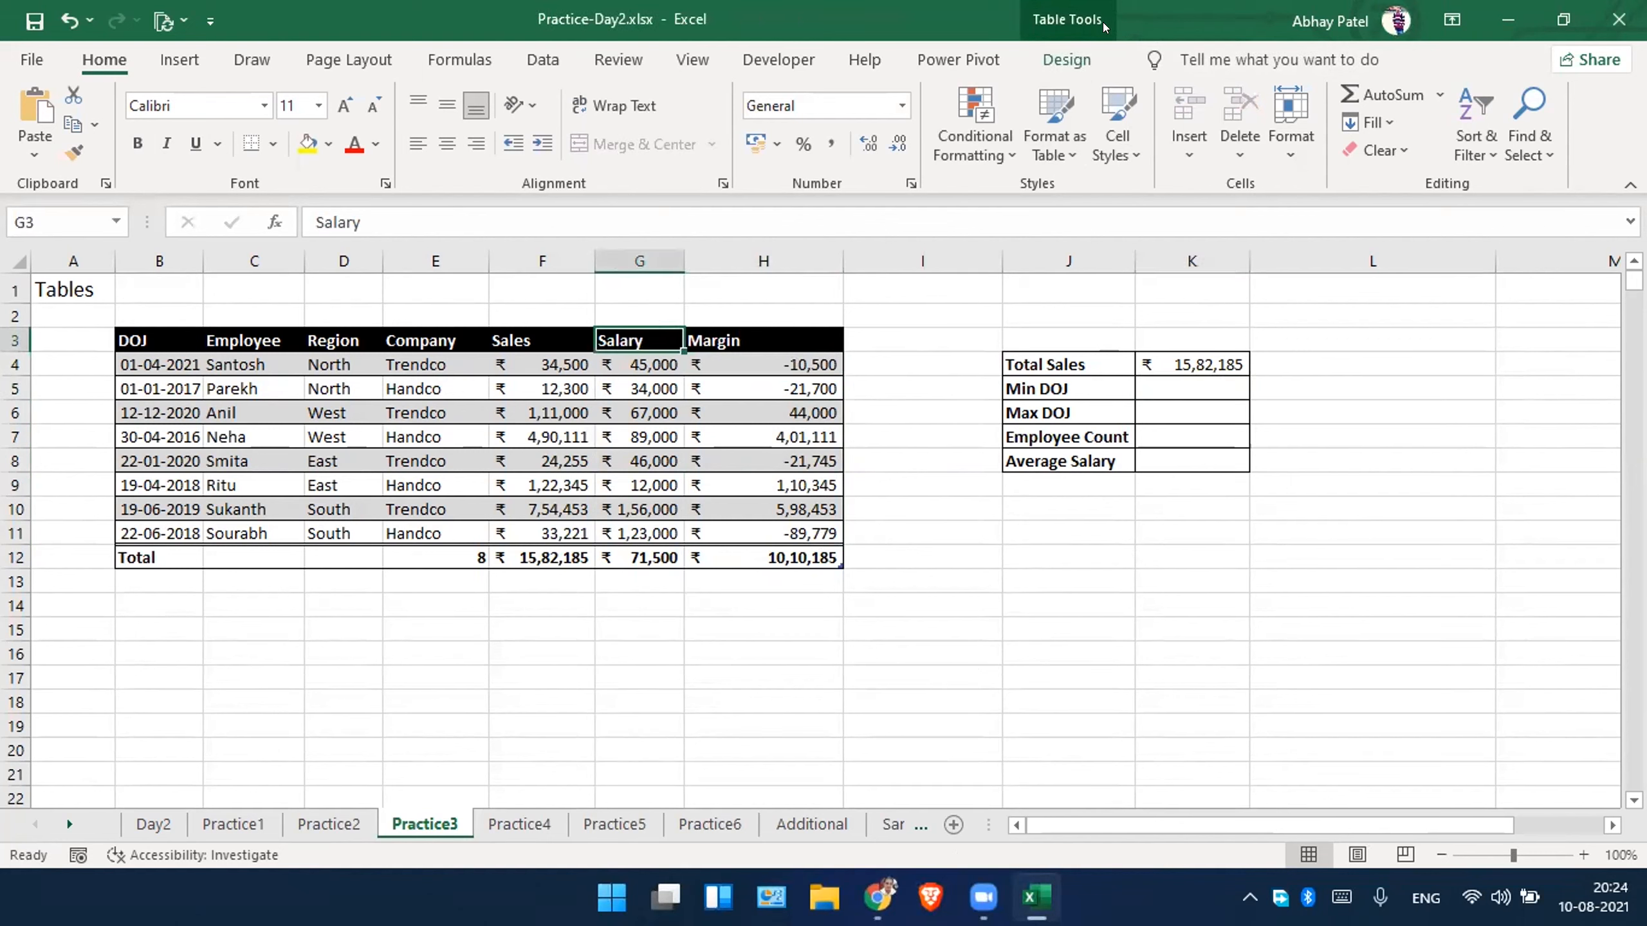
{"action": "left_click", "coordinate": [1067, 59]}
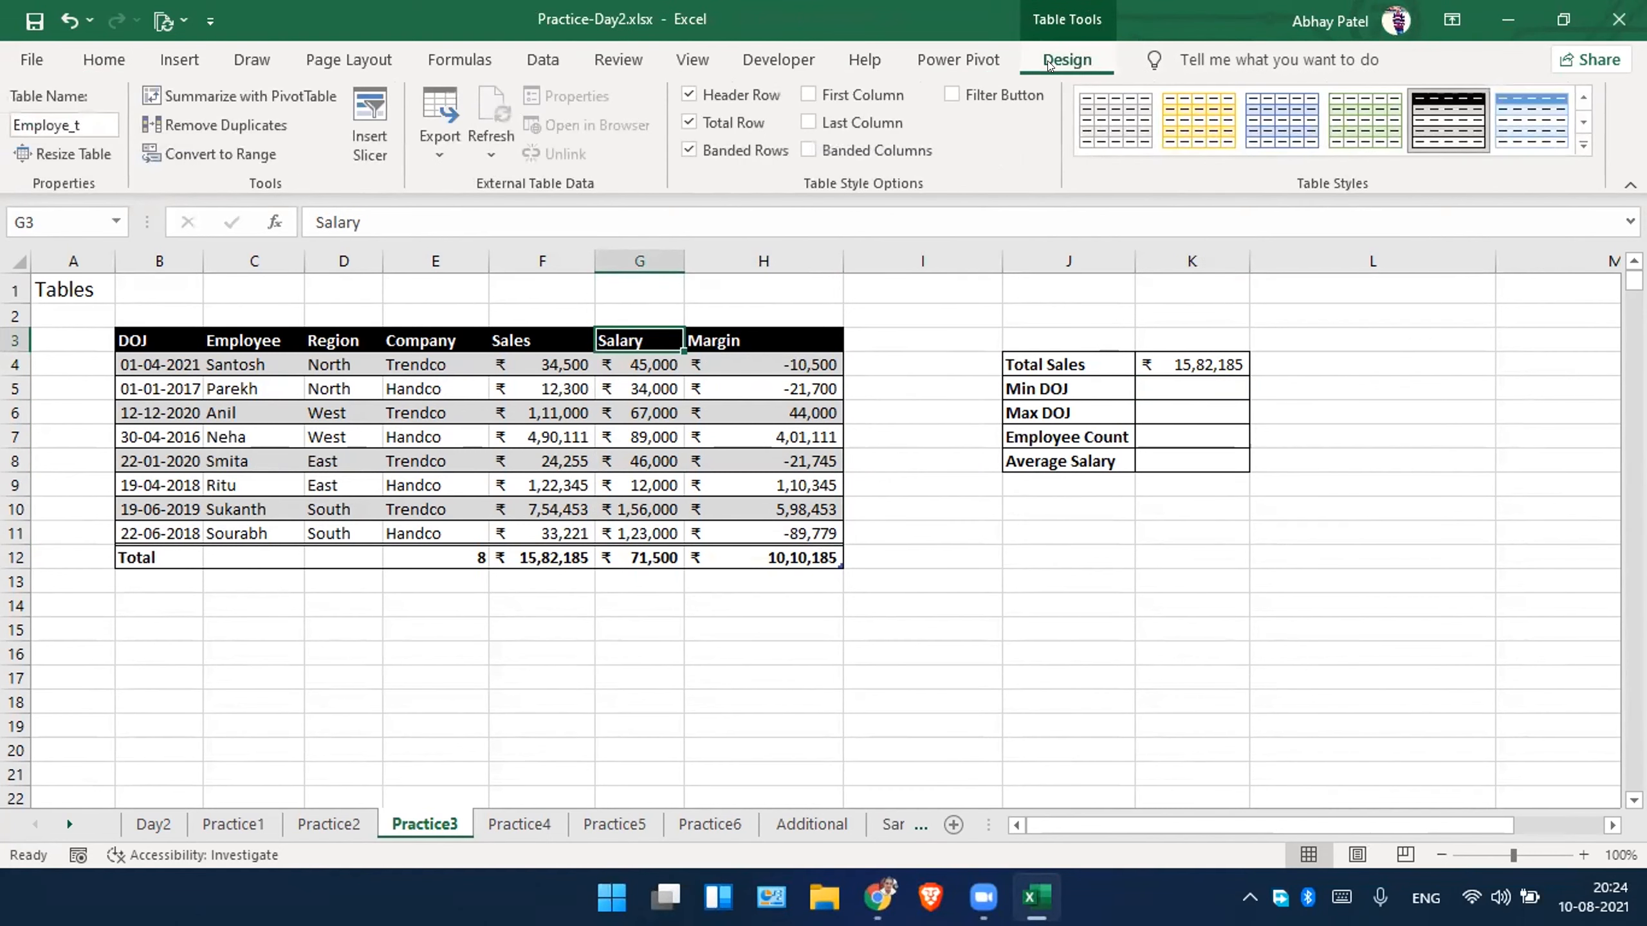
{"action": "left_click", "coordinate": [766, 404]}
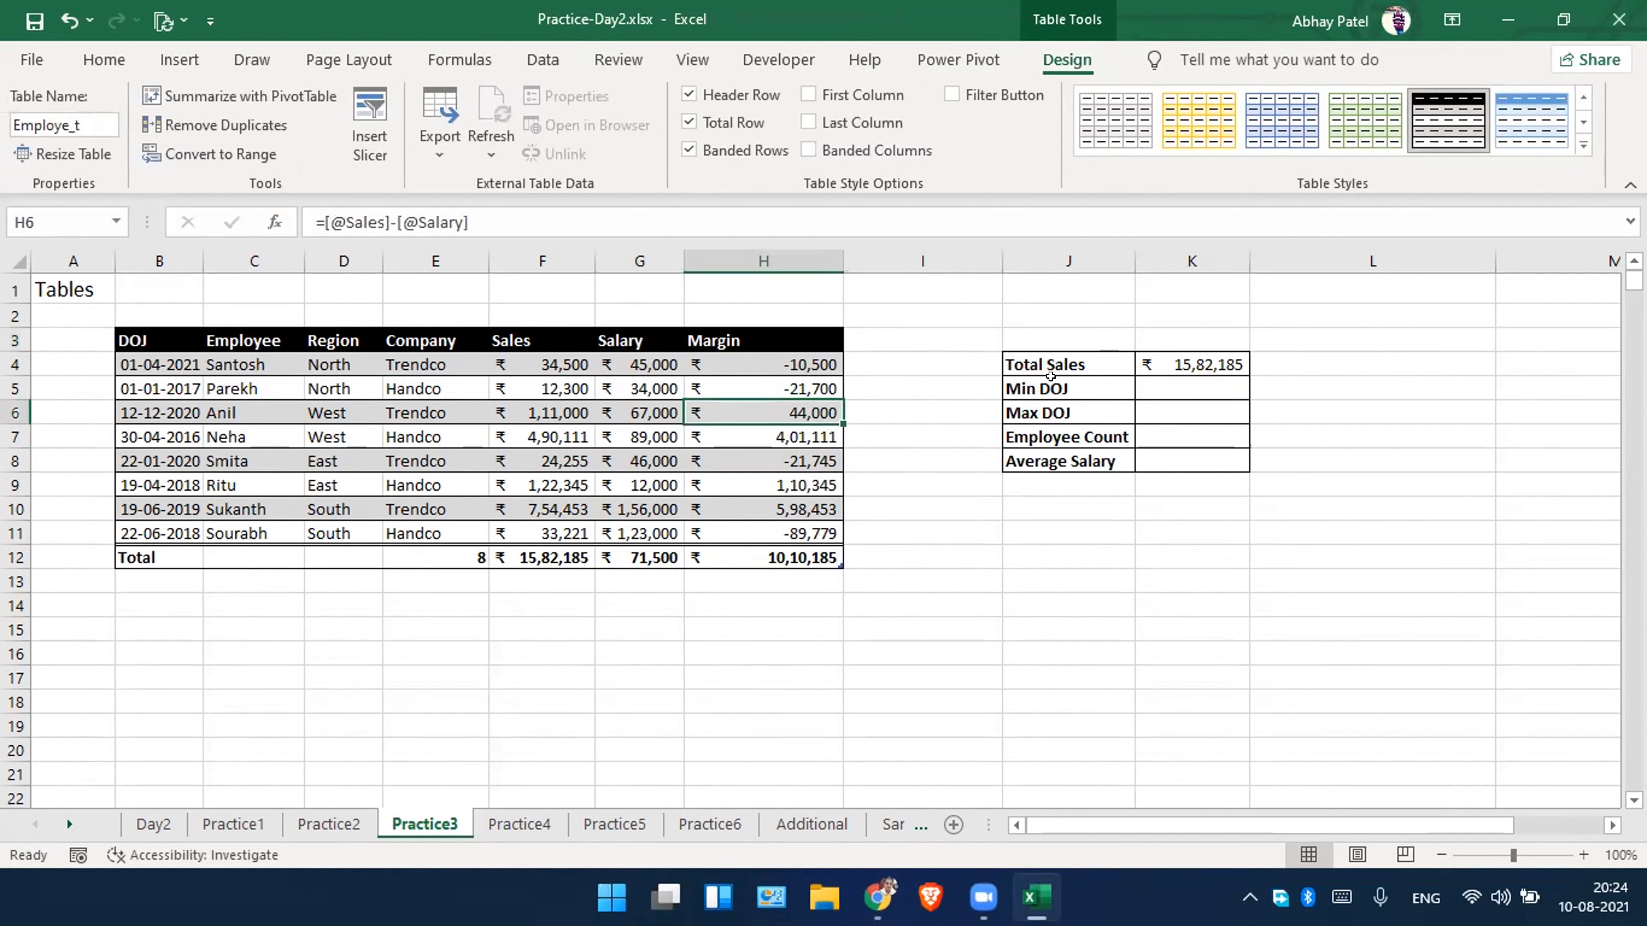
{"action": "left_click", "coordinate": [1166, 381]}
Open the Name Manager and widen the Refers To column to examine the Employe_t entry's range and scope.
{"action": "left_click", "coordinate": [543, 59]}
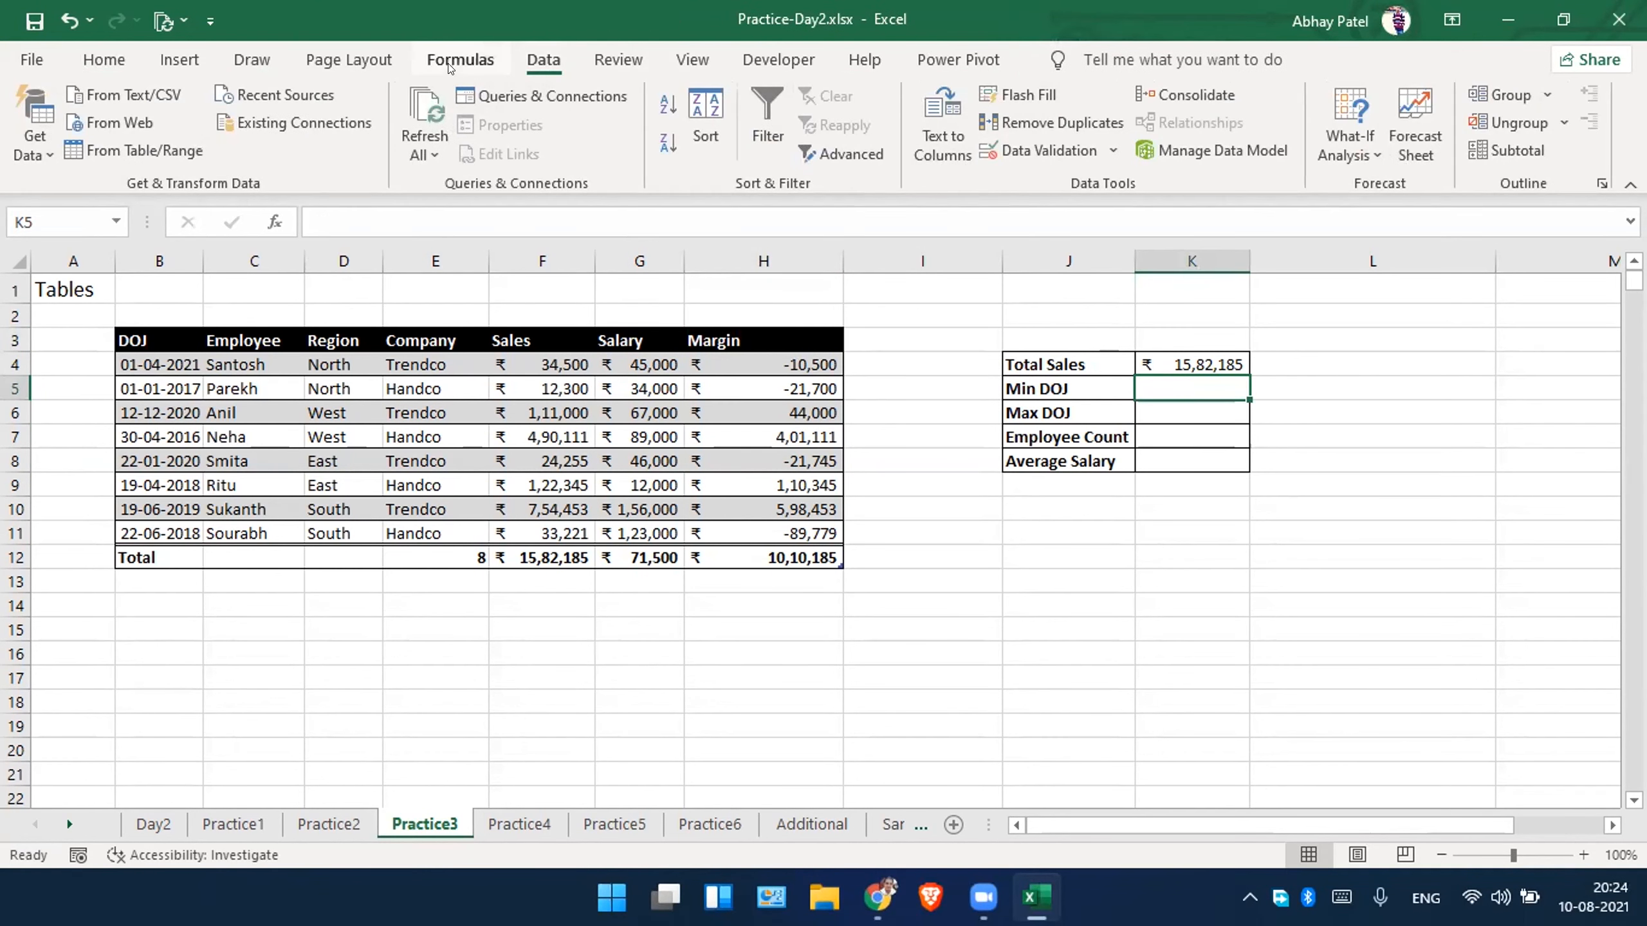
{"action": "left_click", "coordinate": [477, 60]}
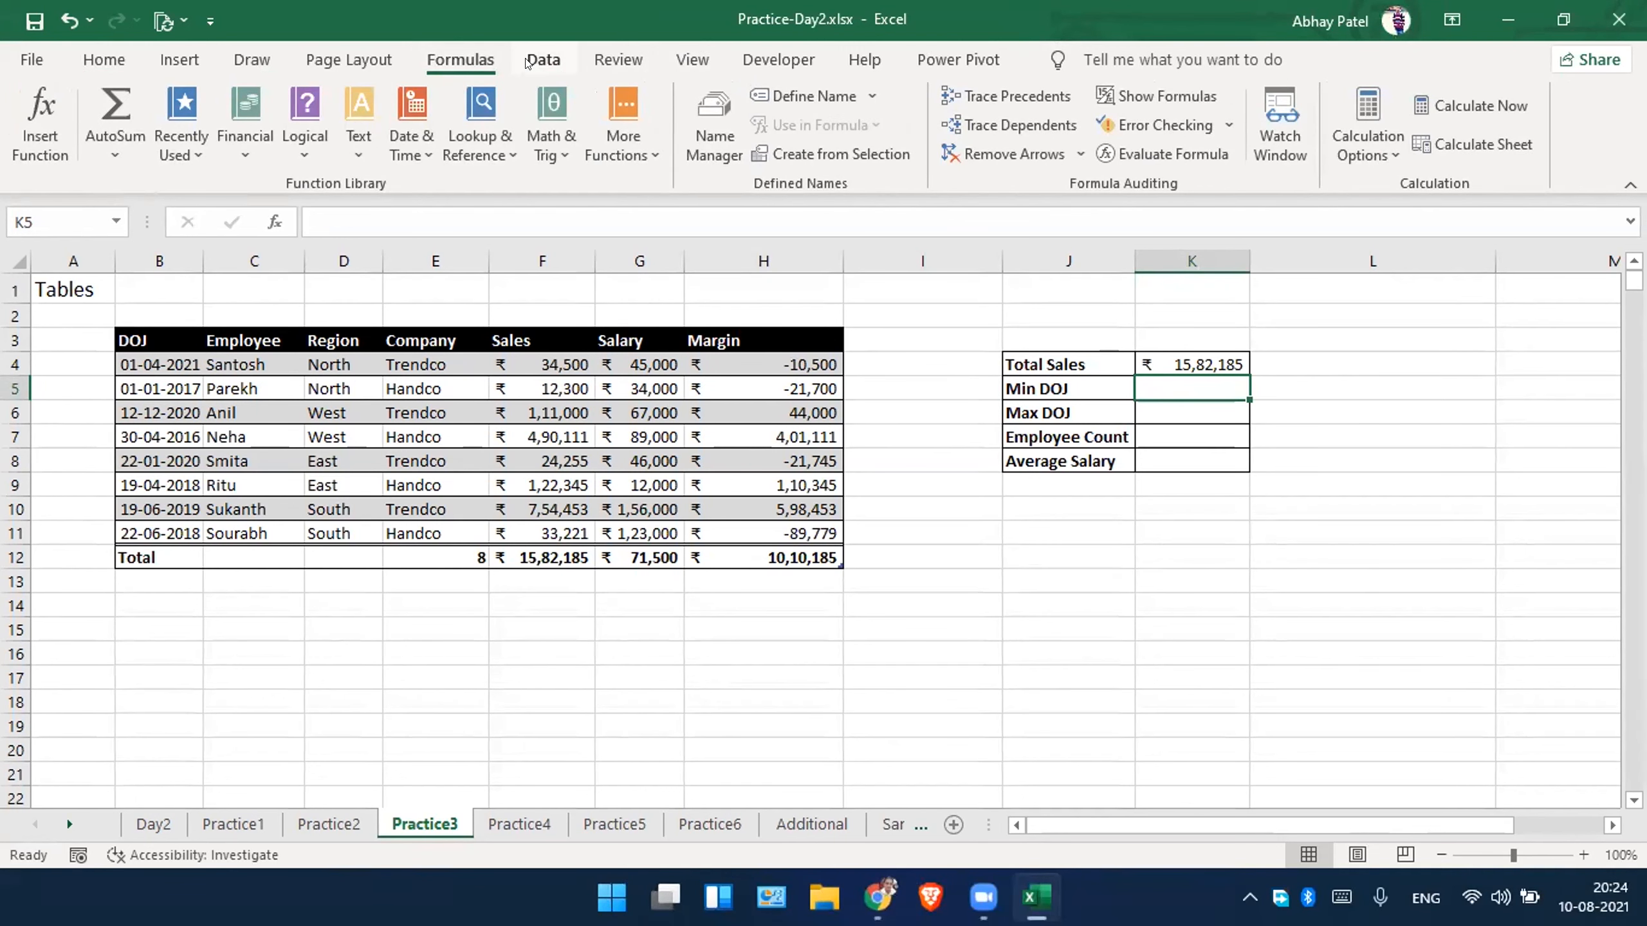
{"action": "left_click", "coordinate": [714, 148]}
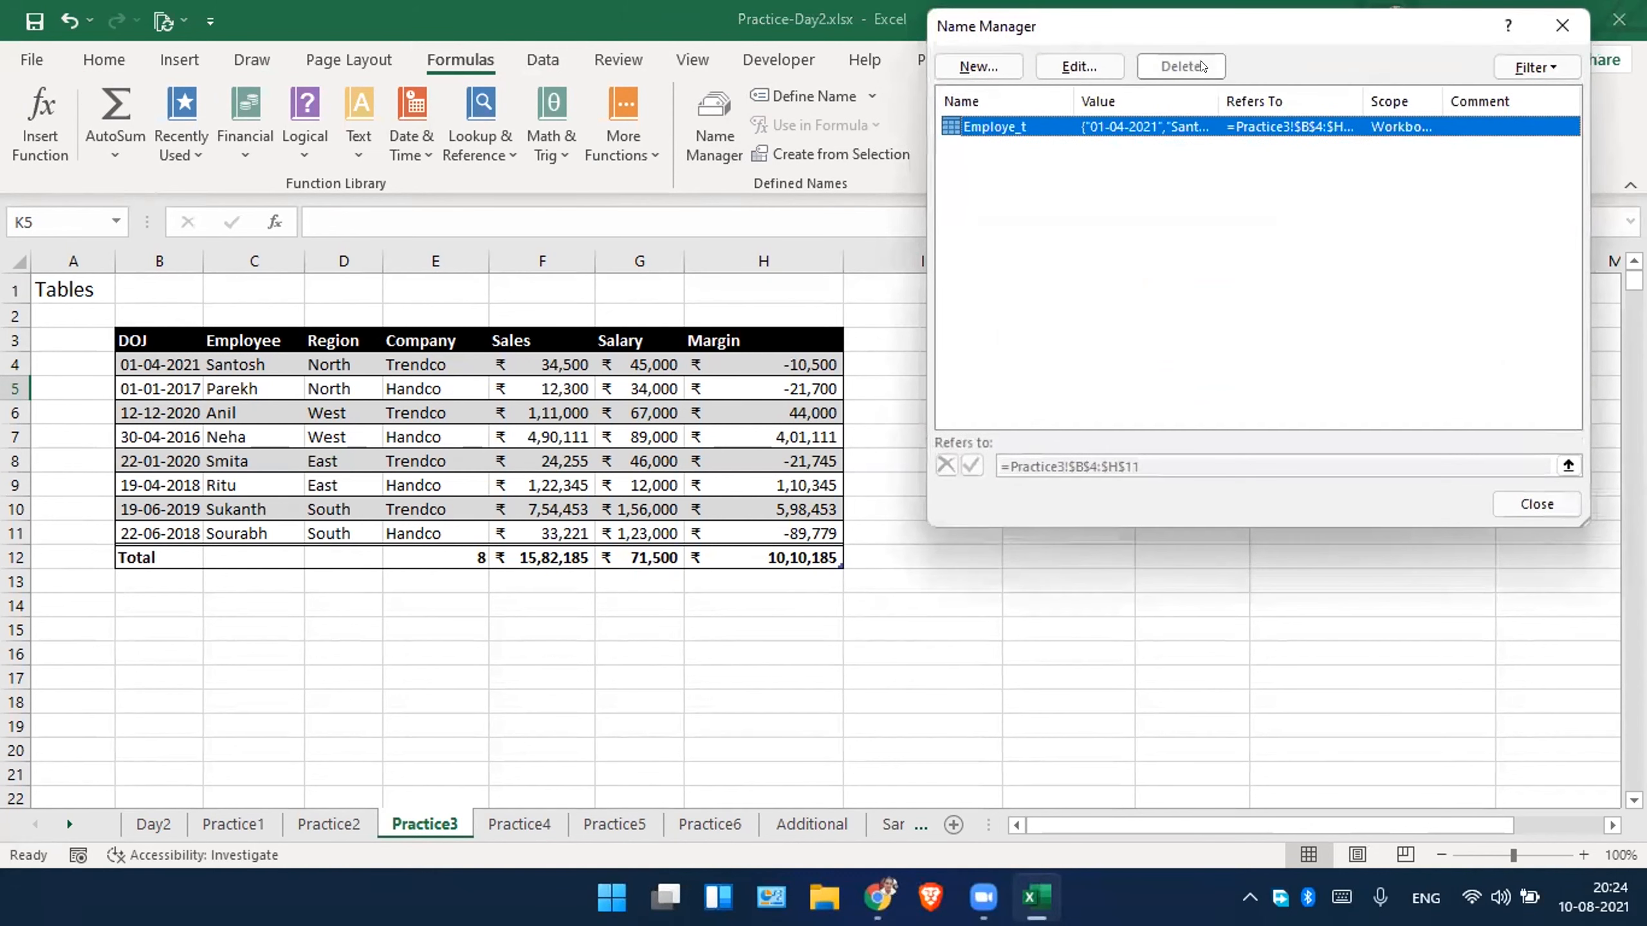
{"action": "left_click_drag", "start_coordinate": [1196, 29], "coordinate": [1187, 239]}
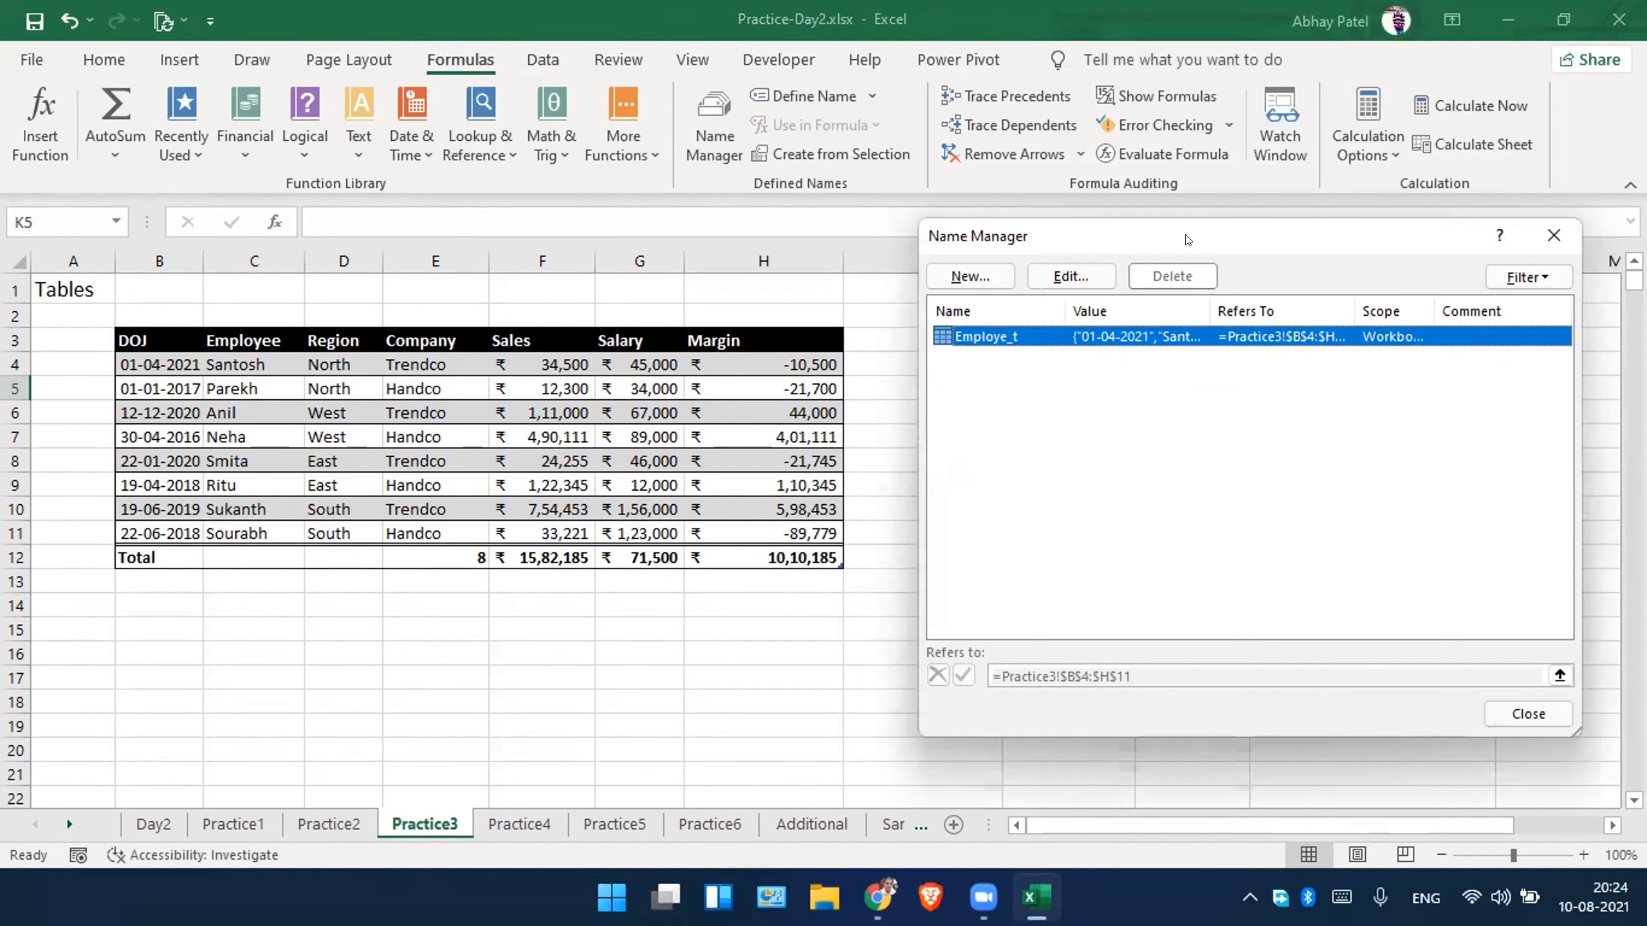
{"action": "left_click_drag", "start_coordinate": [1354, 310], "coordinate": [1480, 303]}
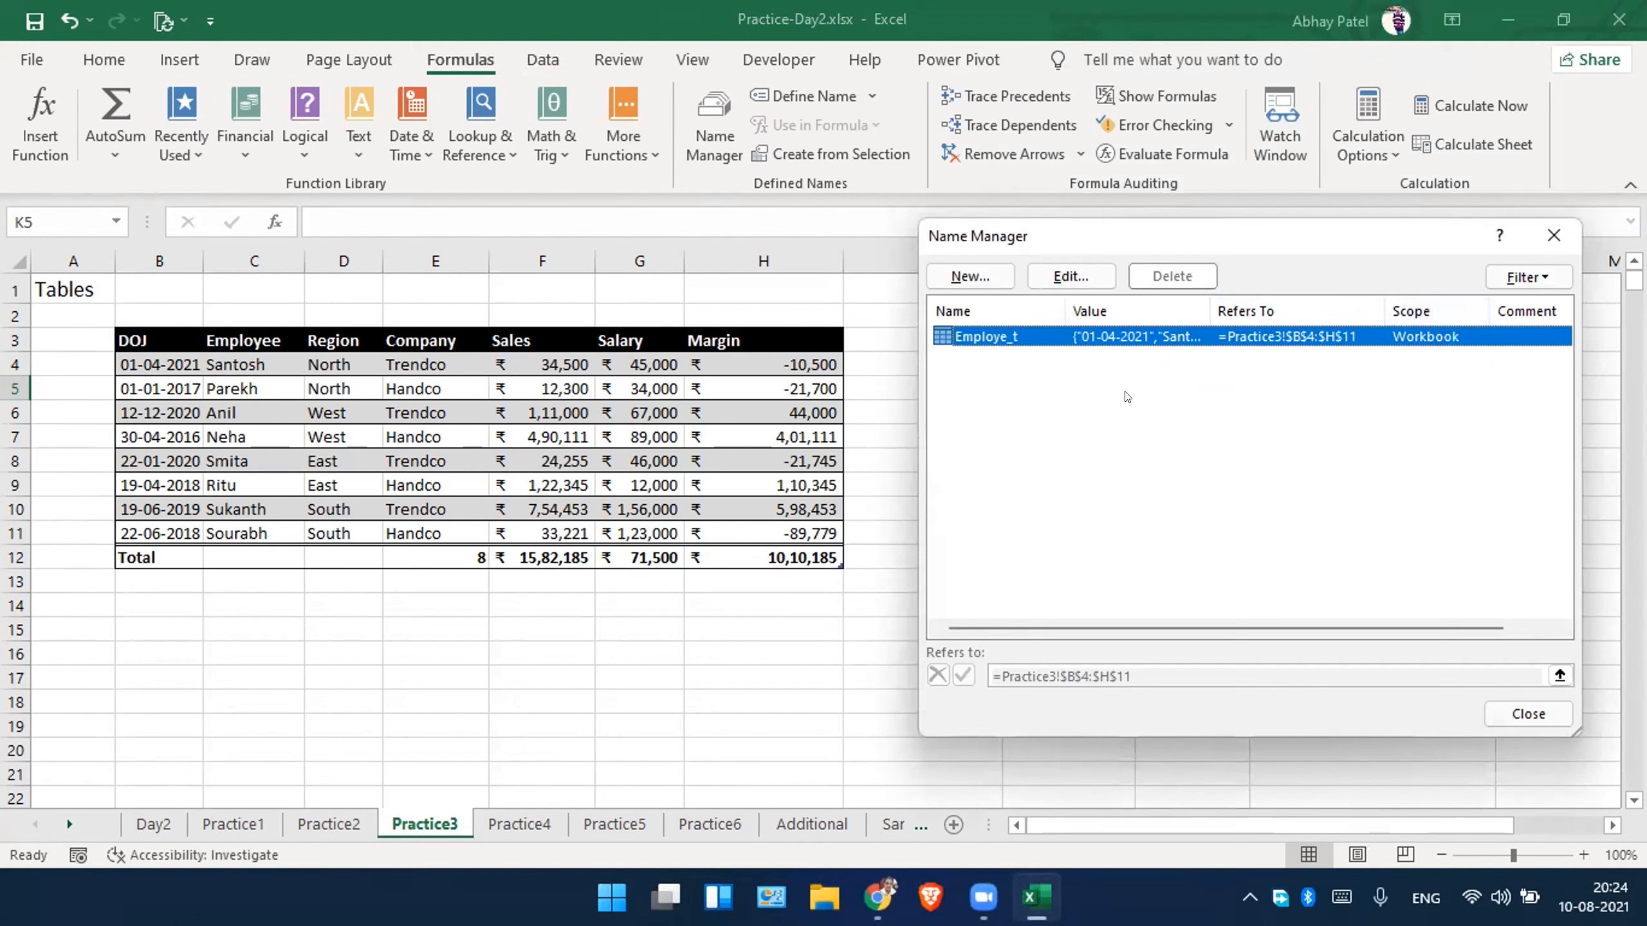
{"action": "left_click", "coordinate": [1126, 337], "text": "ctrl"}
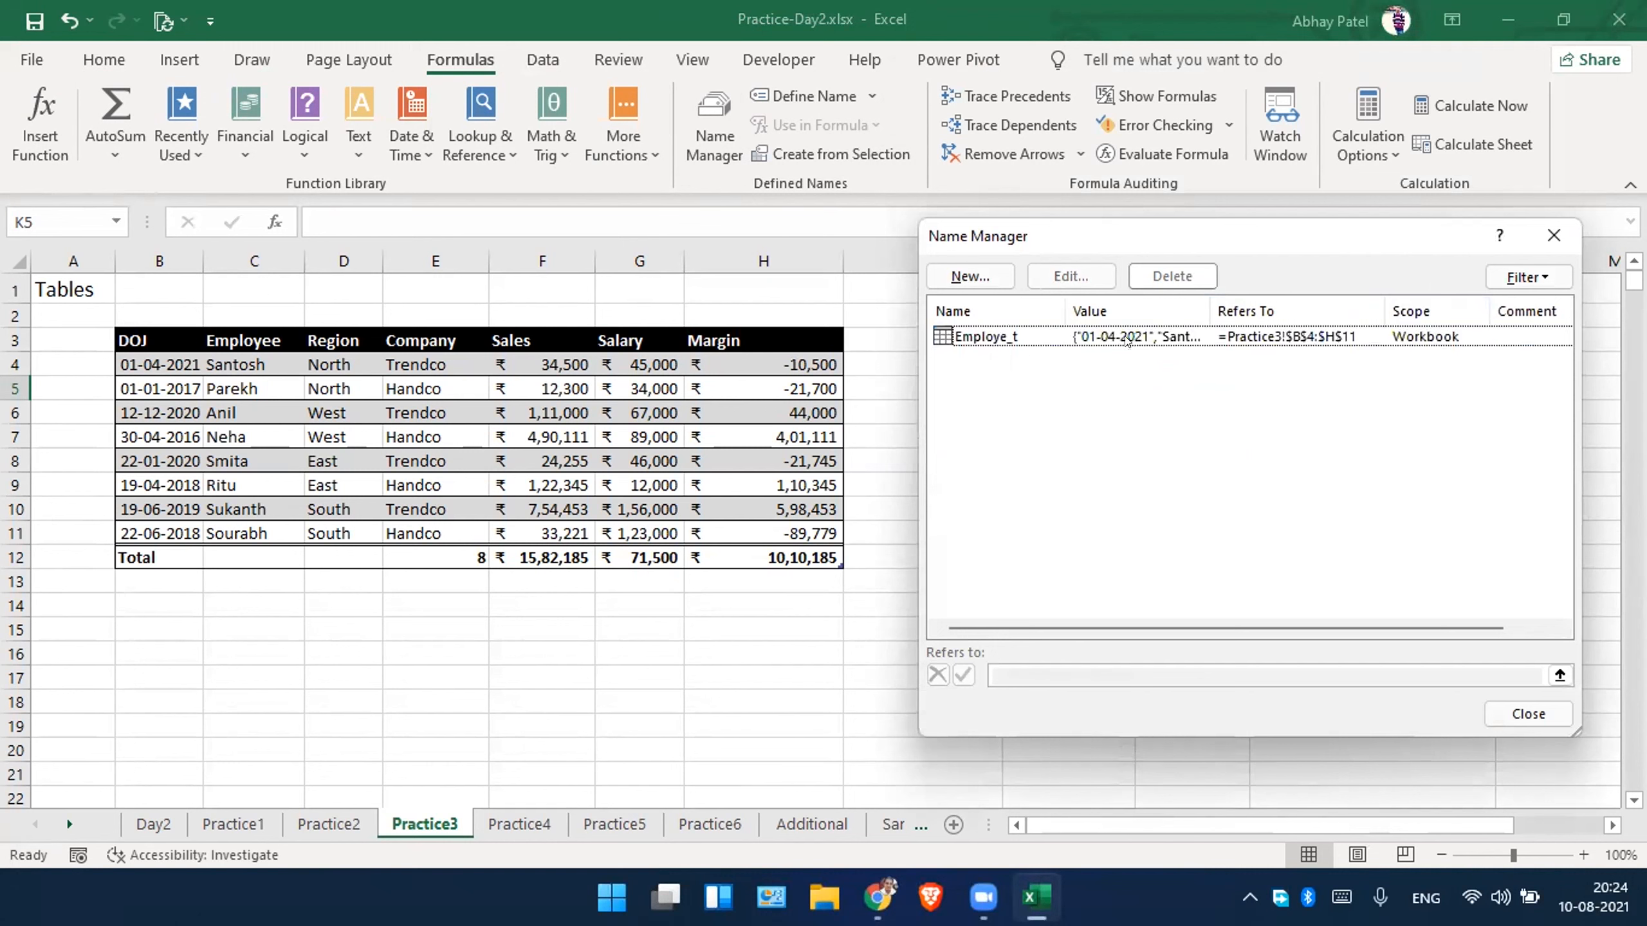
{"action": "left_click", "coordinate": [1165, 336]}
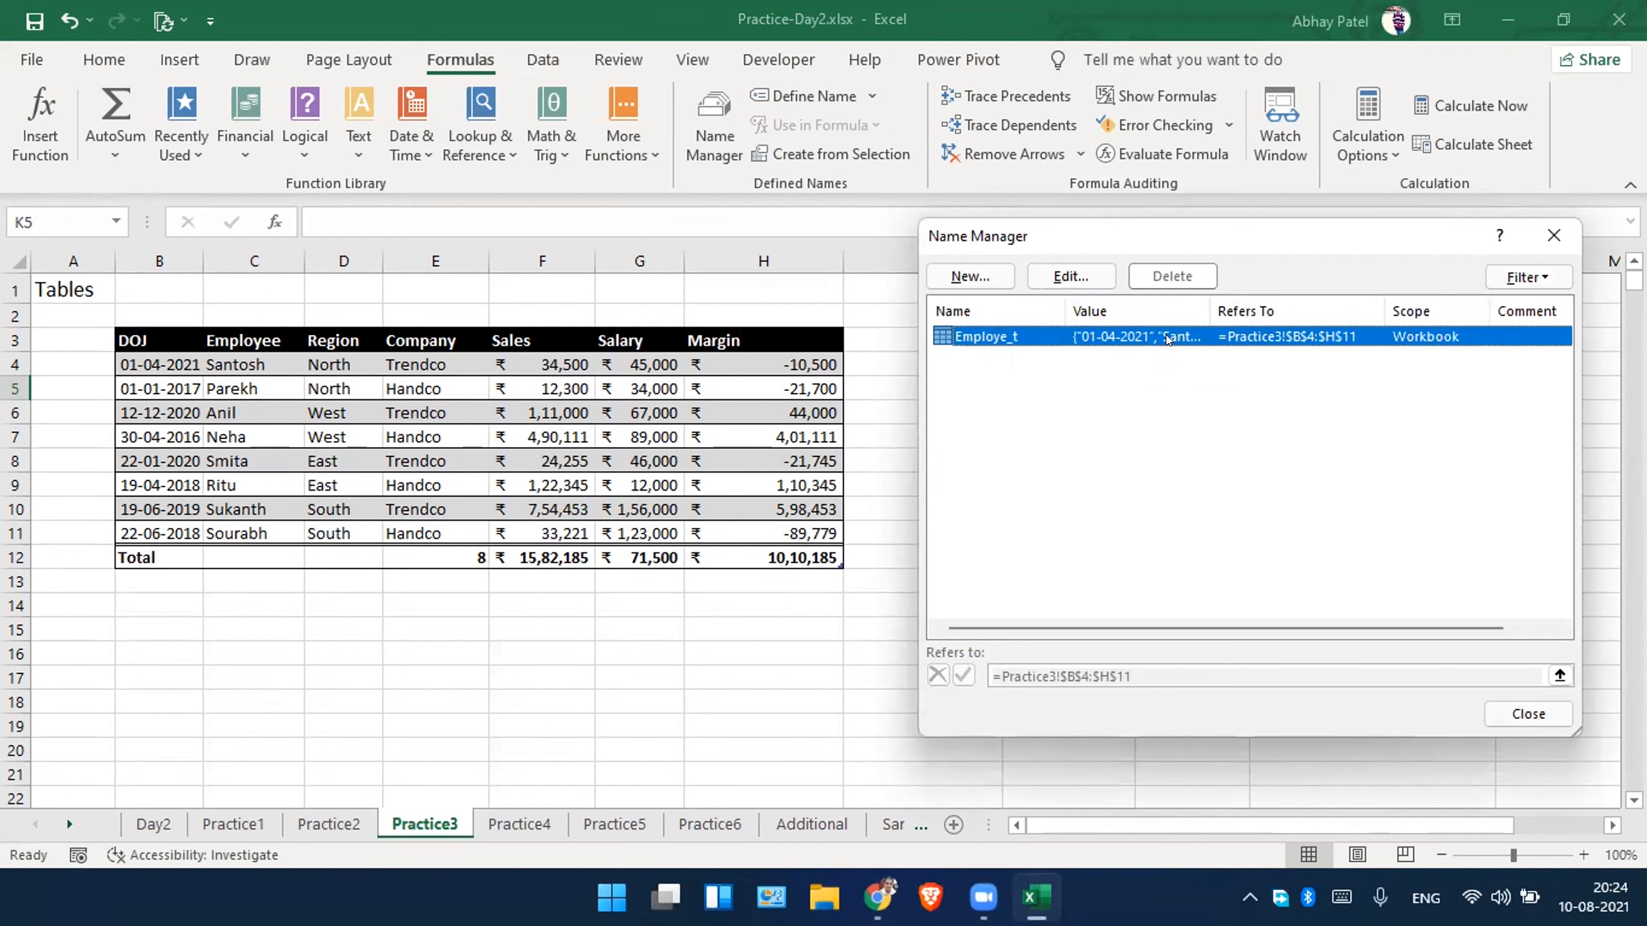
View the Employe_t name's definition without changing it, and close the Name Manager.
{"action": "double_click", "coordinate": [1104, 334]}
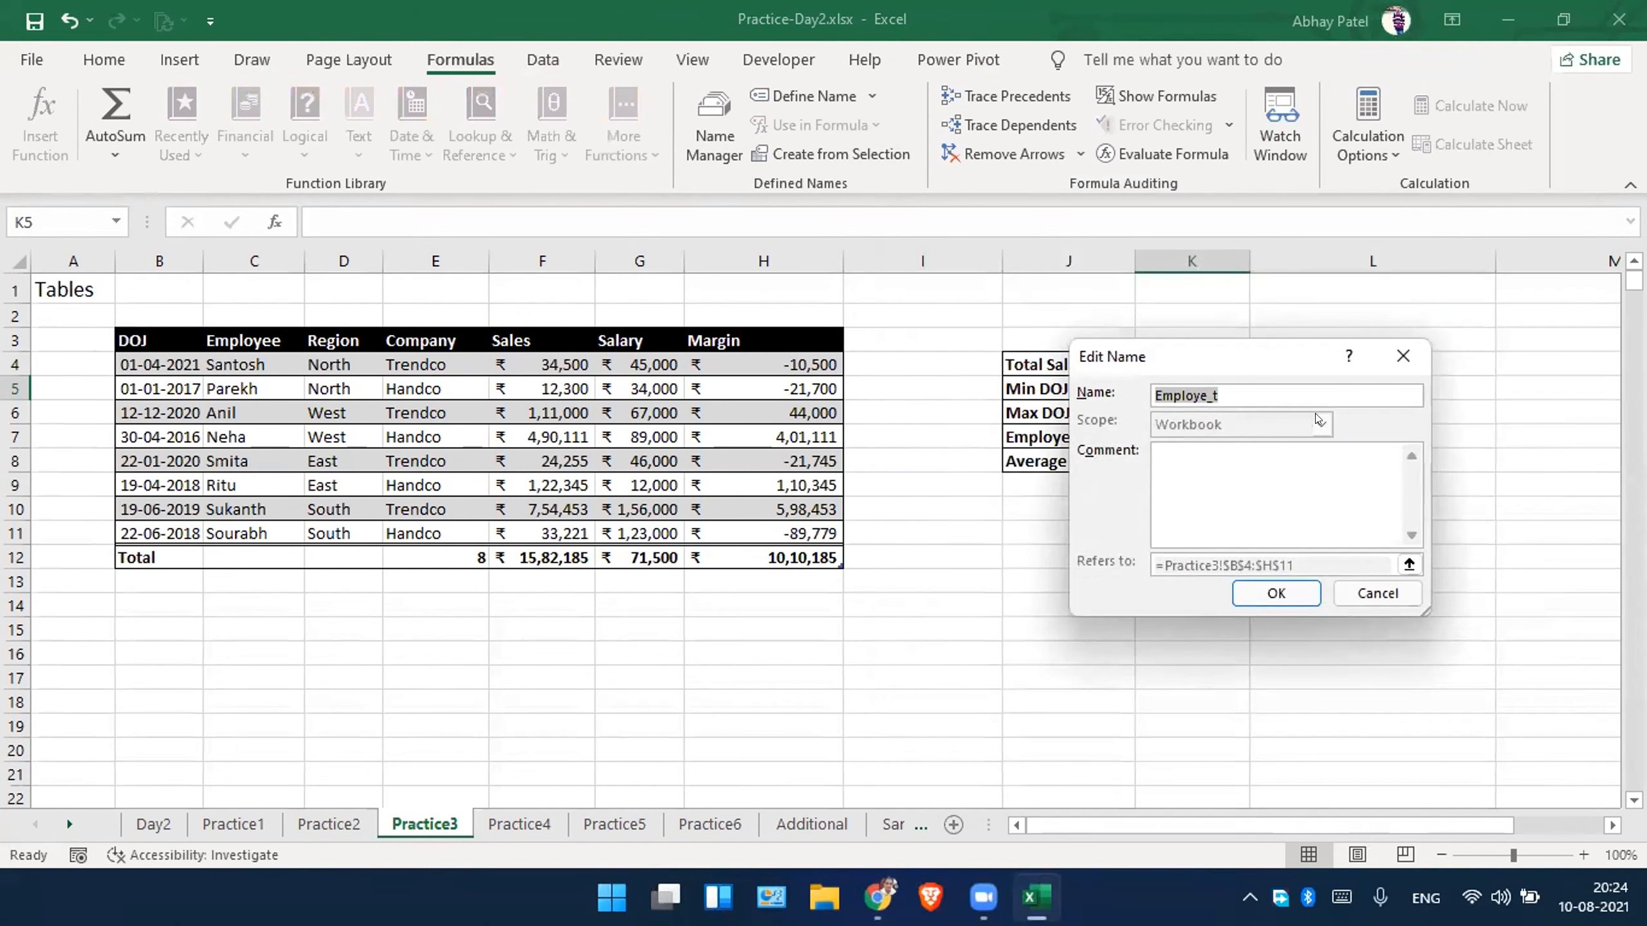
{"action": "left_click", "coordinate": [1373, 591]}
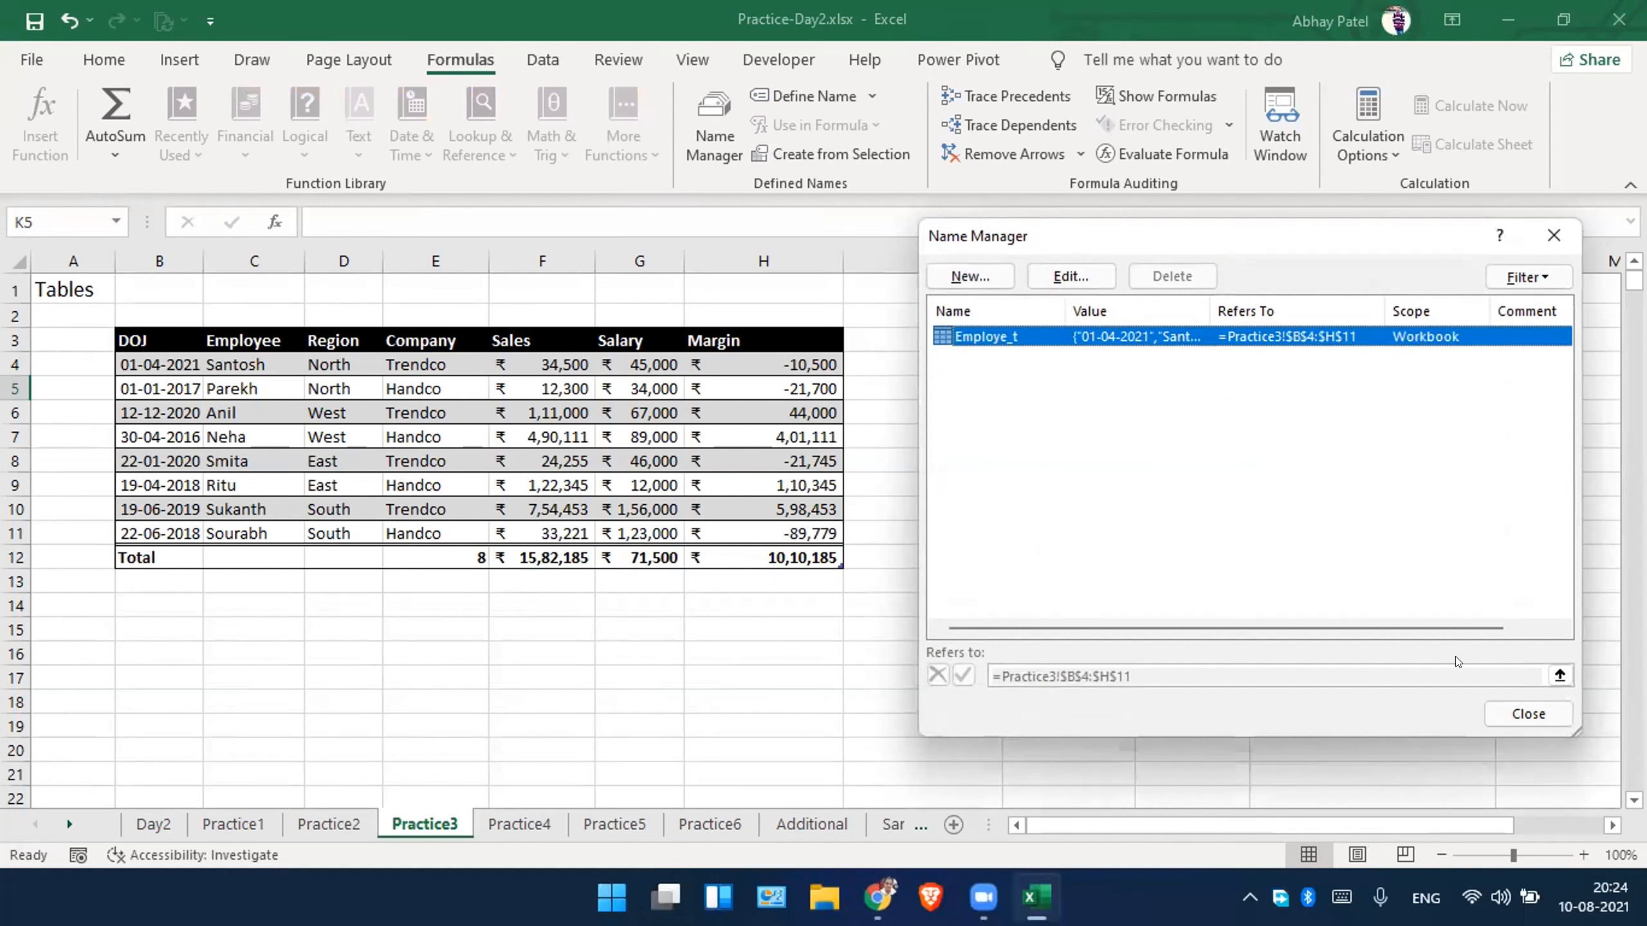
{"action": "left_click", "coordinate": [1509, 717]}
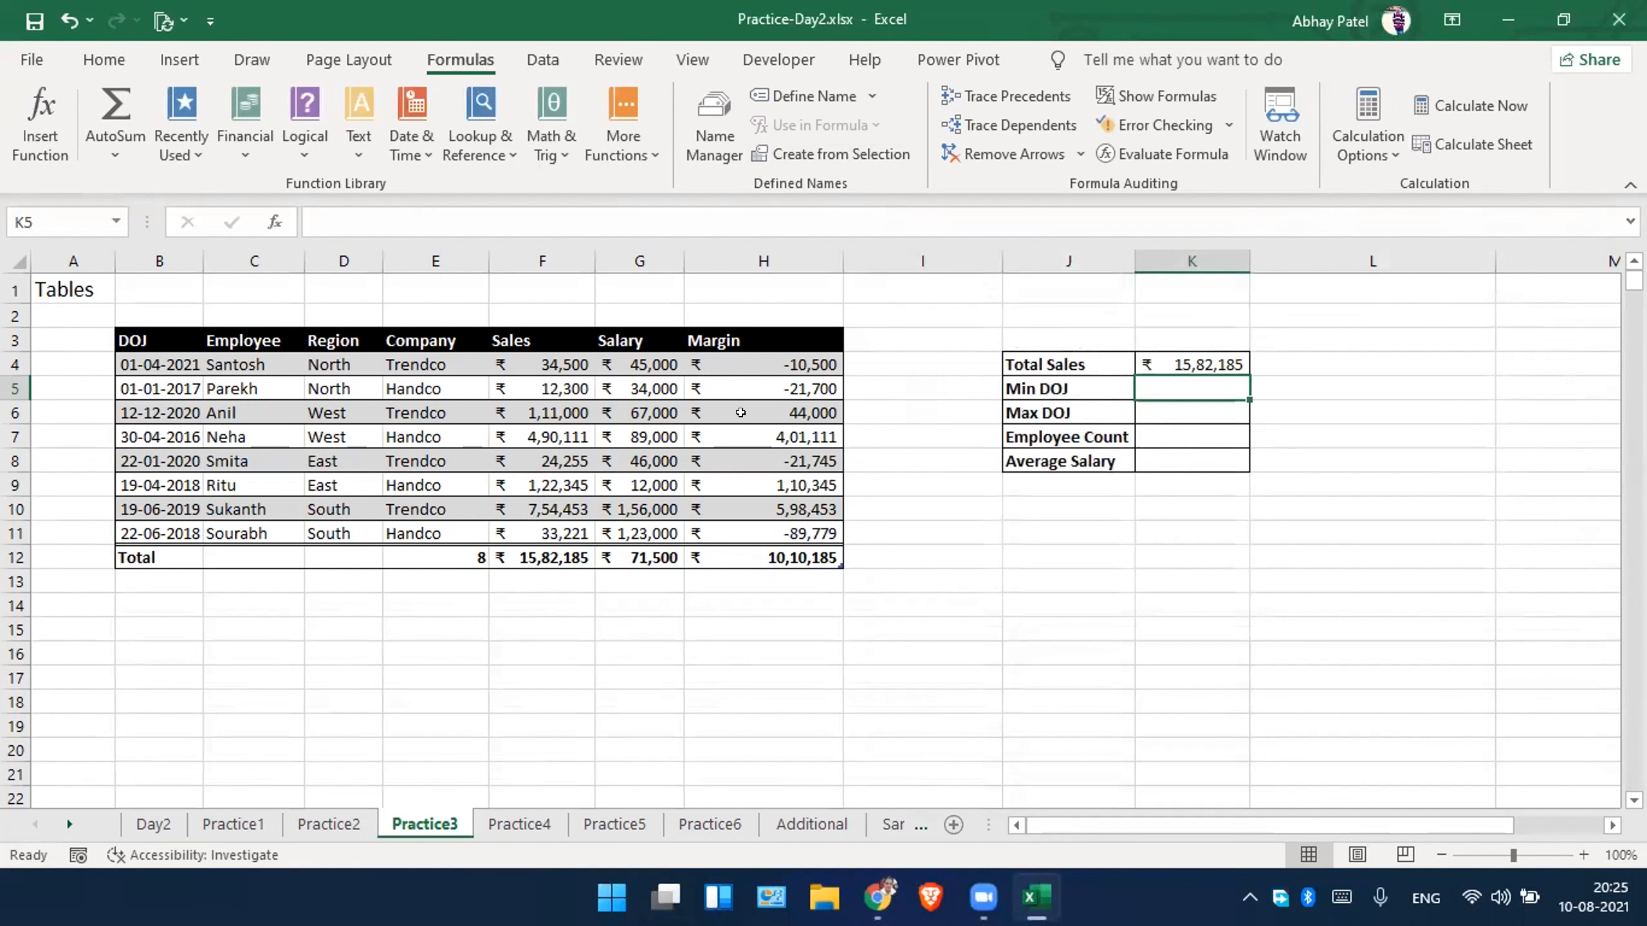
Start a formula in the Min DOJ cell K5 with an opening structured reference to the Employe_t table.
{"action": "double_click", "coordinate": [1181, 383]}
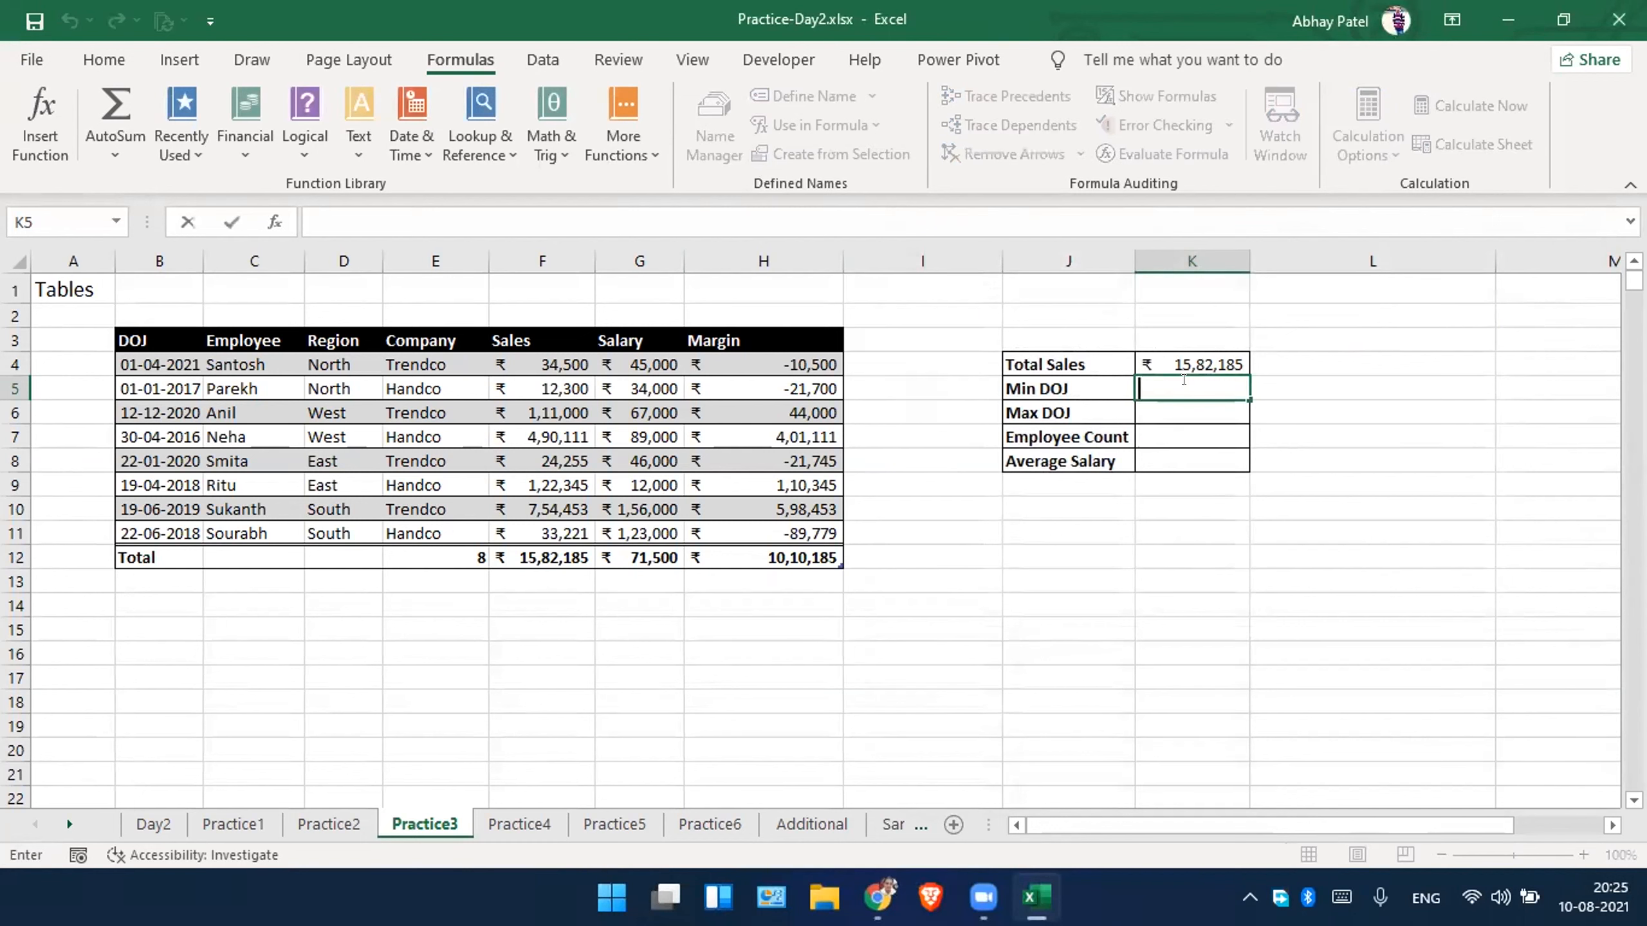
{"action": "type", "text": "=e"}
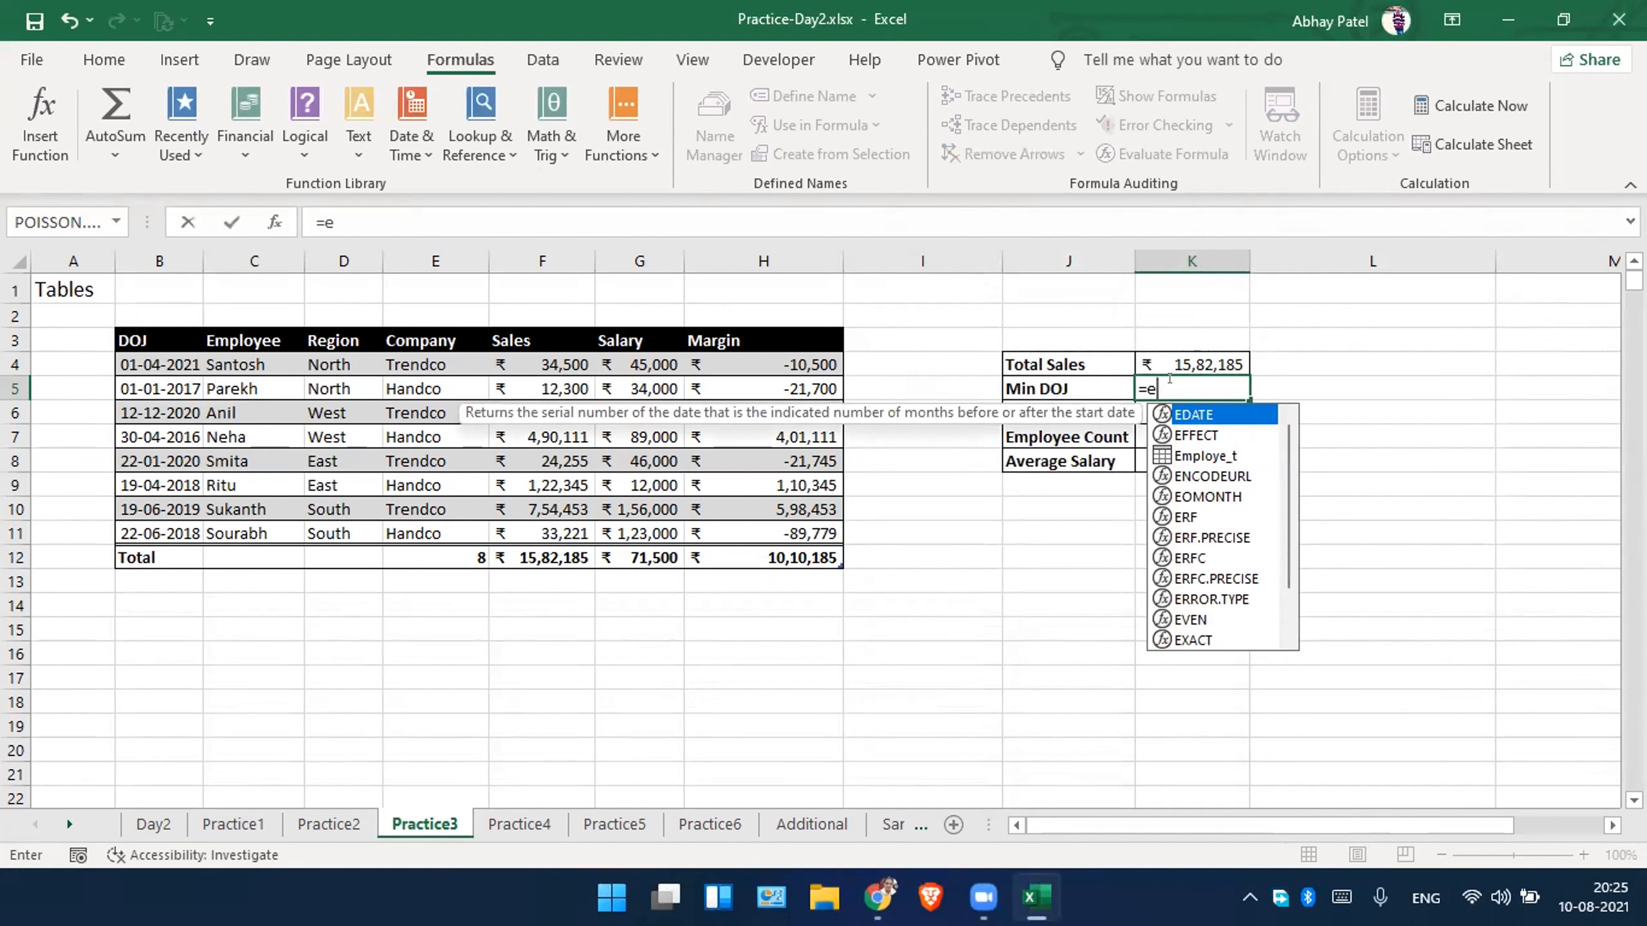
{"action": "key", "text": "Down"}
{"action": "key", "text": "Down"}
{"action": "key", "text": "Tab"}
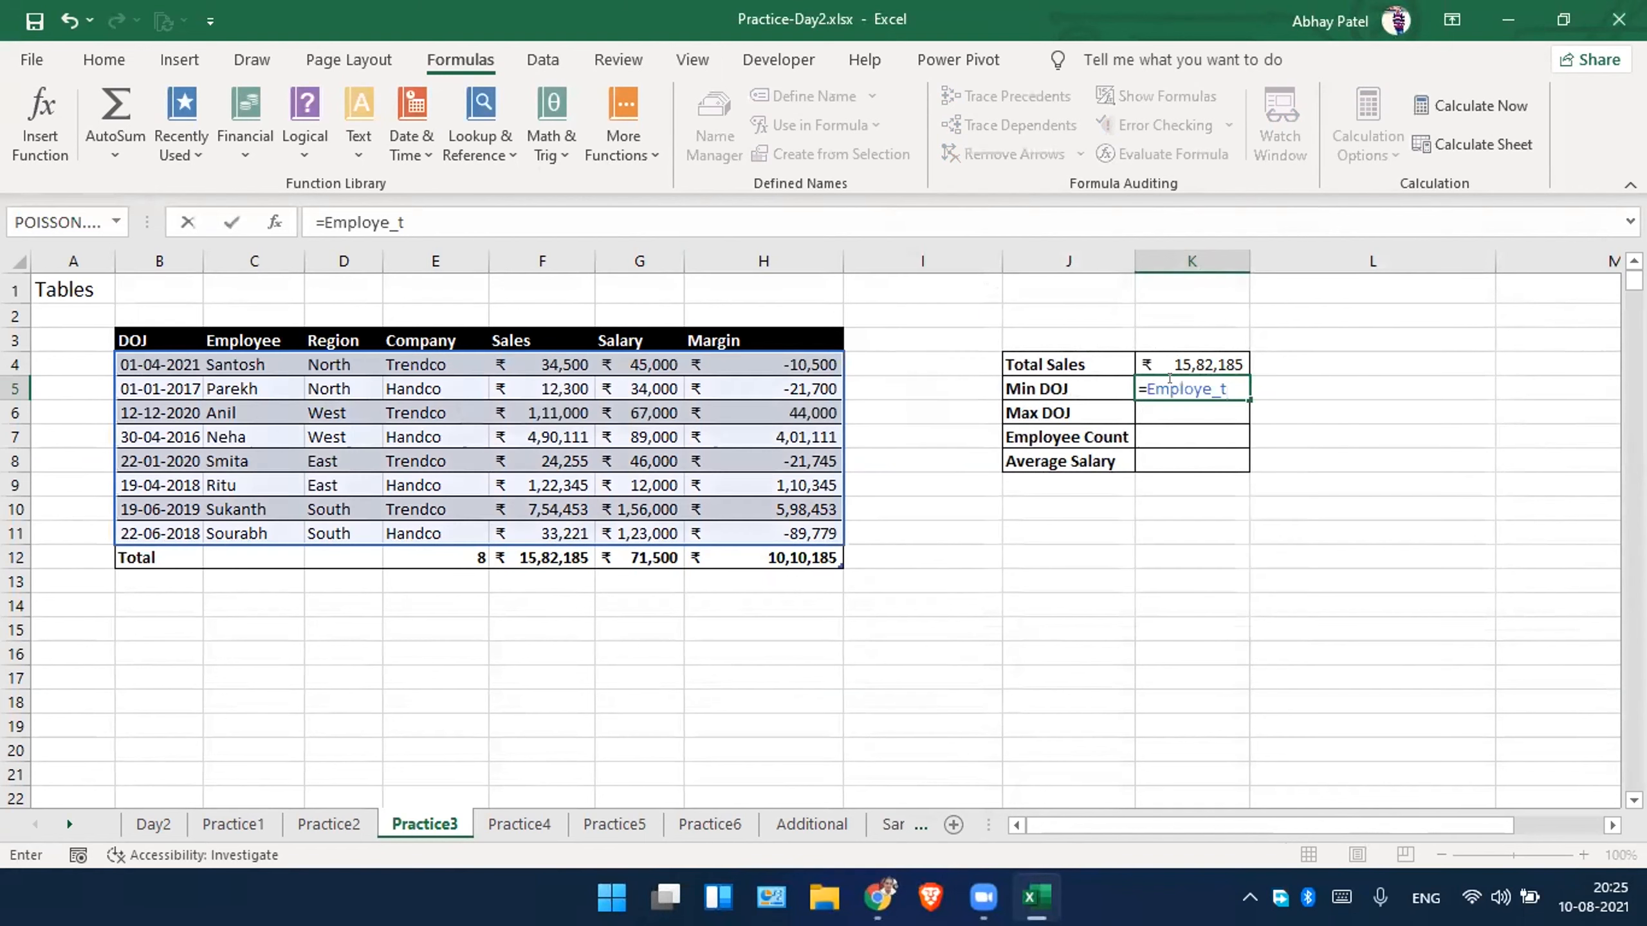
{"action": "type", "text": ".mi"}
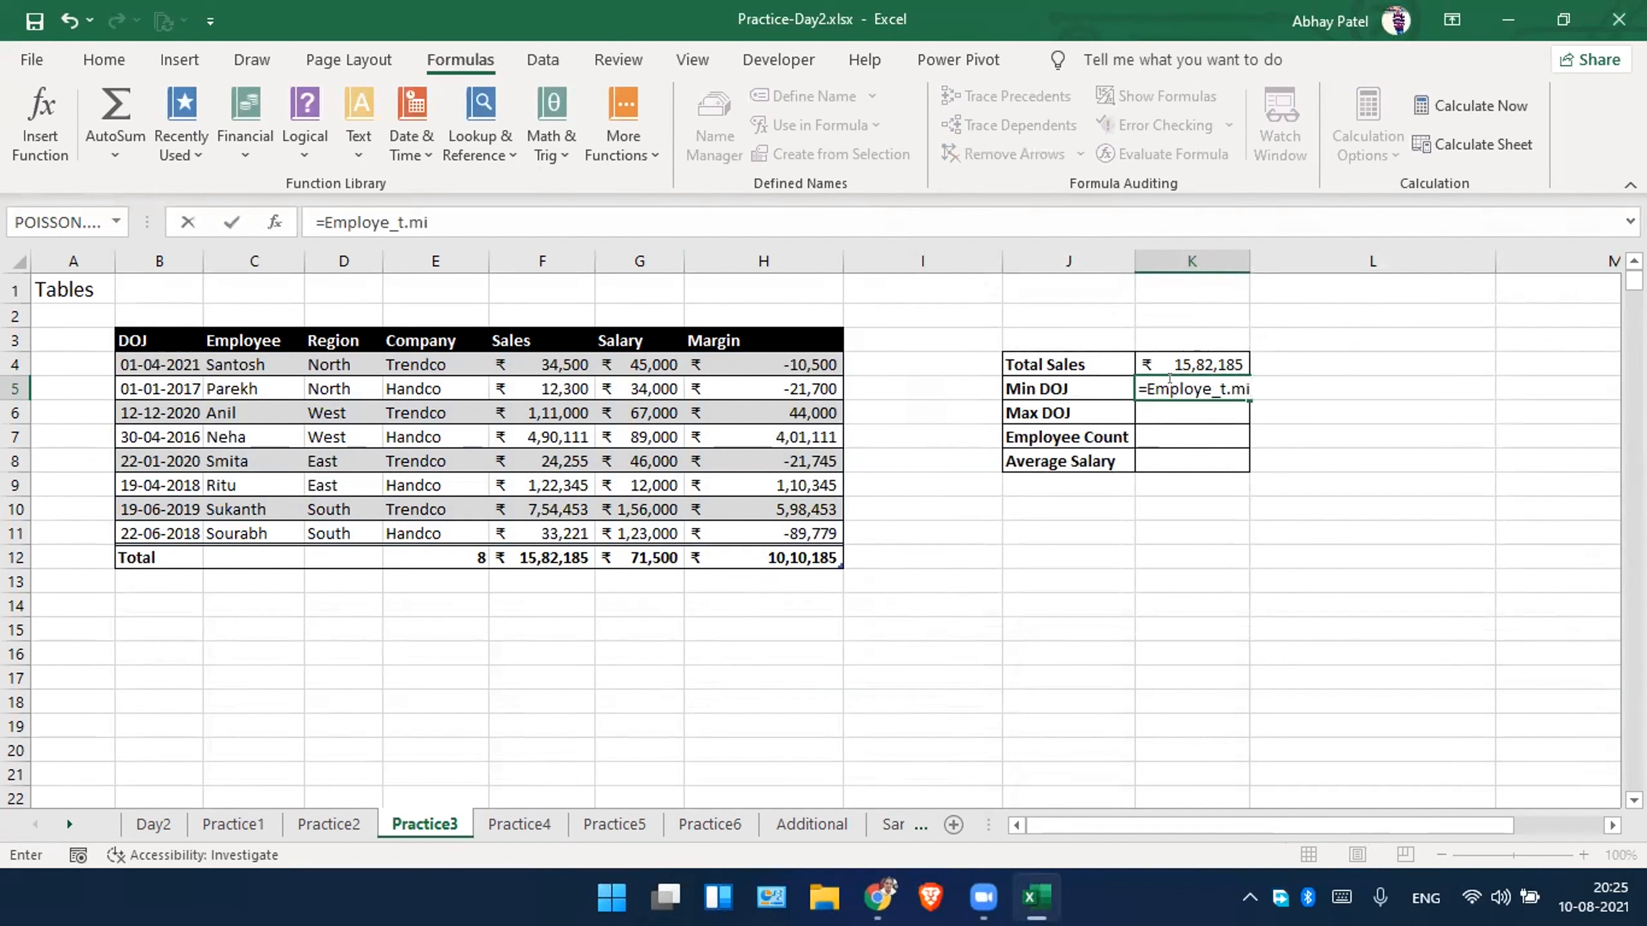
{"action": "key", "text": "BackSpace"}
{"action": "key", "text": "BackSpace"}
{"action": "key", "text": "BackSpace"}
{"action": "type", "text": "["}
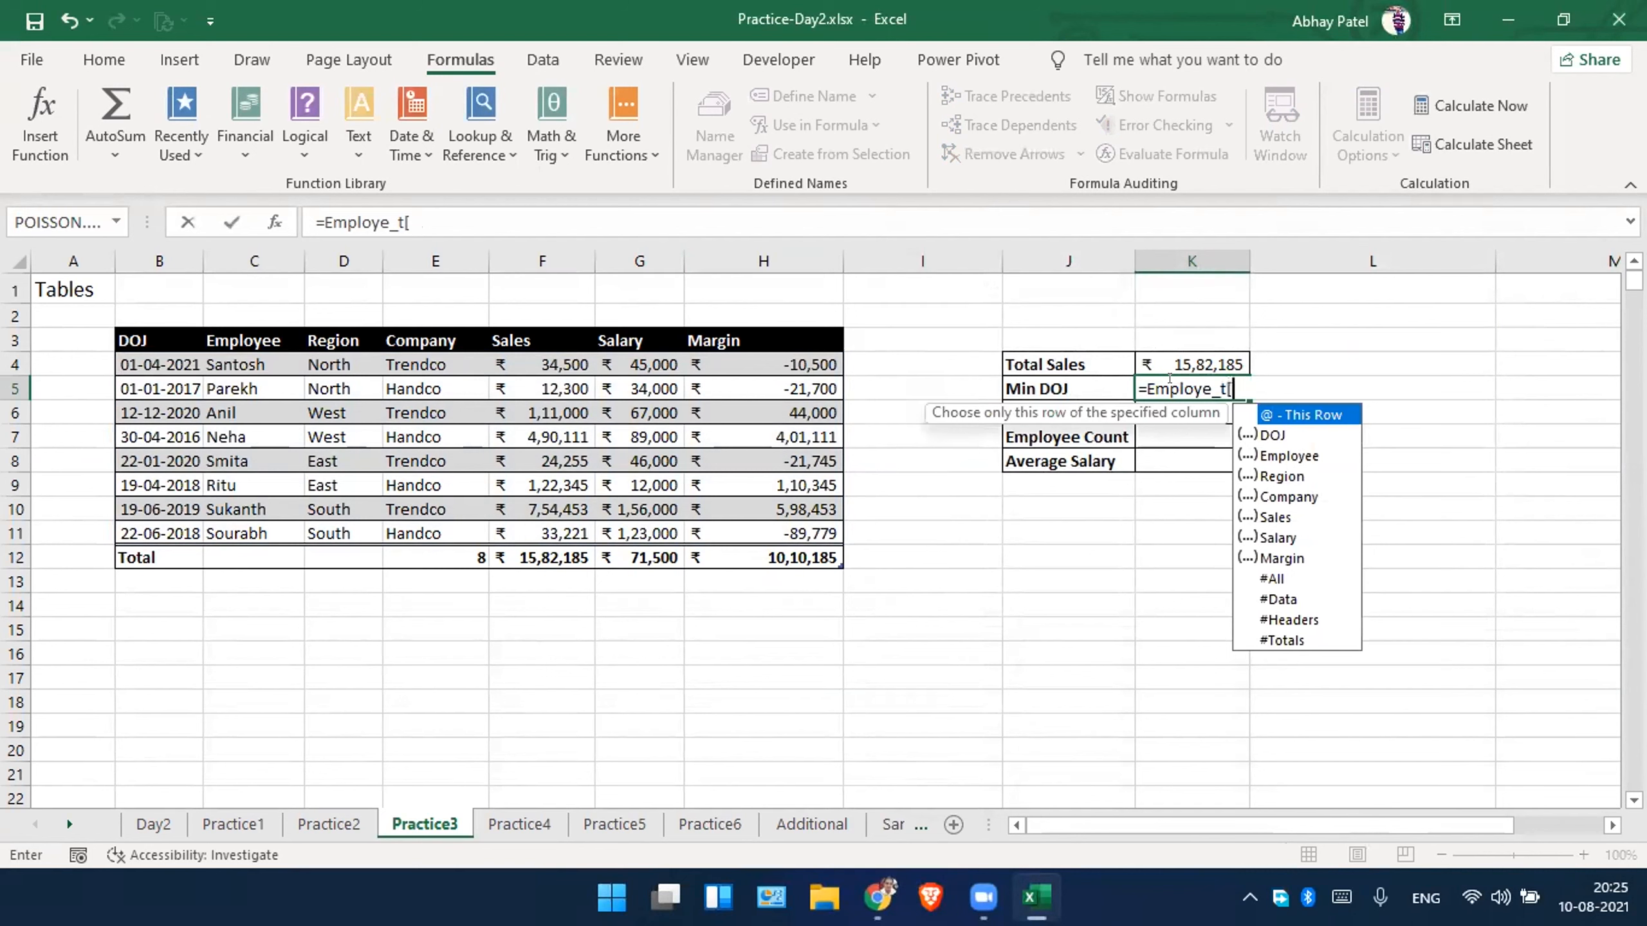
Complete the structured reference in K5 with the DOJ column so it reads =Employe_t[DOJ].
{"action": "key", "text": "Down"}
{"action": "key", "text": "Down"}
{"action": "key", "text": "Down"}
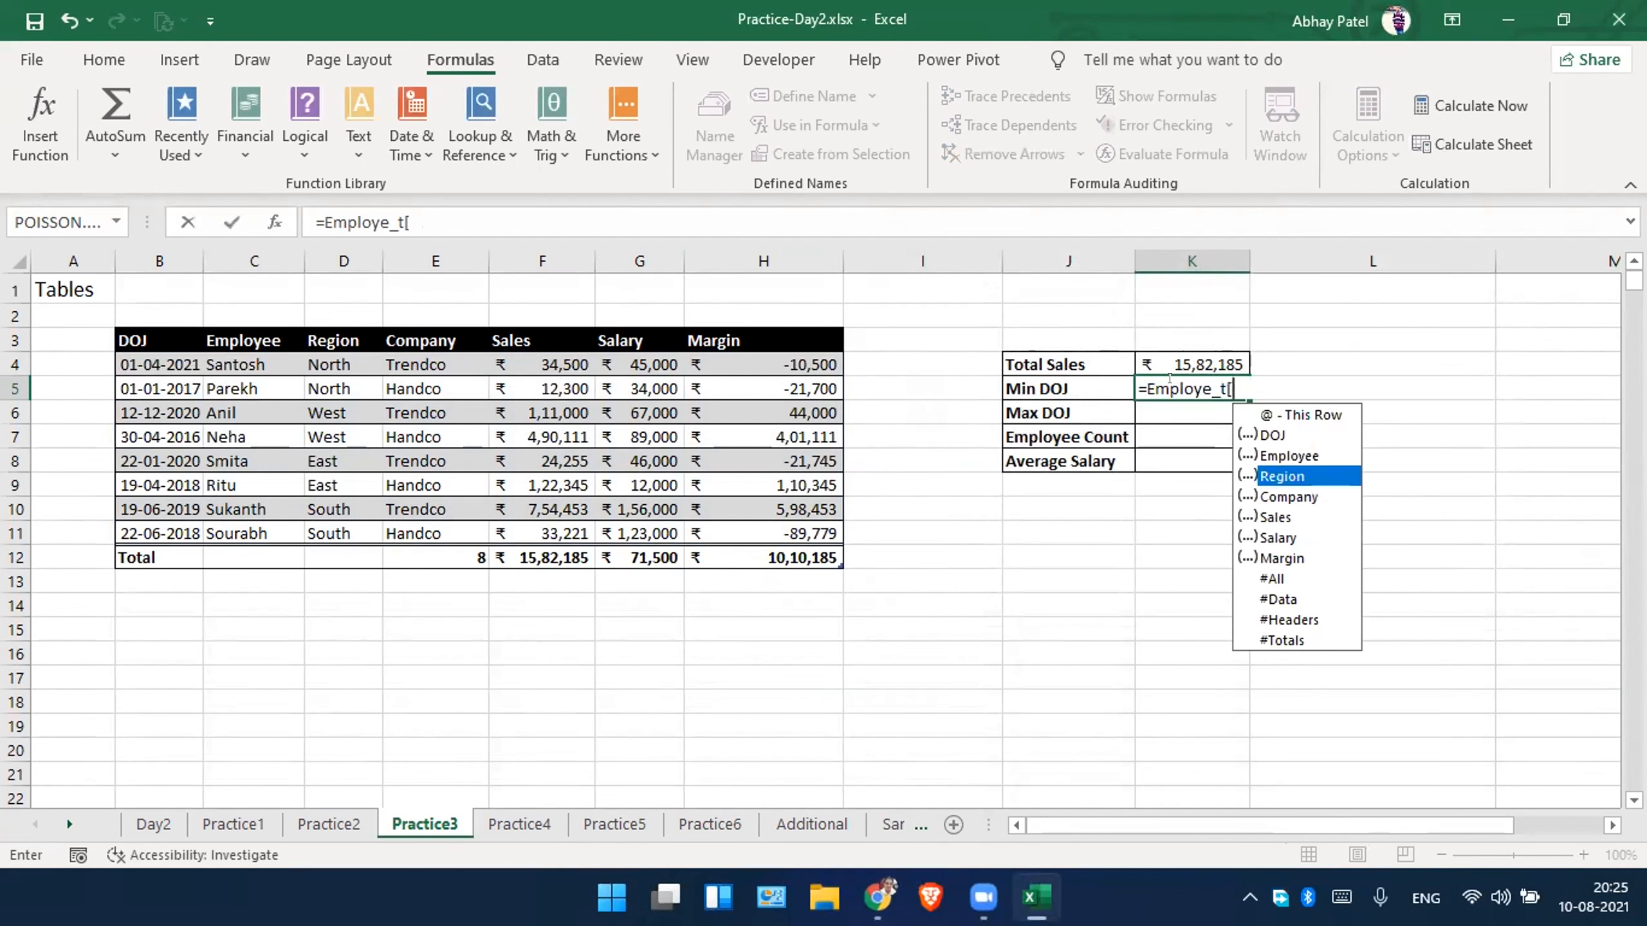
{"action": "key", "text": "Down"}
{"action": "key", "text": "Down"}
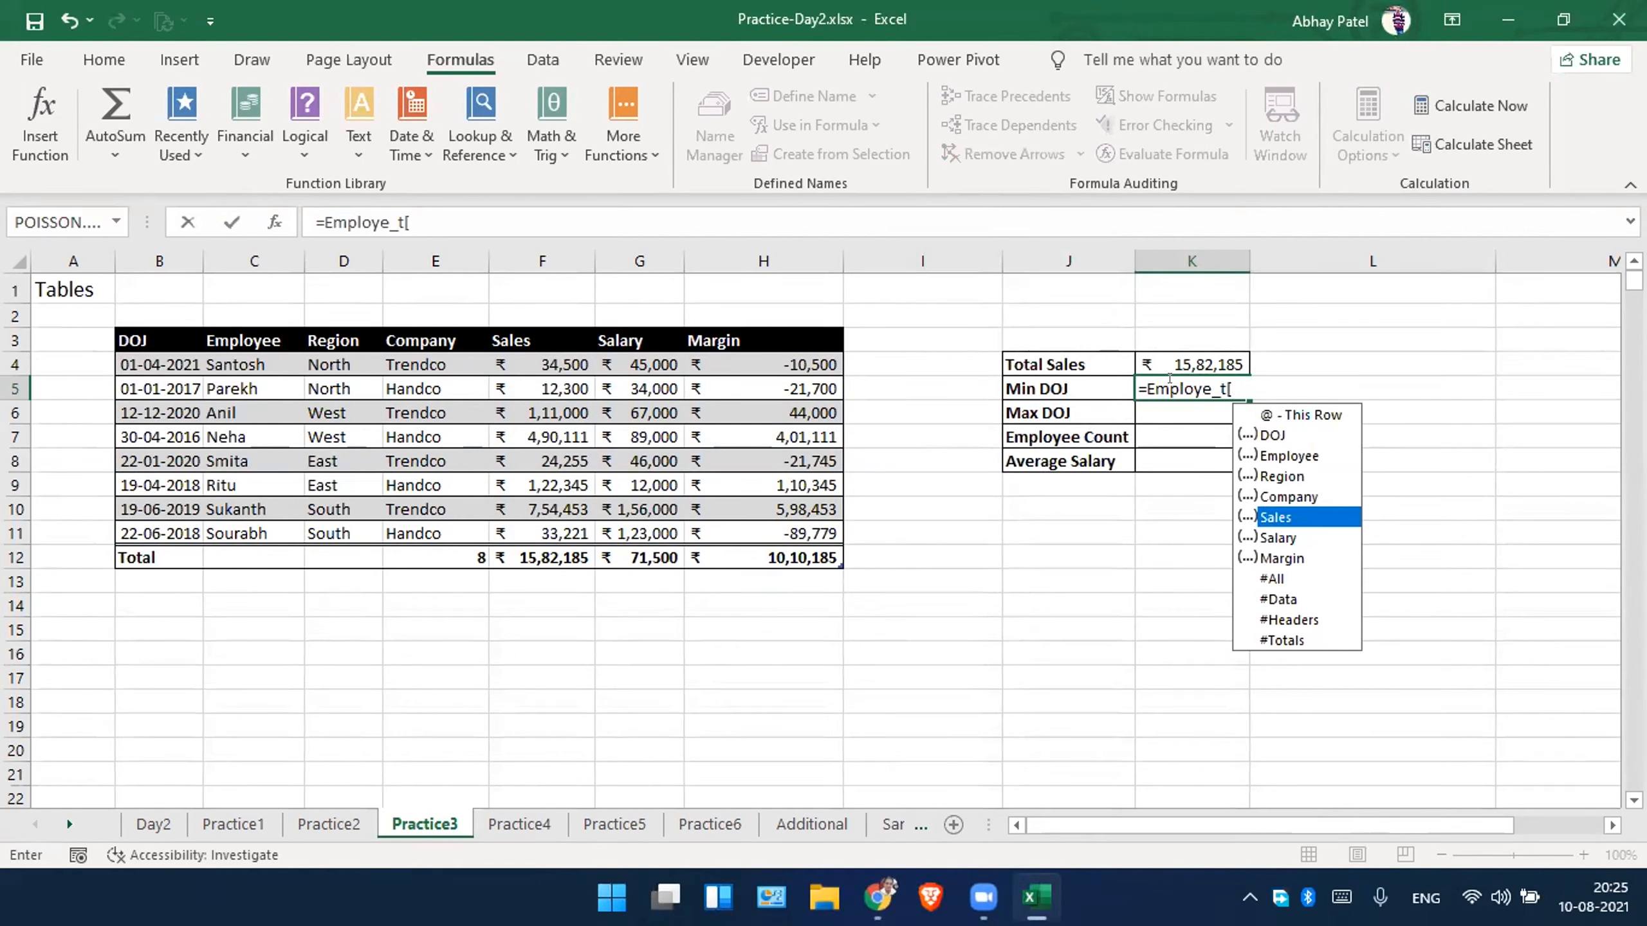
{"action": "key", "text": "Up"}
{"action": "key", "text": "Up"}
{"action": "key", "text": "Up"}
{"action": "key", "text": "Up"}
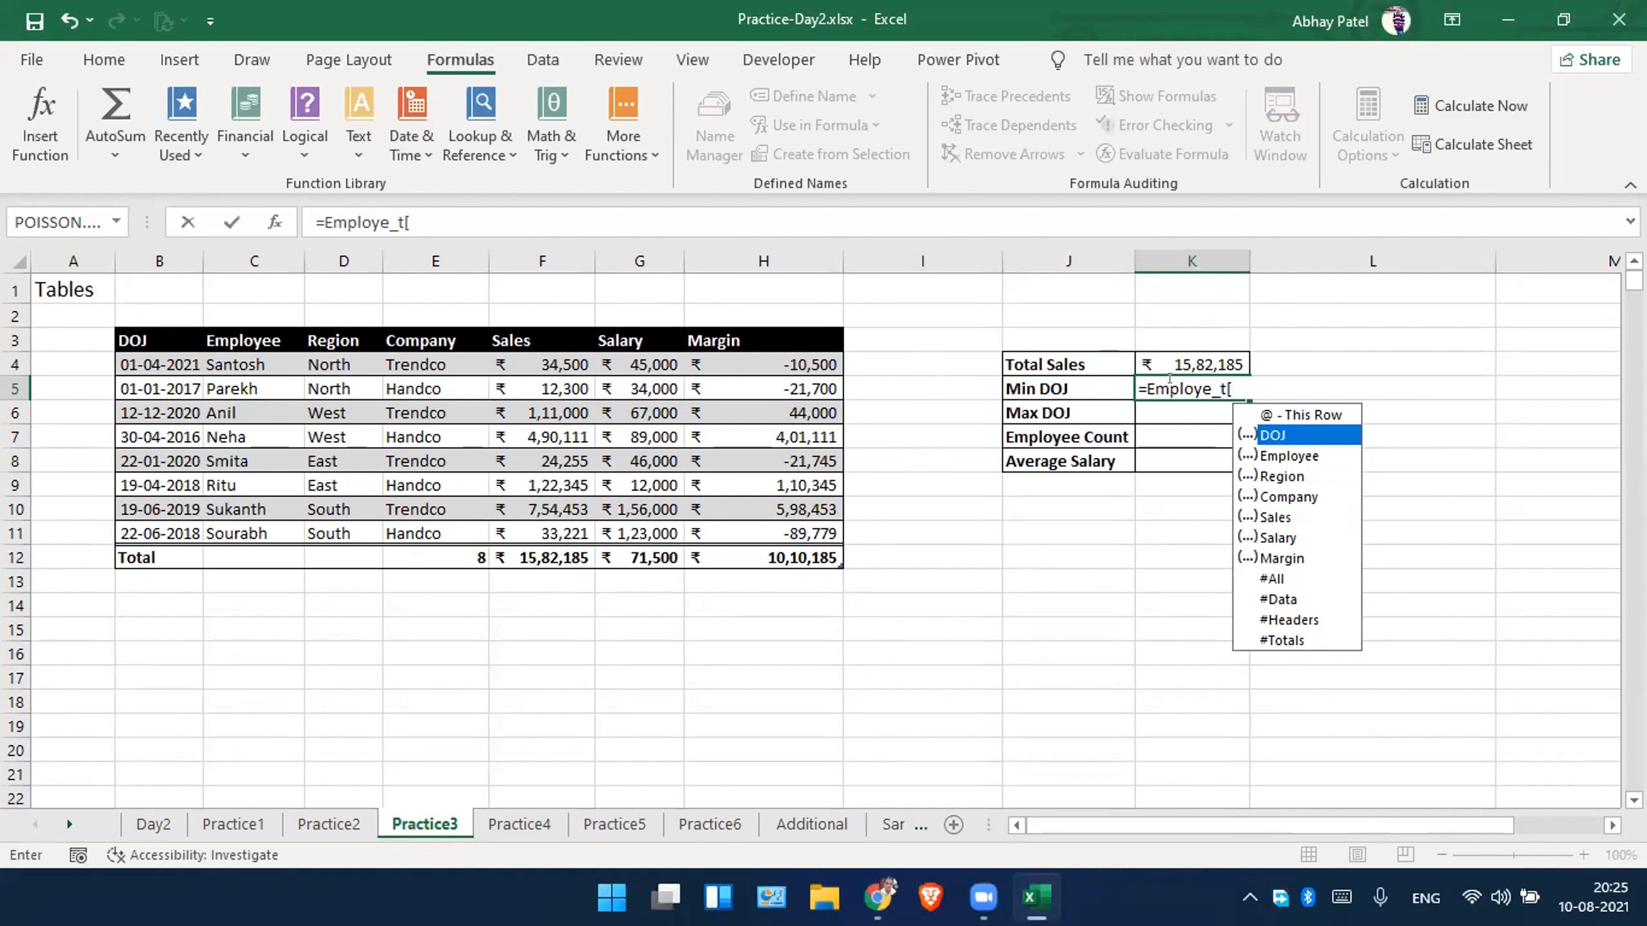
{"action": "key", "text": "Tab"}
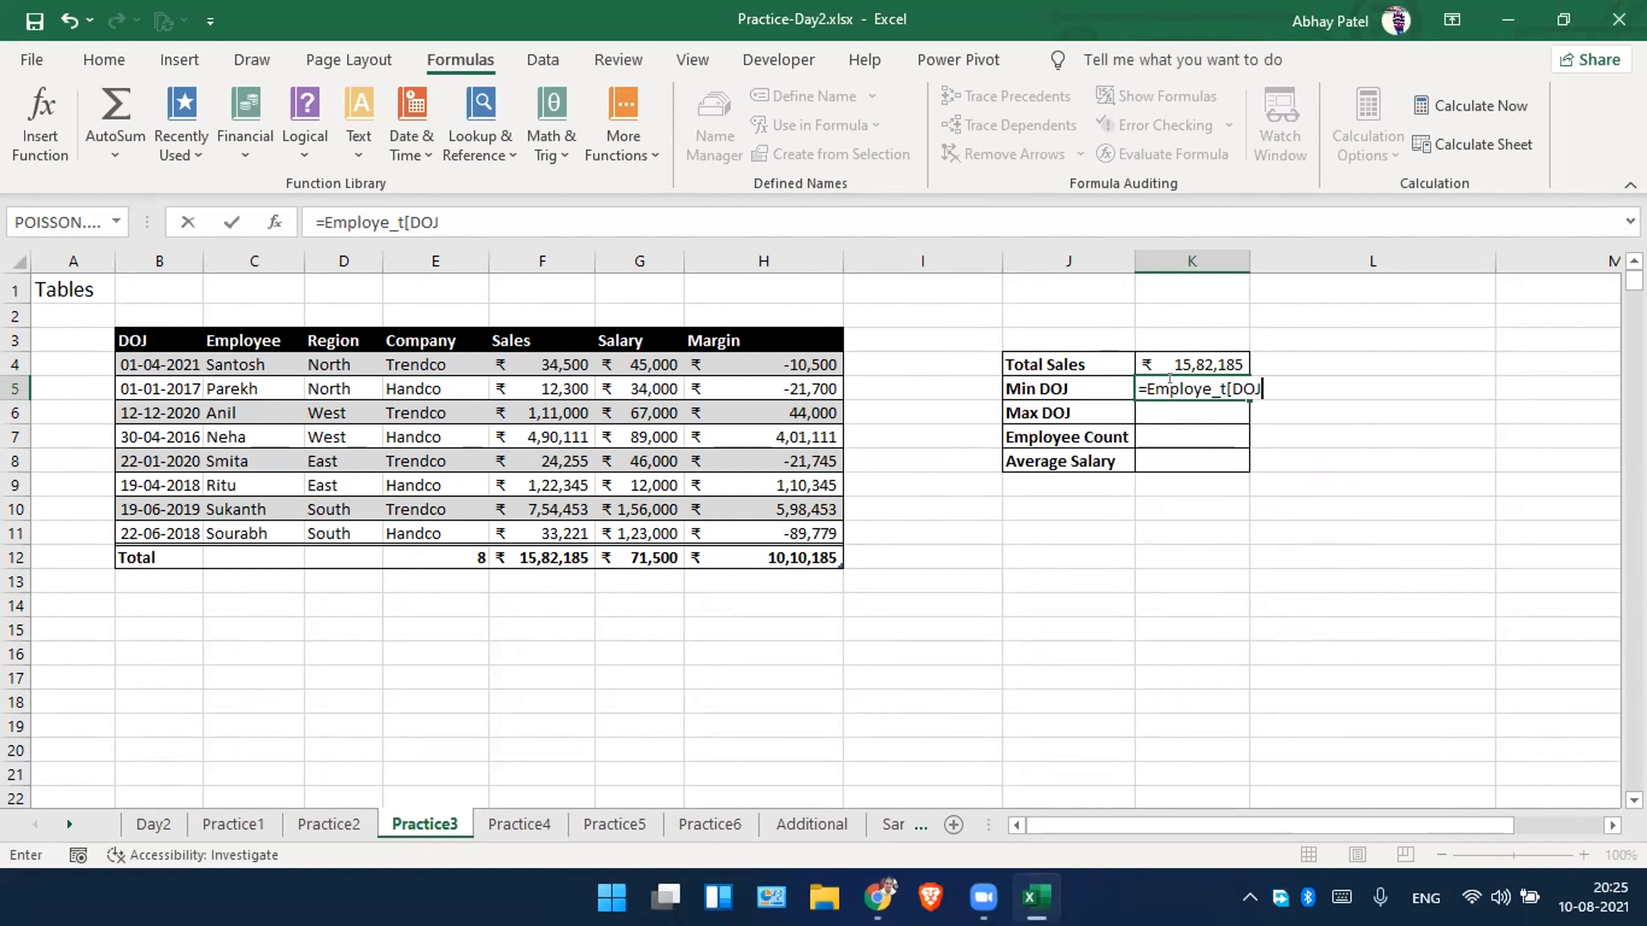
{"action": "type", "text": "]"}
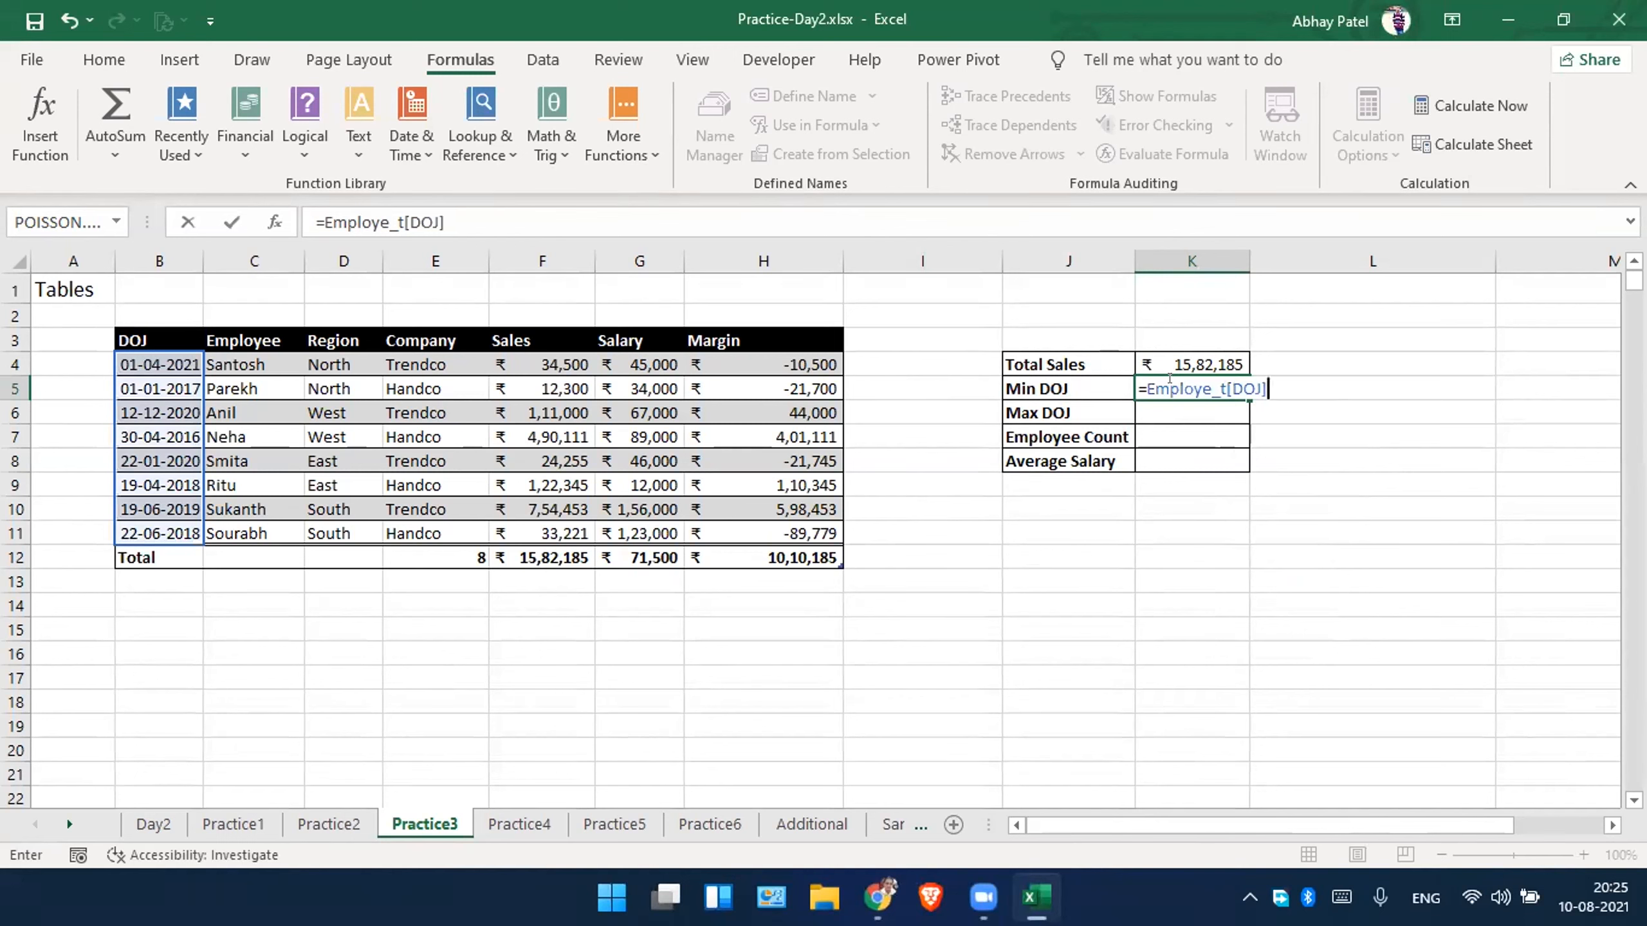
Wrap the DOJ column reference in K5 in the MIN function, giving =MIN(Employe_t[DOJ]), and reselect the cell.
{"action": "left_click", "coordinate": [1144, 379]}
{"action": "type", "text": "min("}
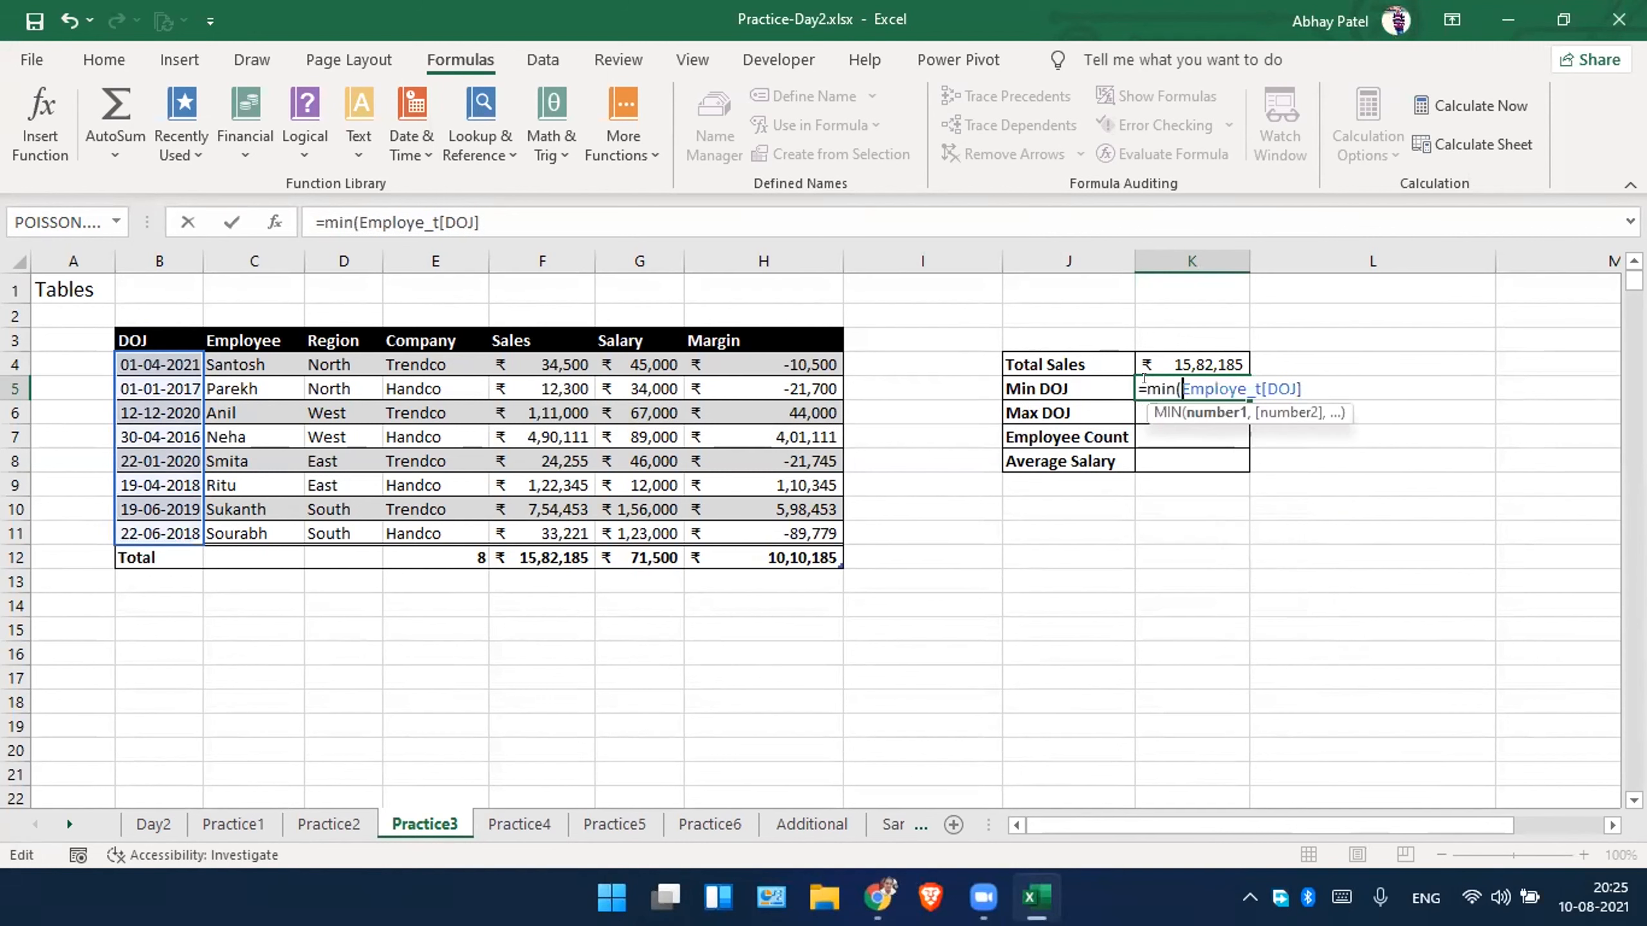
{"action": "key", "text": "End"}
{"action": "key", "text": "Return"}
{"action": "left_click", "coordinate": [1143, 379]}
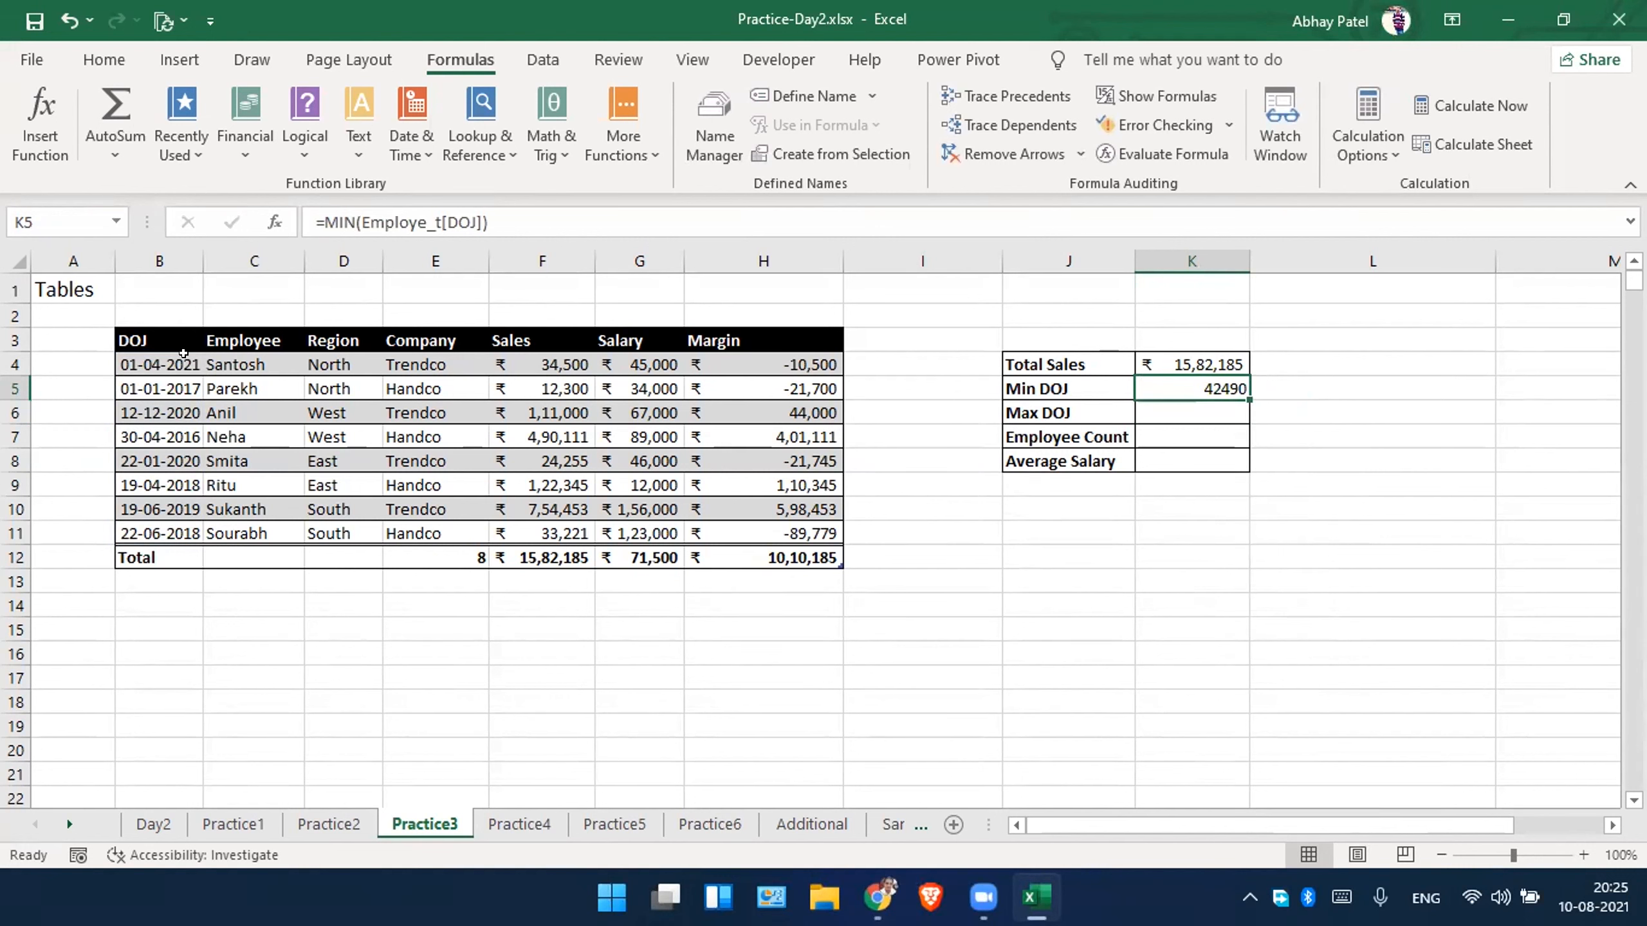
Compare the Min DOJ result with the table's DOJ dates and format K5 as Long Date.
{"action": "left_click_drag", "start_coordinate": [160, 361], "coordinate": [161, 514]}
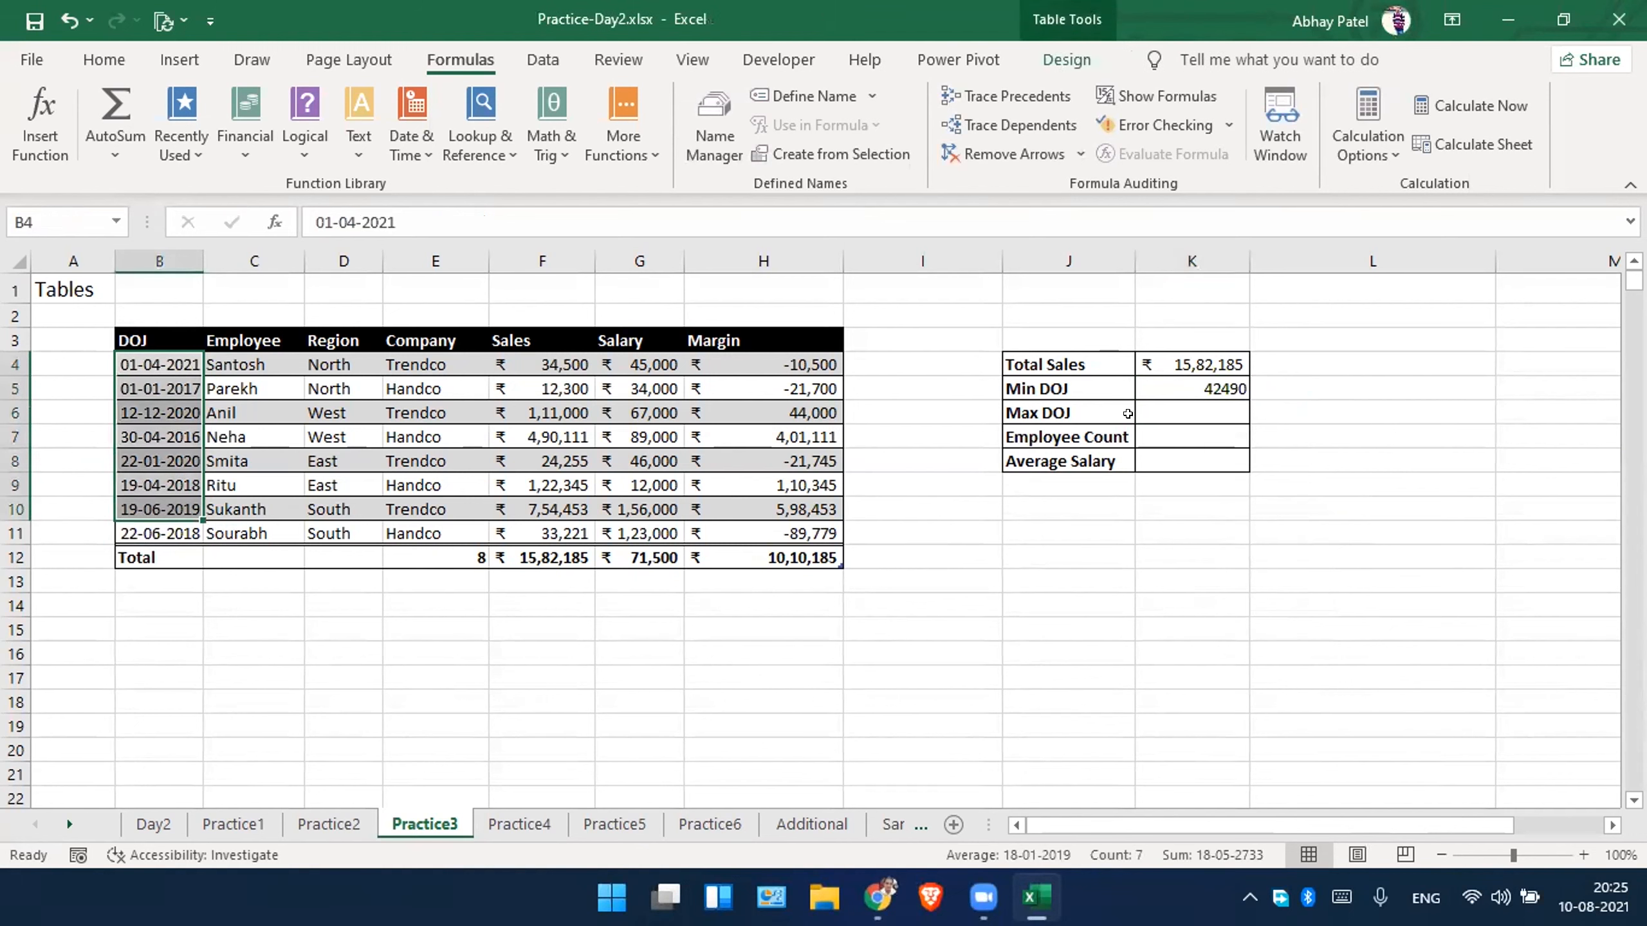
{"action": "left_click", "coordinate": [1169, 394]}
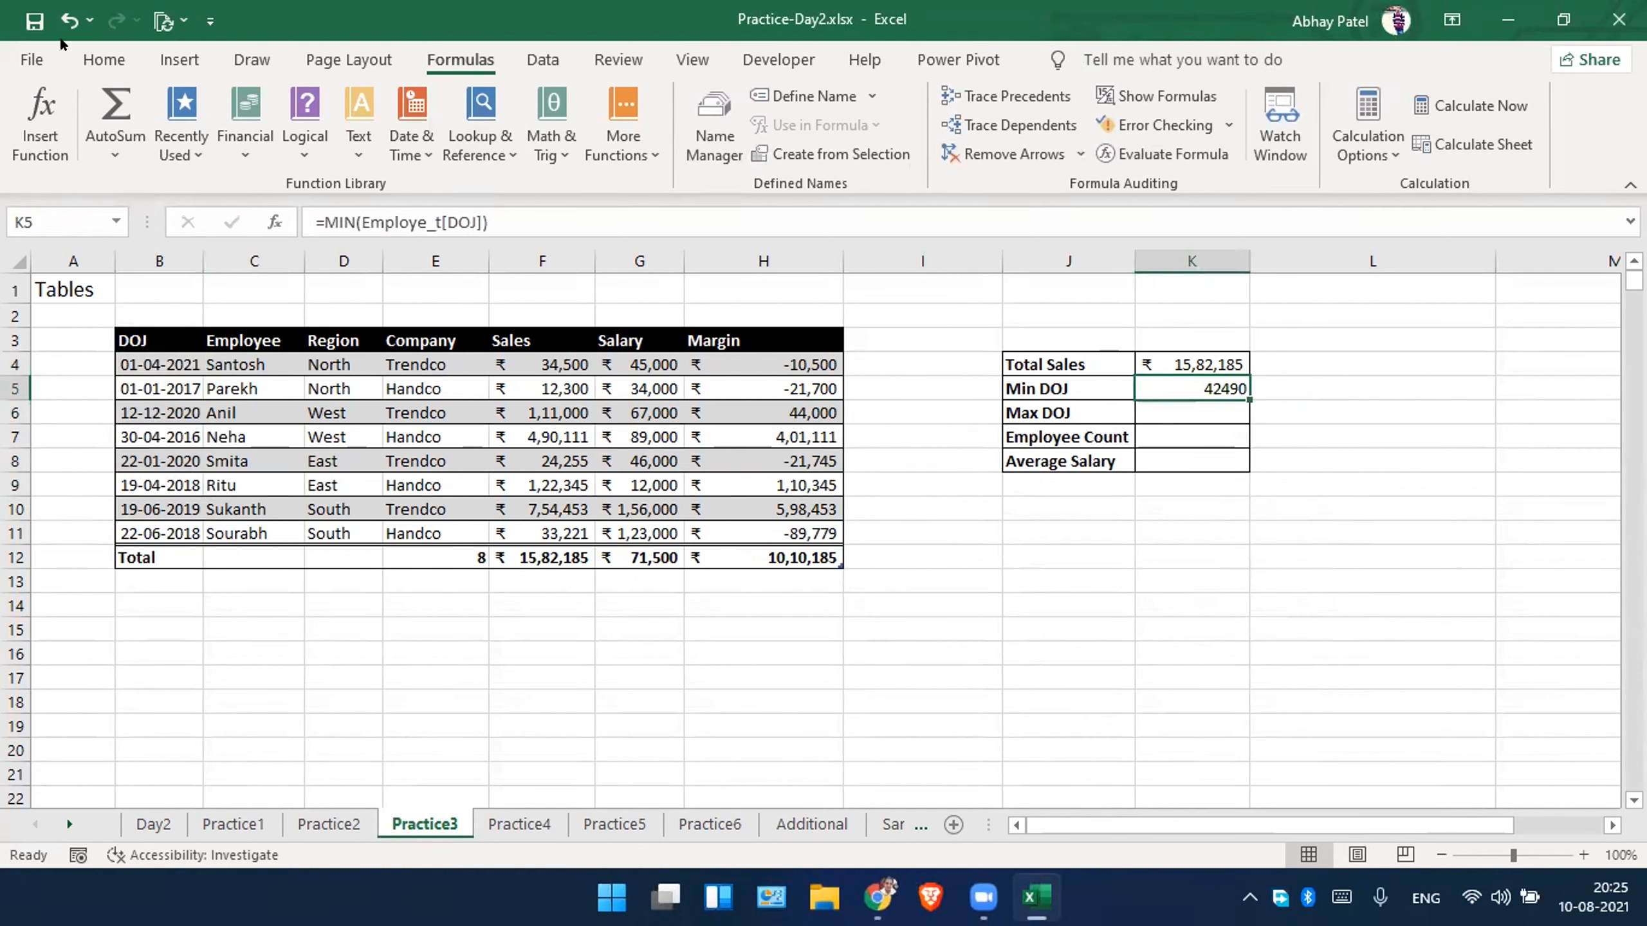
{"action": "left_click", "coordinate": [103, 58]}
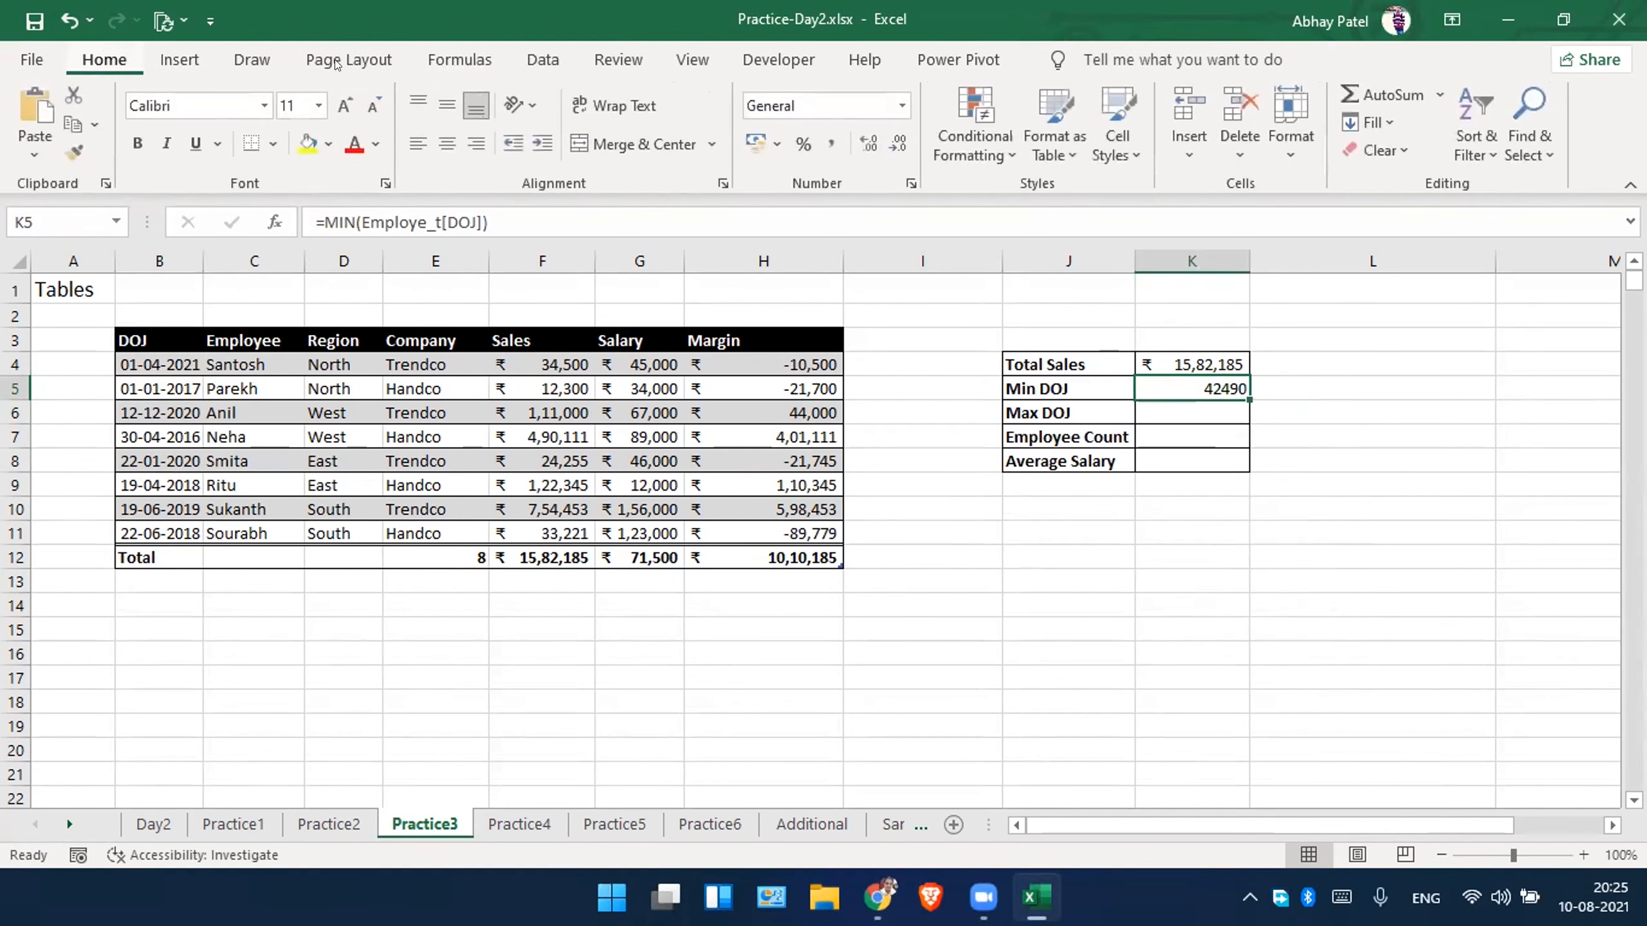
{"action": "left_click", "coordinate": [900, 104]}
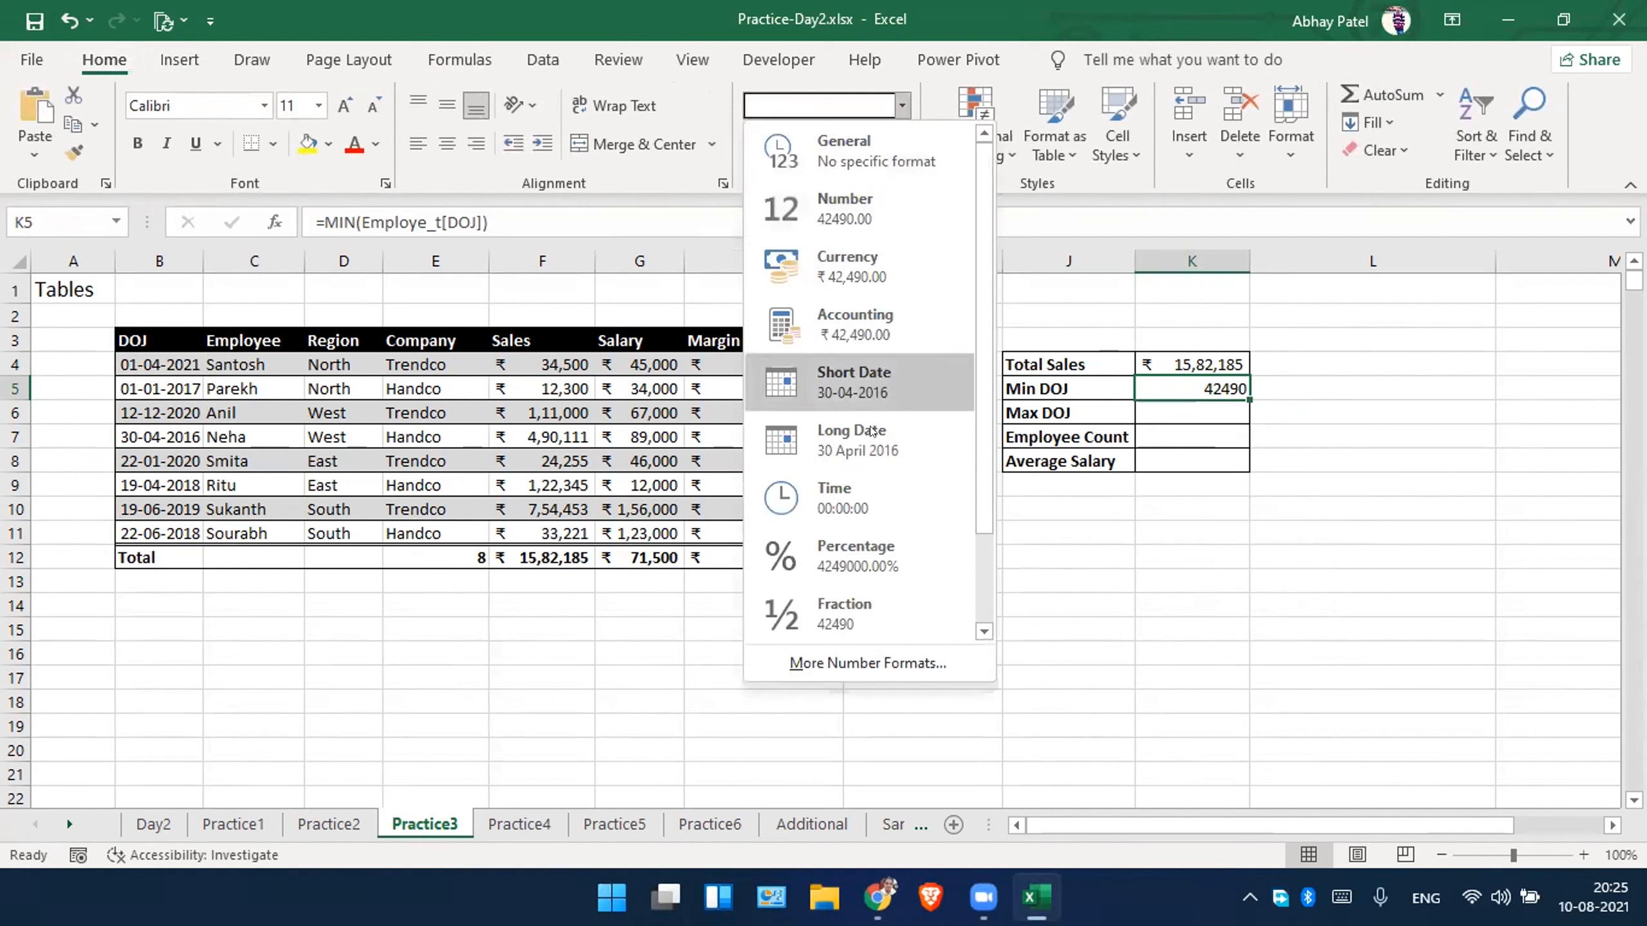
{"action": "left_click", "coordinate": [870, 448]}
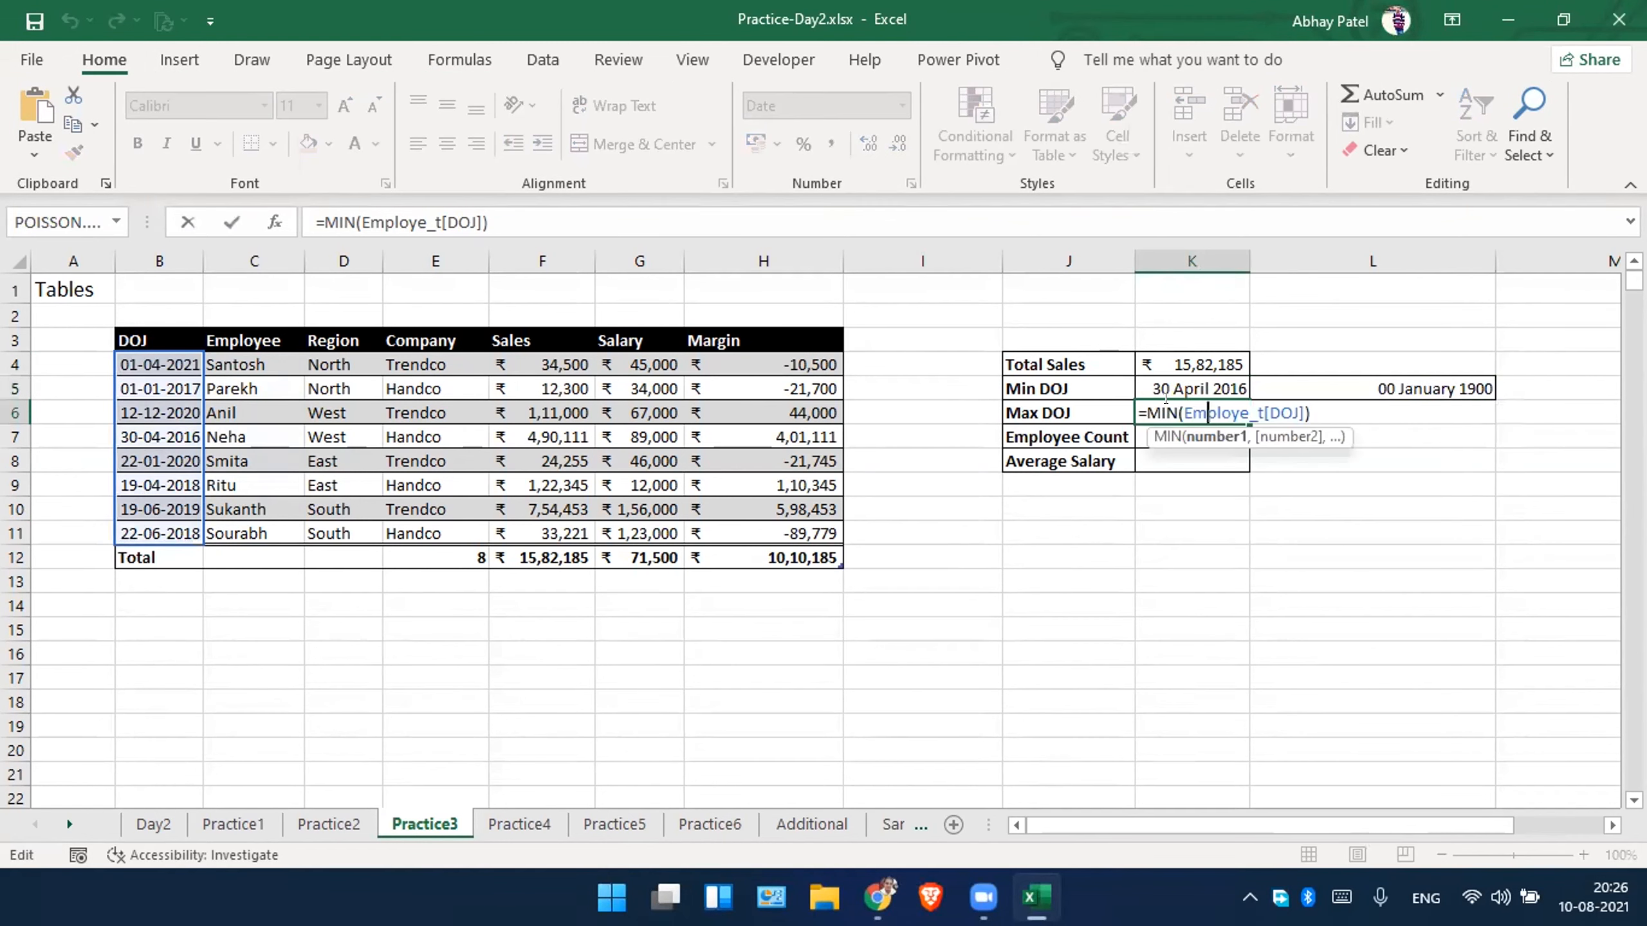
Reuse the Min DOJ formula in the Max DOJ cell K6, changing it to =MAX(Employe_t[DOJ]).
{"action": "left_click", "coordinate": [1165, 400]}
{"action": "key", "text": "BackSpace"}
{"action": "key", "text": "BackSpace"}
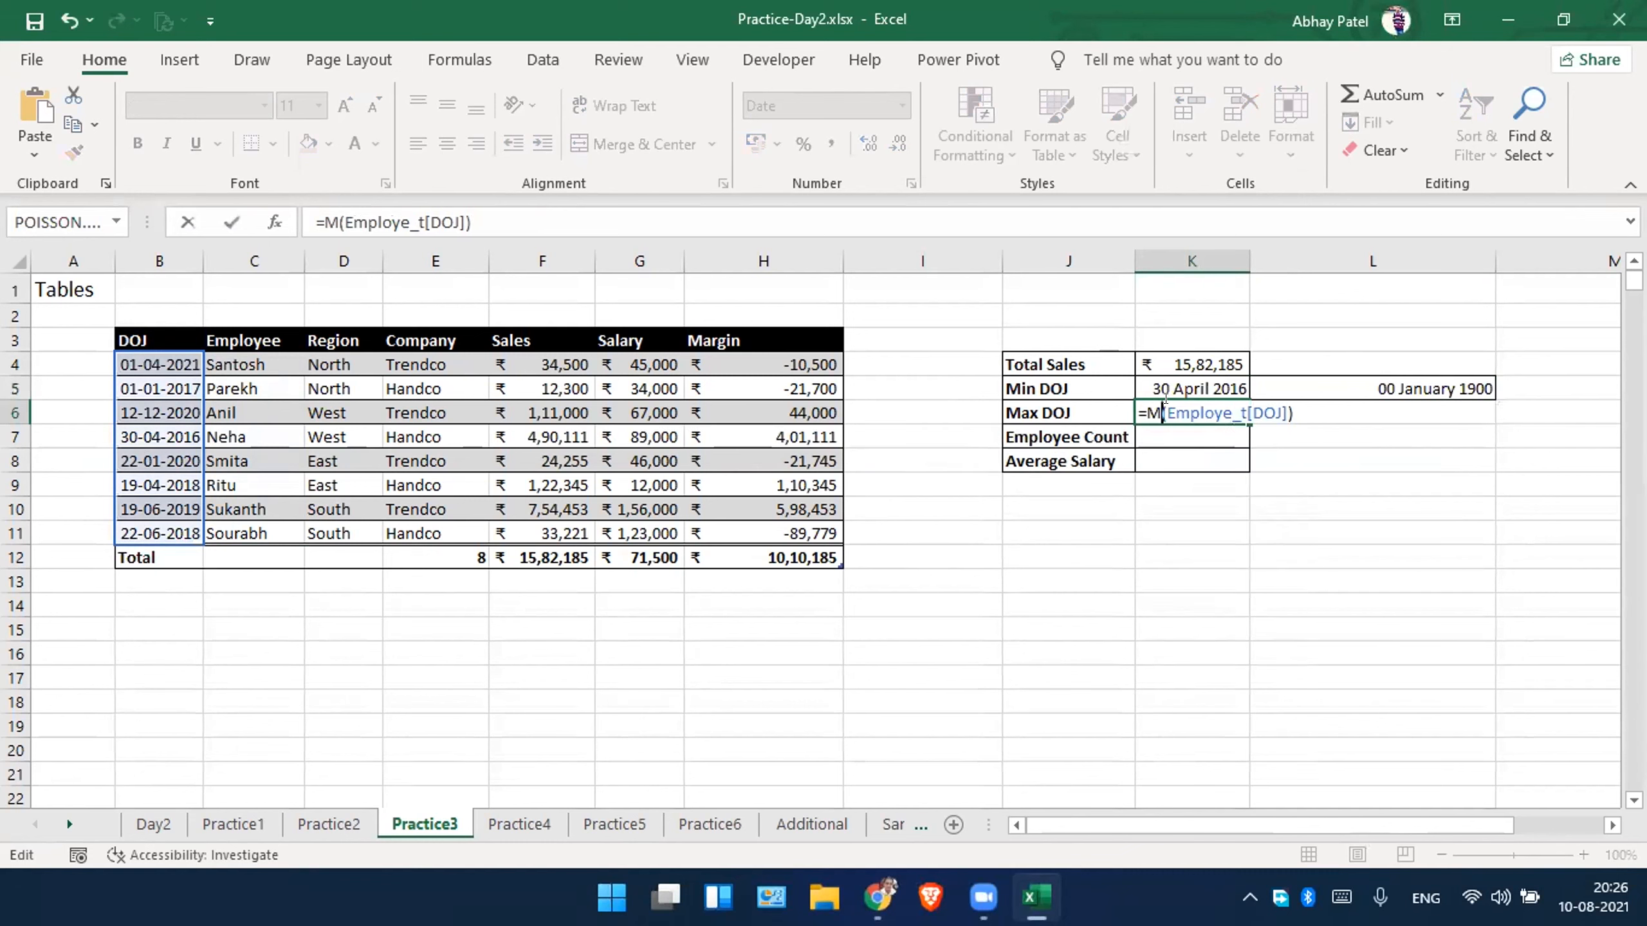
{"action": "type", "text": "ax"}
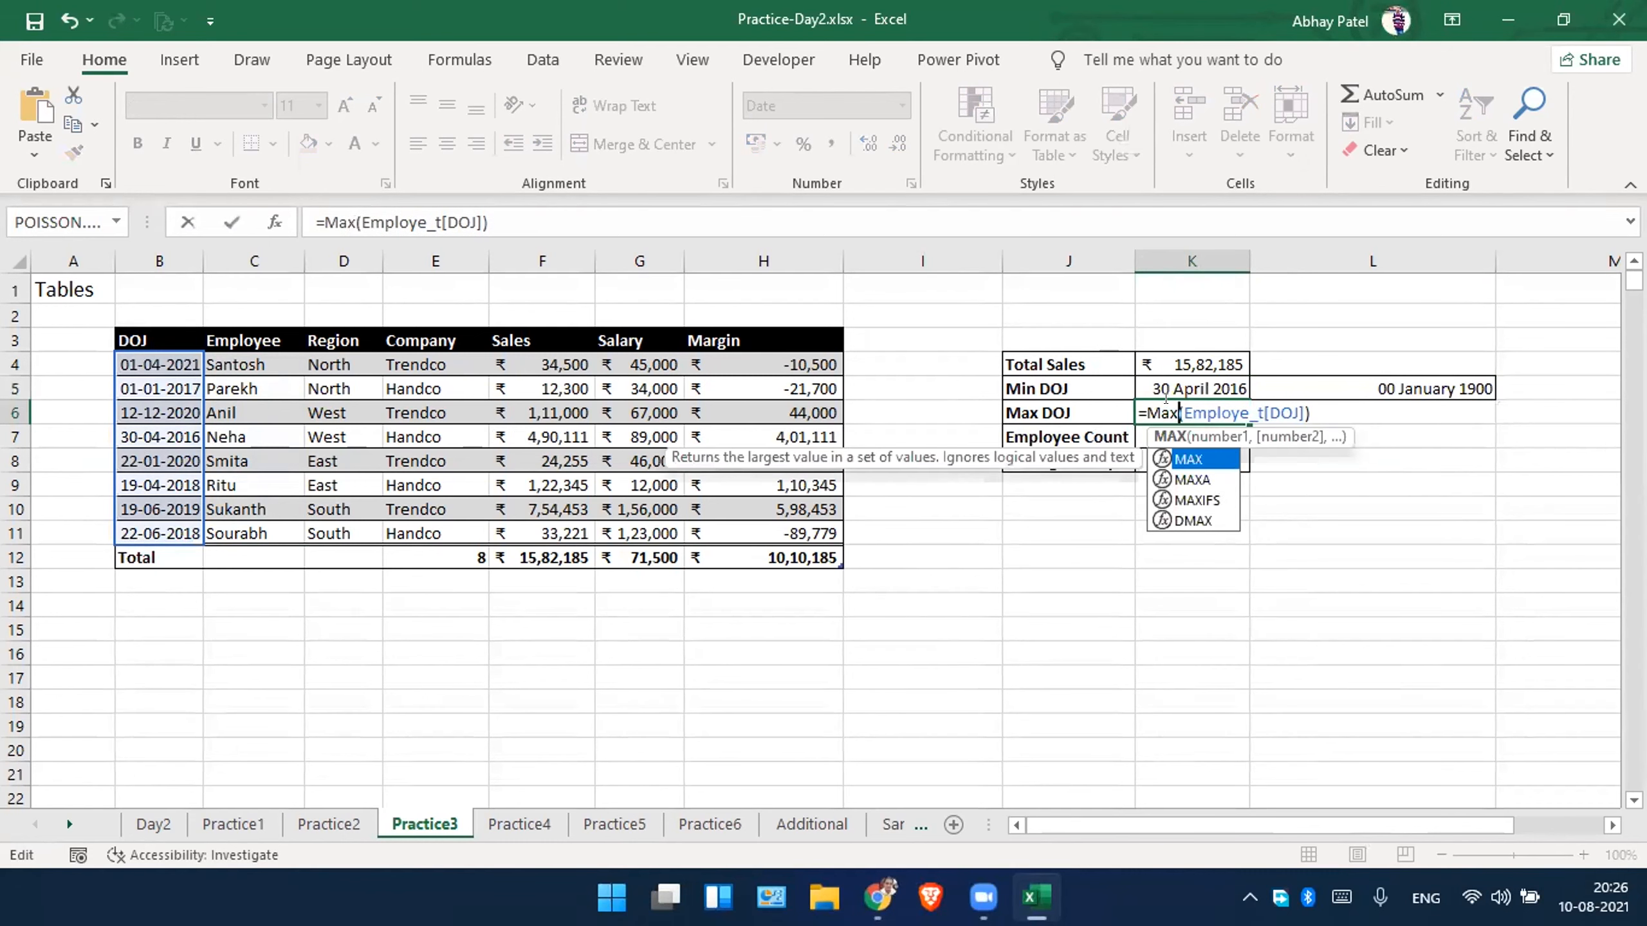
{"action": "key", "text": "Return"}
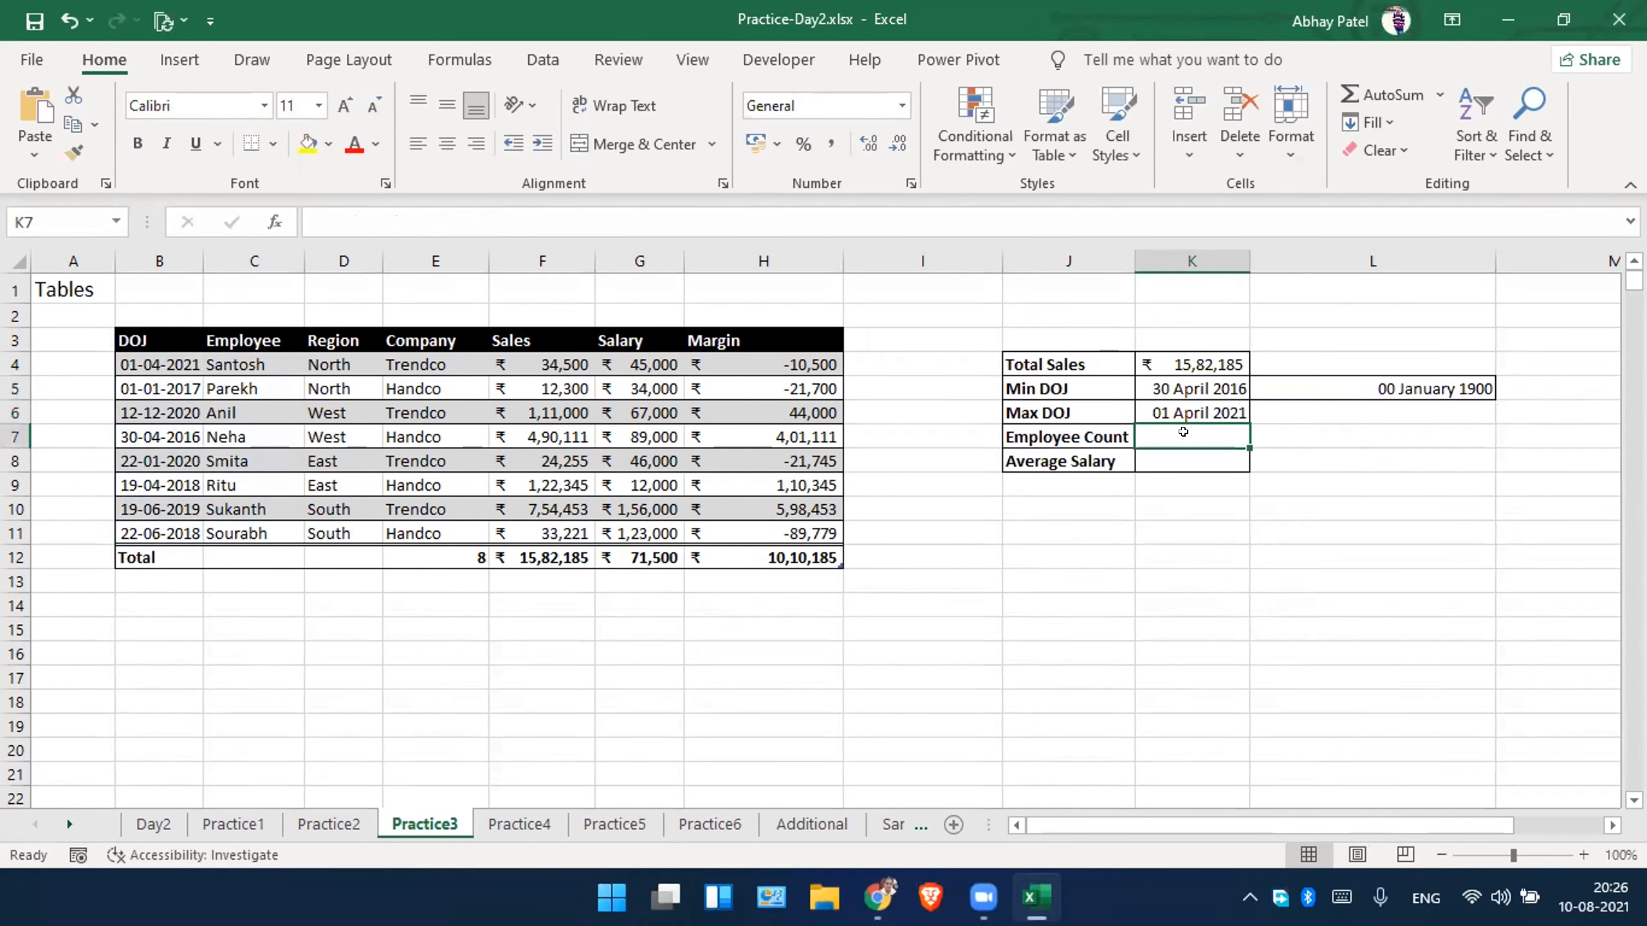
Enter =COUNT(Employe_t[Employee]) in the Employee Count cell K7.
{"action": "type", "text": "=cou"}
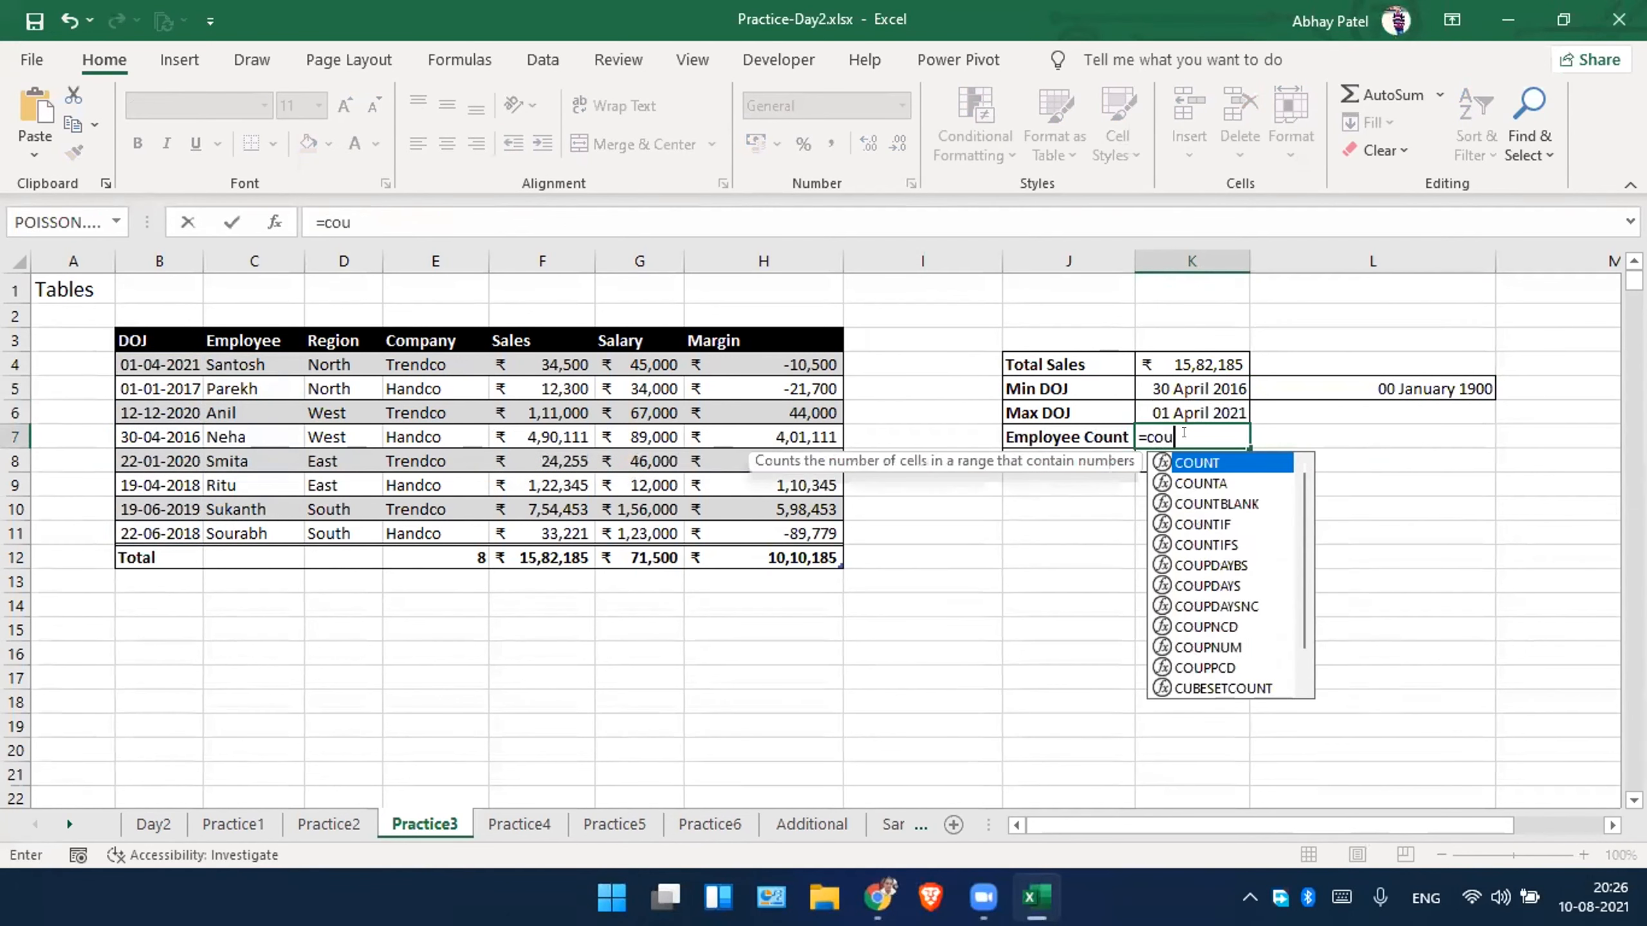
{"action": "key", "text": "Tab"}
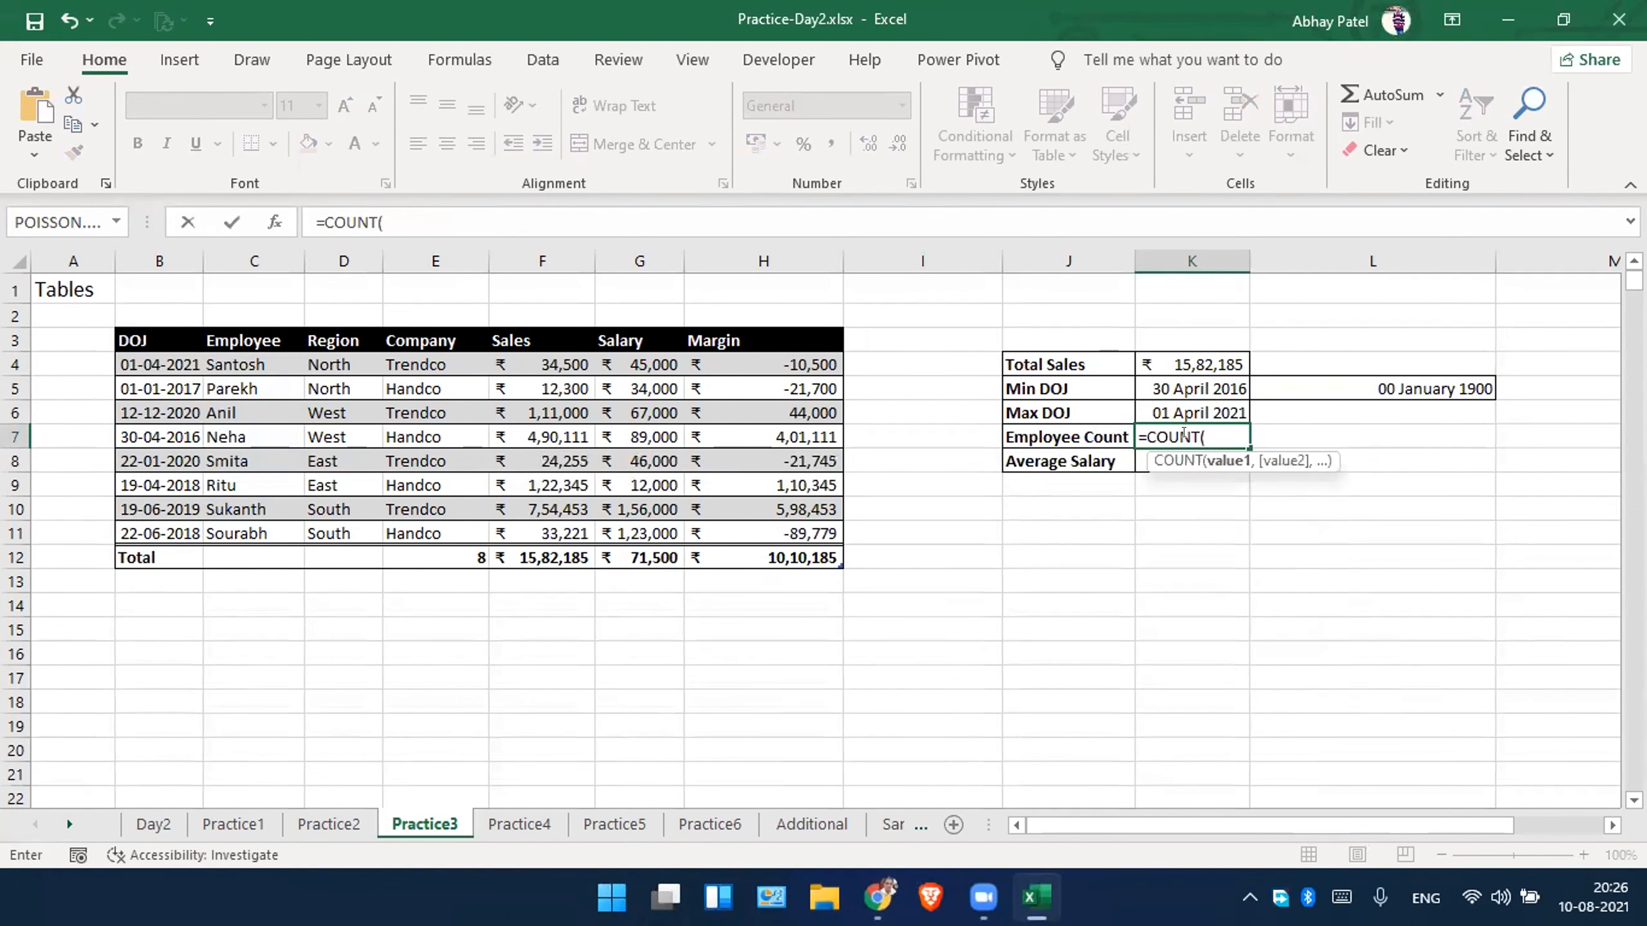
{"action": "type", "text": "emp"}
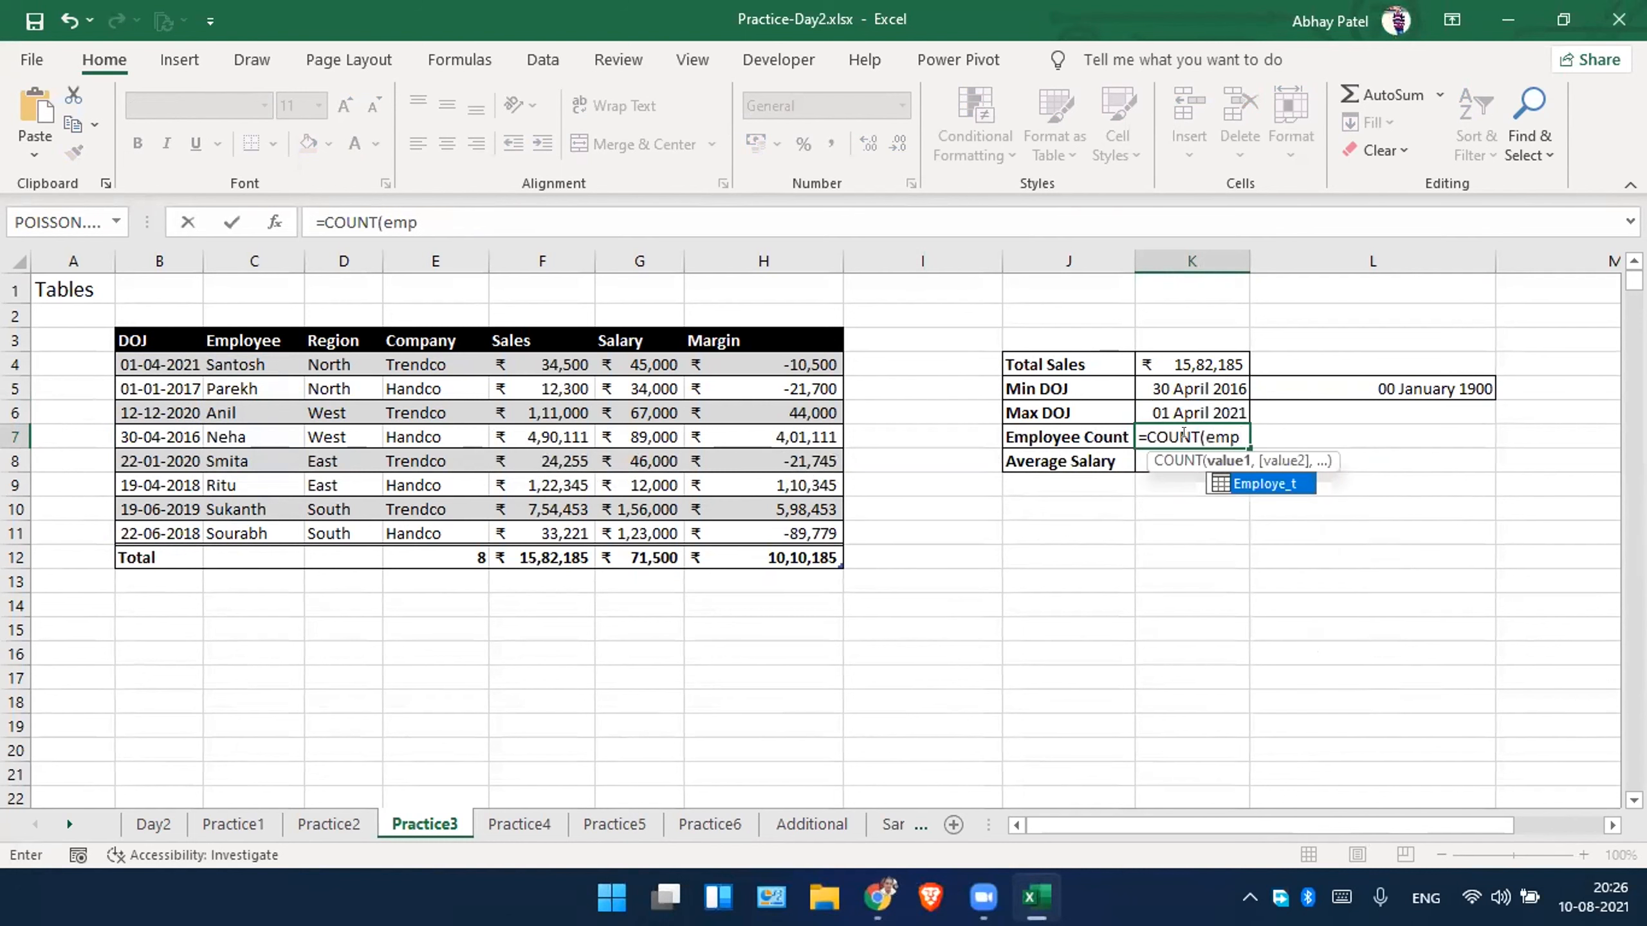
{"action": "key", "text": "Tab"}
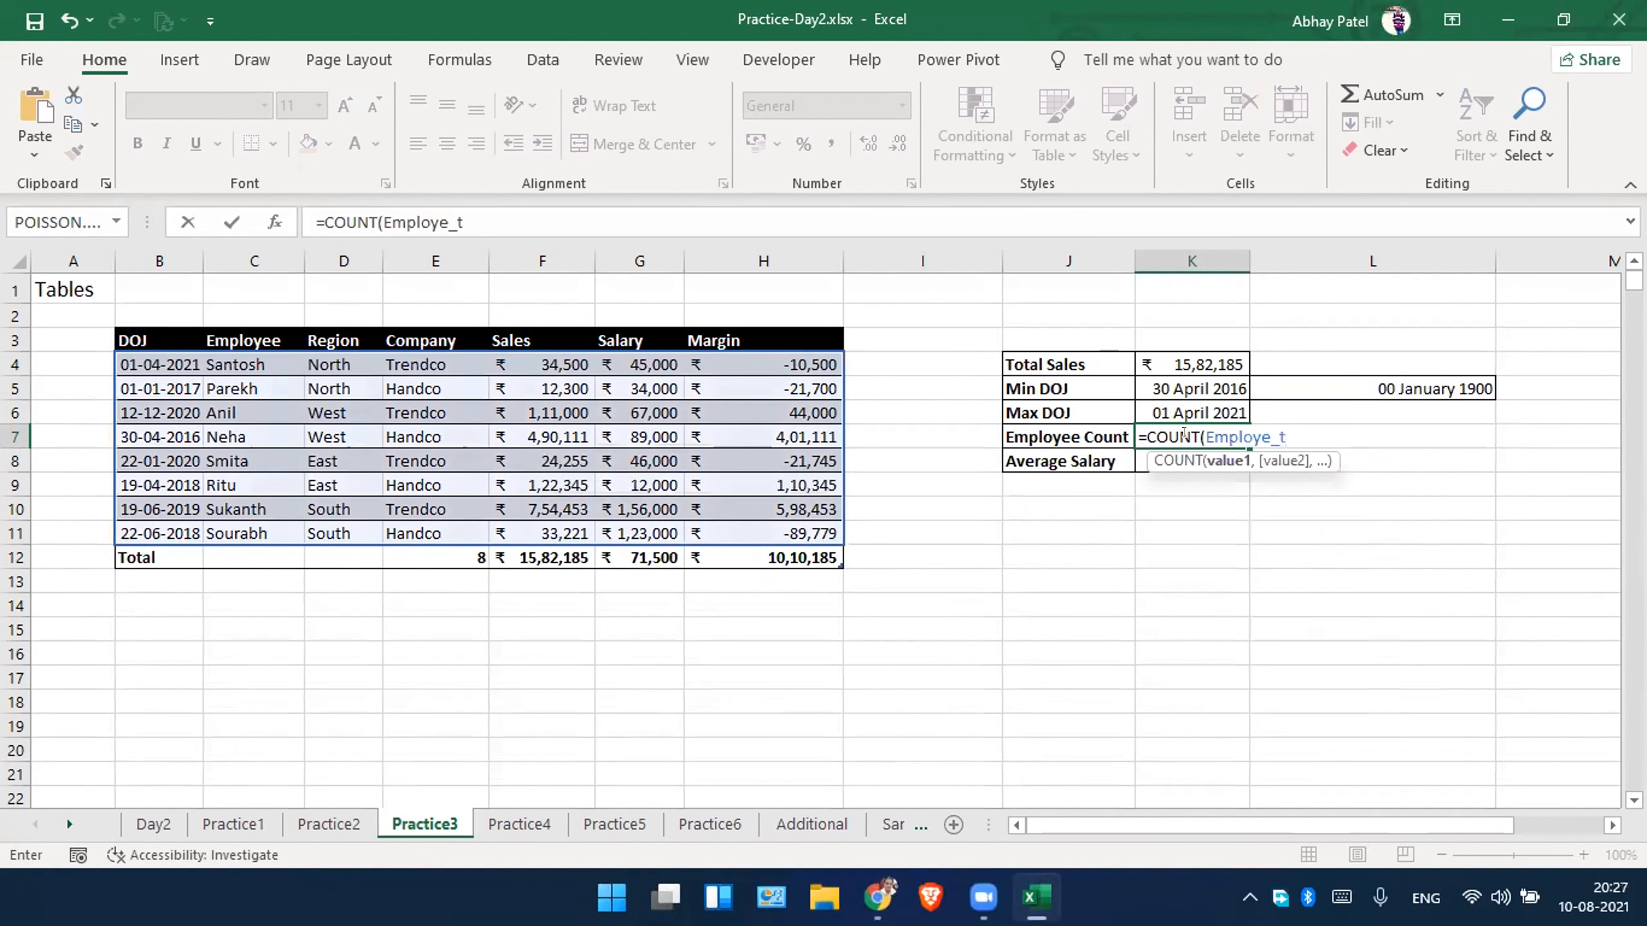
{"action": "type", "text": "["}
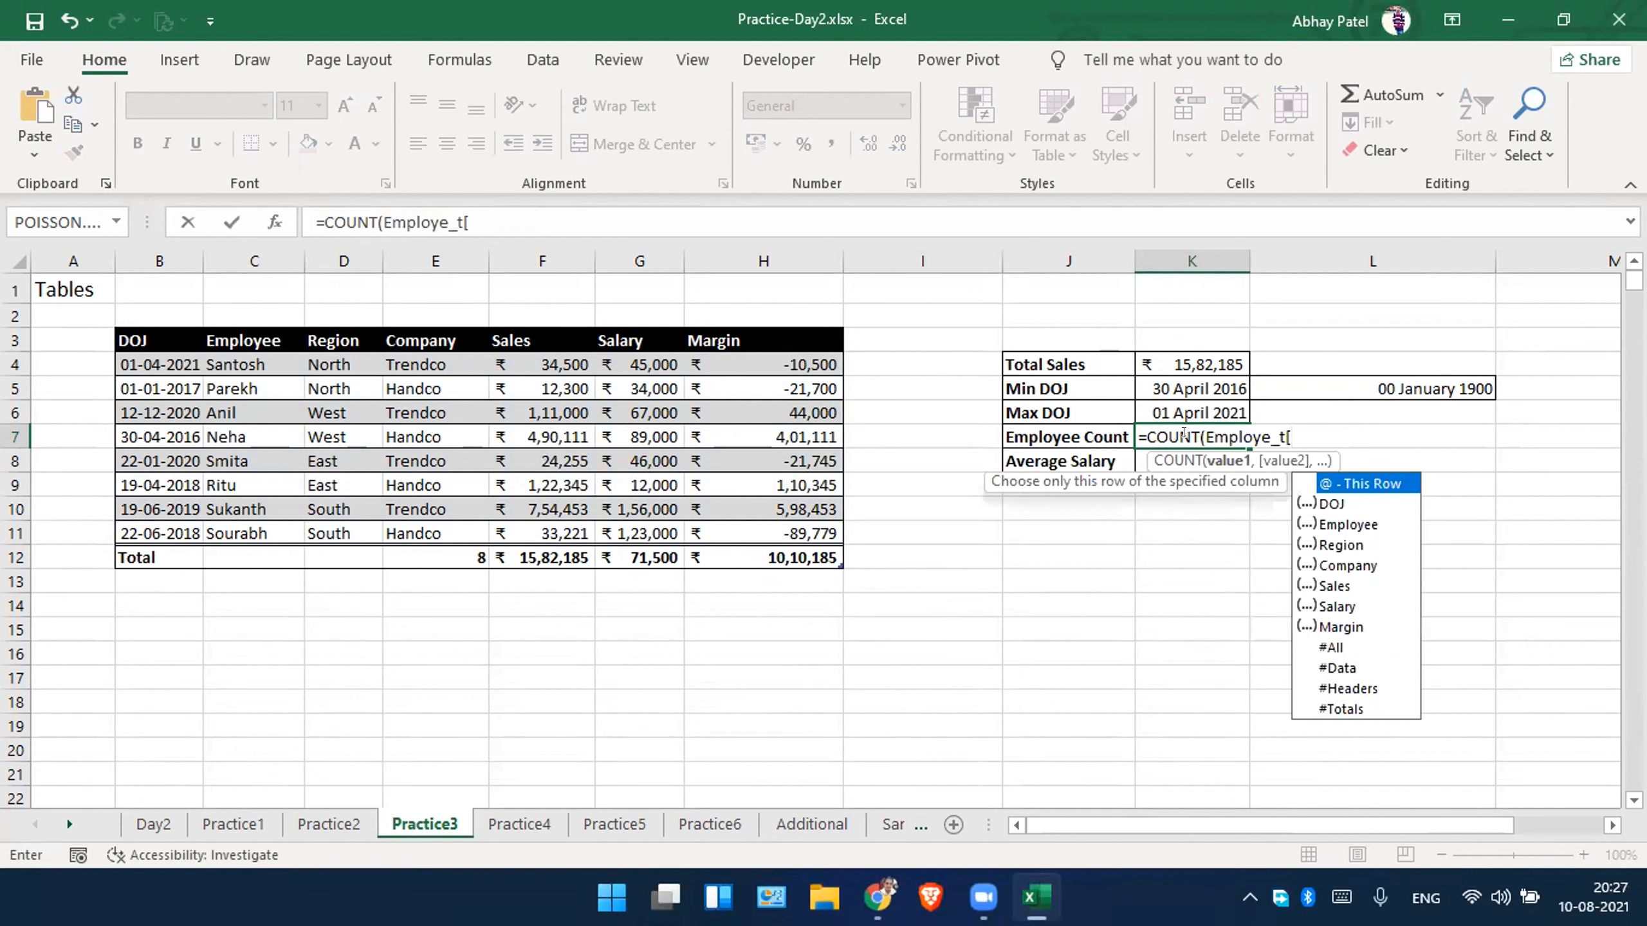
{"action": "key", "text": "Down"}
{"action": "key", "text": "Down"}
{"action": "key", "text": "Tab"}
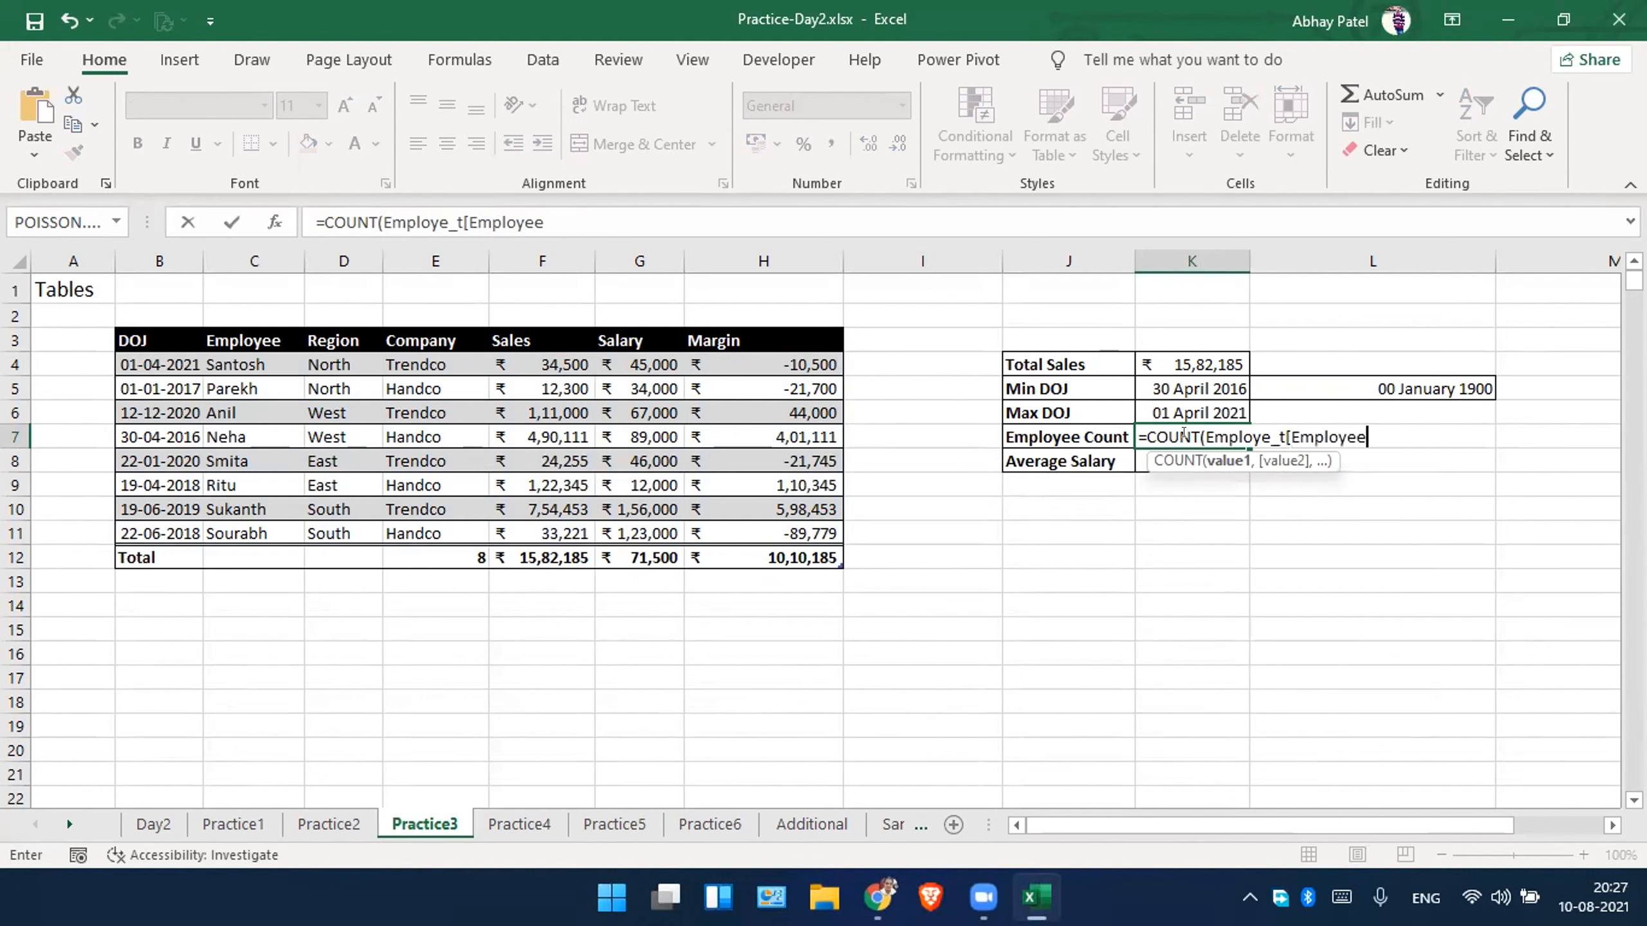
{"action": "type", "text": "]"}
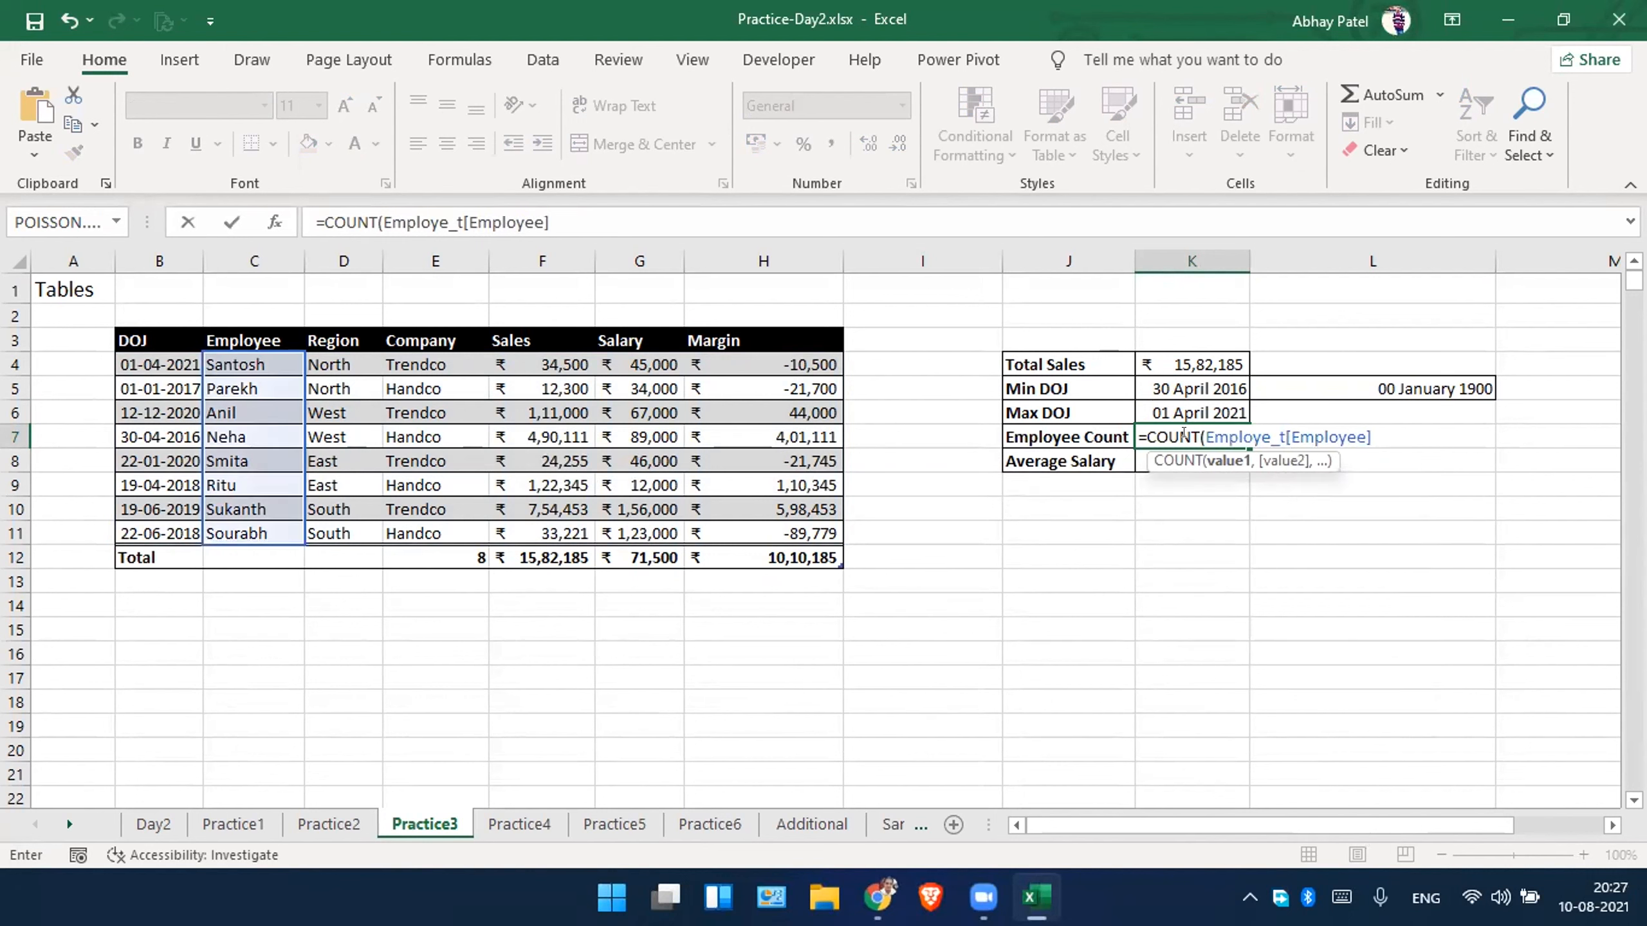
{"action": "key", "text": "Return"}
Change the function in the Employee Count formula in K7 from COUNT to COUNTA.
{"action": "double_click", "coordinate": [1183, 433]}
{"action": "type", "text": "A"}
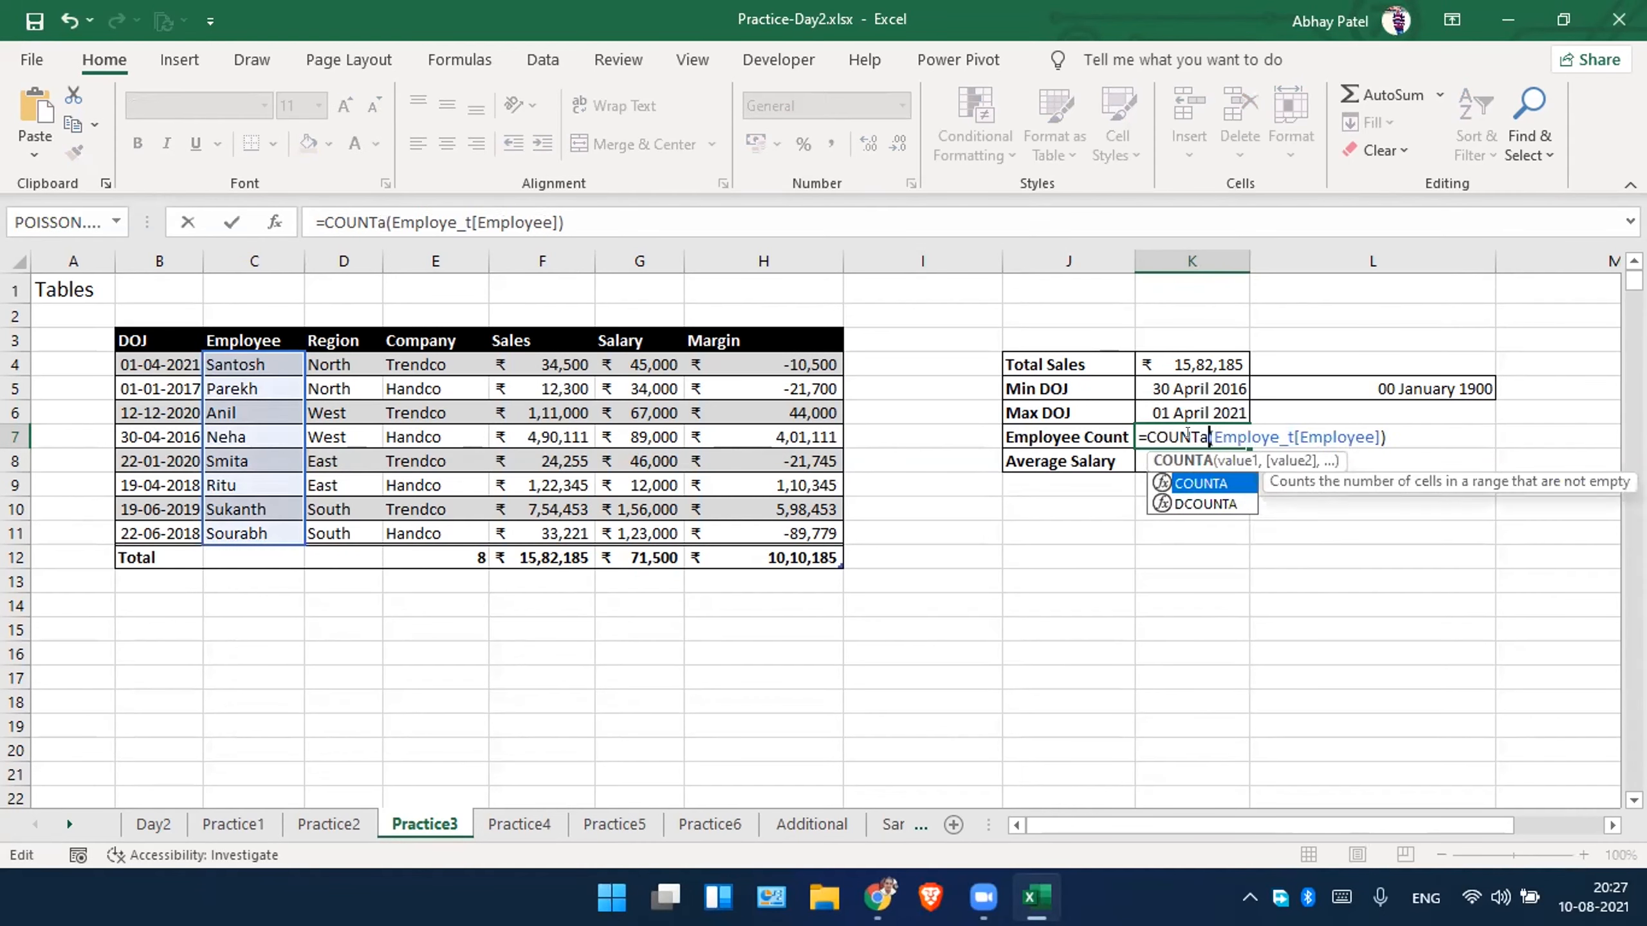
{"action": "key", "text": "Return"}
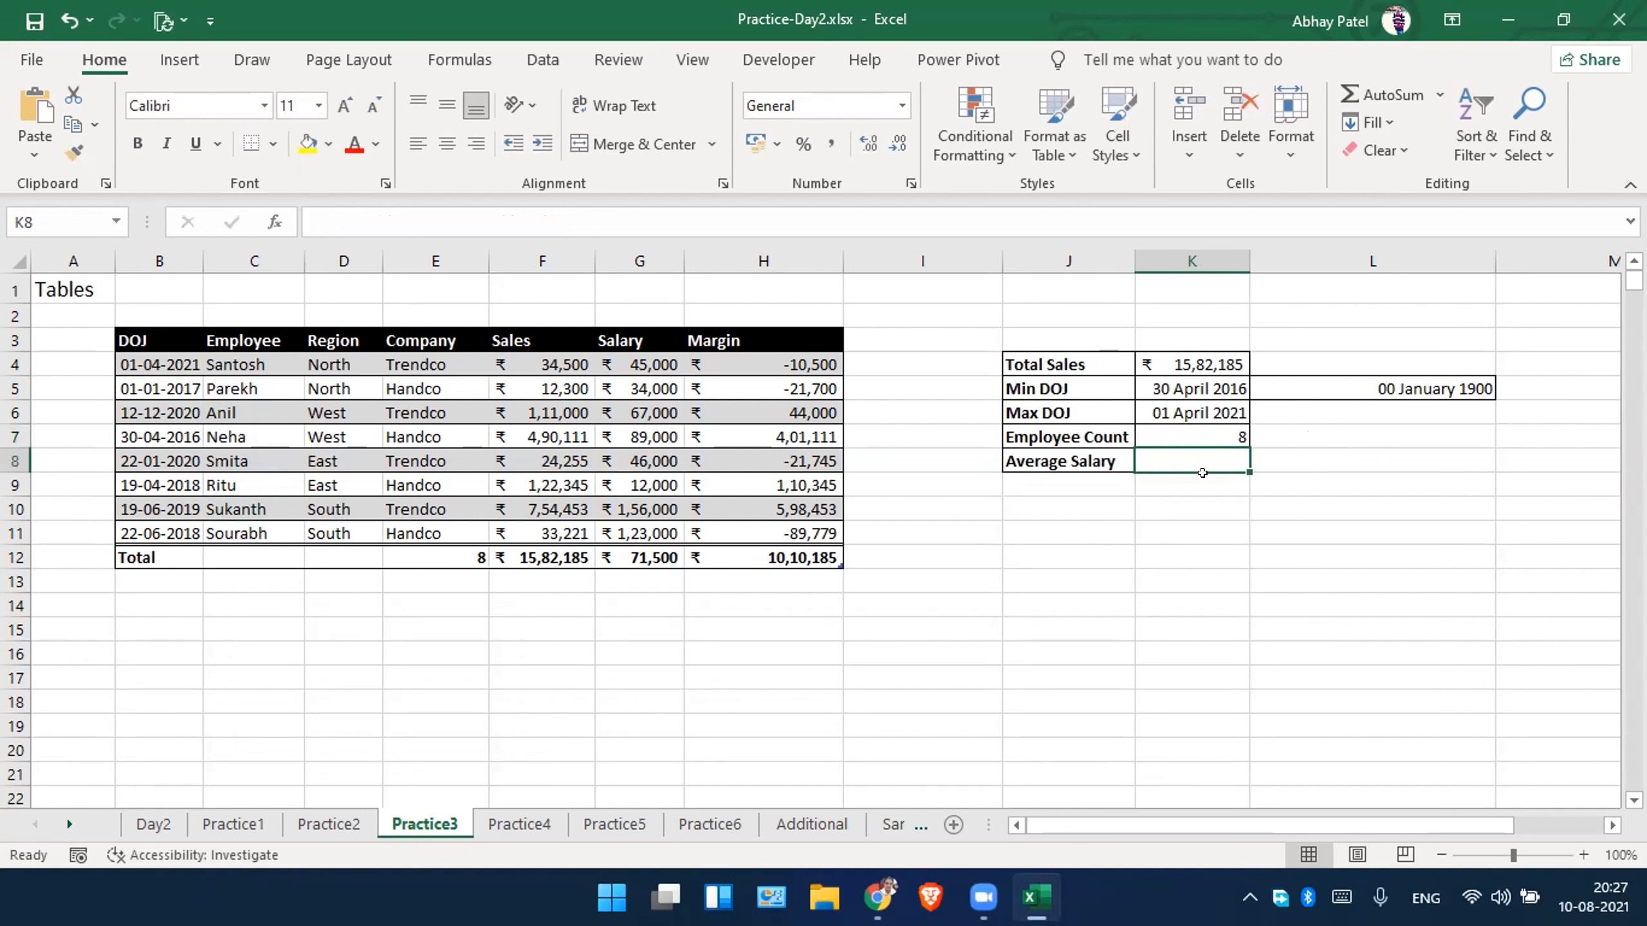
Enter =AVERAGE(Employe_t[Salary]) in the Average Salary cell K8.
{"action": "type", "text": "="}
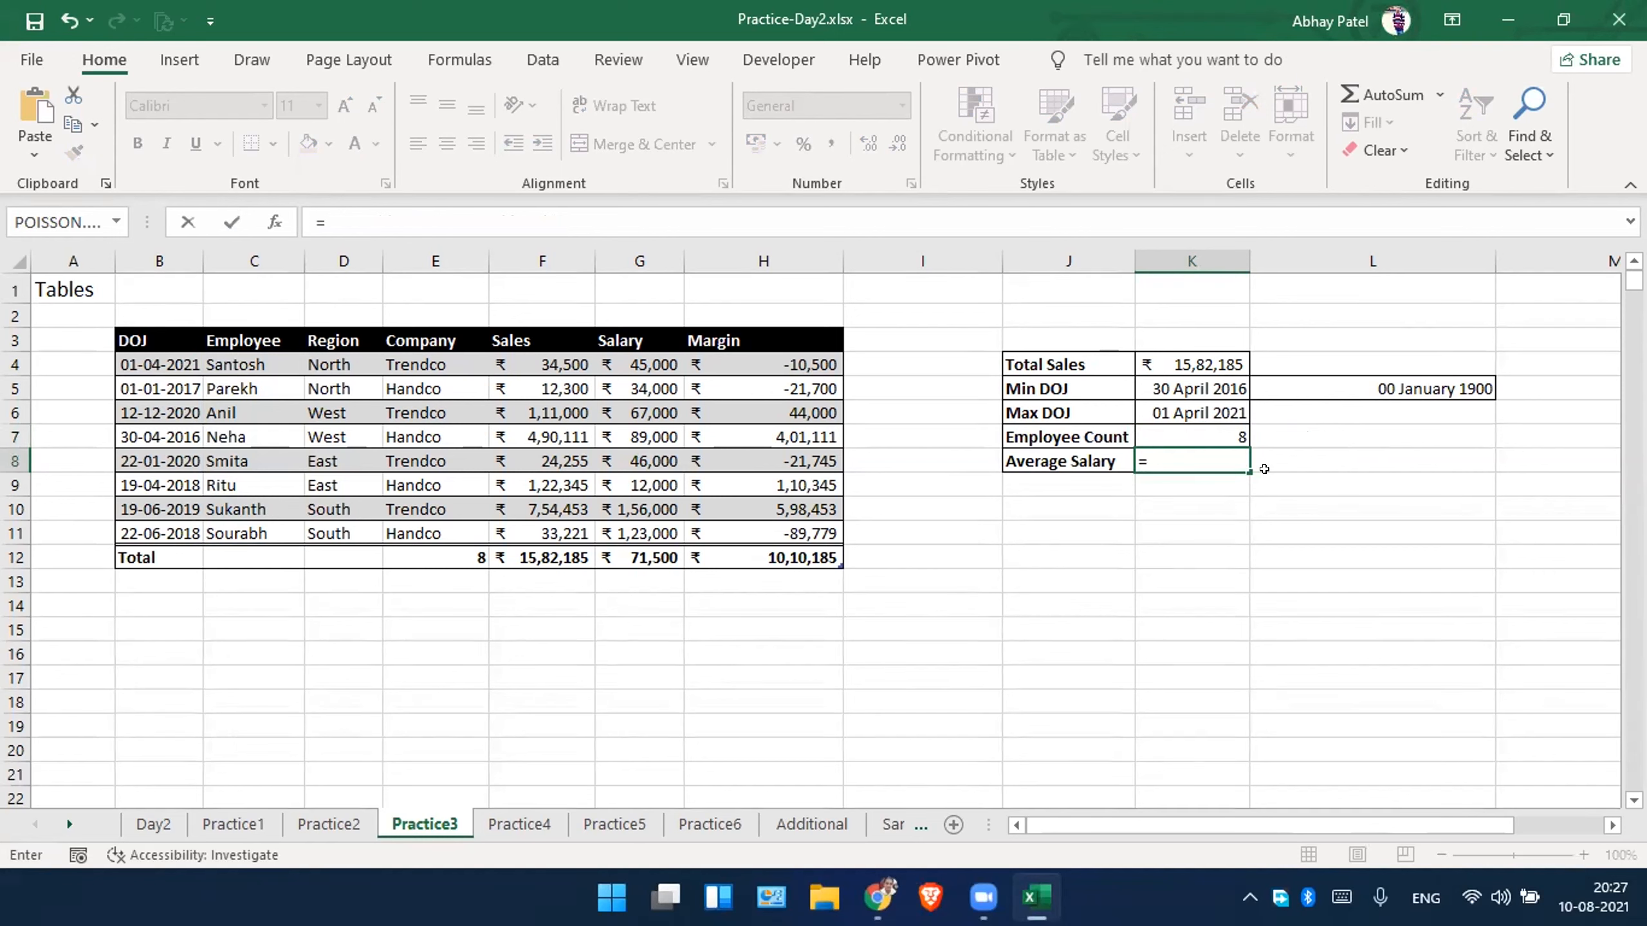
{"action": "type", "text": "ave"}
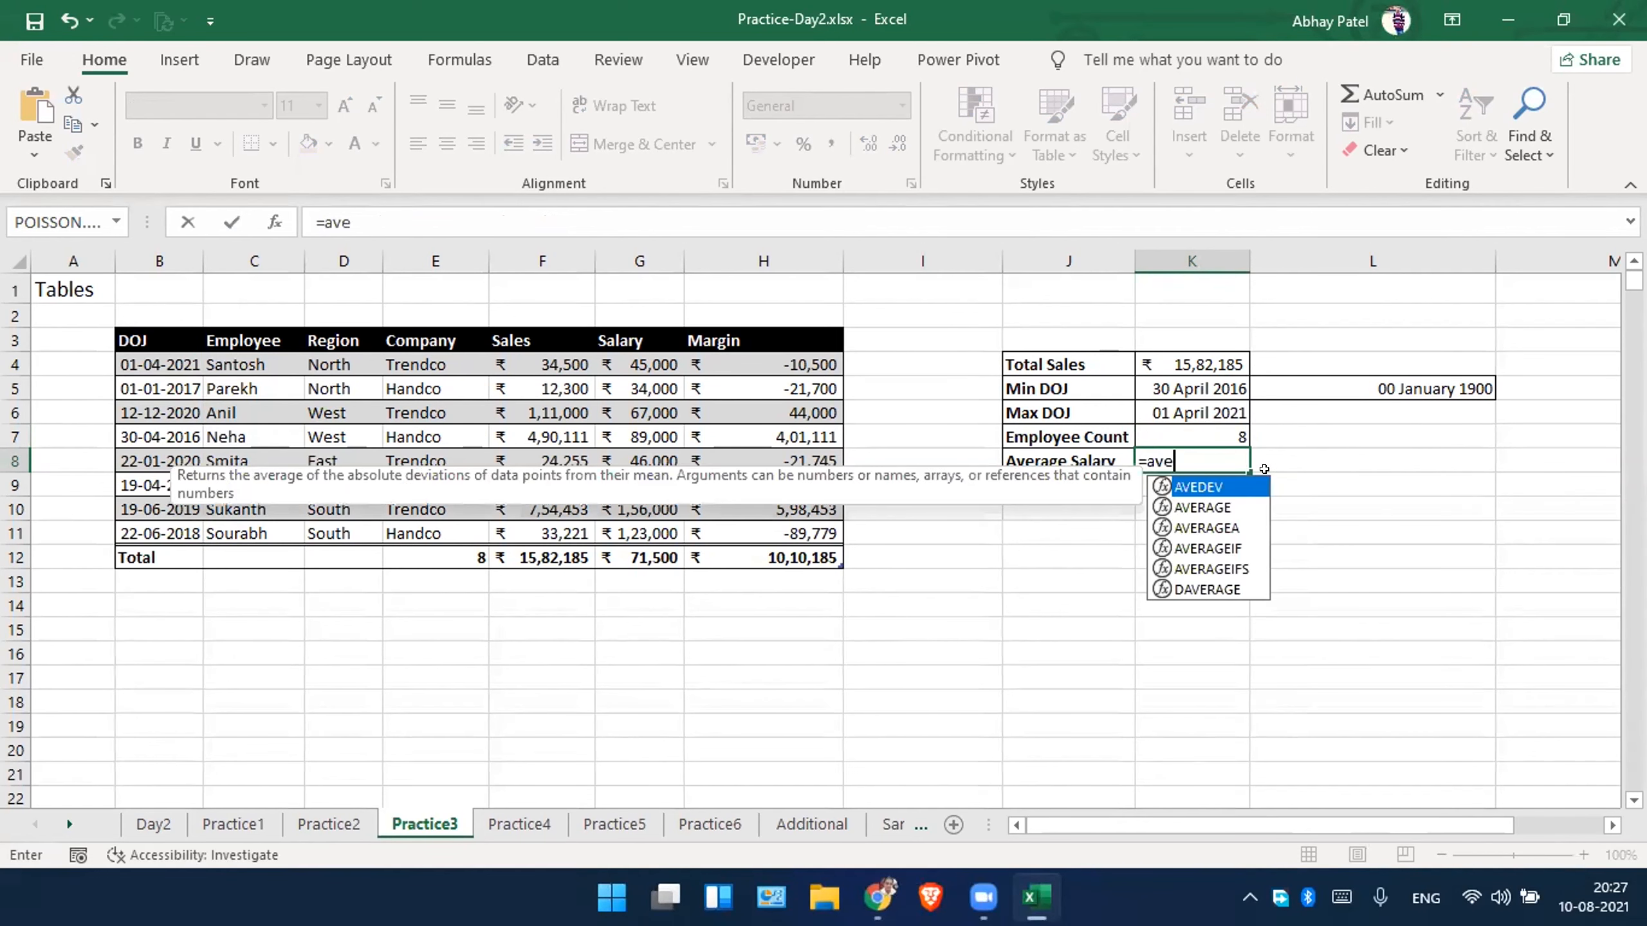
{"action": "key", "text": "Down"}
{"action": "key", "text": "Tab"}
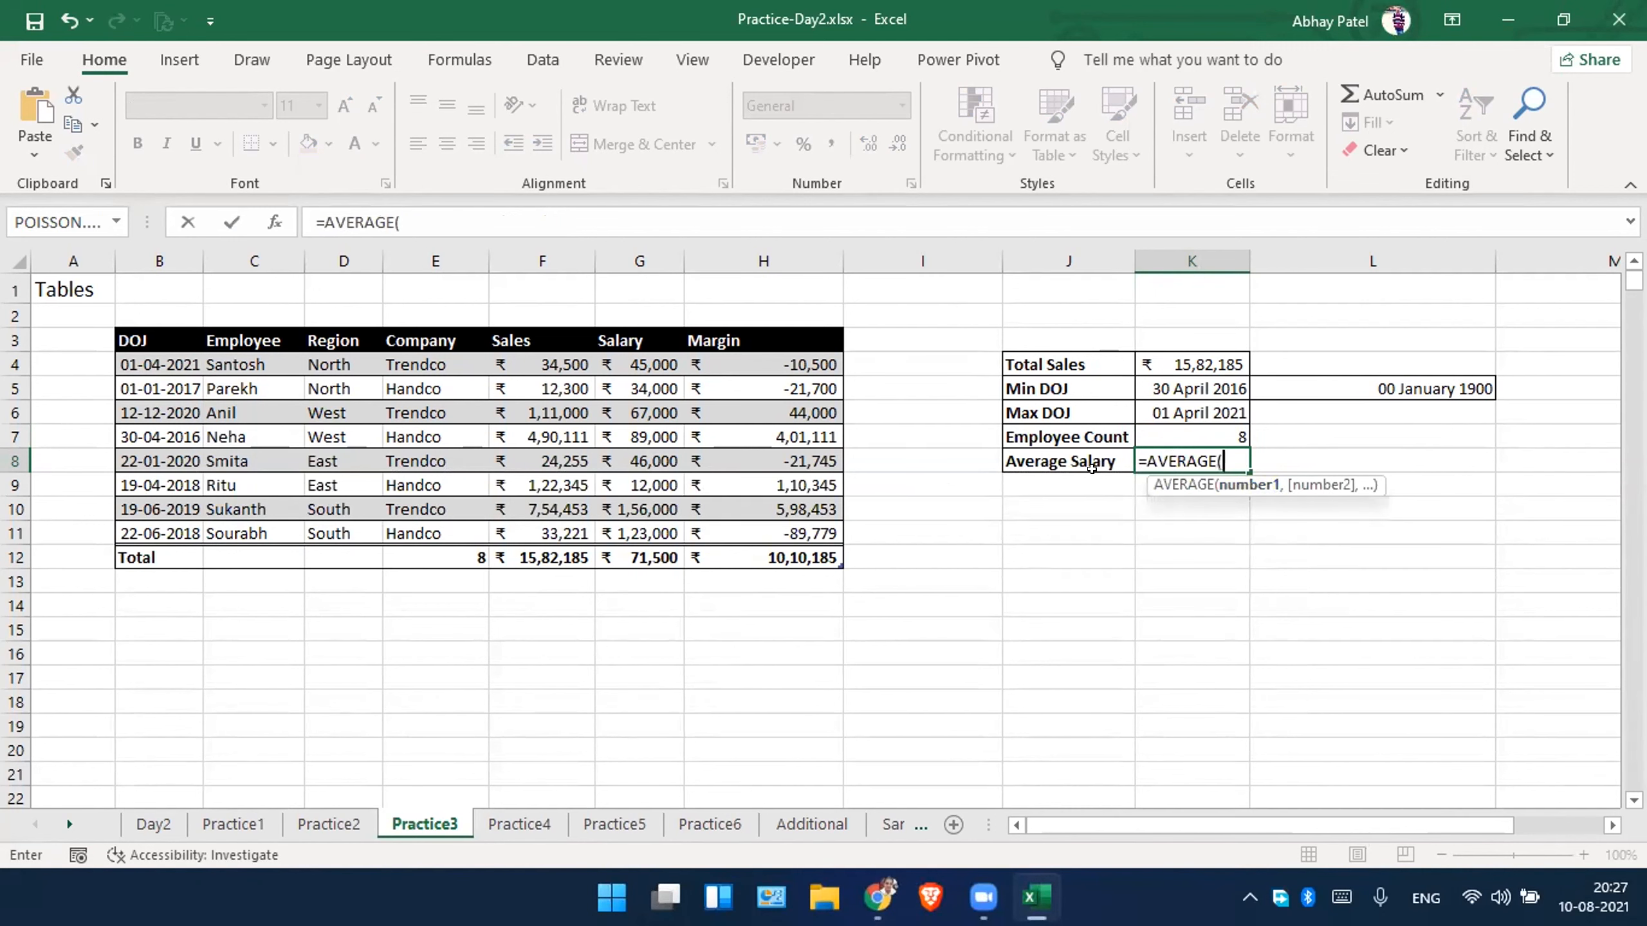
{"action": "type", "text": "emp"}
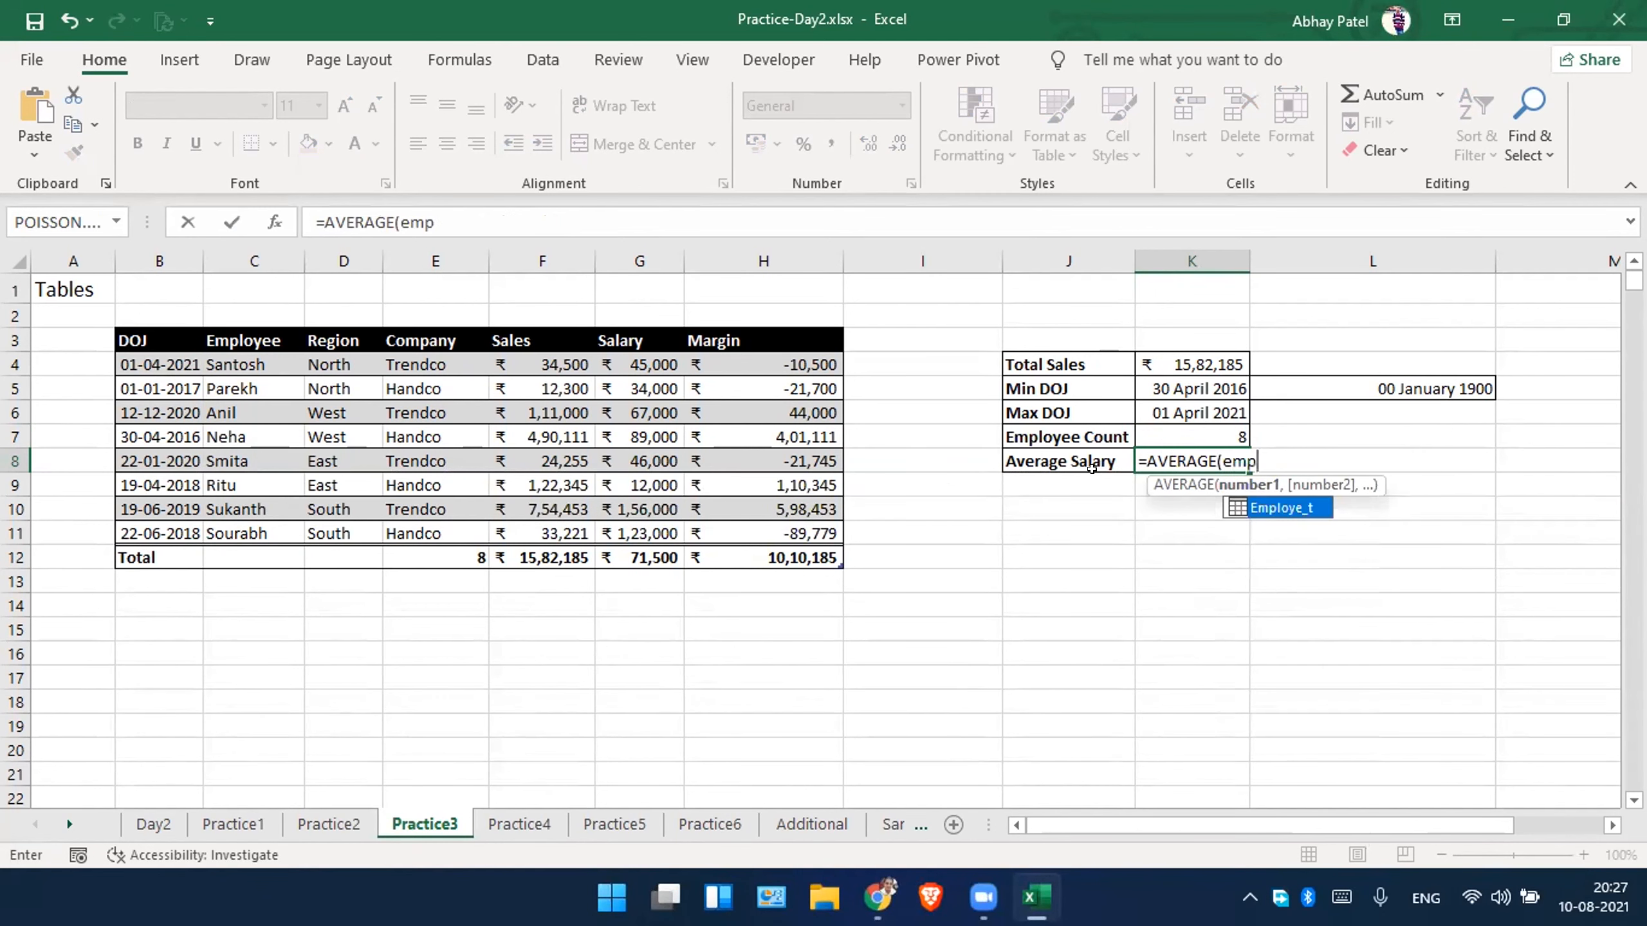
{"action": "key", "text": "Tab"}
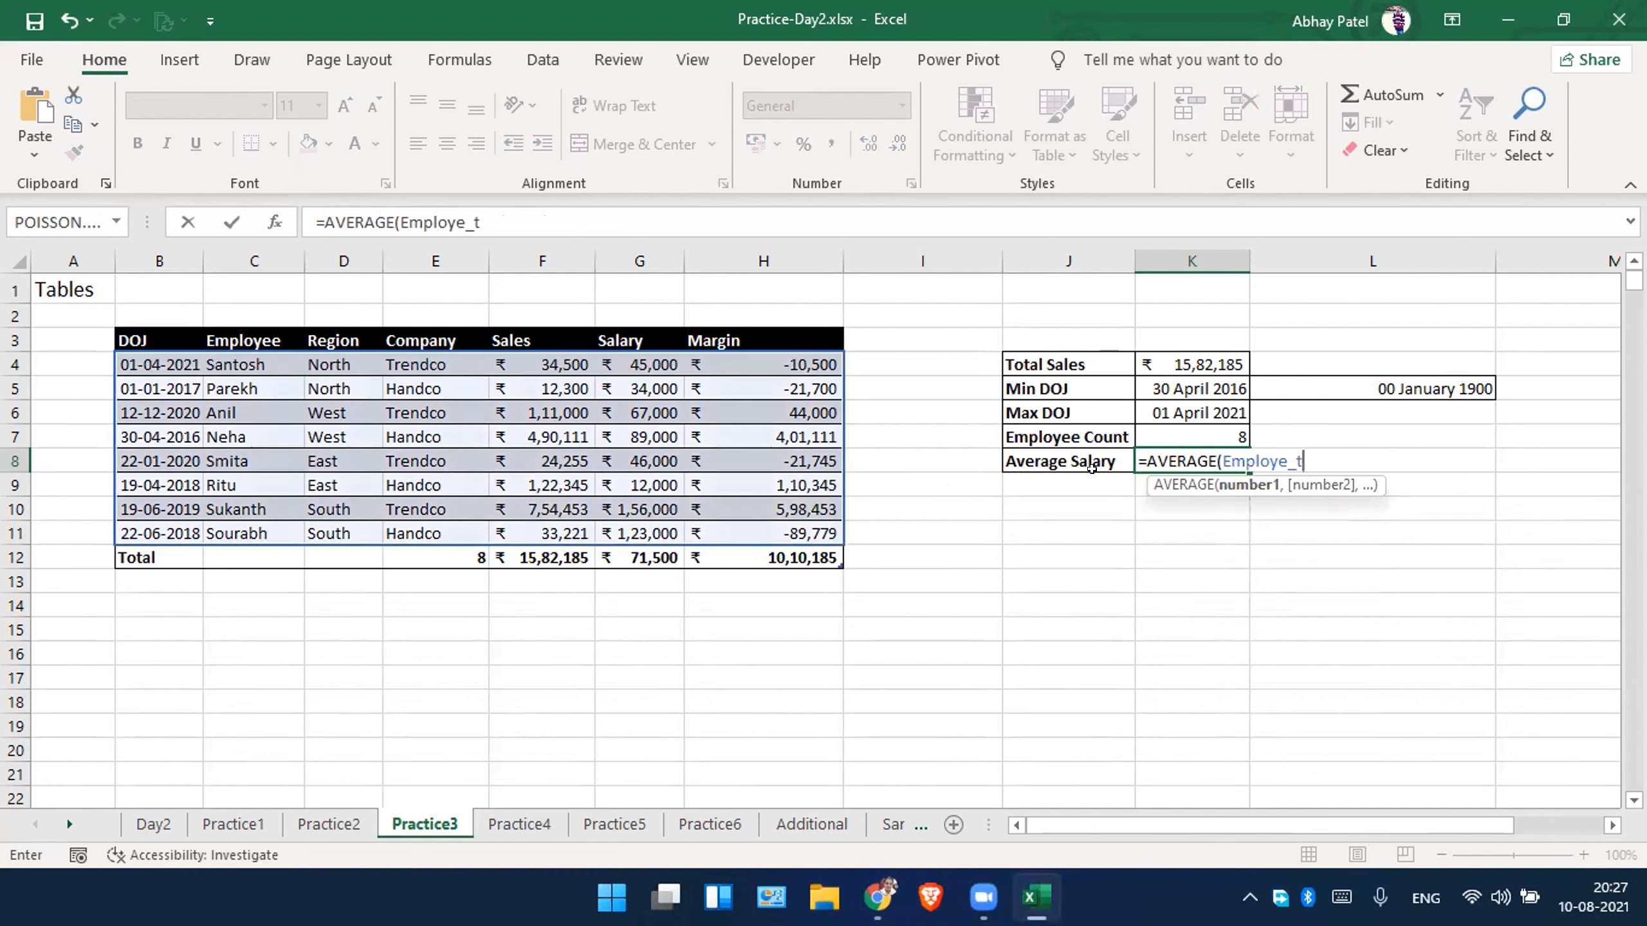
{"action": "type", "text": "["}
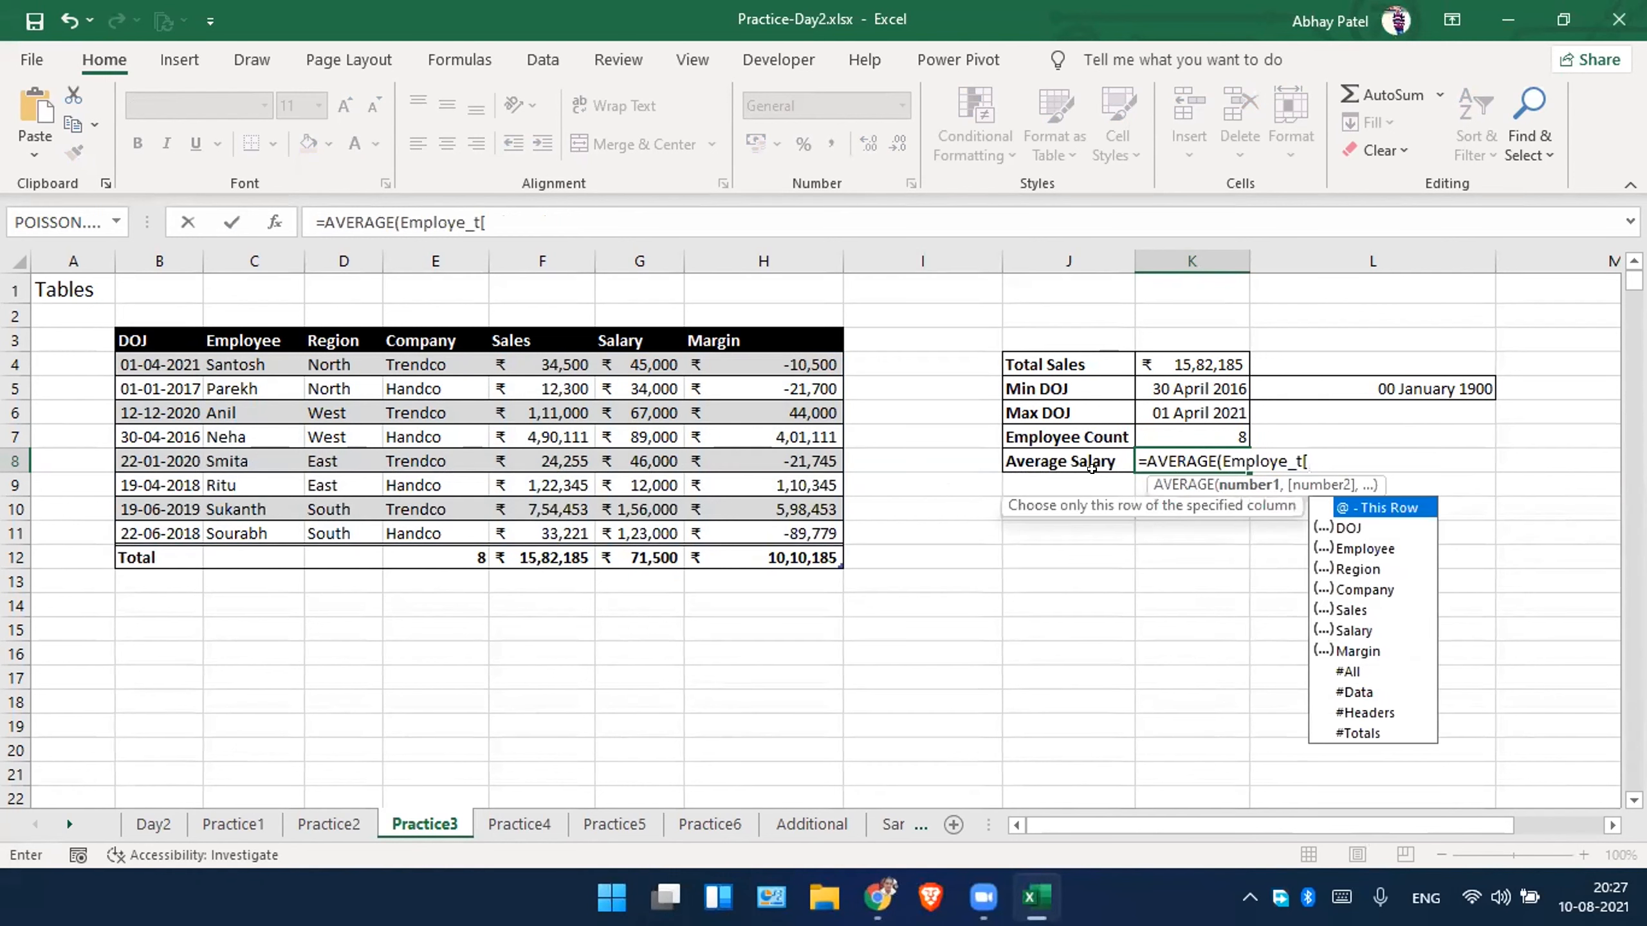
{"action": "key", "text": "Down"}
{"action": "key", "text": "Down"}
{"action": "key", "text": "Down"}
{"action": "key", "text": "Down"}
{"action": "key", "text": "Down"}
{"action": "key", "text": "Down"}
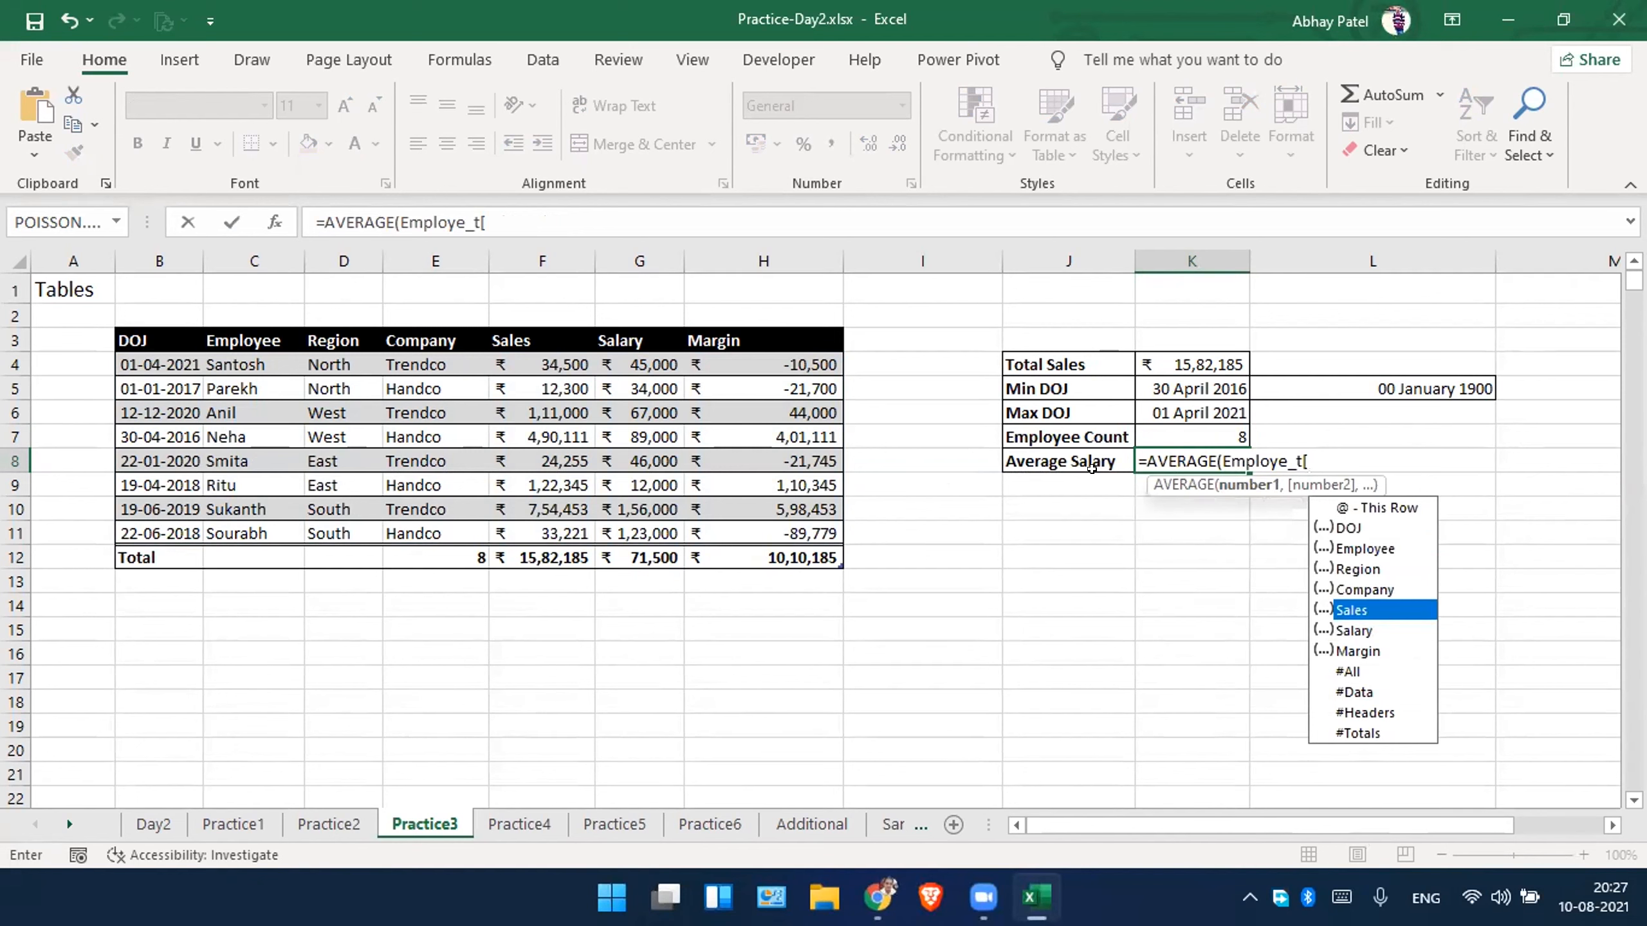
{"action": "key", "text": "Tab"}
{"action": "key", "text": "Return"}
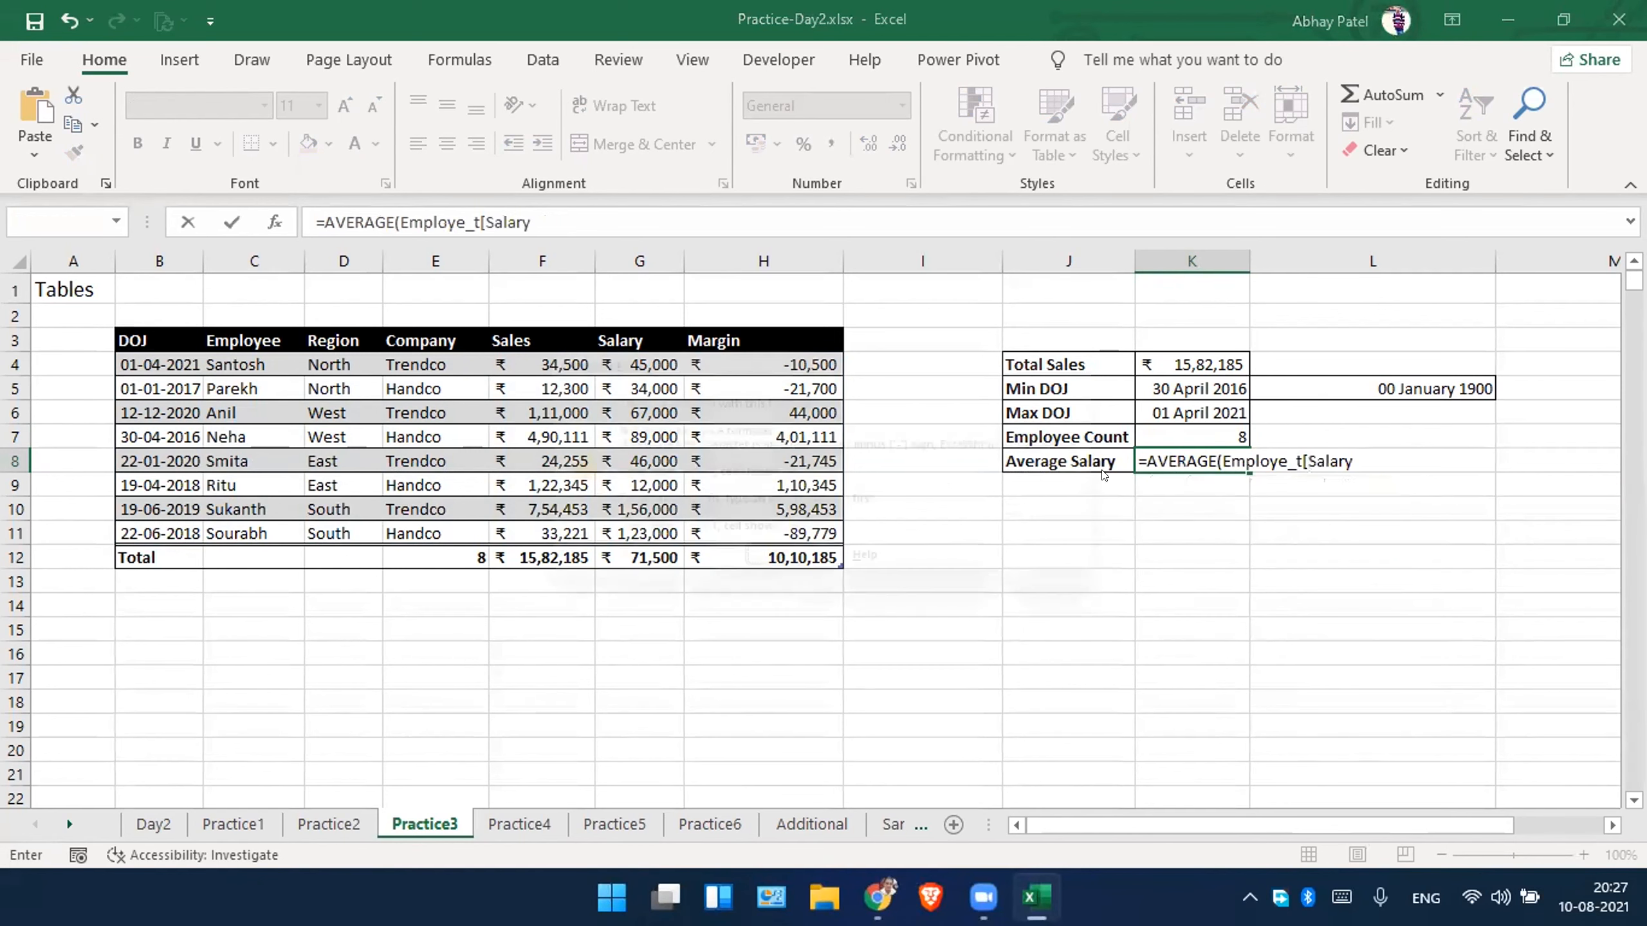
{"action": "key", "text": "Return"}
{"action": "key", "text": "End"}
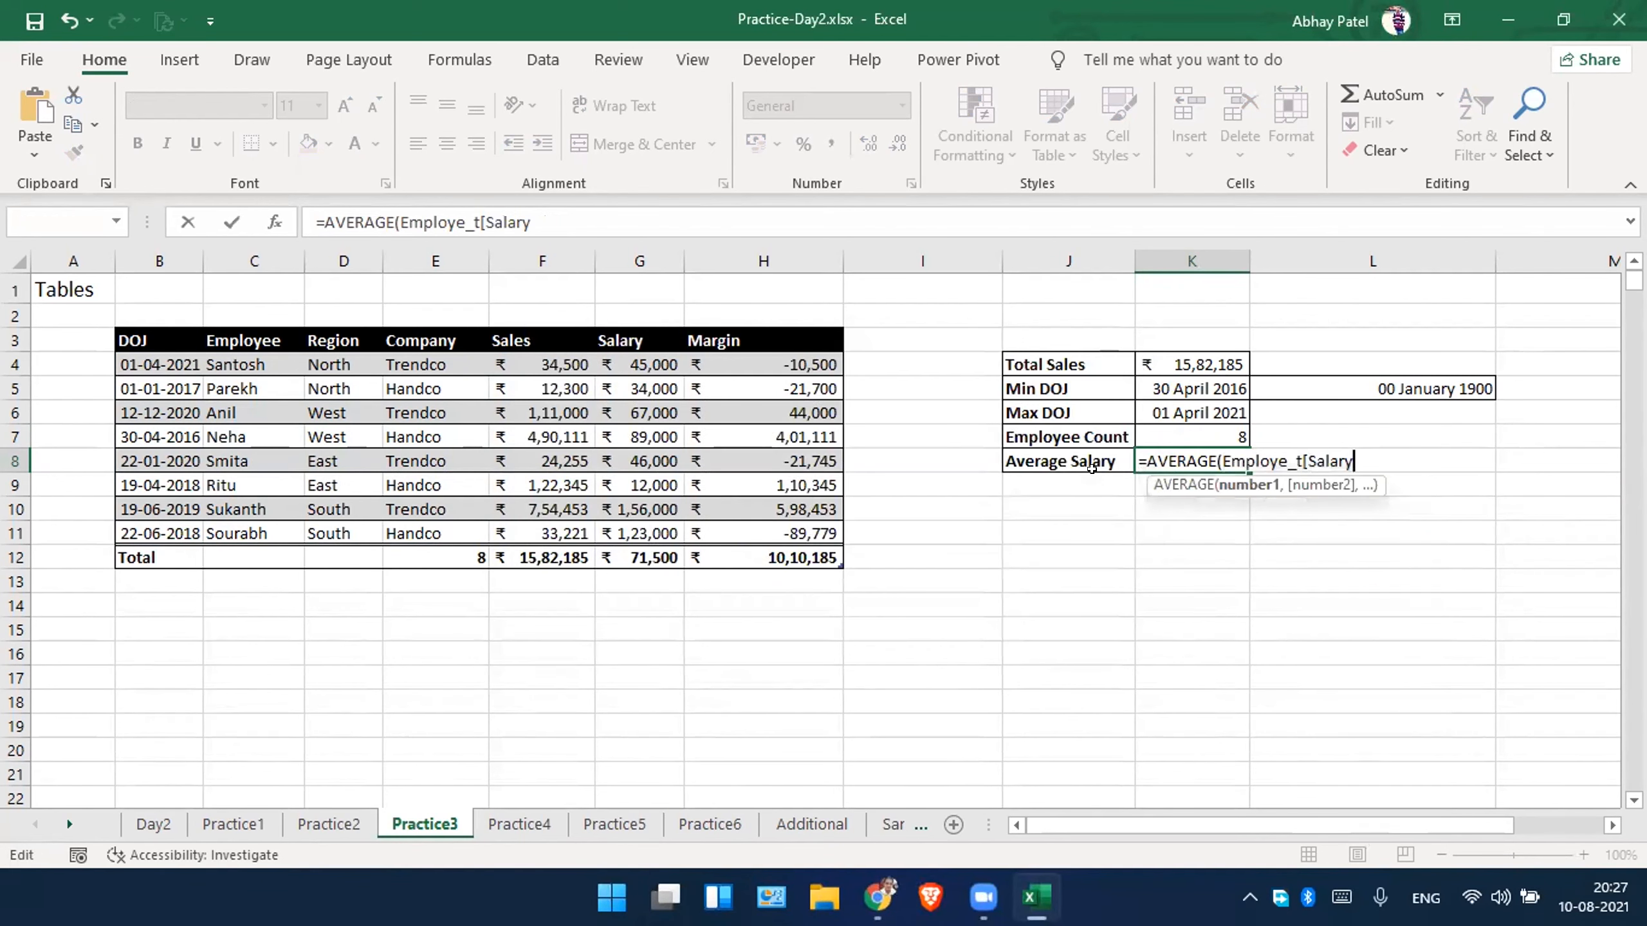
{"action": "type", "text": "]"}
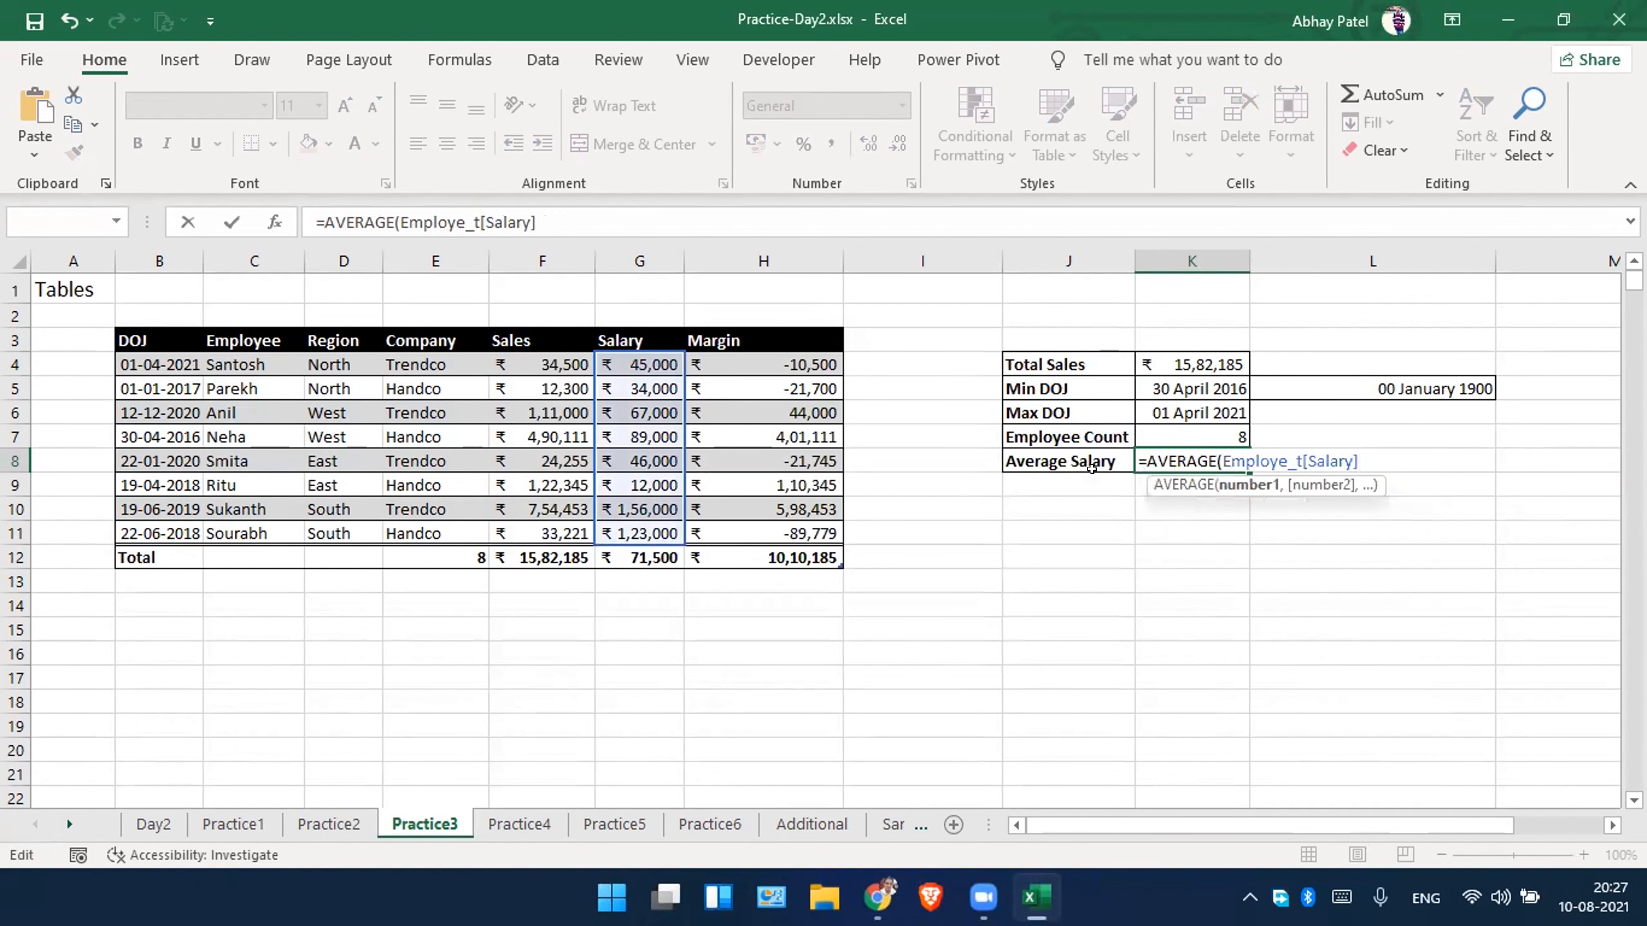
{"action": "key", "text": "Return"}
{"action": "key", "text": "Up"}
{"action": "key", "text": "Up"}
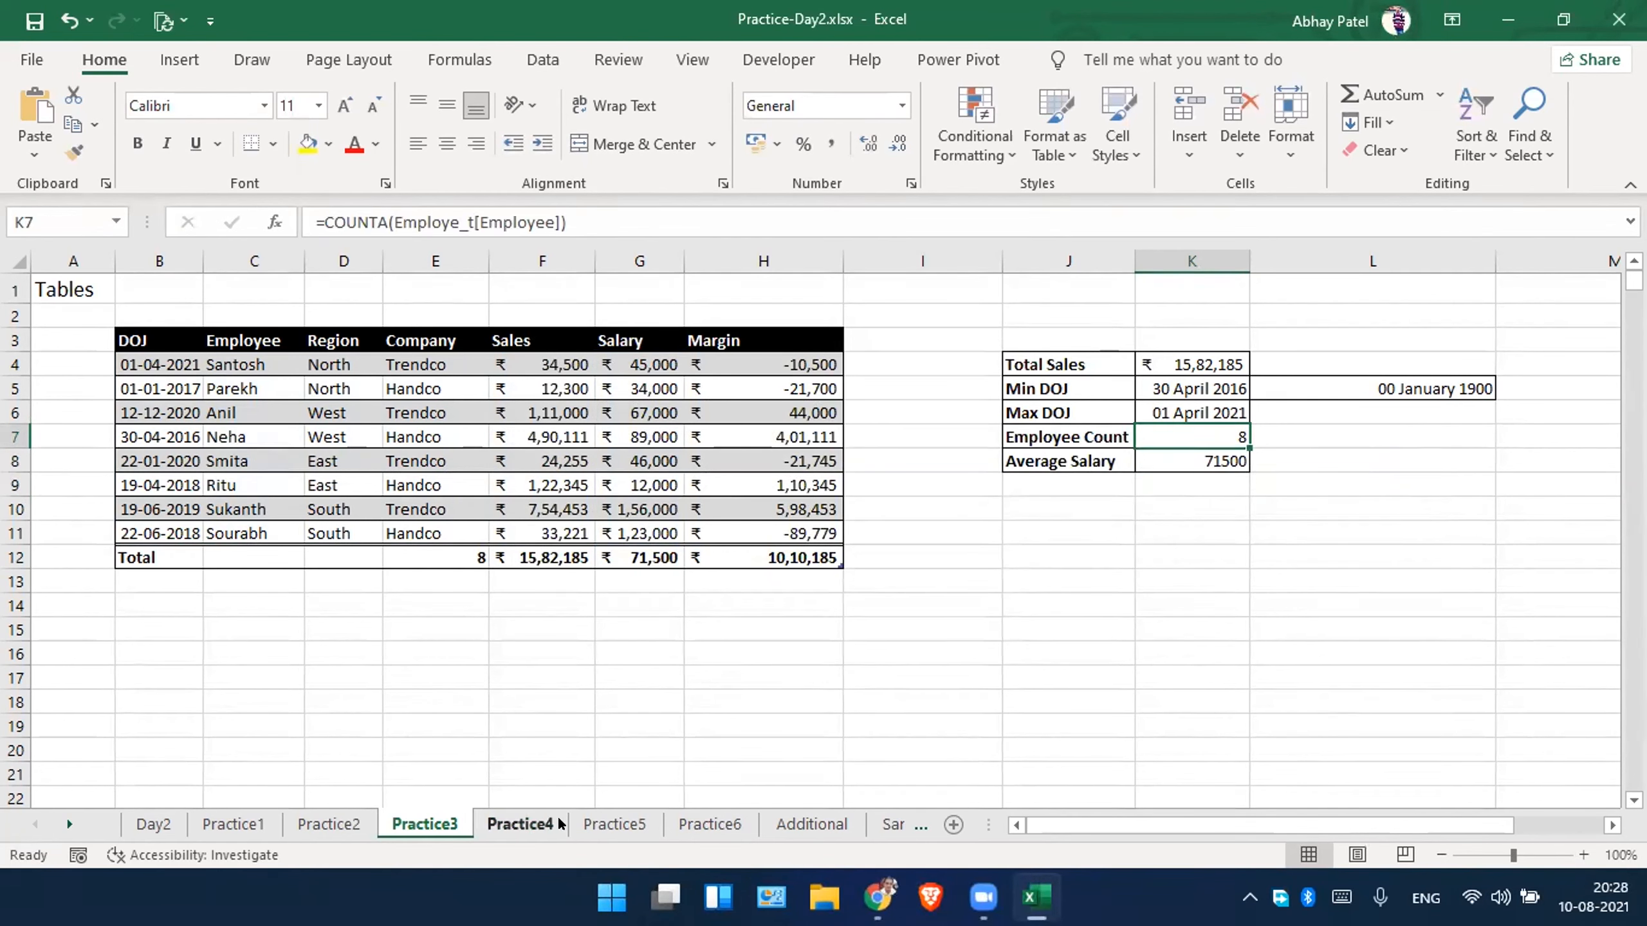
Open the Practice4 sheet and autofit columns B to I so the headers fit.
{"action": "left_click", "coordinate": [556, 824]}
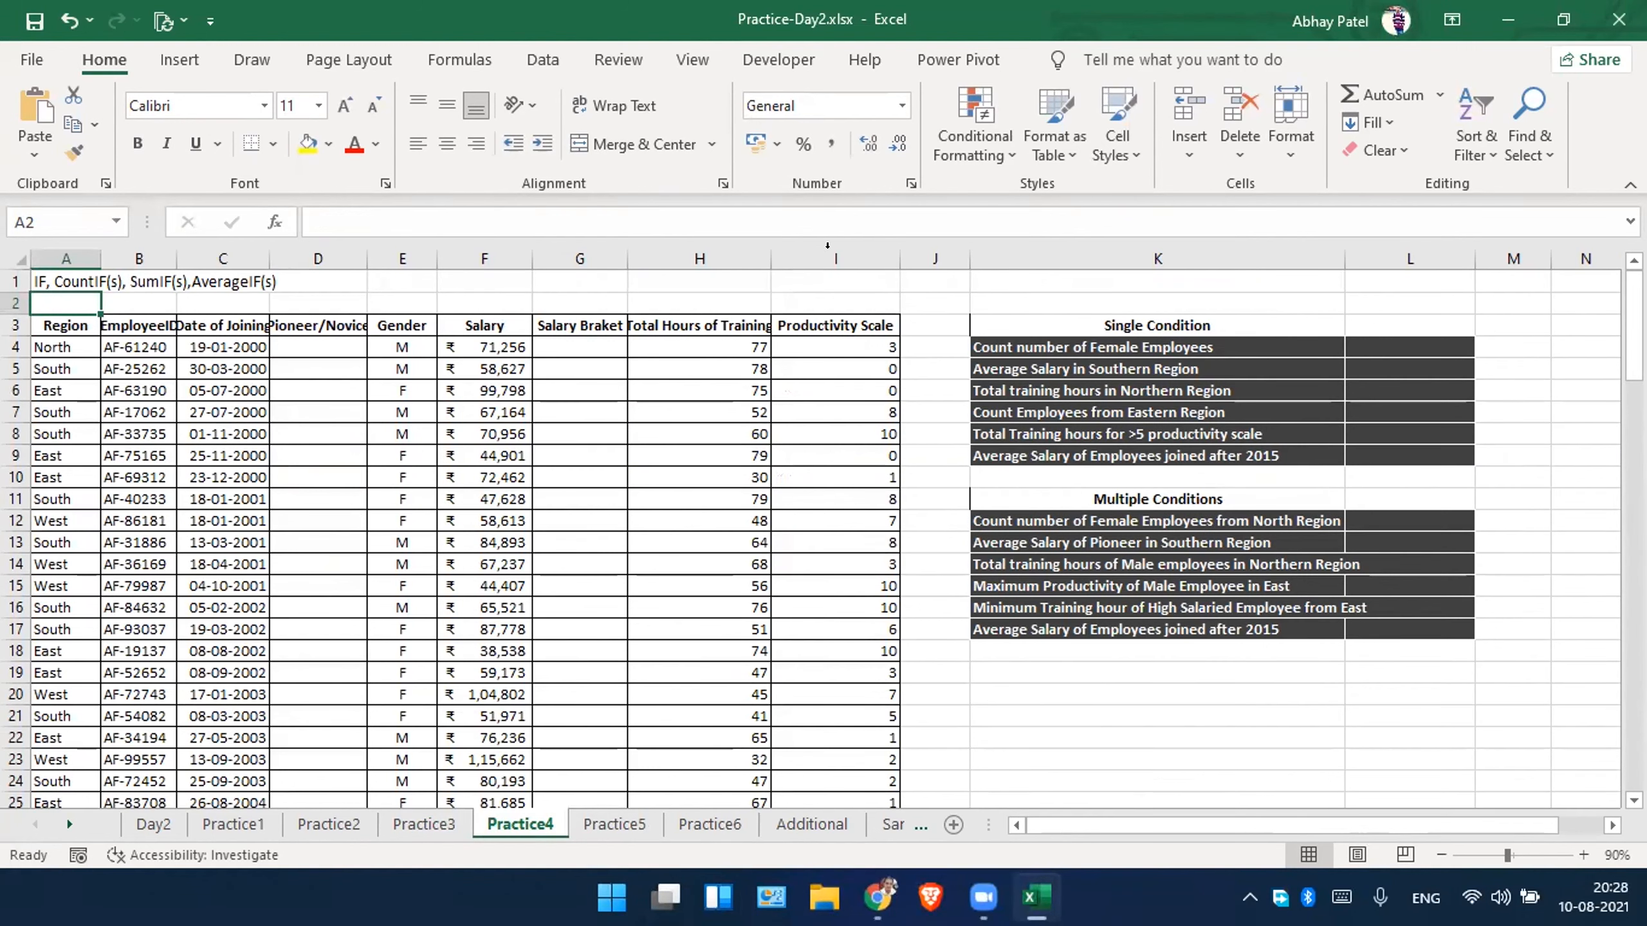
{"action": "left_click_drag", "start_coordinate": [819, 256], "coordinate": [181, 242]}
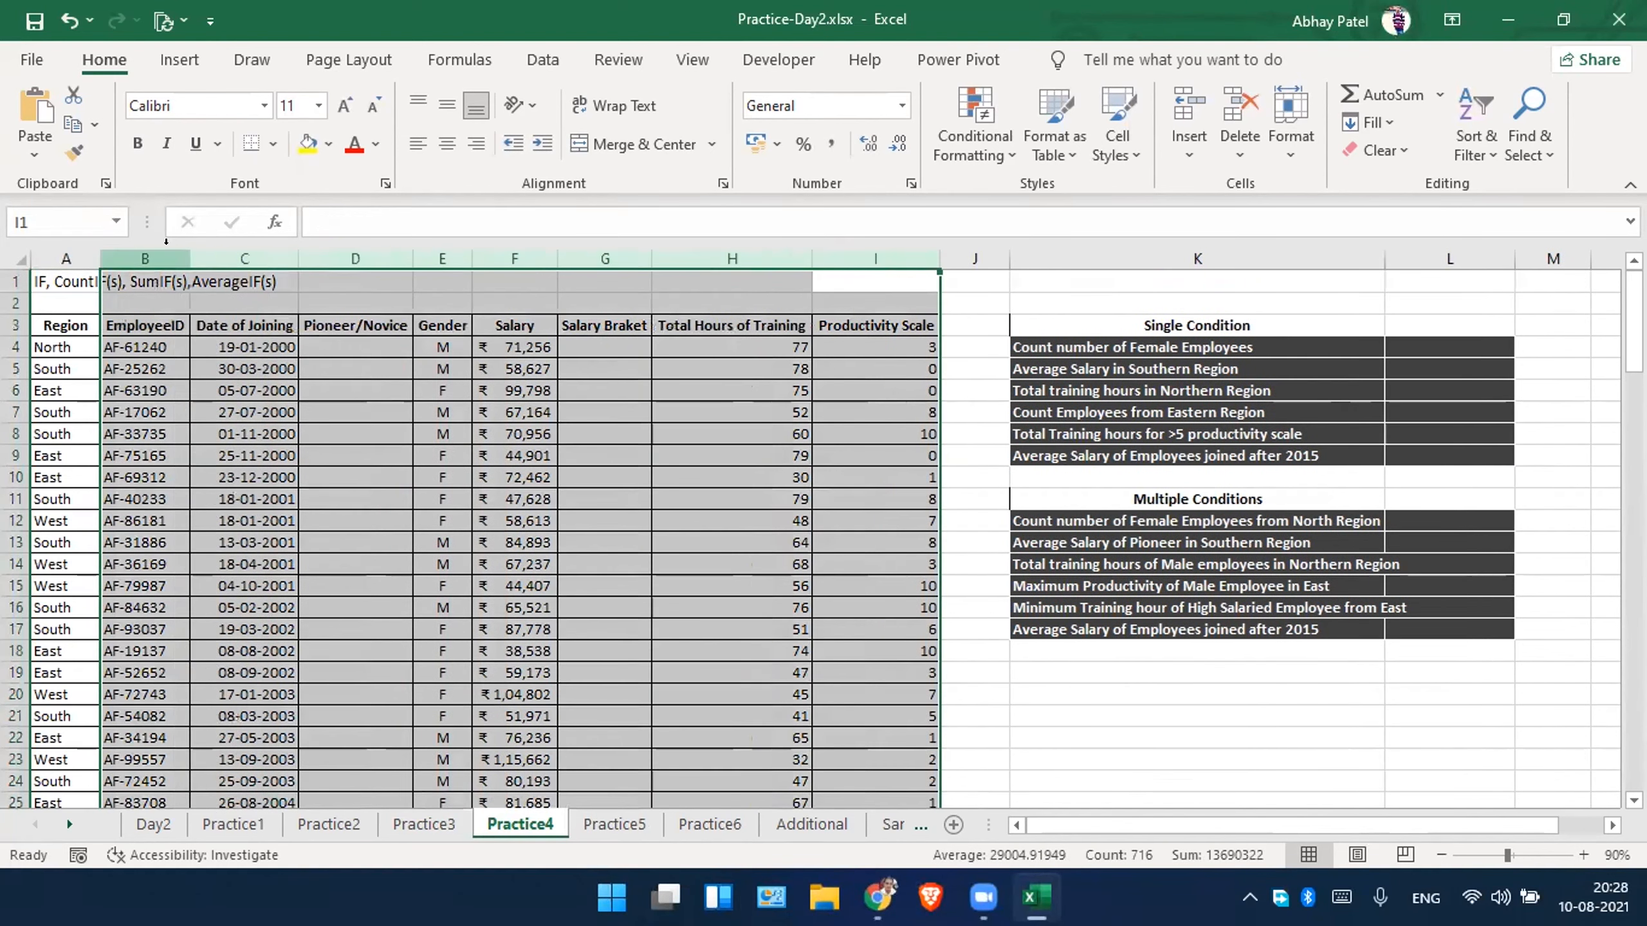
{"action": "left_click", "coordinate": [450, 367]}
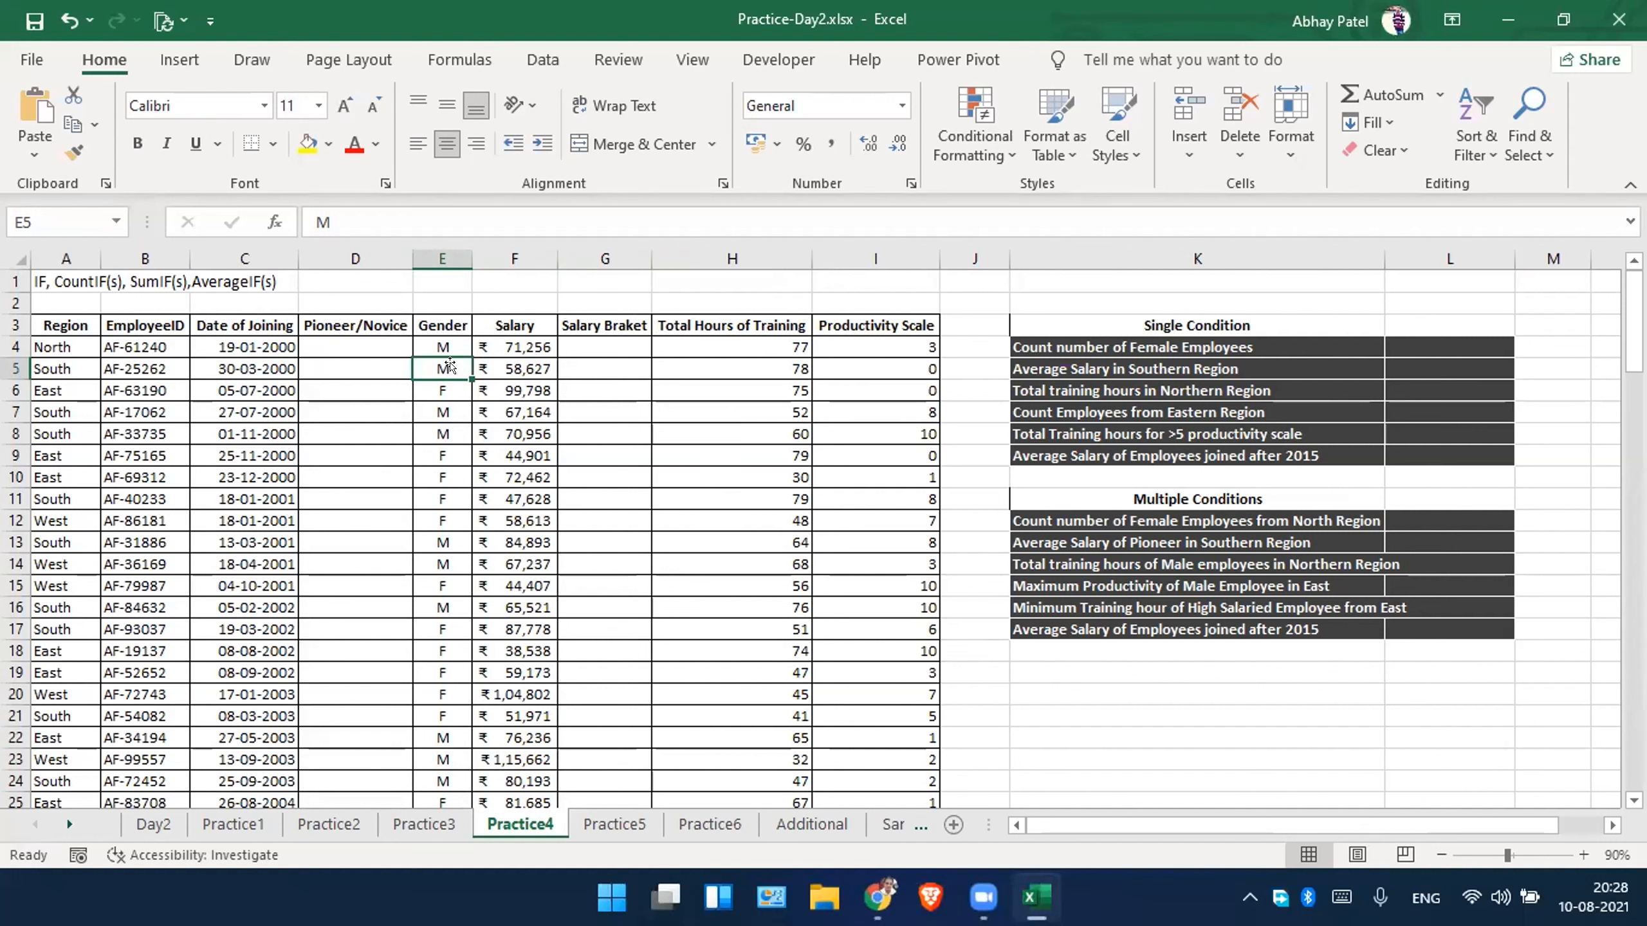
{"action": "left_click", "coordinate": [389, 405]}
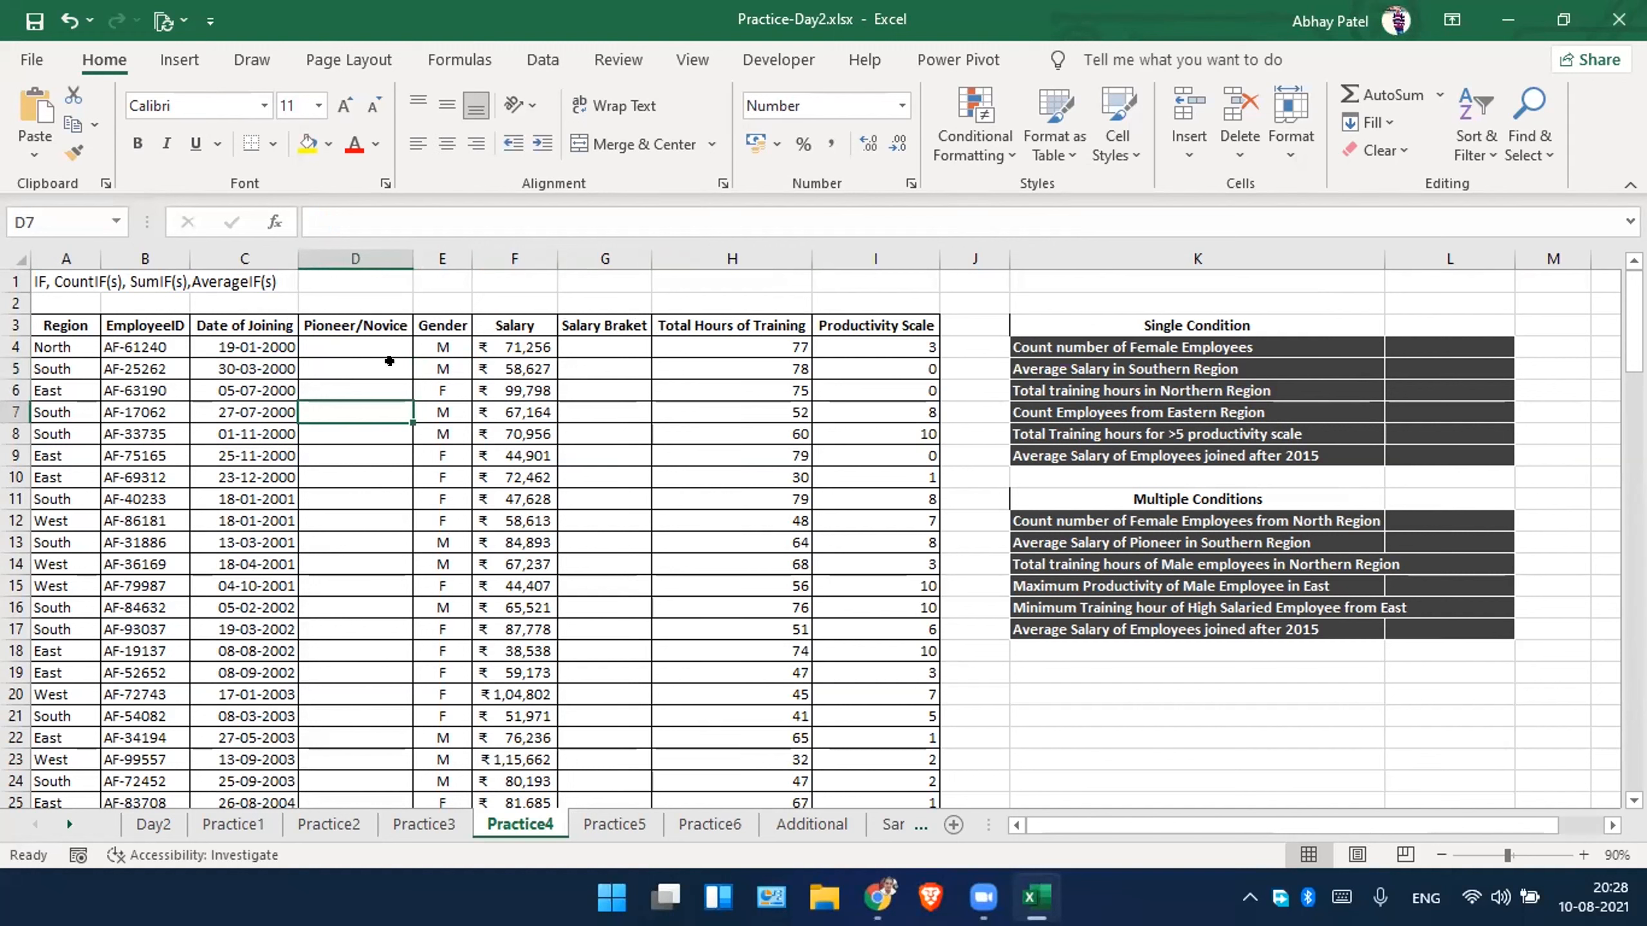
{"action": "left_click", "coordinate": [380, 340]}
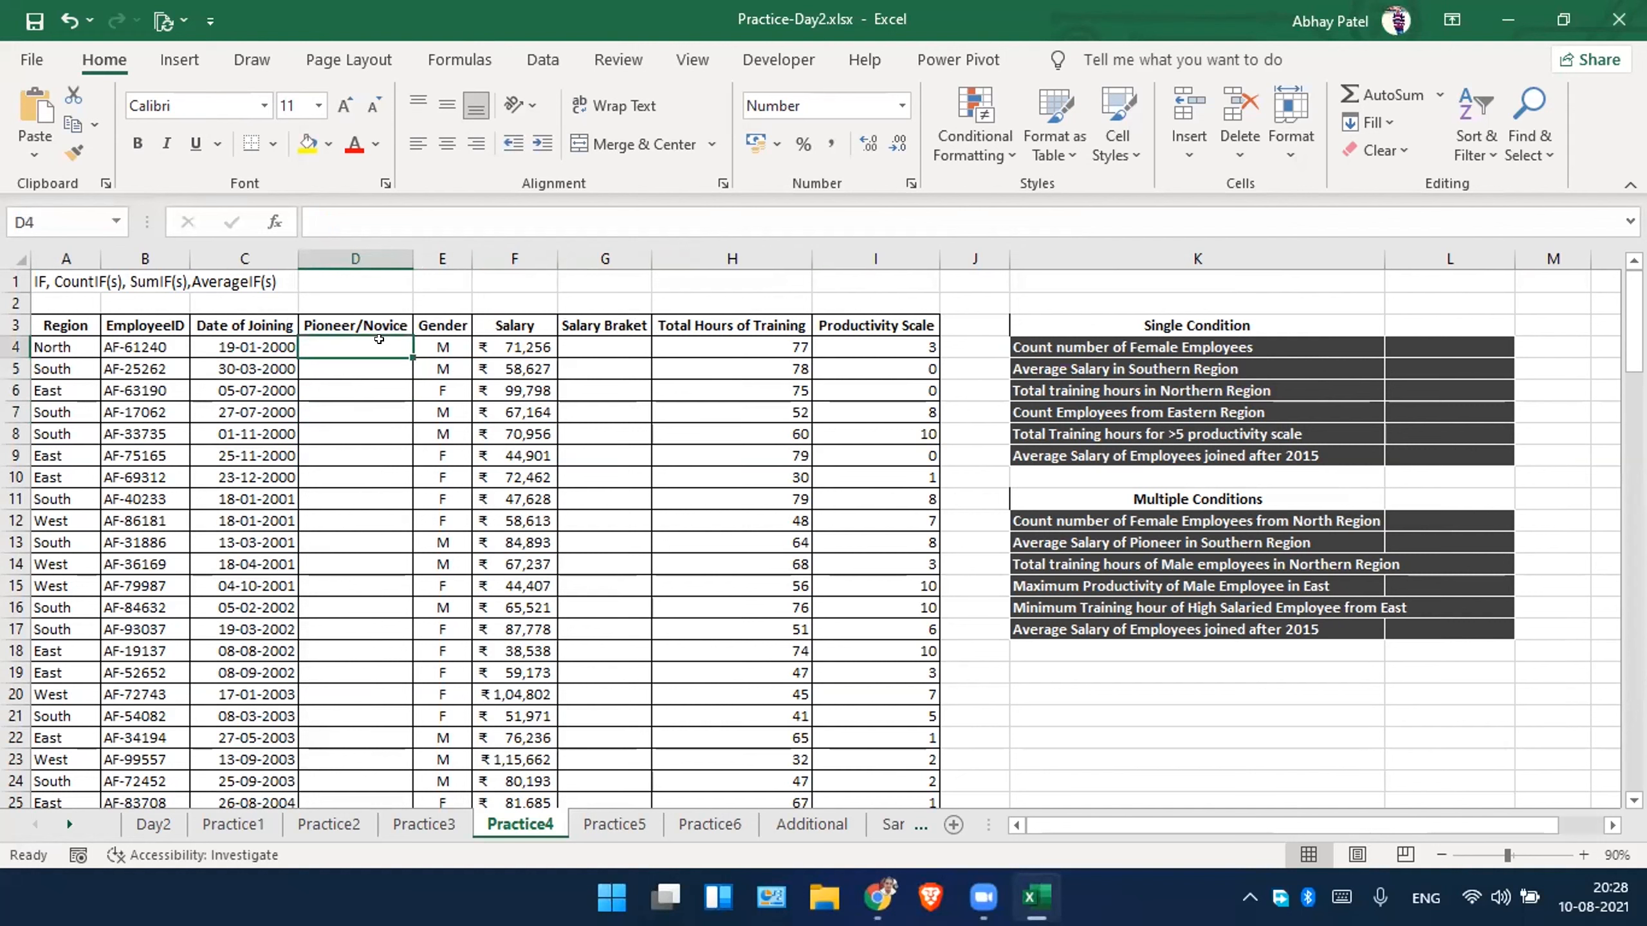
Enter the note "after 2010- novice" in cell F1 above the employee data.
{"action": "left_click", "coordinate": [528, 281]}
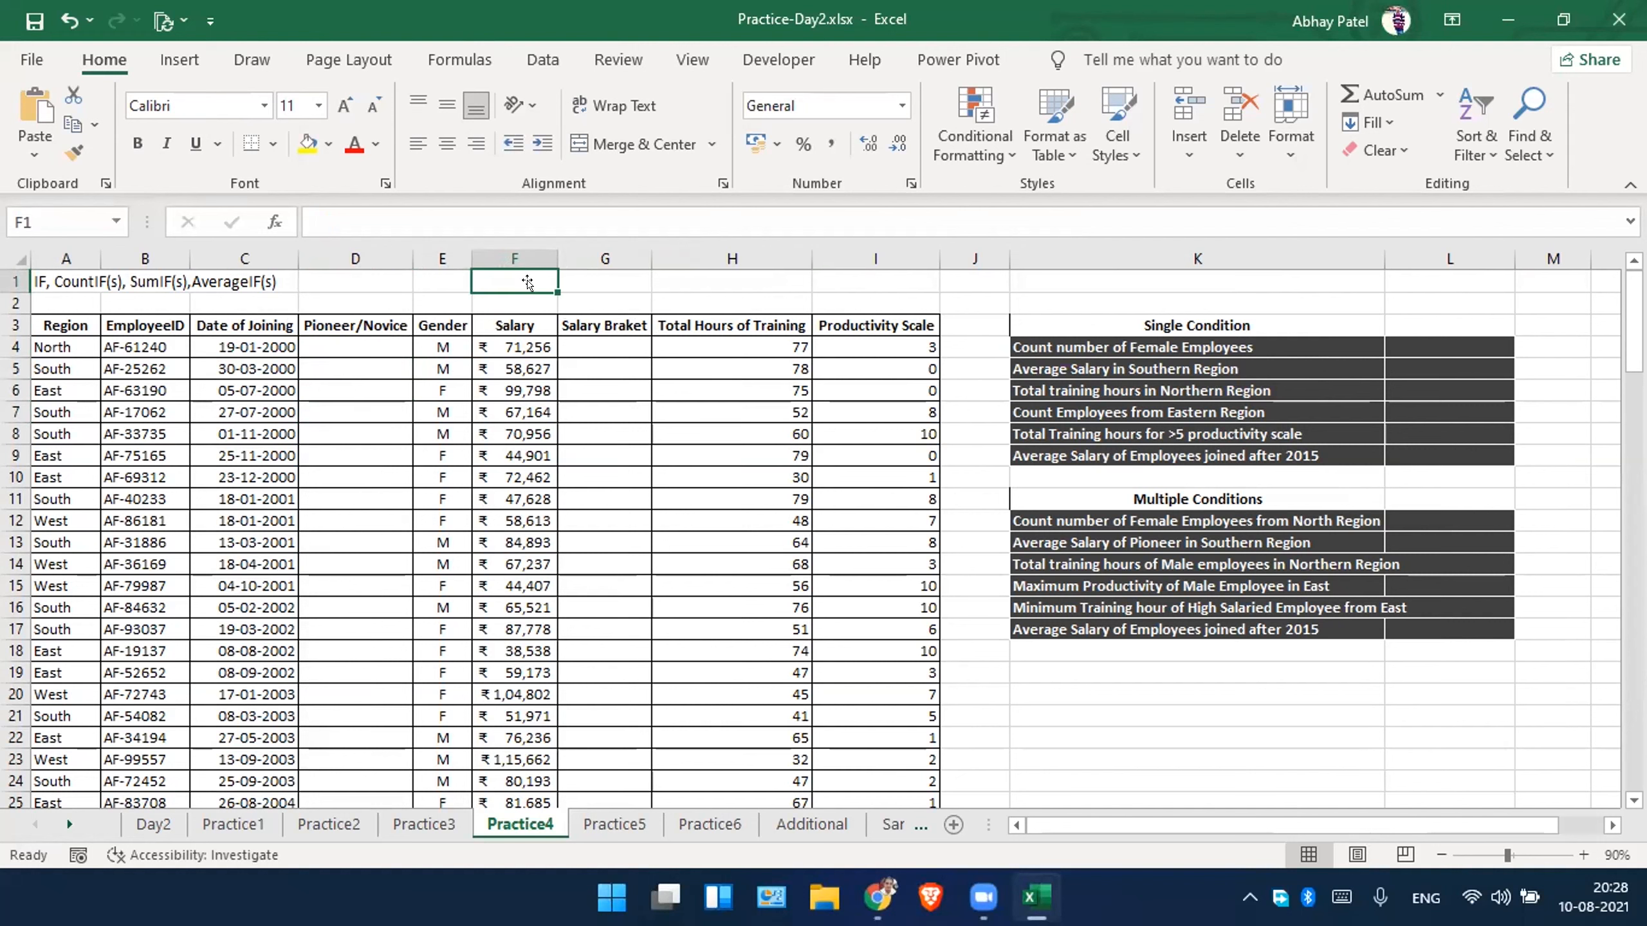
{"action": "type", "text": "after"}
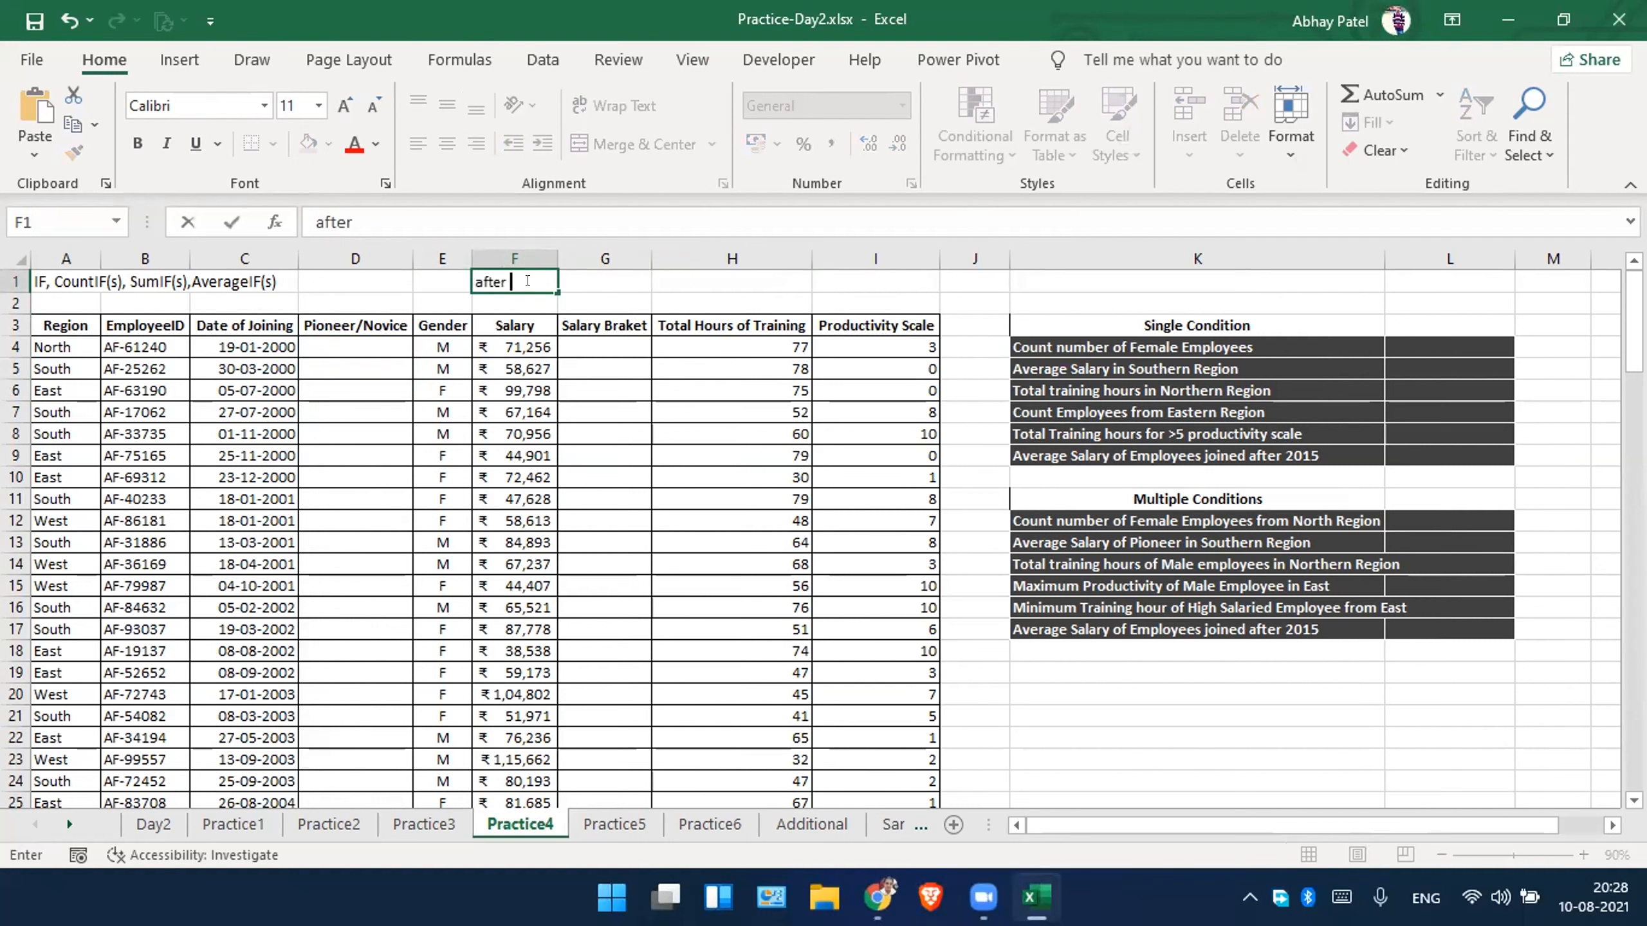
{"action": "type", "text": " 2010- novice"}
{"action": "key", "text": "Return"}
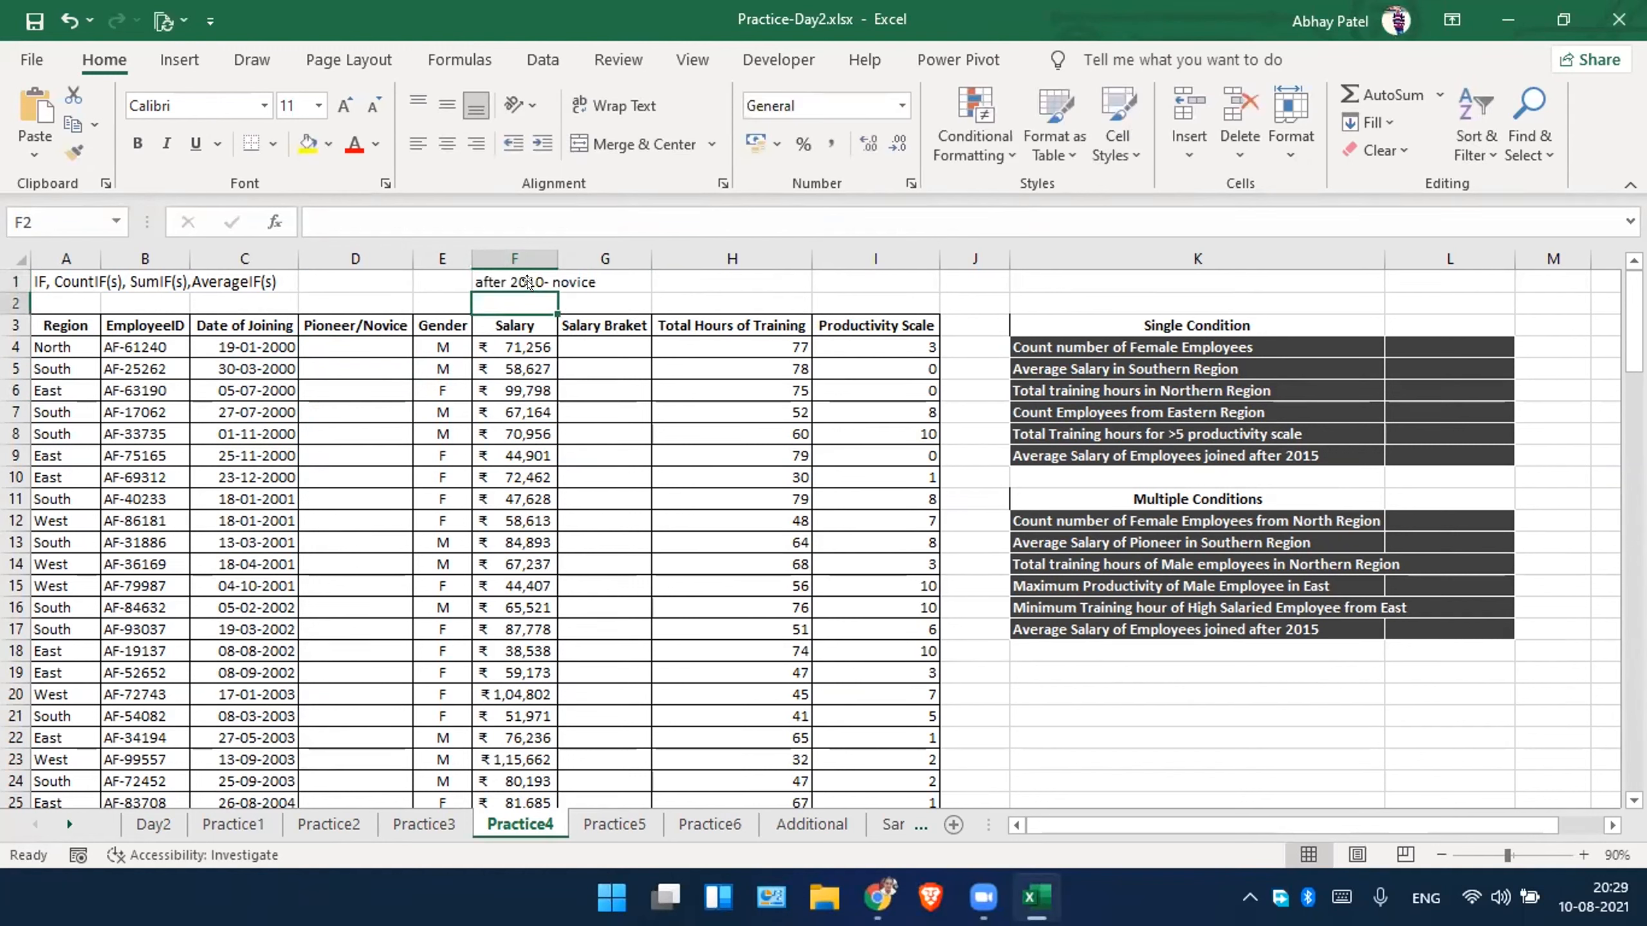
Enter the cutoff date 01-01-2011 in cell E1, beside the novice note.
{"action": "left_click", "coordinate": [664, 278]}
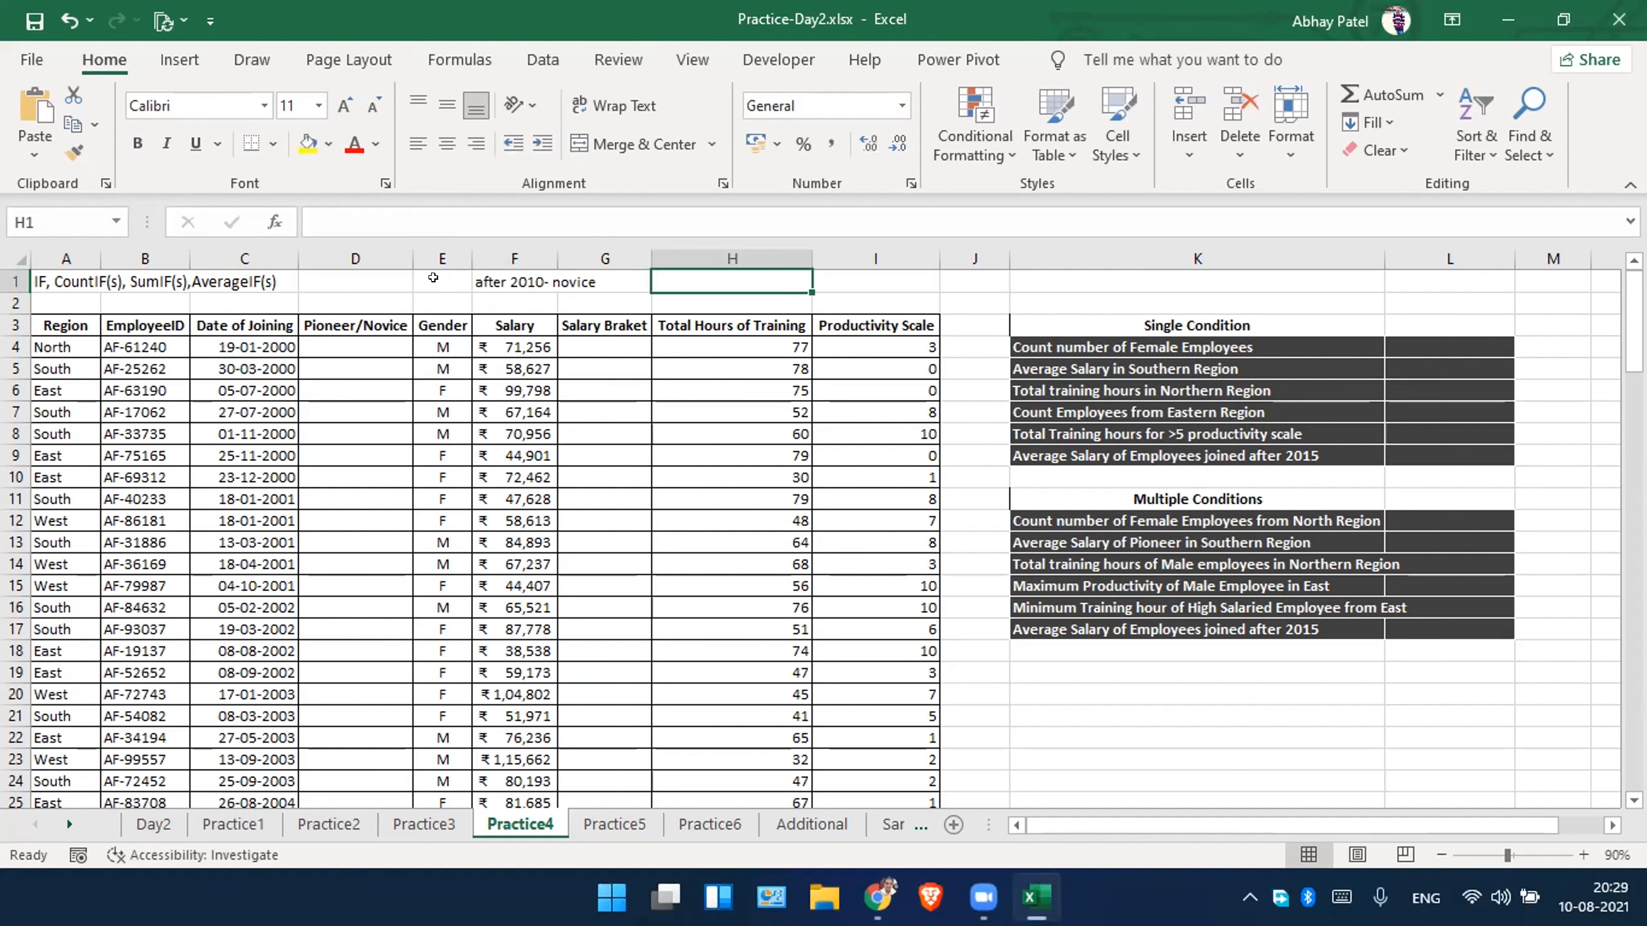
{"action": "left_click", "coordinate": [433, 278]}
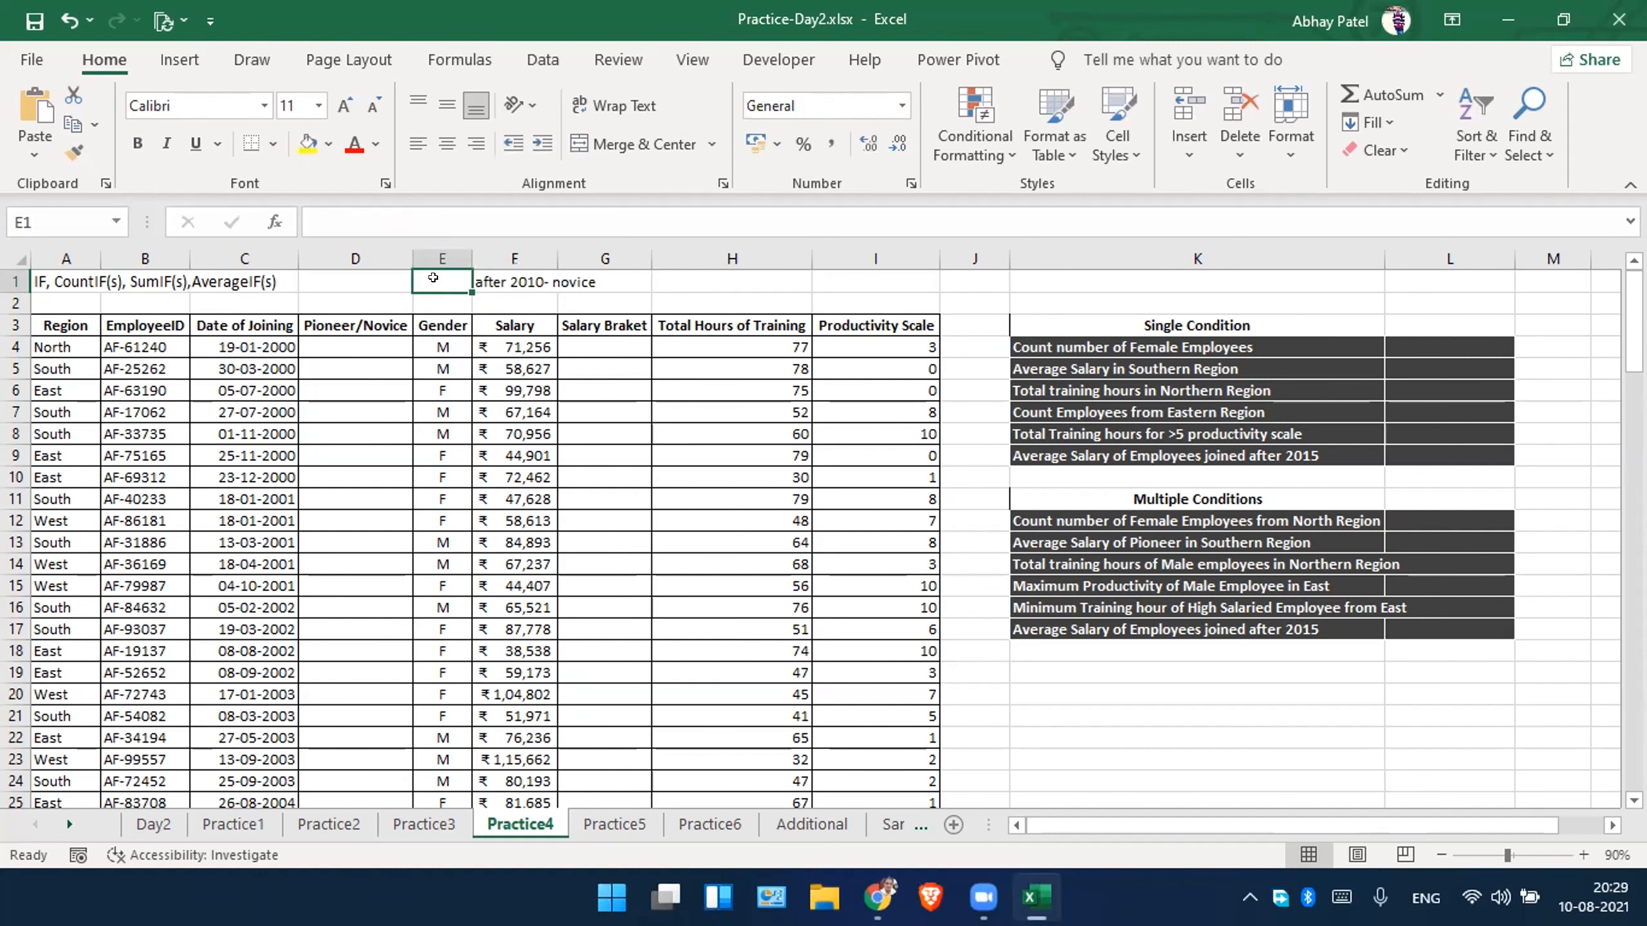
{"action": "type", "text": "01-01-2011"}
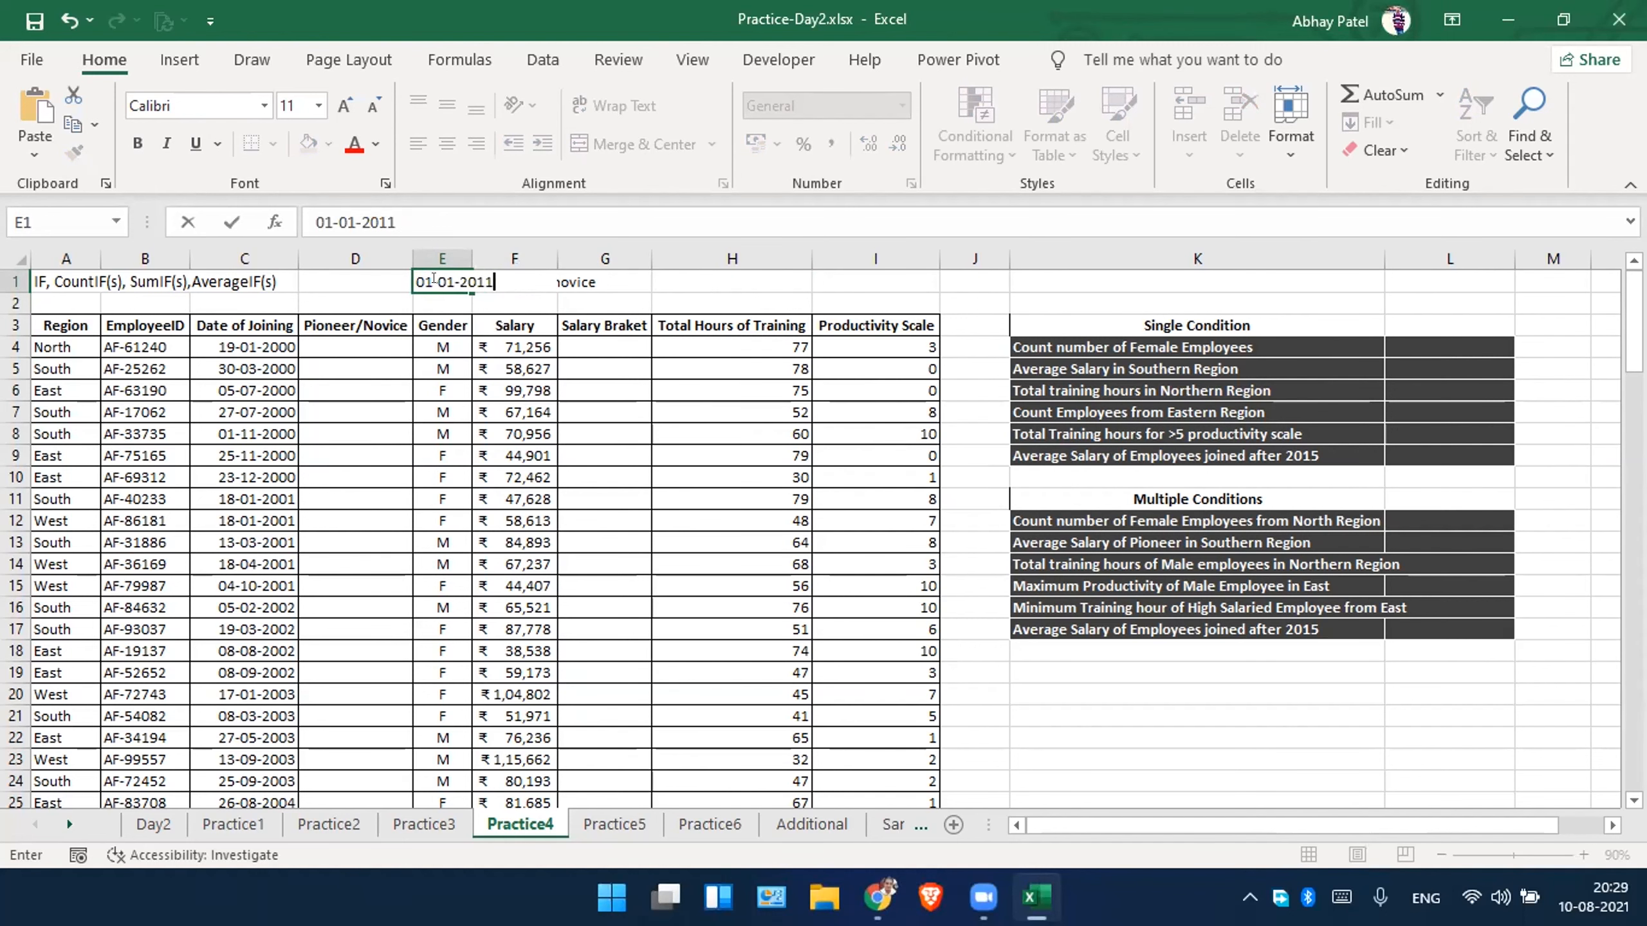
{"action": "key", "text": "Return"}
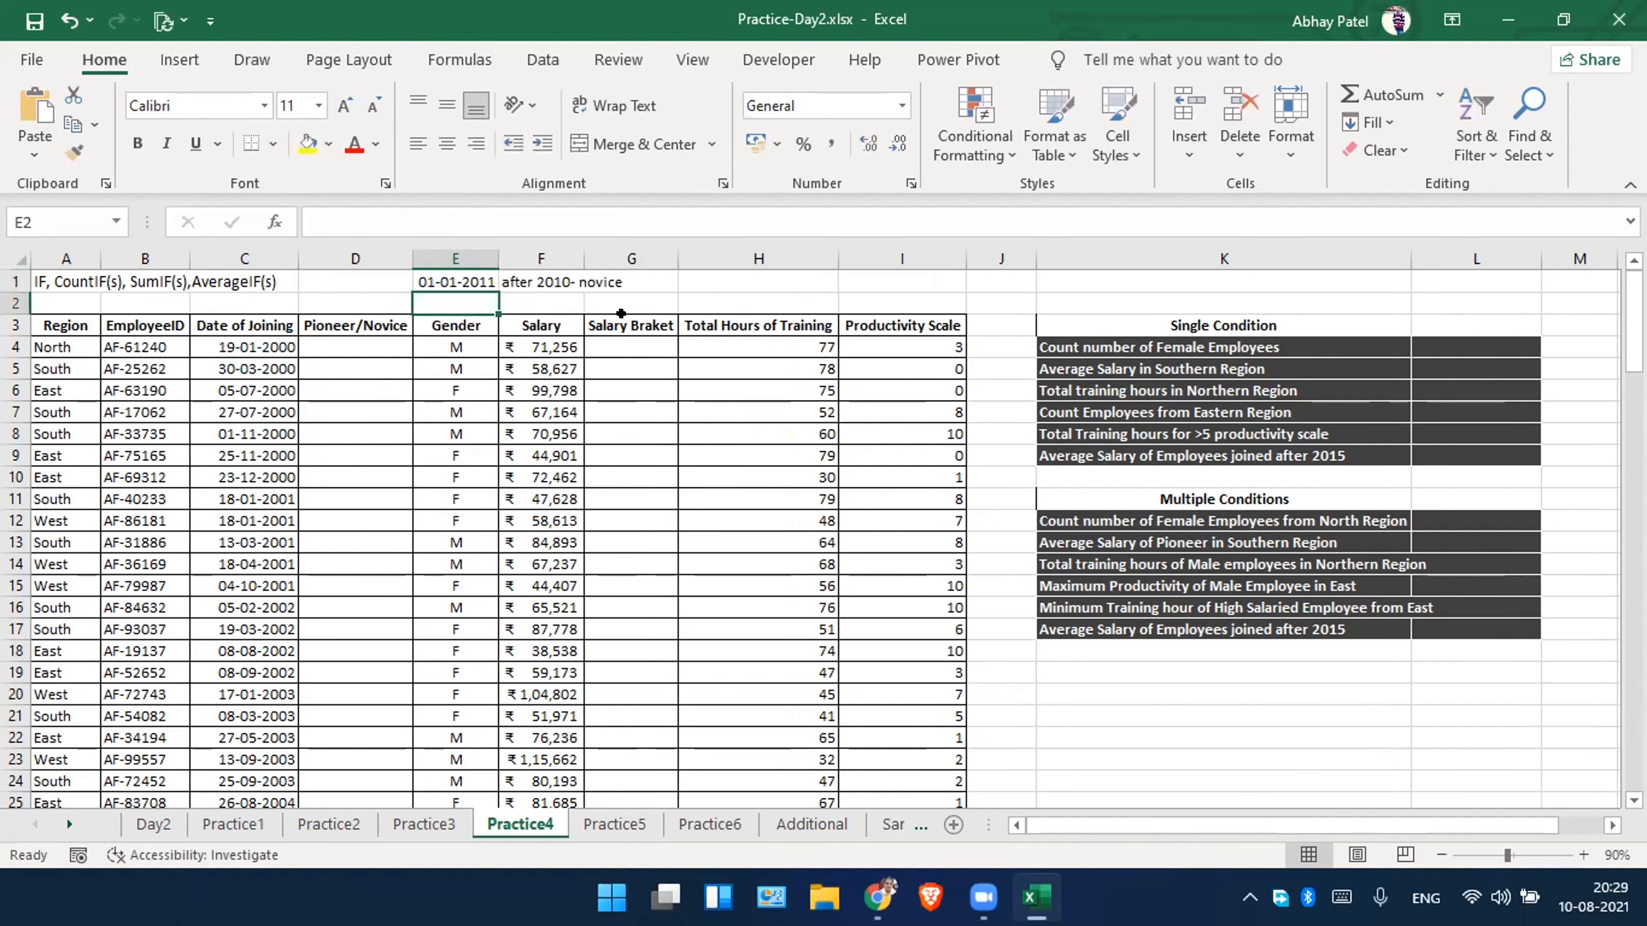
Delete "after 2010" from the note in F1, keeping only "- novice".
{"action": "left_click", "coordinate": [546, 279]}
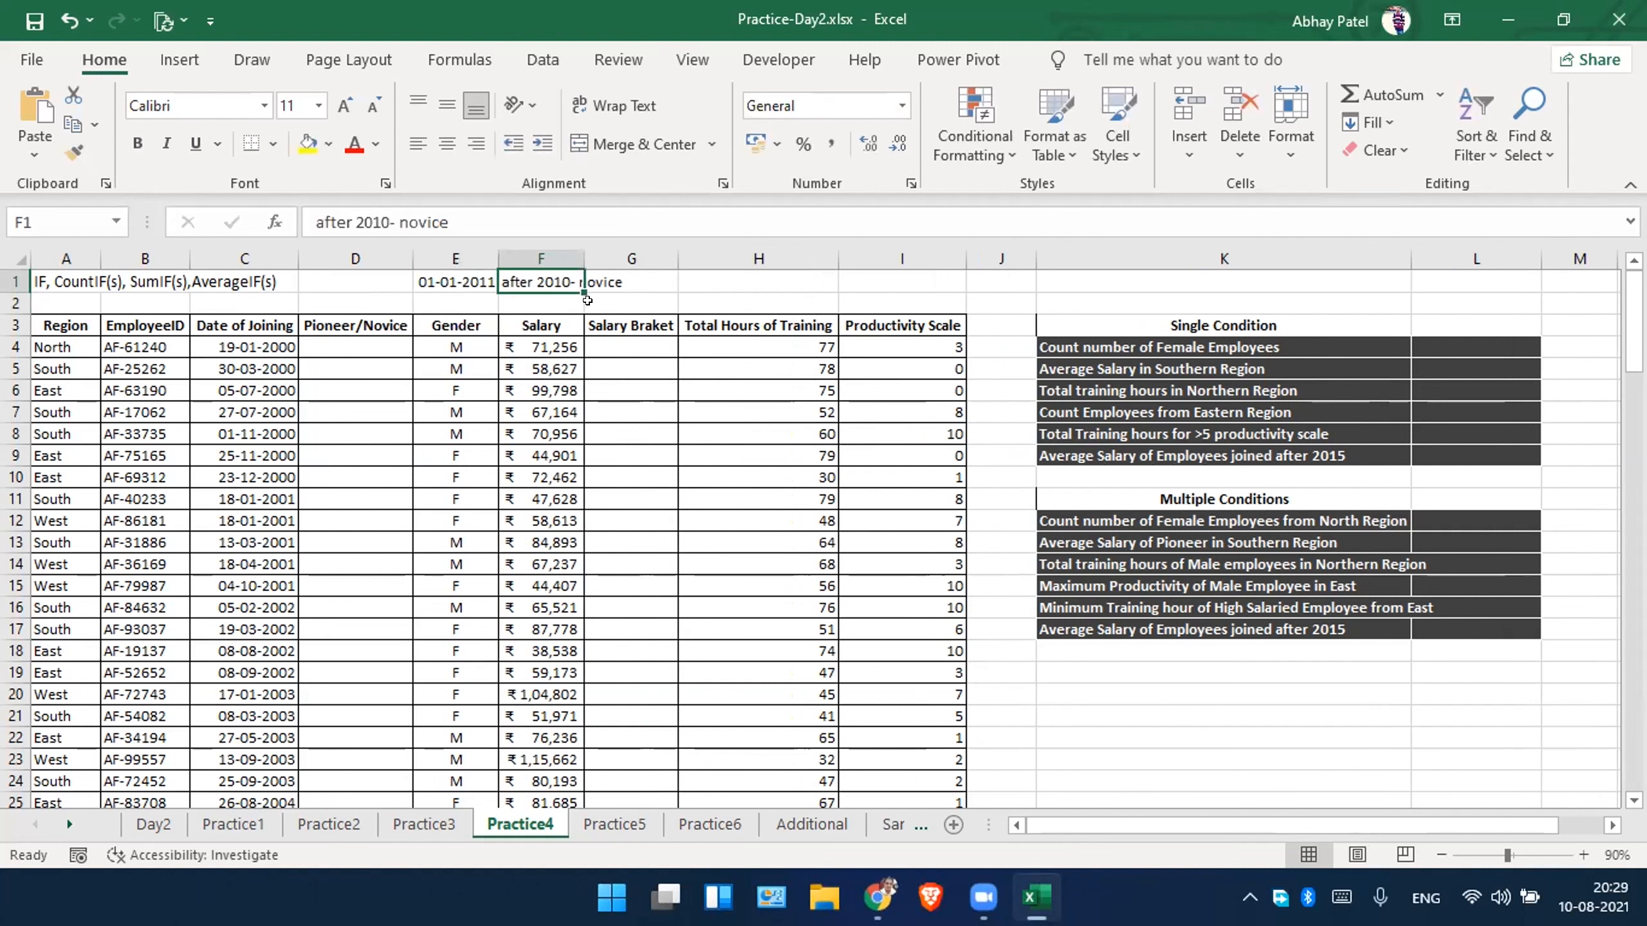
{"action": "left_click", "coordinate": [644, 319]}
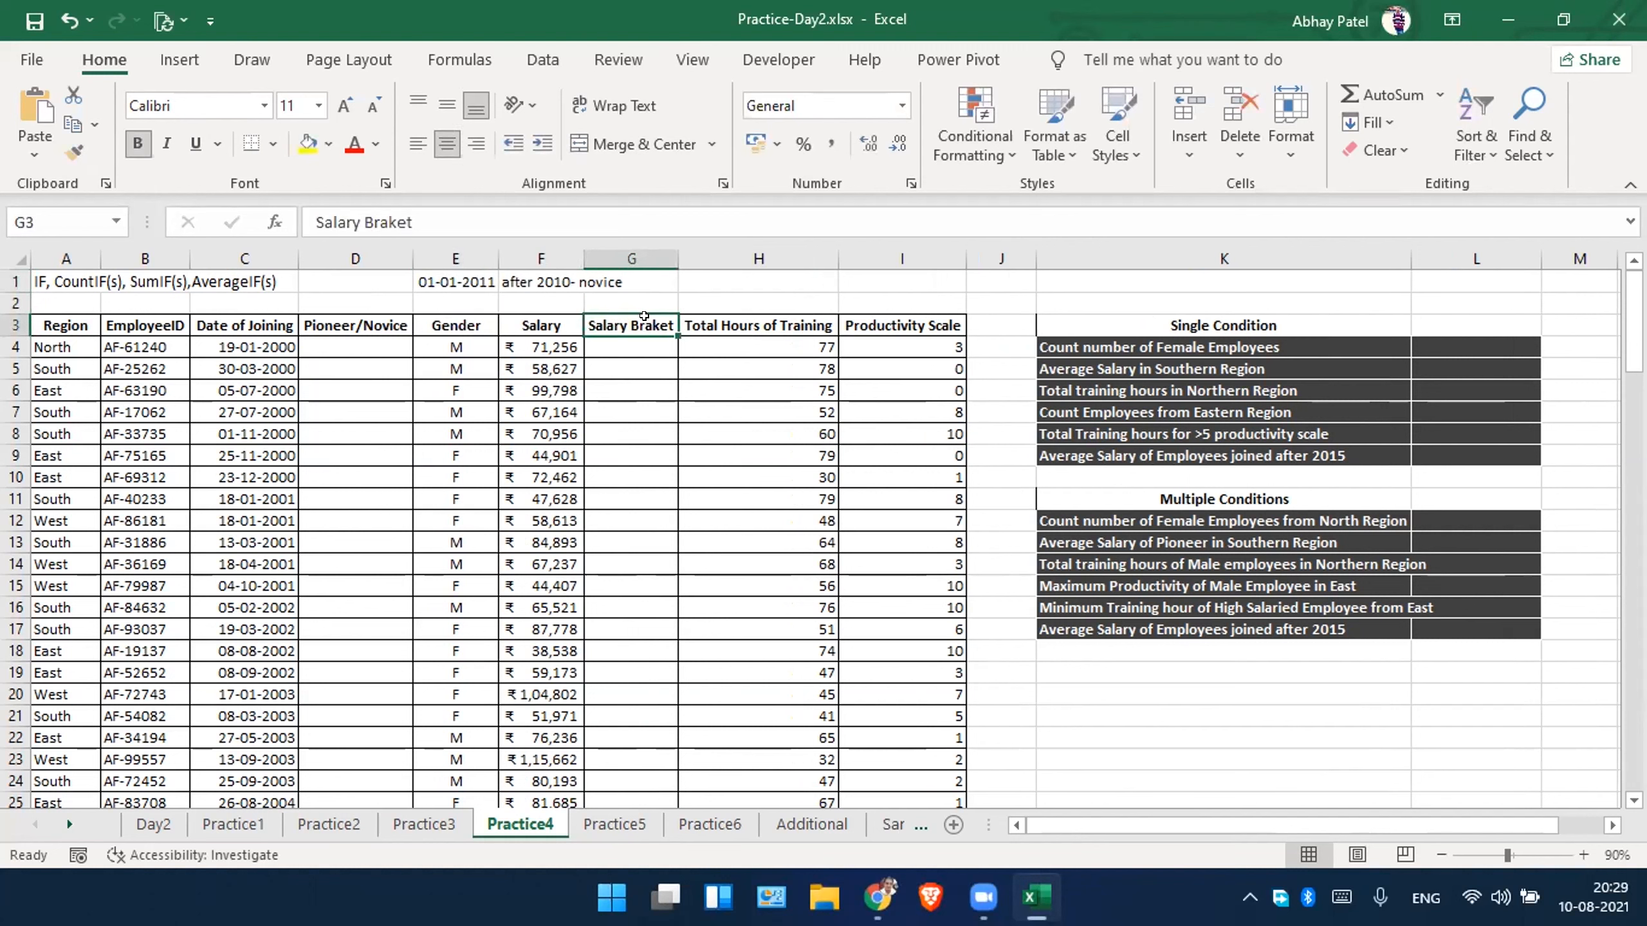
{"action": "double_click", "coordinate": [538, 281]}
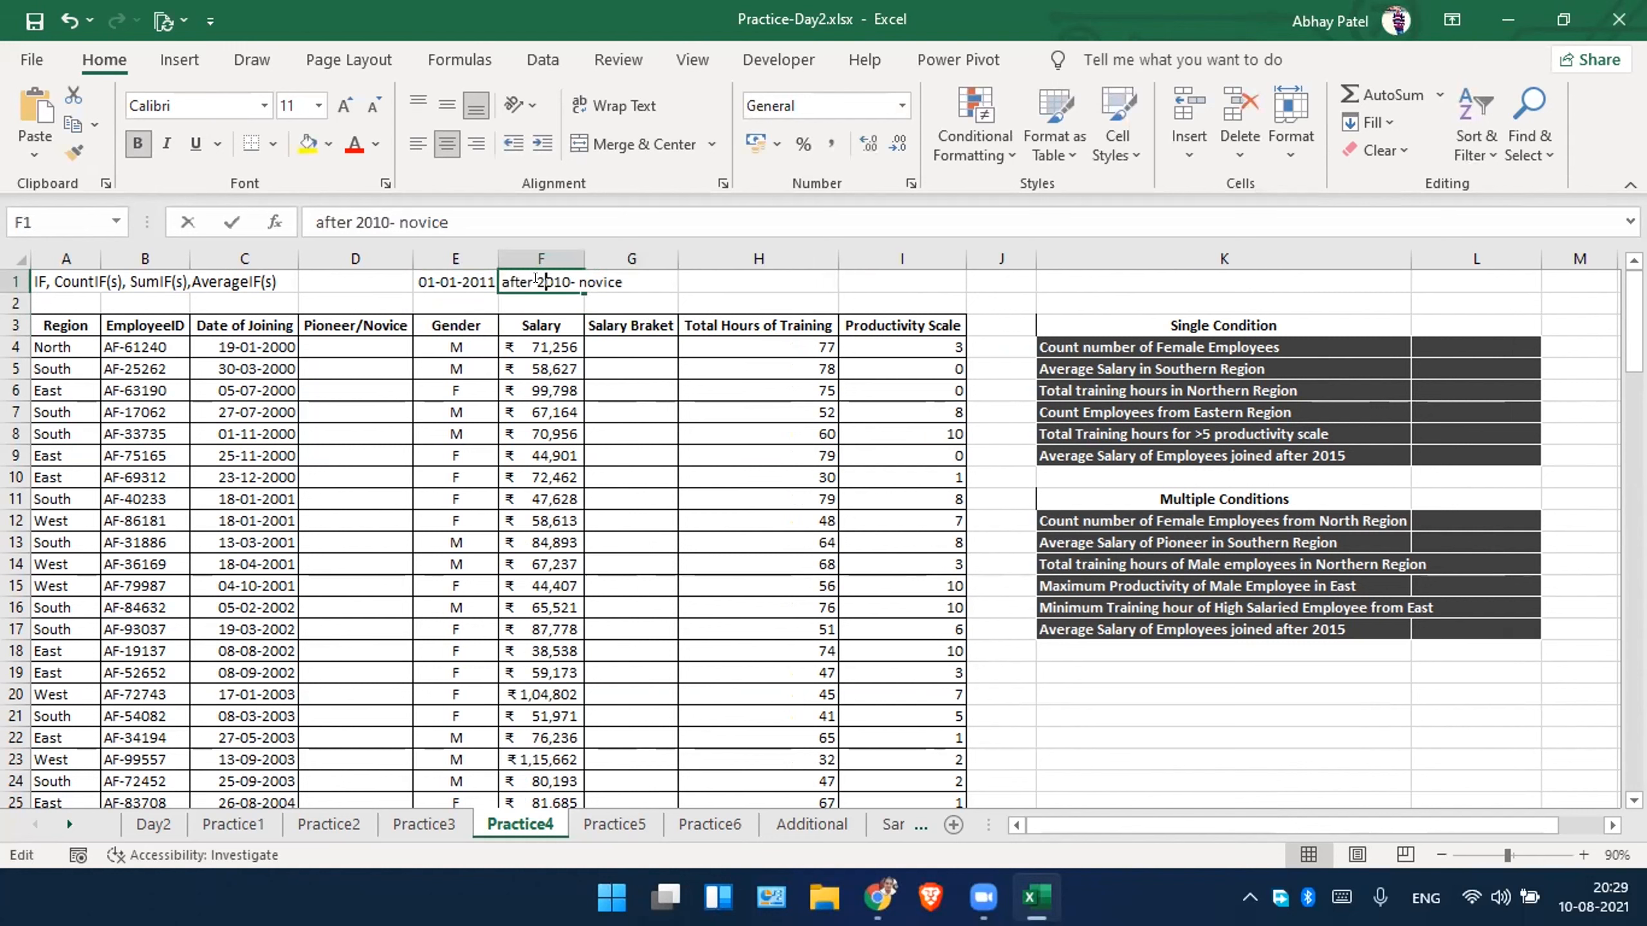
{"action": "left_click_drag", "start_coordinate": [570, 282], "coordinate": [487, 276]}
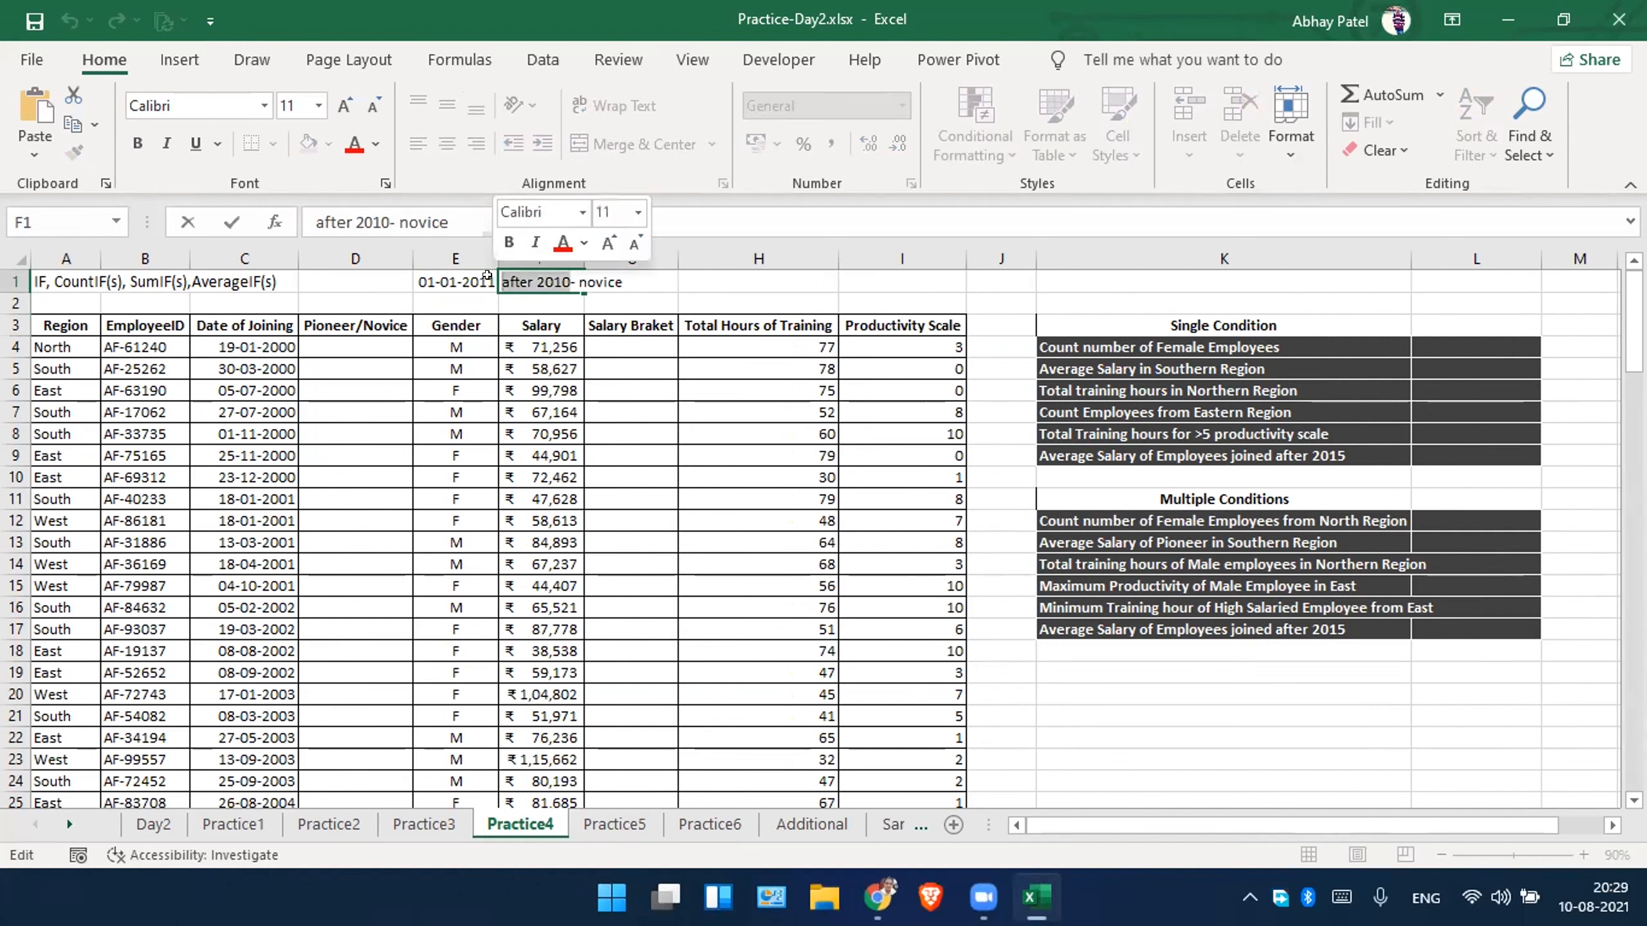
{"action": "key", "text": "Delete"}
Enter =IF(C4>=$E$1,"Novice","Pioneer") in the first Pioneer/Novice cell D4.
{"action": "left_click", "coordinate": [355, 347]}
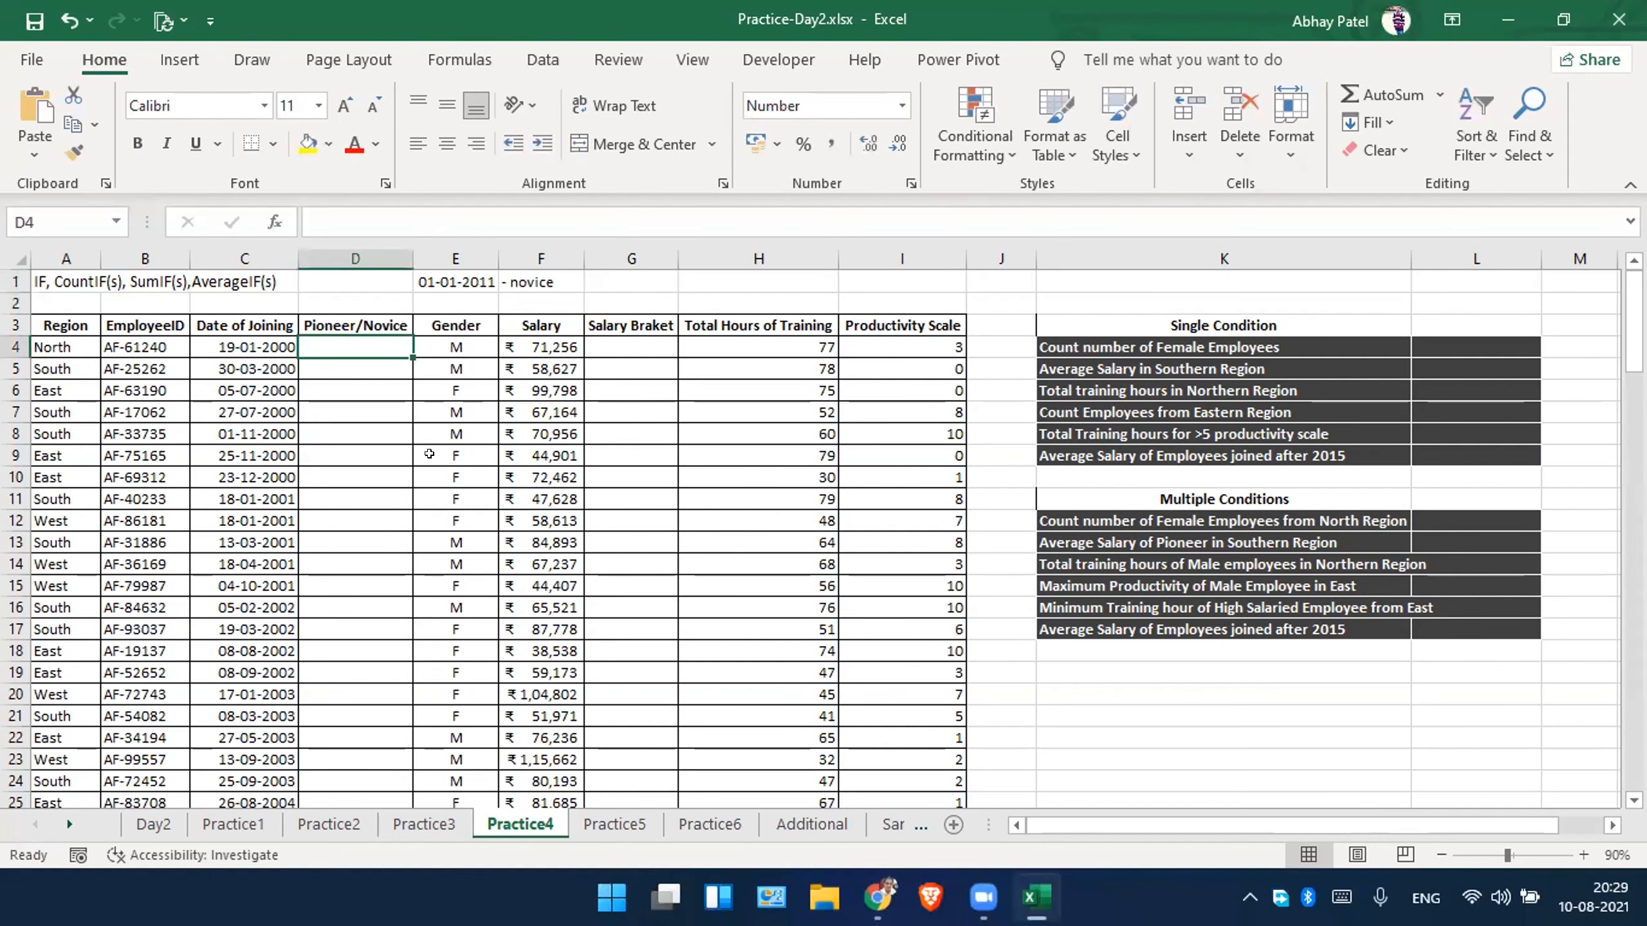
{"action": "type", "text": "=if"}
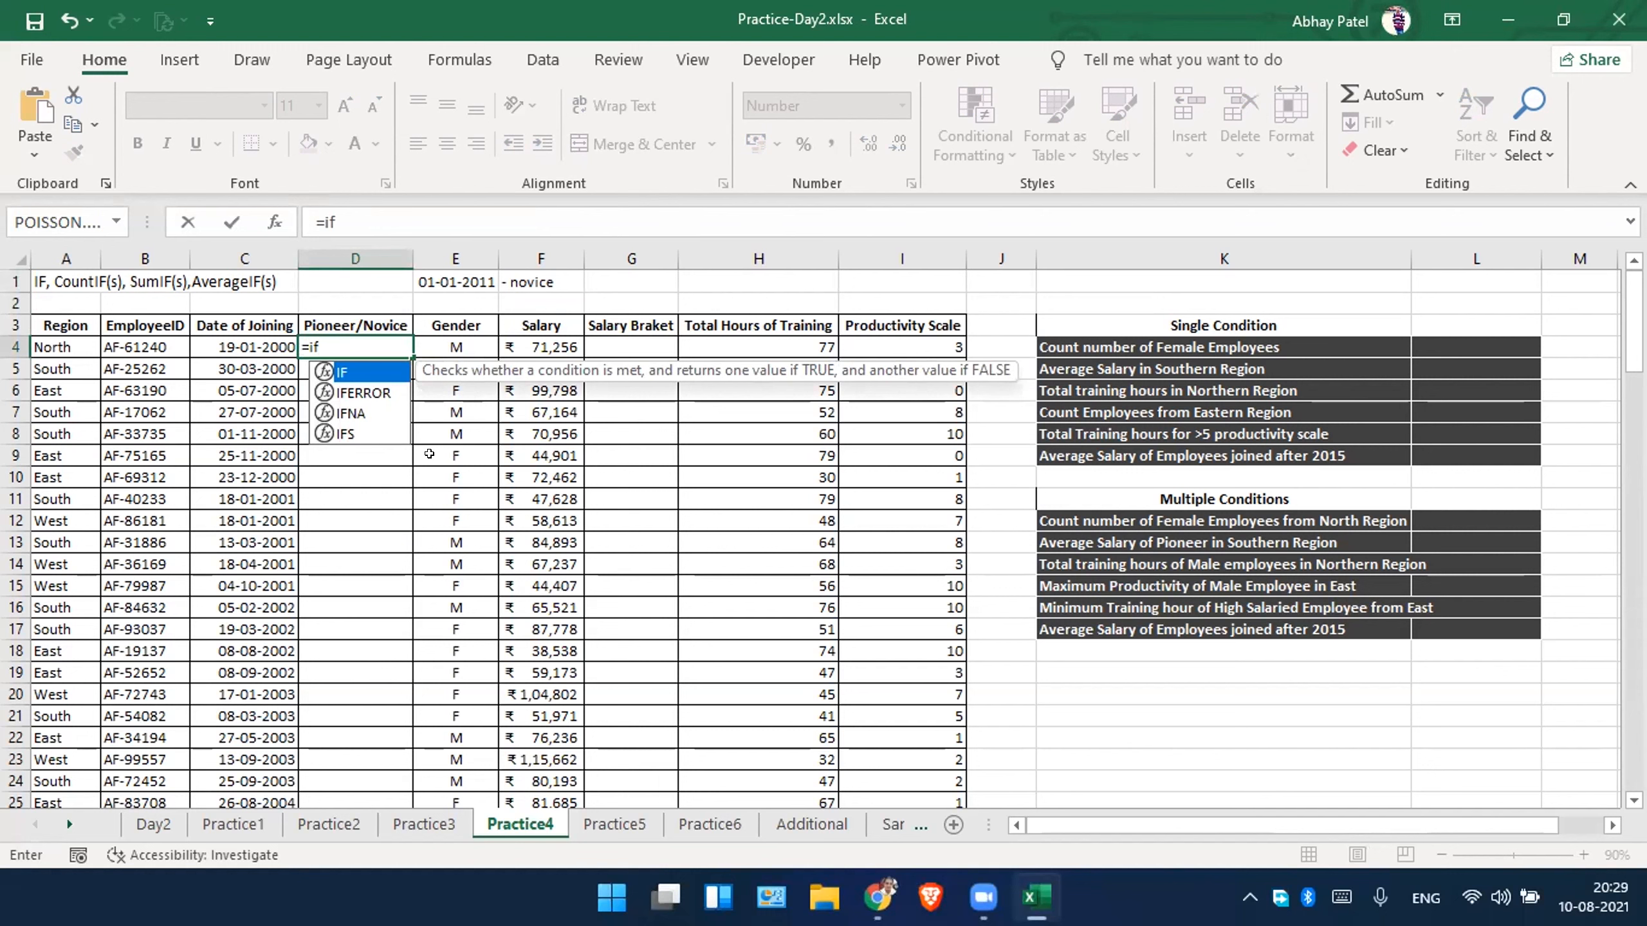
{"action": "key", "text": "Tab"}
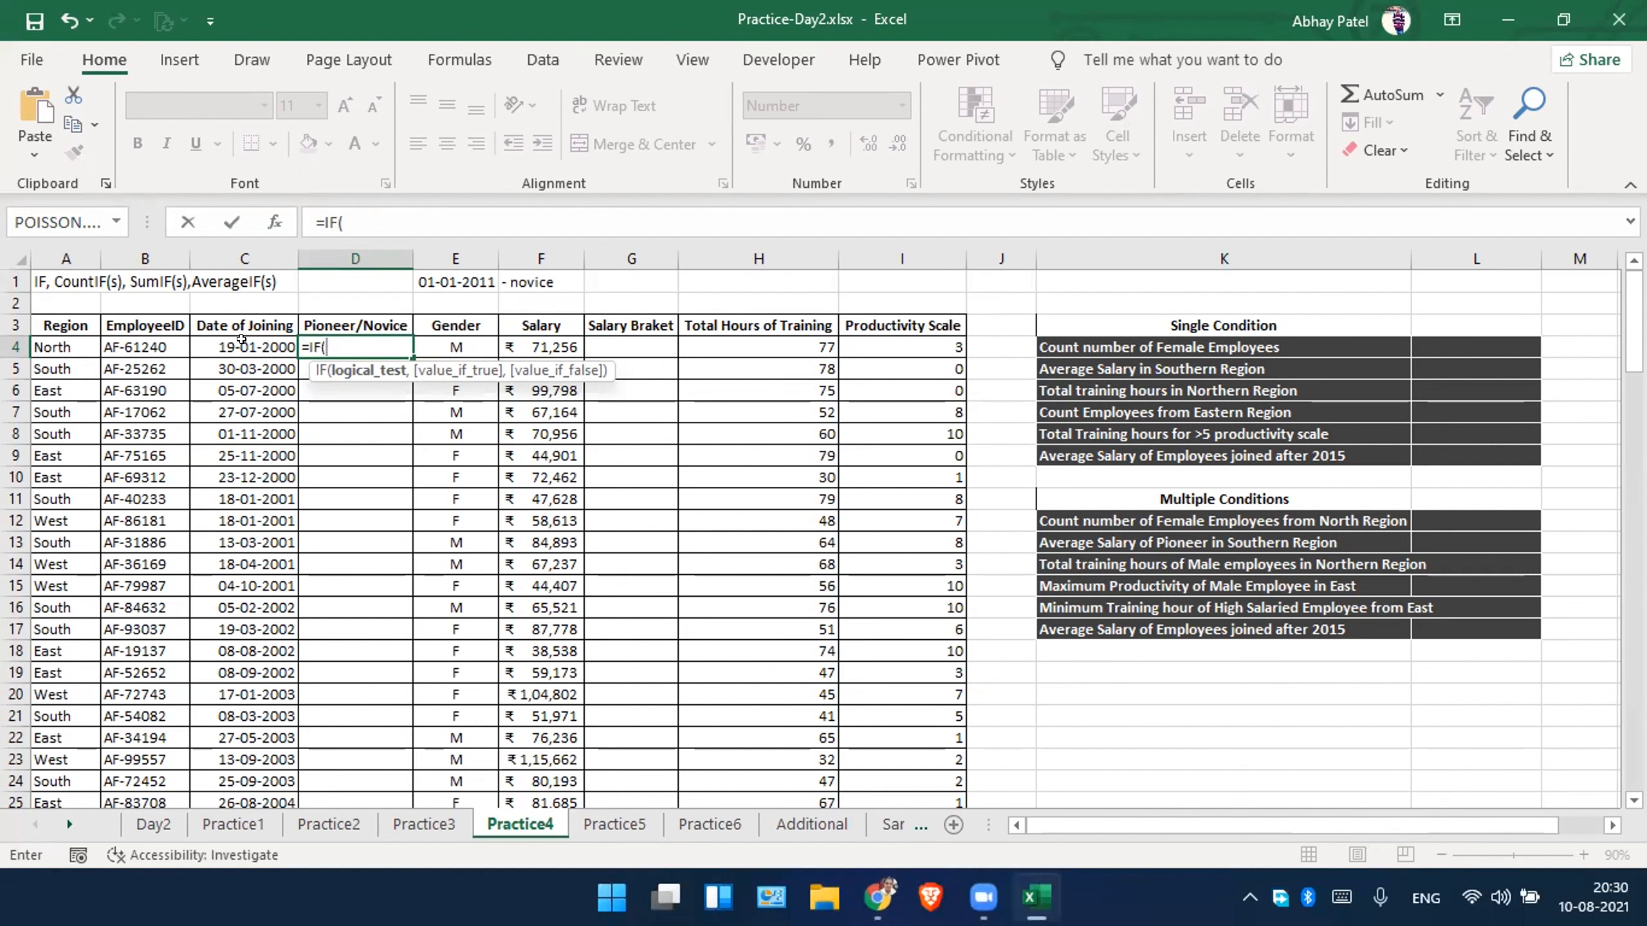
{"action": "left_click", "coordinate": [242, 339]}
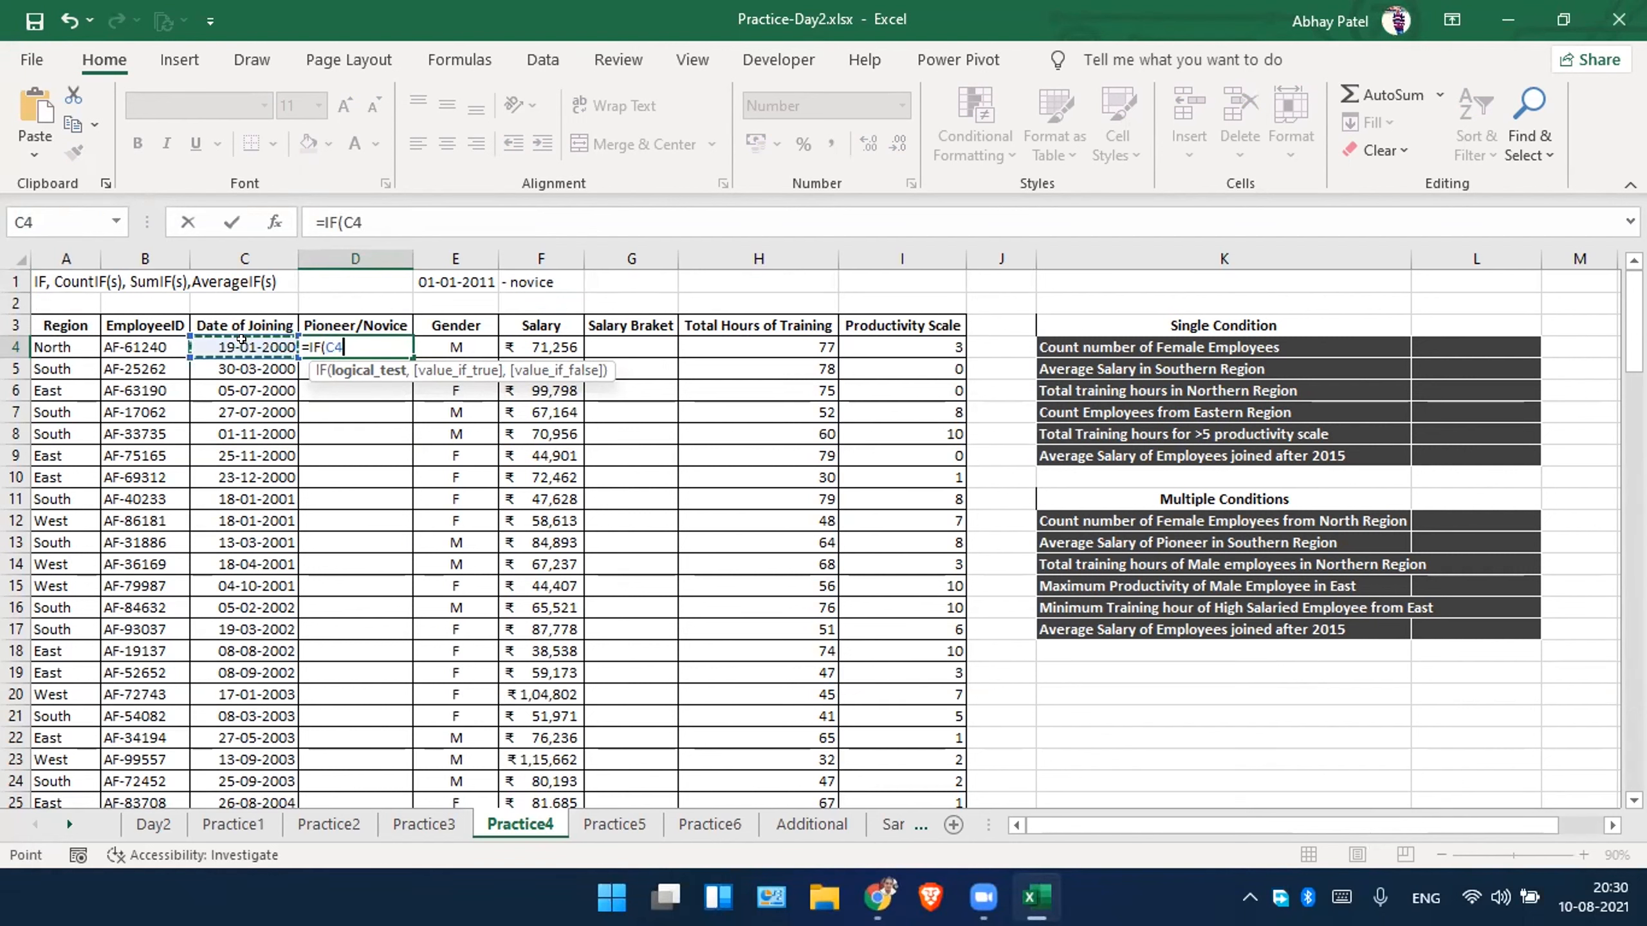
{"action": "type", "text": ">="}
{"action": "left_click", "coordinate": [456, 279]}
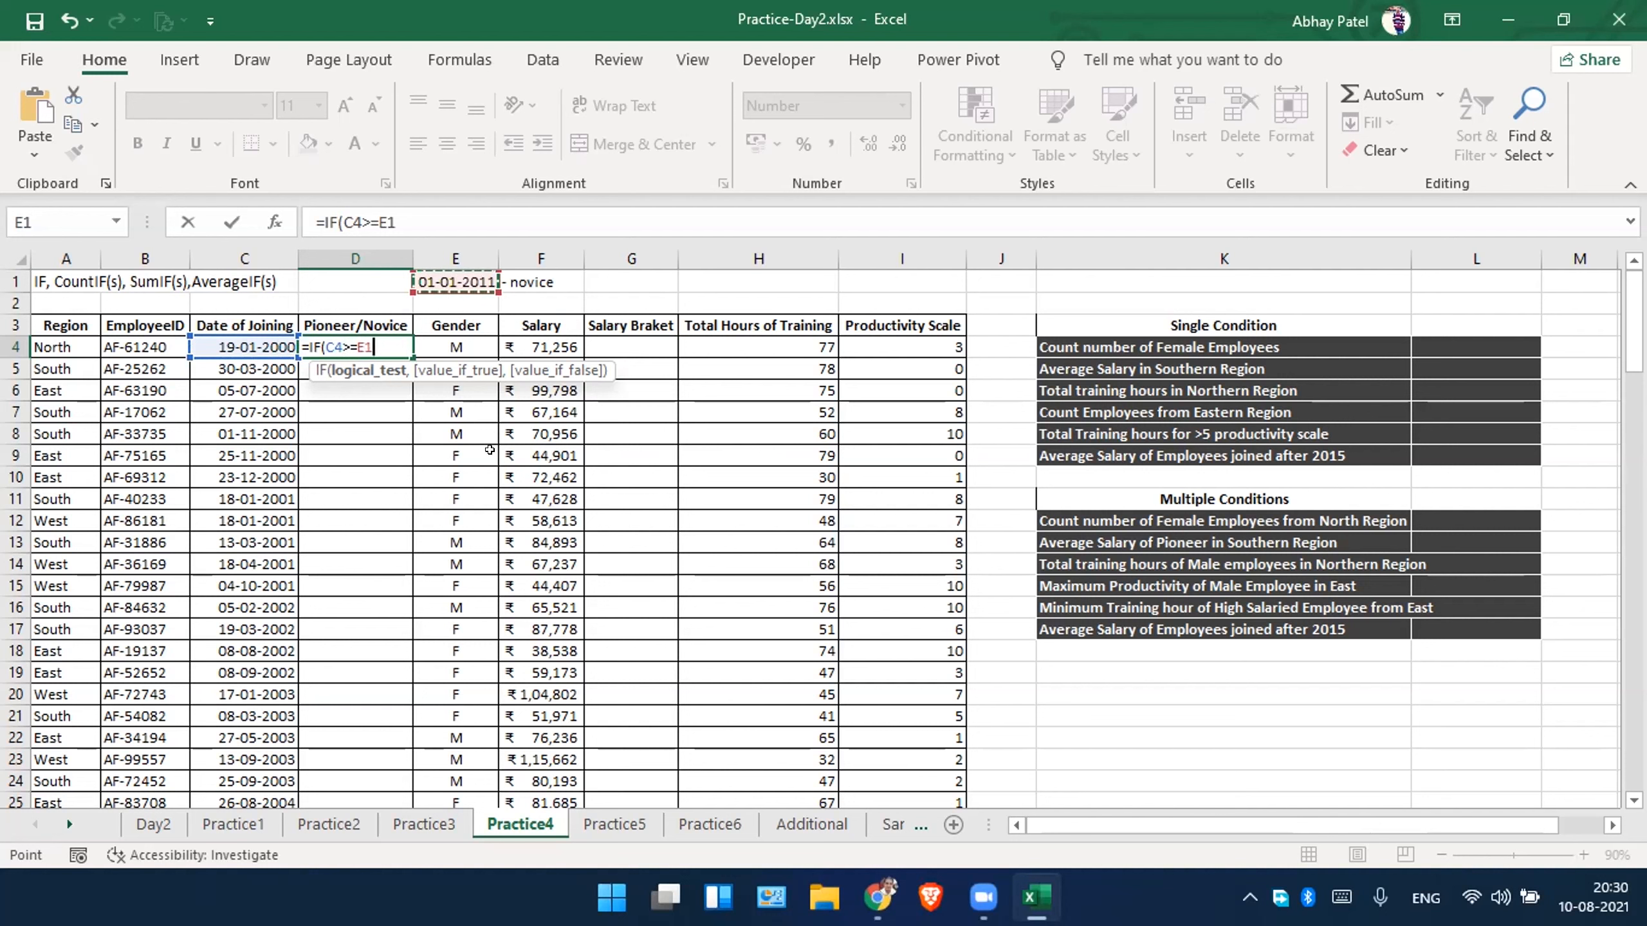
{"action": "key", "text": "F4"}
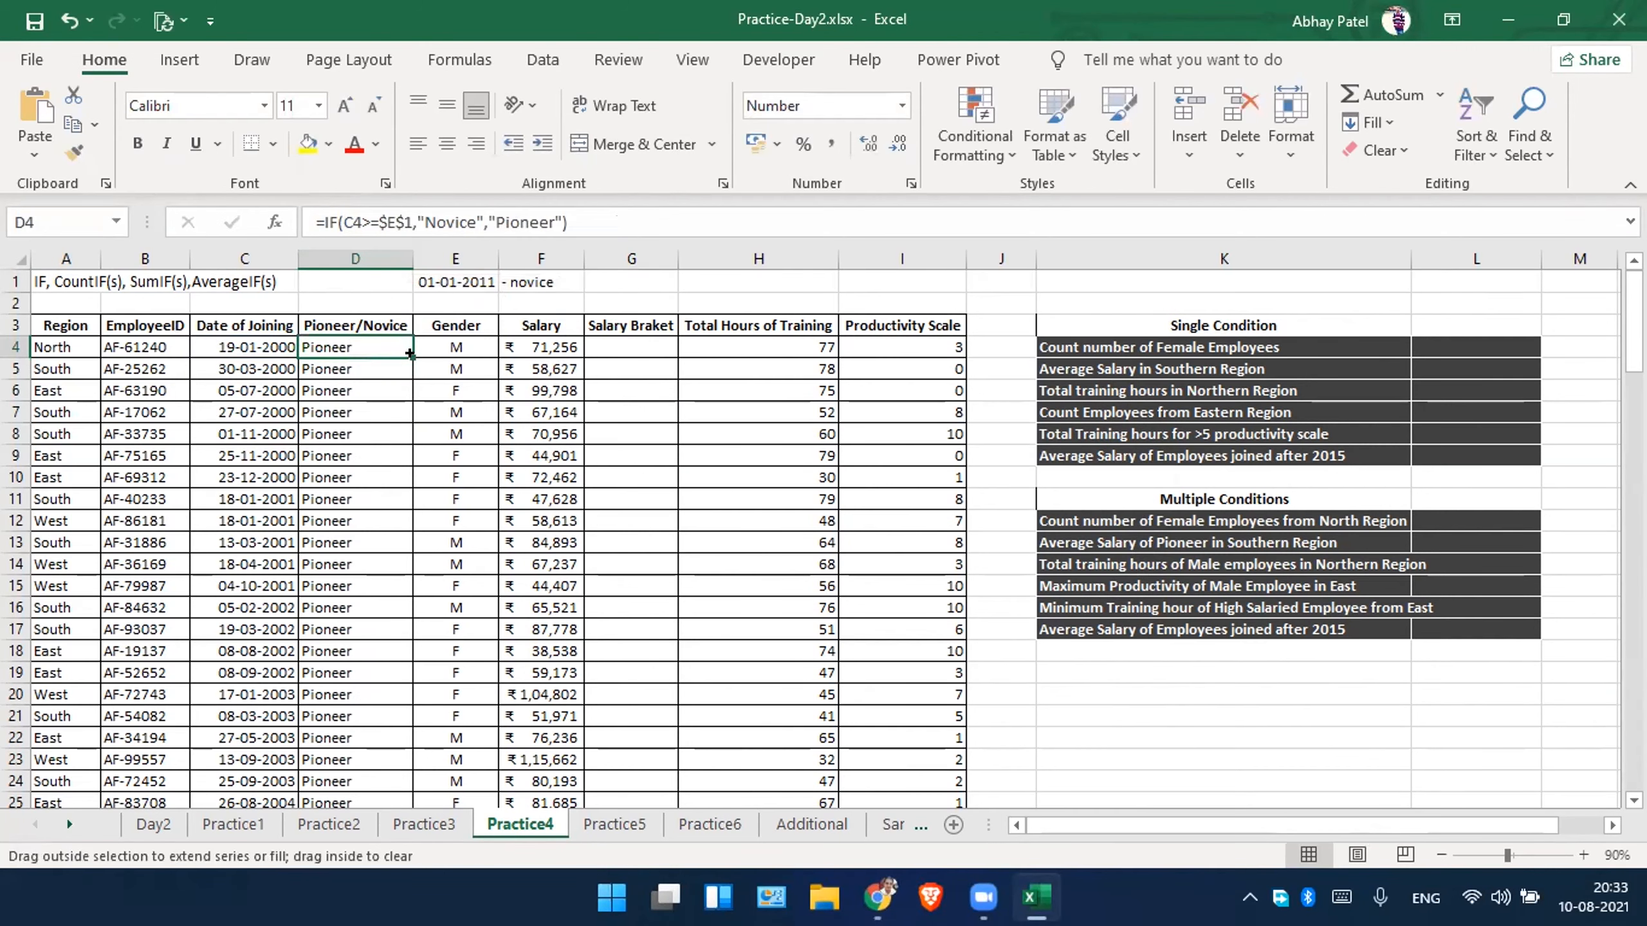
Fill the D4 formula down the whole Pioneer/Novice column and check the results against the joining dates.
{"action": "double_click", "coordinate": [413, 358]}
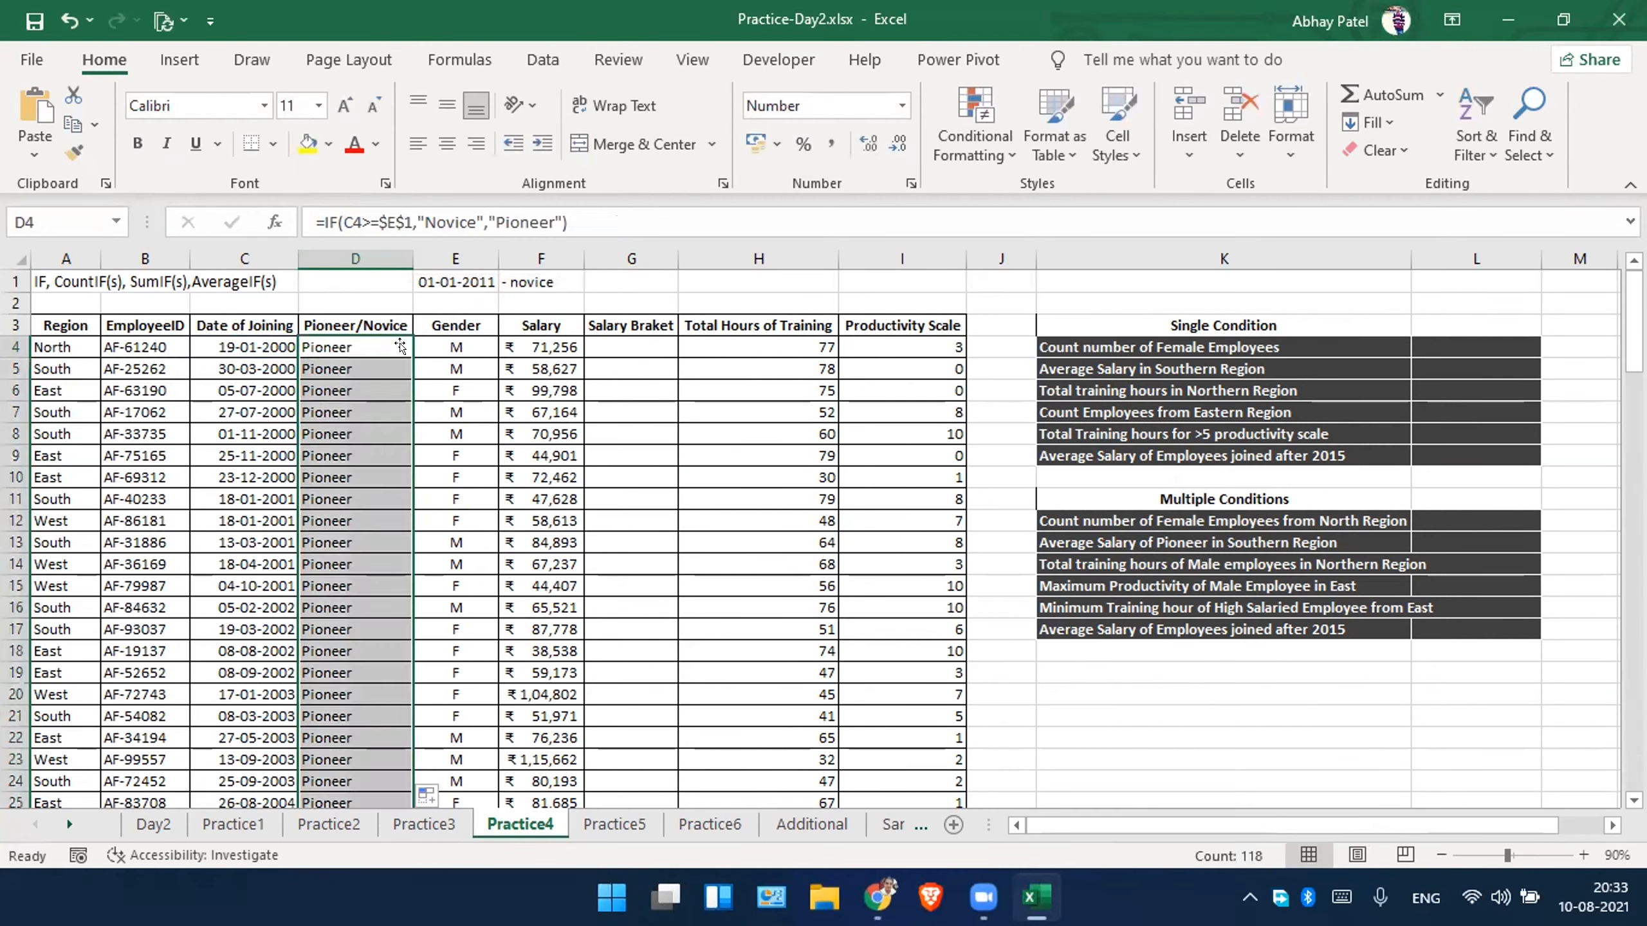
{"action": "left_click", "coordinate": [340, 522]}
{"action": "scroll", "coordinate": [340, 526], "scroll_direction": "down", "scroll_amount": 14}
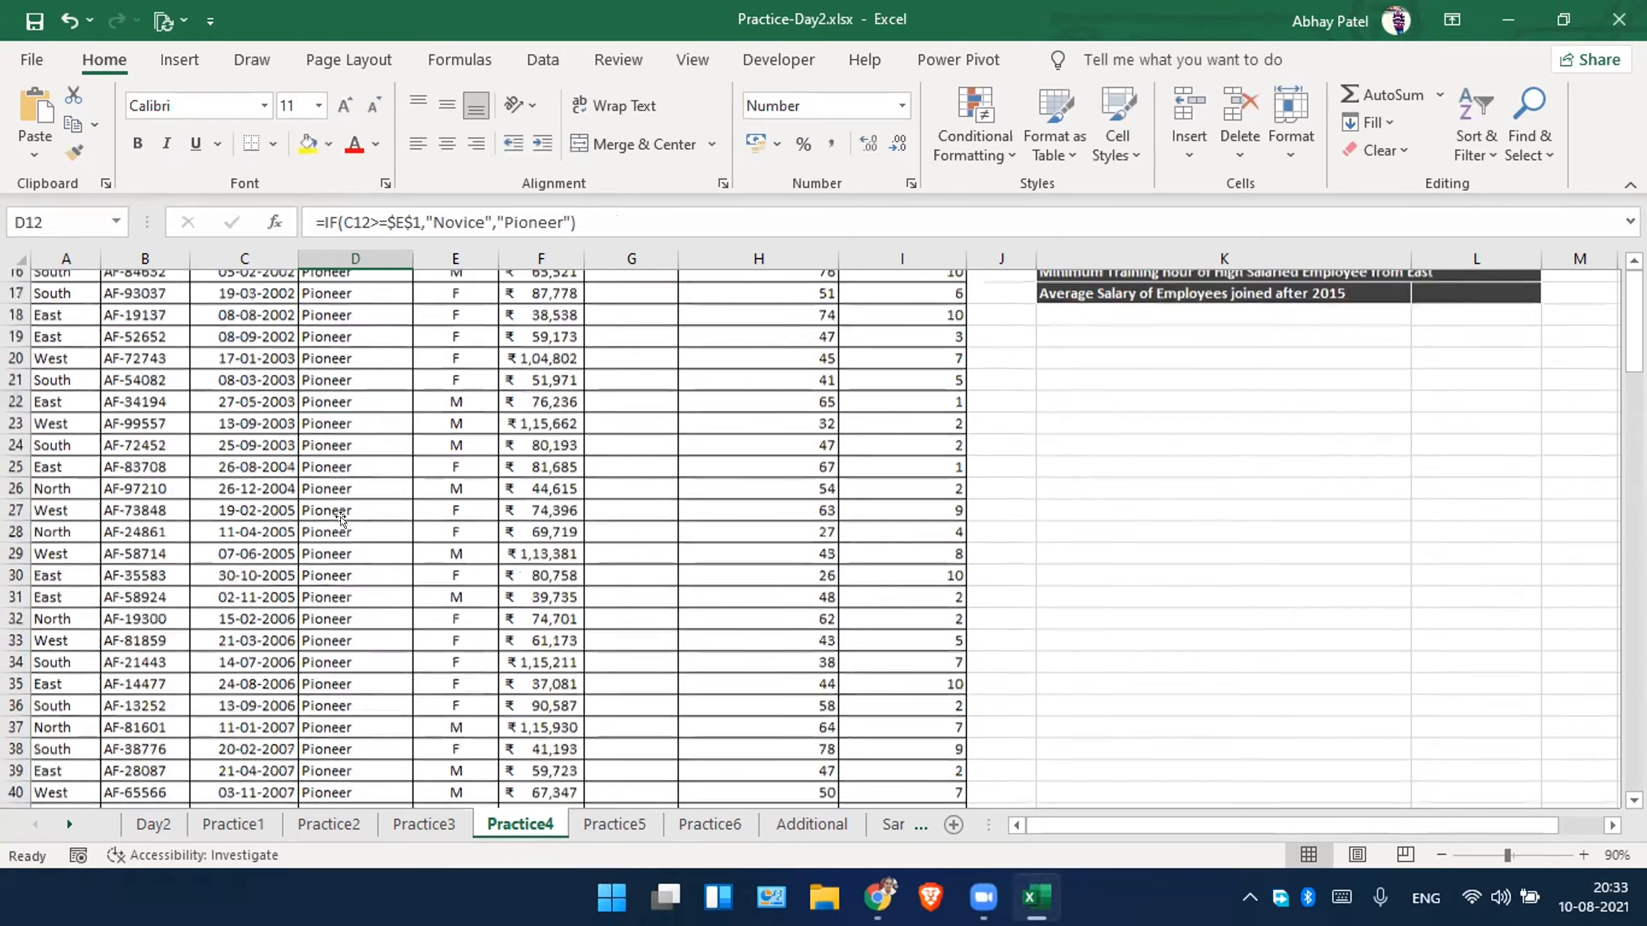
{"action": "scroll", "coordinate": [340, 524], "scroll_direction": "down", "scroll_amount": 14}
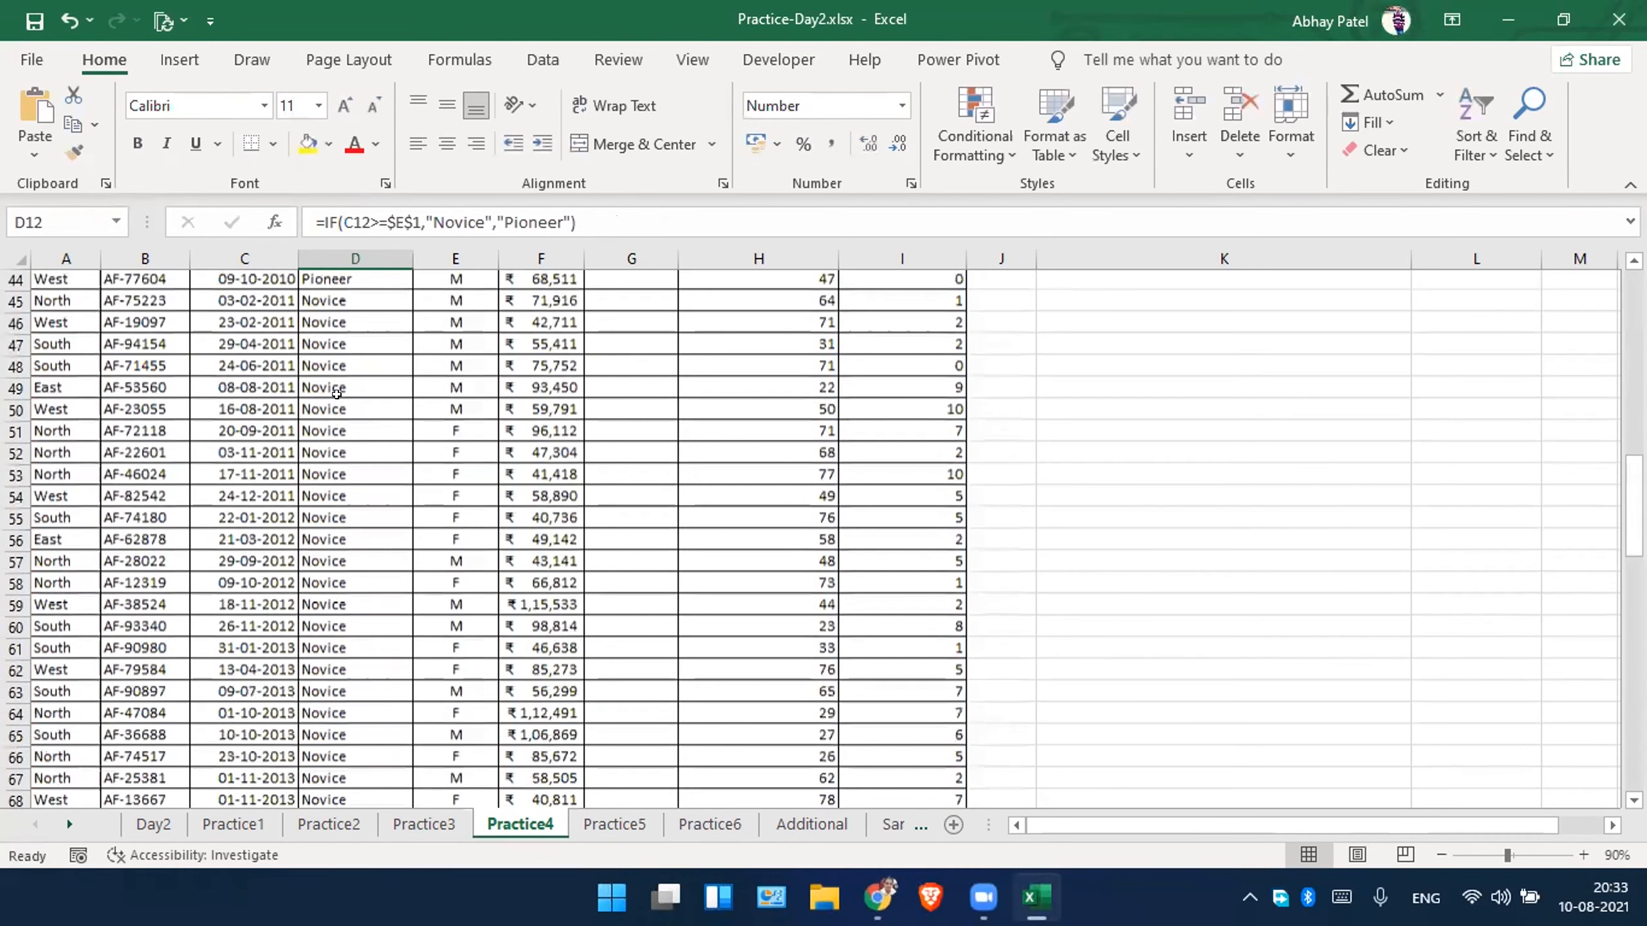
Format the cutoff cell E1 as a Long Date.
{"action": "left_click_drag", "start_coordinate": [355, 411], "coordinate": [356, 650]}
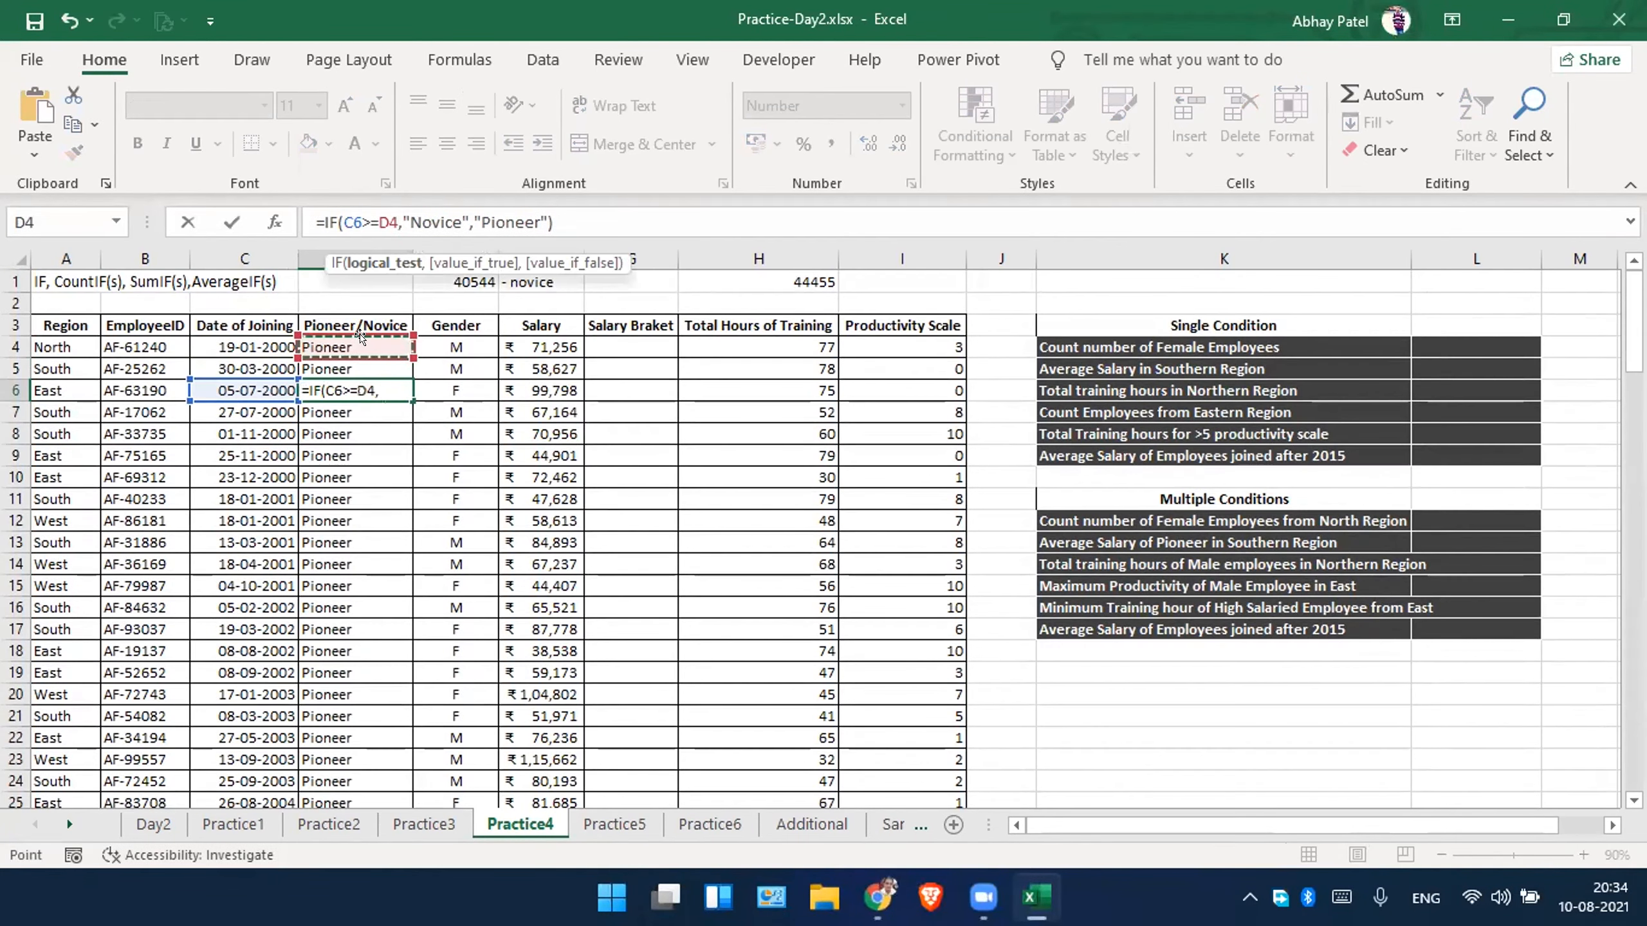
{"action": "key", "text": "Escape"}
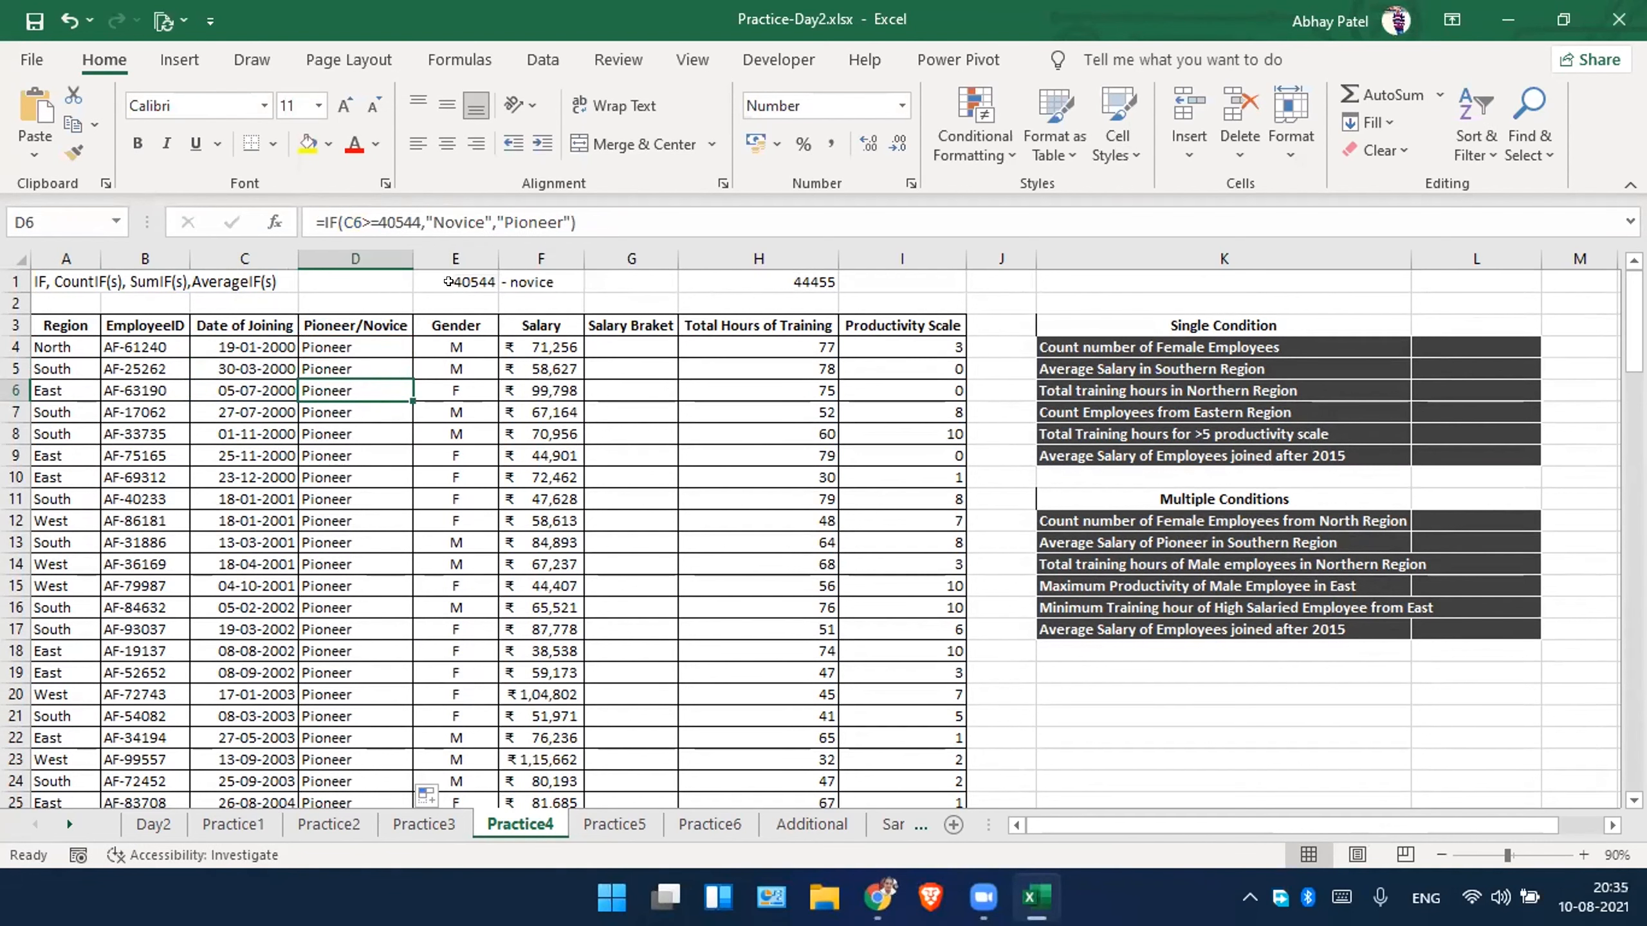
{"action": "left_click", "coordinate": [449, 281]}
{"action": "left_click", "coordinate": [902, 105]}
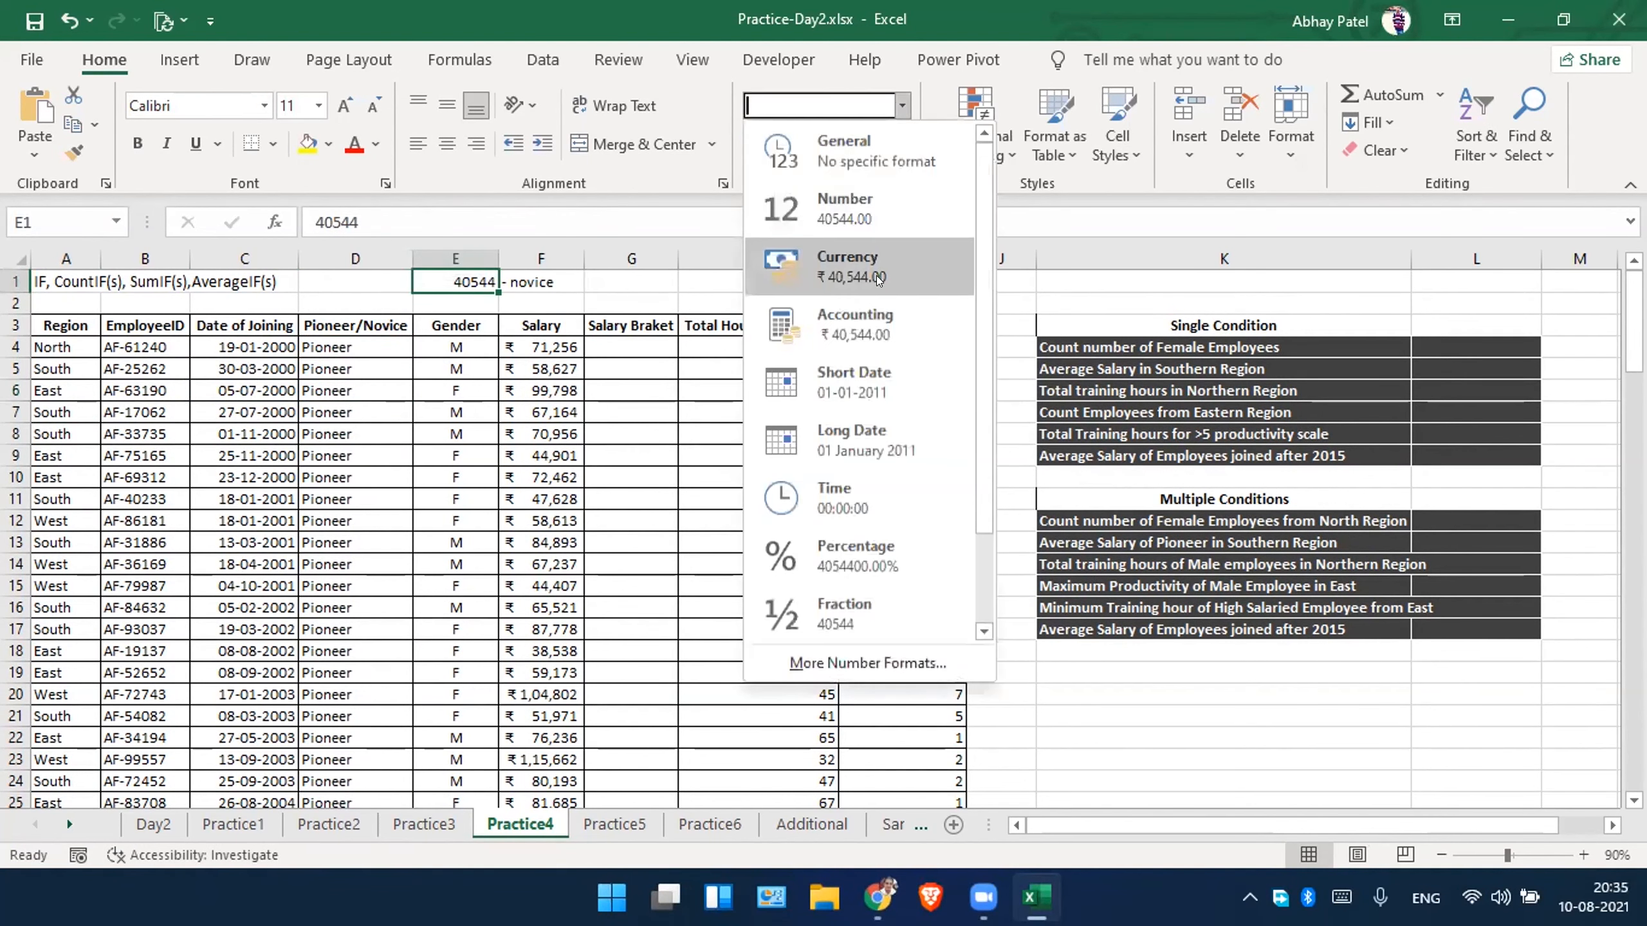
{"action": "left_click", "coordinate": [870, 438]}
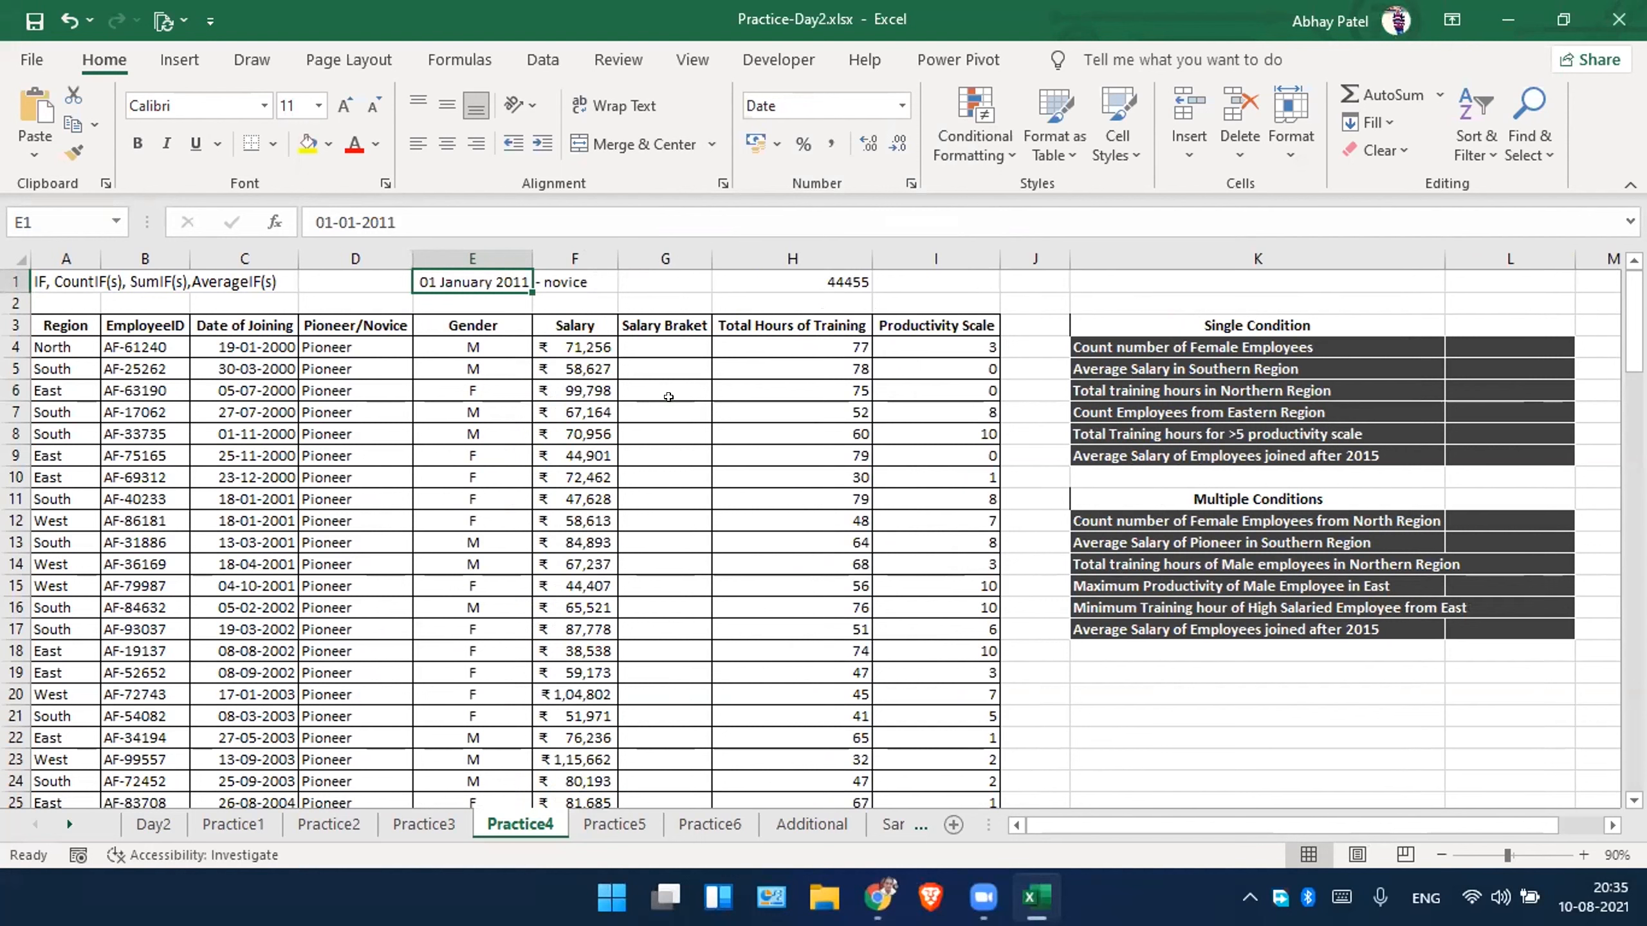
Format the cutoff cell E1 as a Short Date.
{"action": "left_click", "coordinate": [674, 408]}
{"action": "left_click", "coordinate": [487, 279]}
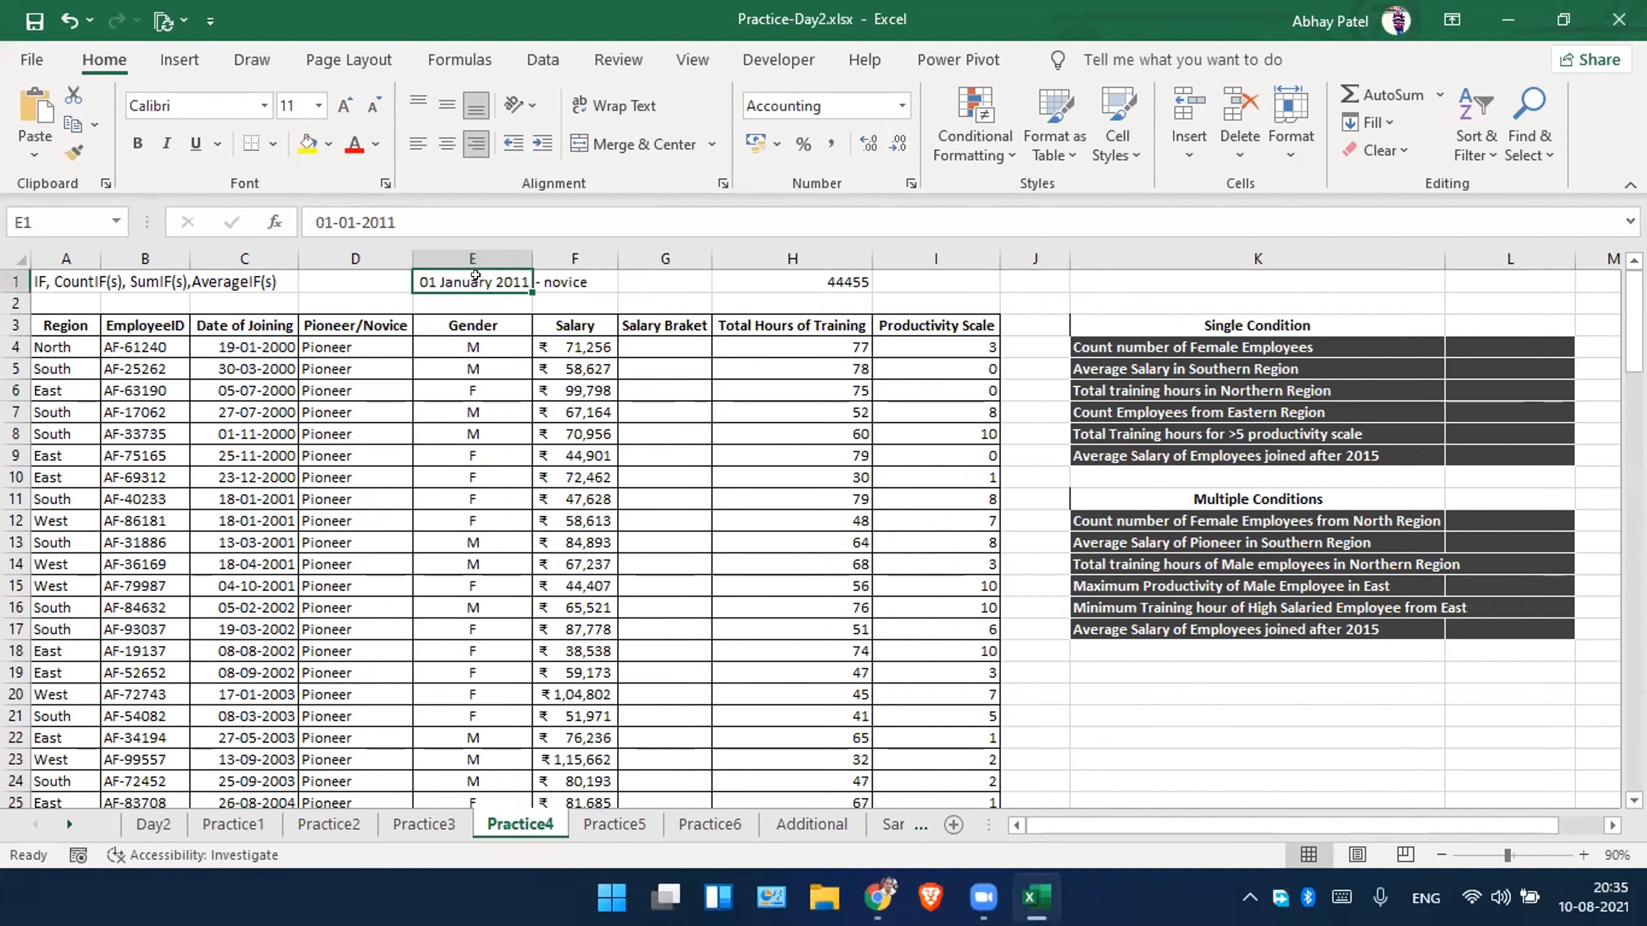
{"action": "left_click", "coordinate": [902, 105]}
{"action": "left_click", "coordinate": [862, 382]}
{"action": "left_click", "coordinate": [884, 394]}
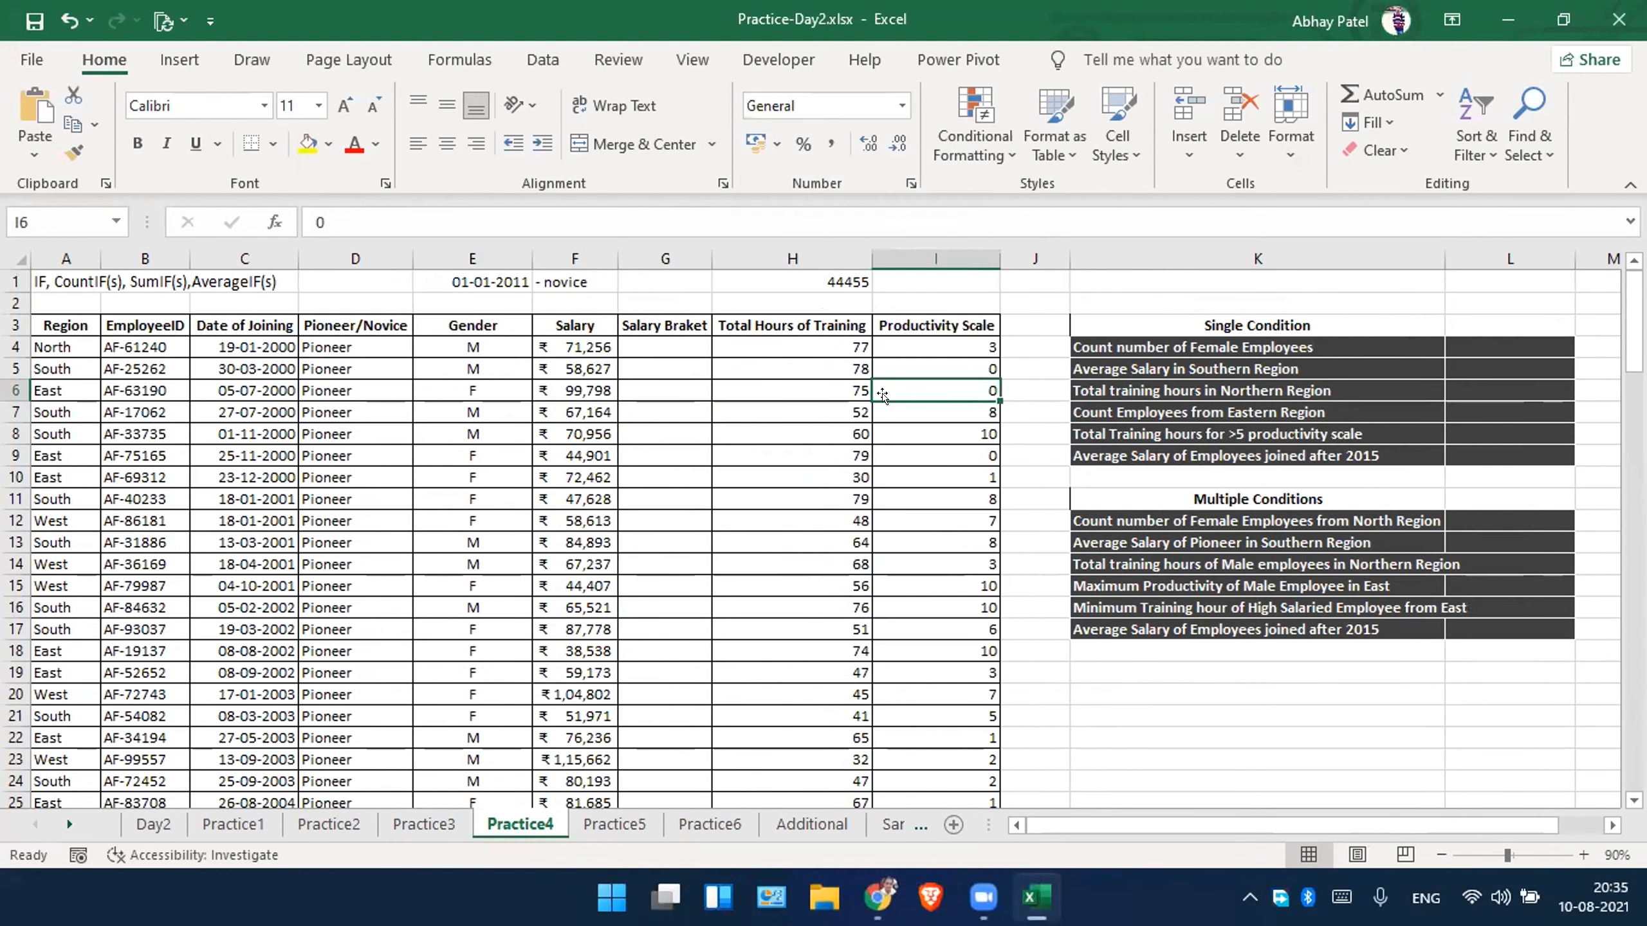
Replace the hard-coded cutoff in D4's IF formula with the absolute reference $E$1 and fill it down the Pioneer/Novice column.
{"action": "left_click", "coordinate": [623, 320]}
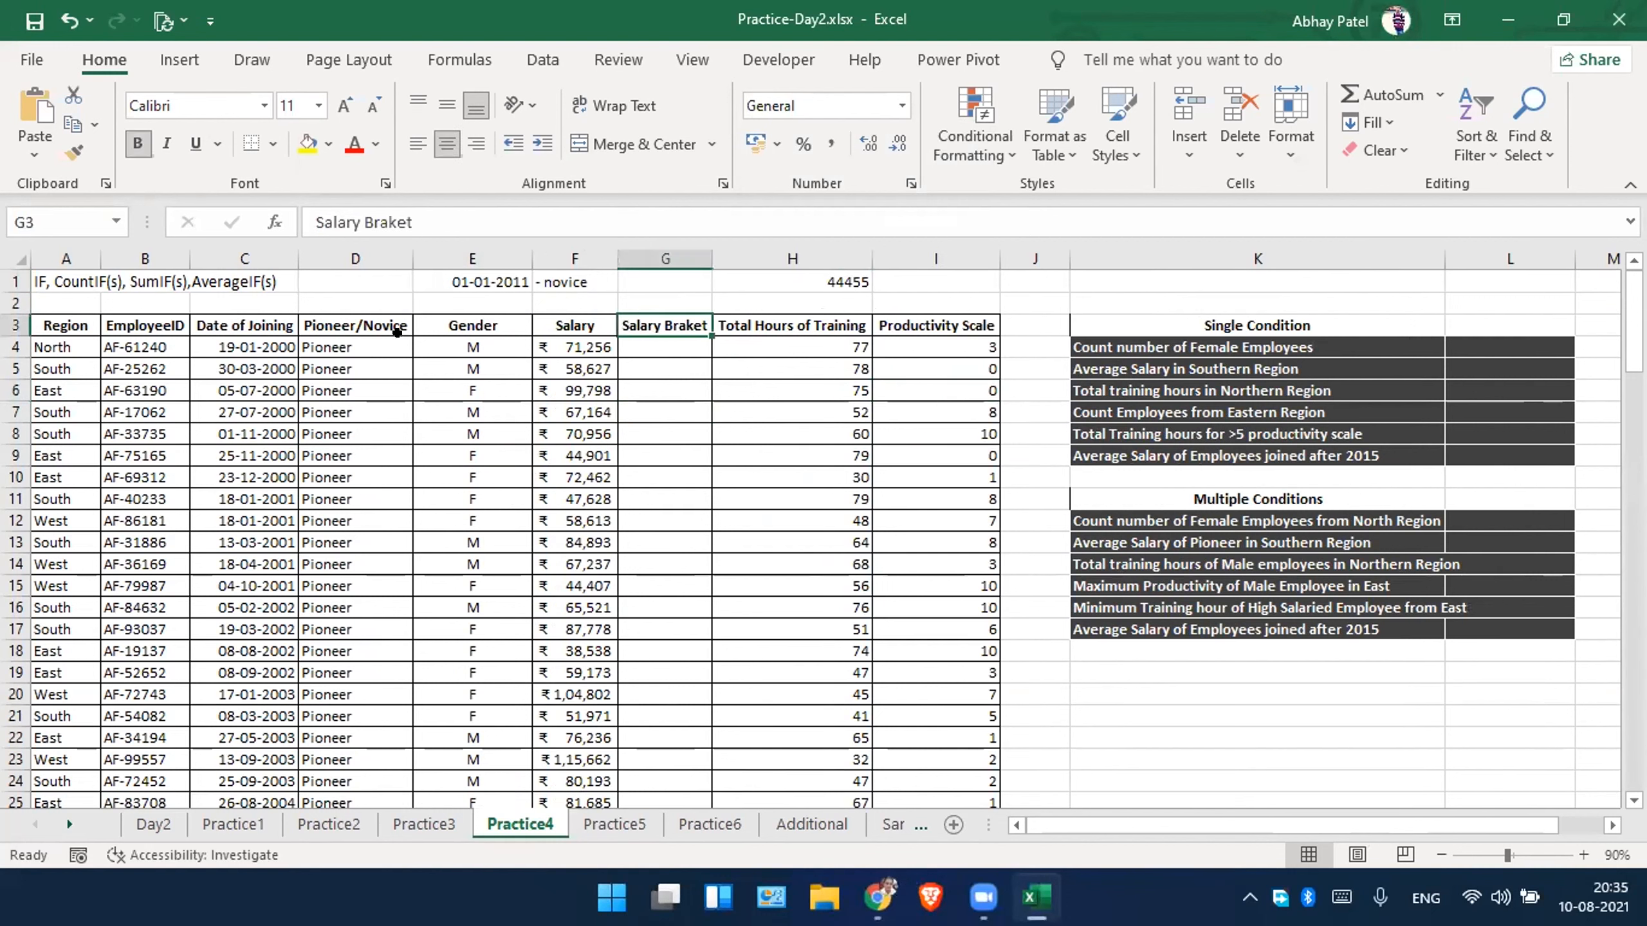
{"action": "left_click", "coordinate": [494, 279]}
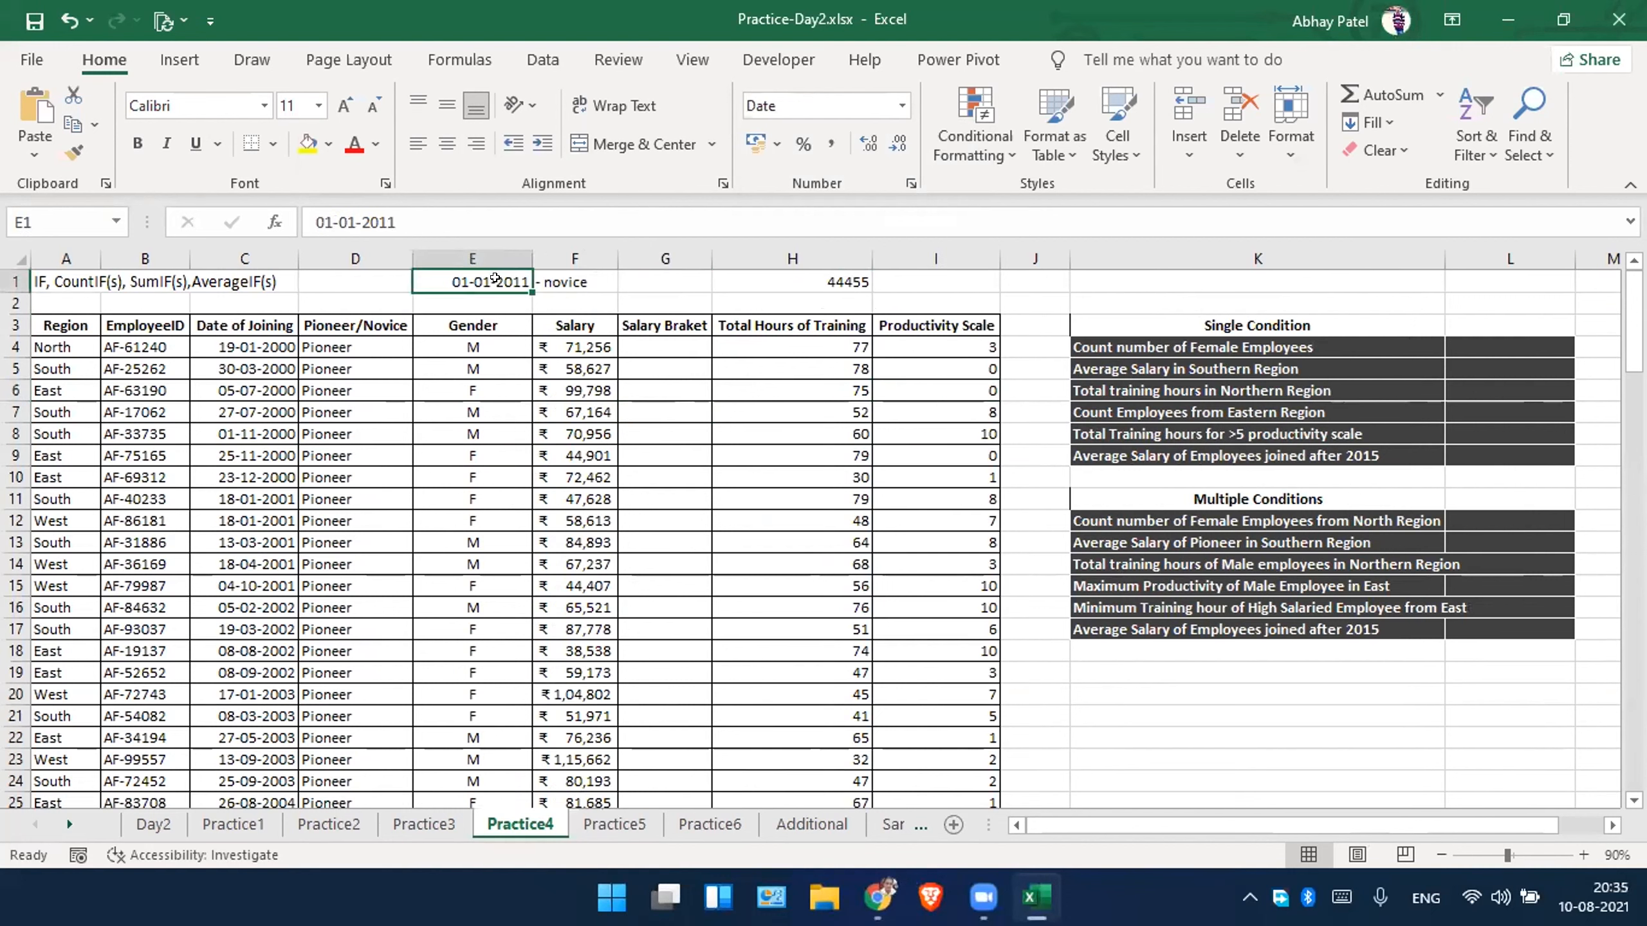
{"action": "left_click", "coordinate": [391, 346]}
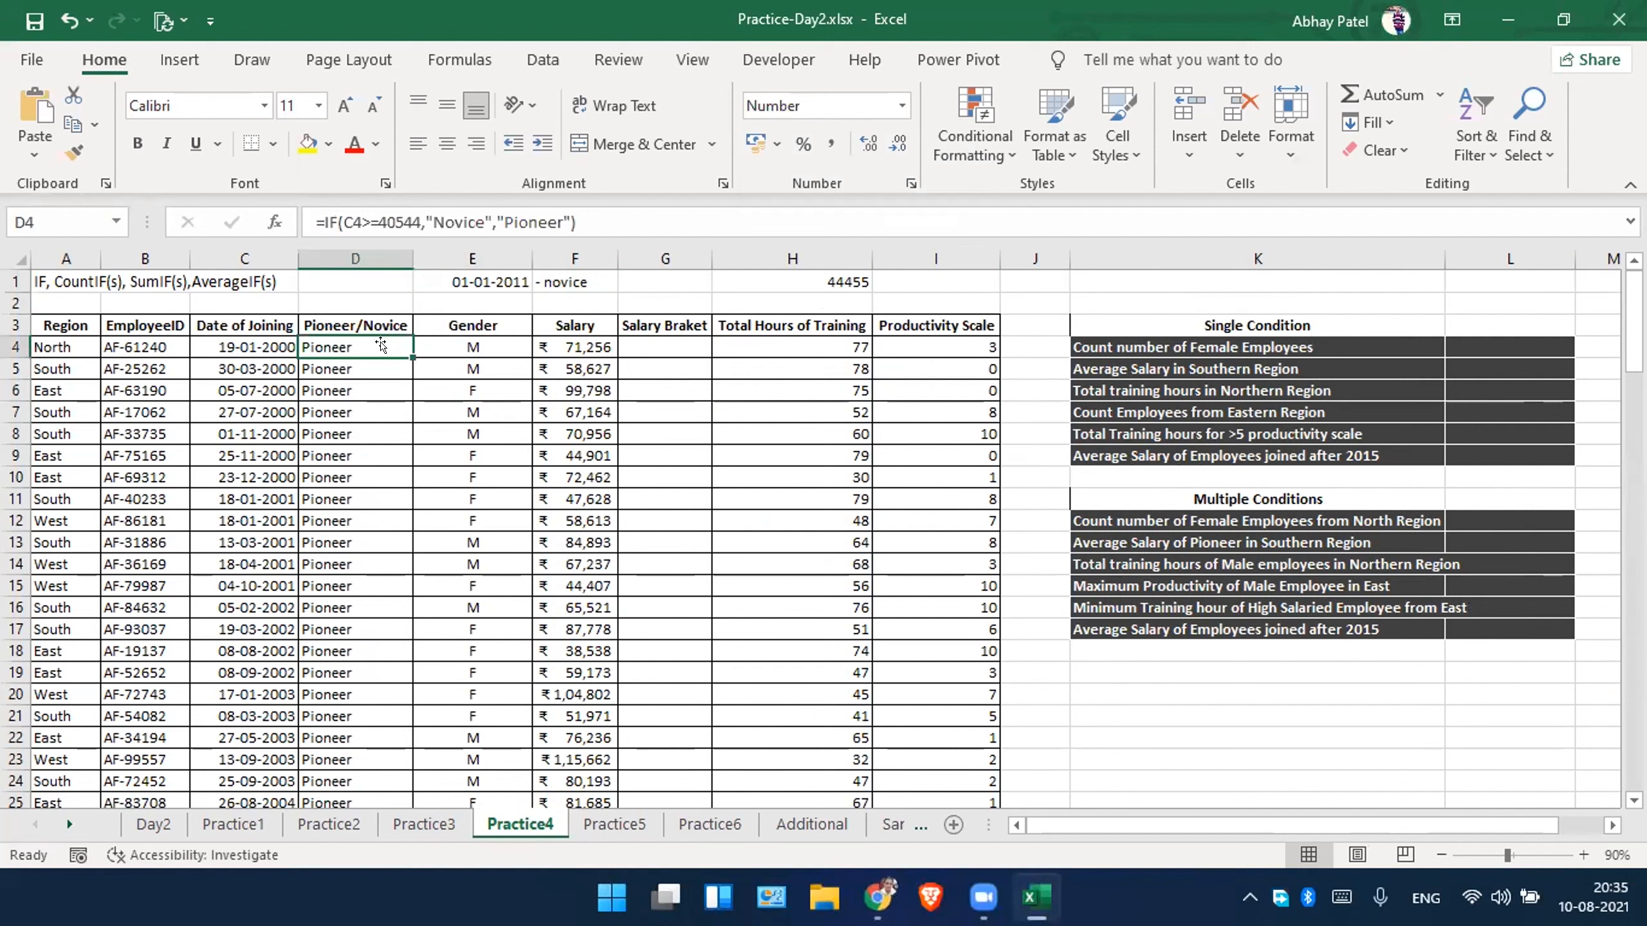
{"action": "left_click_drag", "start_coordinate": [418, 222], "coordinate": [389, 222]}
{"action": "key", "text": "Escape"}
{"action": "left_click_drag", "start_coordinate": [419, 206], "coordinate": [375, 209]}
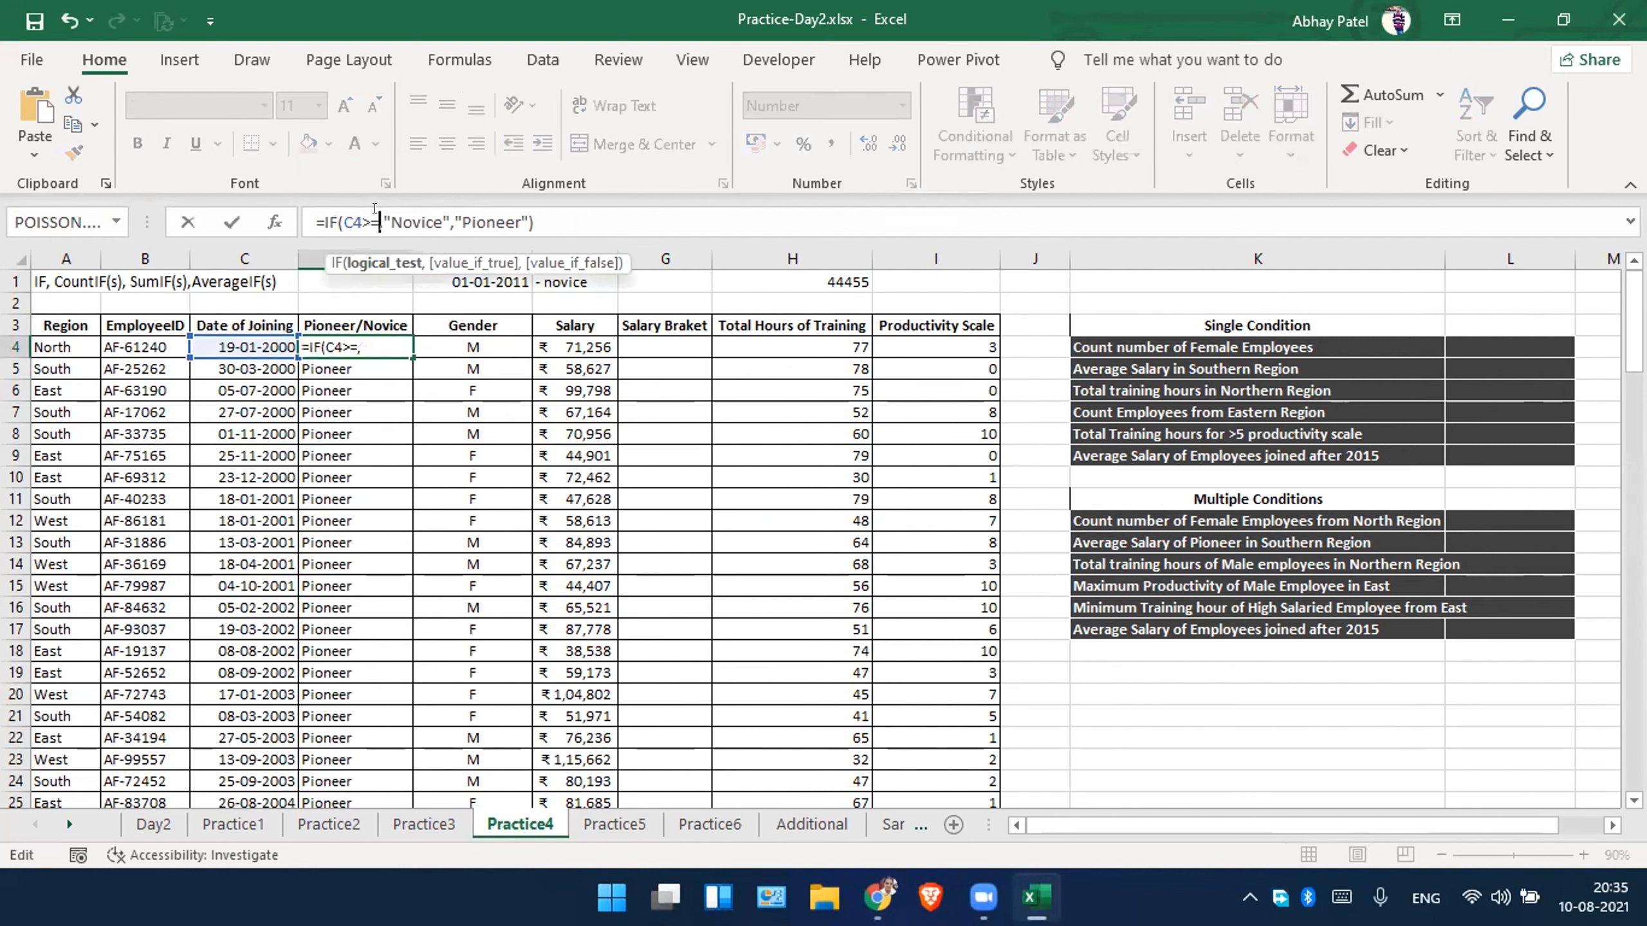
{"action": "left_click", "coordinate": [456, 281]}
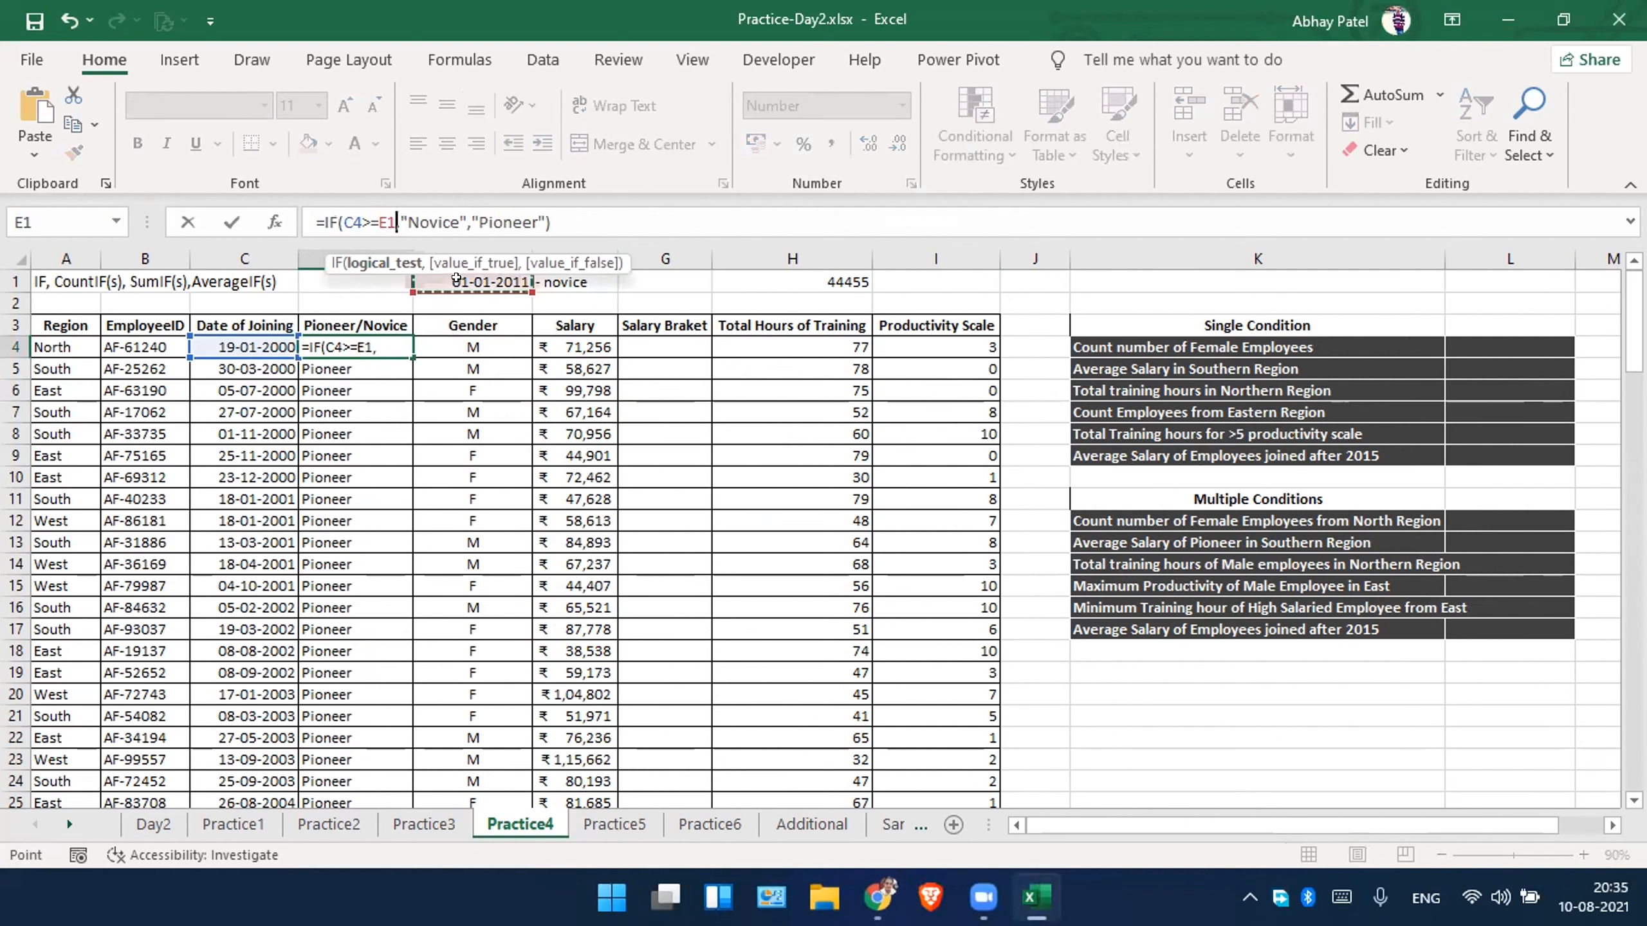
{"action": "key", "text": "F4"}
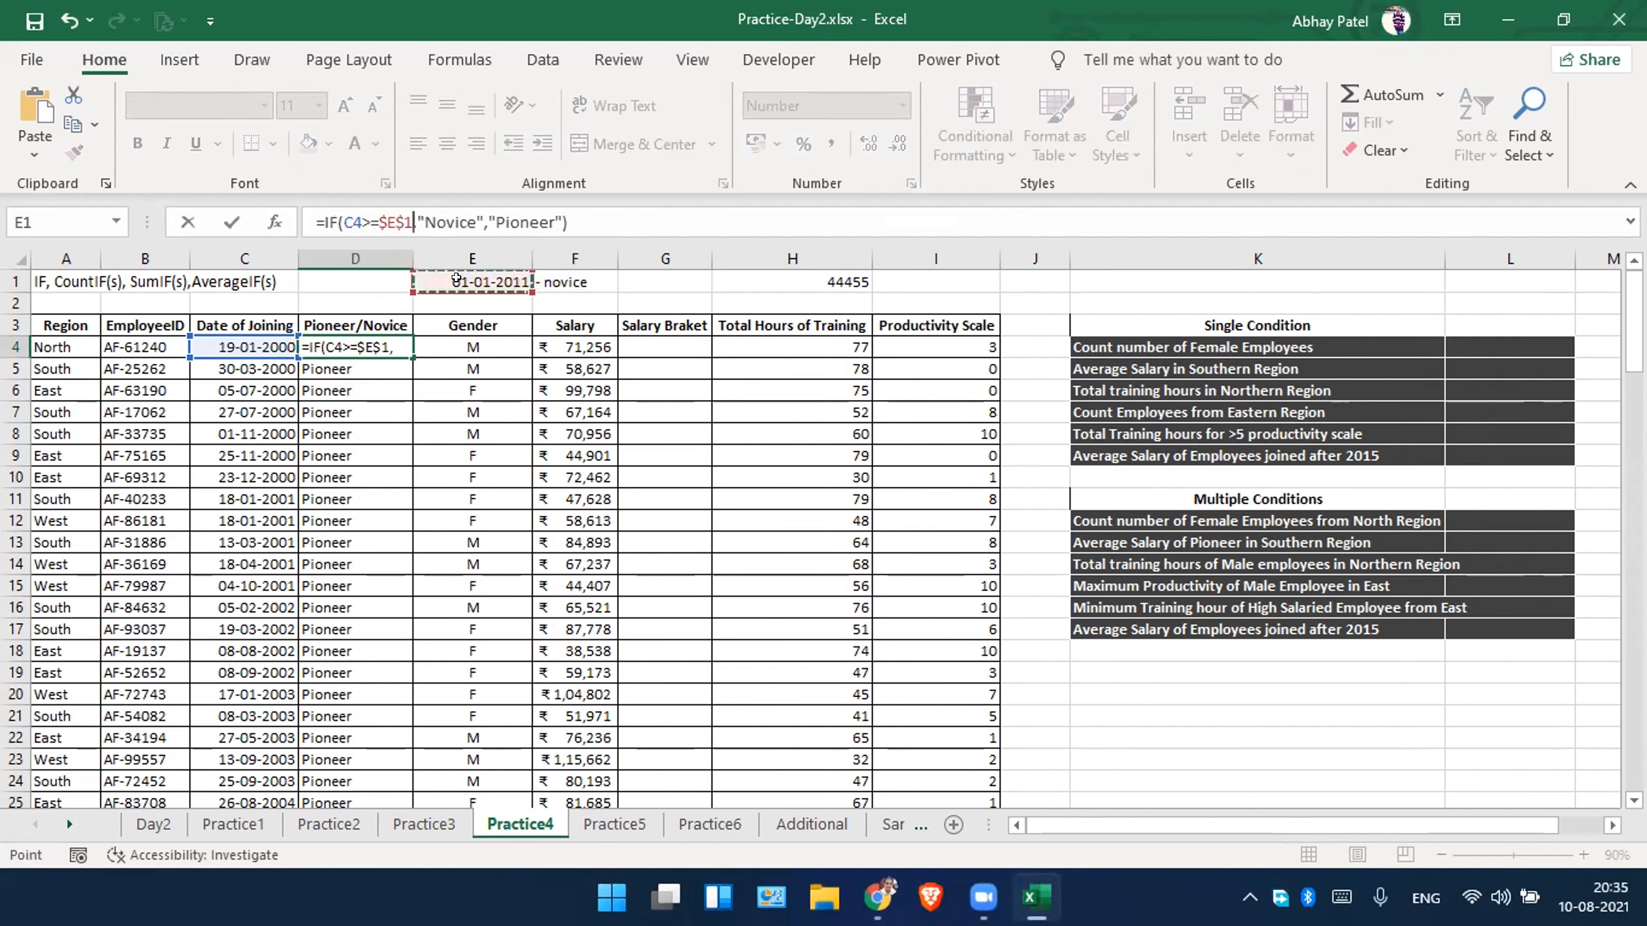
{"action": "key", "text": "Return"}
{"action": "left_click", "coordinate": [356, 339]}
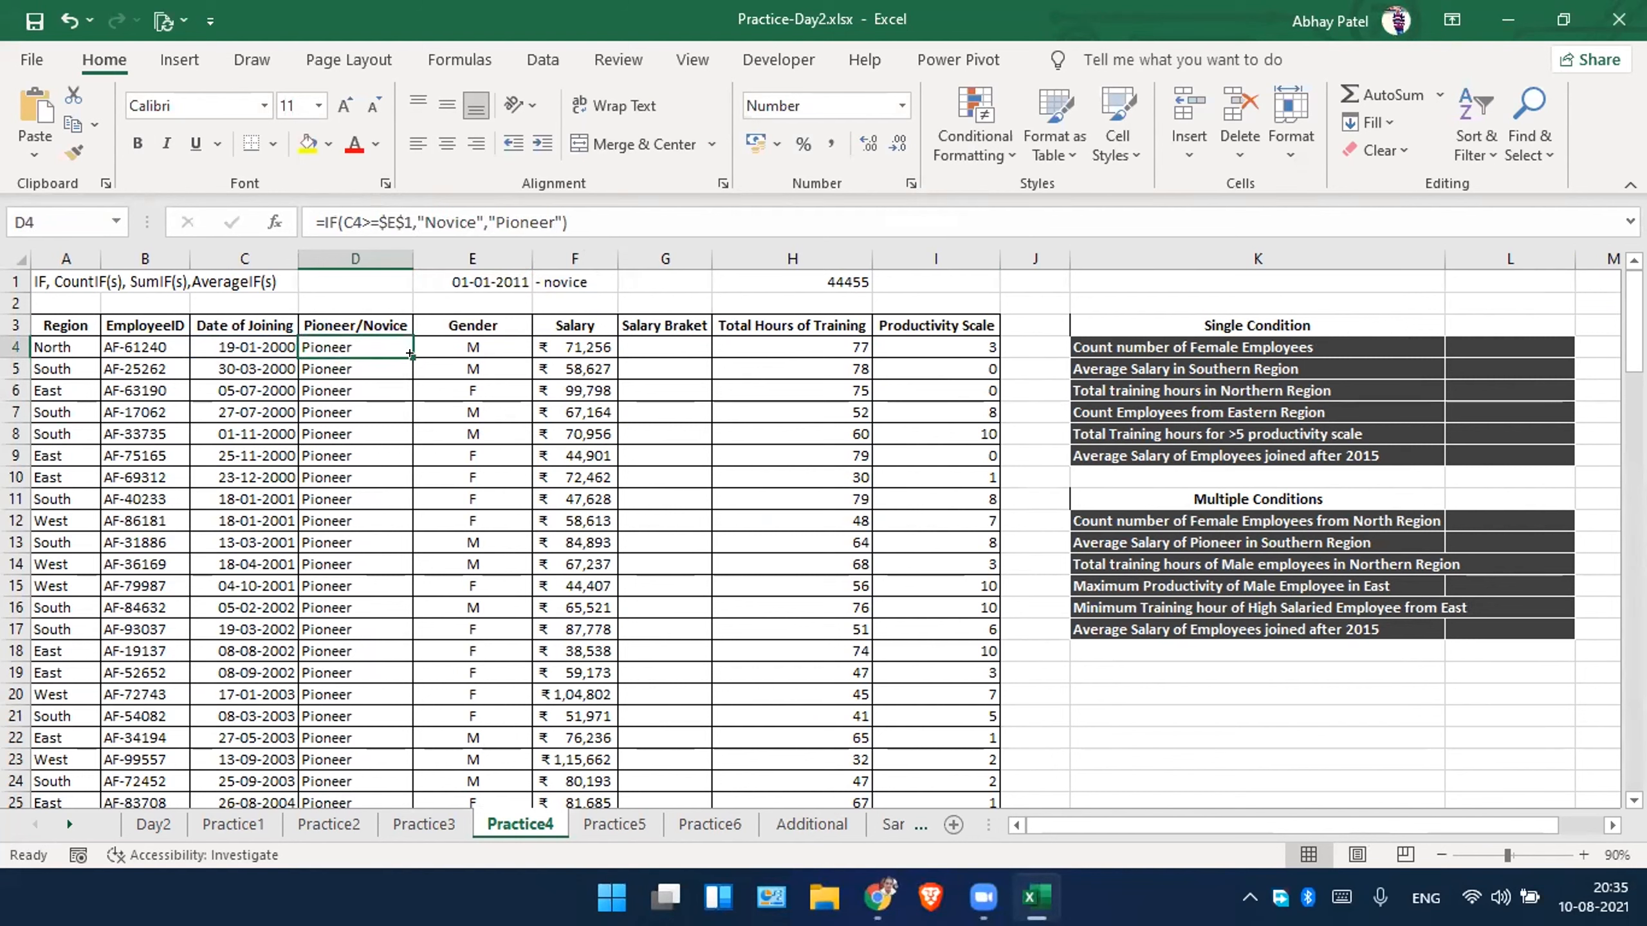
{"action": "double_click", "coordinate": [413, 358]}
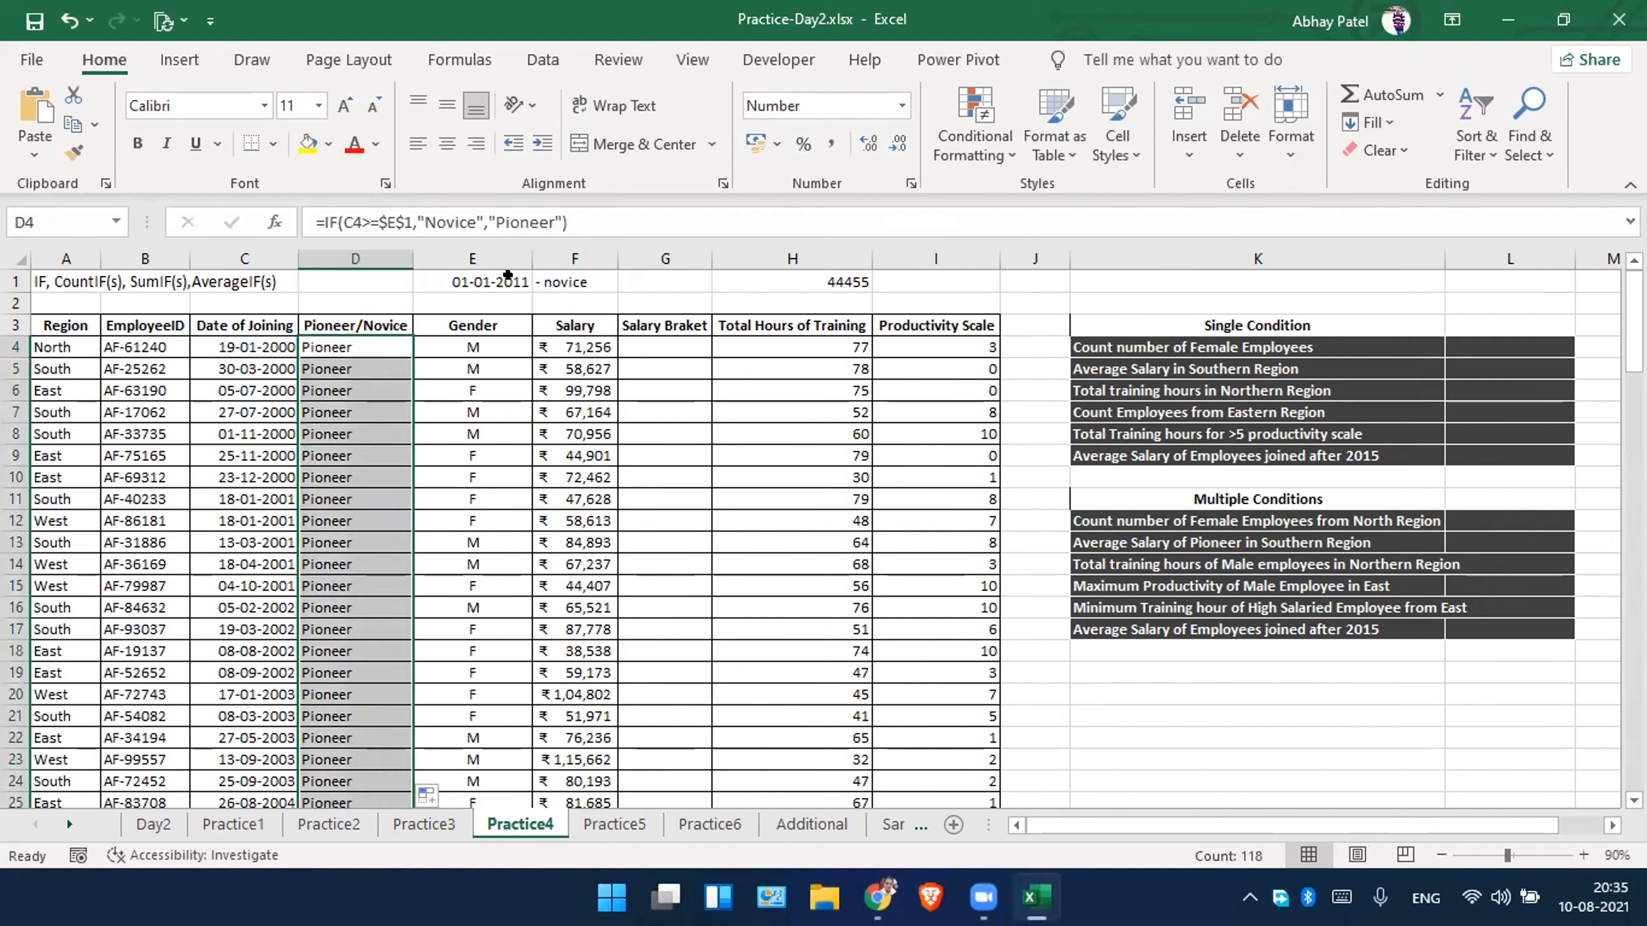
Change the cutoff date in cell E1 to 01-01-2008.
{"action": "left_click", "coordinate": [507, 276]}
{"action": "left_click", "coordinate": [395, 221]}
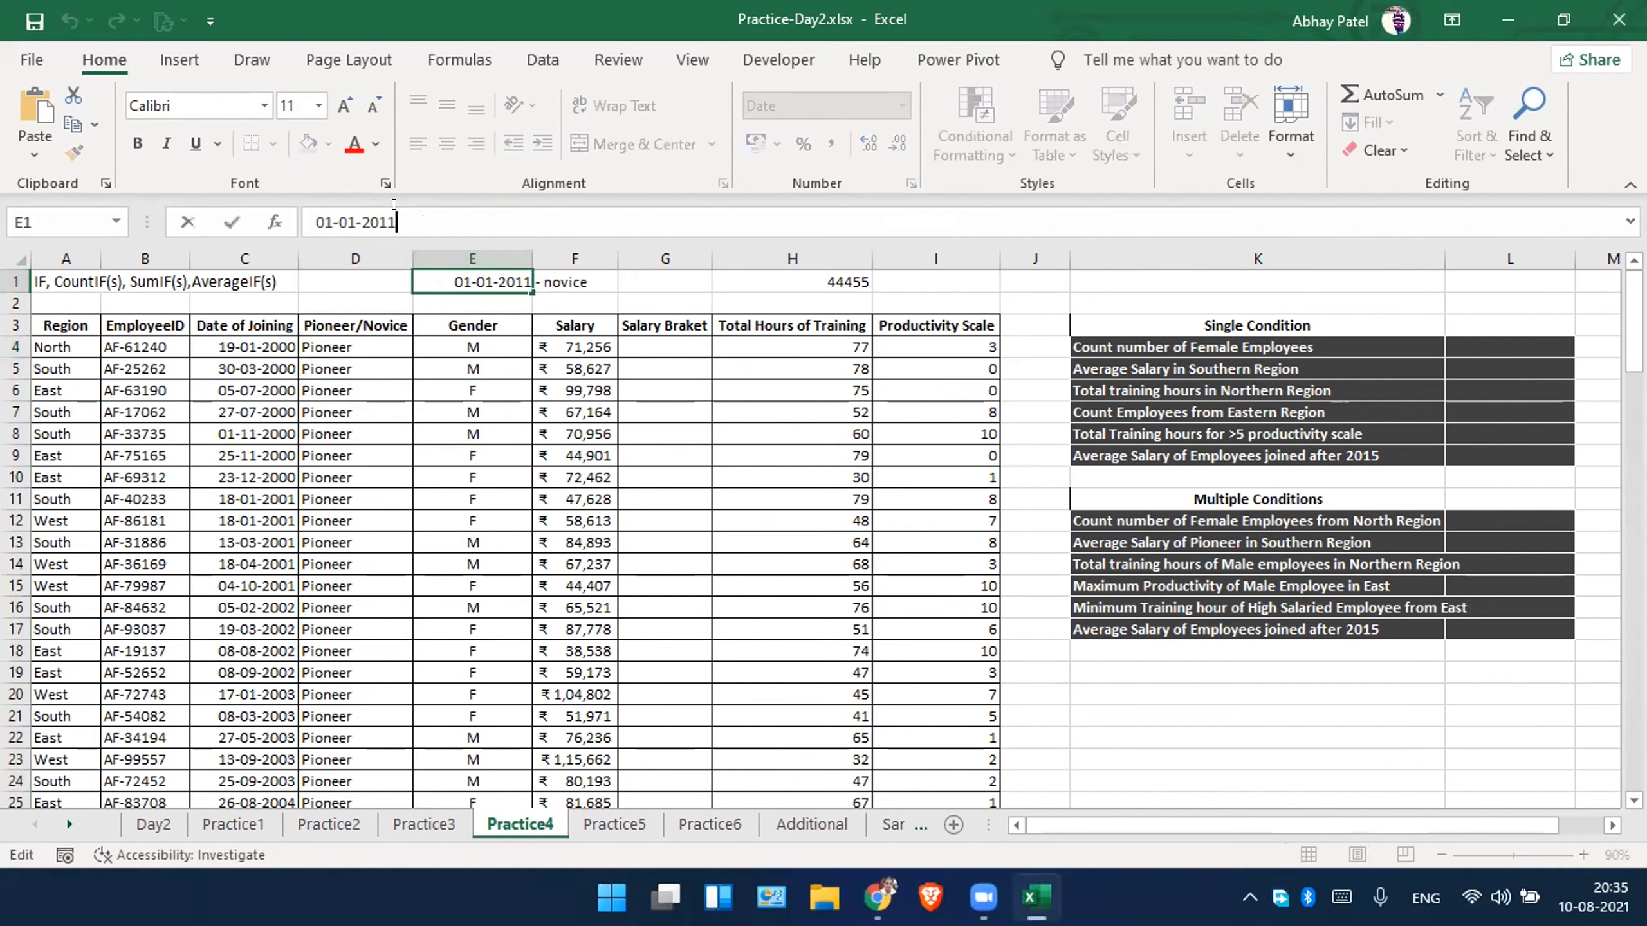
{"action": "key", "text": "BackSpace"}
{"action": "key", "text": "BackSpace"}
{"action": "type", "text": "08"}
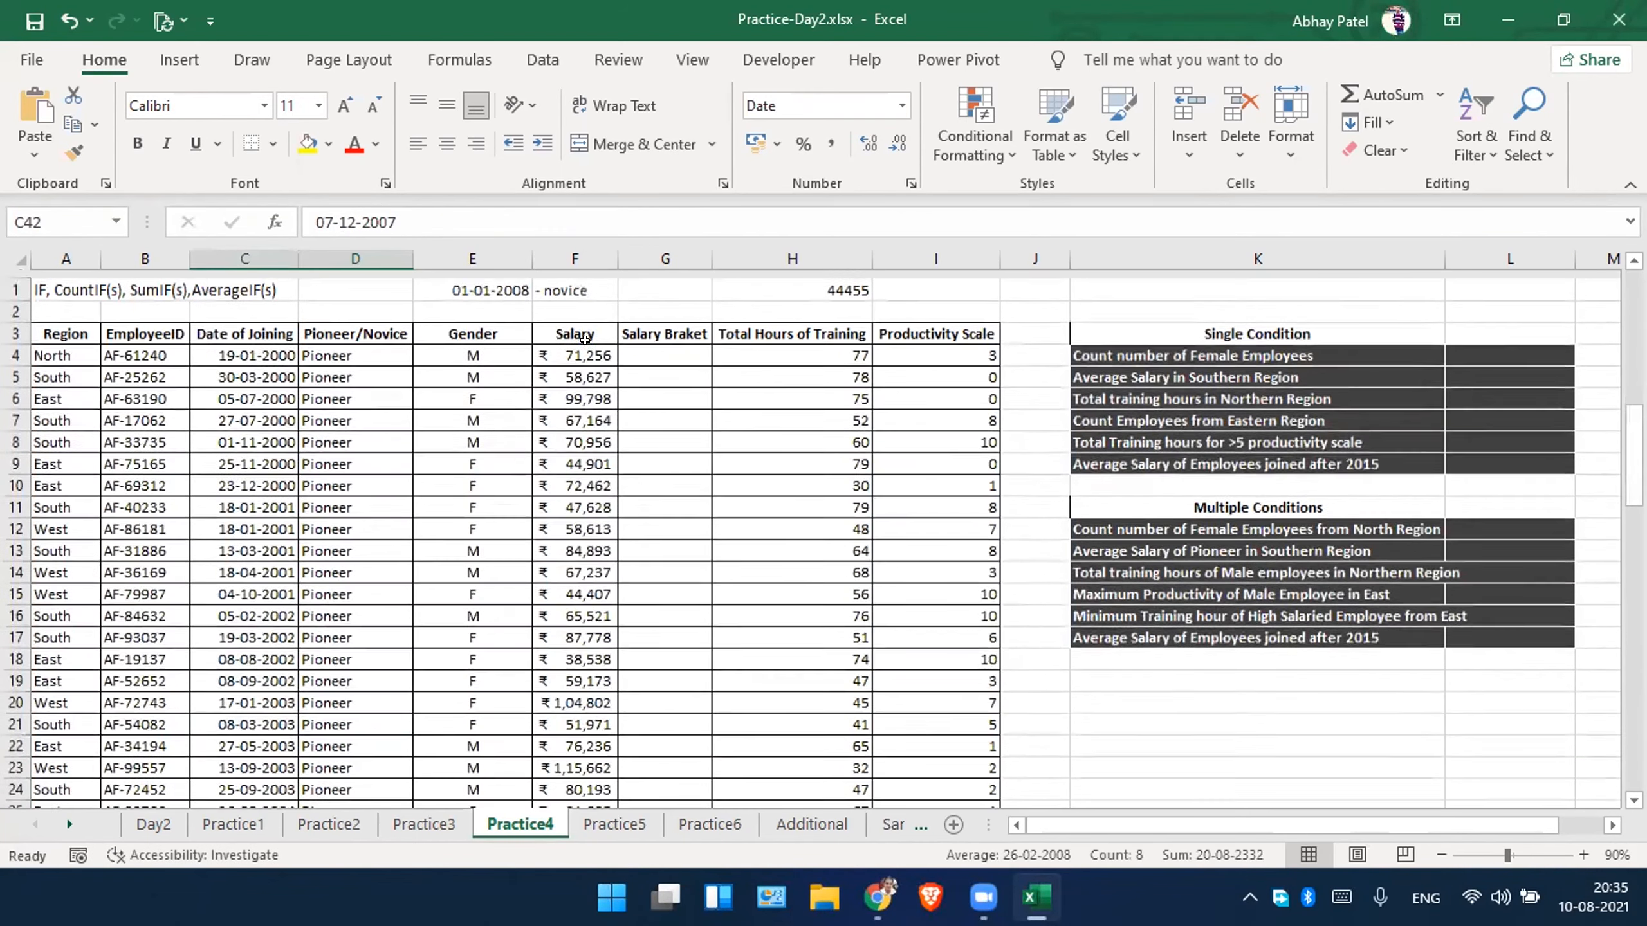
Enter =IF(F4<=50000,"low","High") in the first Salary Braket cell G4.
{"action": "left_click", "coordinate": [583, 347]}
{"action": "left_click", "coordinate": [660, 337]}
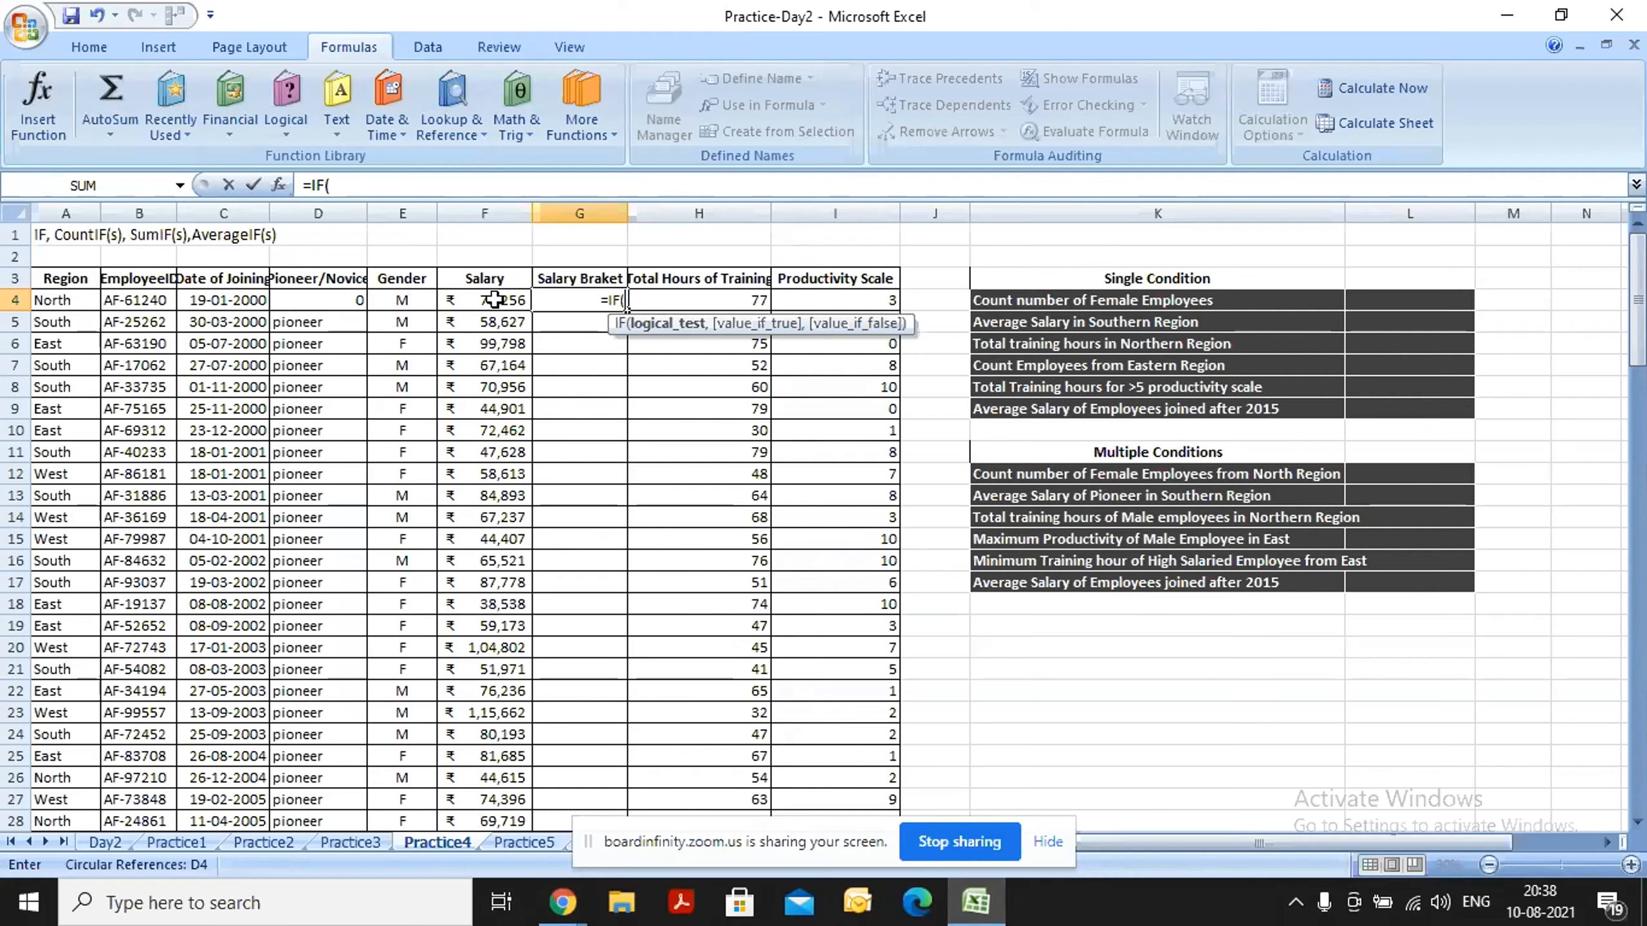
{"action": "left_click", "coordinate": [493, 300]}
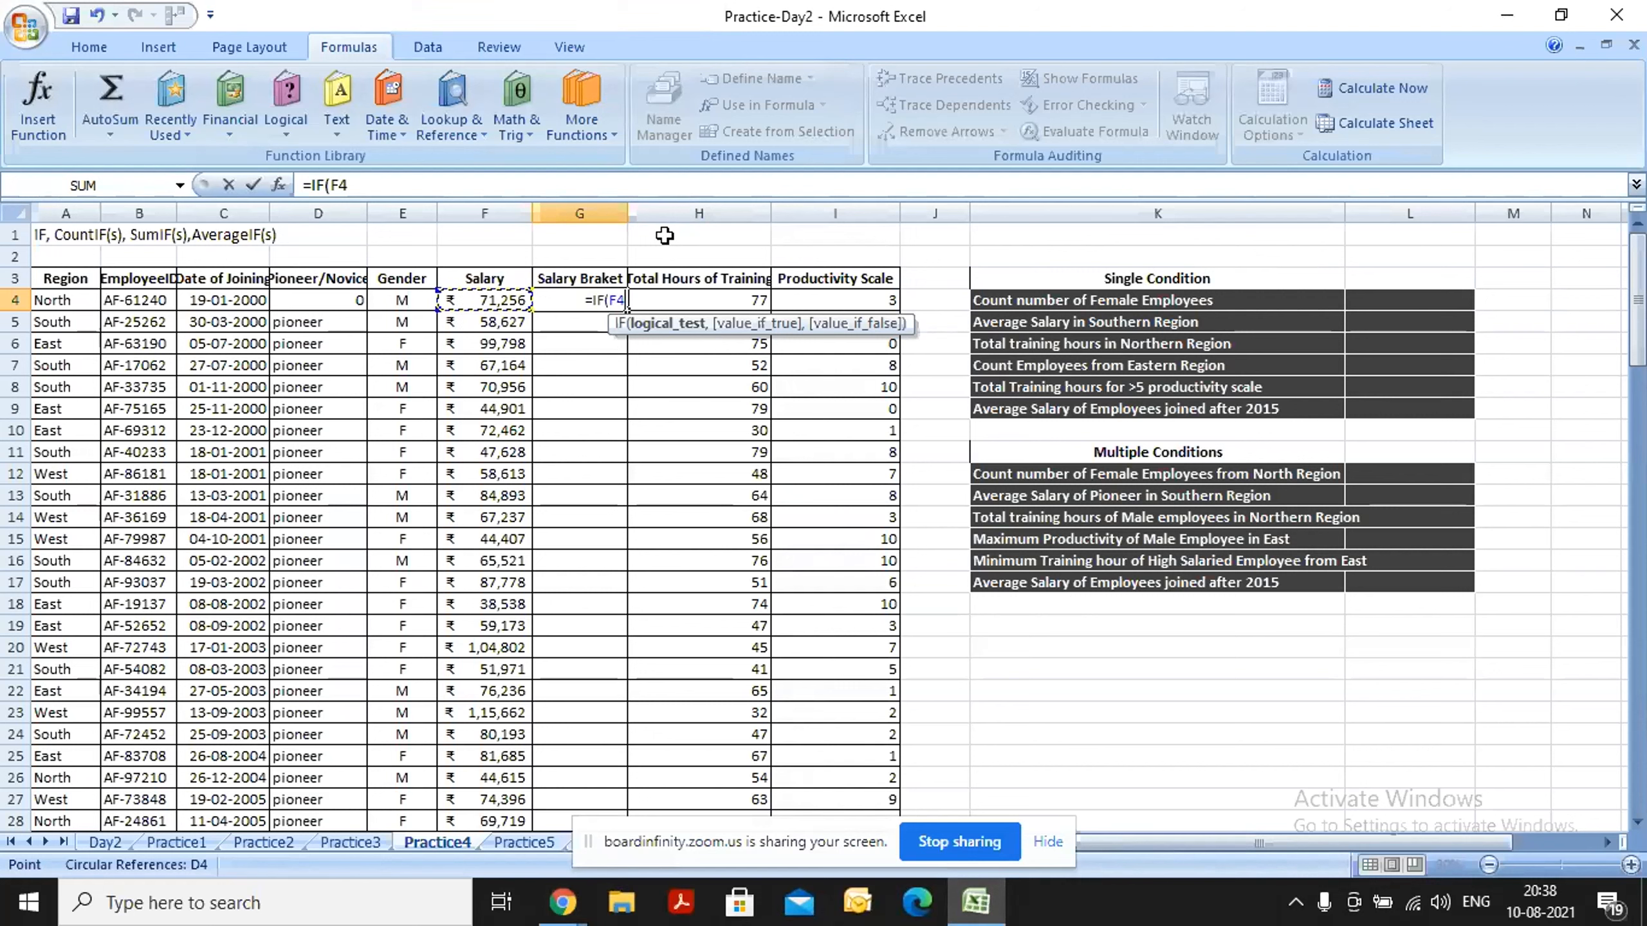
{"action": "type", "text": "=50"}
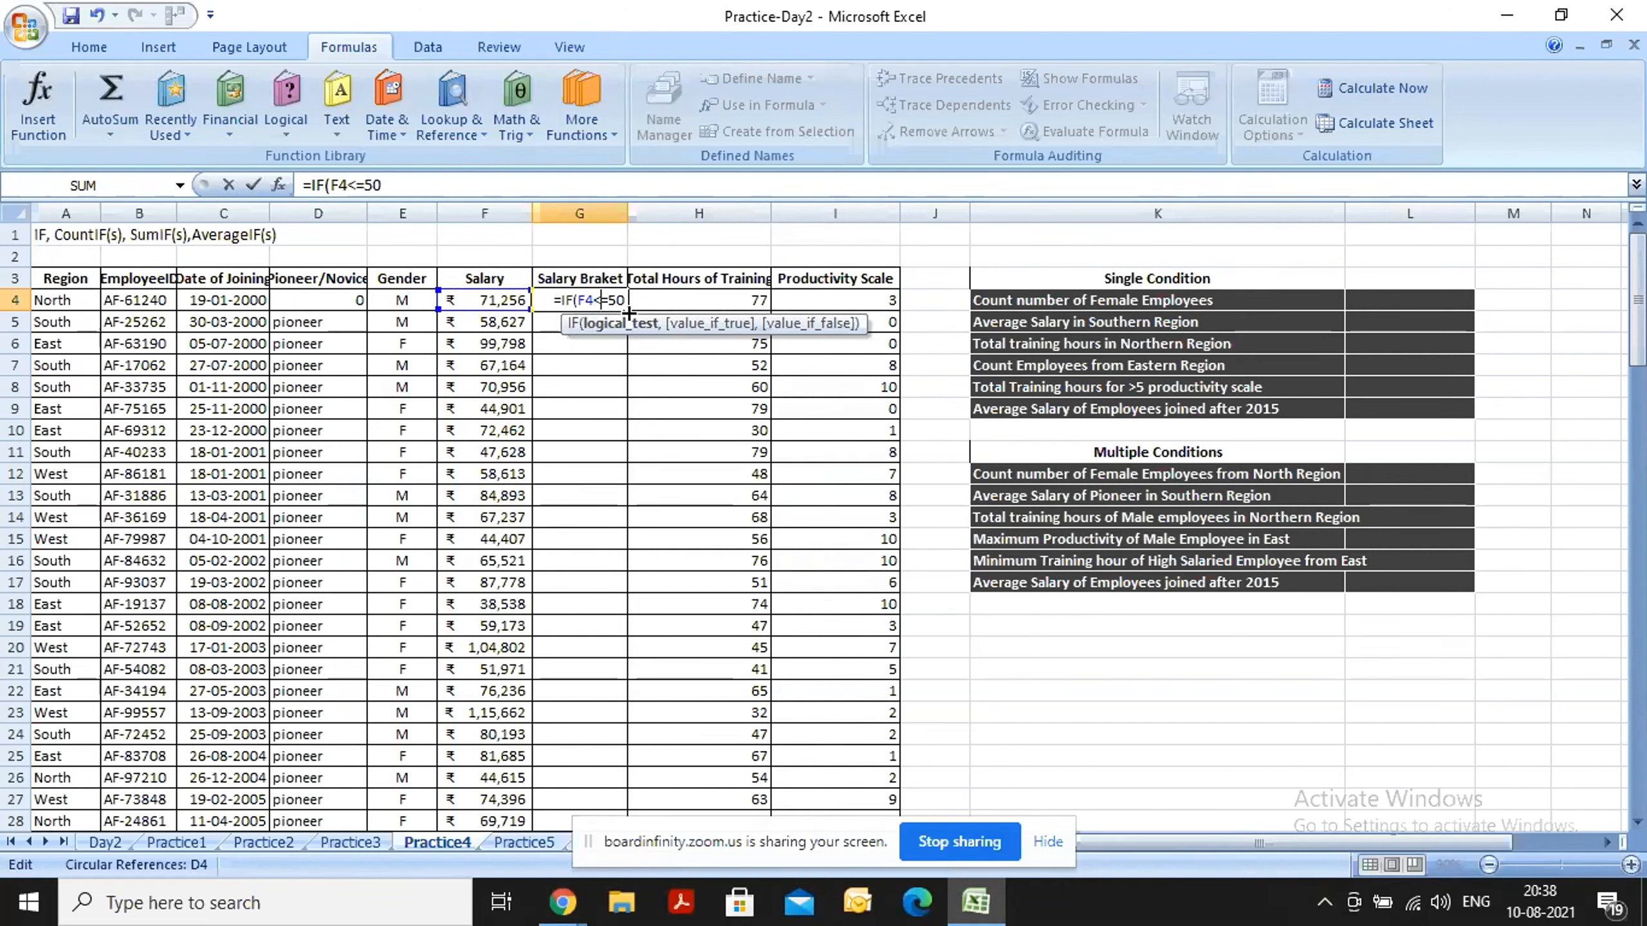
{"action": "type", "text": "<"}
{"action": "key", "text": "End"}
{"action": "type", "text": "000"}
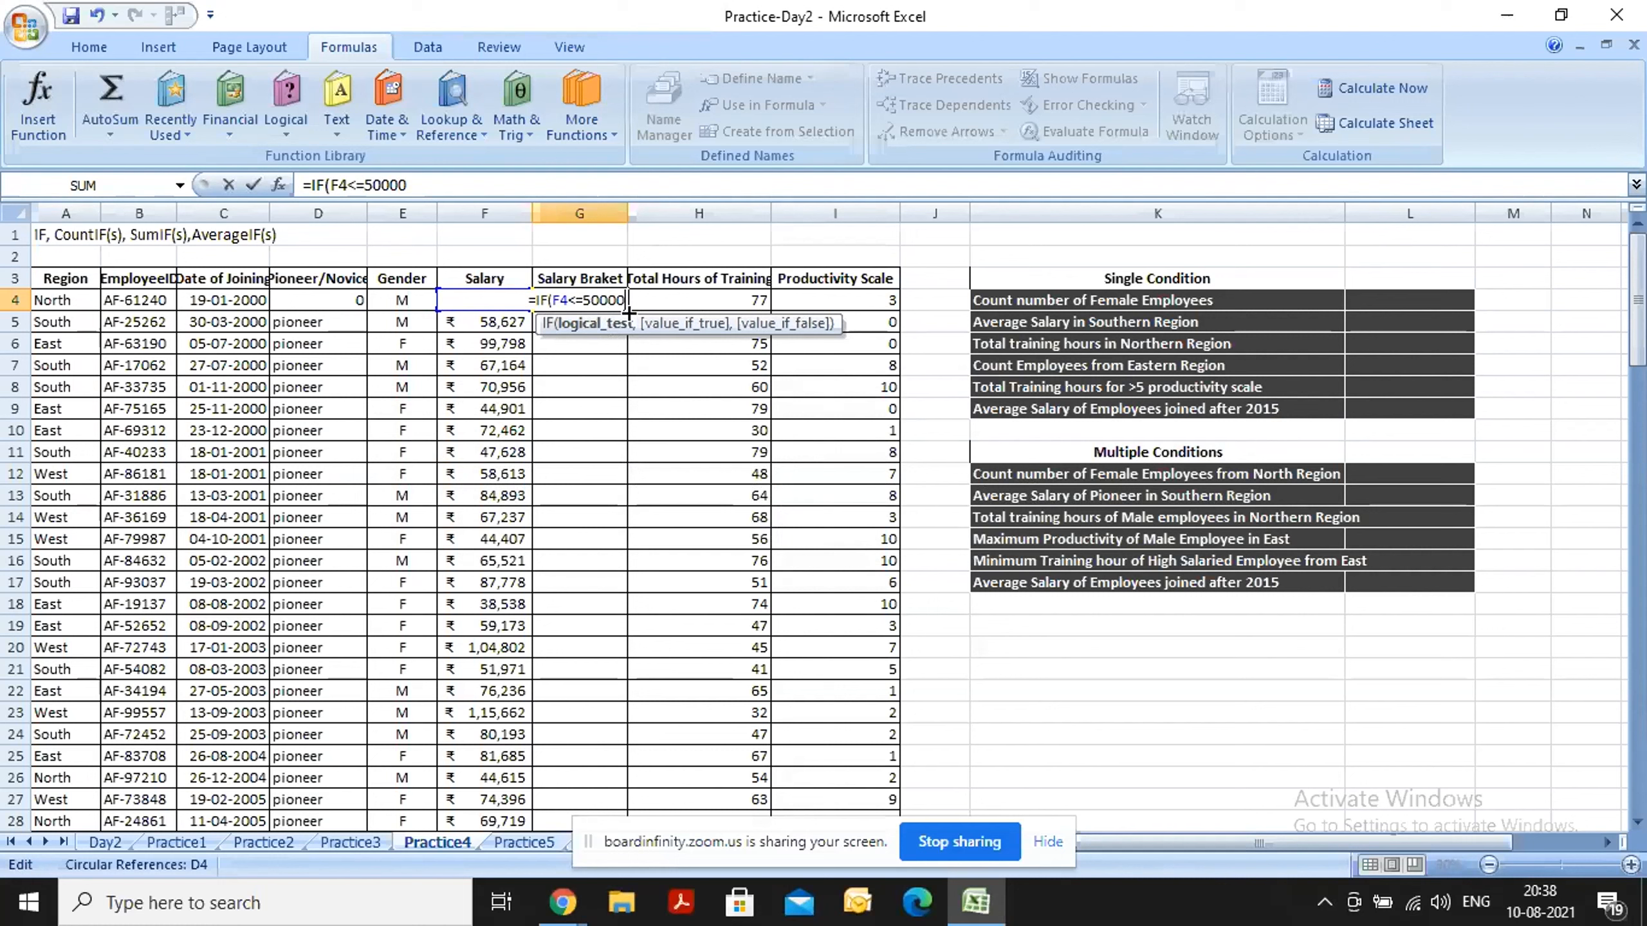
{"action": "type", "text": ","}
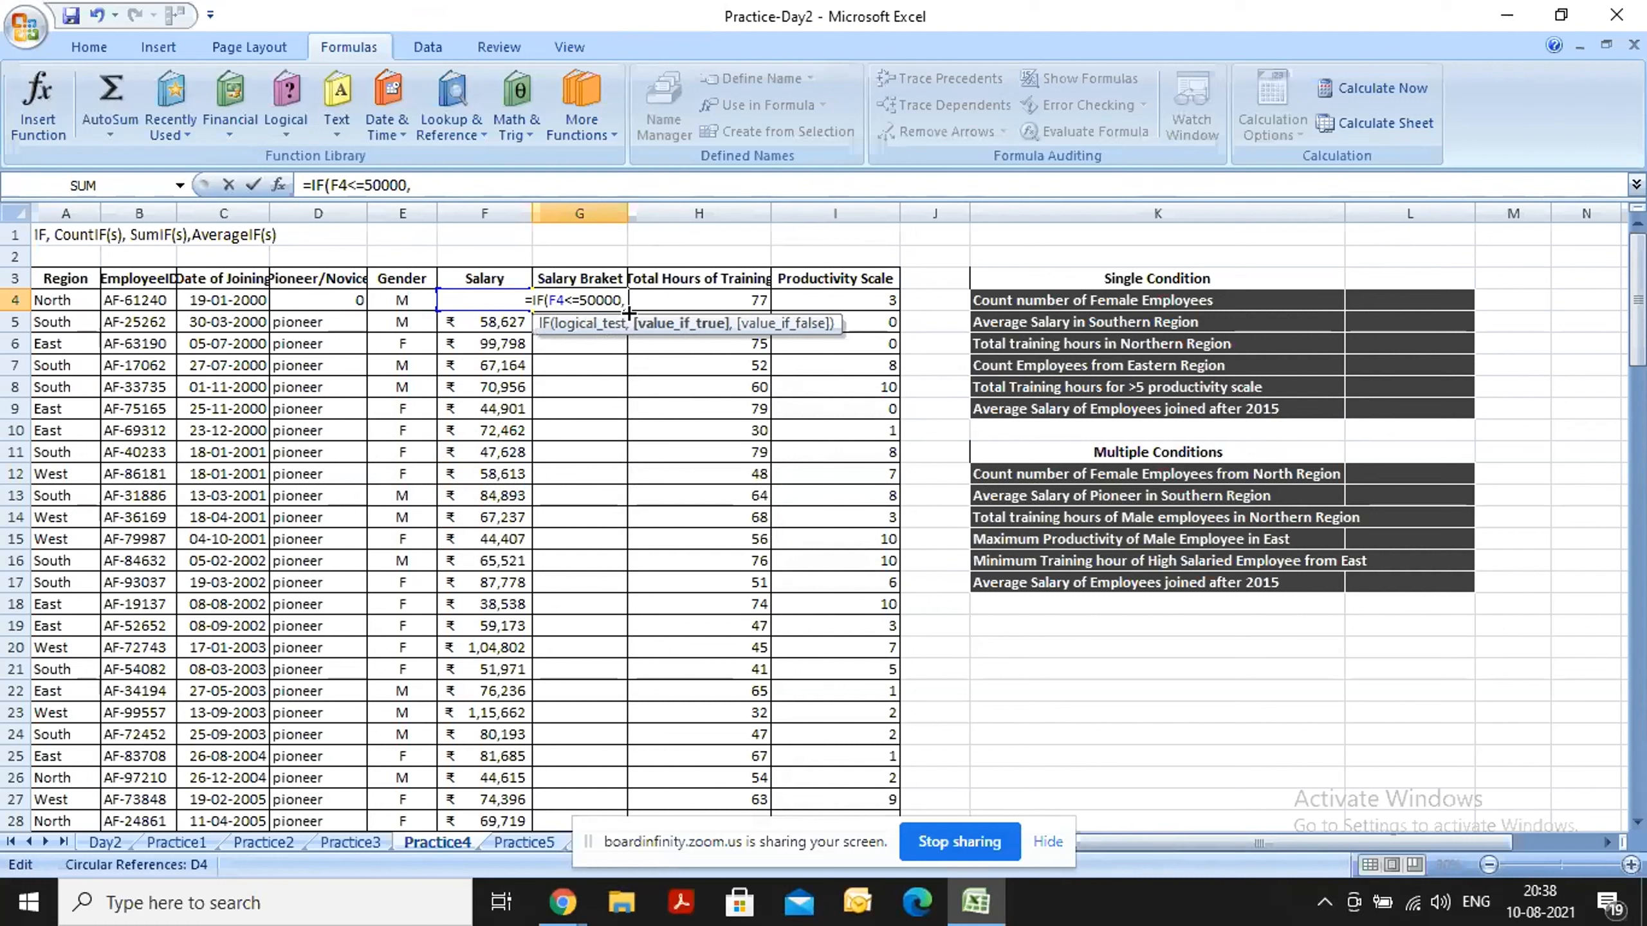
{"action": "type", "text": "\""}
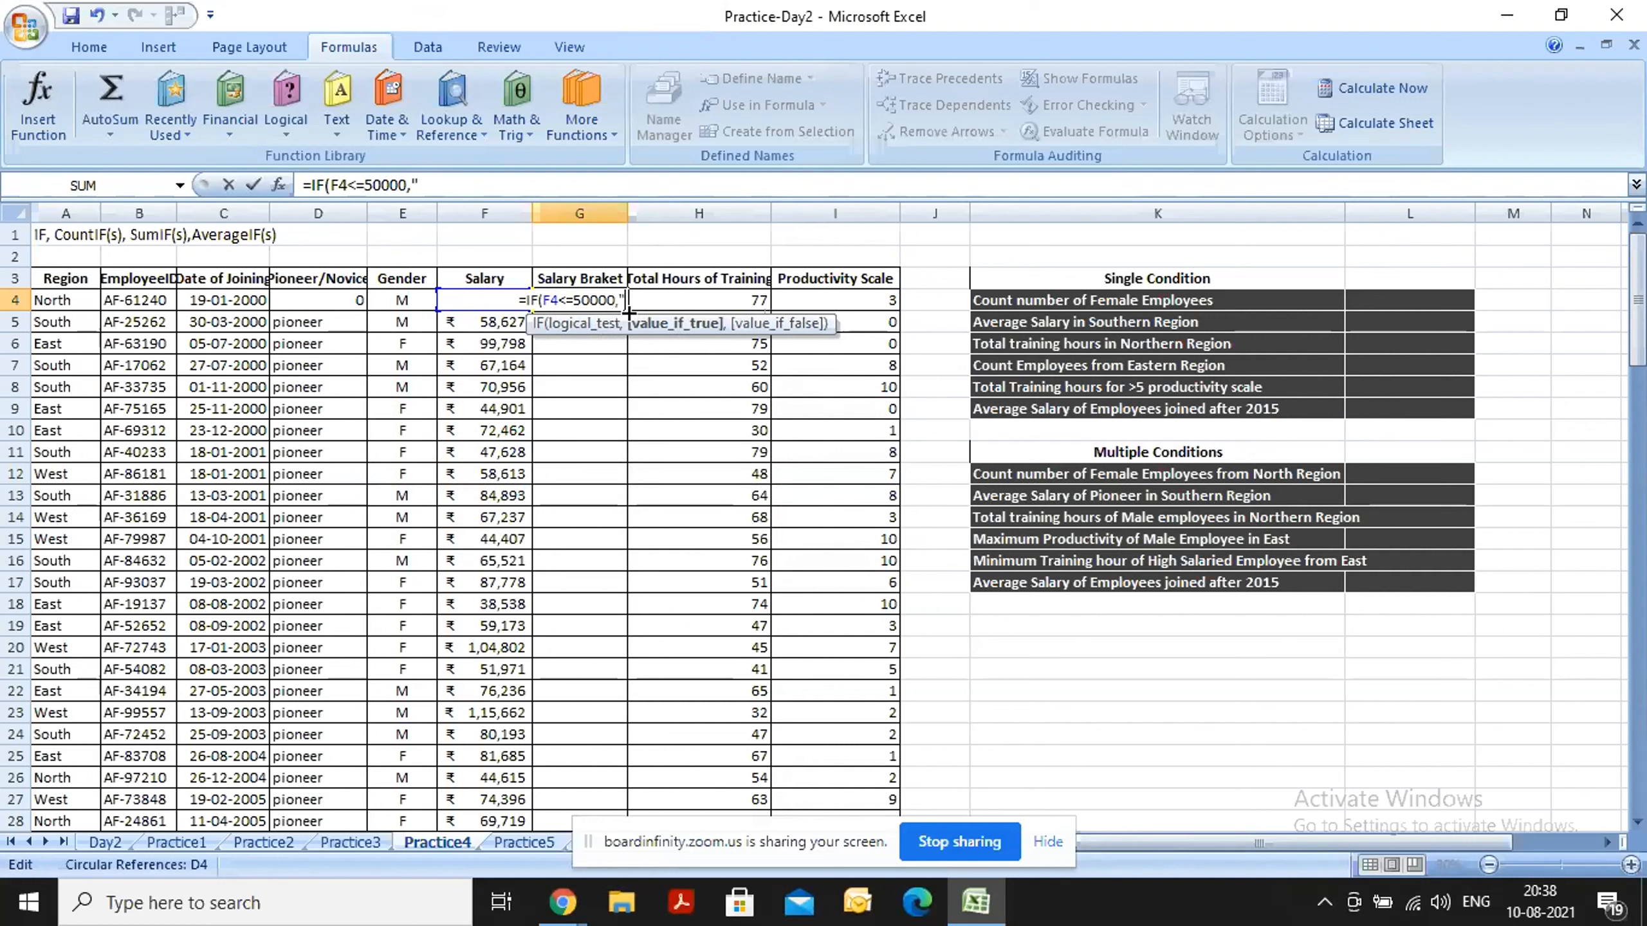
{"action": "type", "text": "low"}
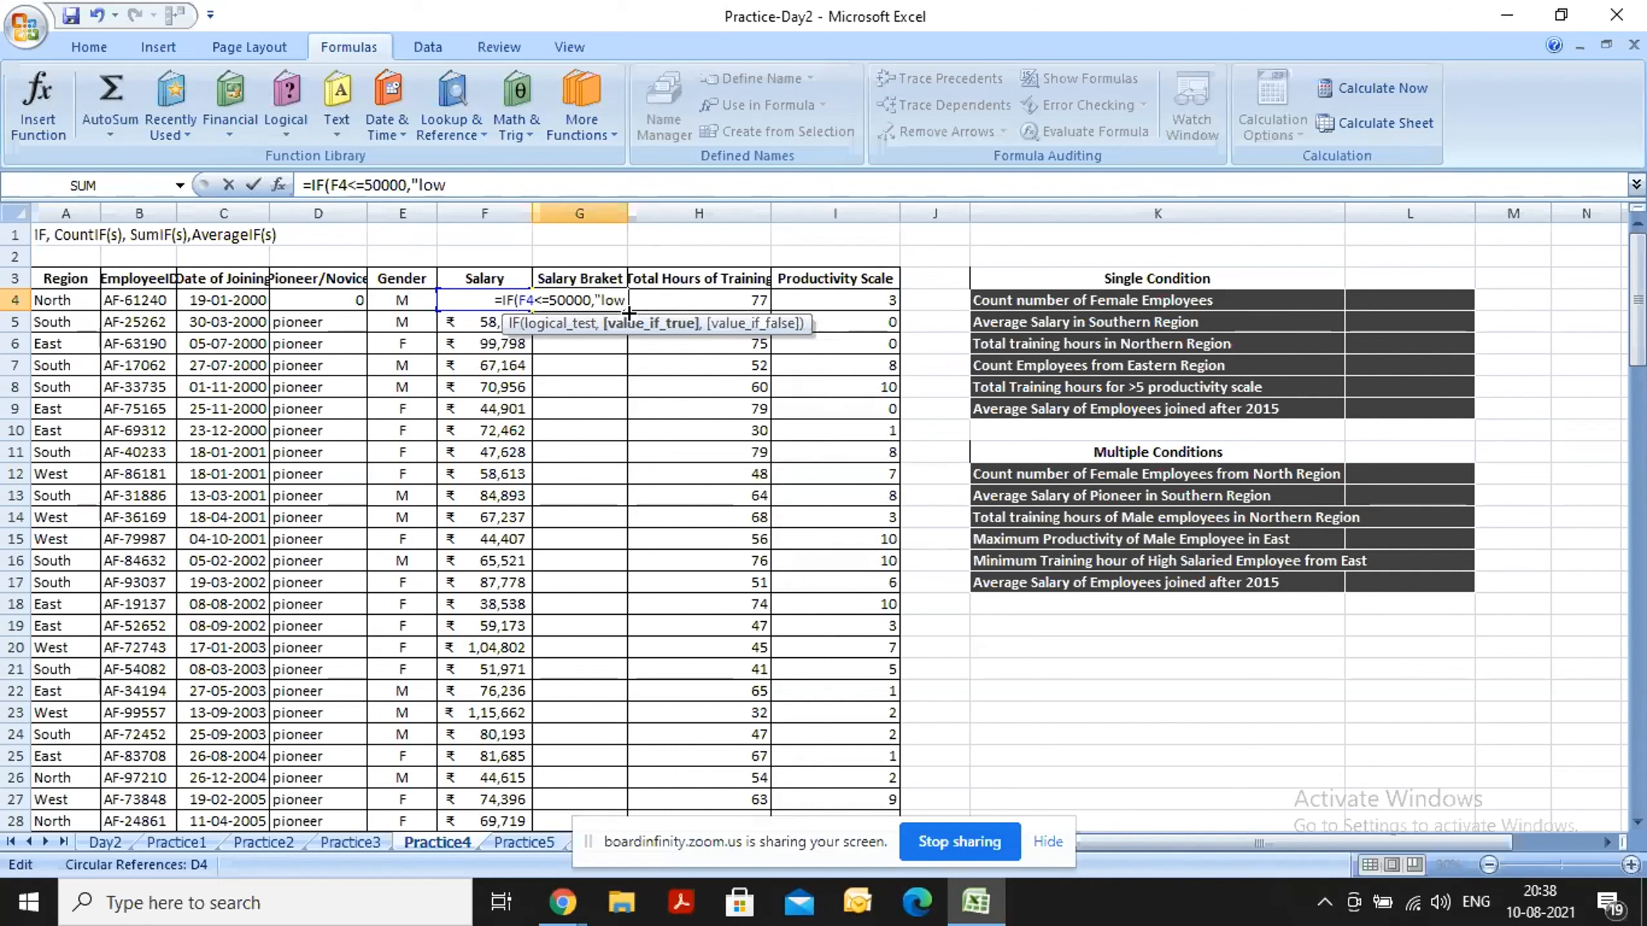
{"action": "type", "text": "\""}
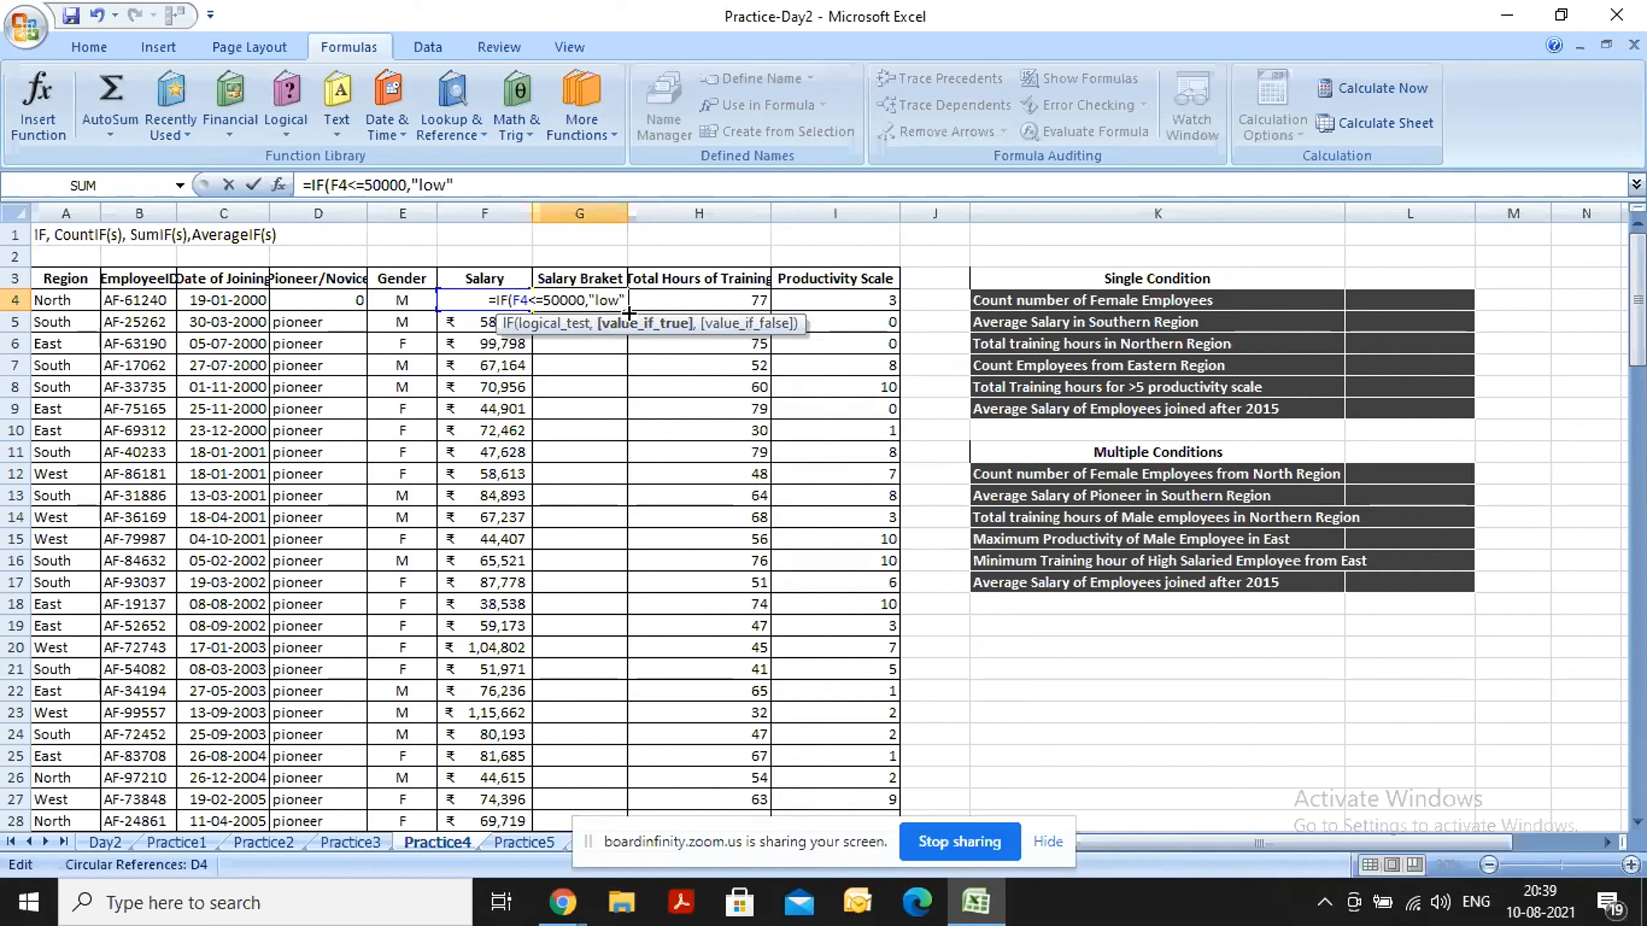
{"action": "type", "text": ","}
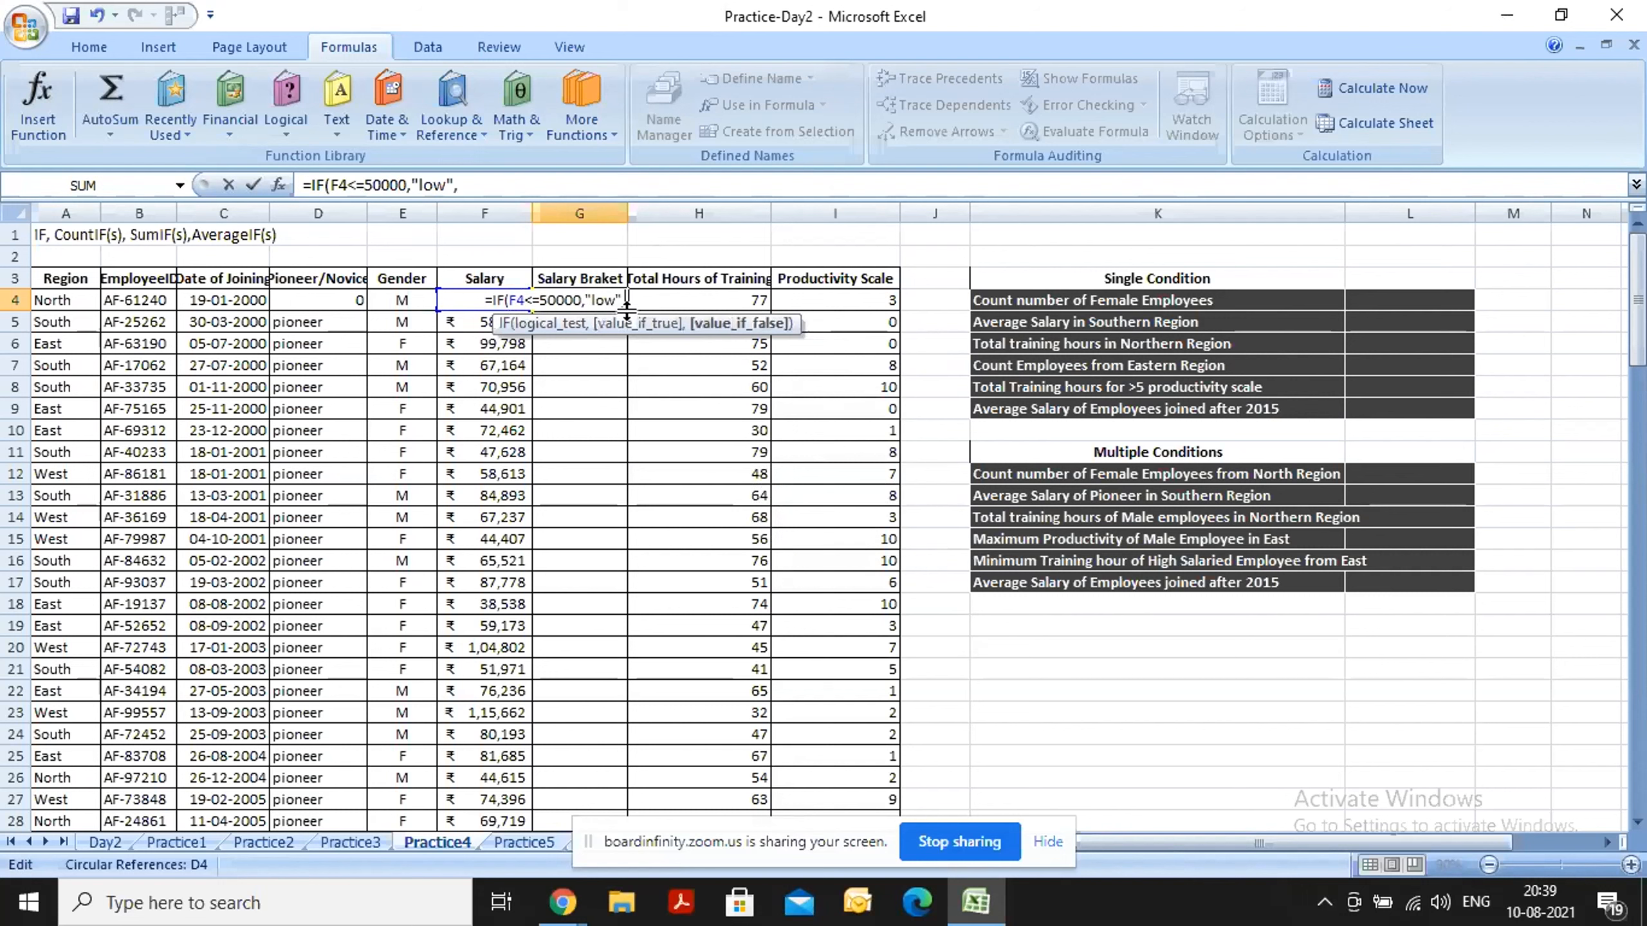
{"action": "type", "text": "\""}
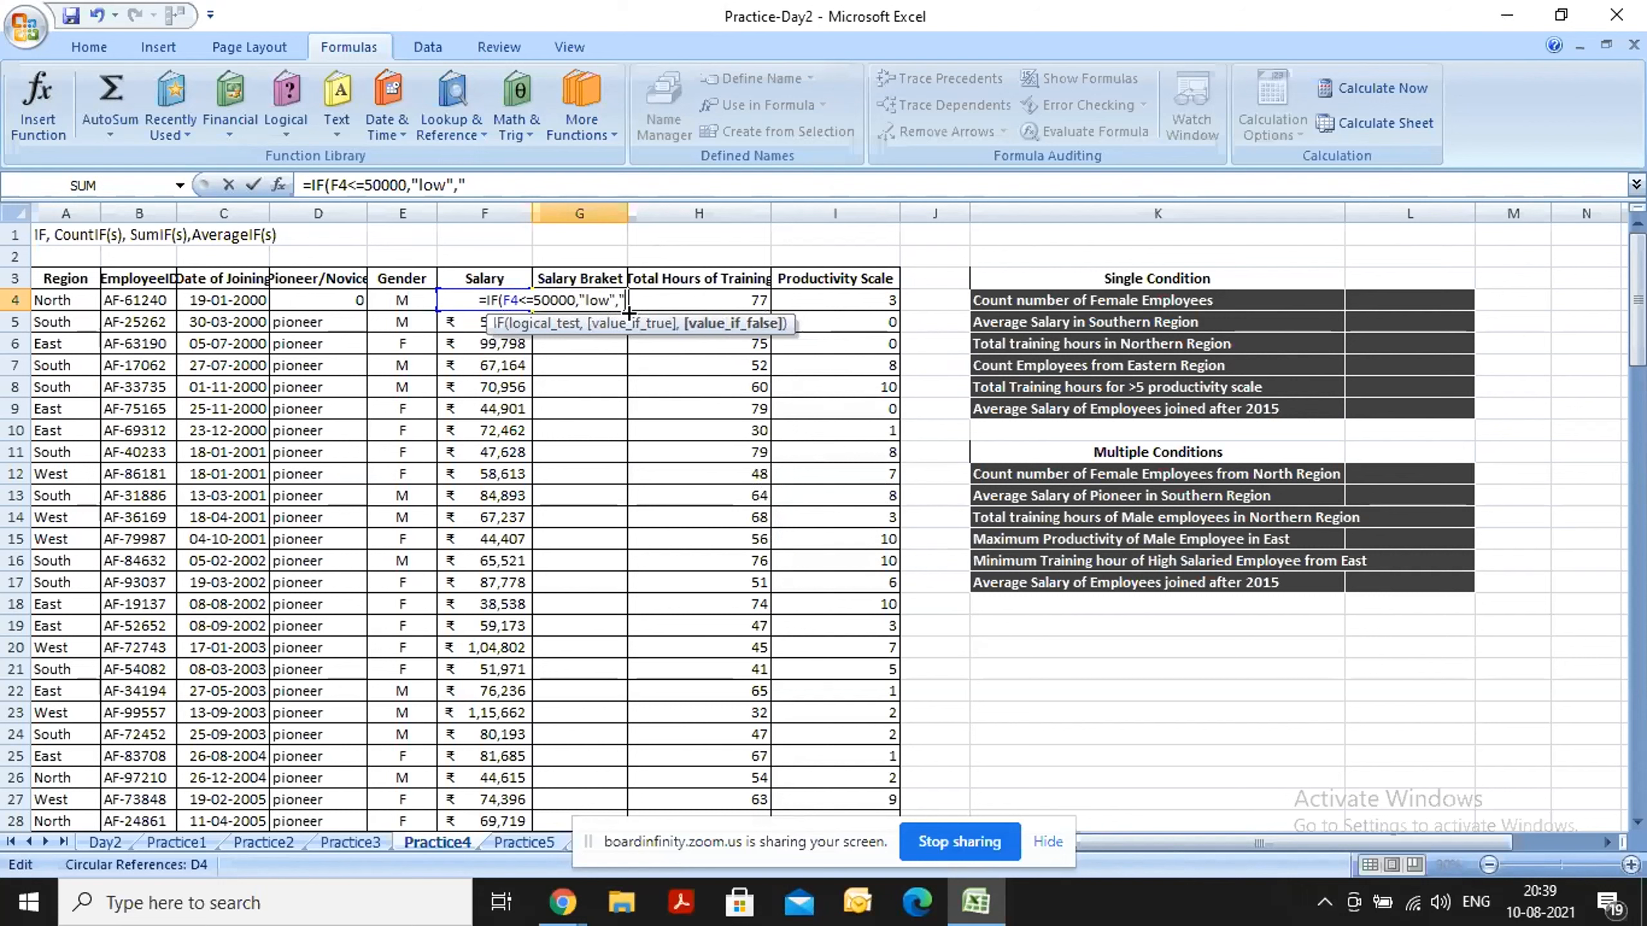
{"action": "type", "text": "High"}
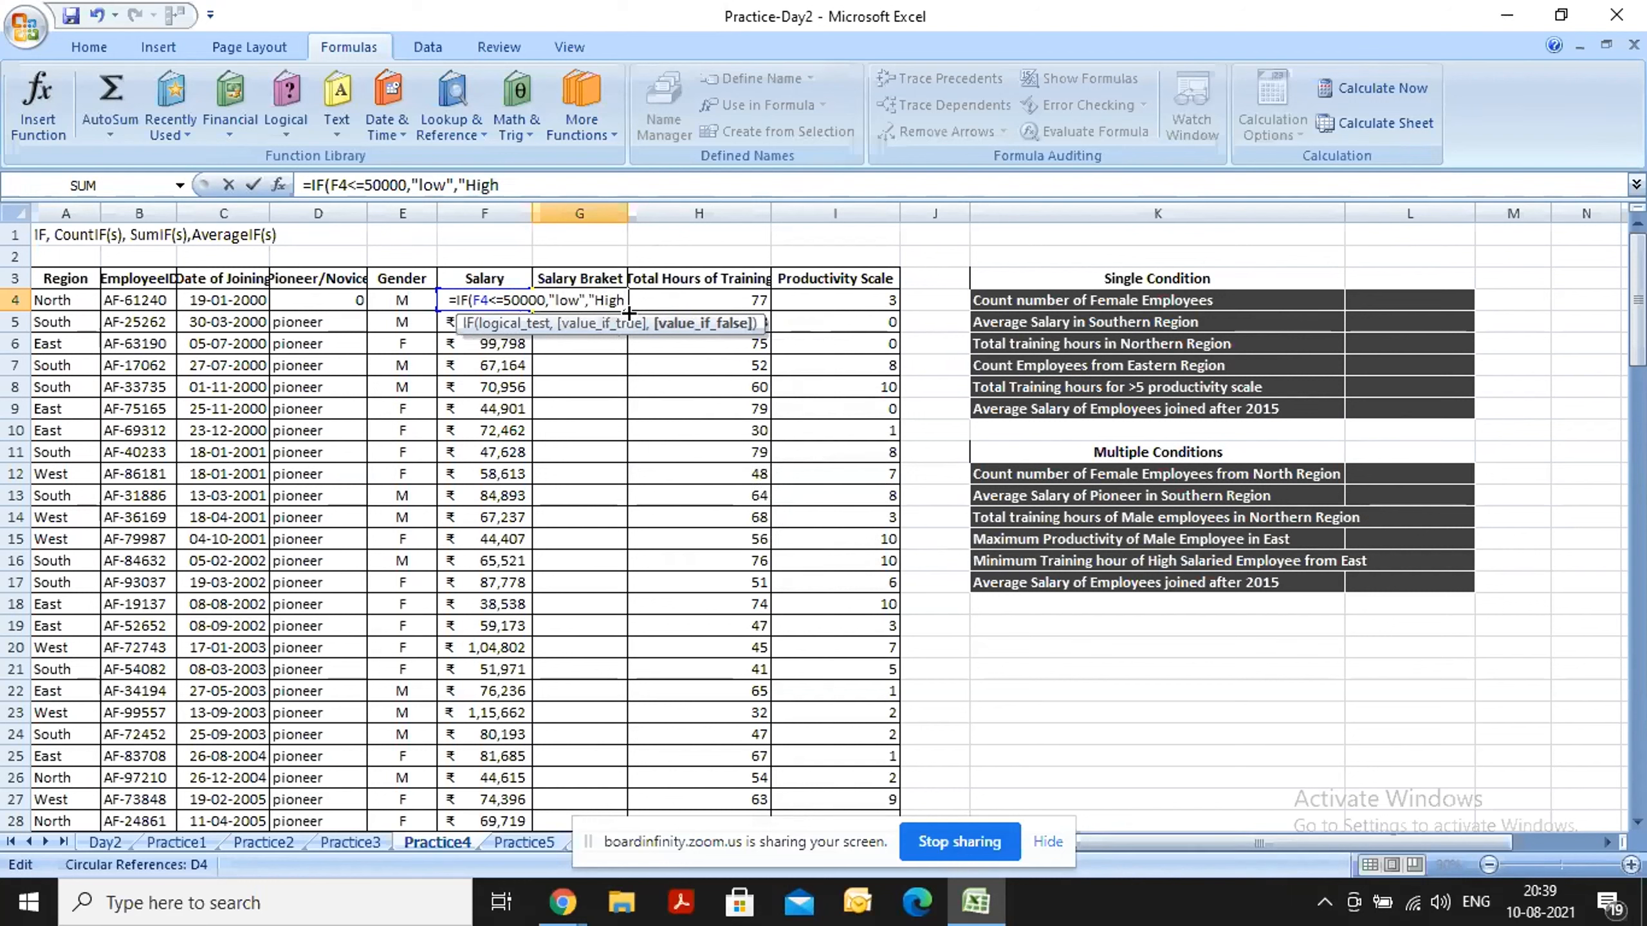
{"action": "type", "text": "\""}
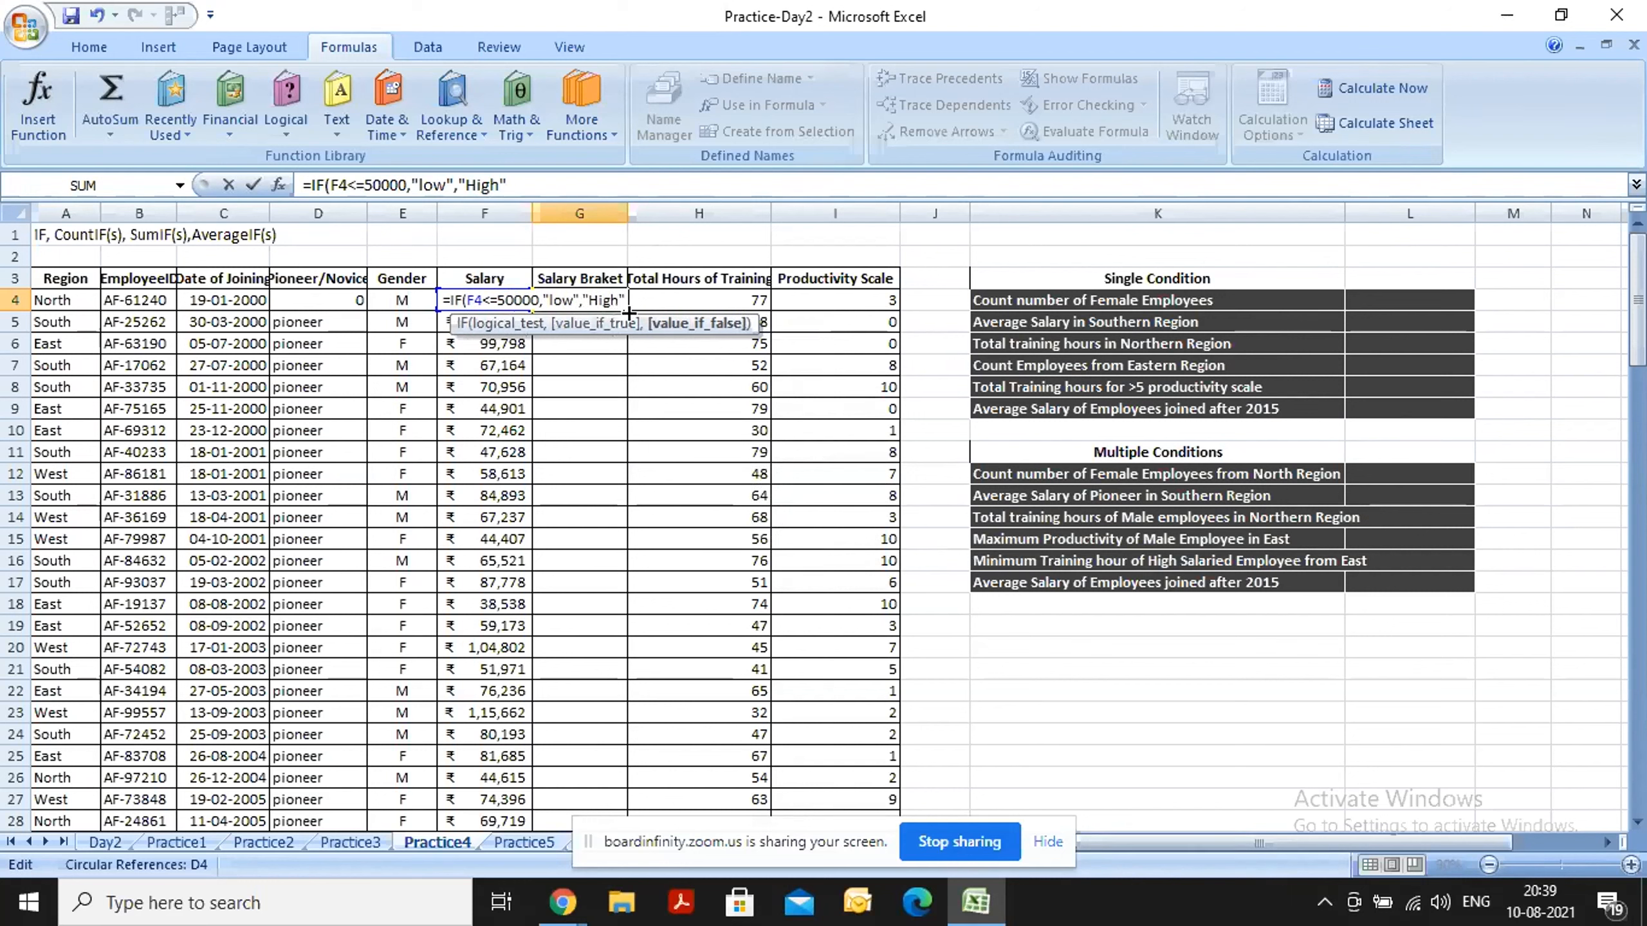
{"action": "type", "text": ")"}
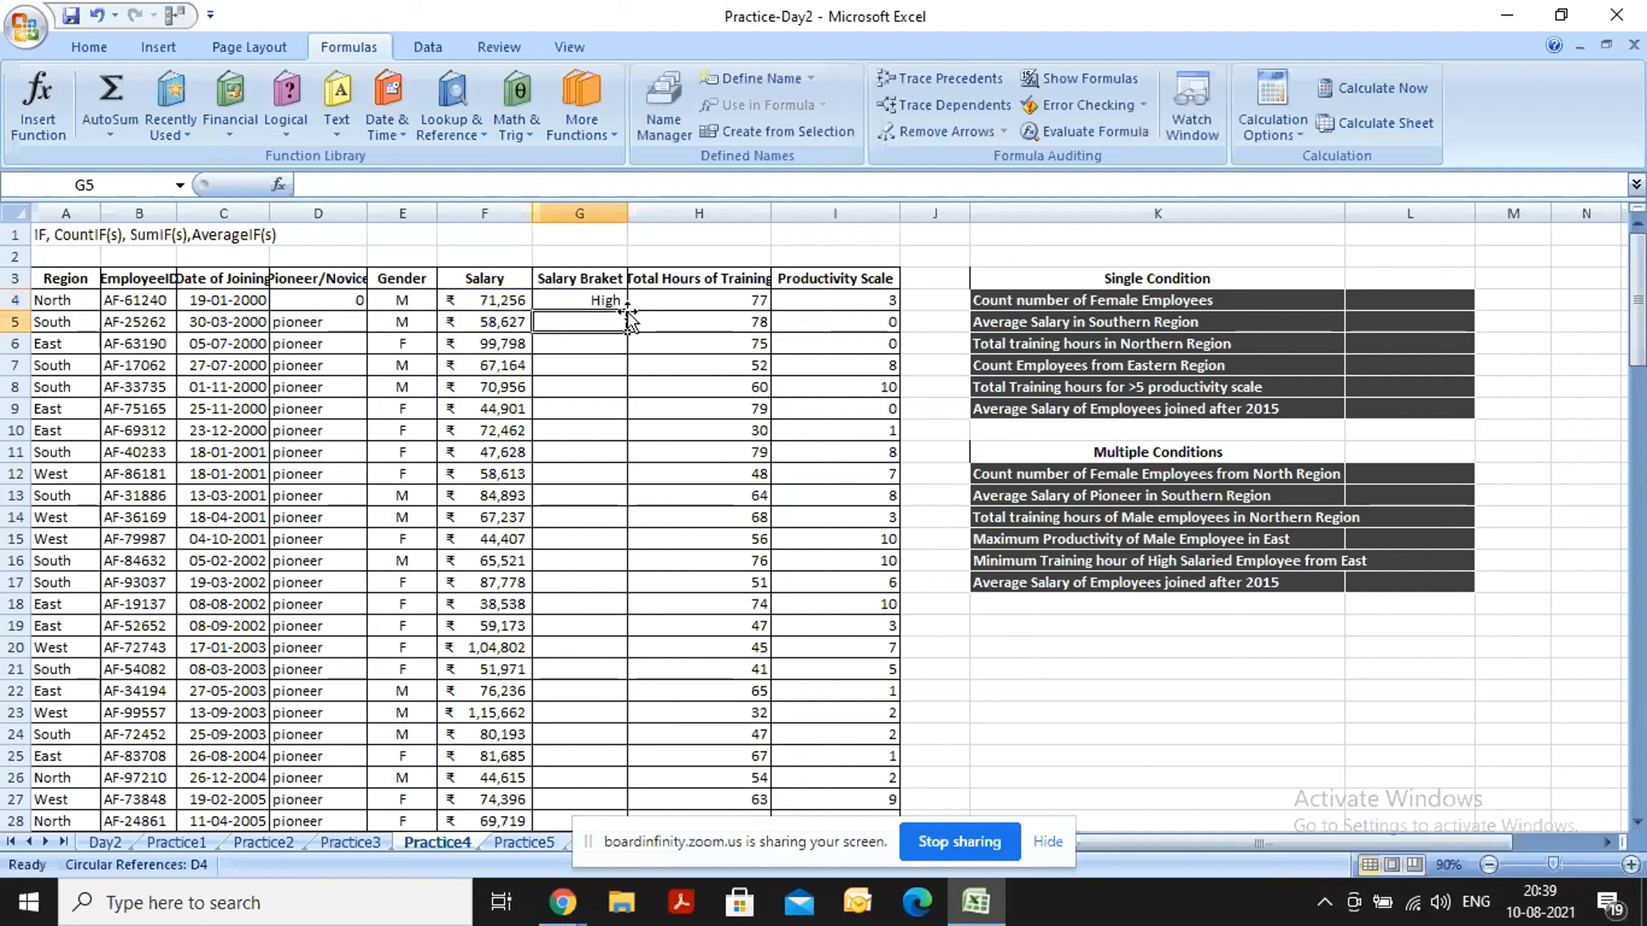
Fill the G4 formula down the whole Salary Braket column and reselect G4 to review its formula.
{"action": "left_click", "coordinate": [607, 302]}
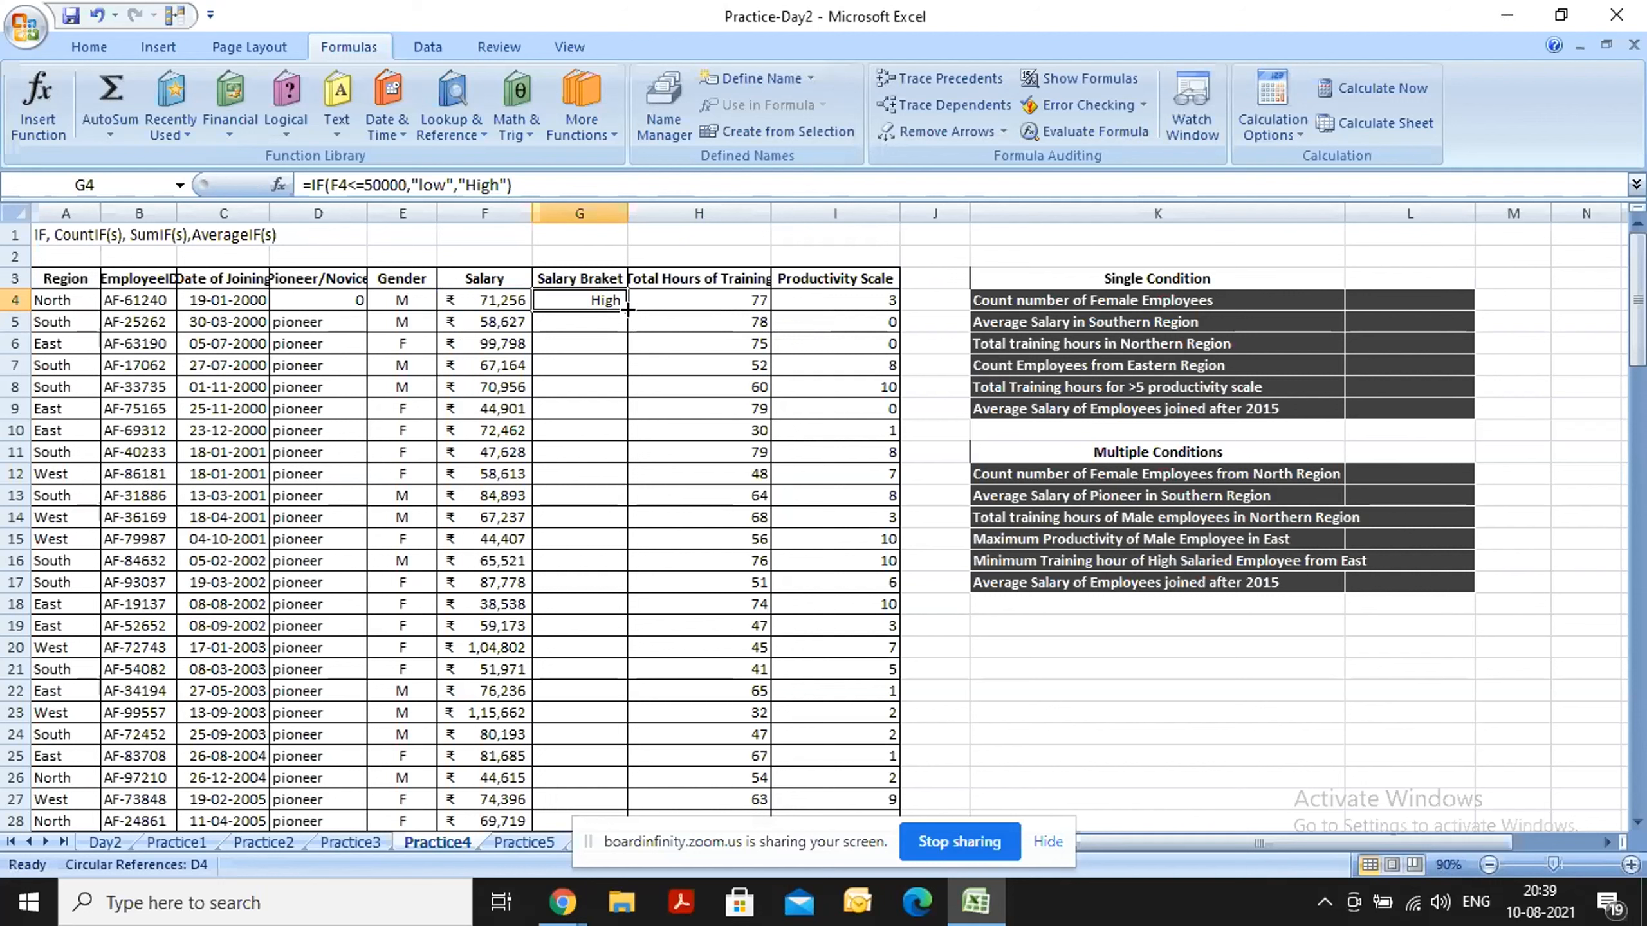
{"action": "double_click", "coordinate": [628, 310]}
{"action": "left_click", "coordinate": [681, 445]}
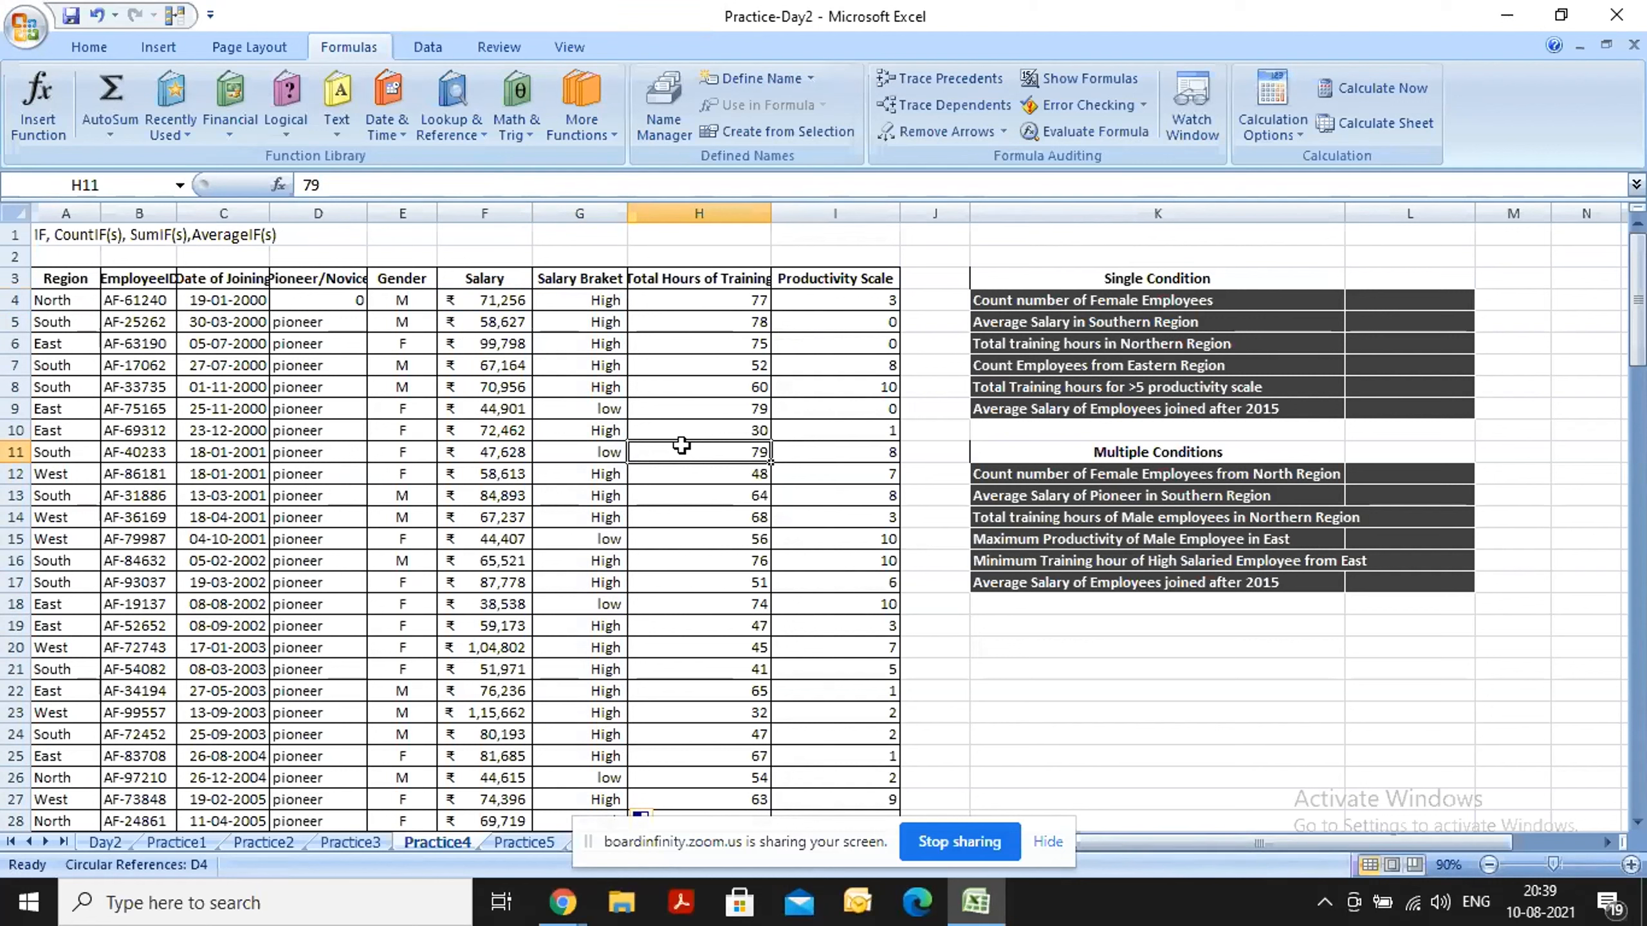
{"action": "left_click", "coordinate": [580, 301]}
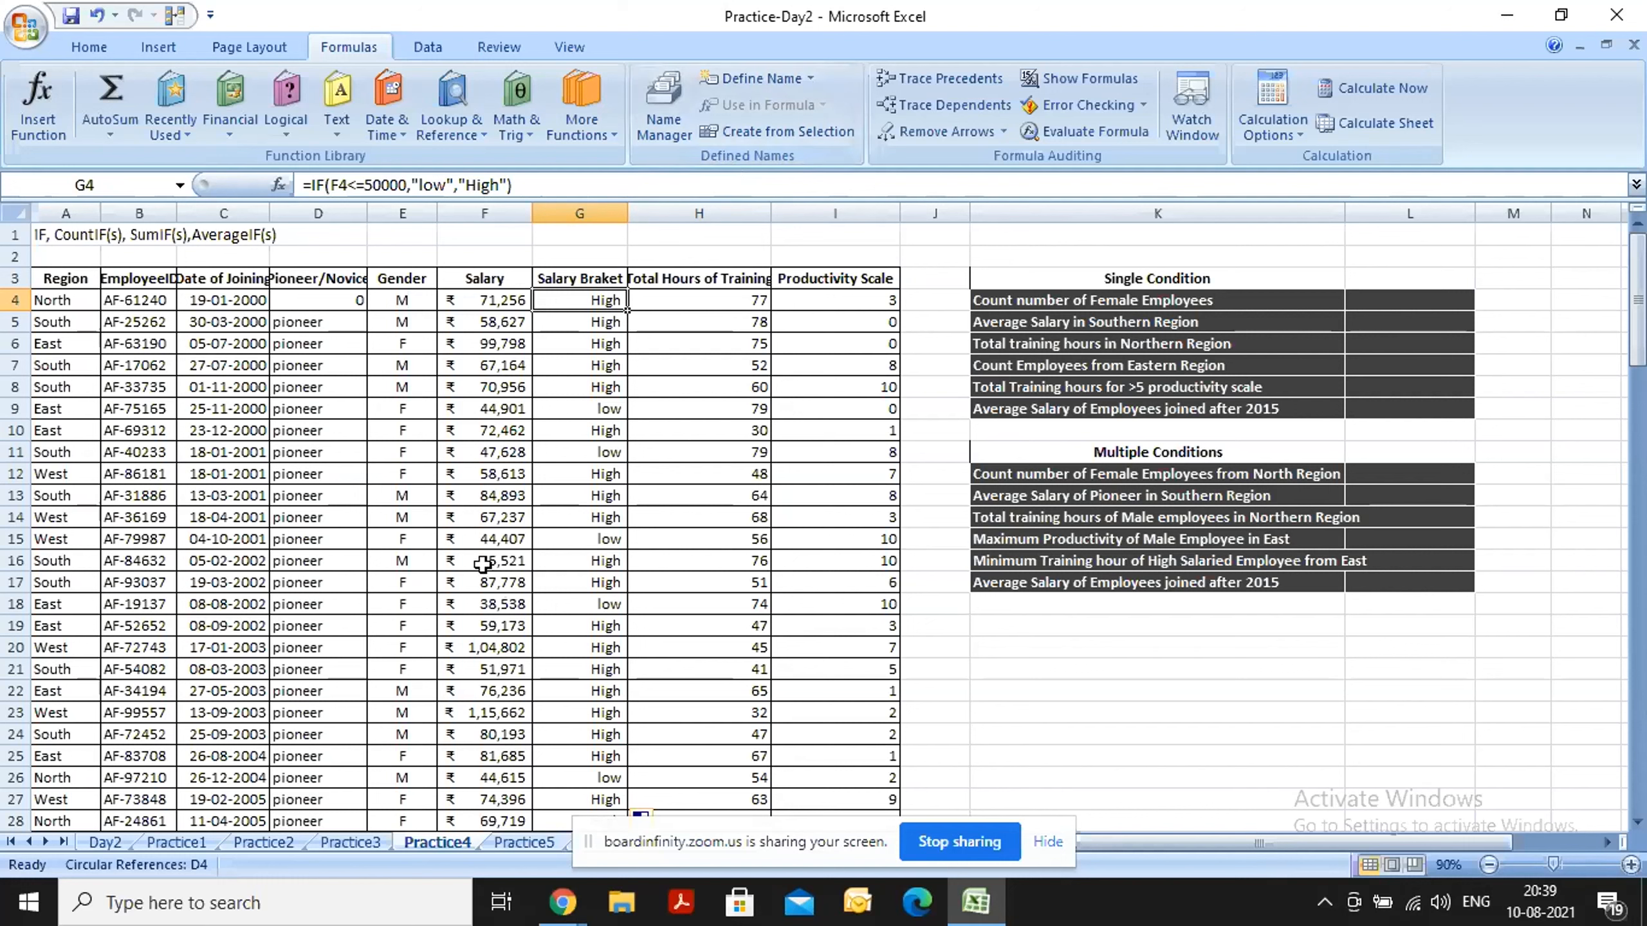
Set the salaries in cells F15 and F16 to 50000 to test the Salary Braket formula at its threshold.
{"action": "left_click", "coordinate": [489, 539]}
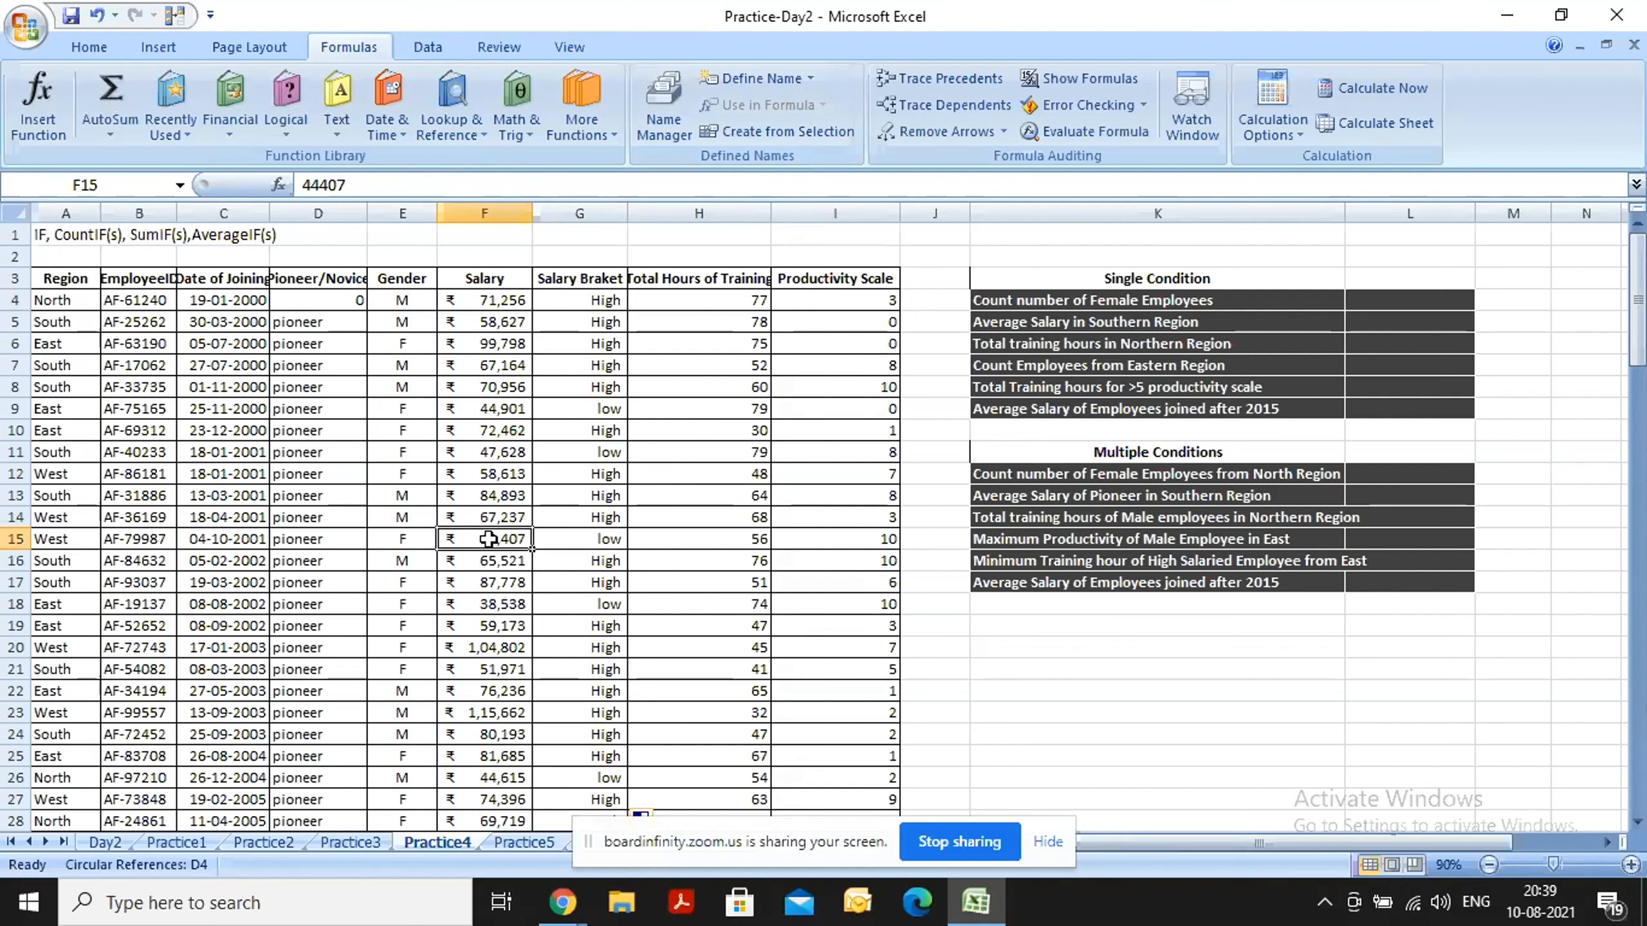
{"action": "type", "text": "10000"}
{"action": "key", "text": "Return"}
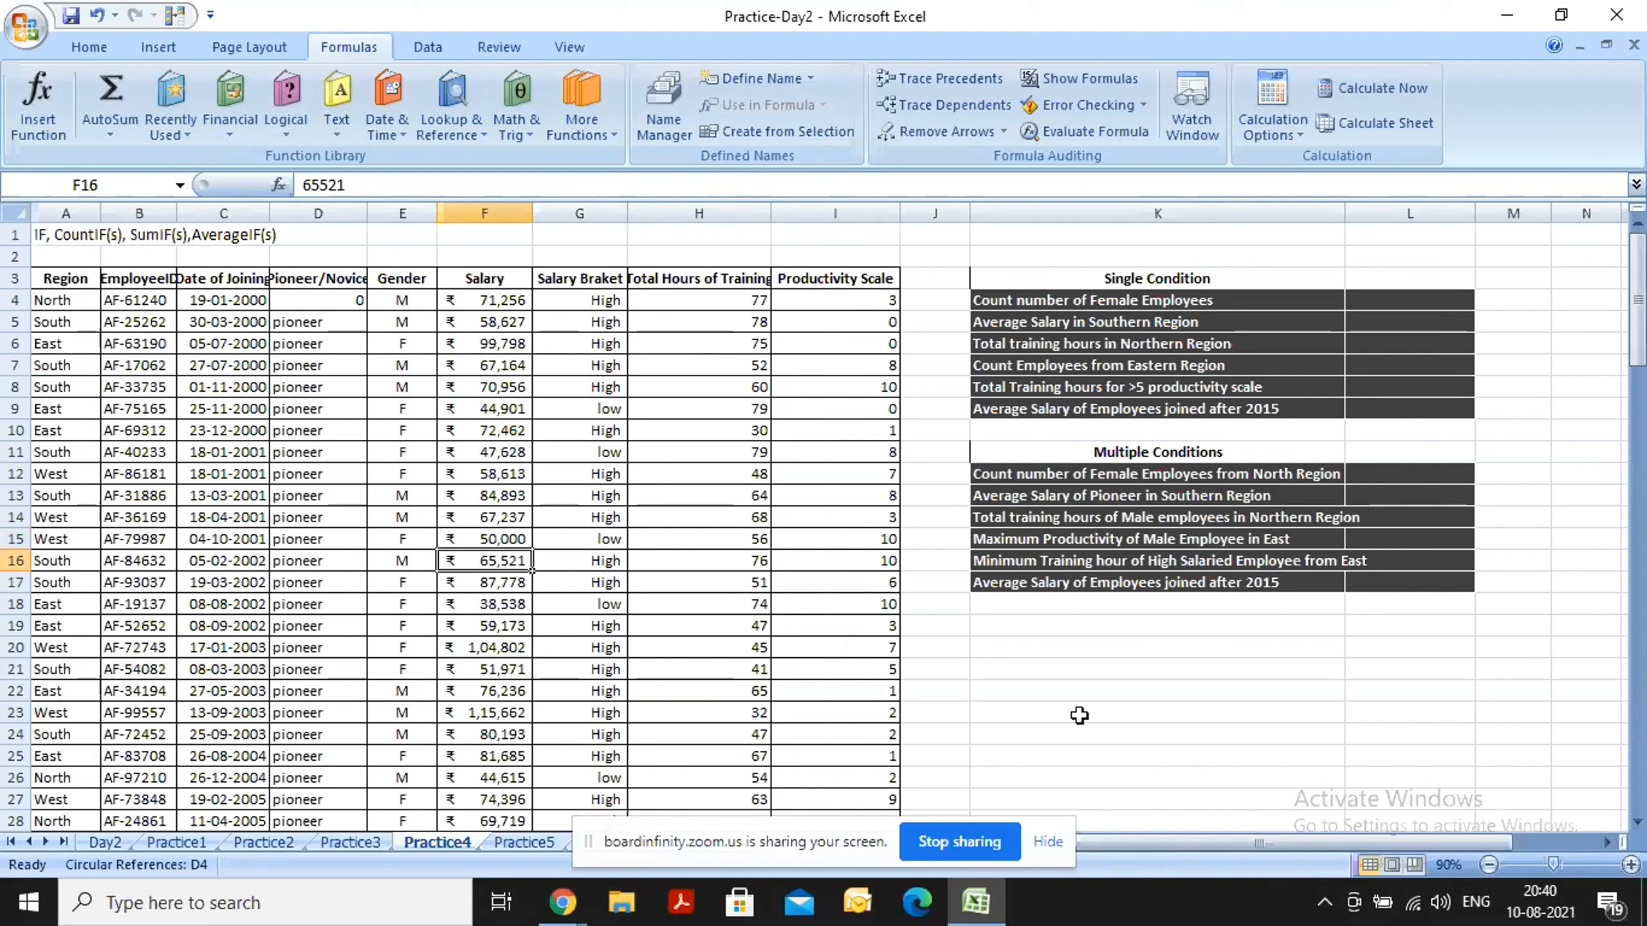
{"action": "type", "text": "50000"}
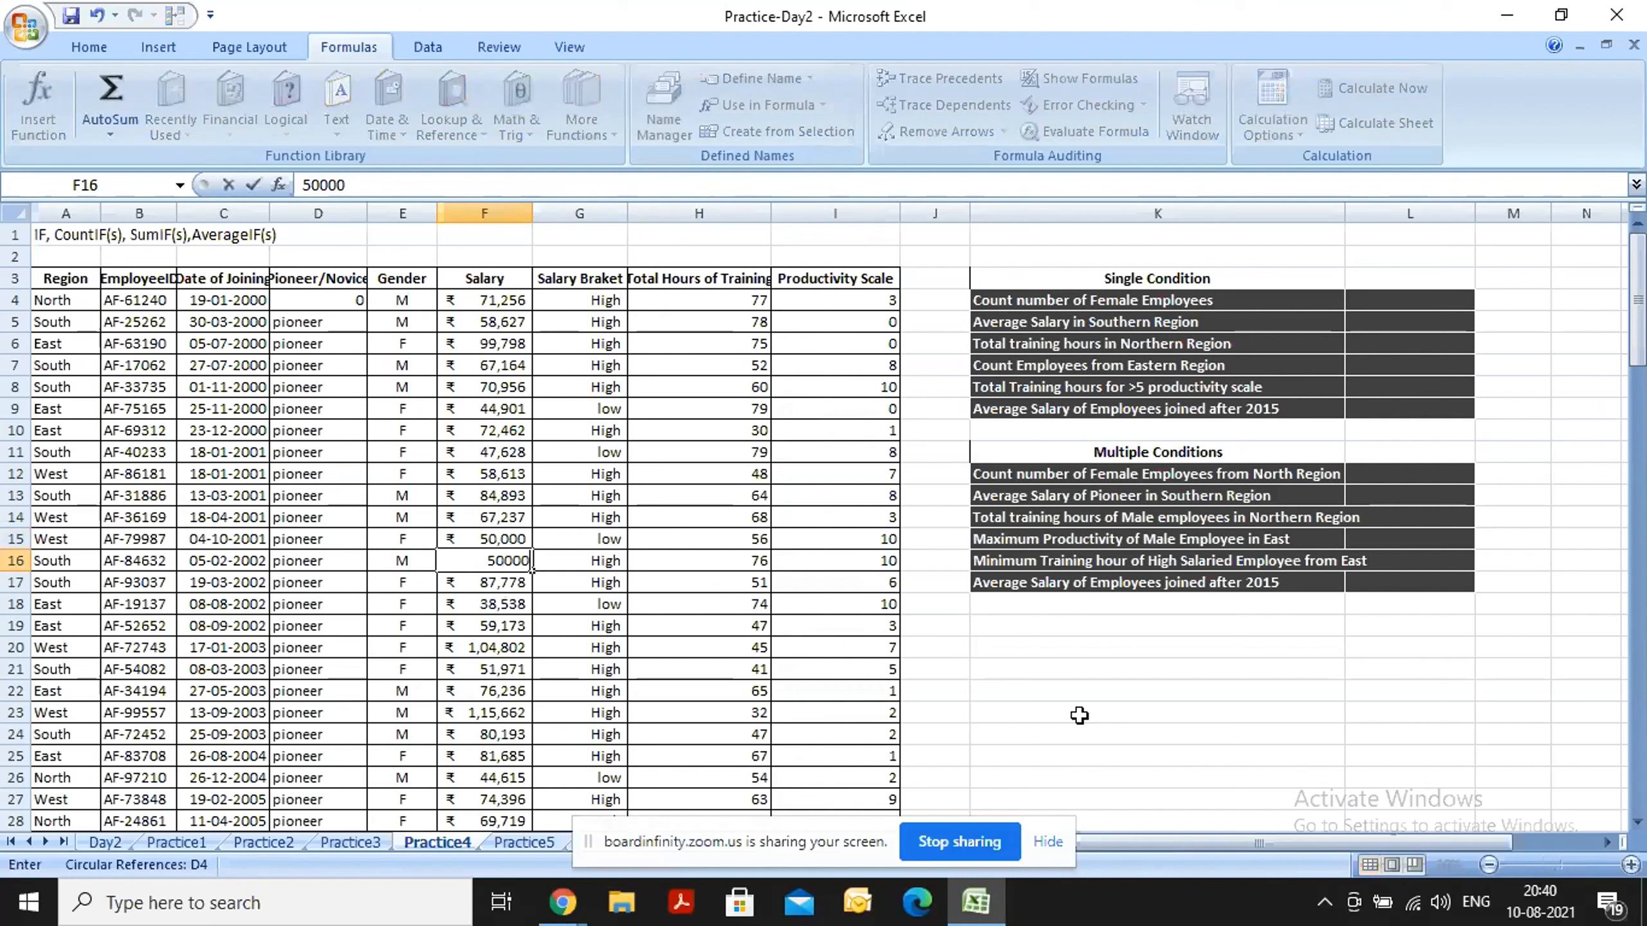
{"action": "key", "text": "Tab"}
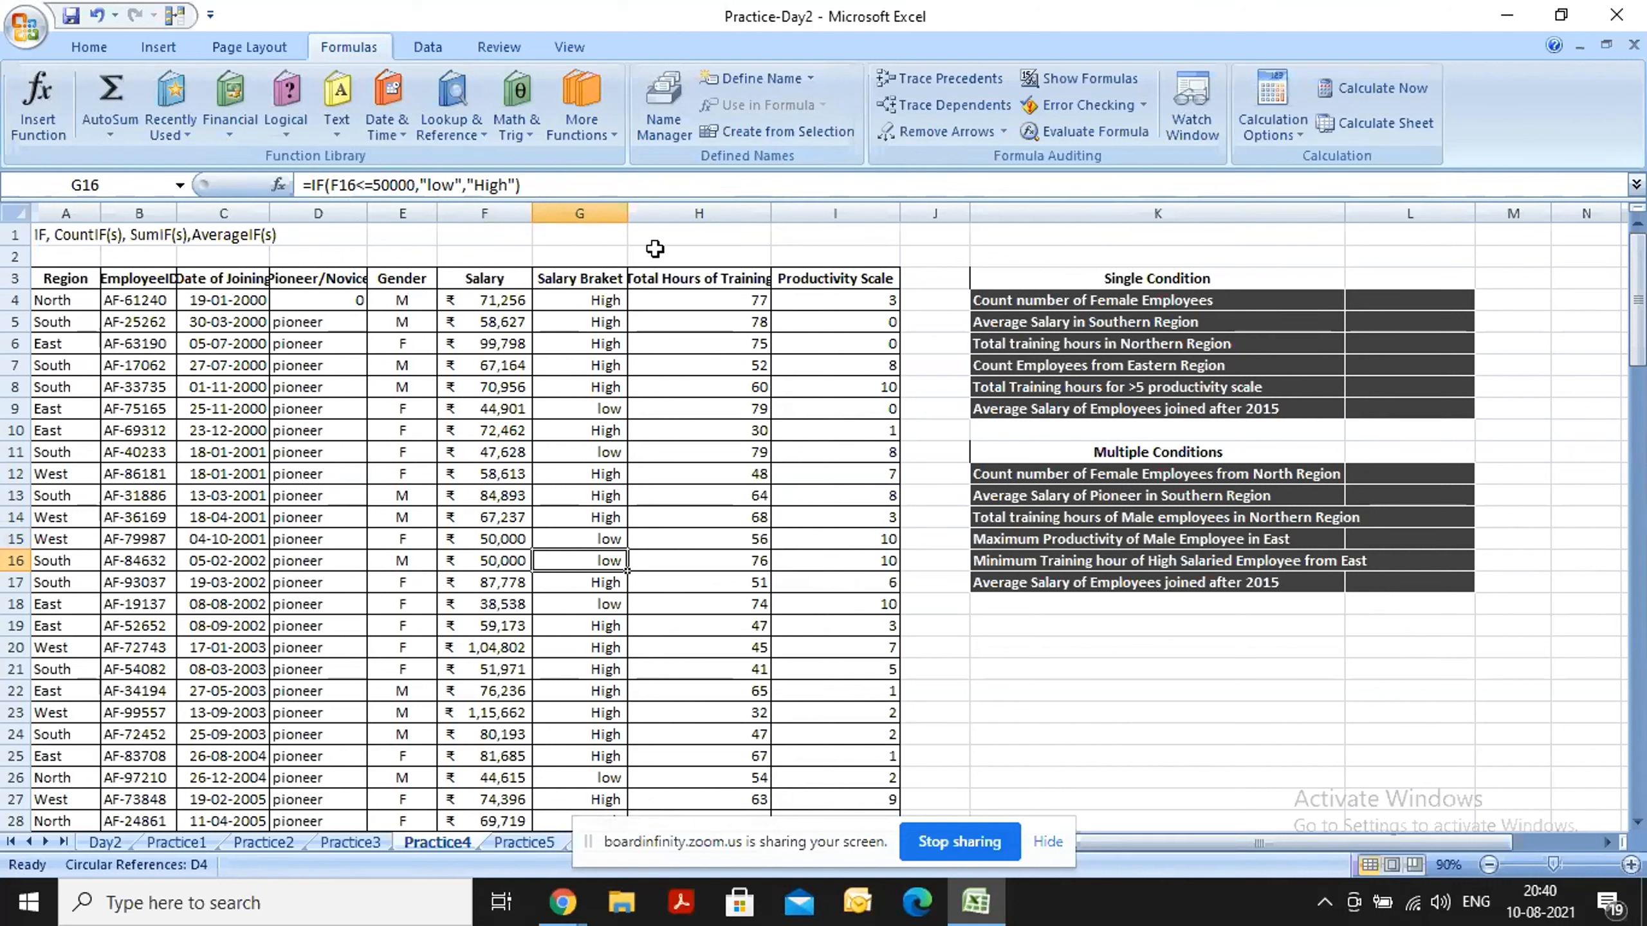
Auto-fit the widths of the EmployeeID and Date of Joining columns.
{"action": "left_click", "coordinate": [1094, 301]}
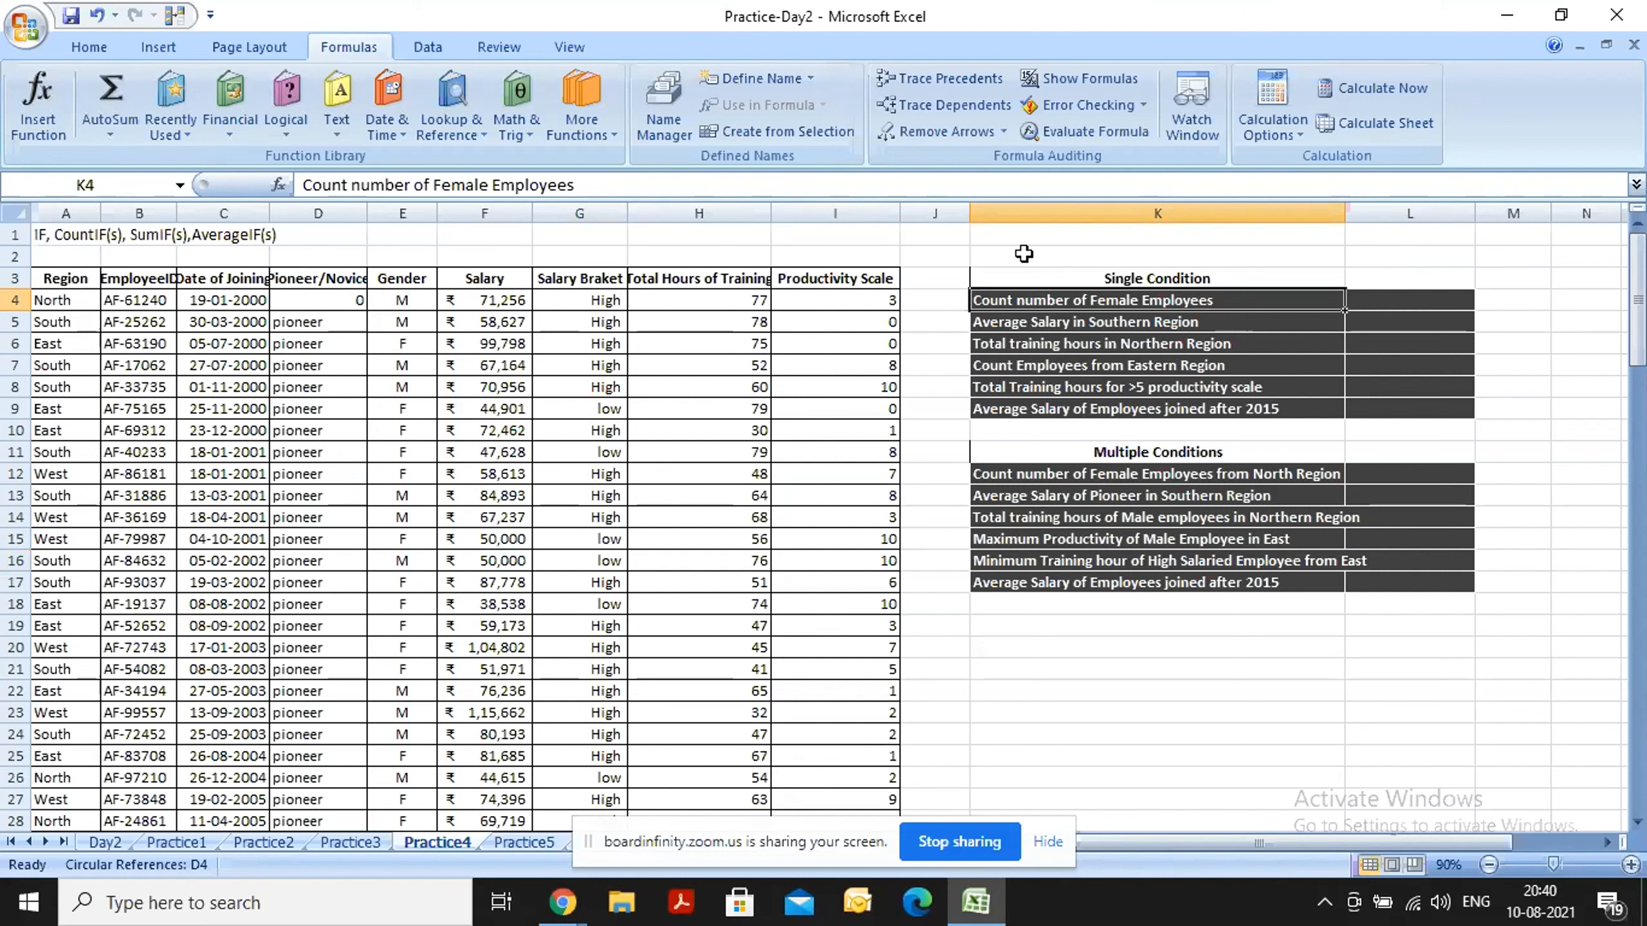
{"action": "left_click", "coordinate": [1412, 303]}
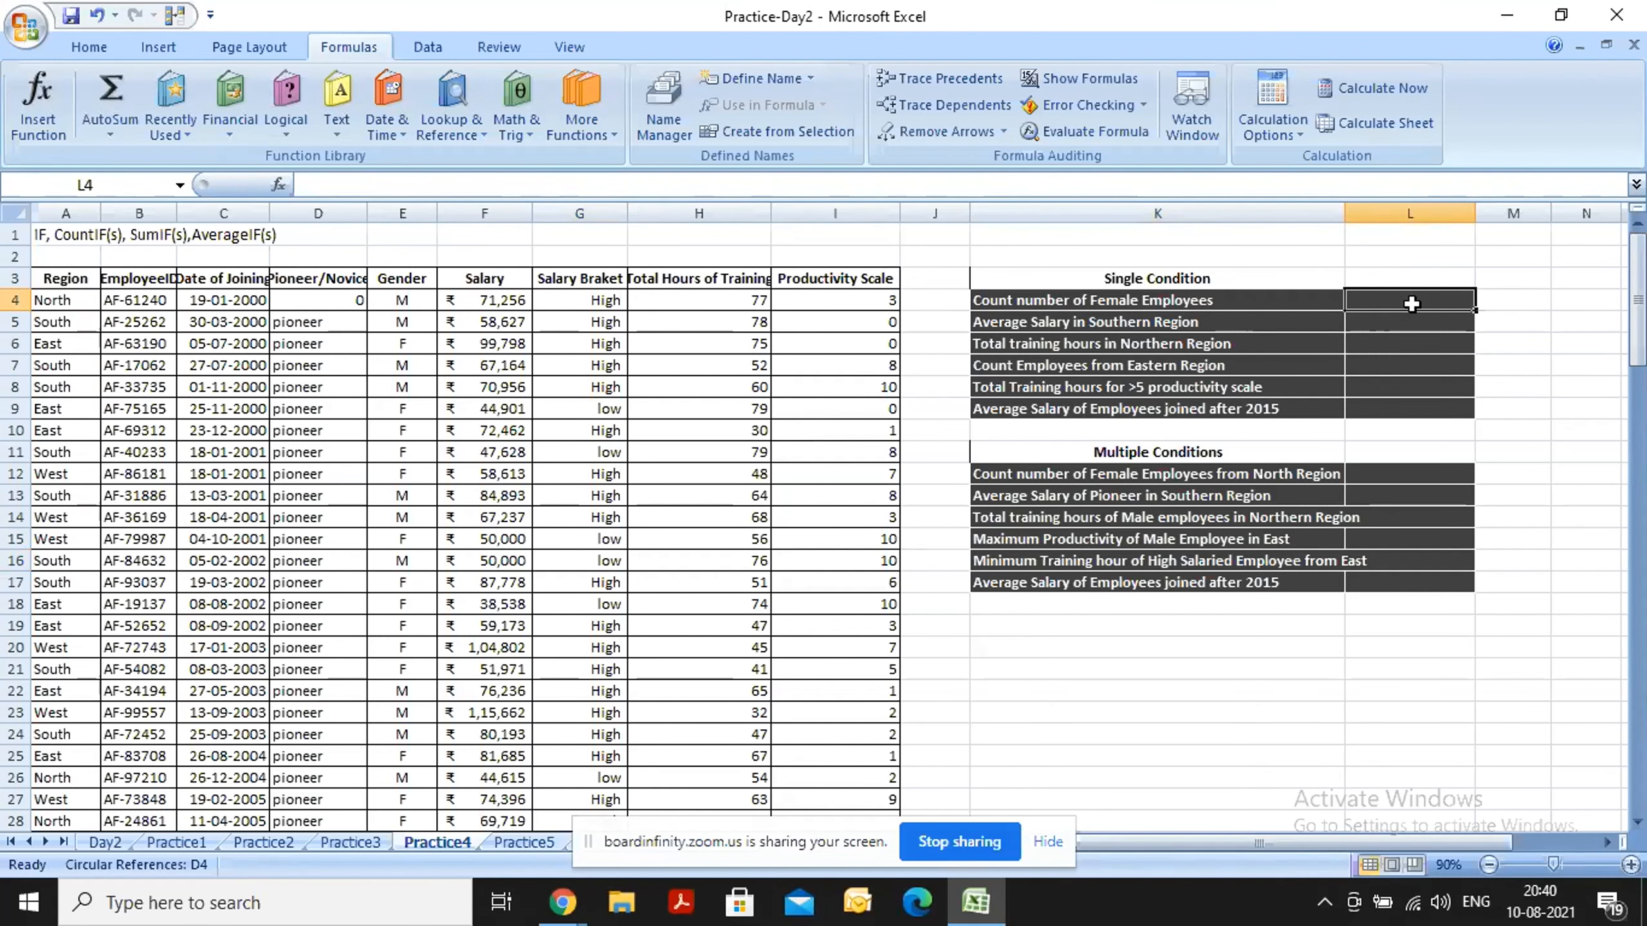
{"action": "double_click", "coordinate": [176, 213]}
{"action": "double_click", "coordinate": [283, 213]}
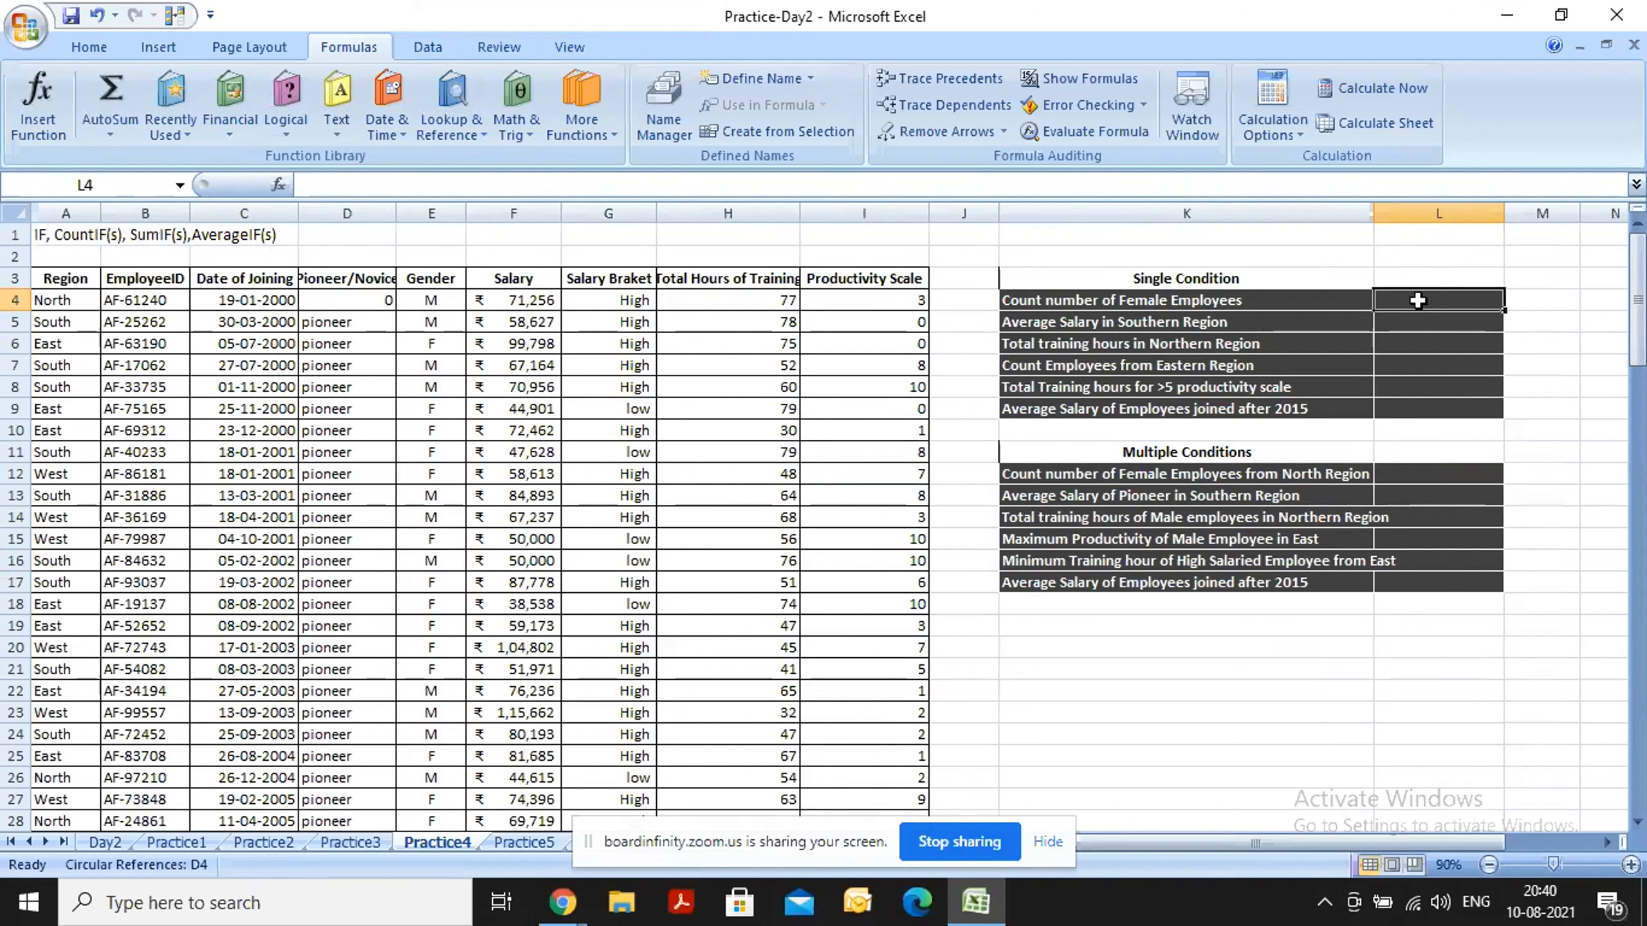
Enter =COUNTIF(E:E,"F") in cell L4 to count the female employees, and reselect L4 to review the formula.
{"action": "type", "text": "="}
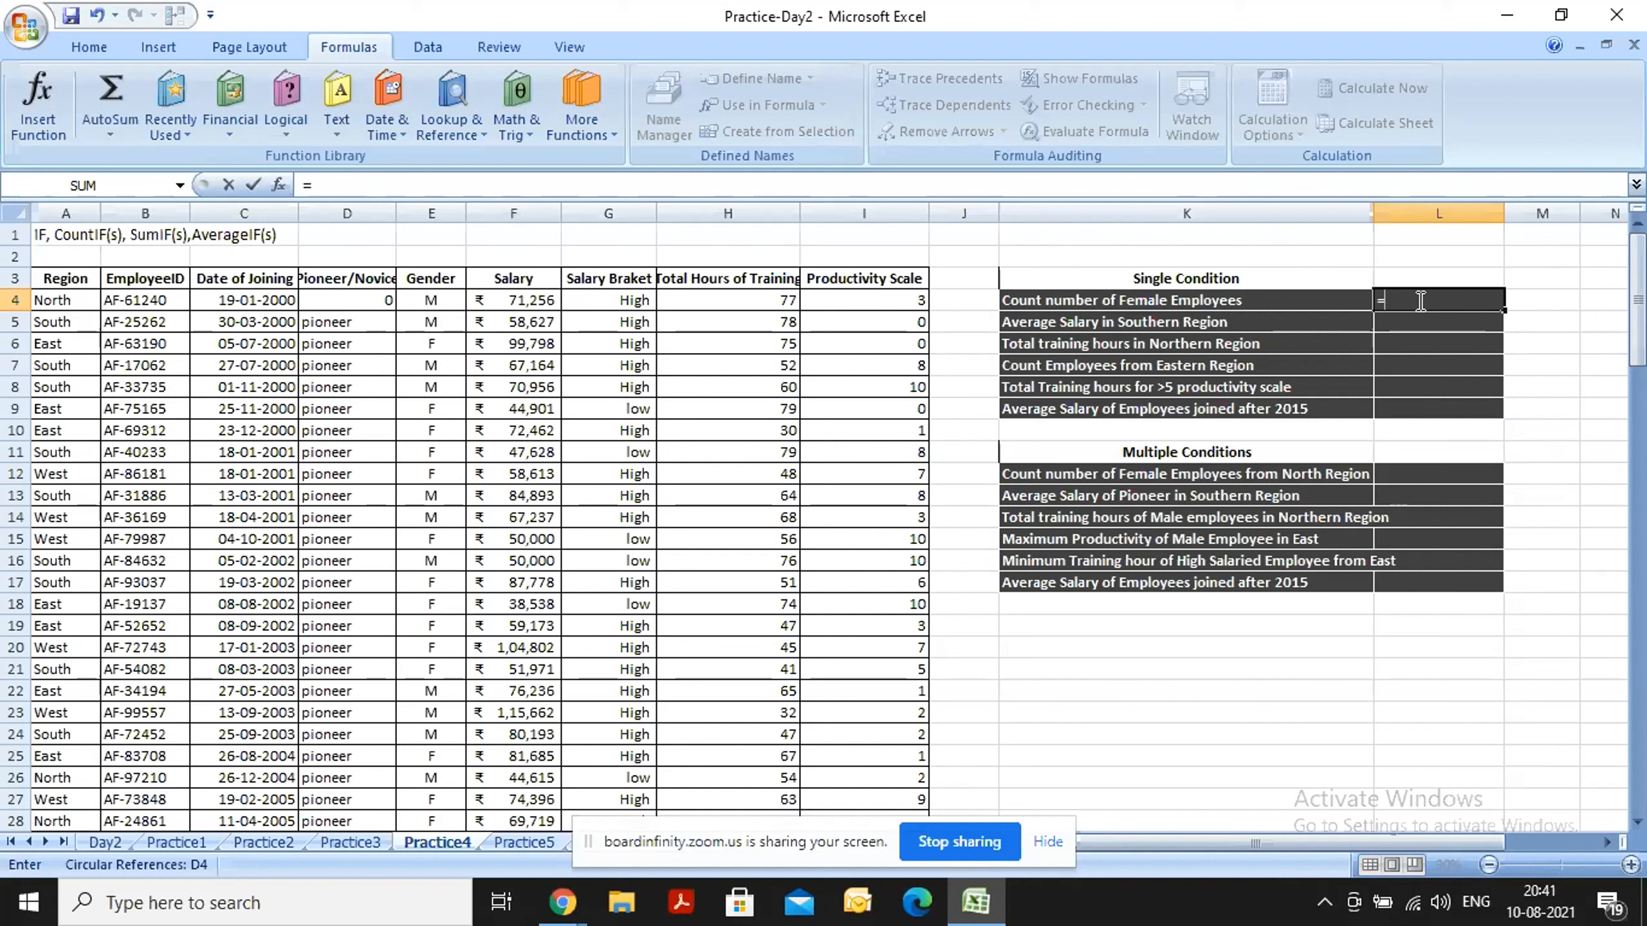
{"action": "type", "text": "cou"}
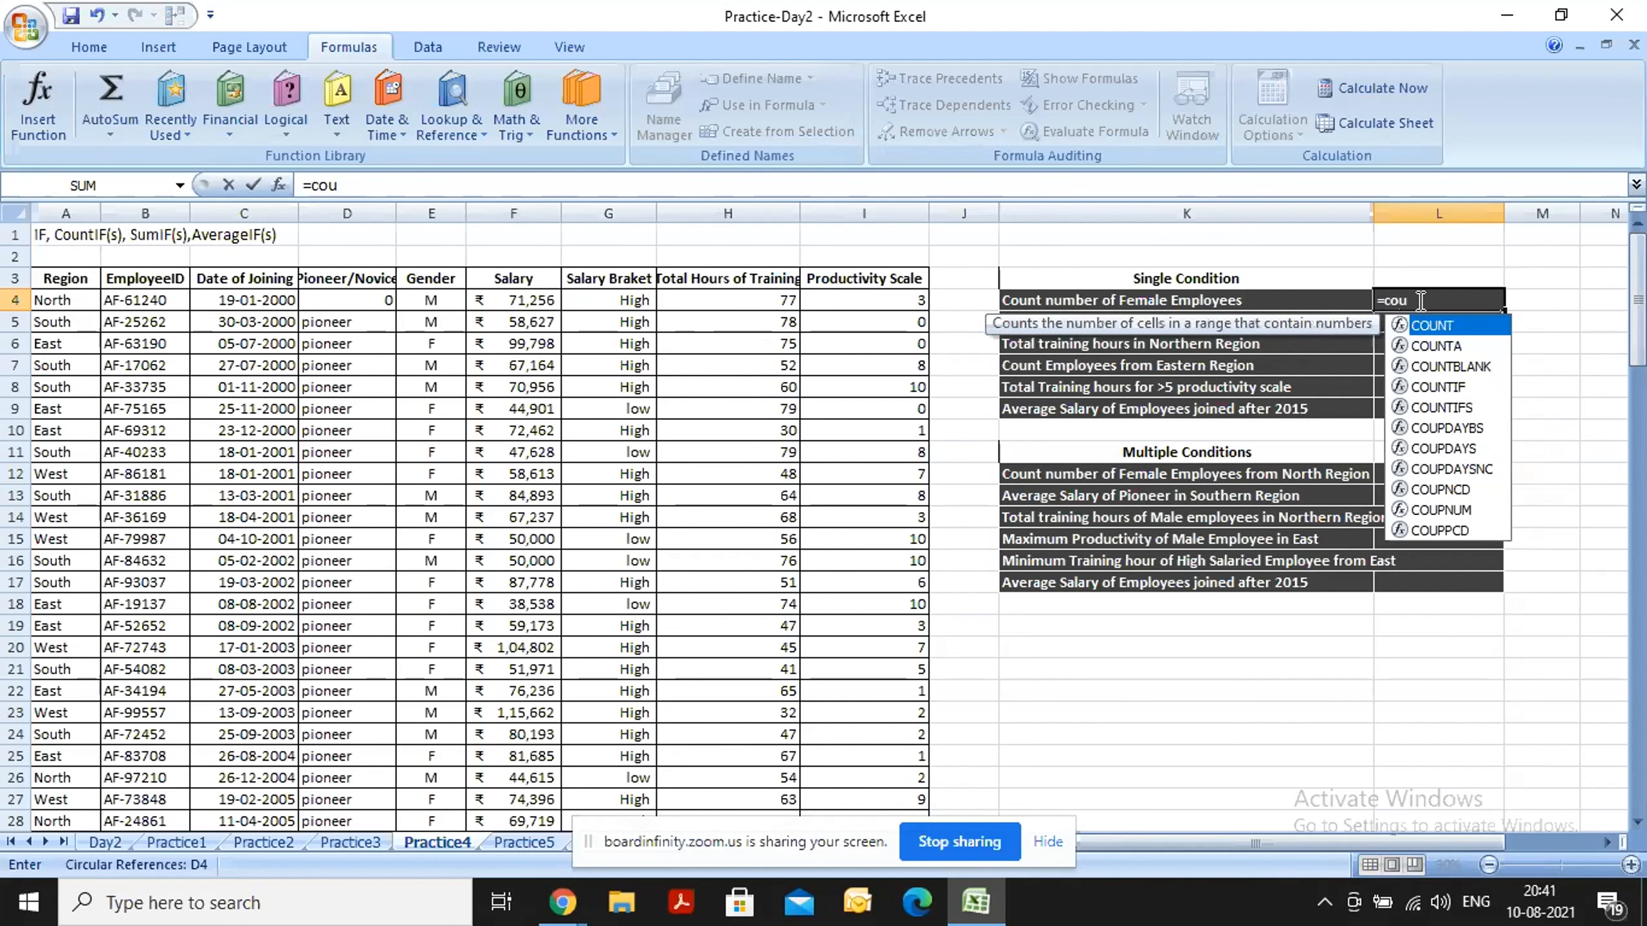
{"action": "type", "text": "nt"}
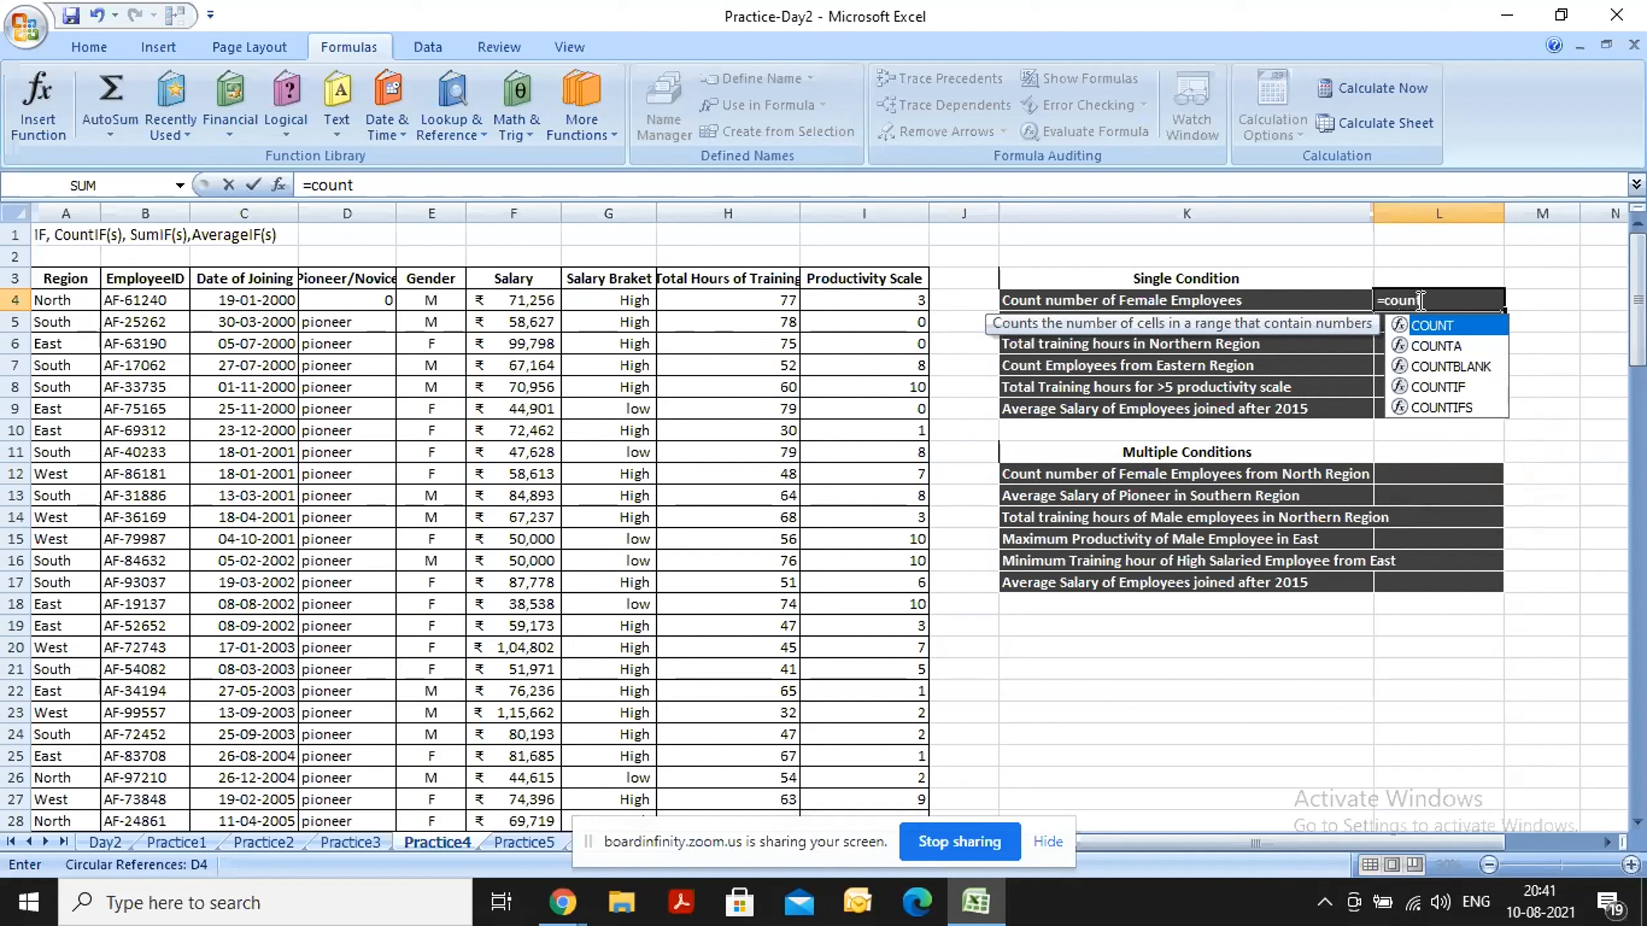
{"action": "key", "text": "Down"}
{"action": "key", "text": "Down"}
{"action": "key", "text": "Down"}
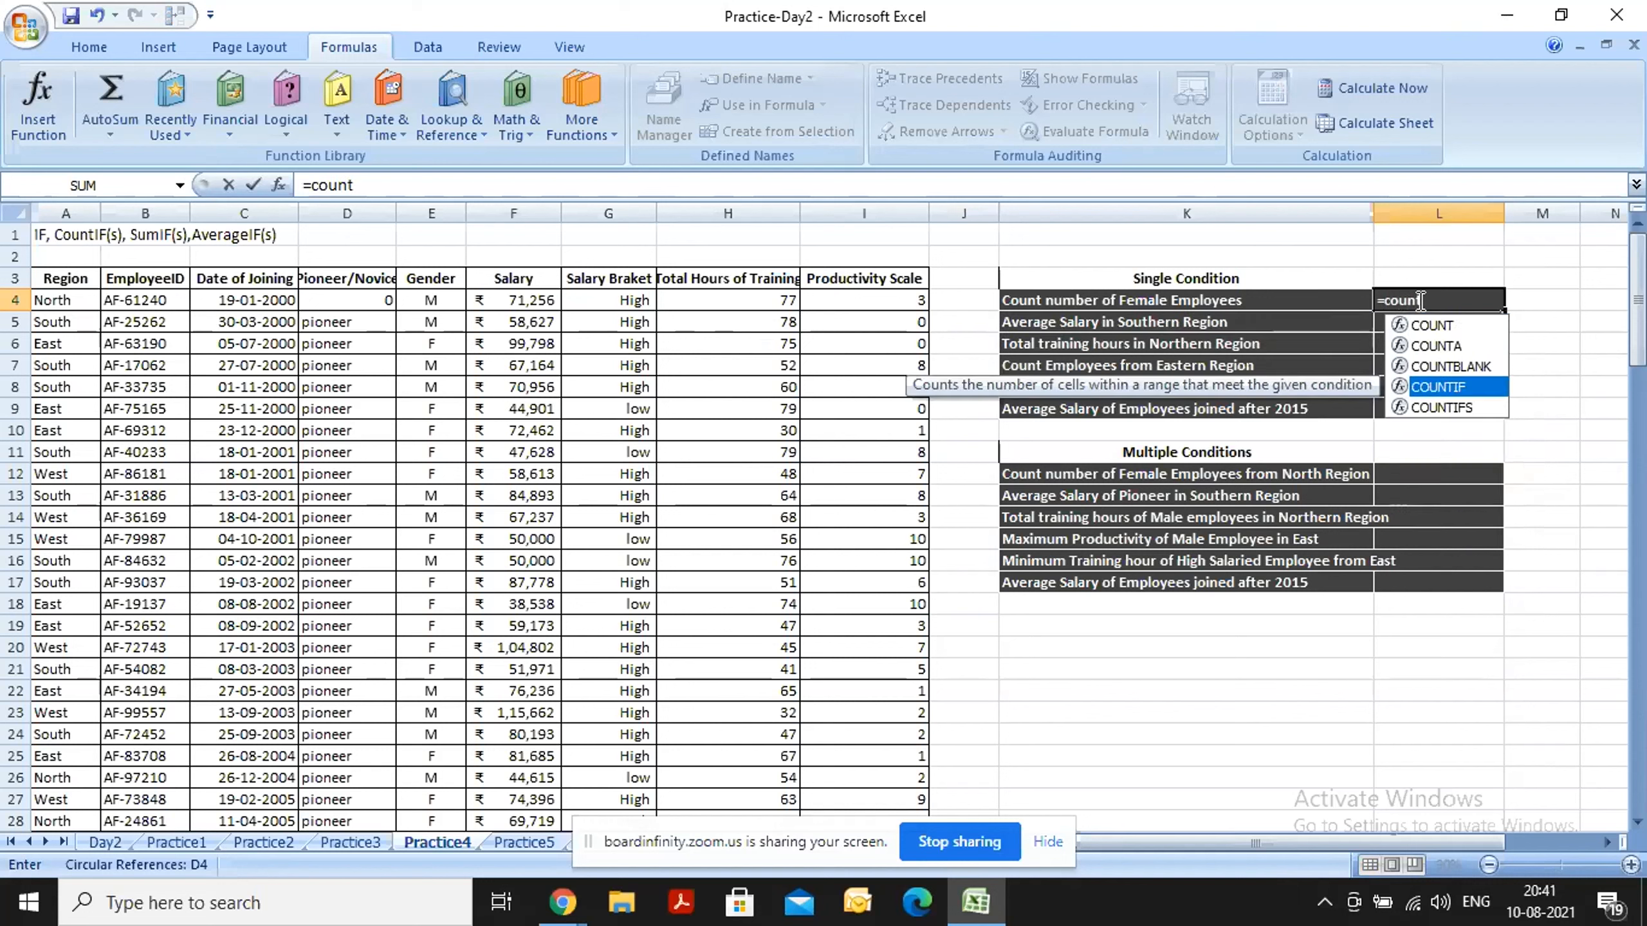
{"action": "key", "text": "Tab"}
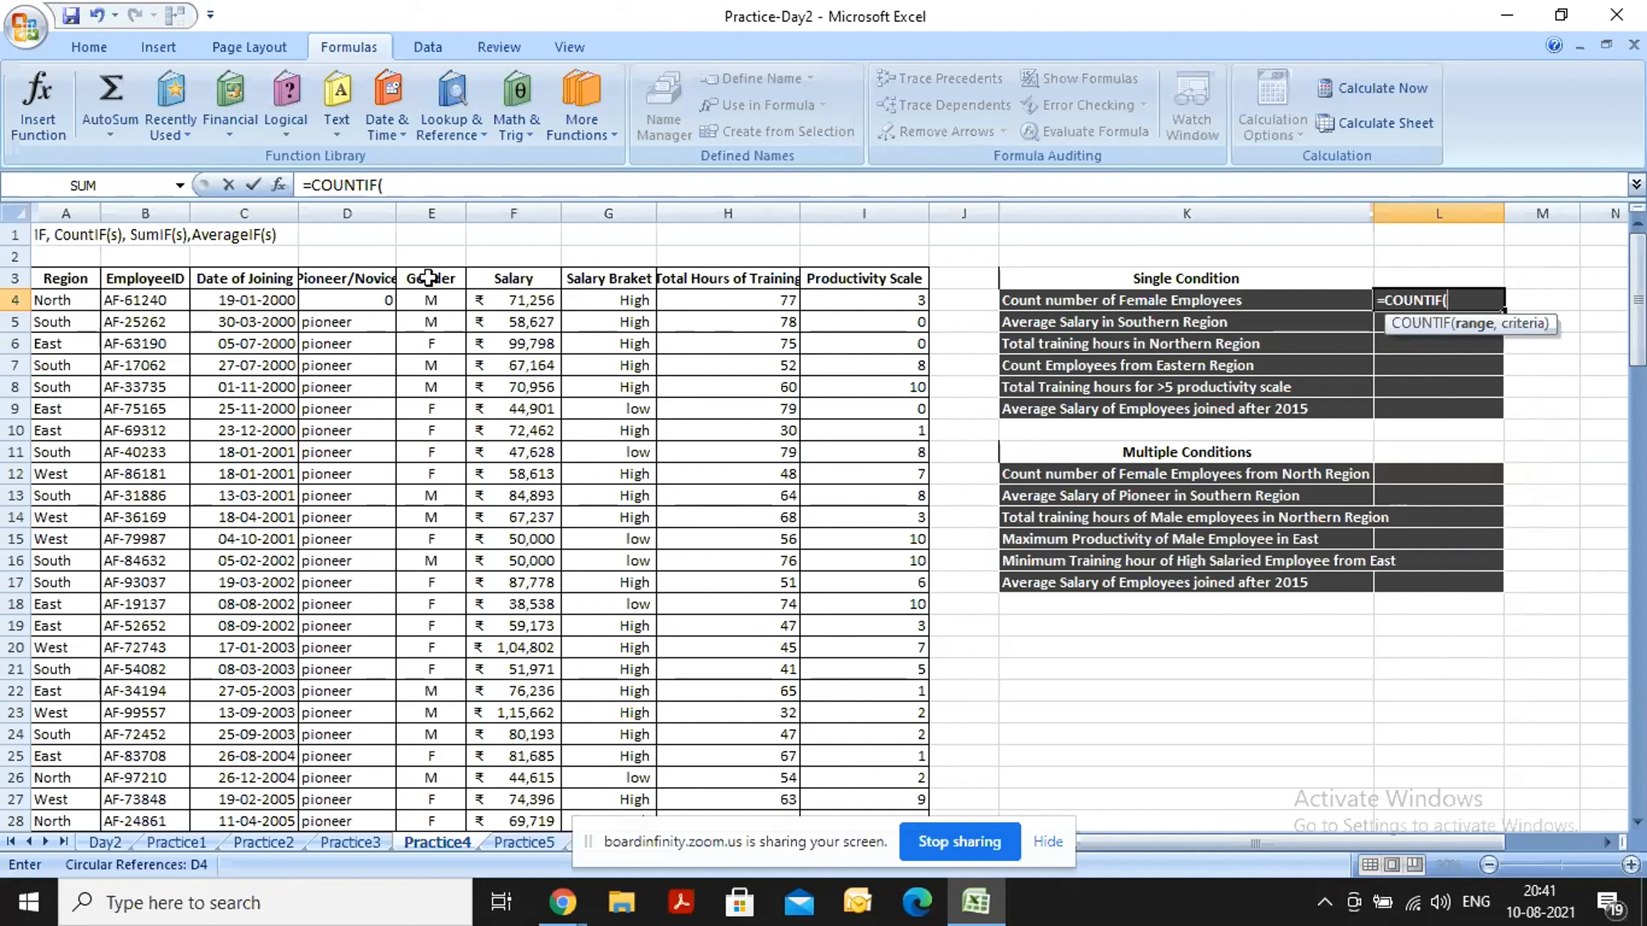
{"action": "mouse_move", "coordinate": [428, 278]}
{"action": "left_mouse_down"}
{"action": "mouse_move", "coordinate": [430, 553]}
{"action": "mouse_move", "coordinate": [431, 390]}
{"action": "mouse_move", "coordinate": [447, 375]}
{"action": "mouse_move", "coordinate": [433, 286]}
{"action": "mouse_move", "coordinate": [454, 280]}
{"action": "left_mouse_up"}
{"action": "left_click", "coordinate": [432, 212]}
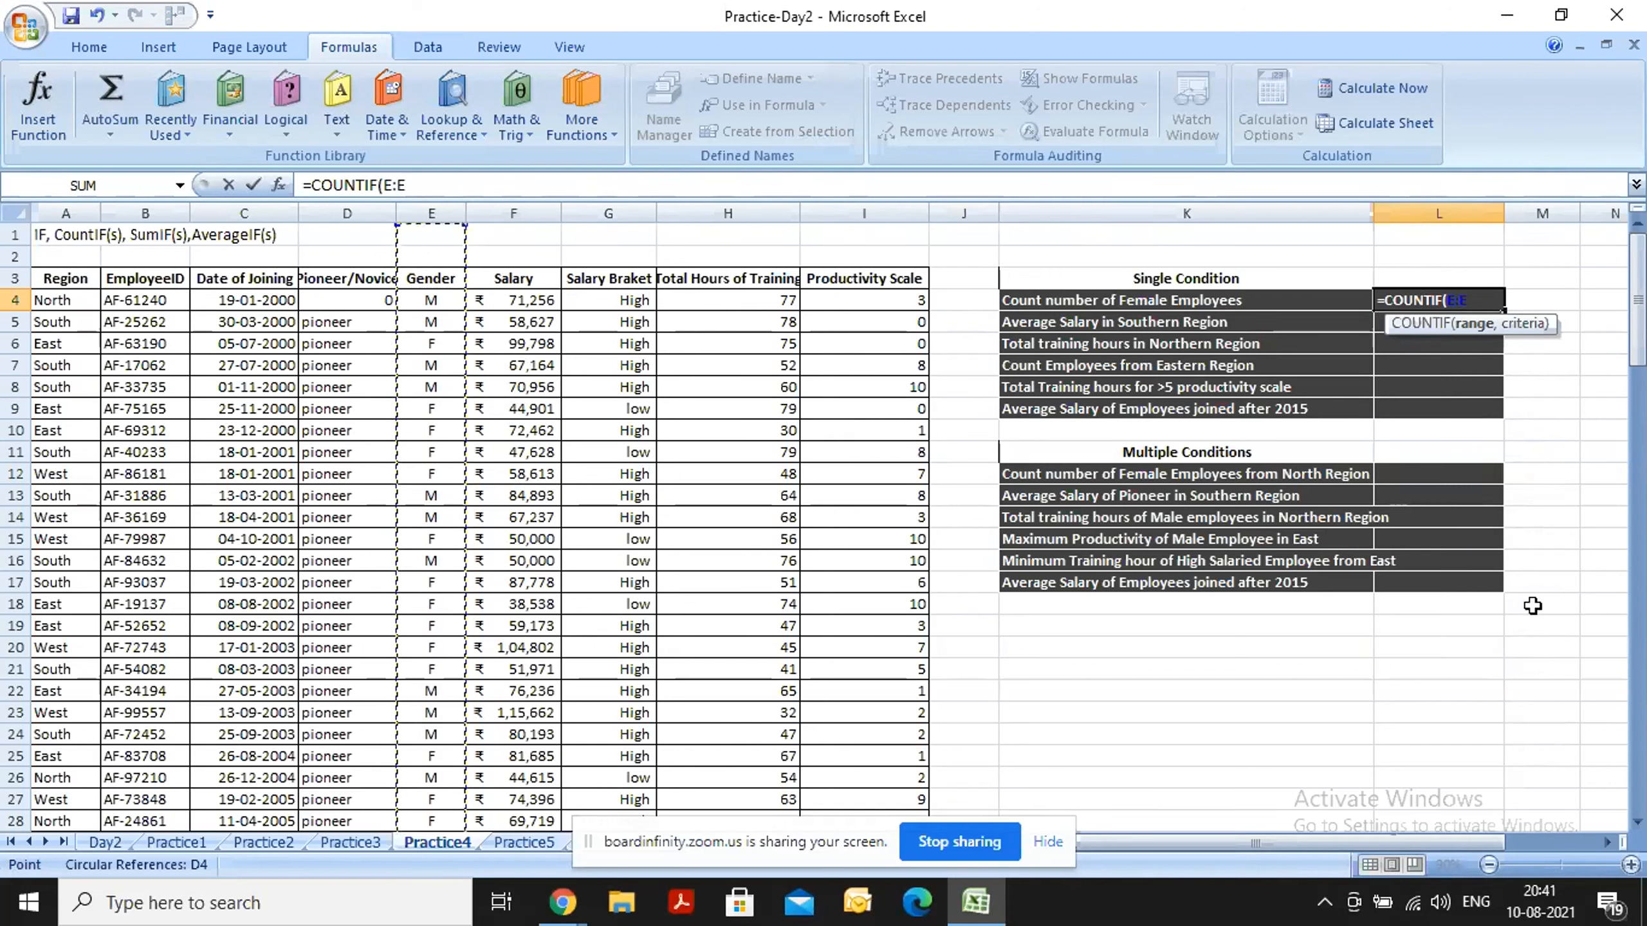
{"action": "type", "text": ","}
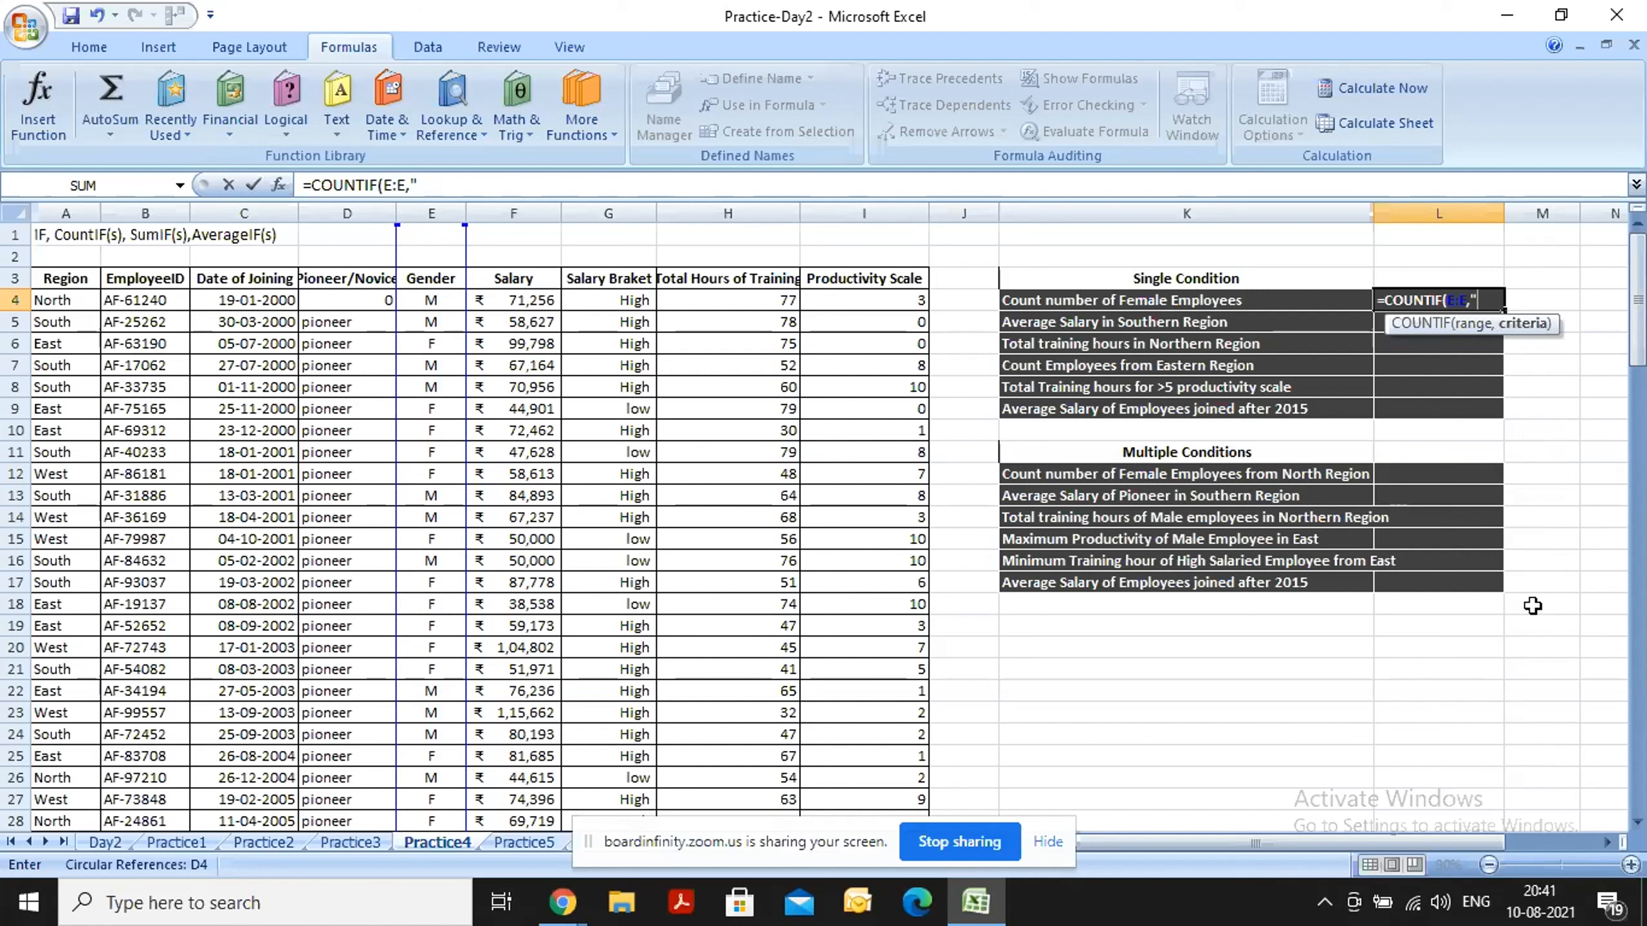
{"action": "type", "text": "\"F\")"}
{"action": "key", "text": "Return"}
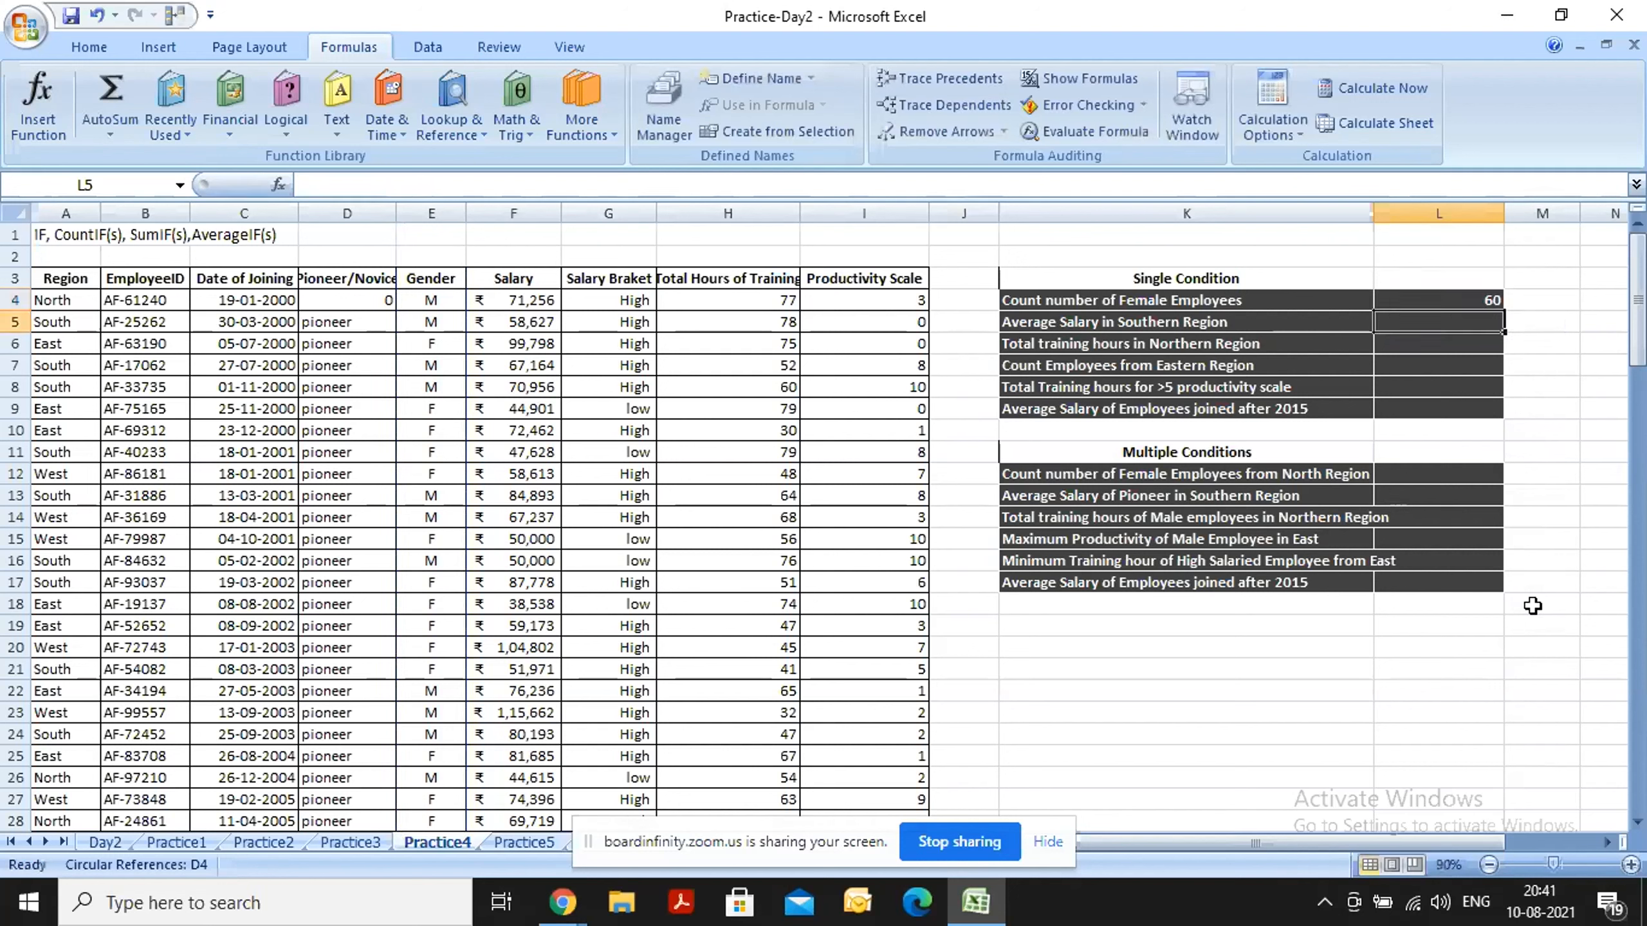
{"action": "left_click", "coordinate": [1426, 300]}
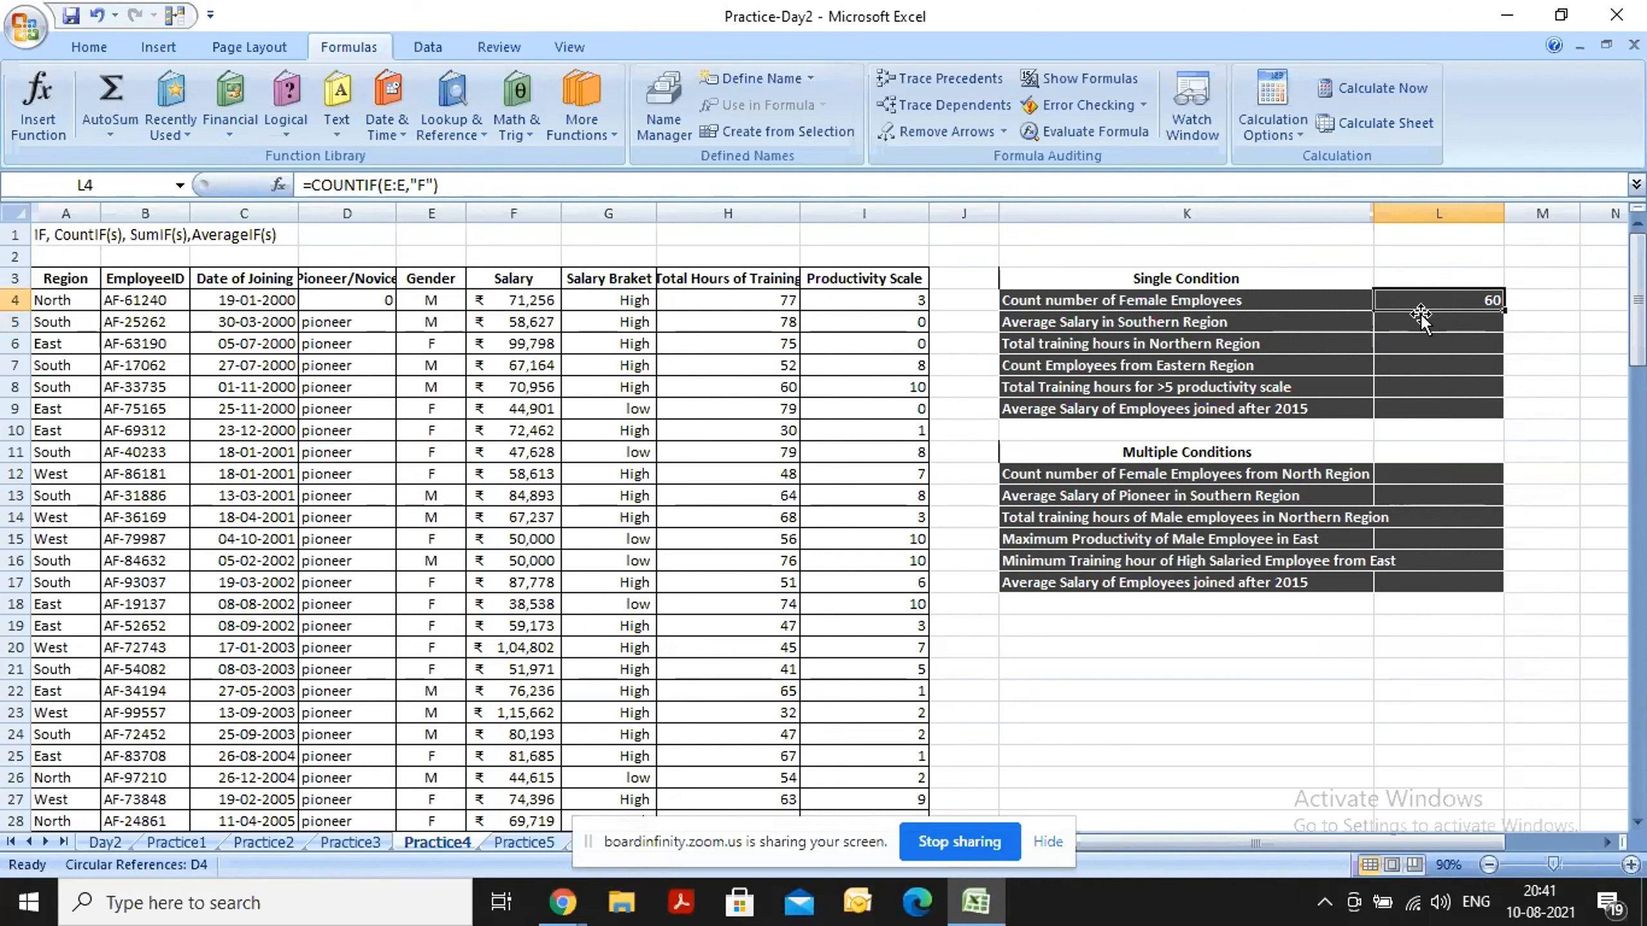
{"action": "left_click", "coordinate": [1413, 320]}
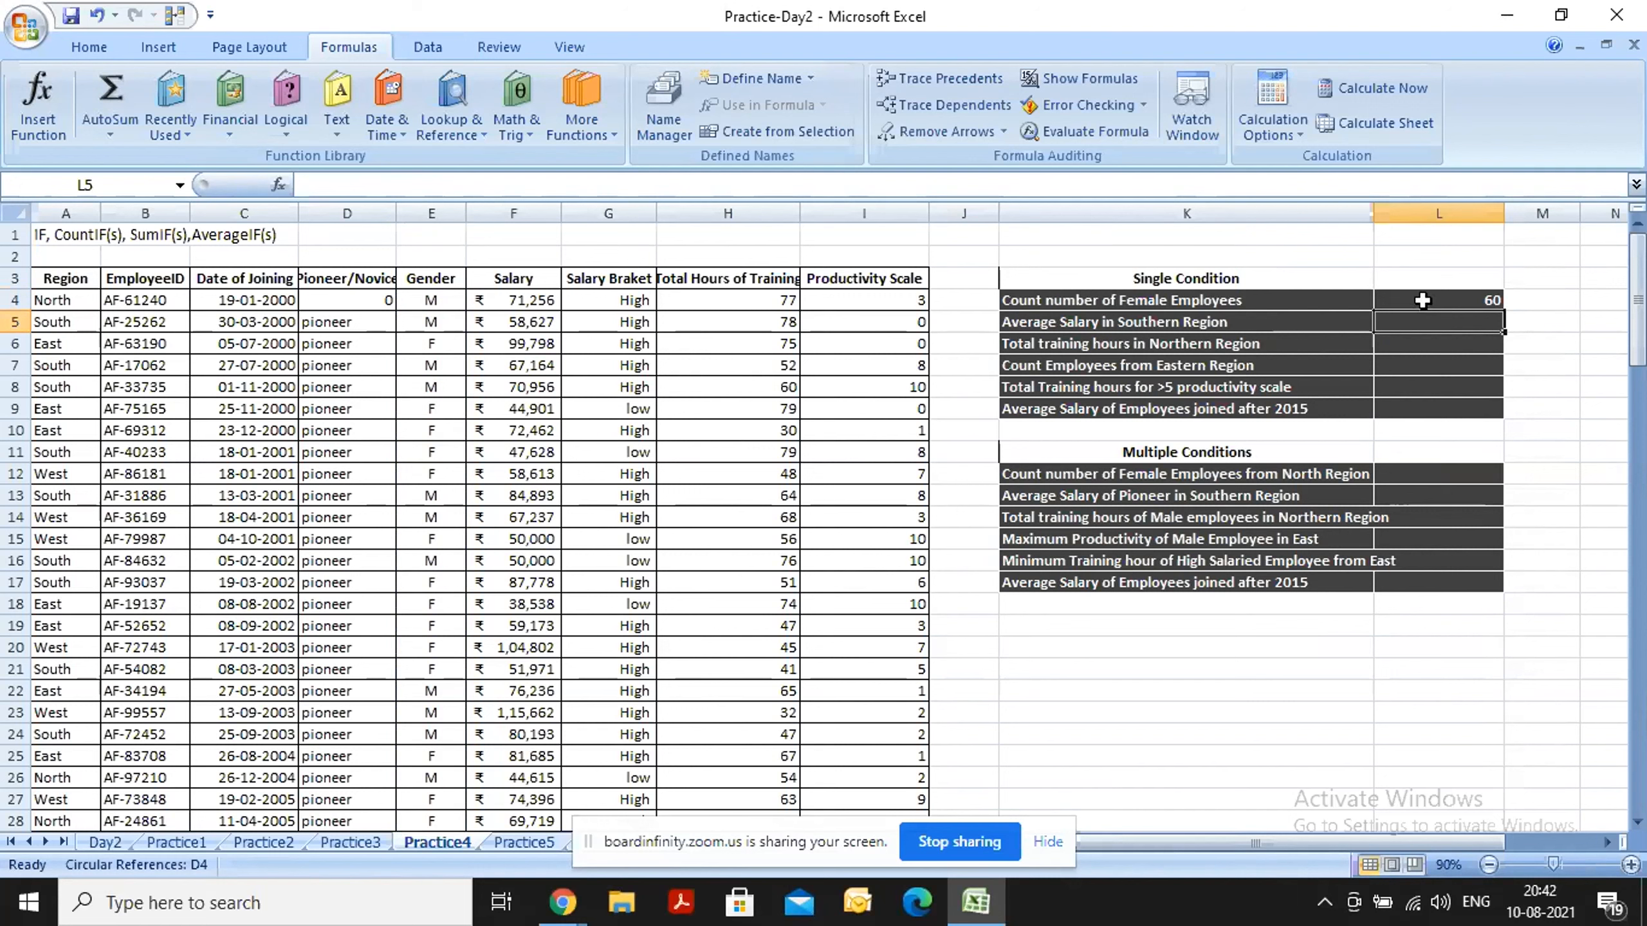
{"action": "left_click", "coordinate": [1423, 300]}
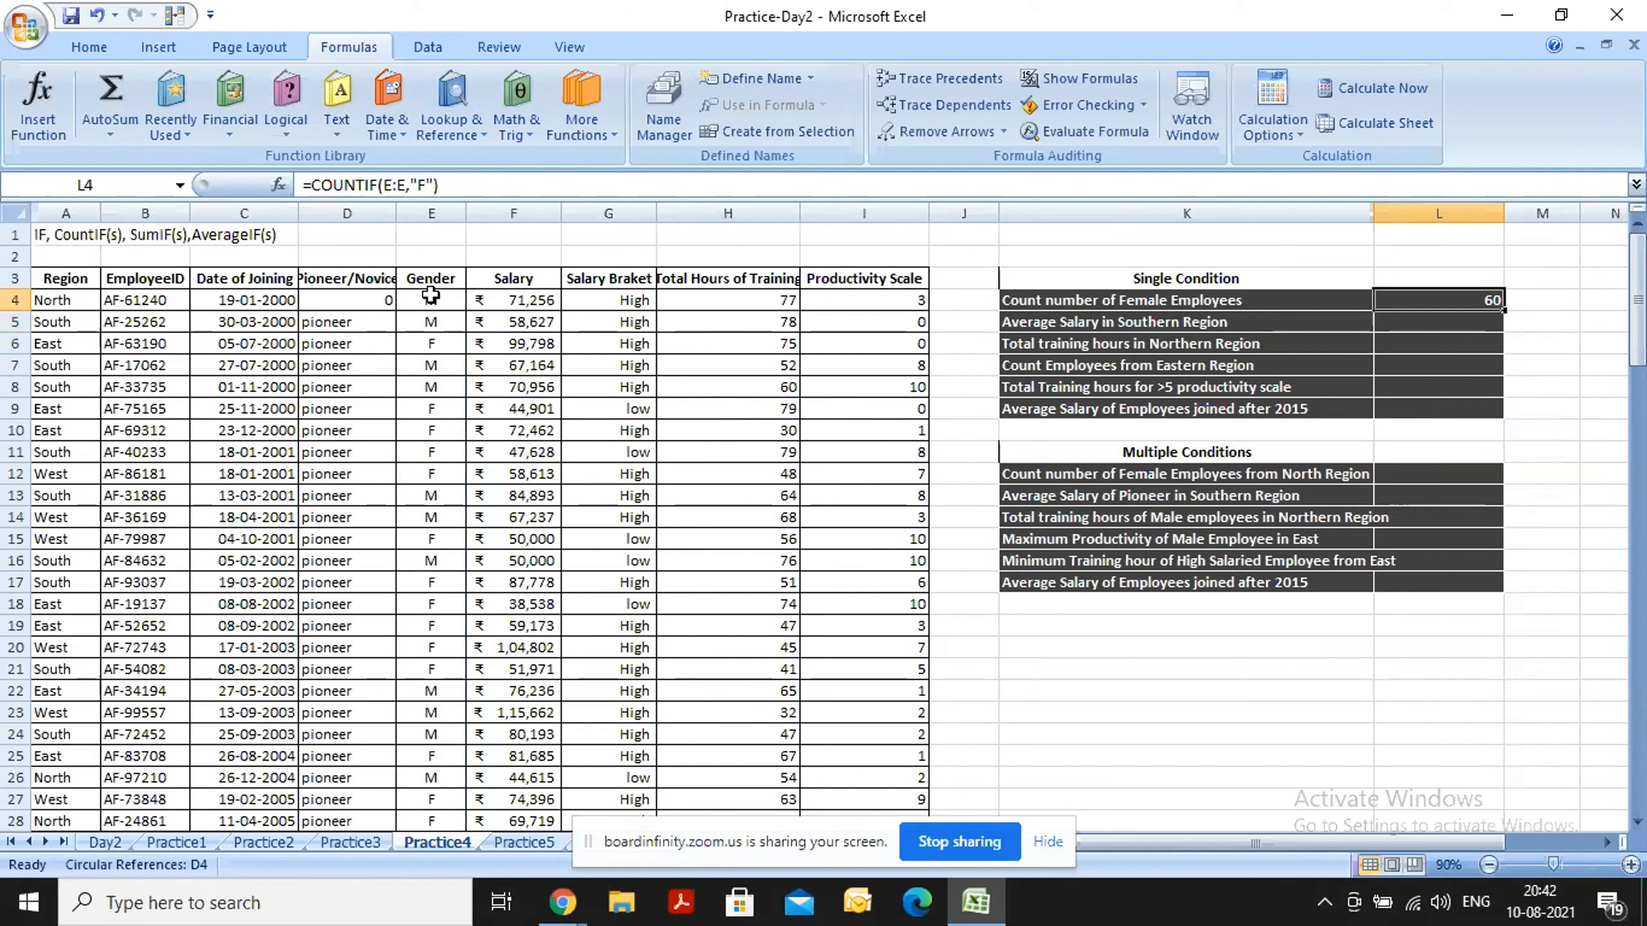
Filter the employee table to Gender F to cross-check the female count, and turn the filter off again.
{"action": "left_click", "coordinate": [427, 241]}
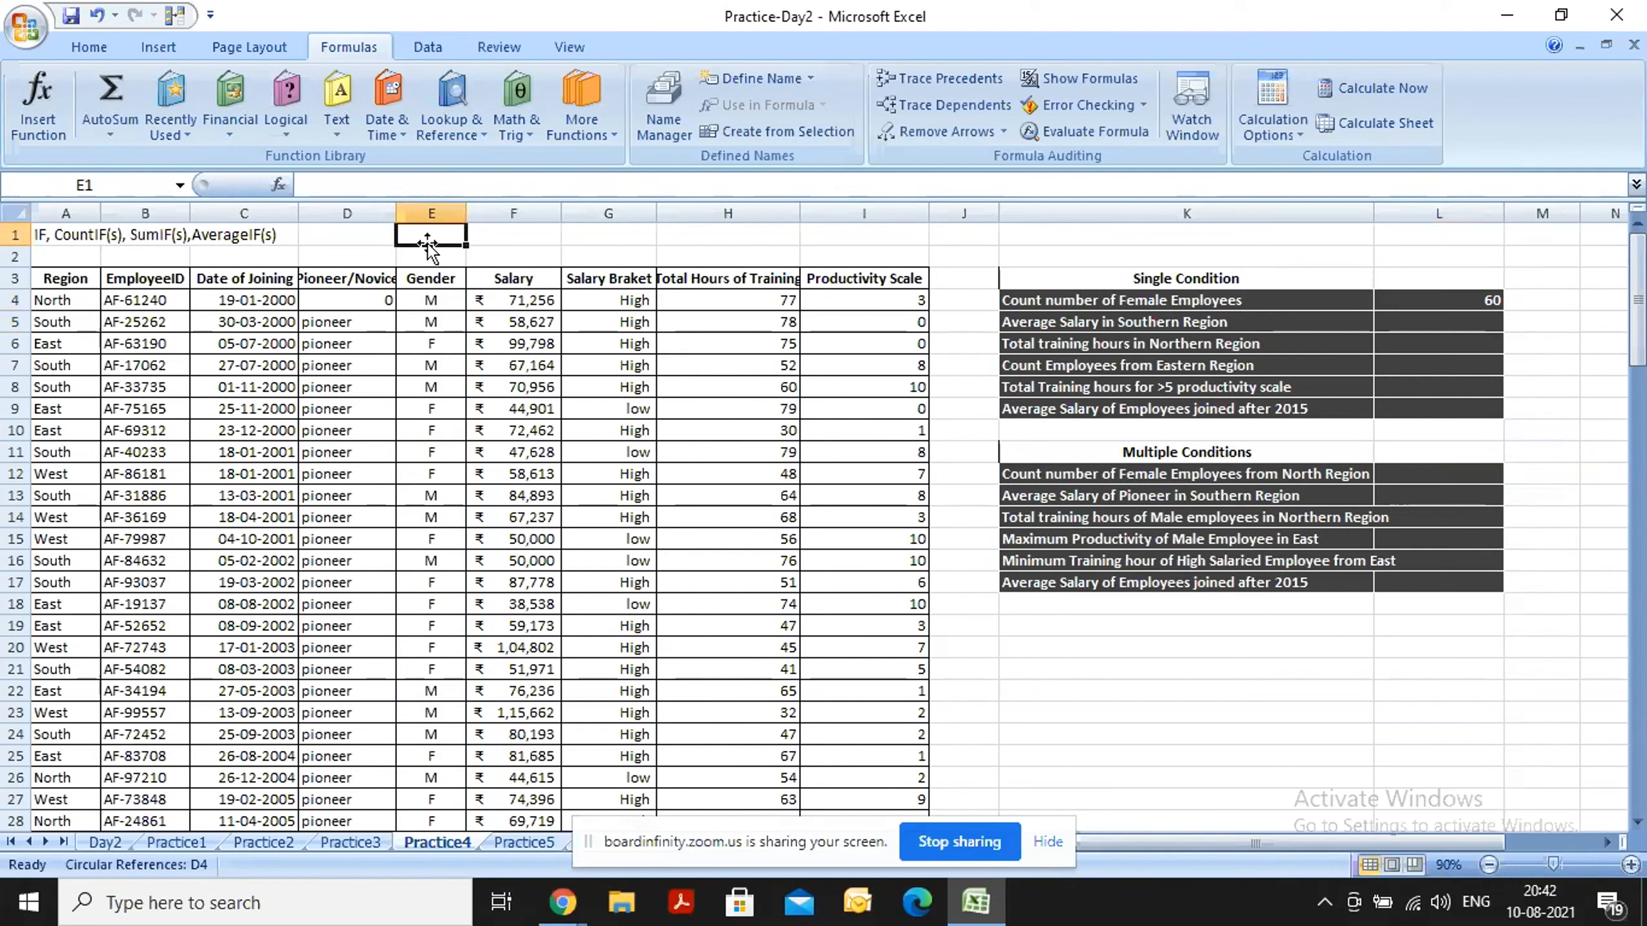
{"action": "left_click", "coordinate": [458, 384]}
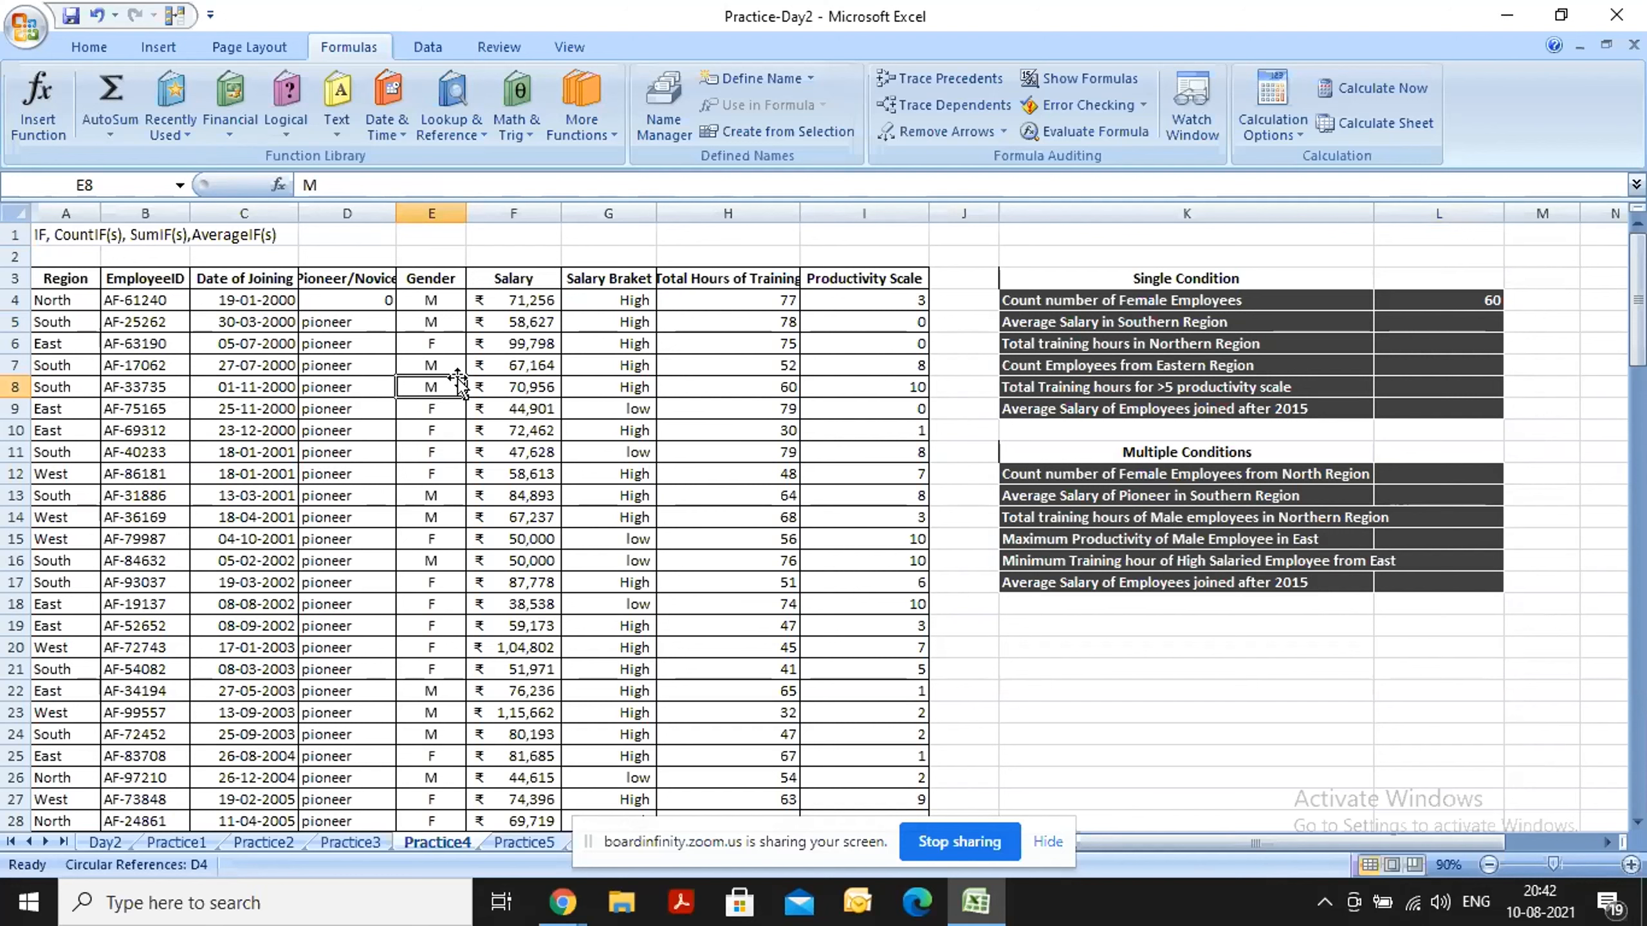
{"action": "key", "text": "alt+a"}
{"action": "key", "text": "t"}
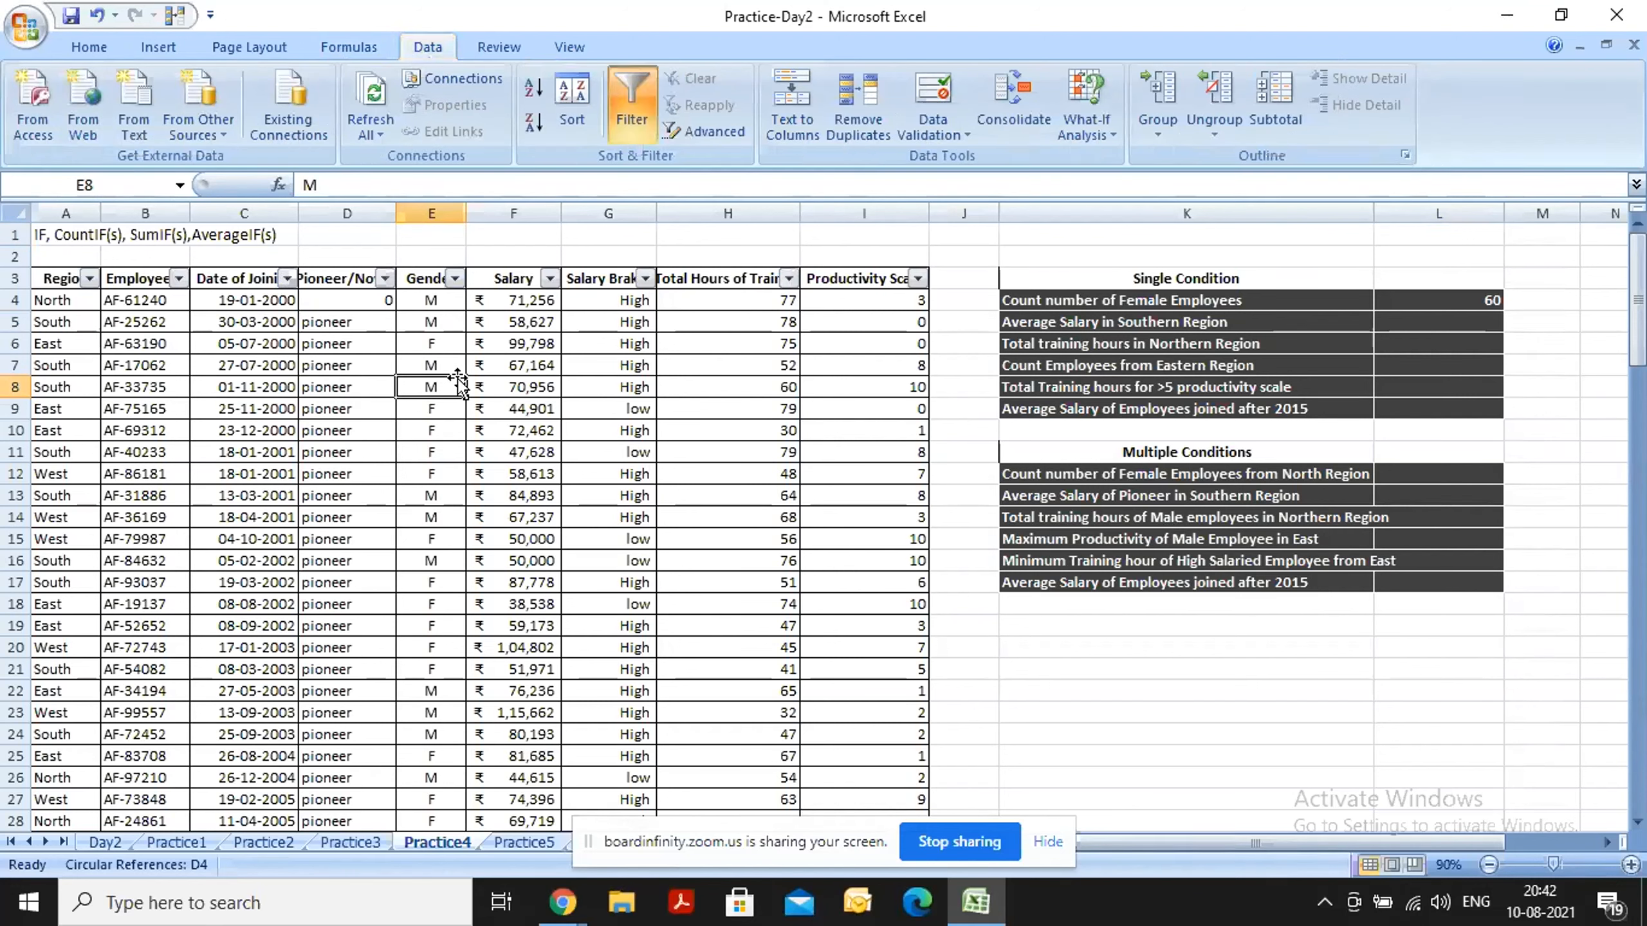
{"action": "left_click", "coordinate": [455, 279]}
{"action": "left_click", "coordinate": [271, 470]}
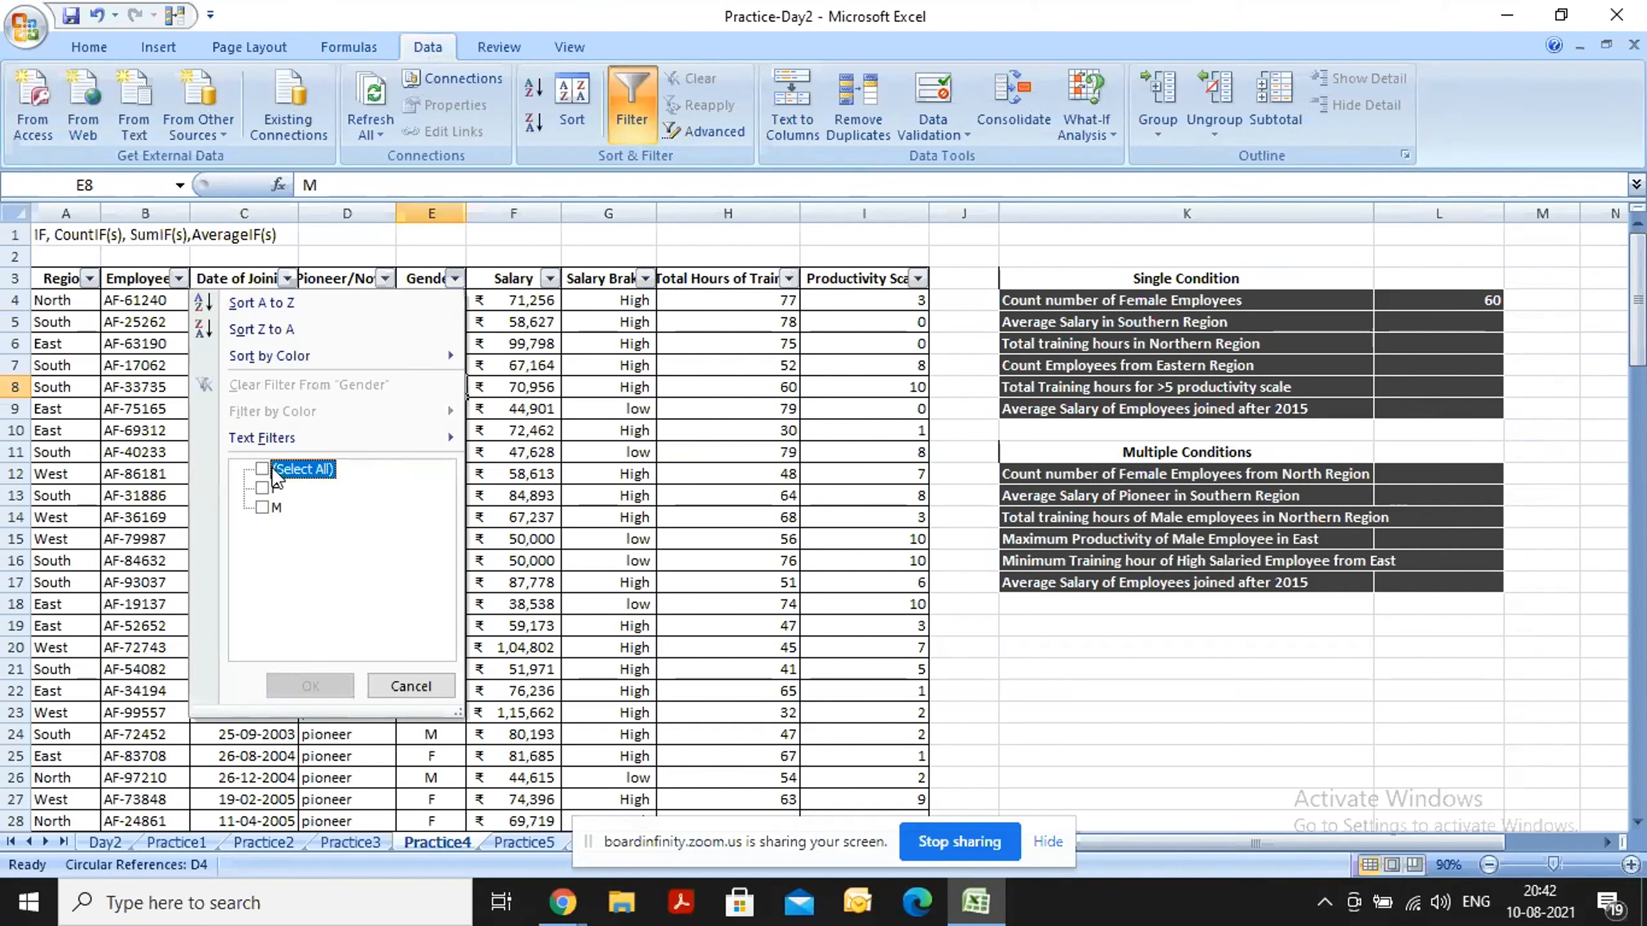
{"action": "left_click", "coordinate": [262, 487]}
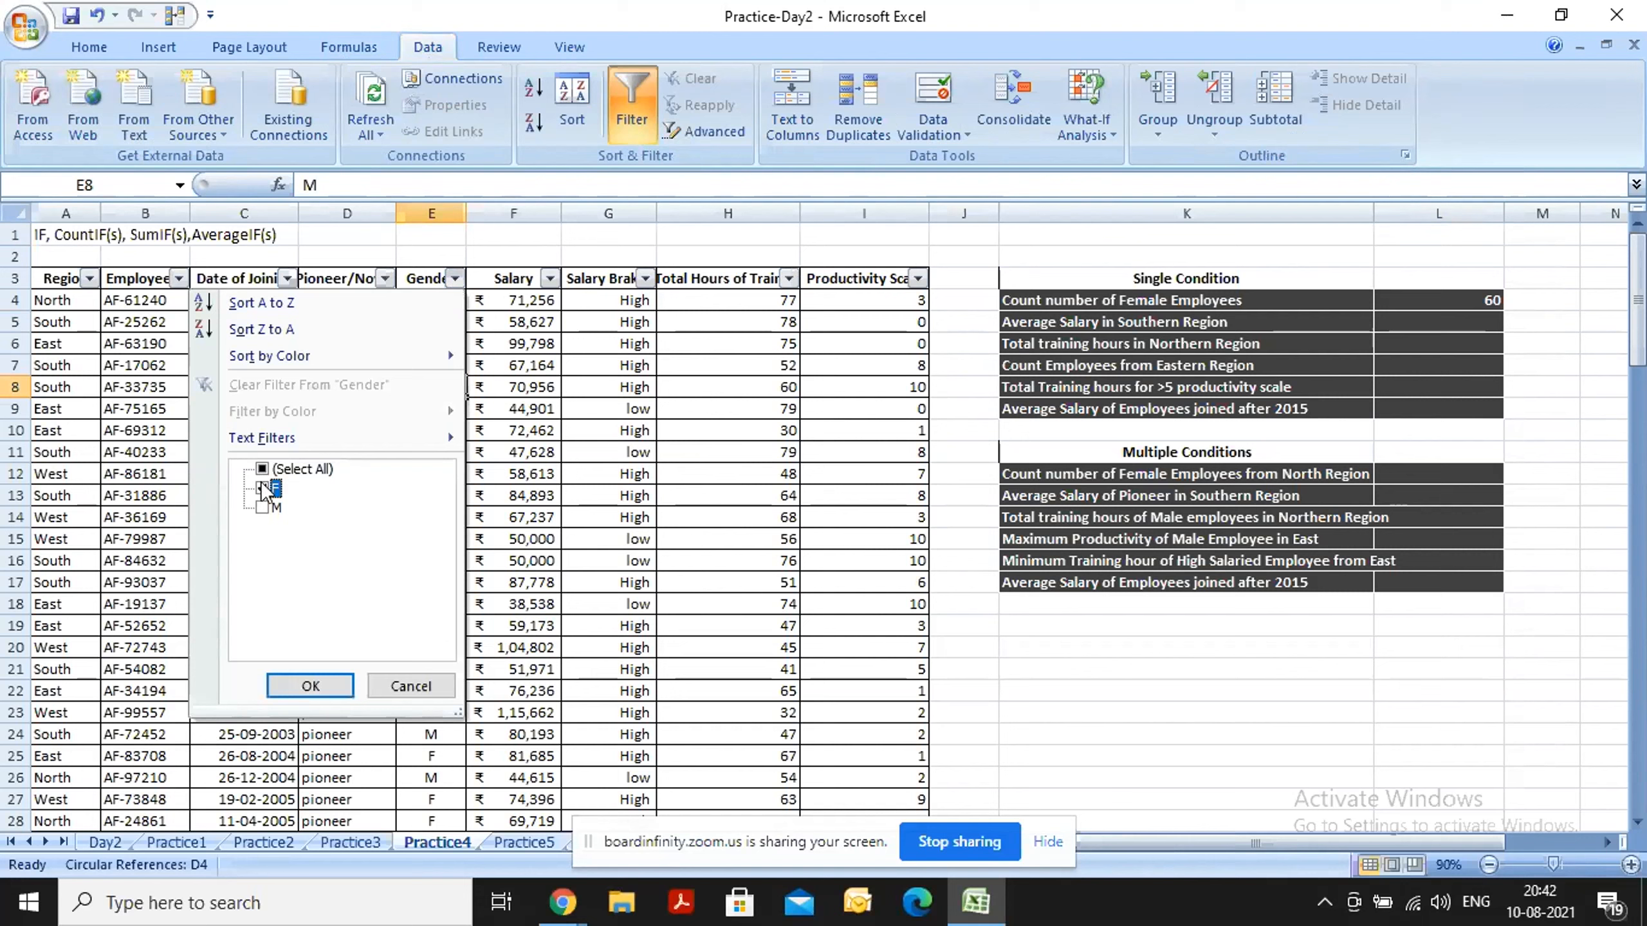
{"action": "left_click", "coordinate": [305, 687]}
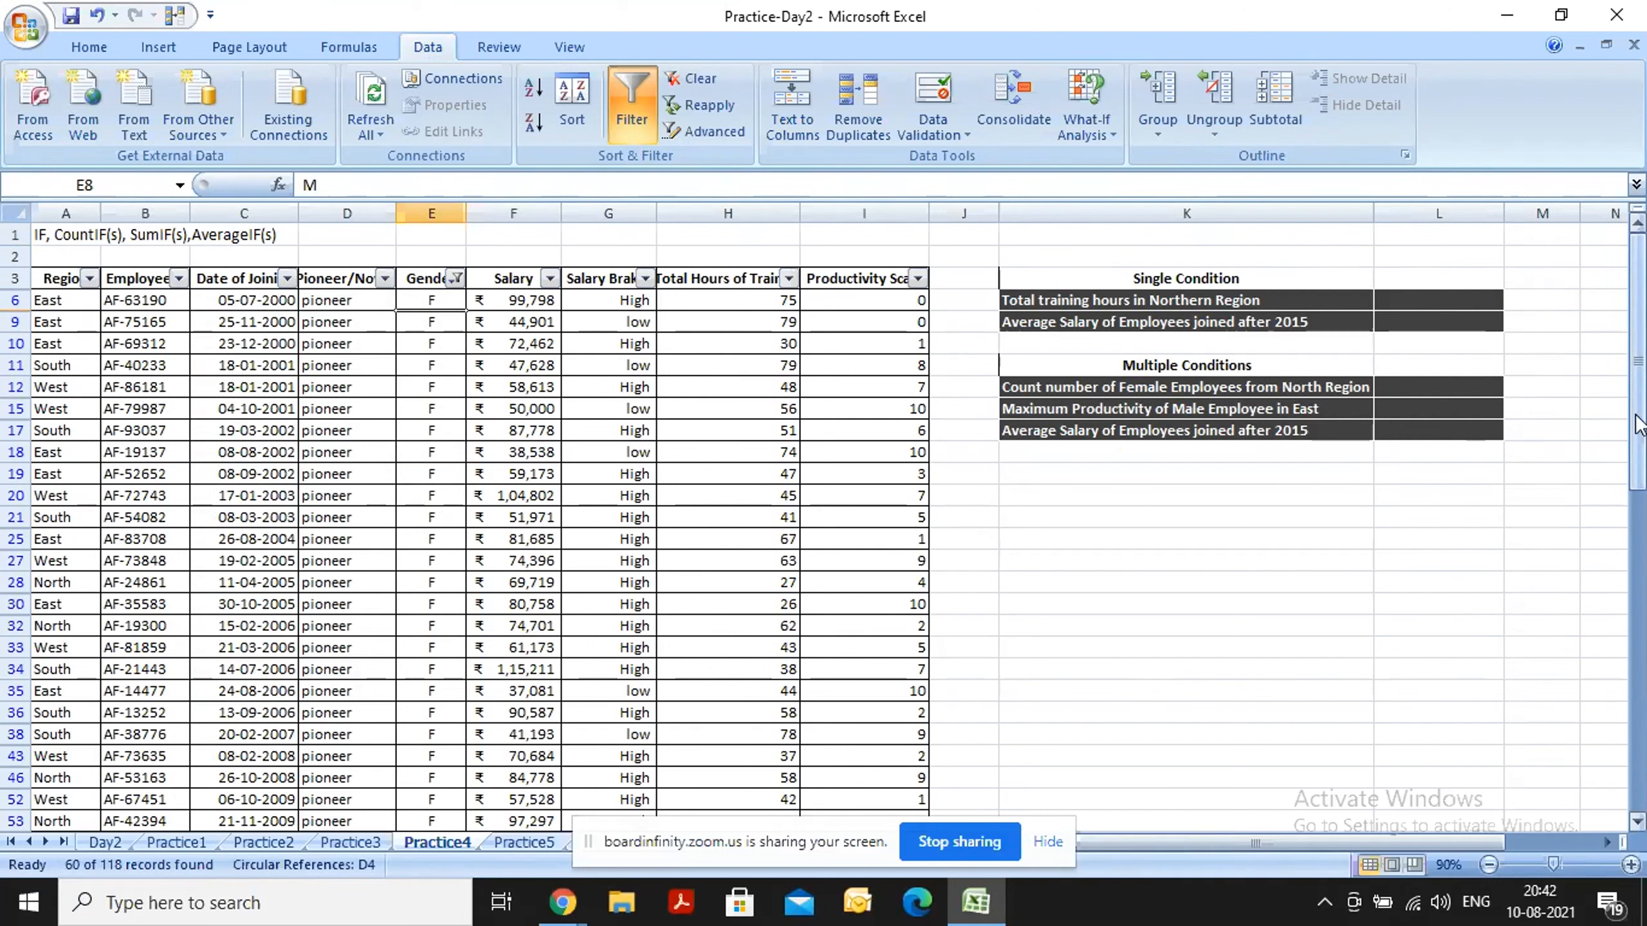
{"action": "left_click", "coordinate": [525, 421]}
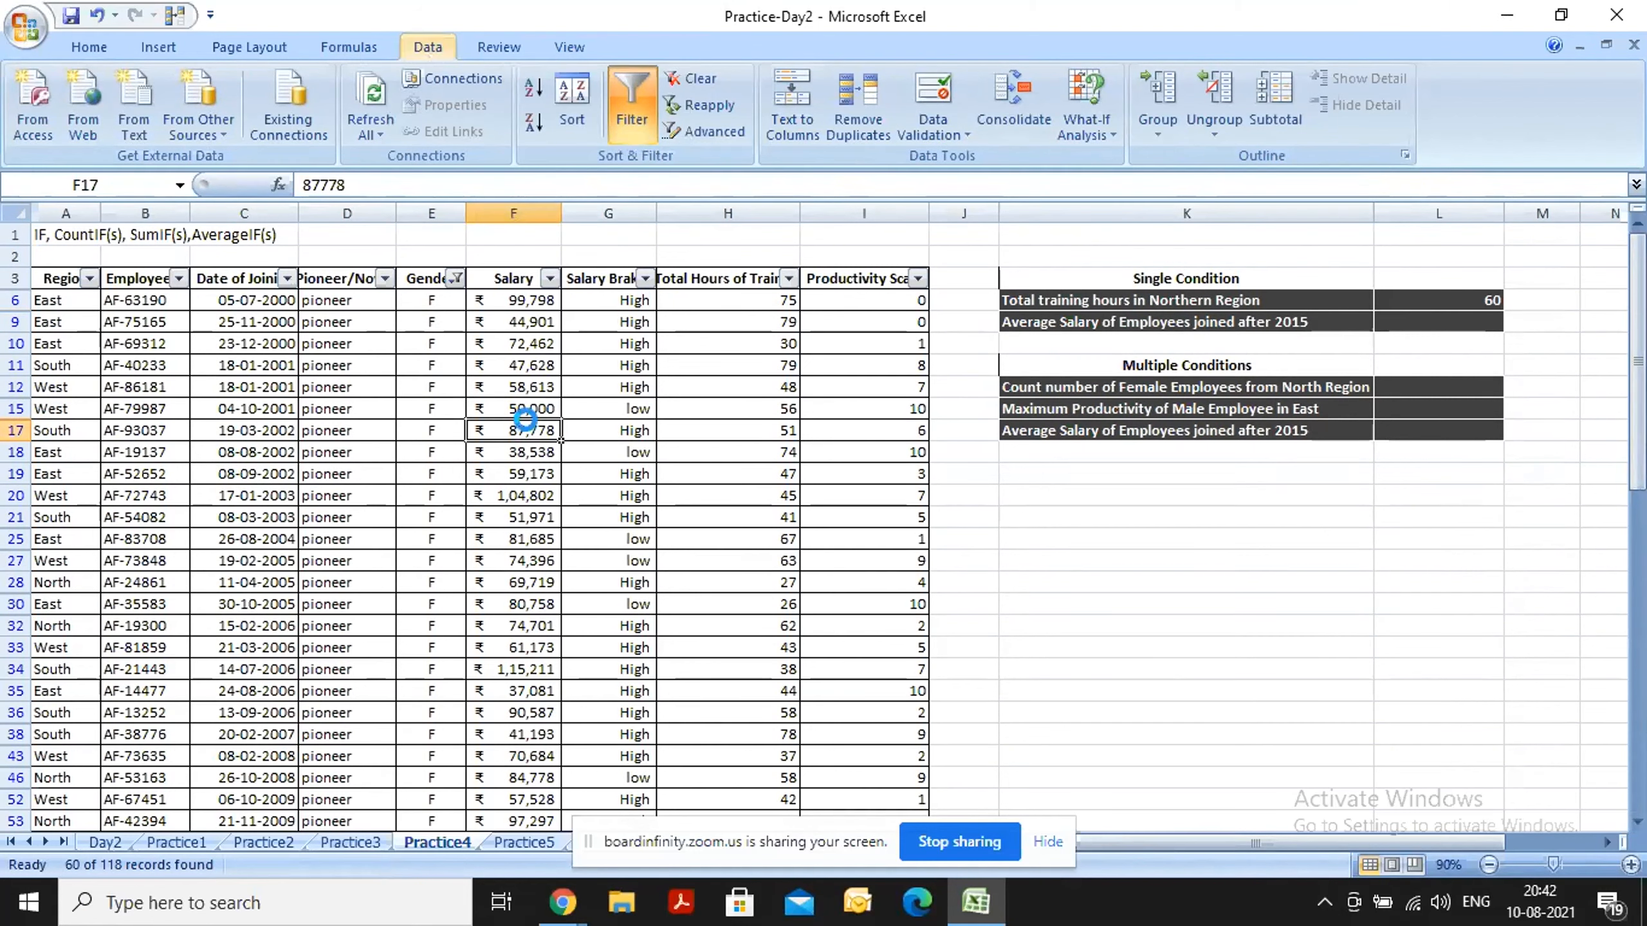
{"action": "key", "text": "ctrl+shift+l"}
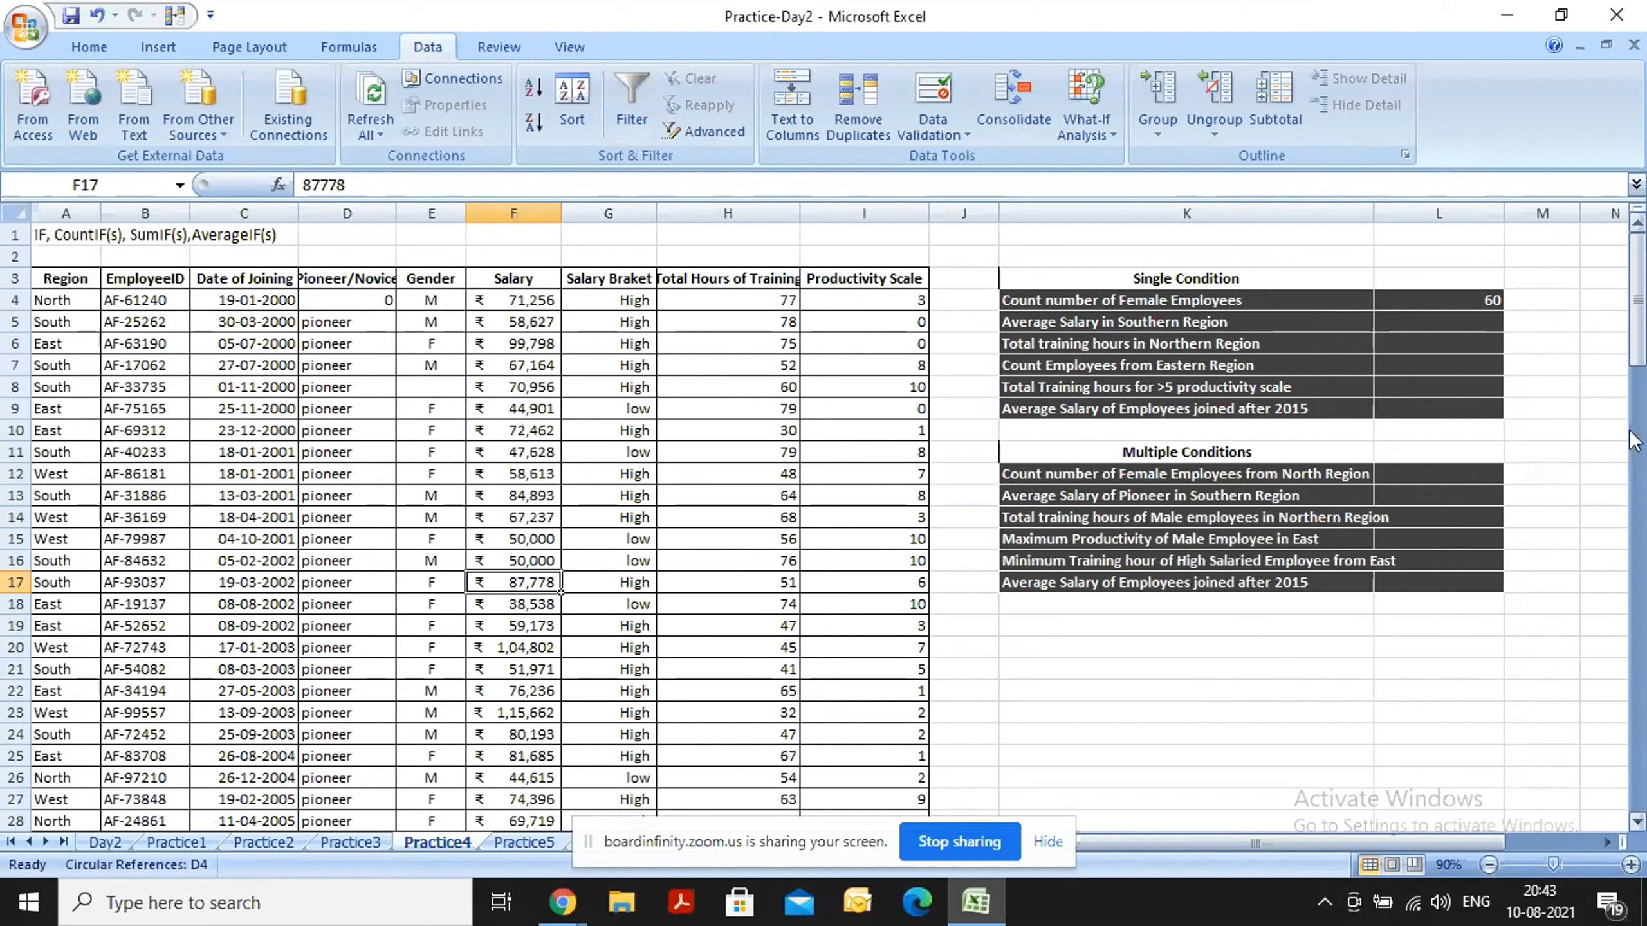
Enter =AVERAGEIF(A:A,"South",F:F) in cell L5 to average the salaries in the Southern Region.
{"action": "left_click", "coordinate": [1458, 329]}
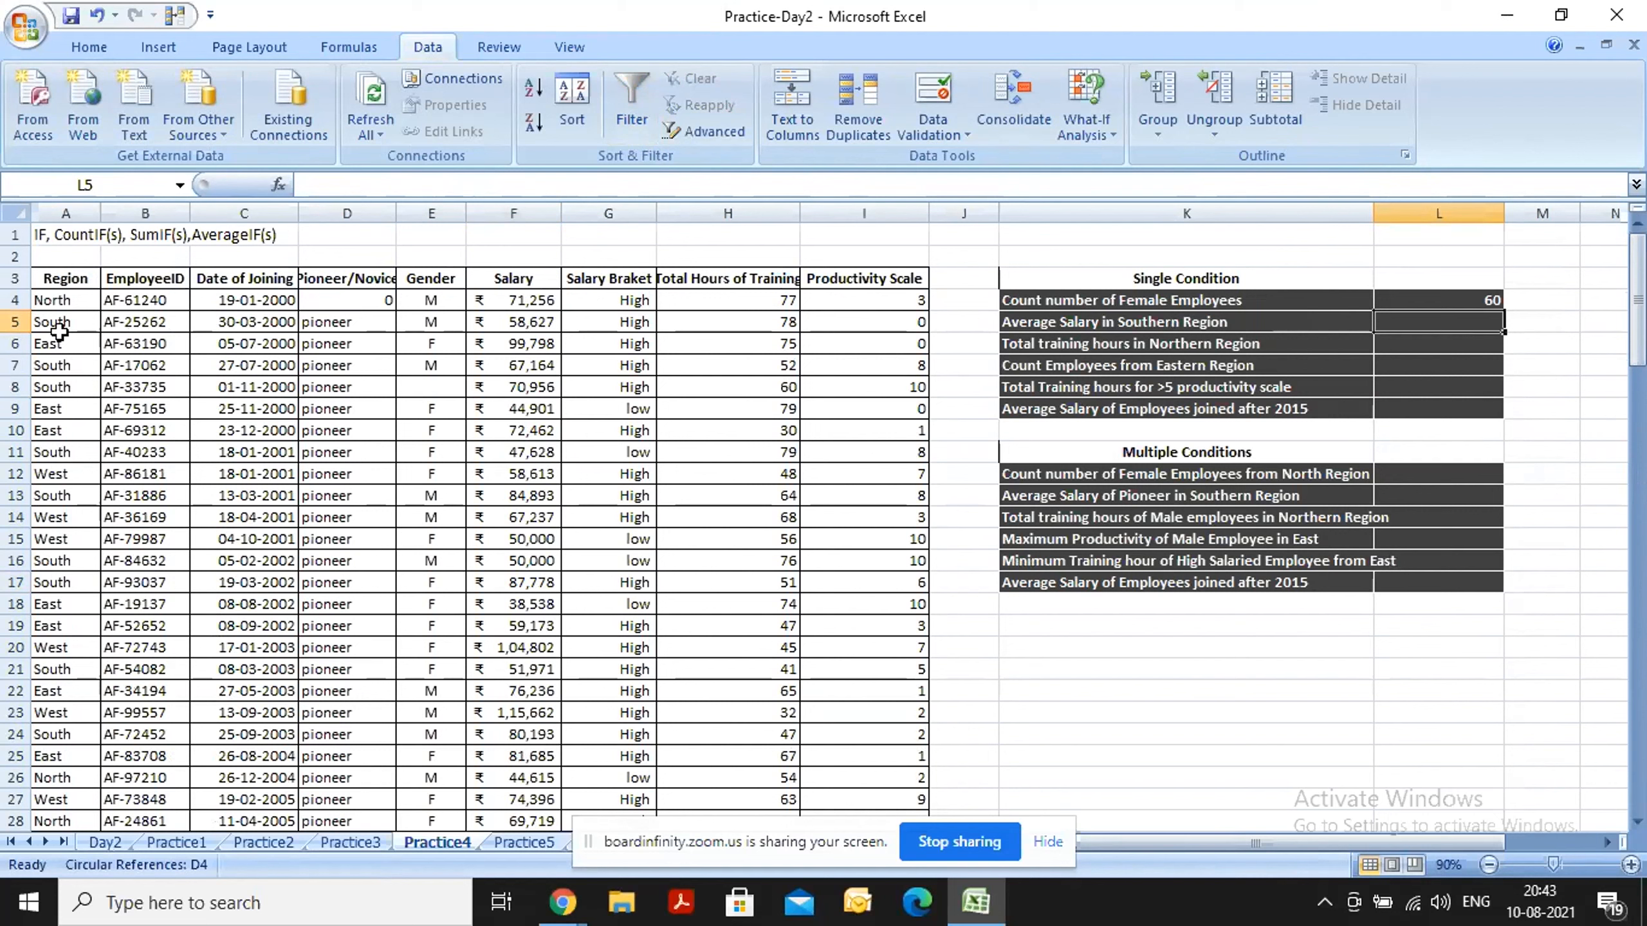
{"action": "type", "text": "=aver"}
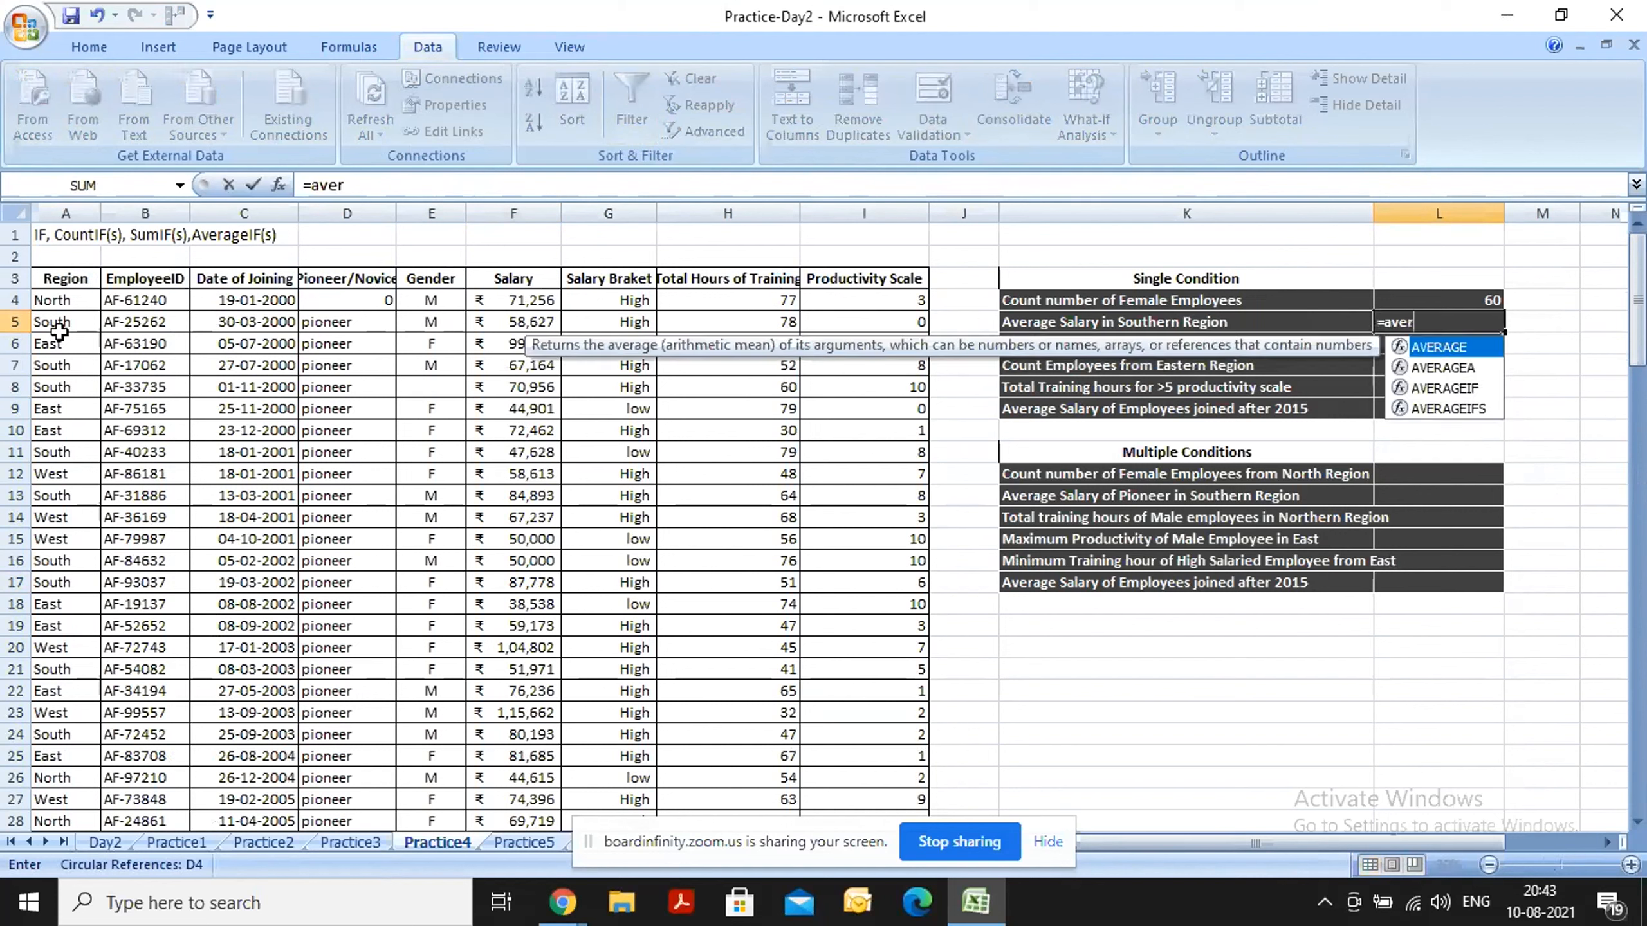
{"action": "key", "text": "Down"}
{"action": "key", "text": "Down"}
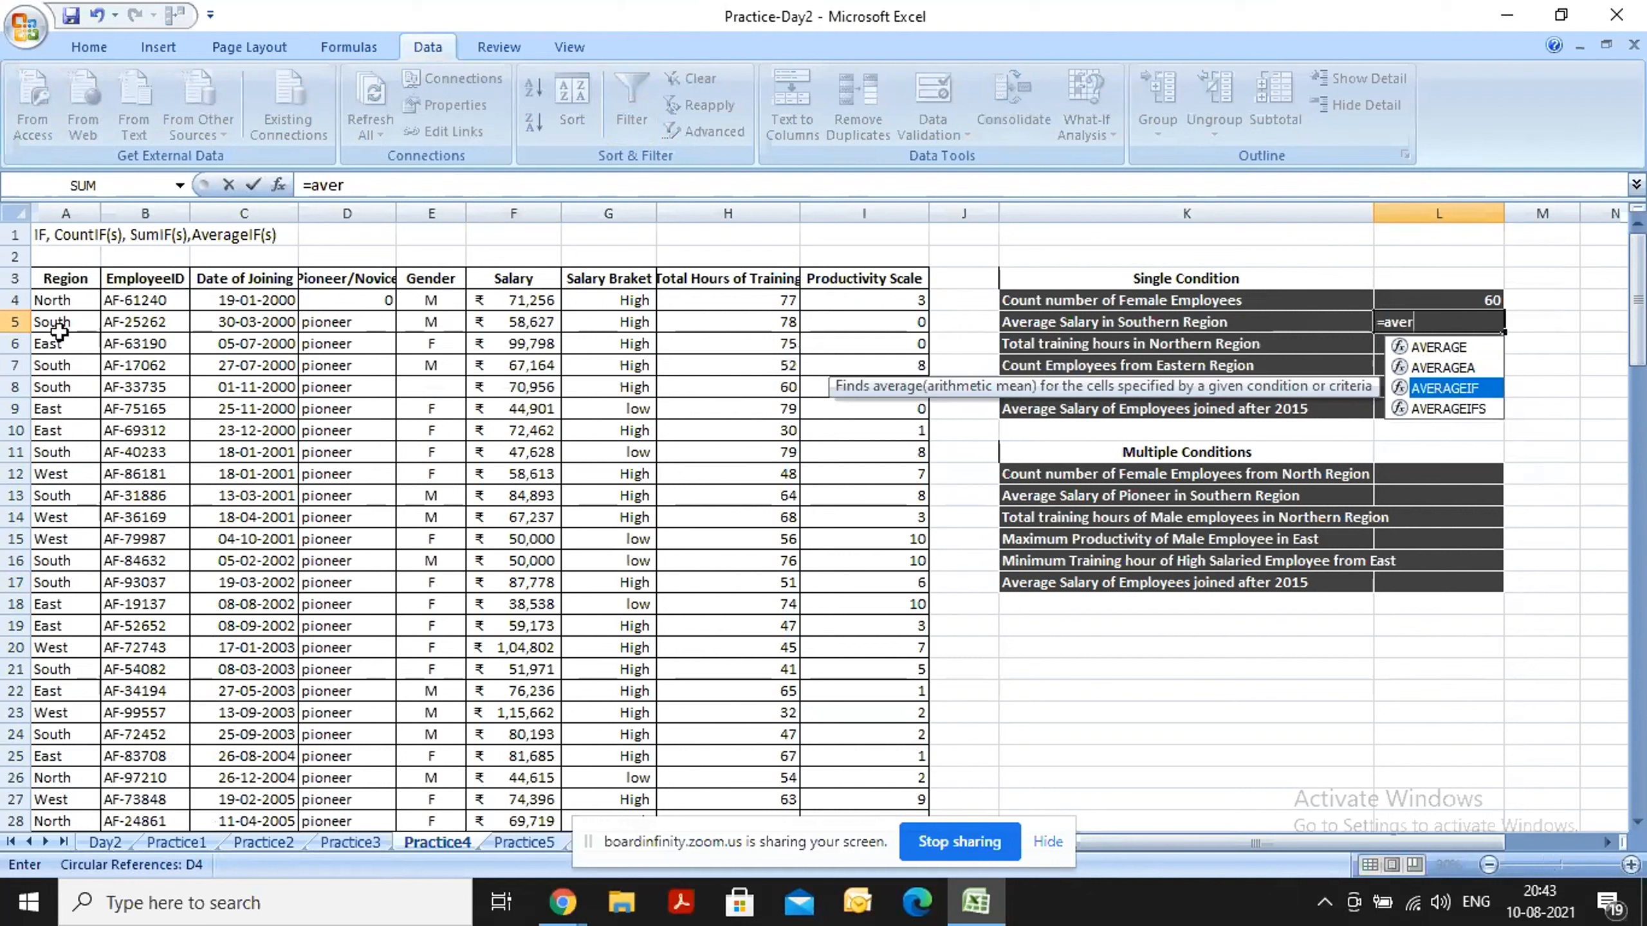
{"action": "key", "text": "Tab"}
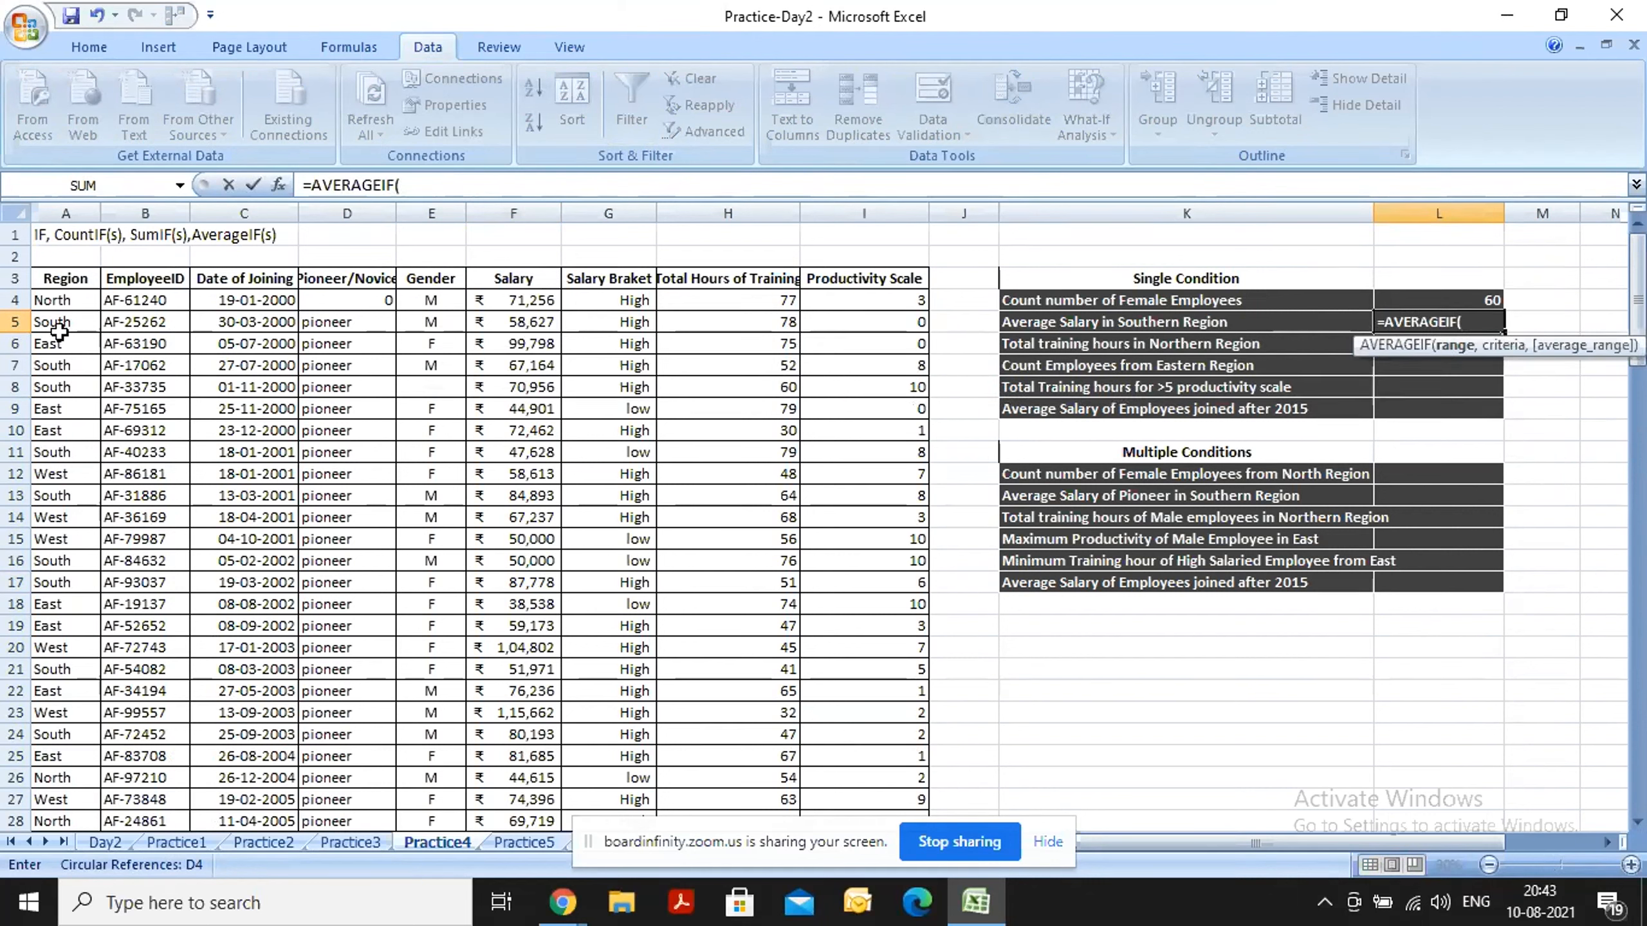
{"action": "left_click", "coordinate": [54, 207]}
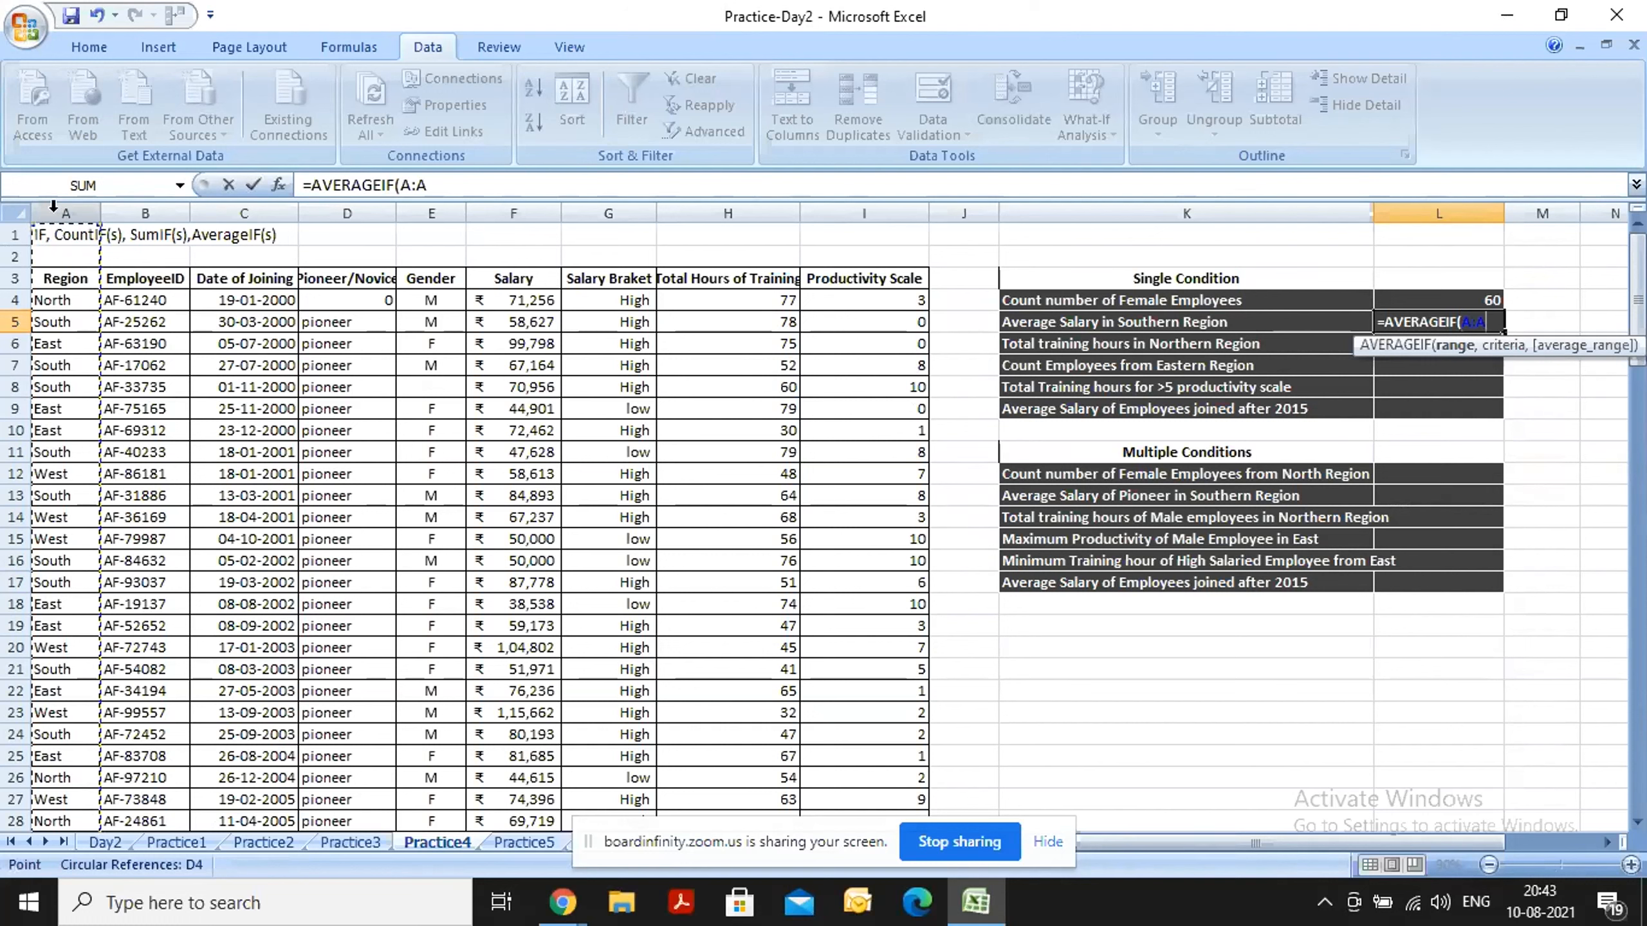
{"action": "type", "text": ","}
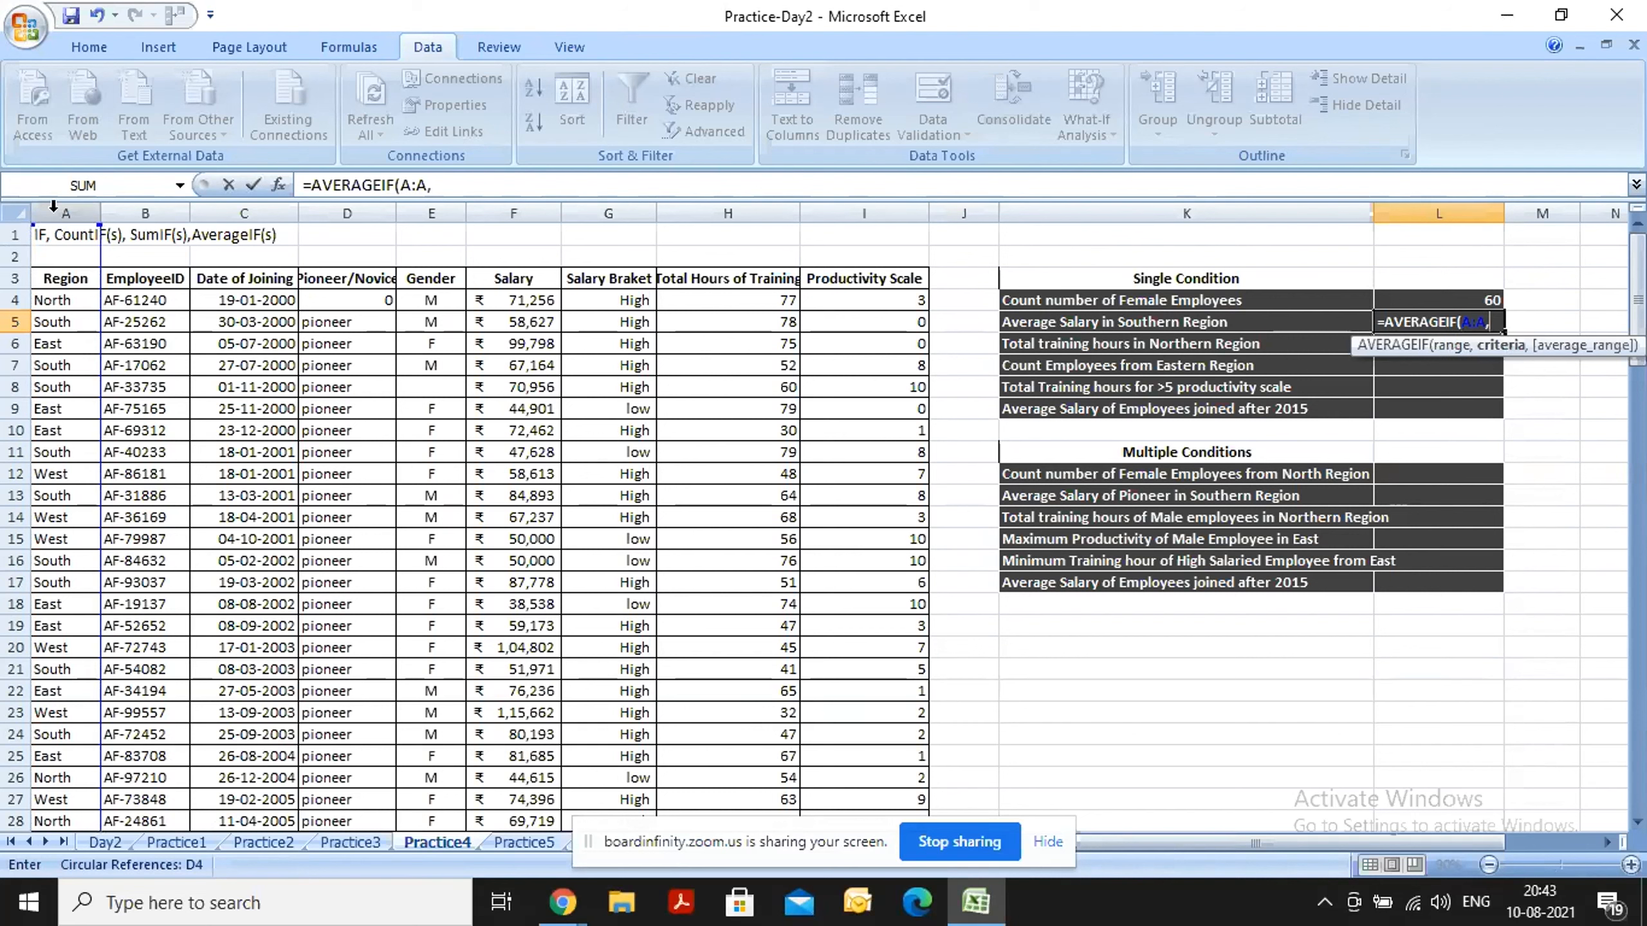
{"action": "type", "text": "\"So"}
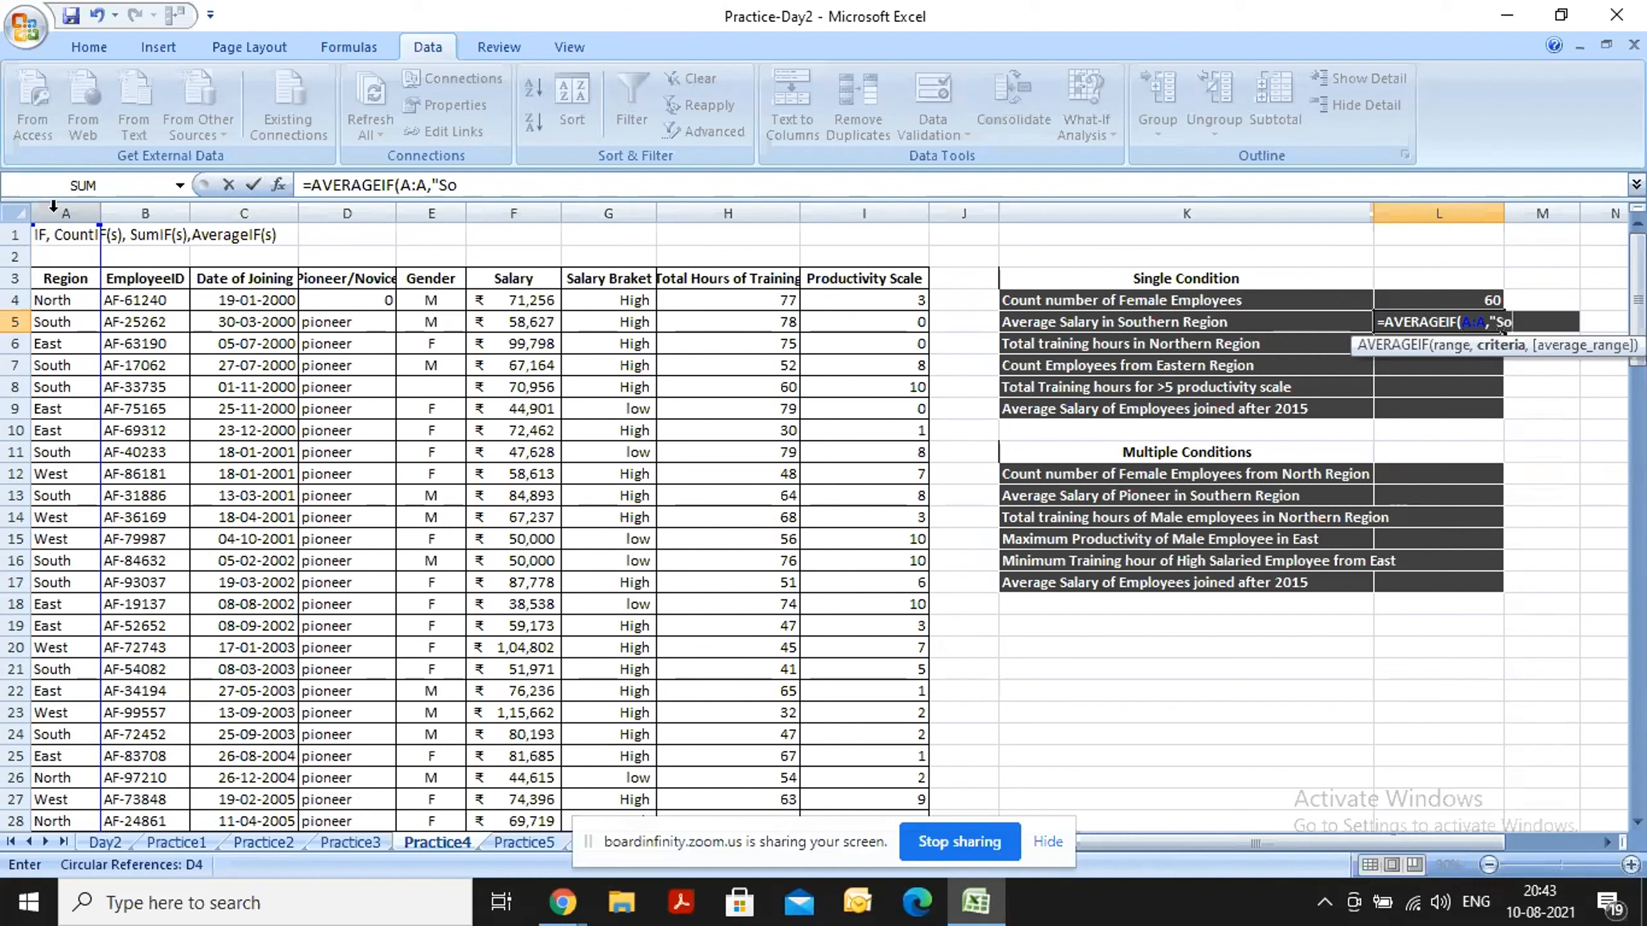
{"action": "type", "text": "uth\","}
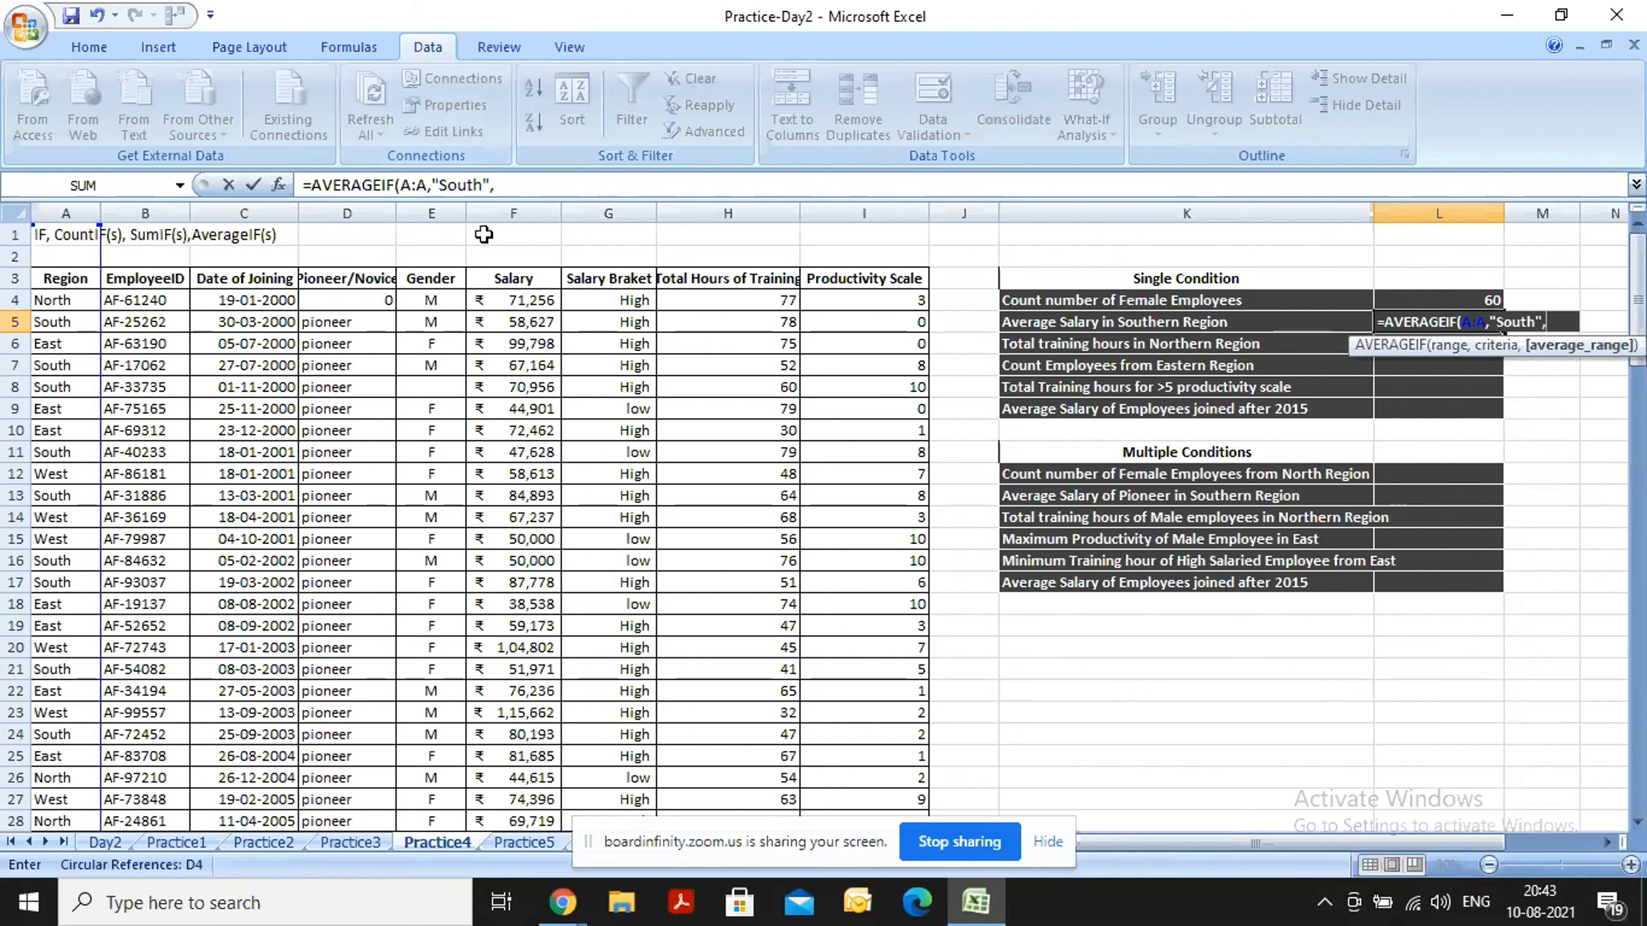
{"action": "left_click", "coordinate": [503, 204]}
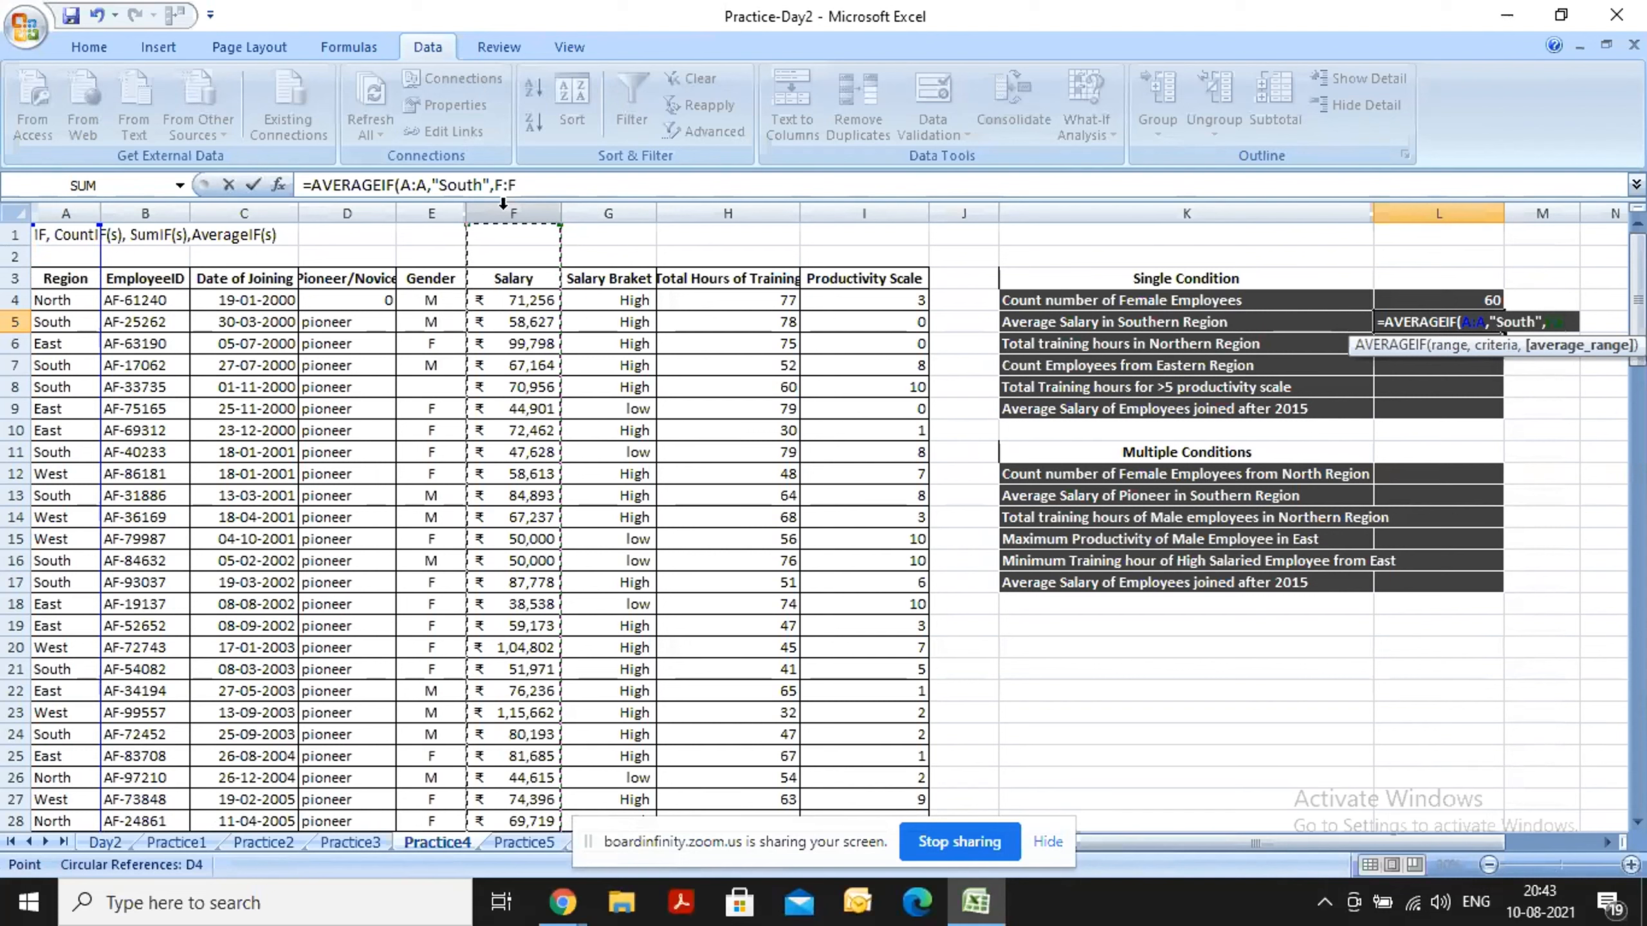
{"action": "type", "text": ")"}
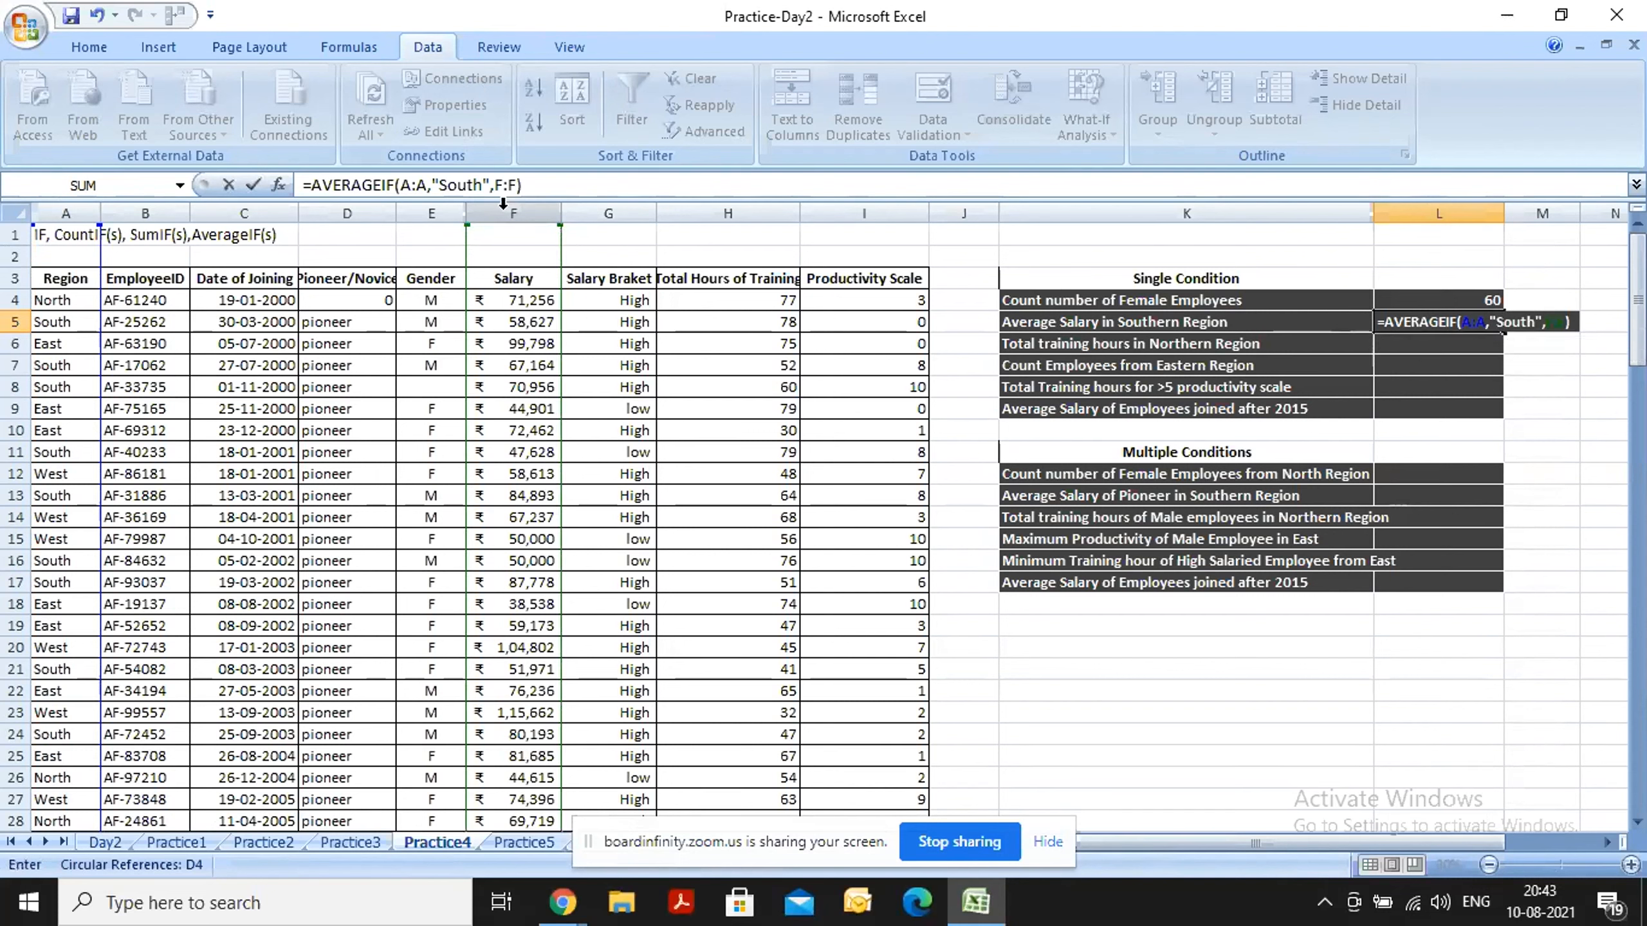
{"action": "key", "text": "Return"}
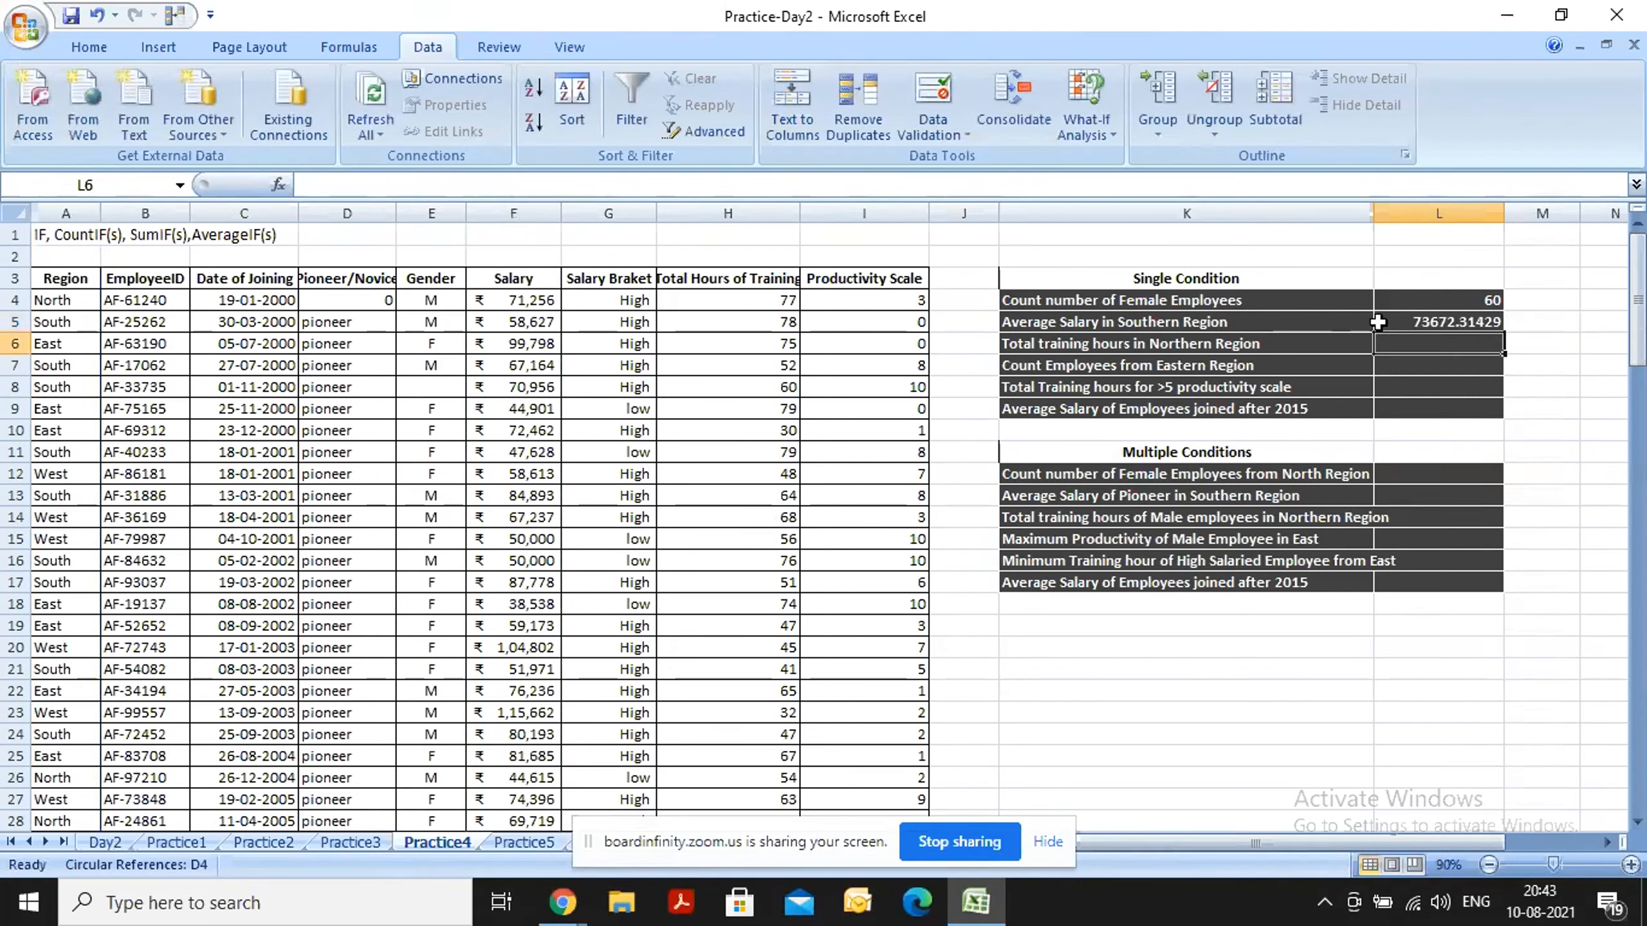
Format the average salary in cell L5 as Currency and reselect the cell to review its formula.
{"action": "left_click", "coordinate": [1401, 323]}
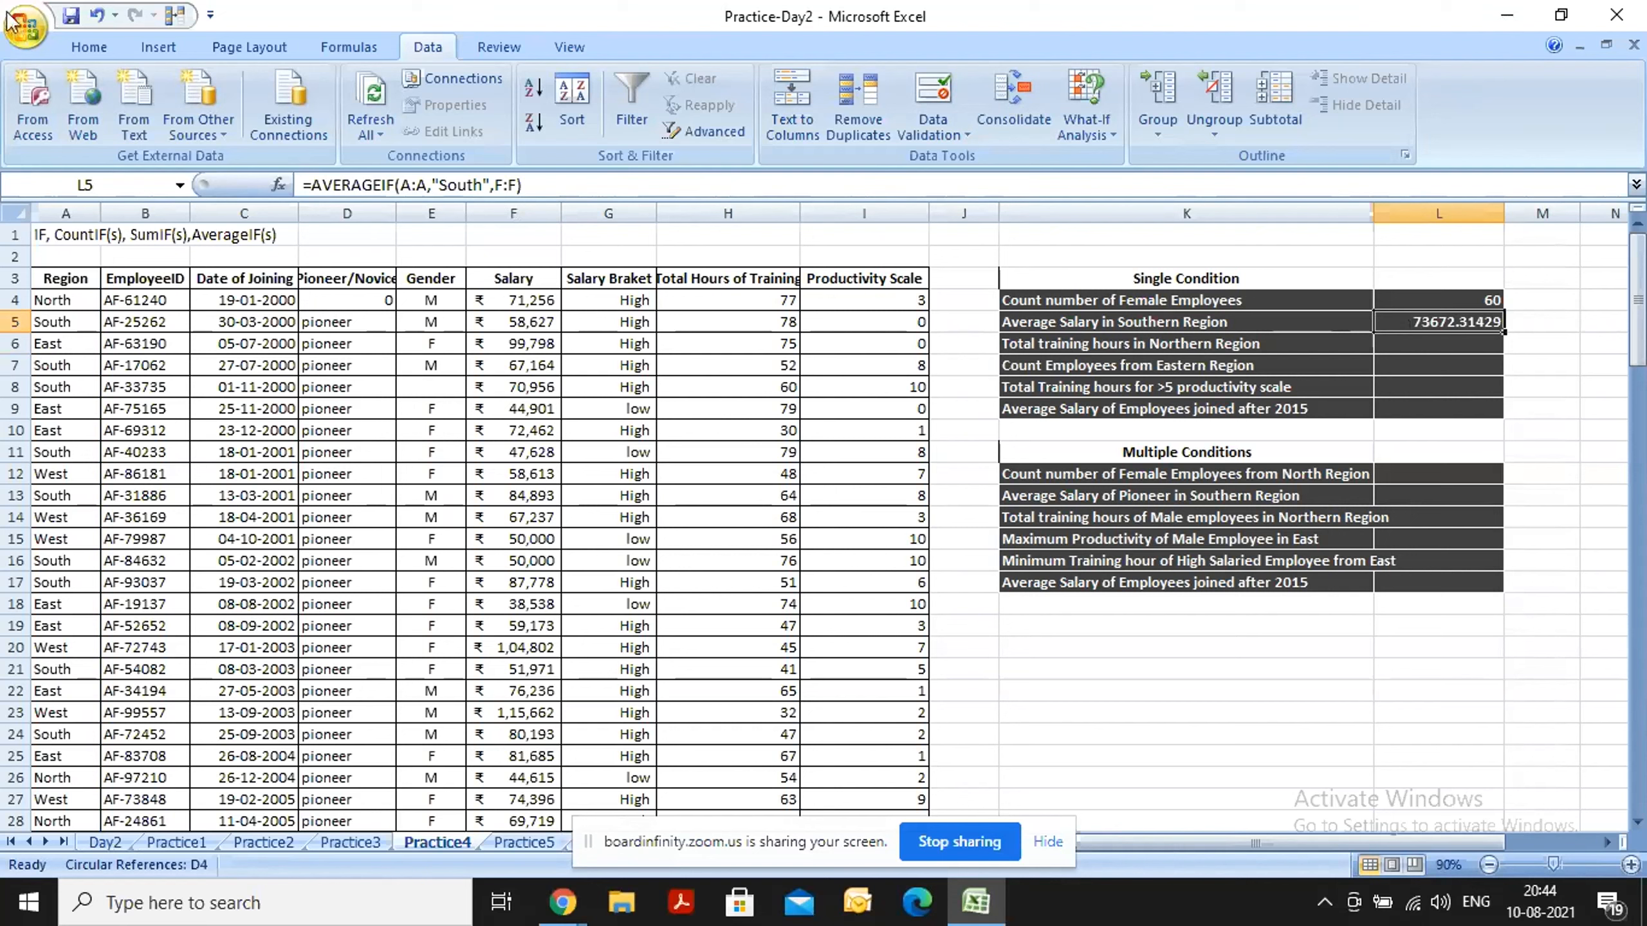
{"action": "left_click", "coordinate": [104, 46]}
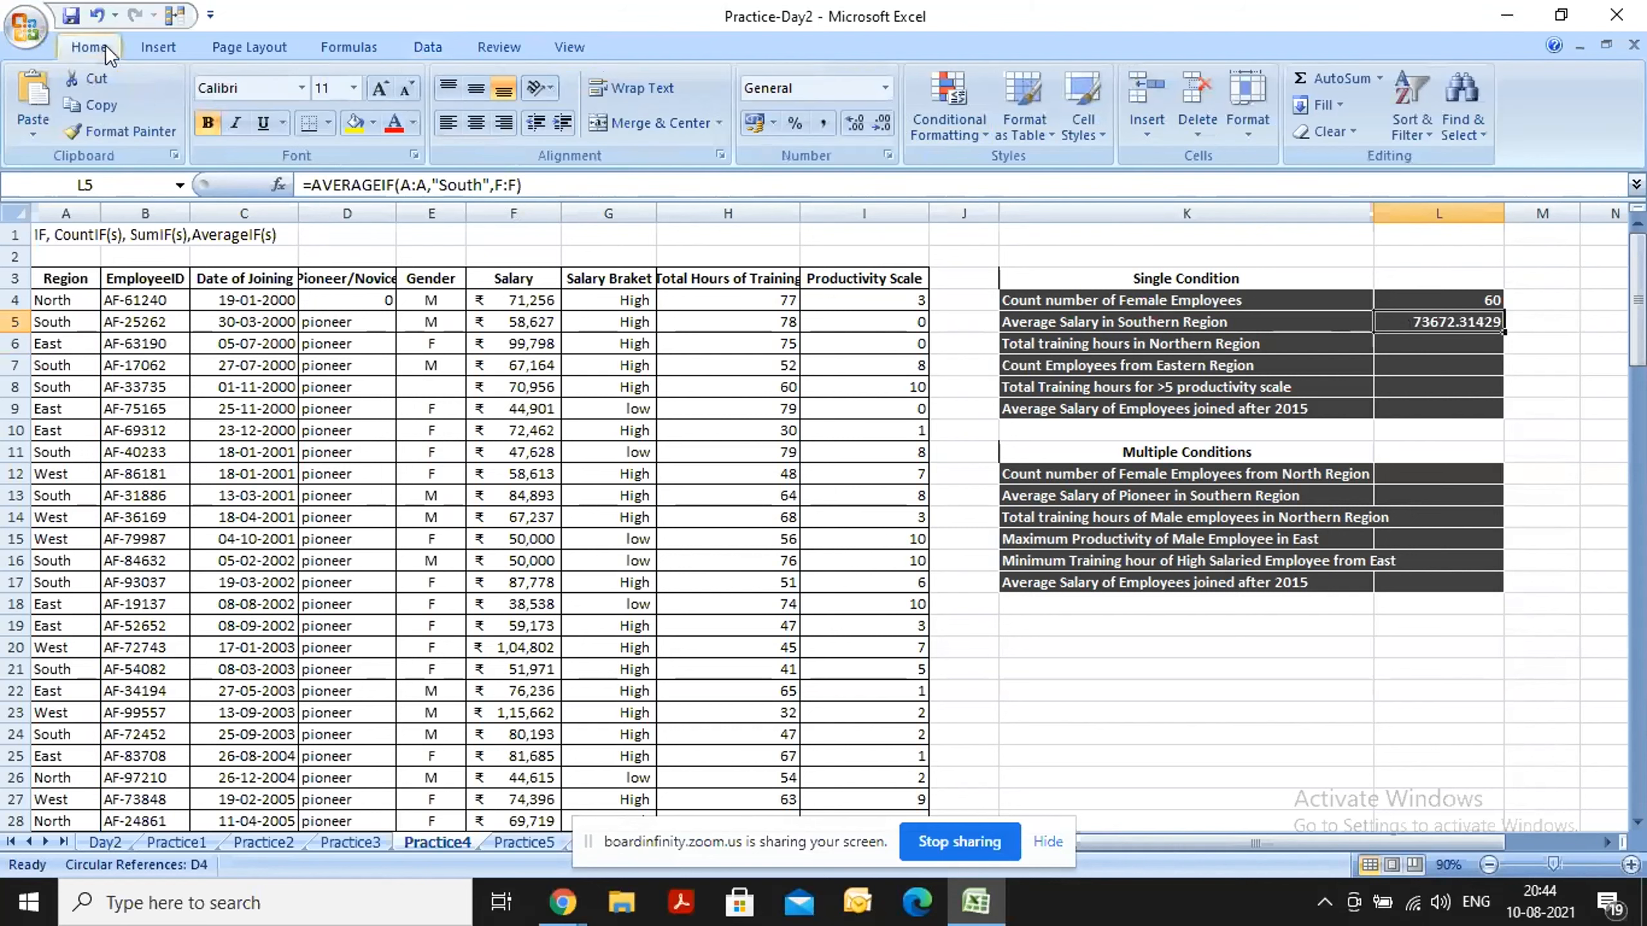
{"action": "left_click", "coordinate": [884, 88]}
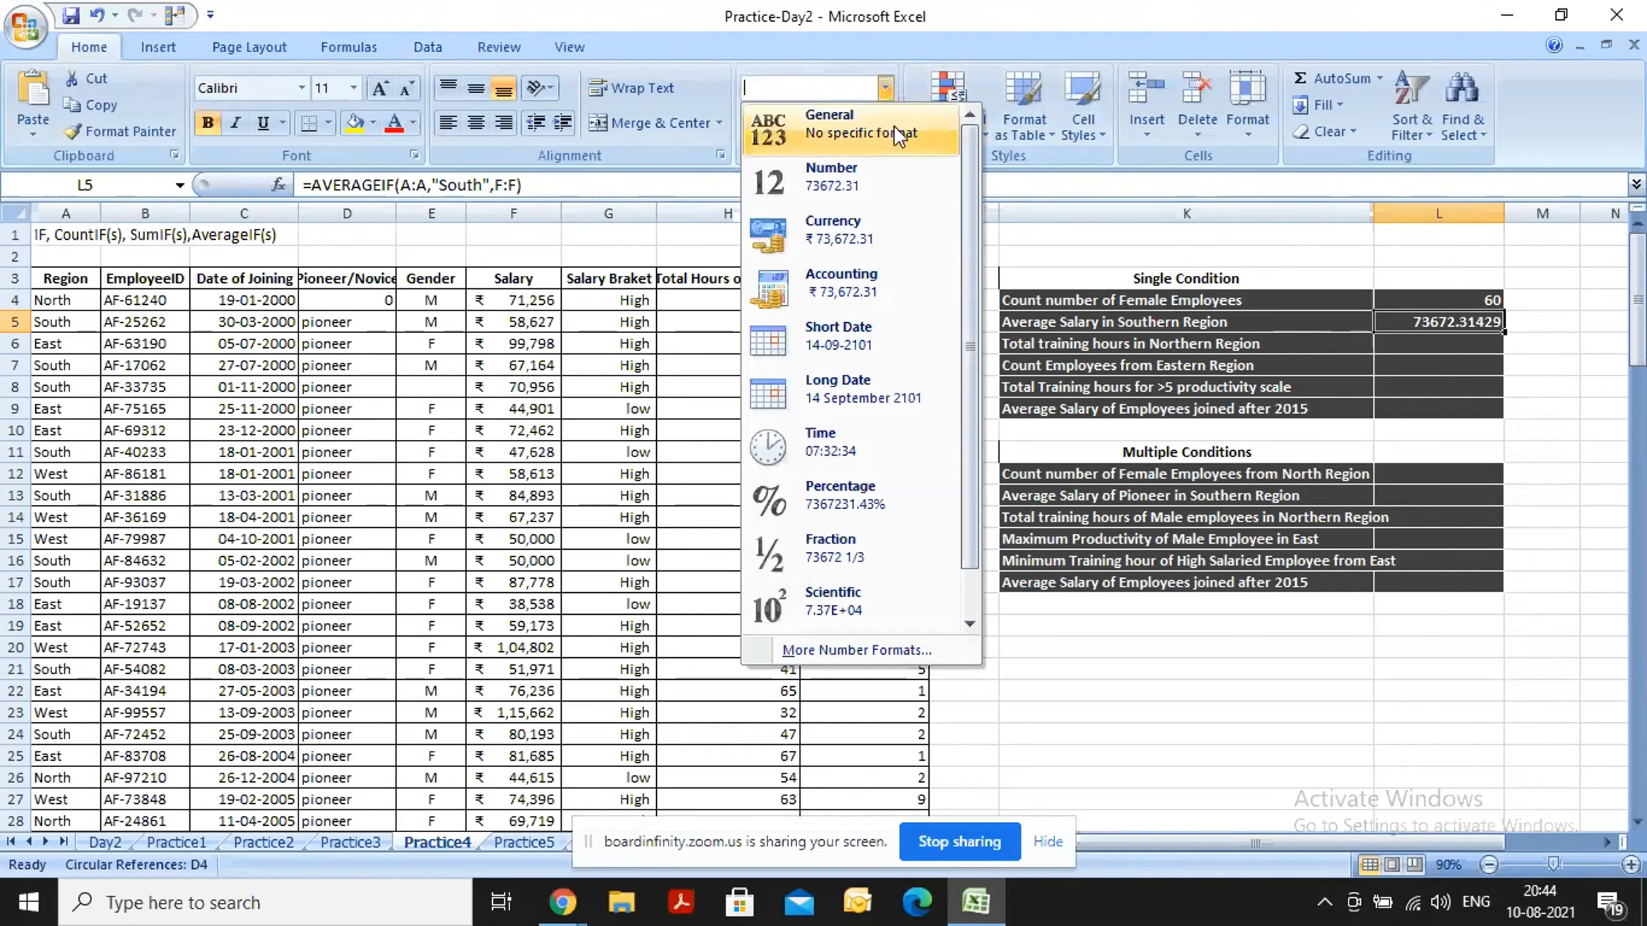
{"action": "left_click", "coordinate": [869, 224]}
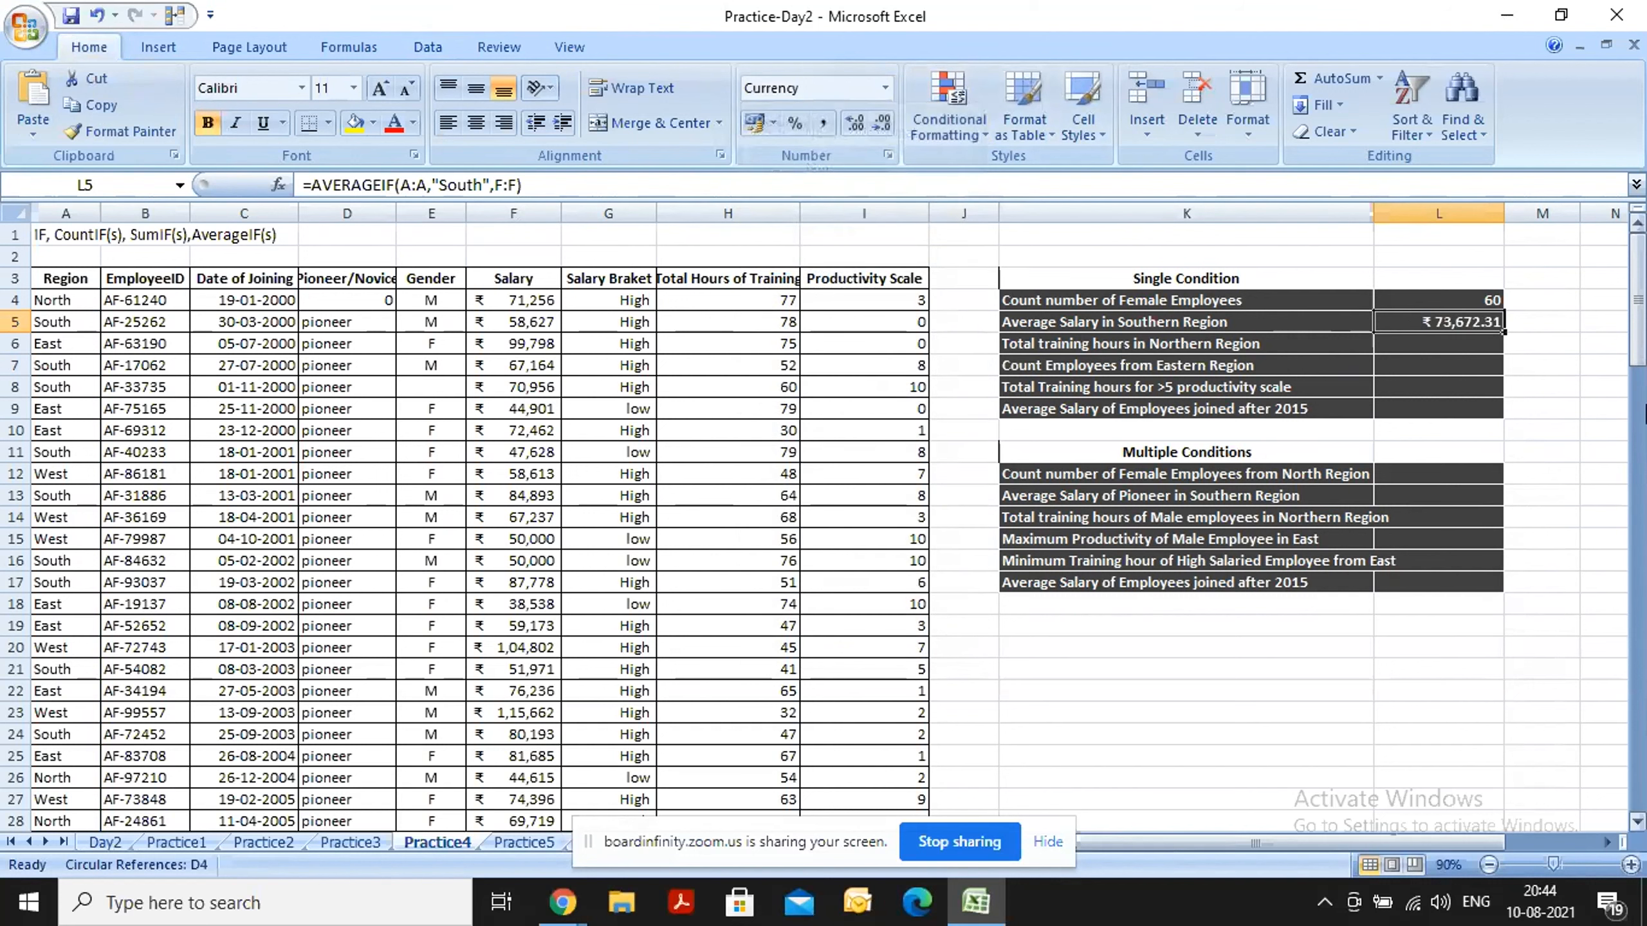
{"action": "left_click", "coordinate": [1545, 321]}
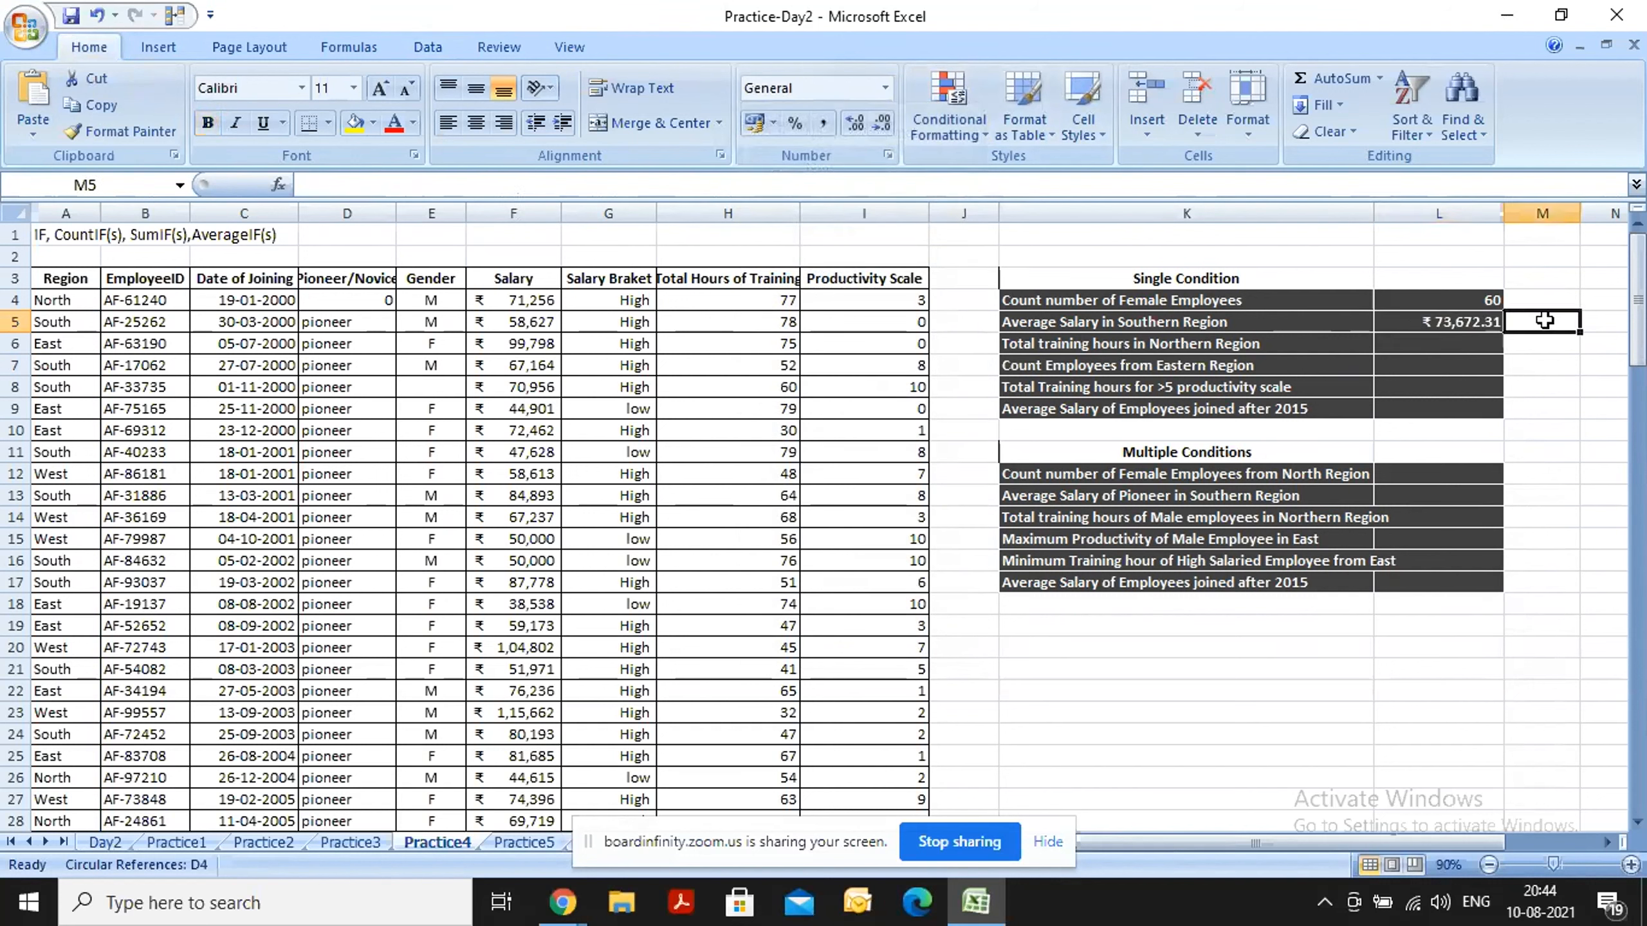
{"action": "left_click", "coordinate": [1433, 323]}
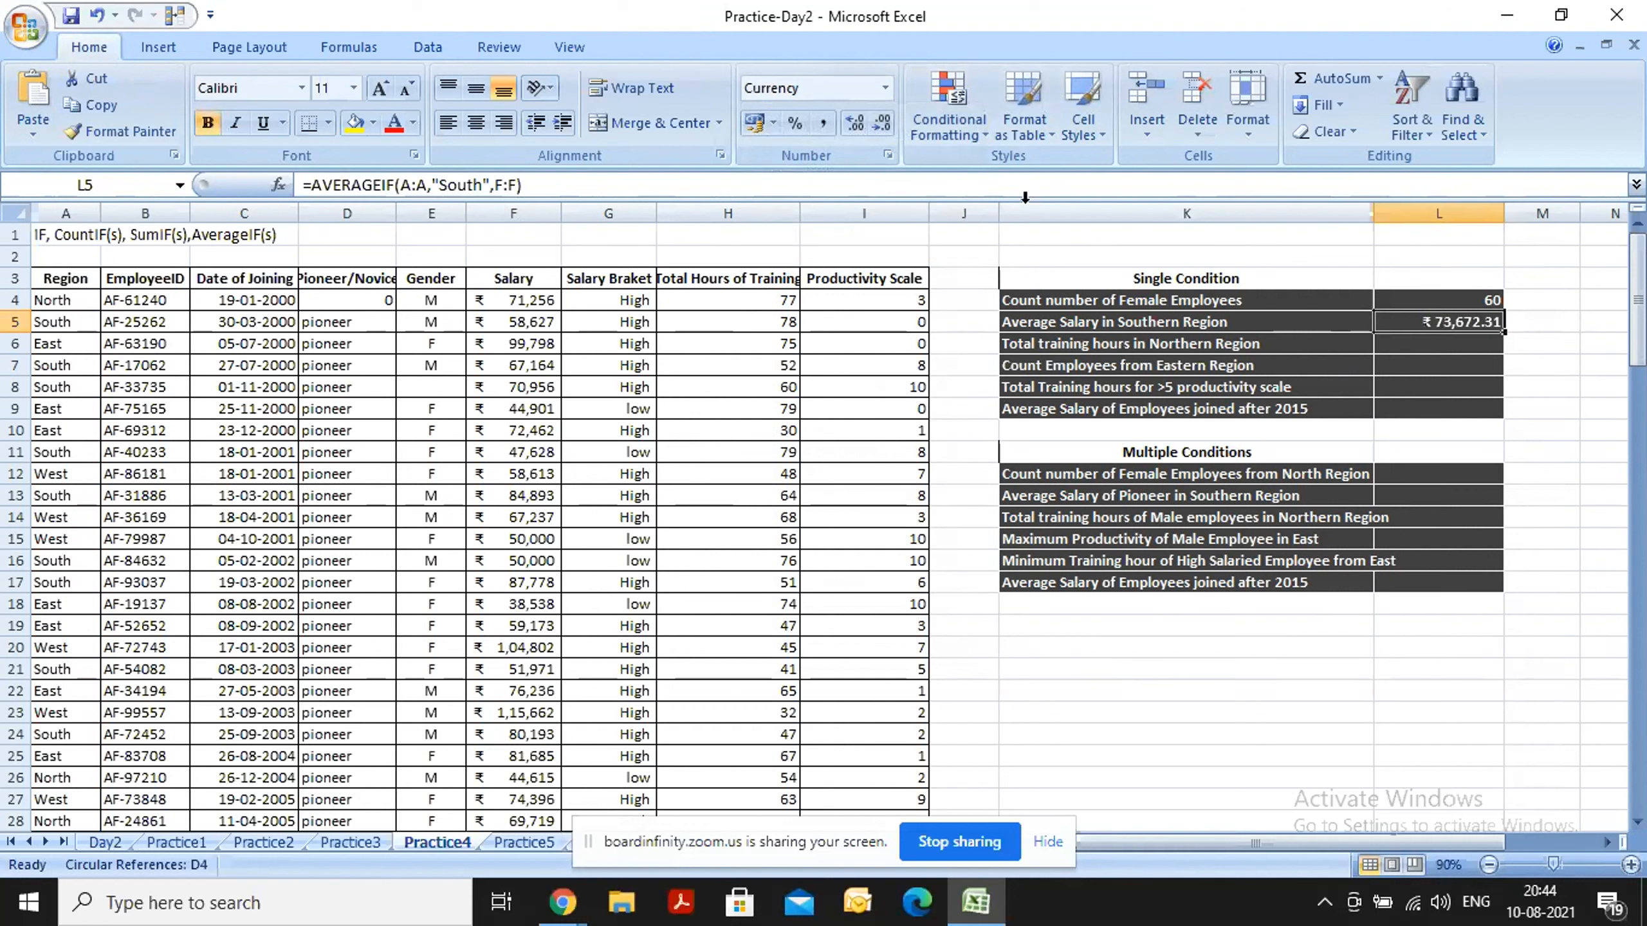
Enter =SUMIF(A:A,"North",H:H) in cell L6 to total the Northern Region's training hours, and reselect L6 to review the formula.
{"action": "key", "text": "Return"}
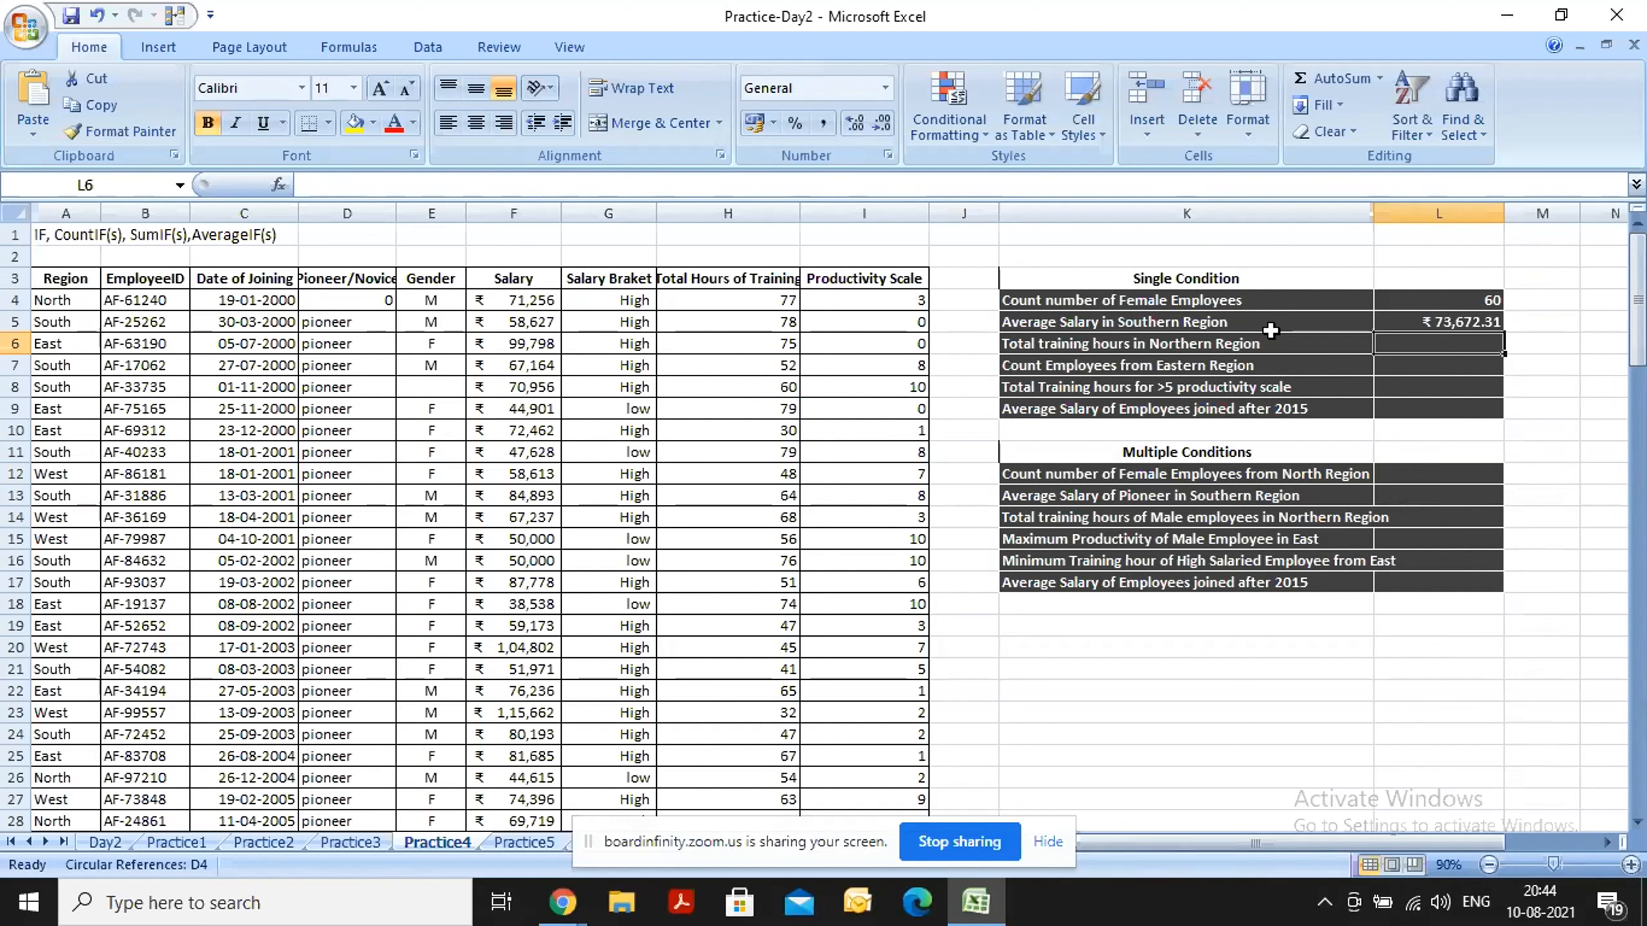
{"action": "type", "text": "=sumif"}
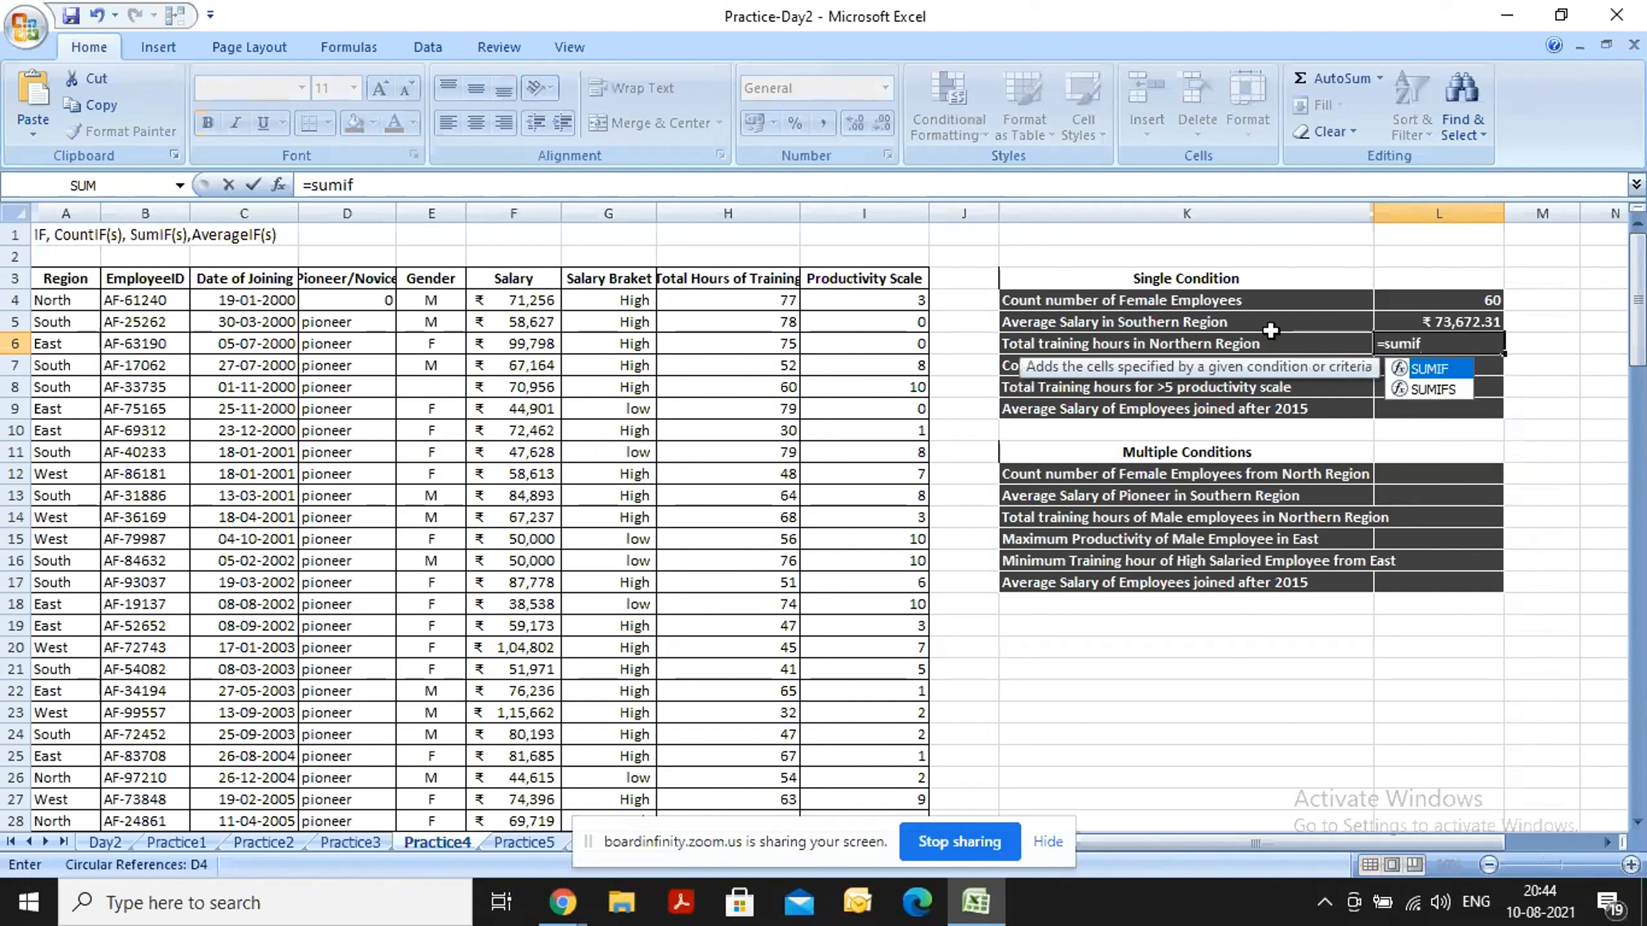
{"action": "key", "text": "Tab"}
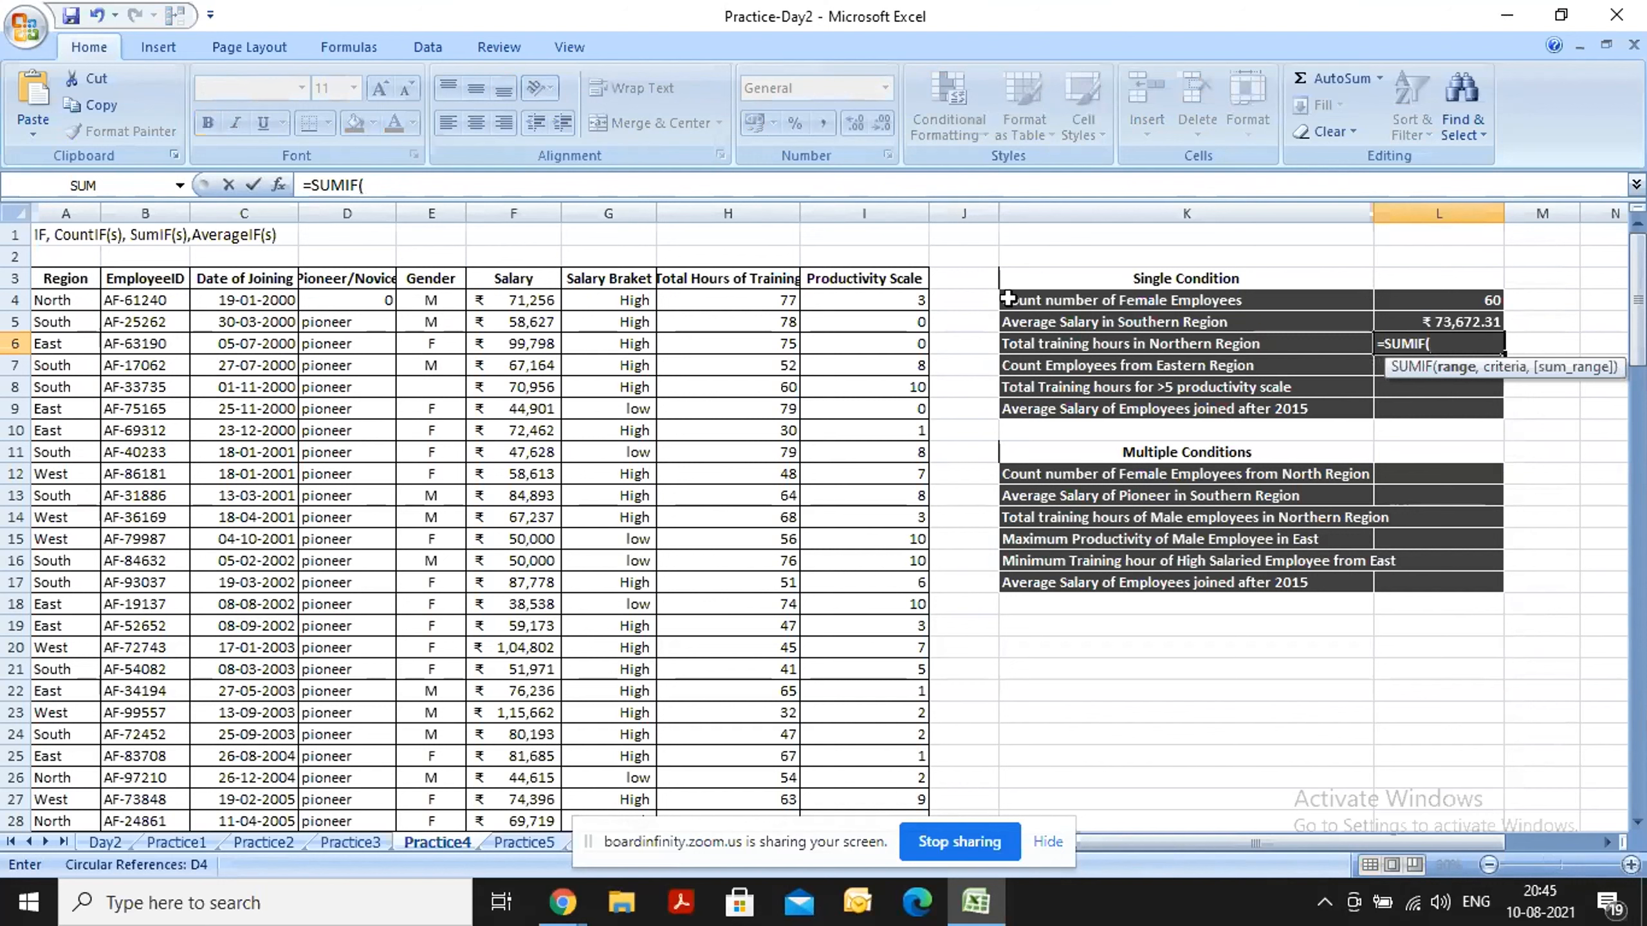
{"action": "left_click", "coordinate": [73, 206]}
{"action": "type", "text": ",\""}
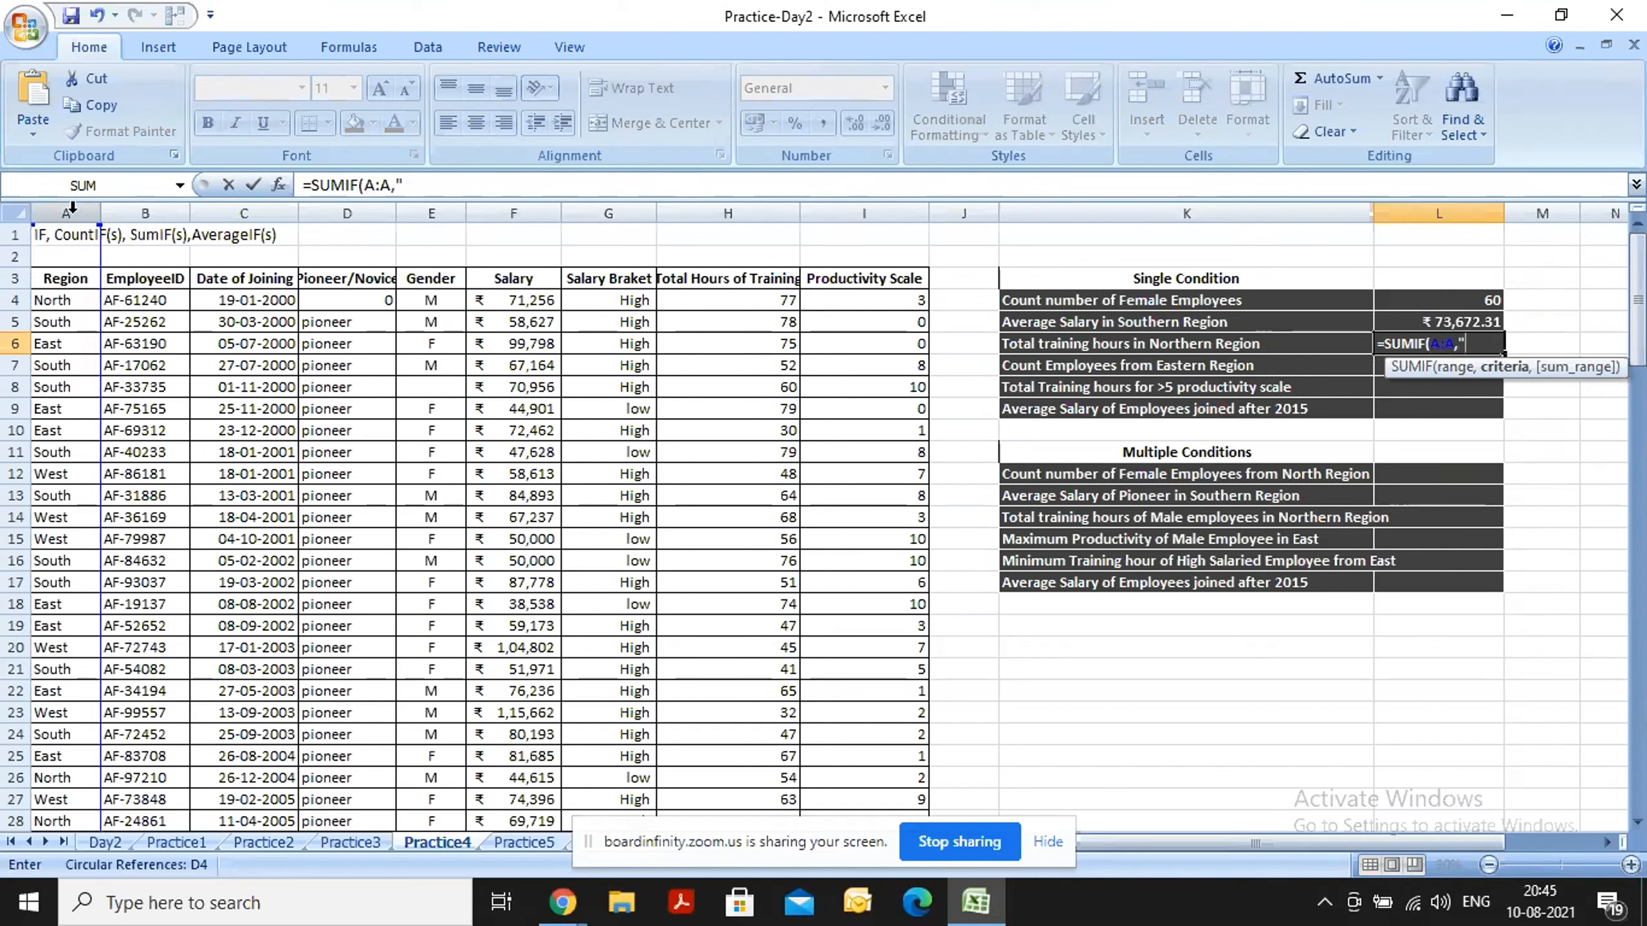
{"action": "type", "text": "North\""}
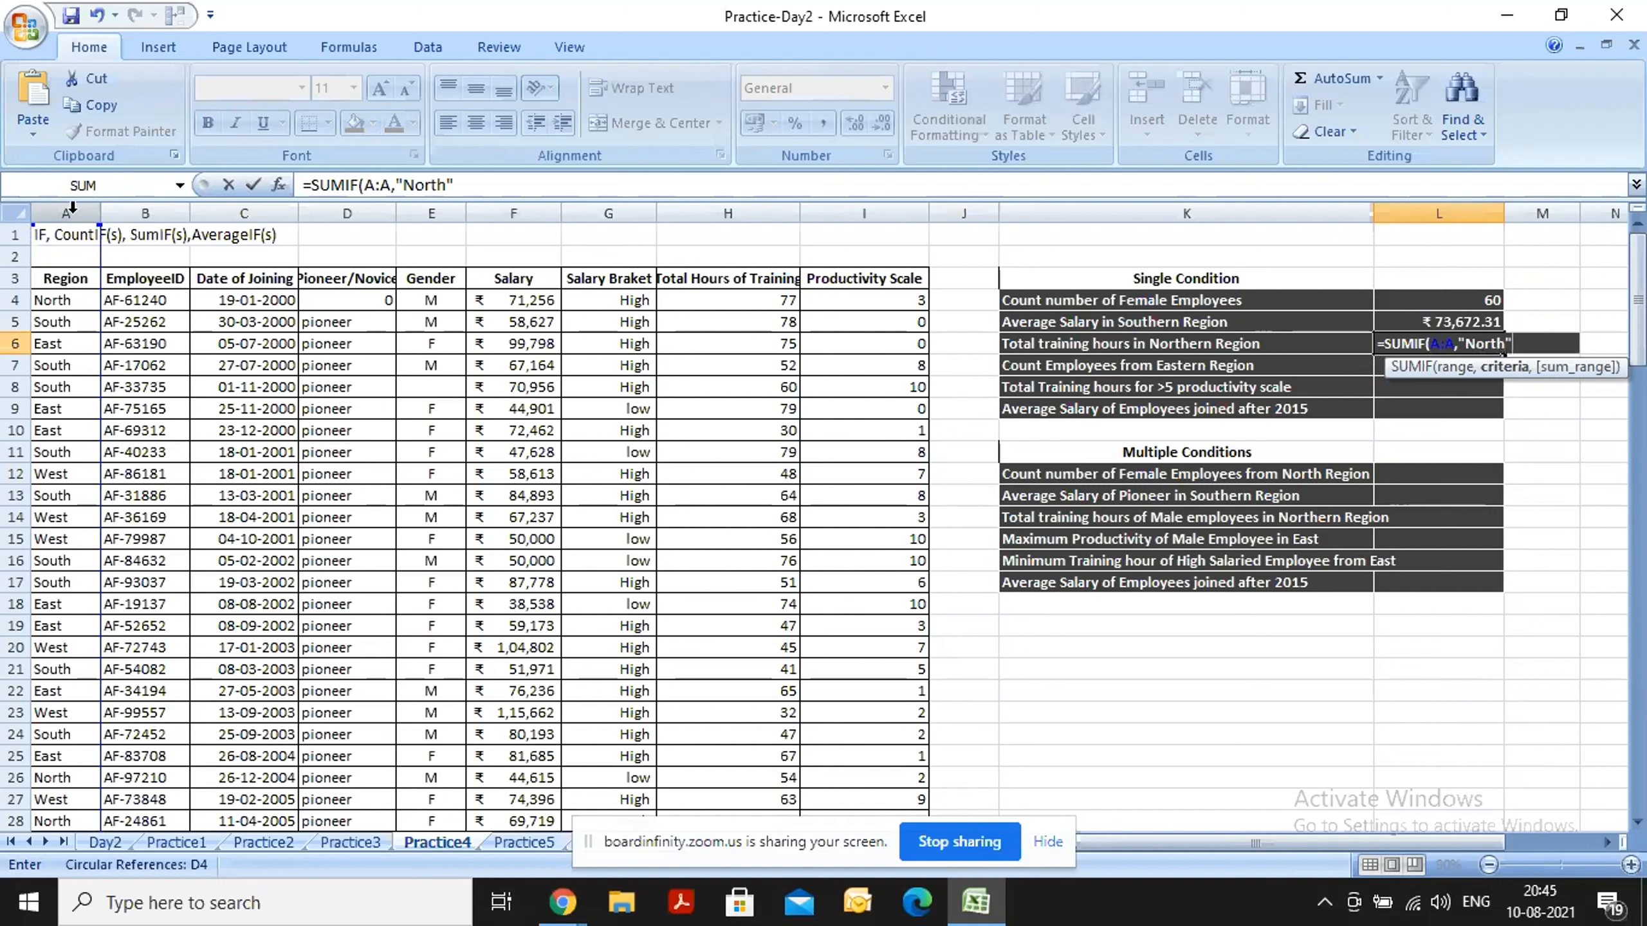
{"action": "type", "text": ","}
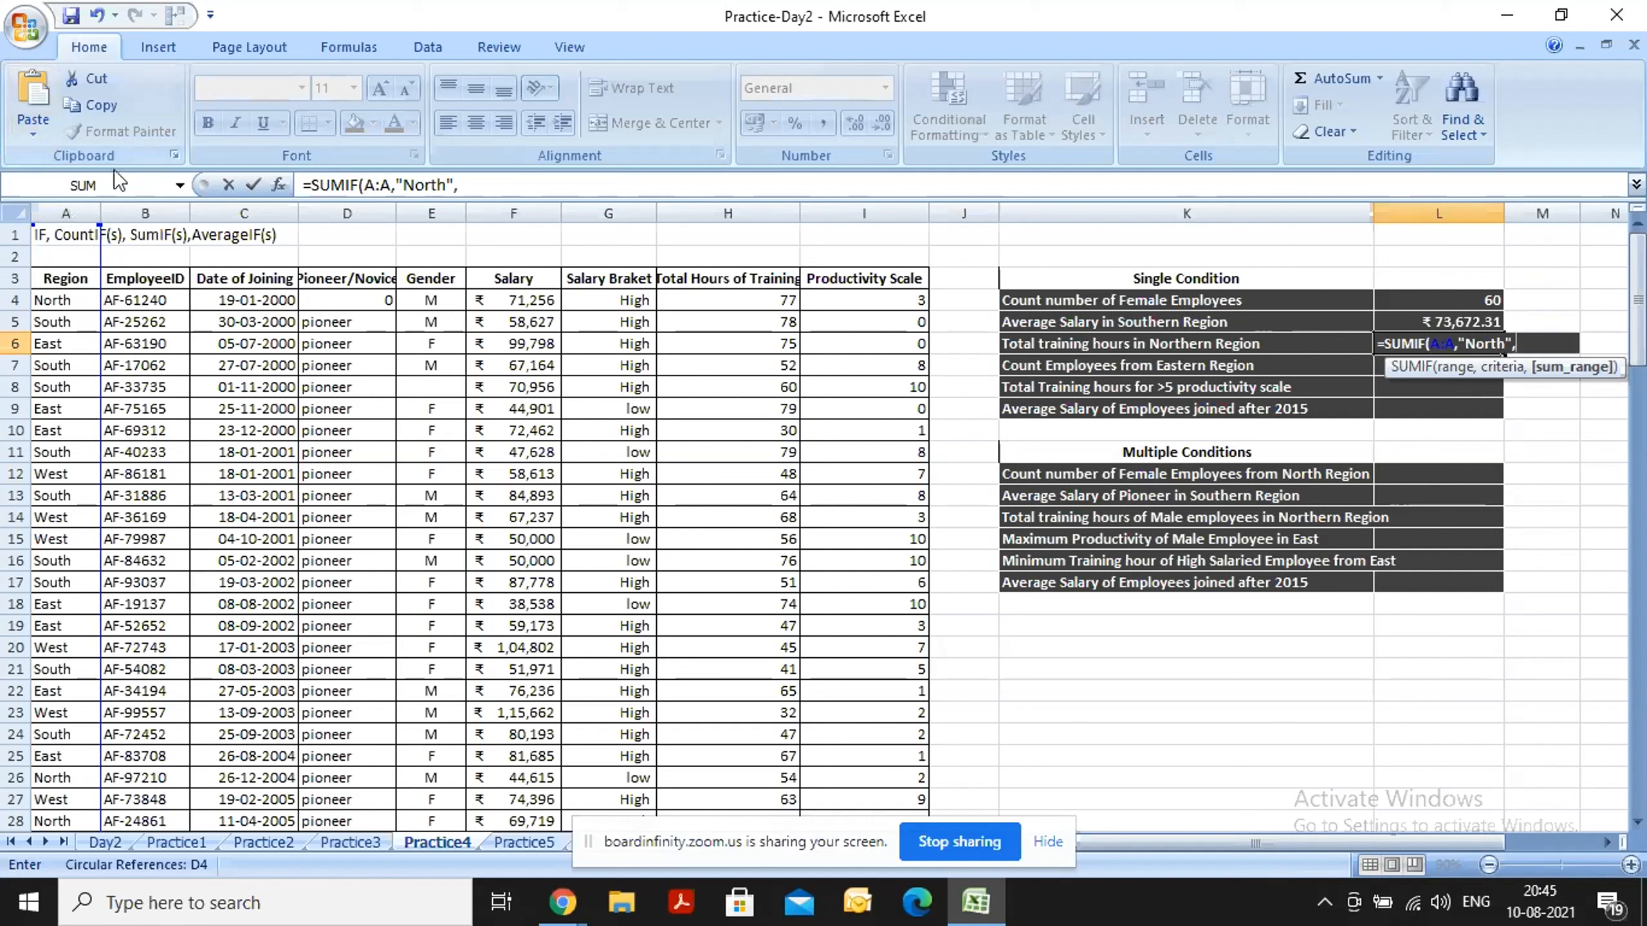
{"action": "left_click", "coordinate": [722, 201]}
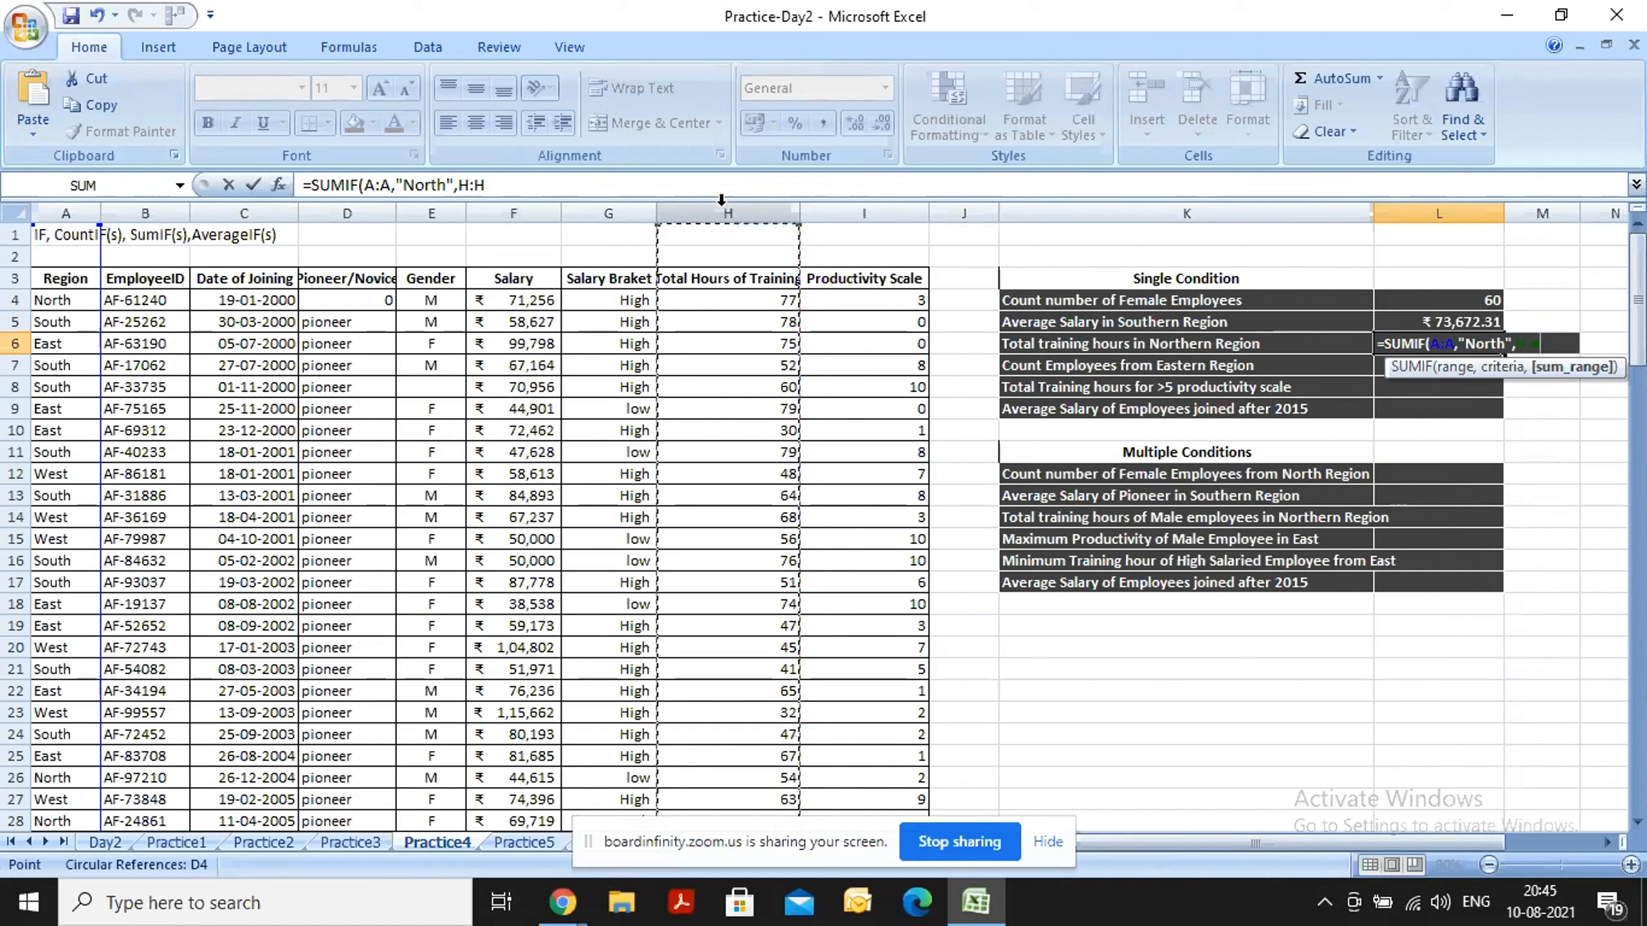
{"action": "type", "text": ")"}
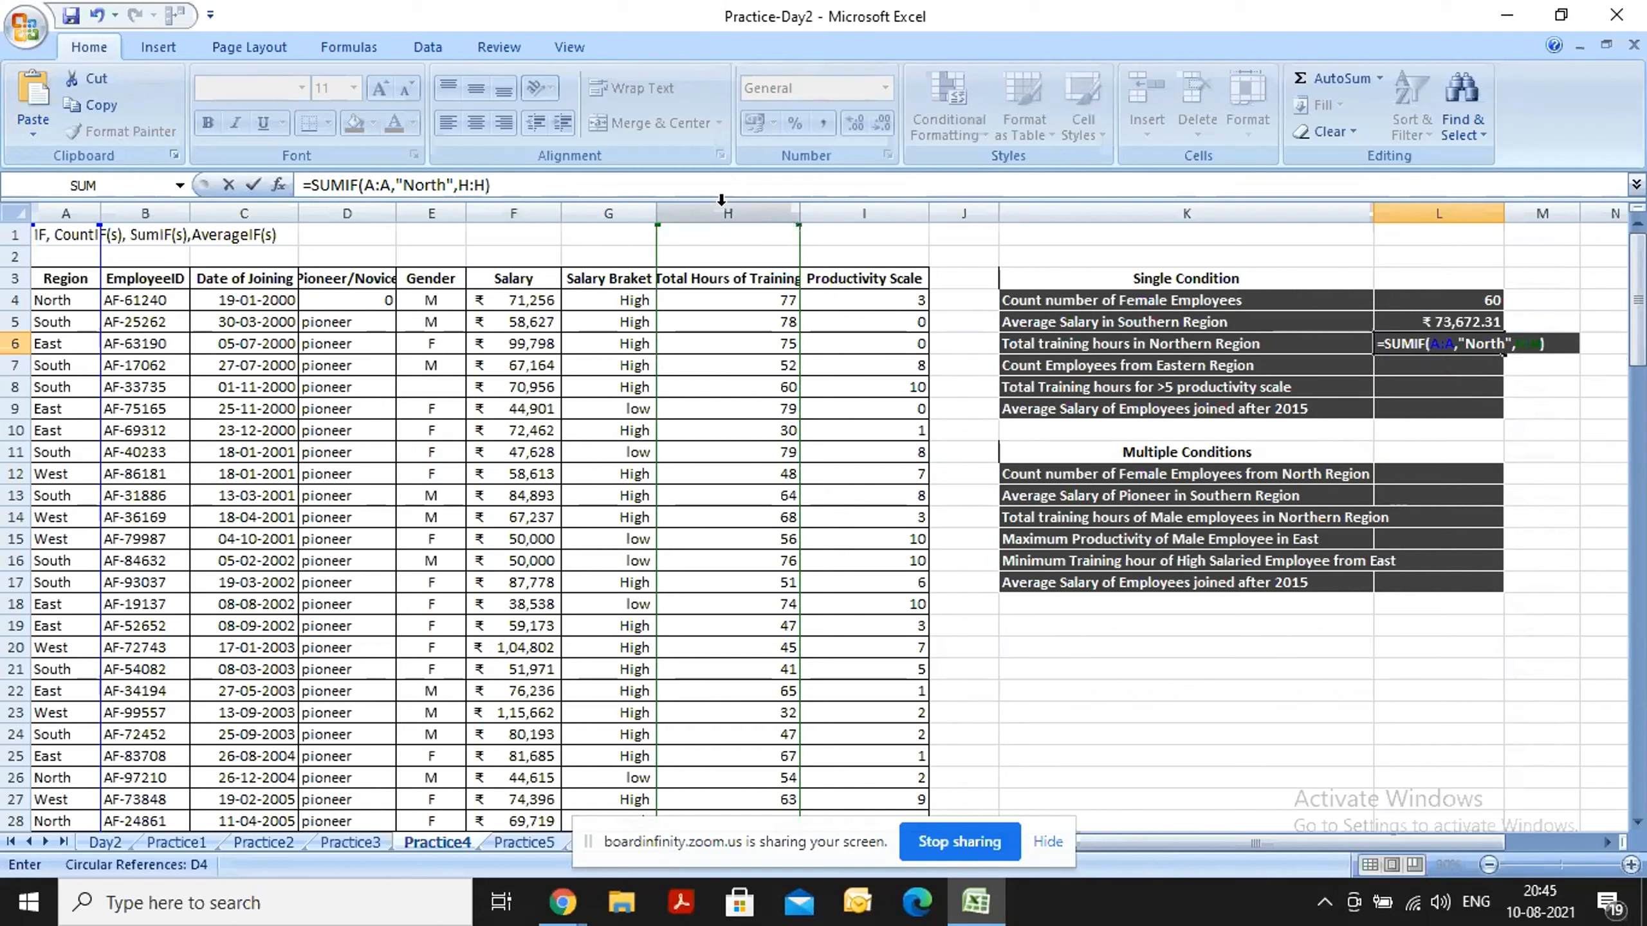
{"action": "key", "text": "Return"}
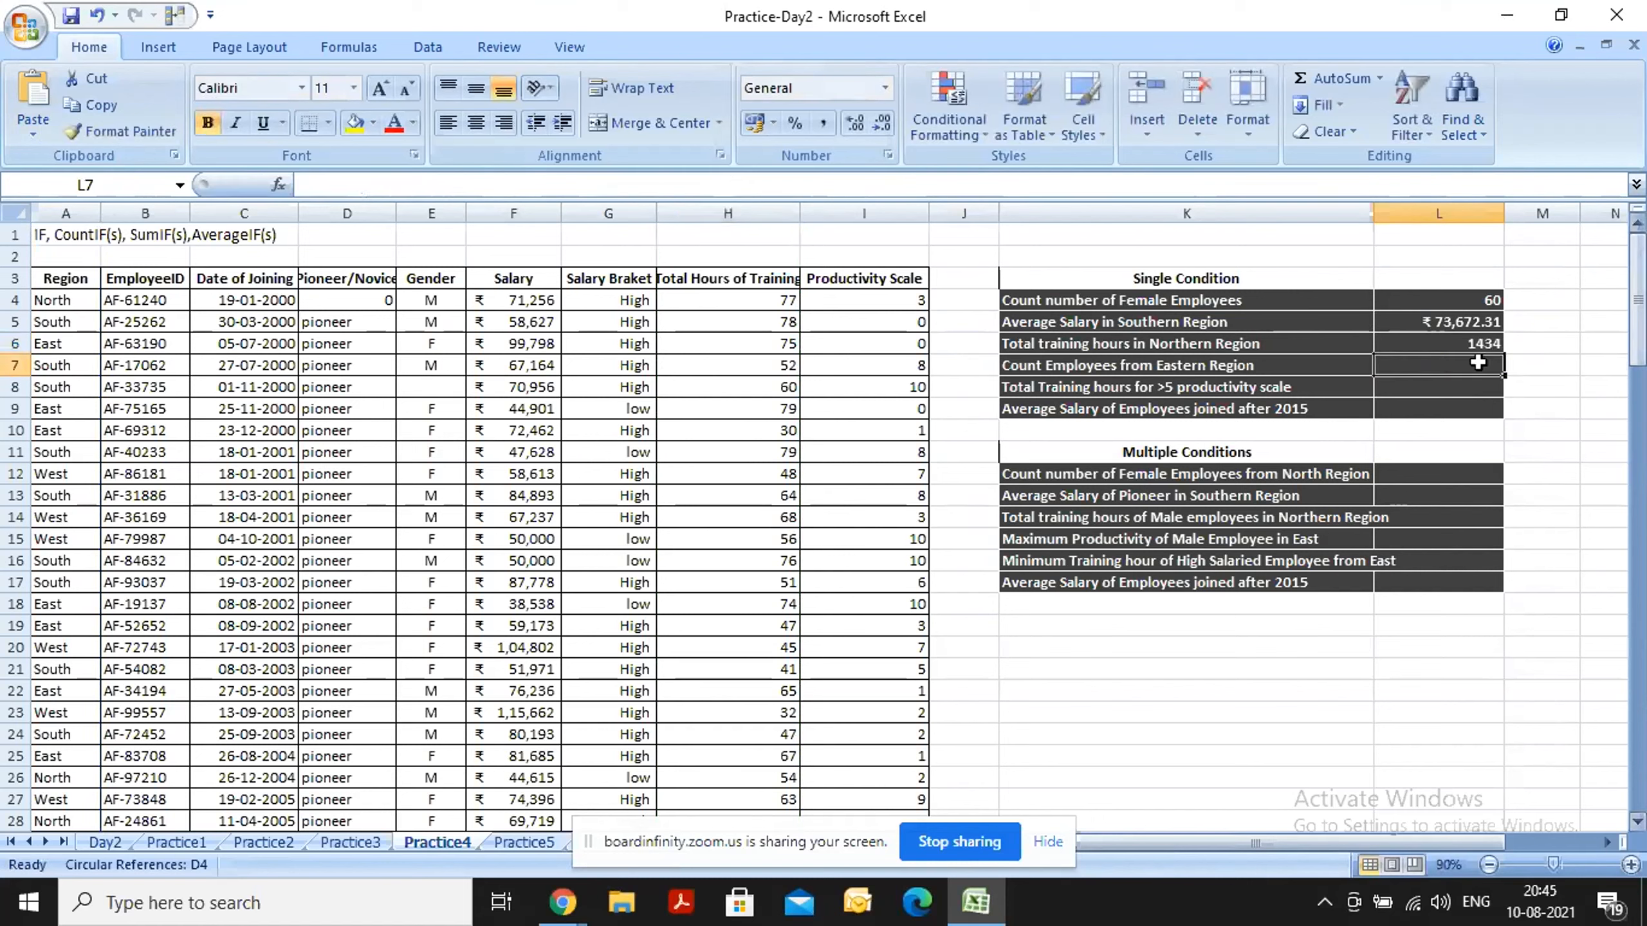
{"action": "left_click", "coordinate": [1435, 349]}
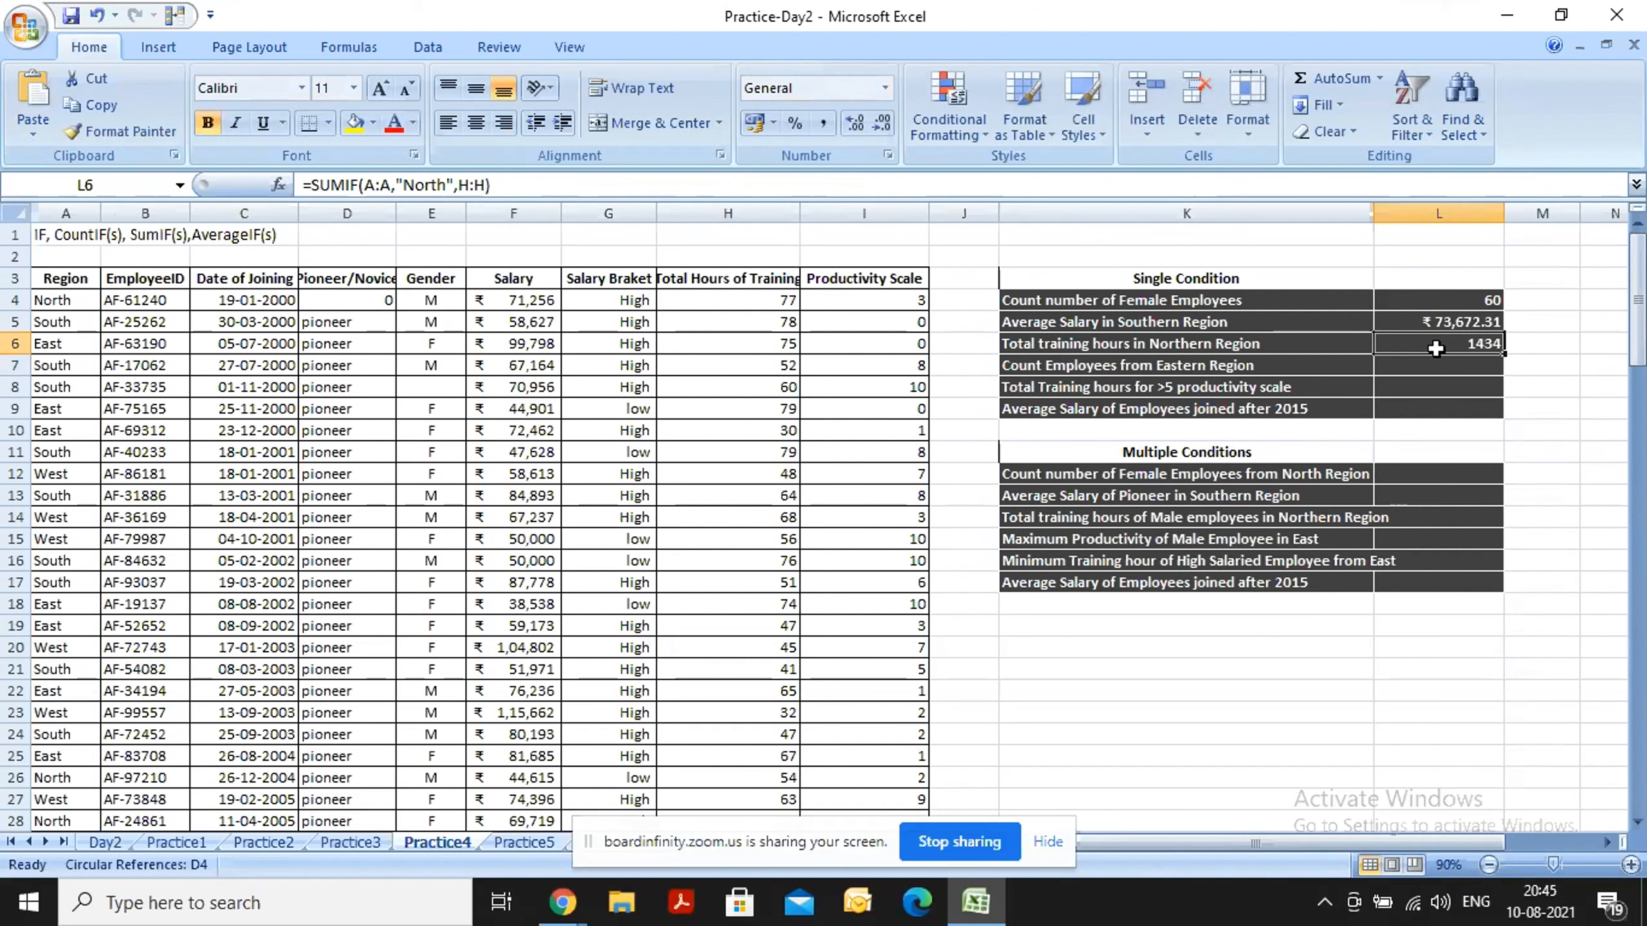
Enter =COUNTIF(A:A,"east") in cell L7 to count the employees from the Eastern Region.
{"action": "key", "text": "Down"}
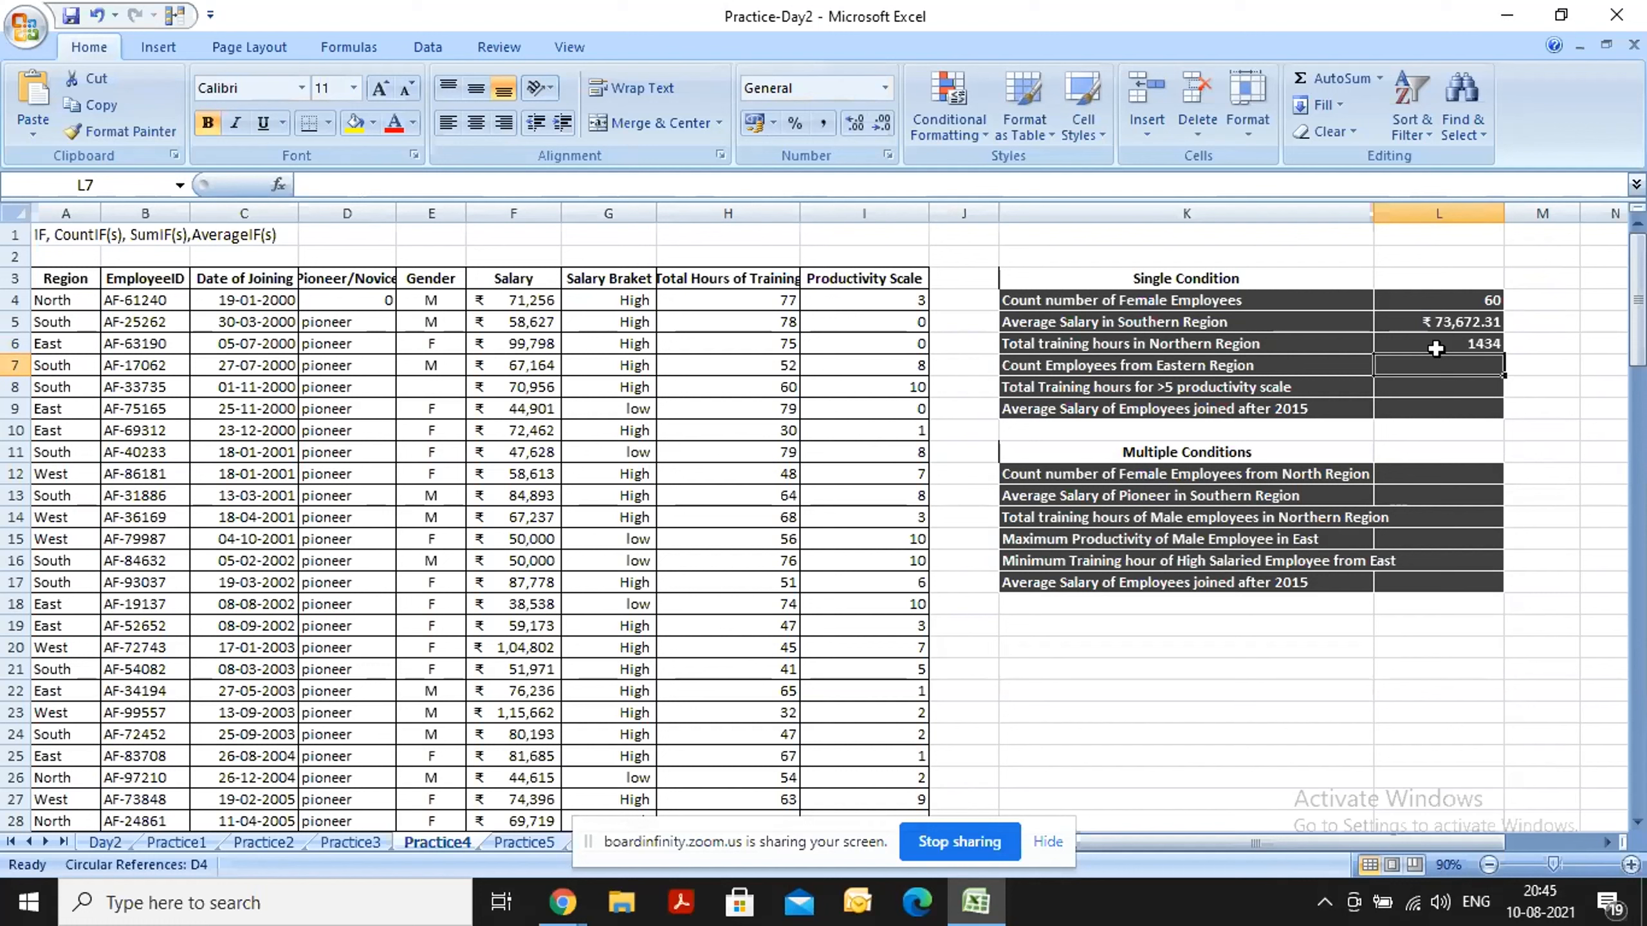
{"action": "type", "text": "="}
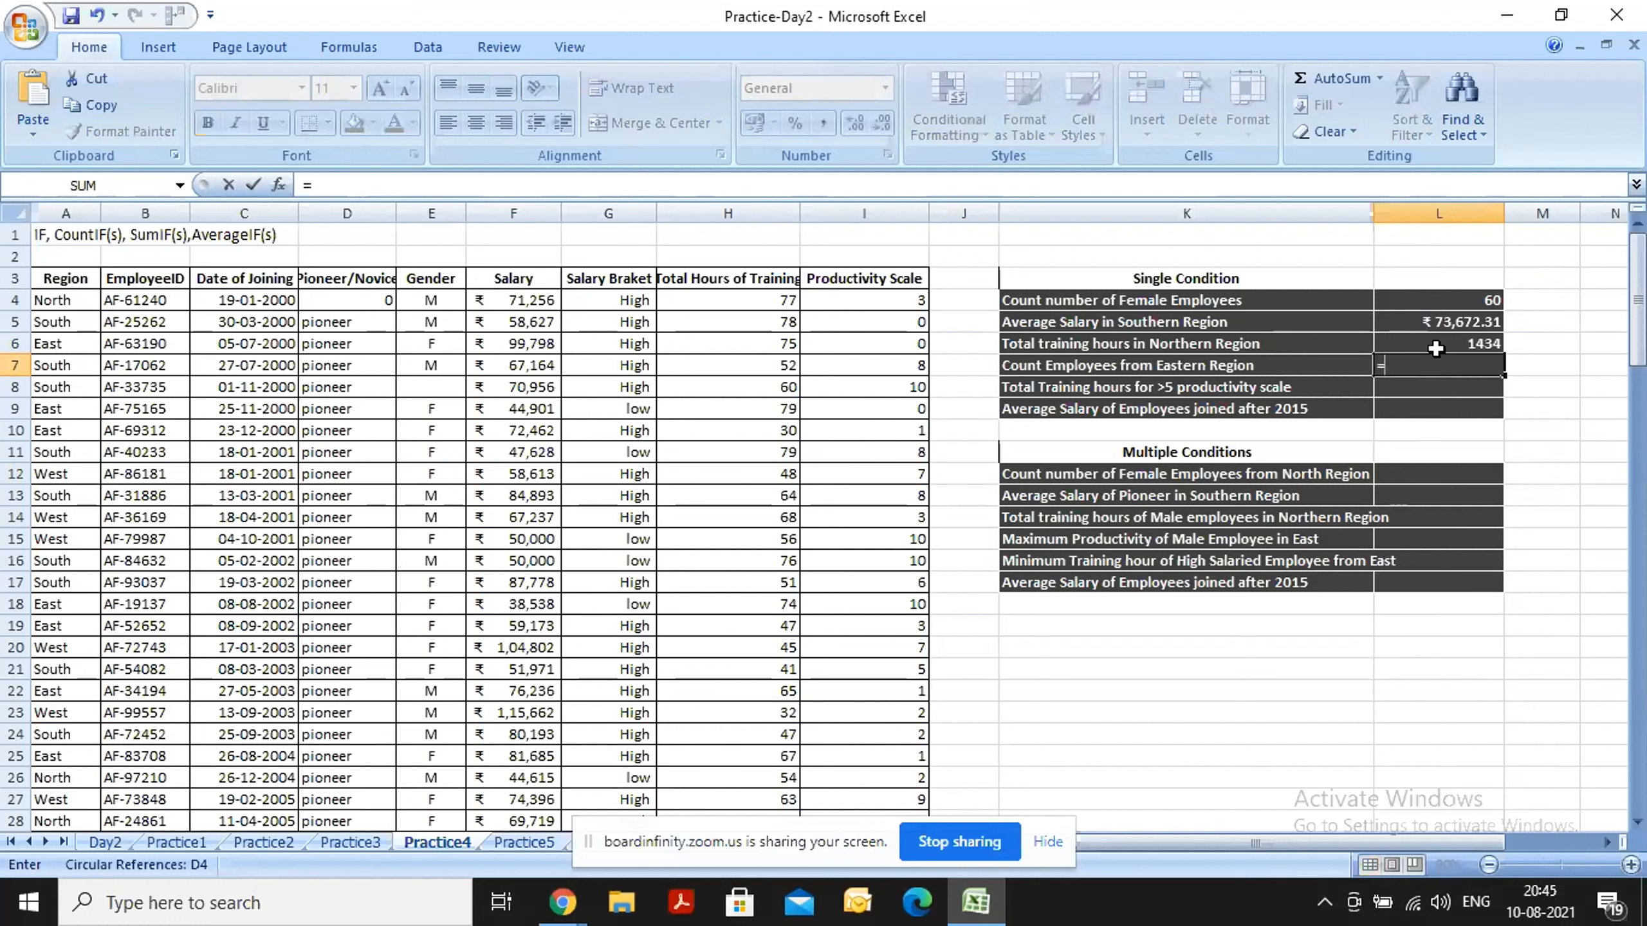
{"action": "type", "text": "COUNTIF("}
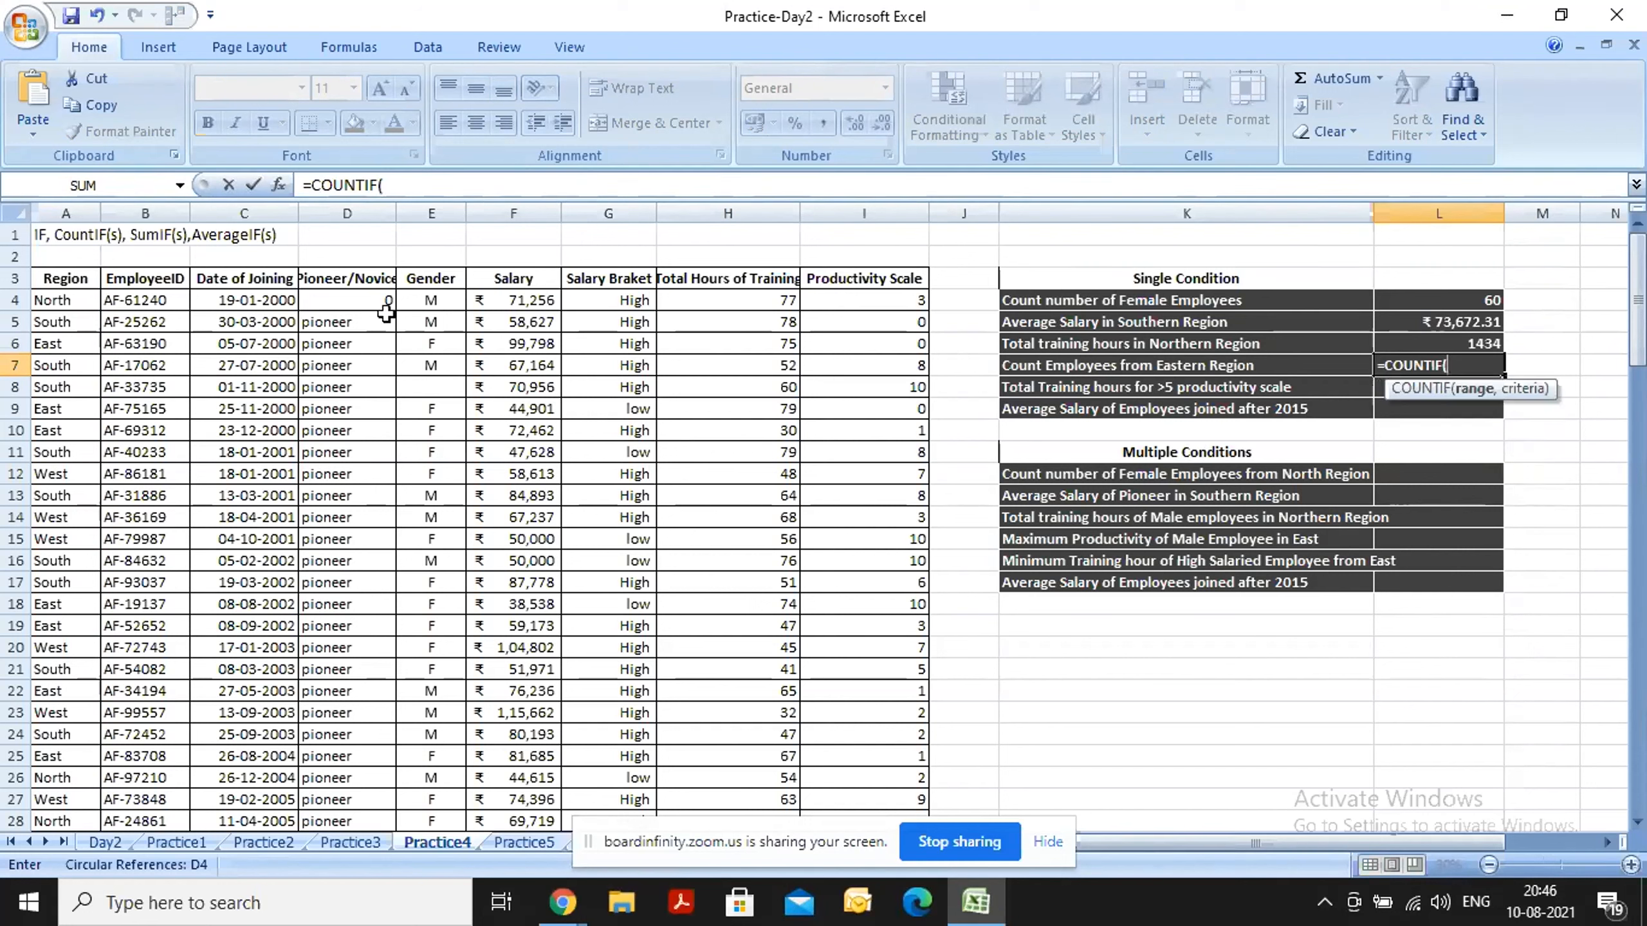
{"action": "left_click", "coordinate": [64, 208]}
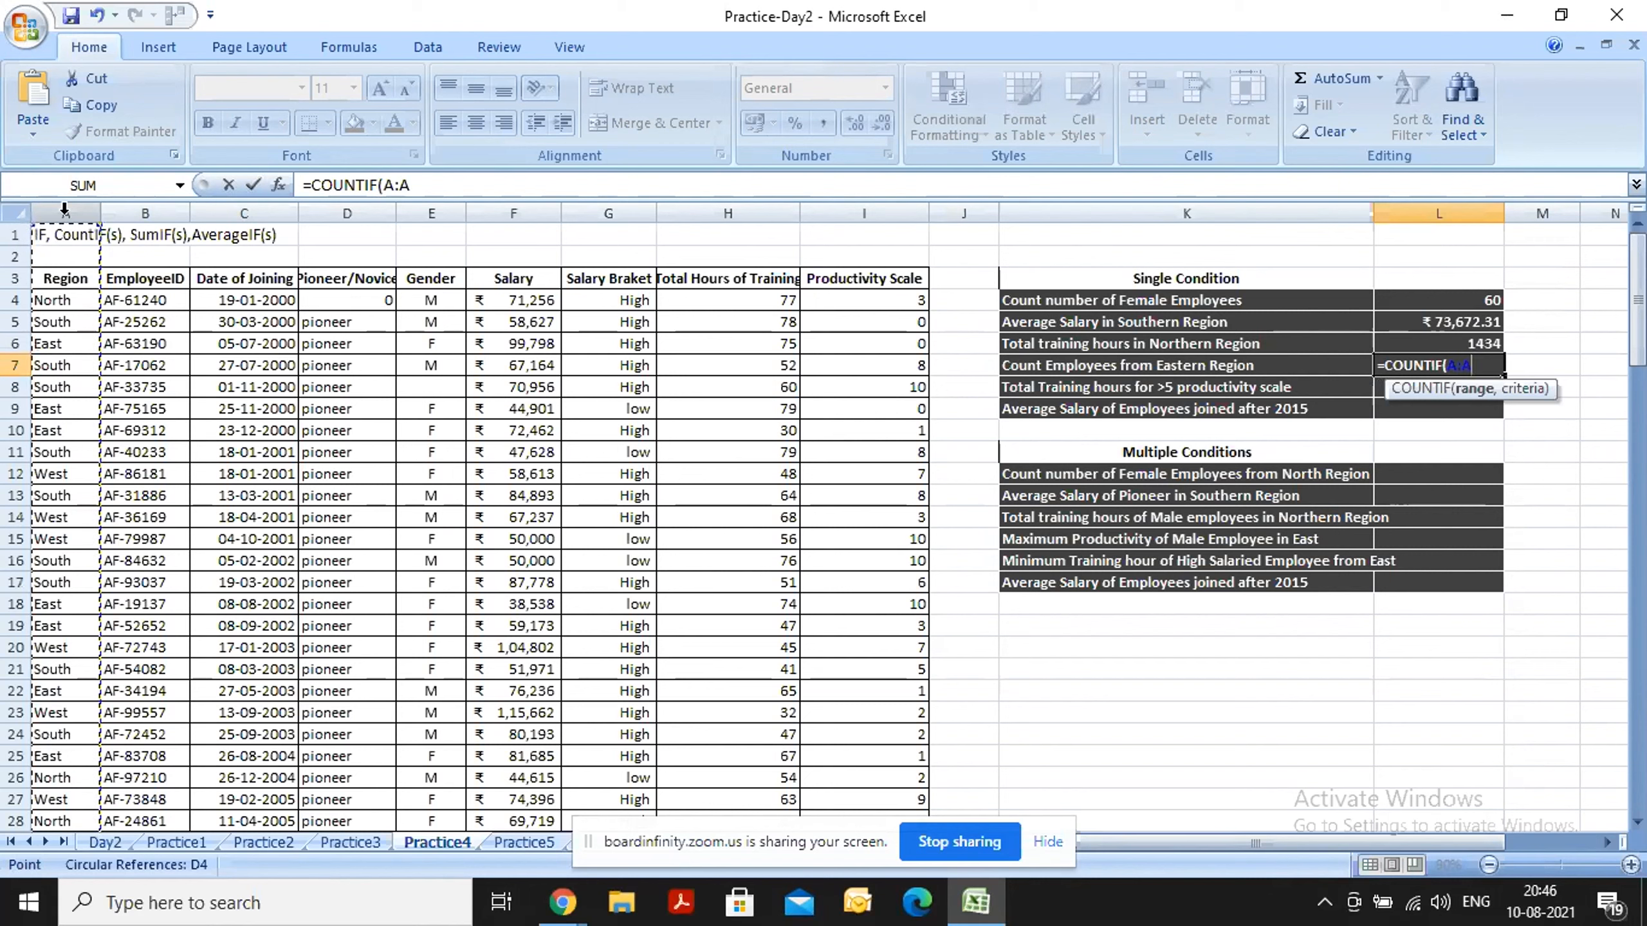
{"action": "type", "text": ",east"}
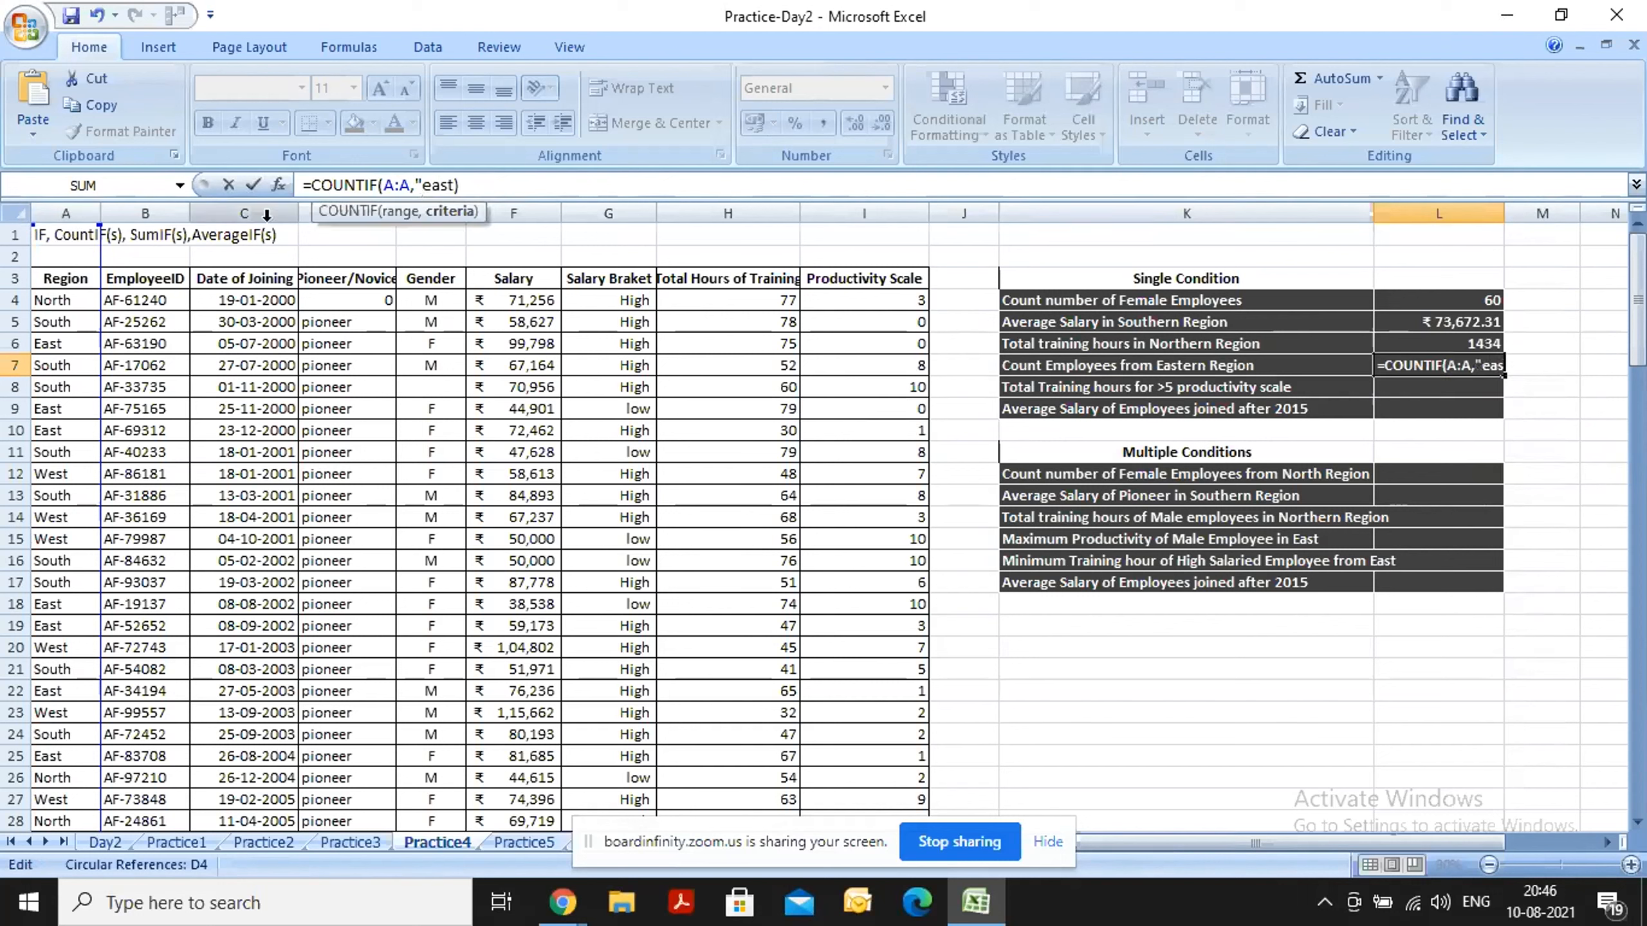
{"action": "key", "text": "Right"}
{"action": "key", "text": "Right"}
{"action": "key", "text": "Right"}
{"action": "key", "text": "Right"}
{"action": "key", "text": "Return"}
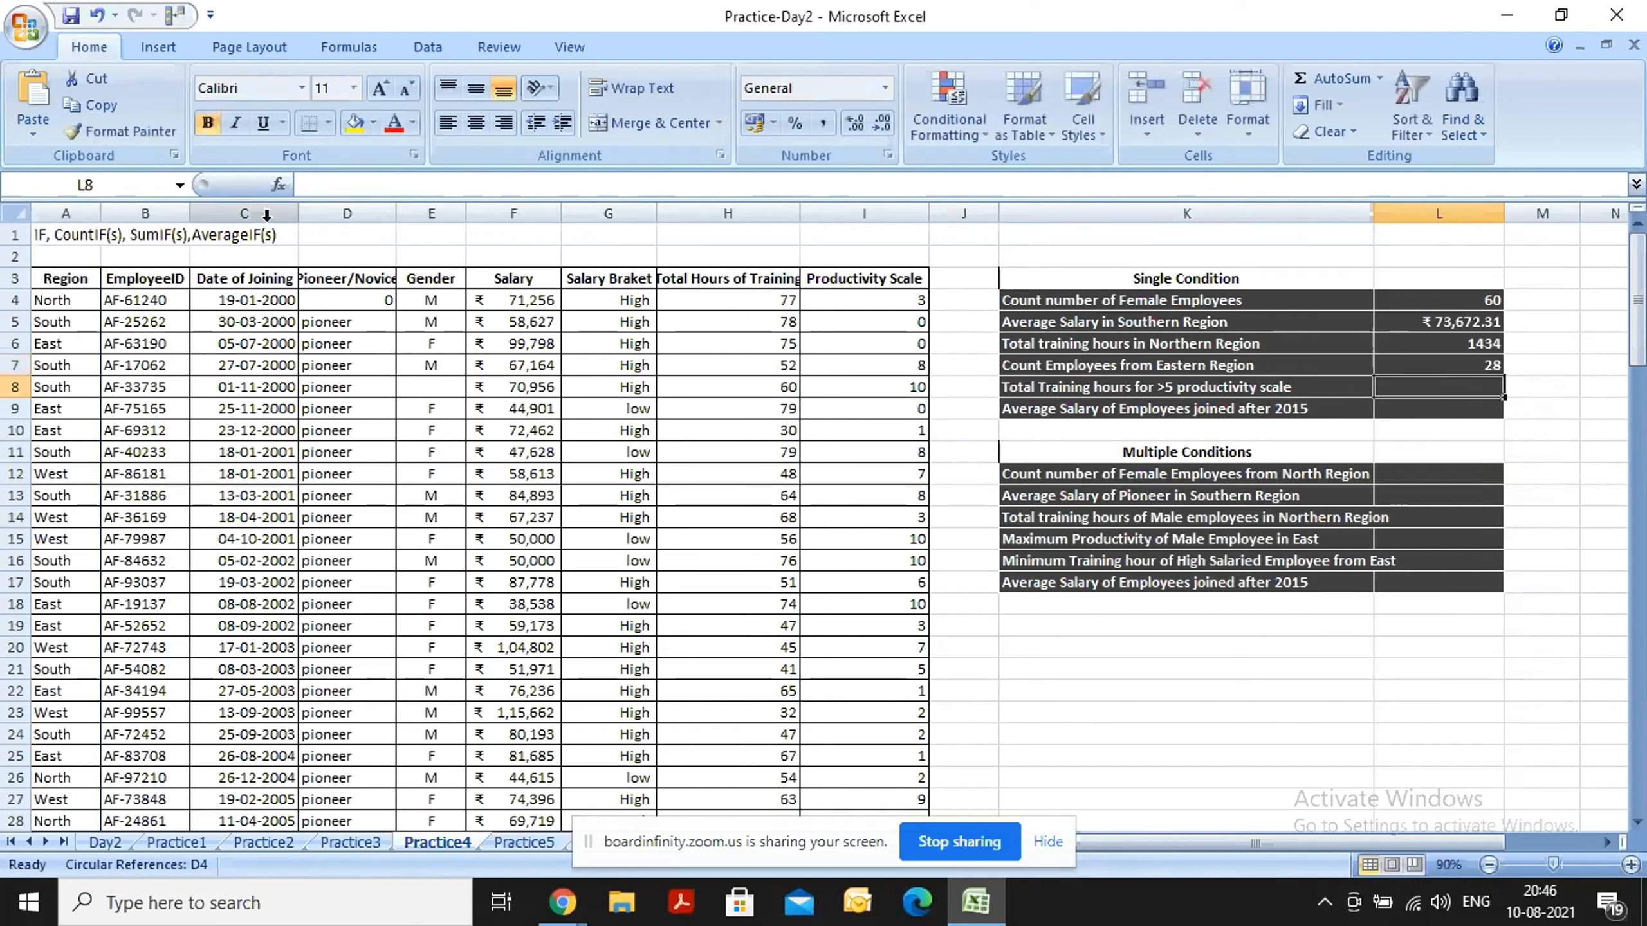
Try to enter =SUMIF(I:I,>5,H:H) in cell L8 to total the training hours for productivity above 5.
{"action": "key", "text": "Up"}
{"action": "key", "text": "Down"}
{"action": "type", "text": "="}
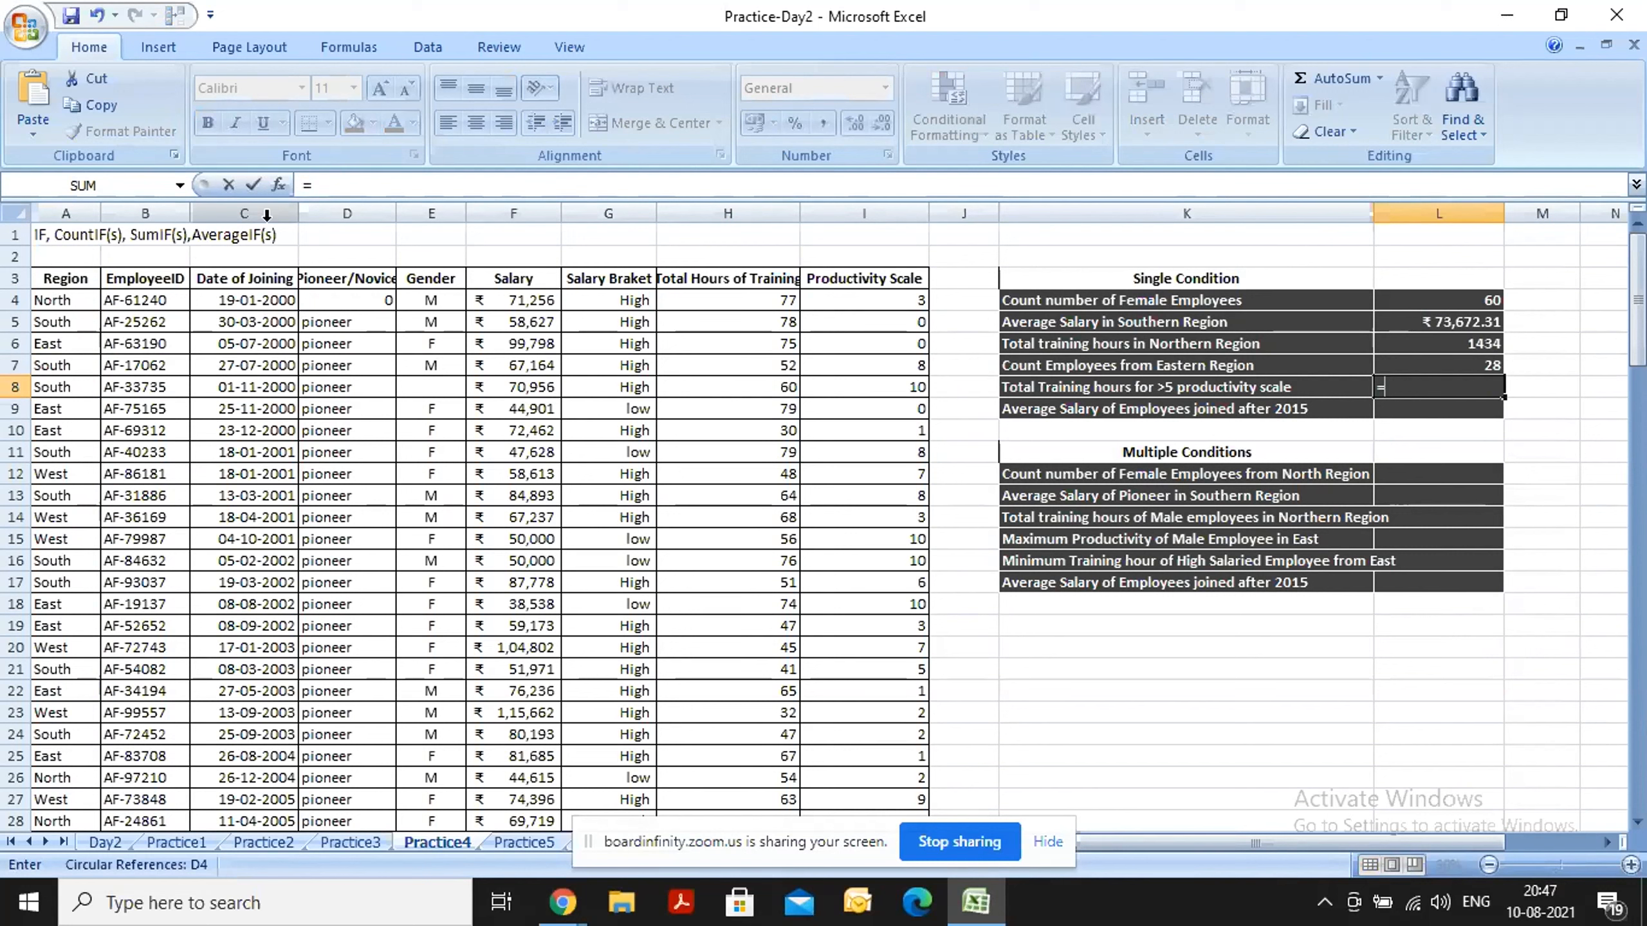
{"action": "type", "text": "sumi"}
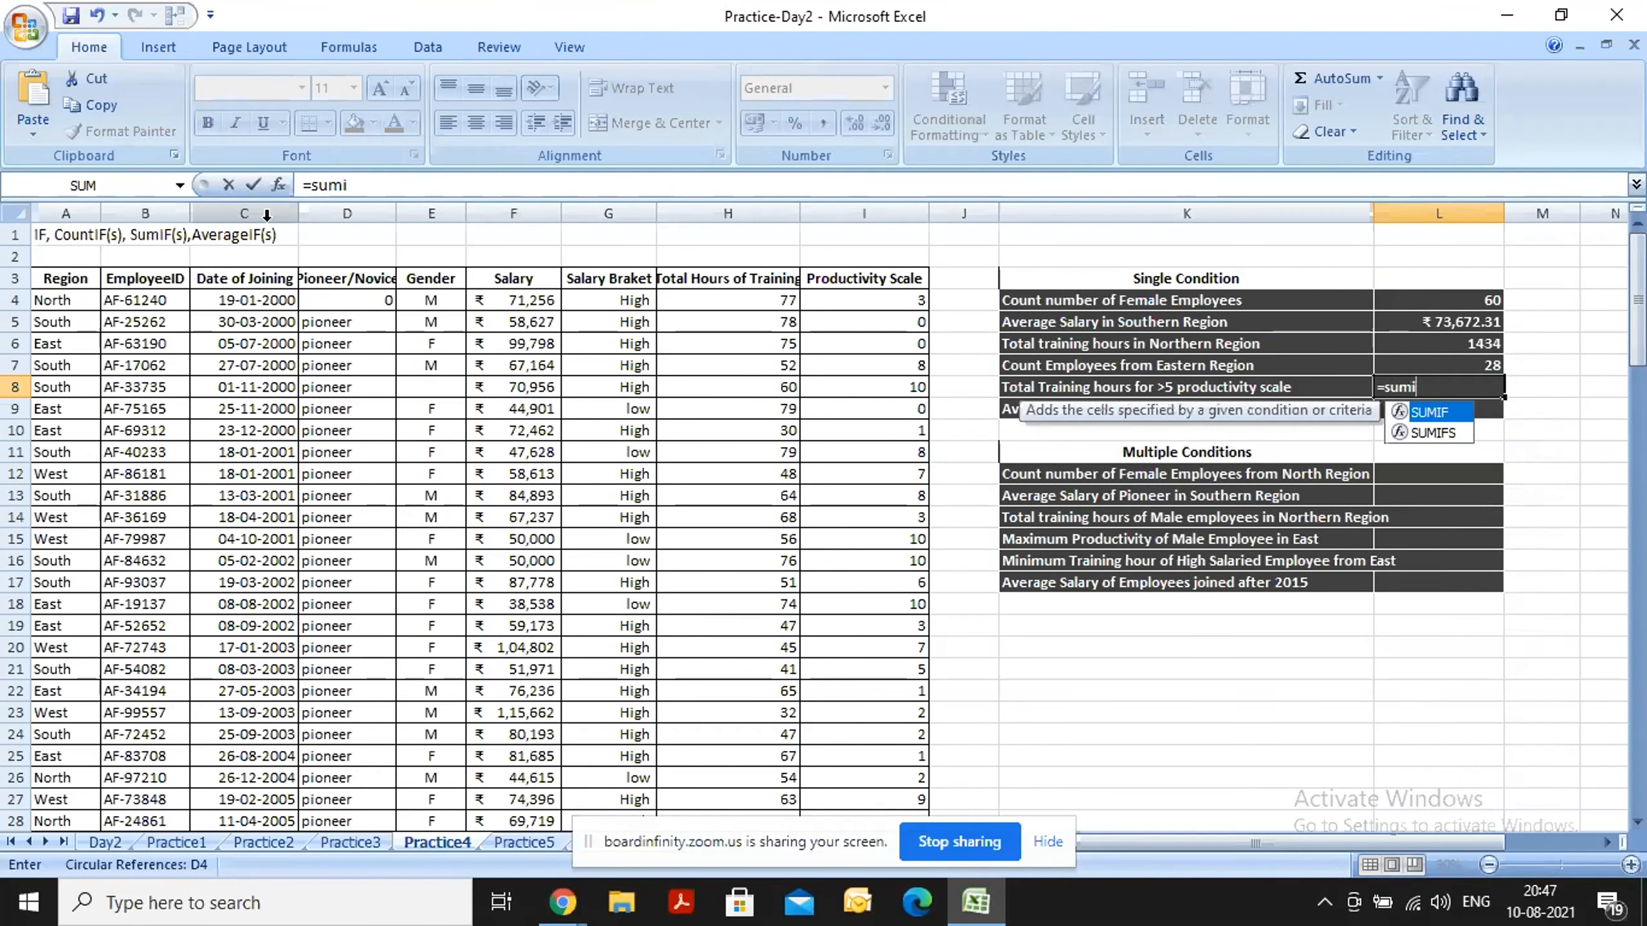
{"action": "key", "text": "Tab"}
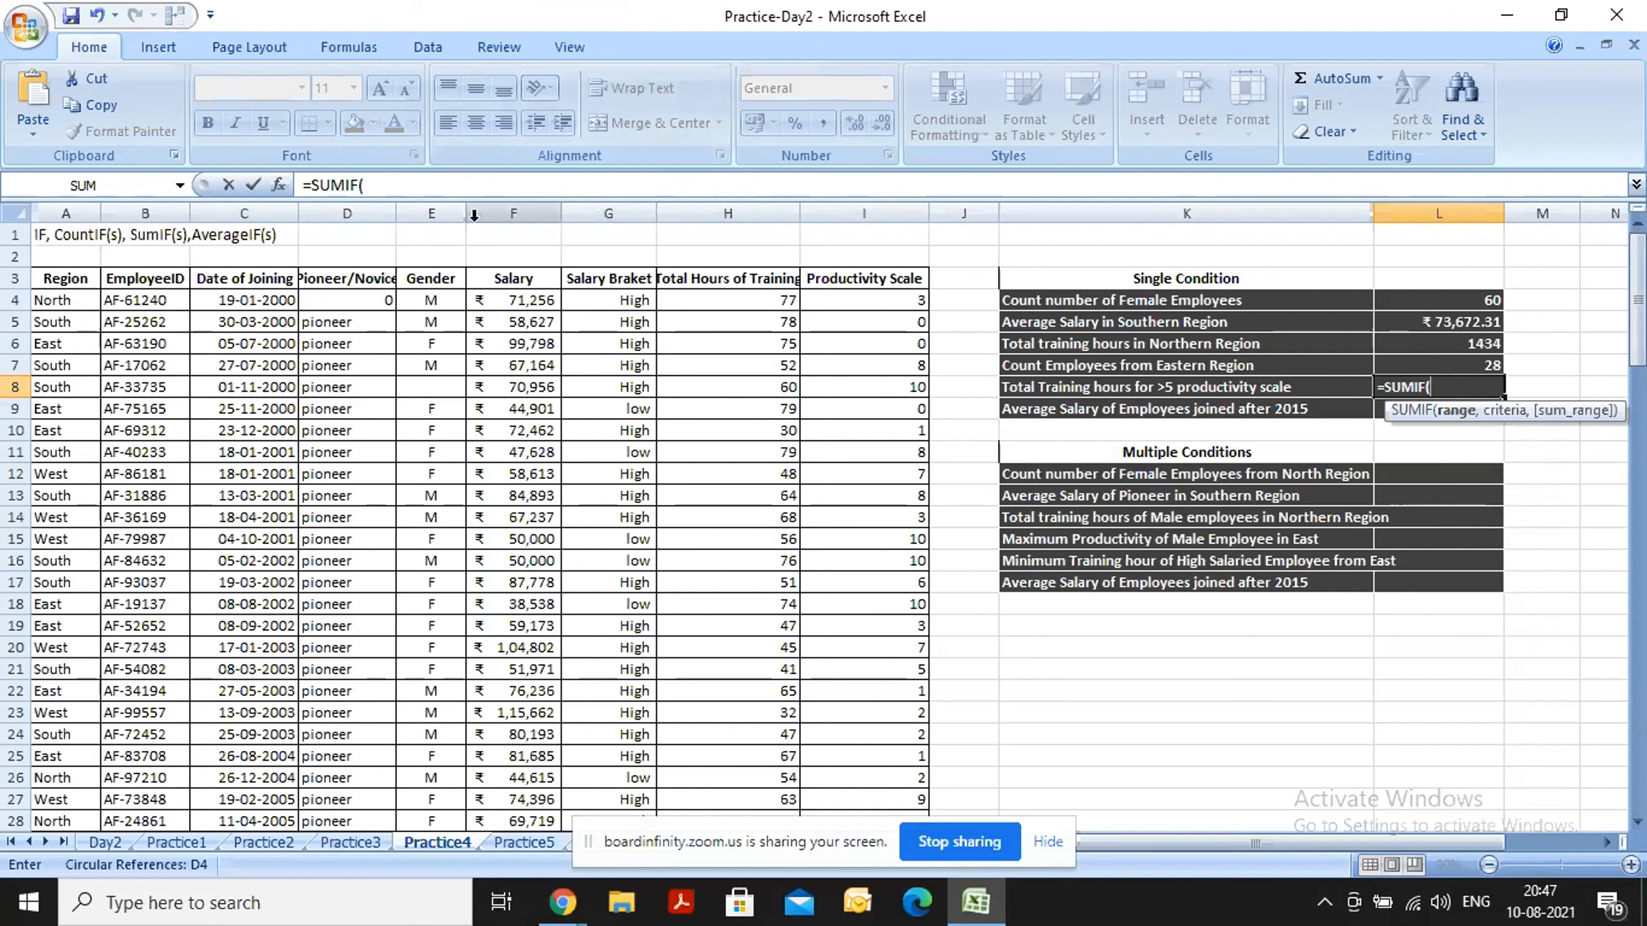
{"action": "left_click", "coordinate": [833, 203]}
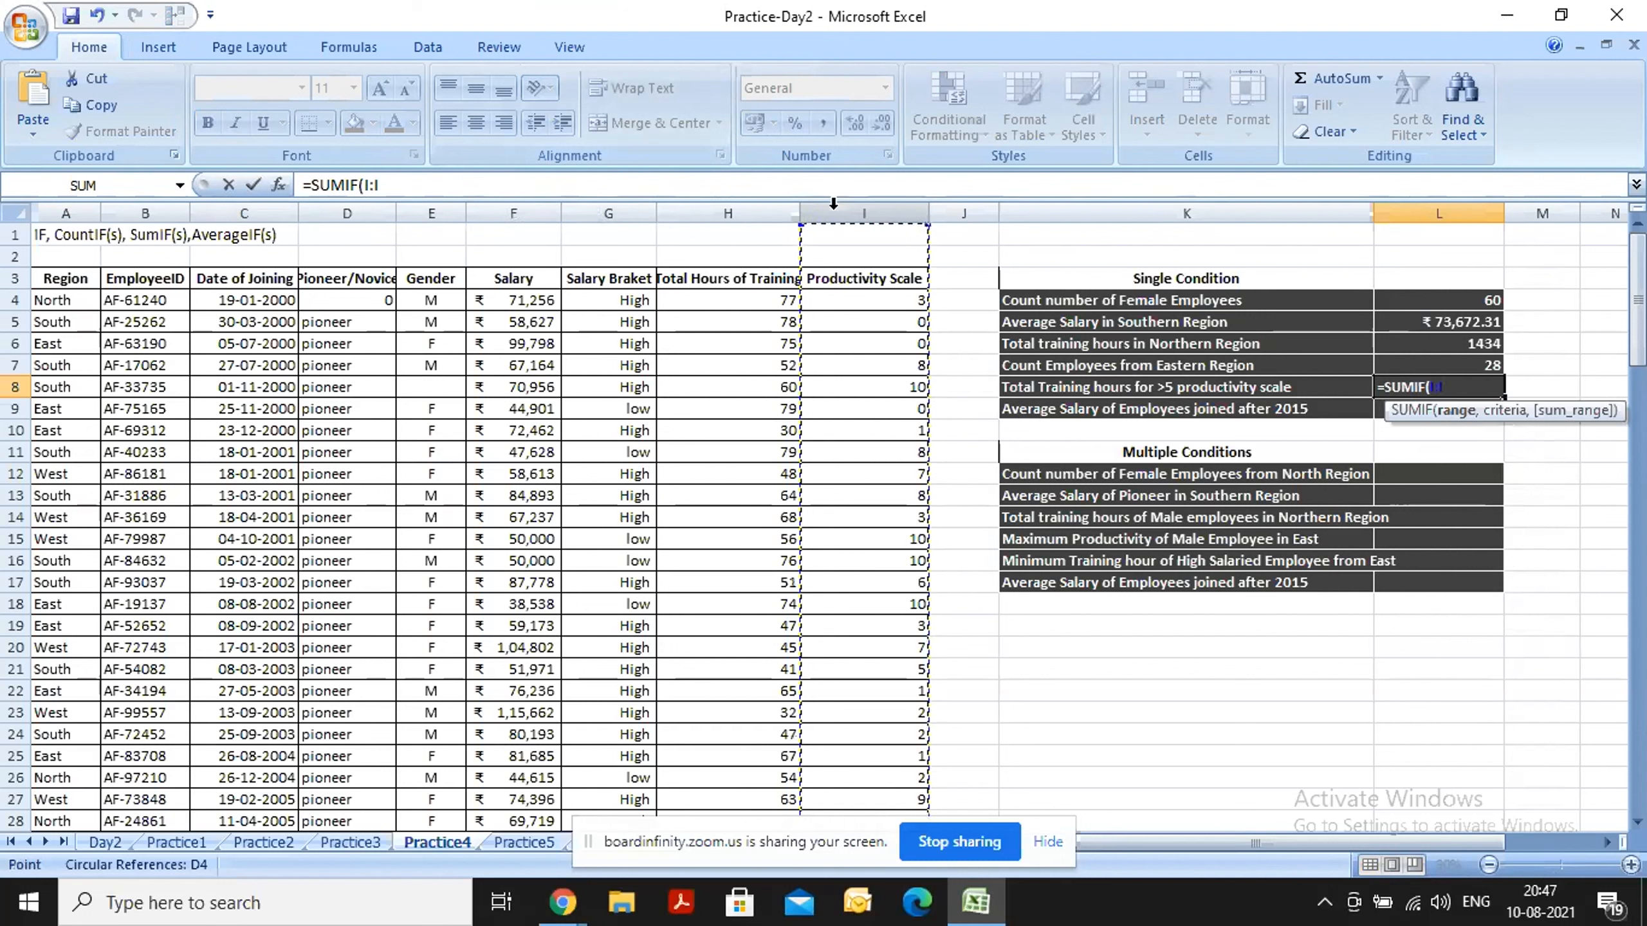
{"action": "type", "text": ","}
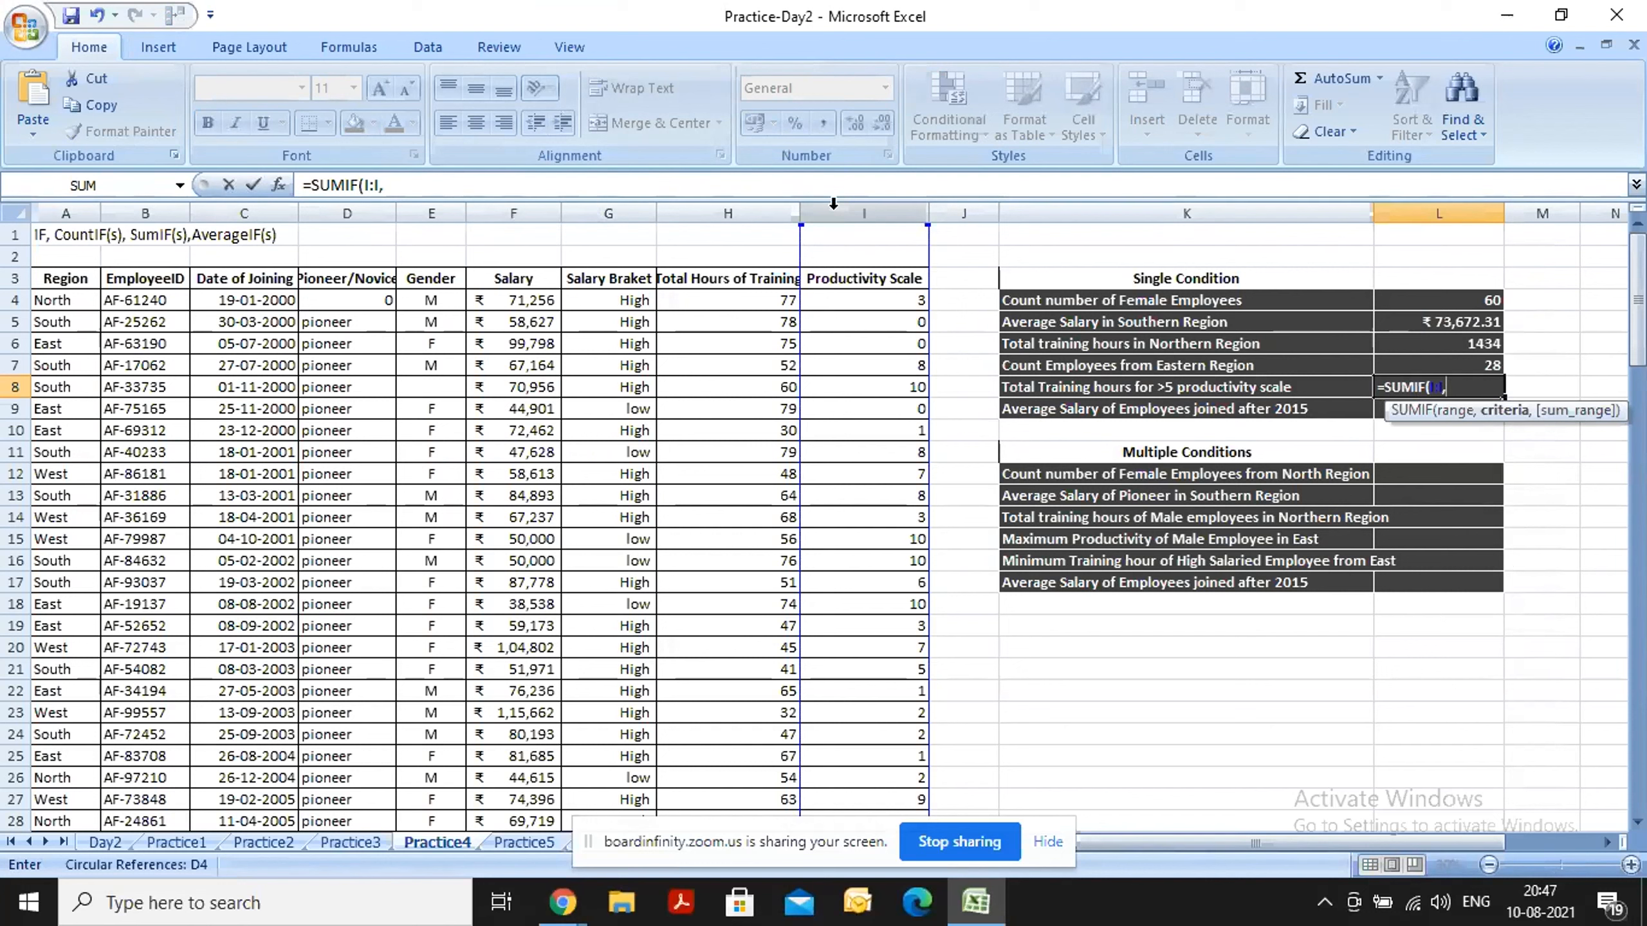
{"action": "type", "text": ">5,"}
{"action": "left_click", "coordinate": [720, 204]}
{"action": "type", "text": ")"}
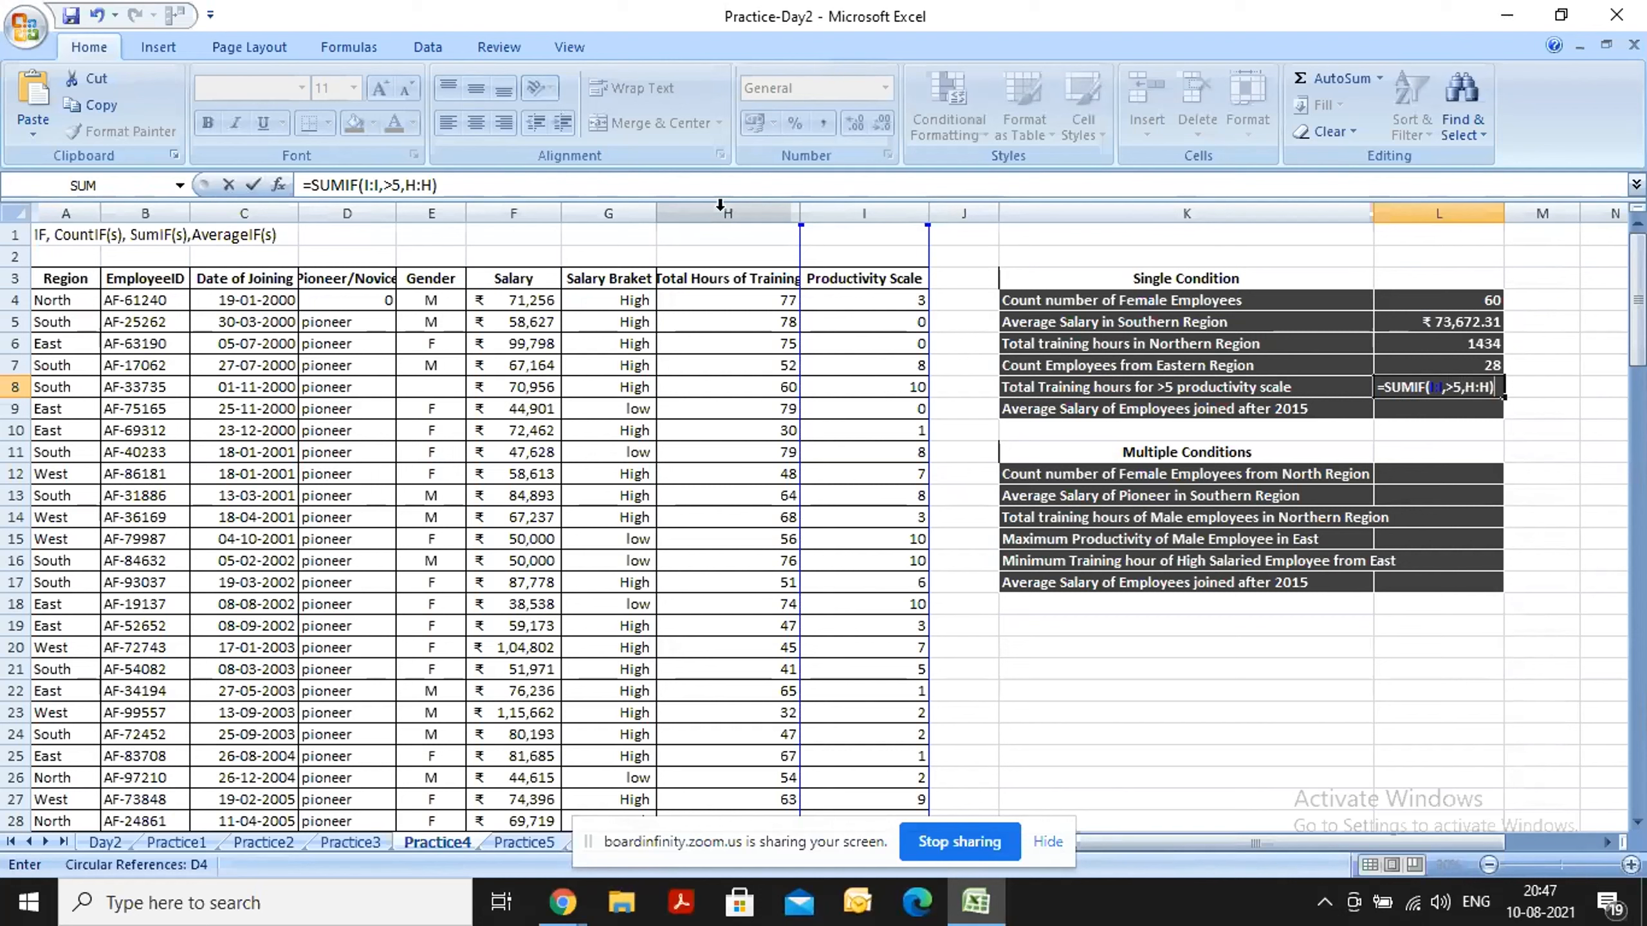
{"action": "key", "text": "Return"}
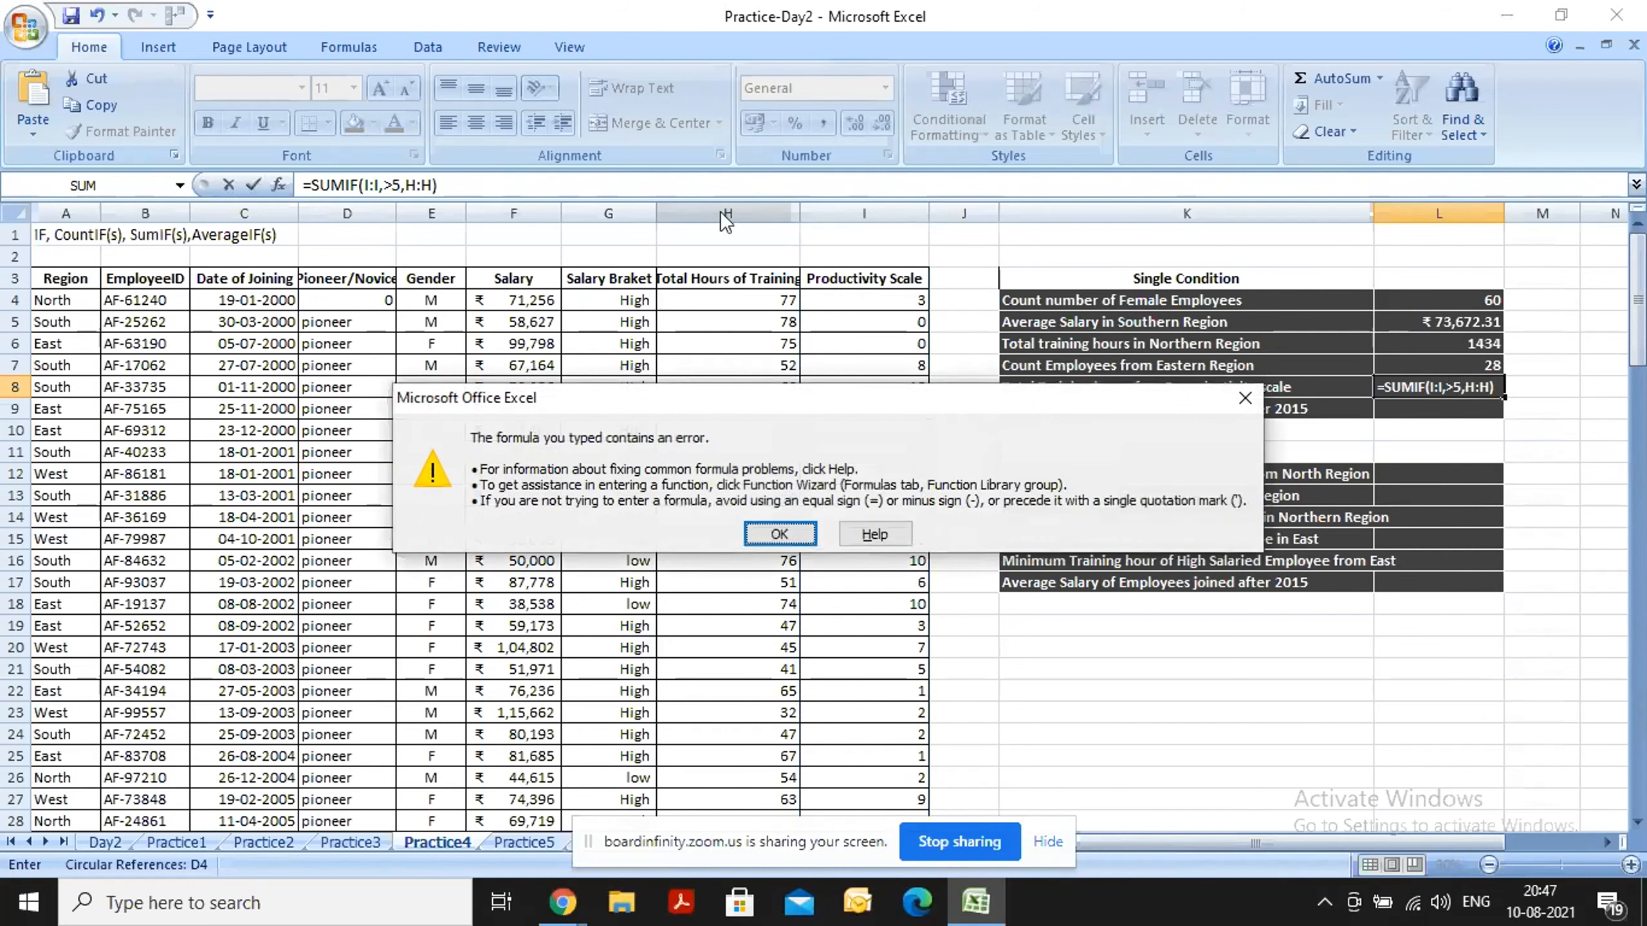
{"action": "left_click", "coordinate": [779, 534]}
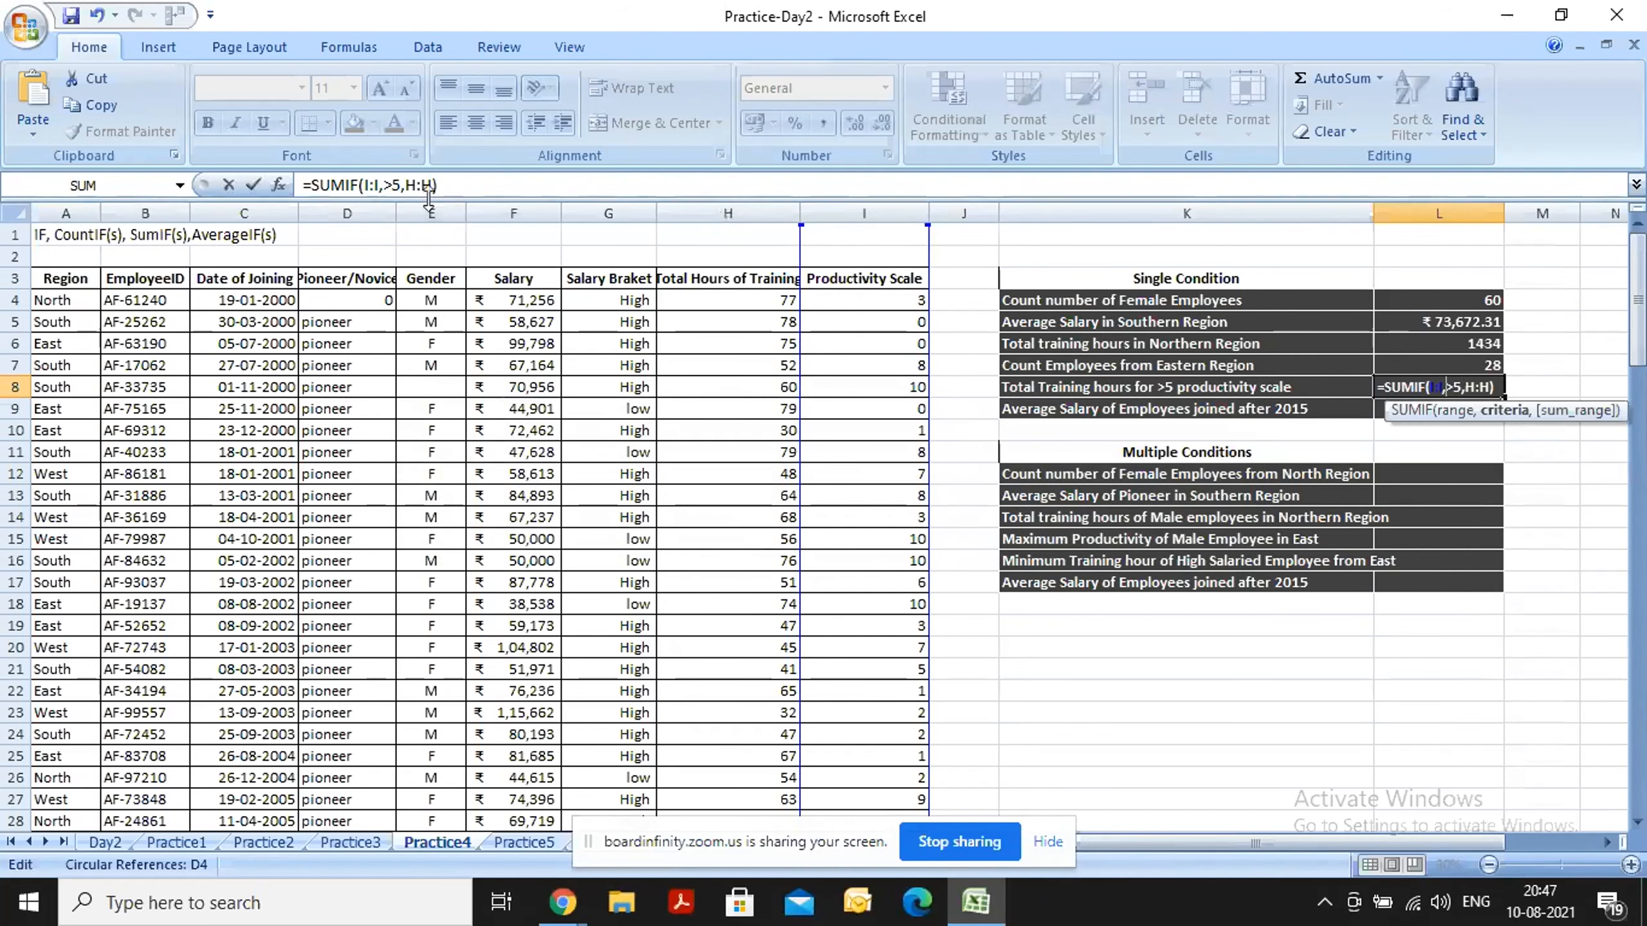
Enclose the >5 criterion in quotation marks so L8 holds =SUMIF(I:I,">5",H:H), and reselect L8 to review the formula.
{"action": "left_click", "coordinate": [401, 186]}
{"action": "type", "text": "\""}
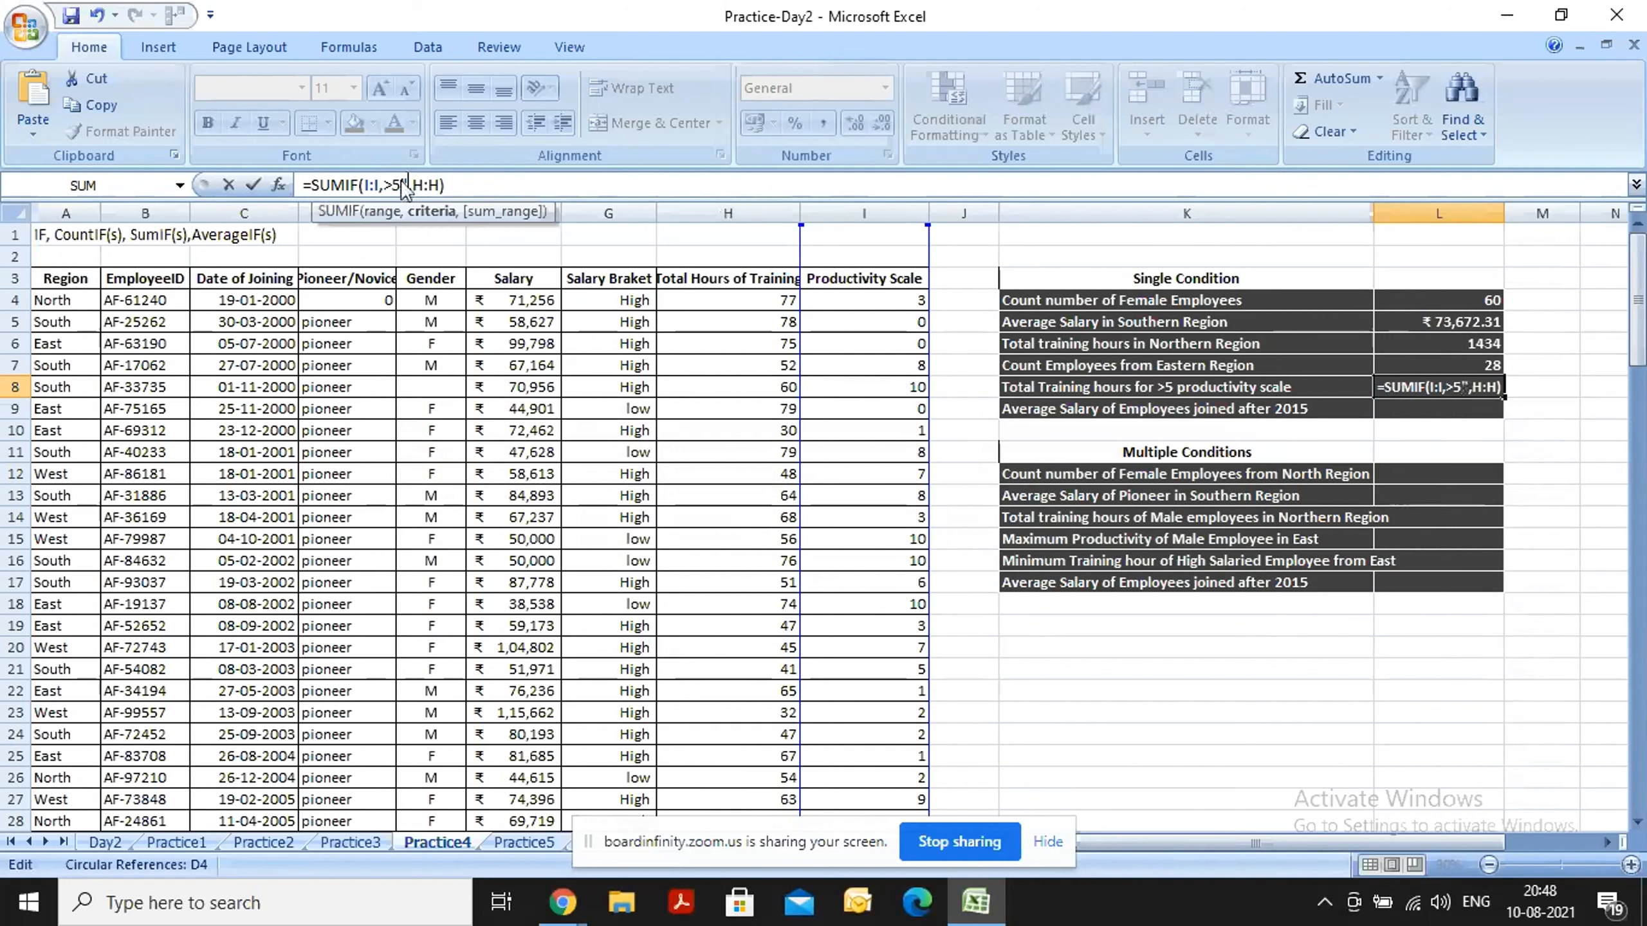
{"action": "key", "text": "Left"}
{"action": "key", "text": "Left"}
{"action": "key", "text": "Left"}
{"action": "type", "text": "\""}
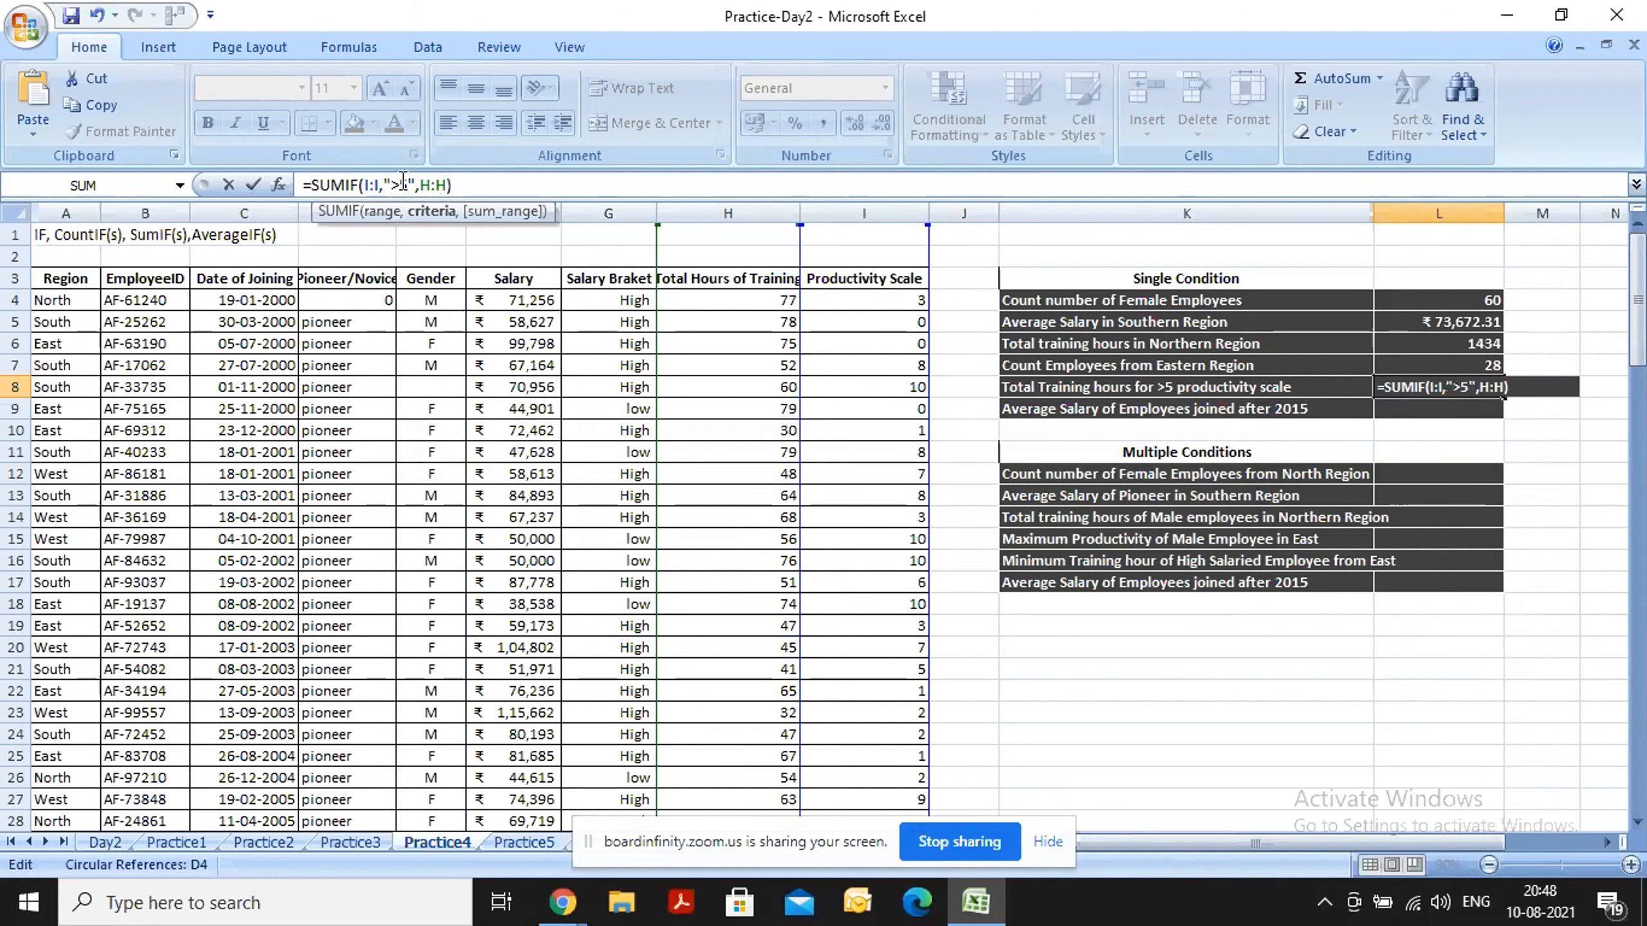
{"action": "key", "text": "Return"}
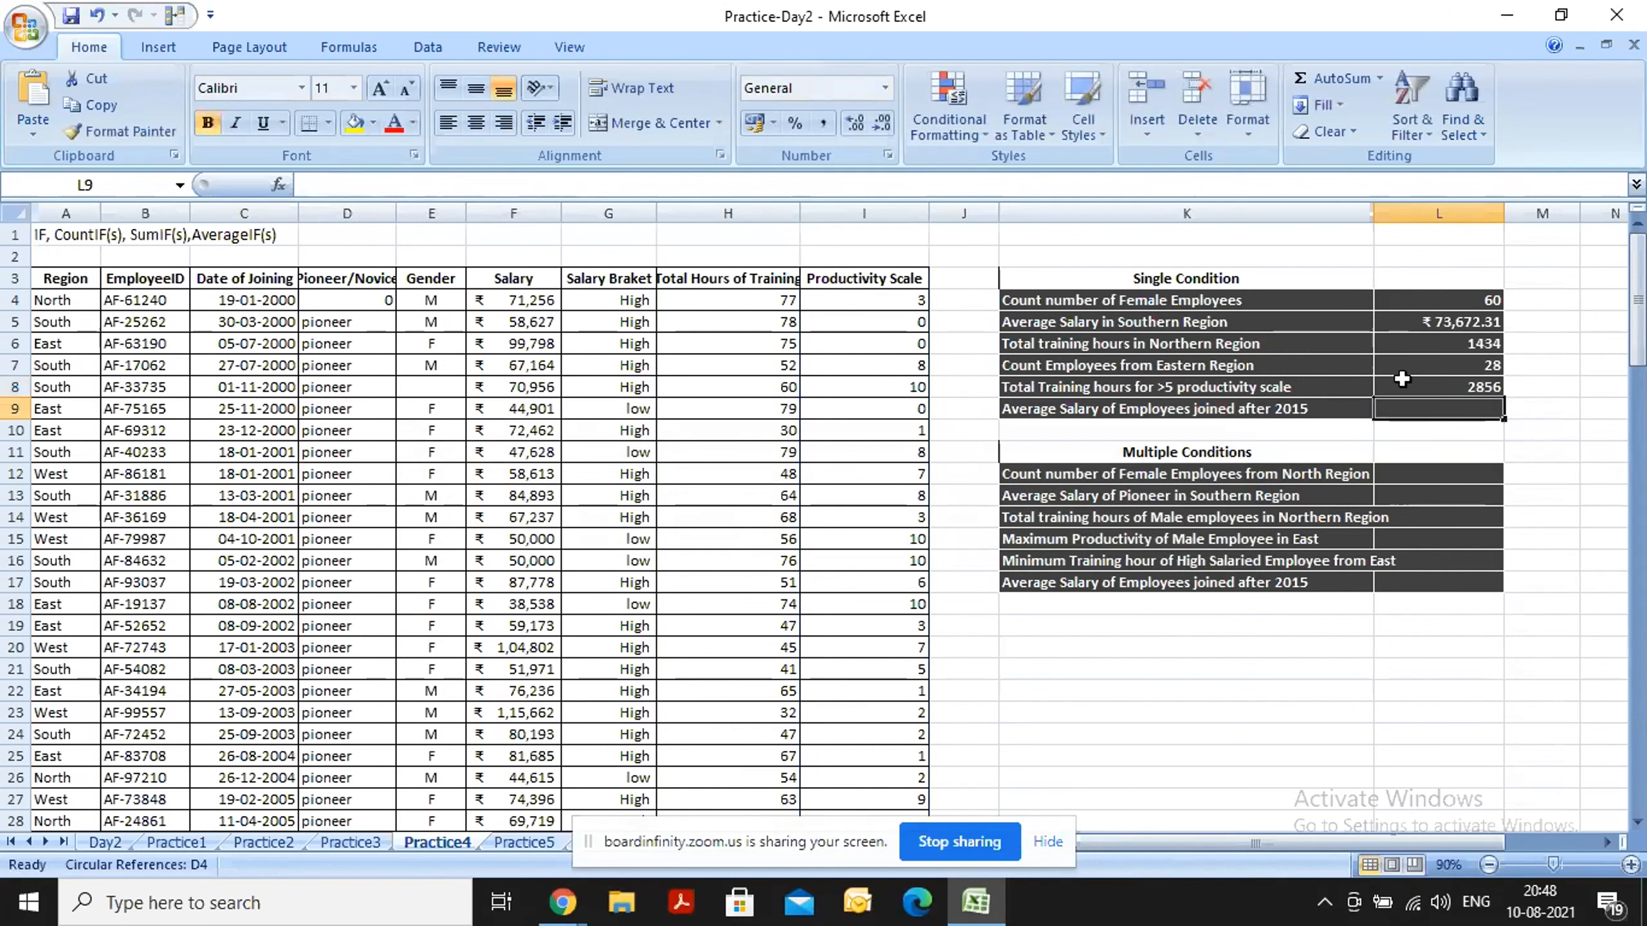
{"action": "left_click", "coordinate": [1402, 380]}
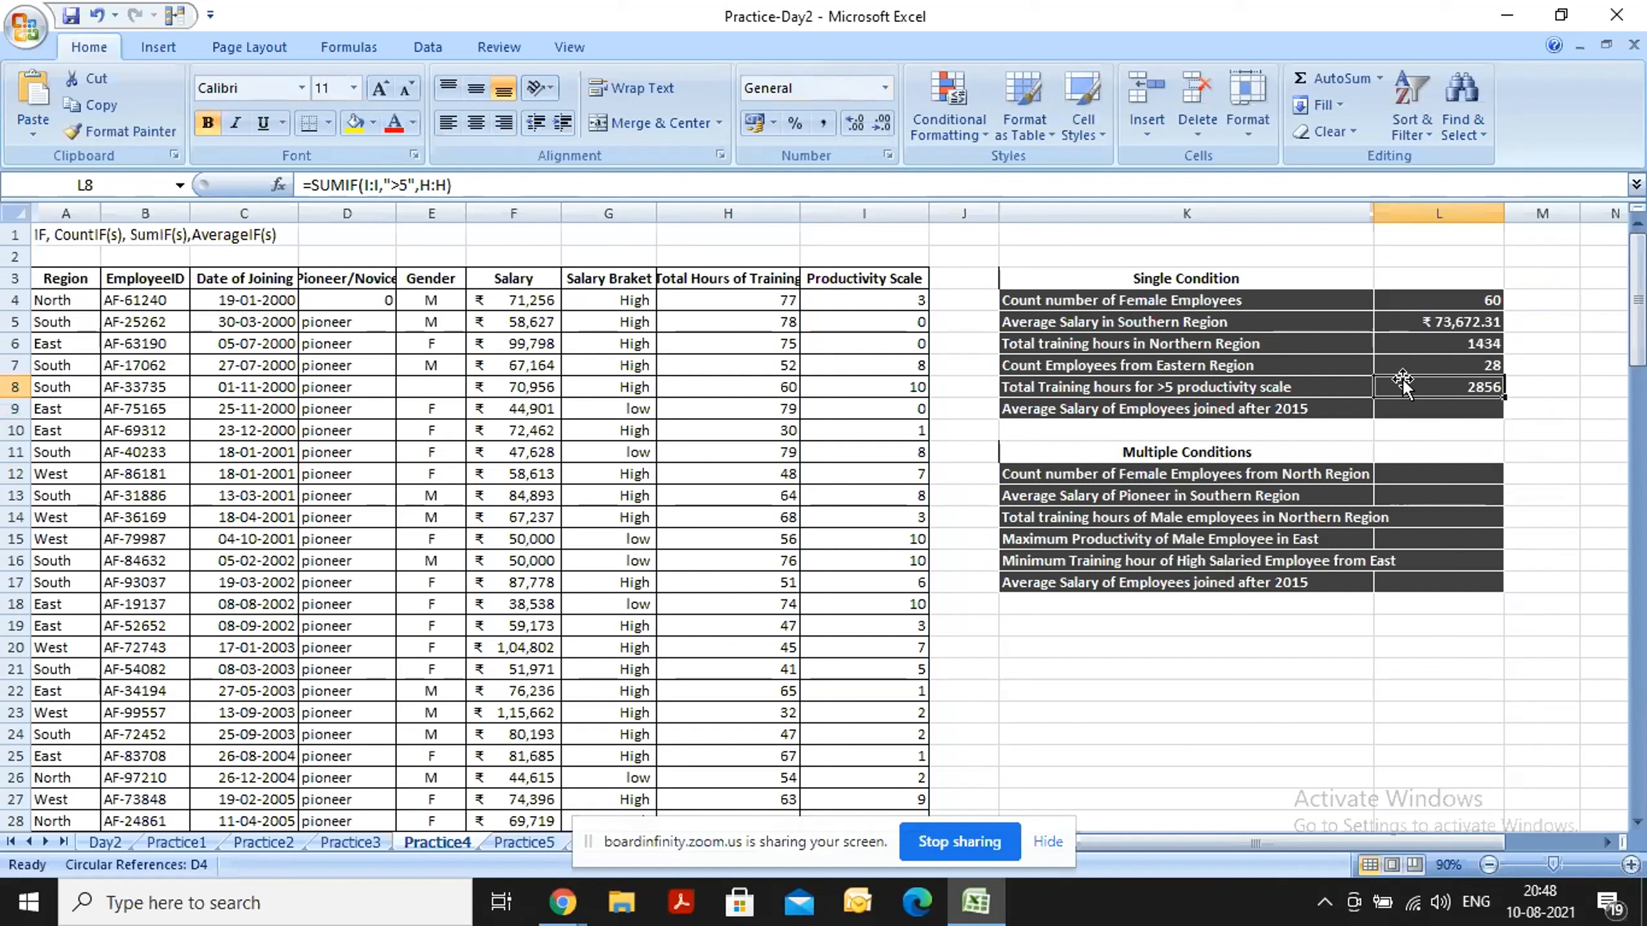
Begin an AVERAGEIF formula in cell L9 with the Date of Joining column C:C as range and "2015 as the criterion.
{"action": "left_click", "coordinate": [1413, 408]}
{"action": "type", "text": "="}
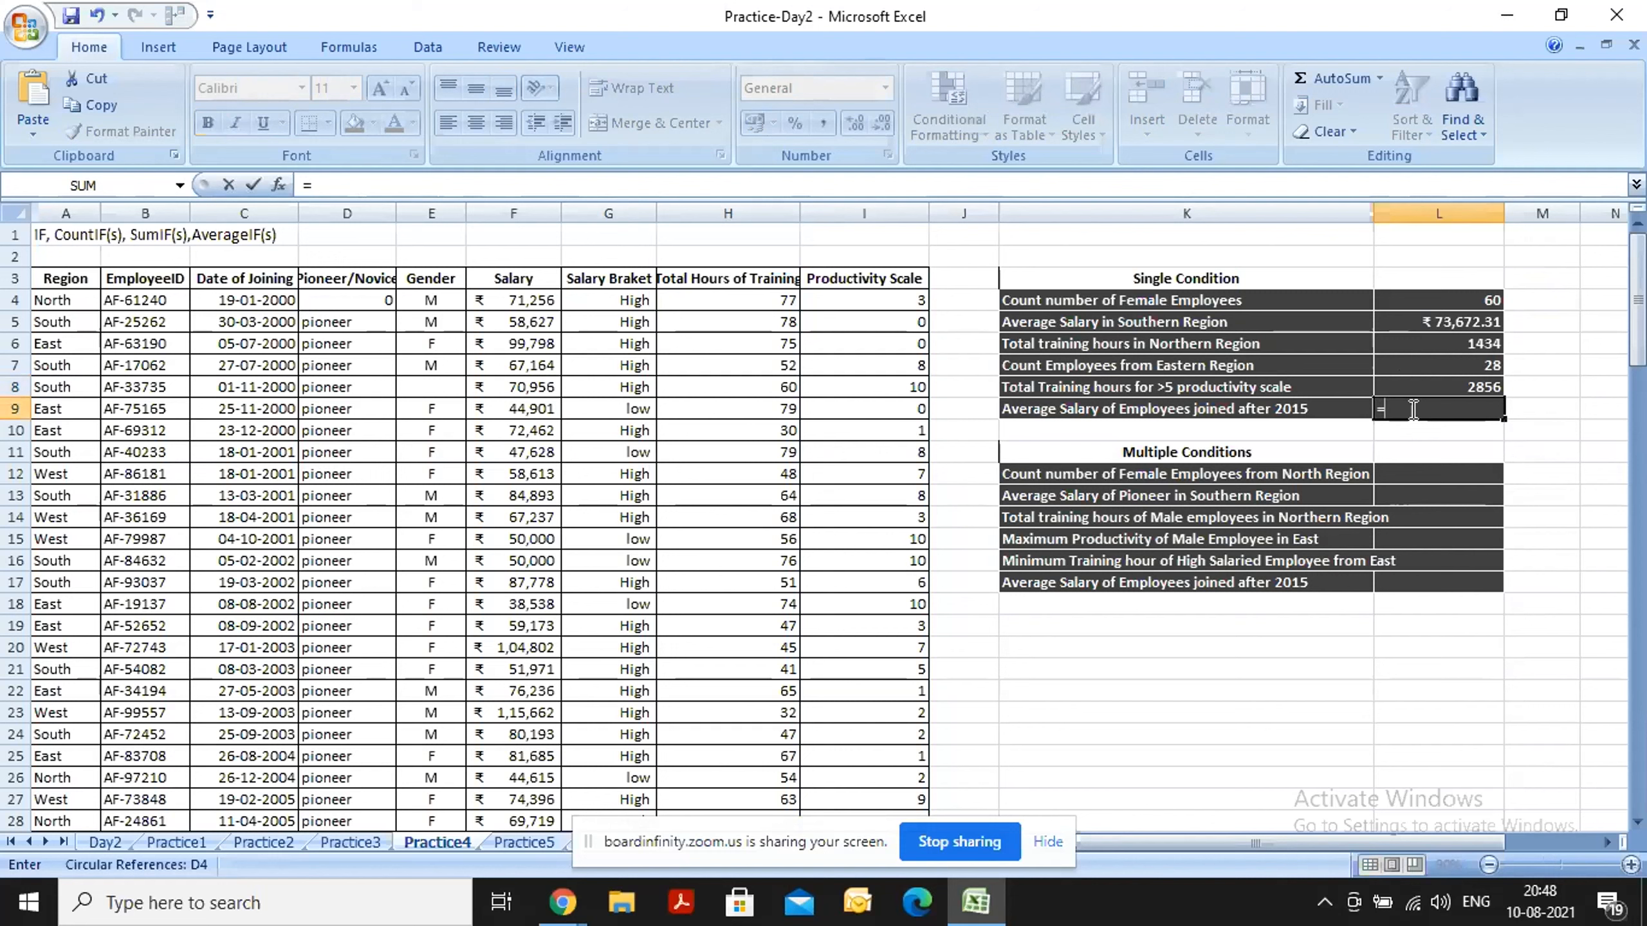
{"action": "type", "text": "ave"}
{"action": "key", "text": "Down"}
{"action": "key", "text": "Down"}
{"action": "key", "text": "Down"}
{"action": "key", "text": "Tab"}
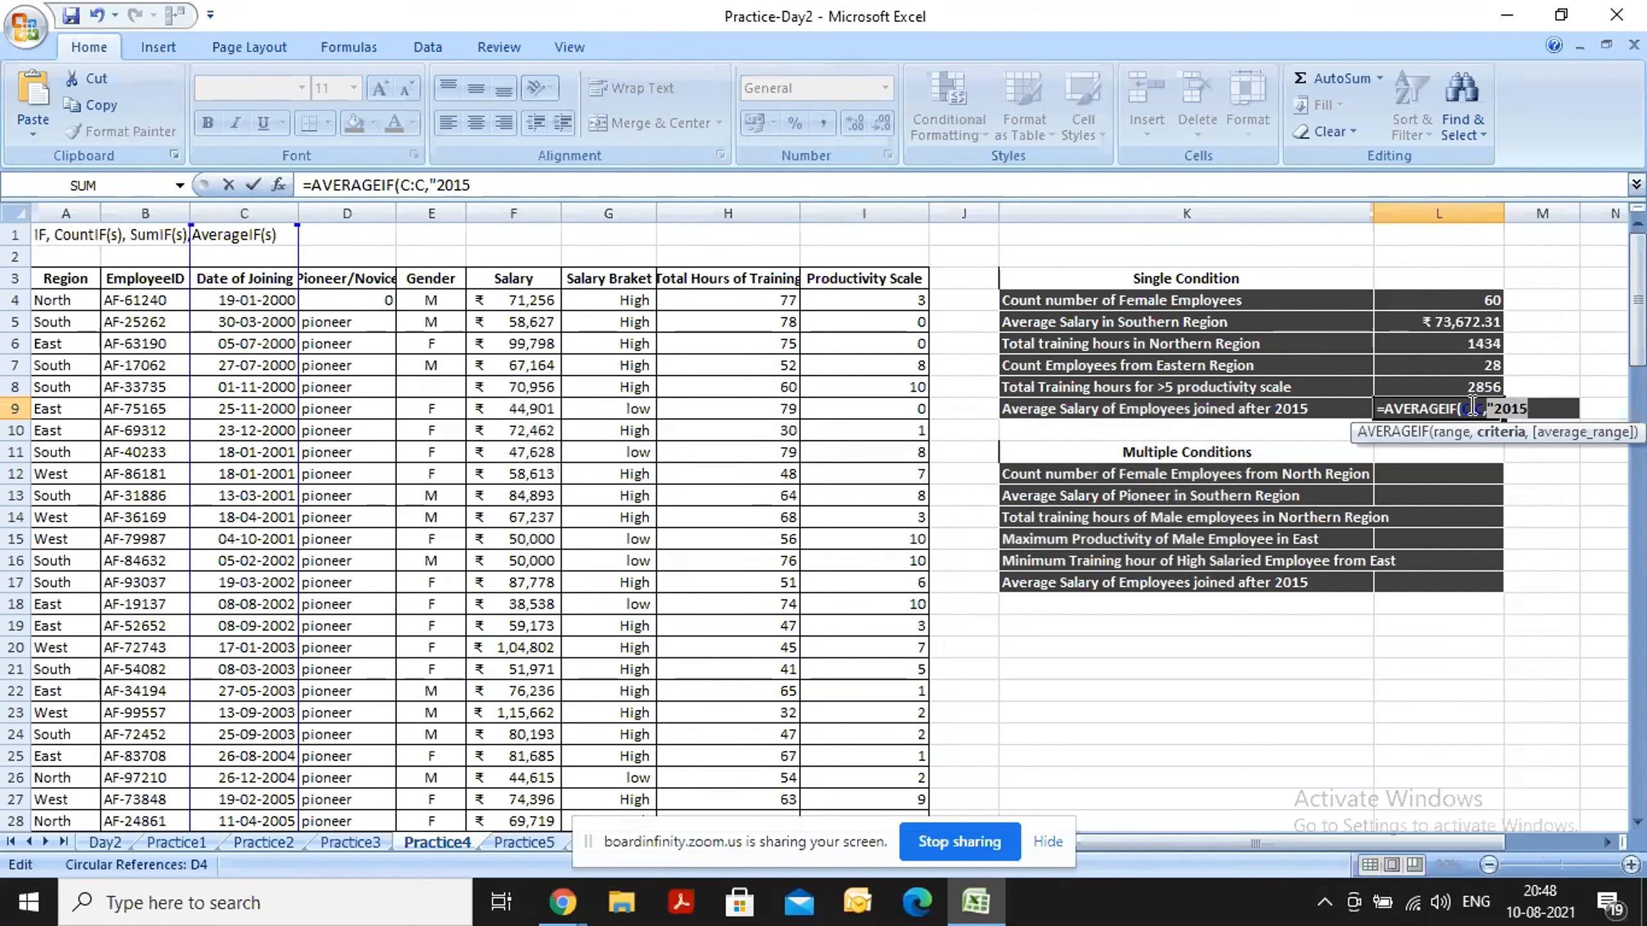
Replace the criterion in L9 with ">=01-01-2015" and average the Salary column, completing =AVERAGEIF(C:C,">=01-01-2015",F:F).
{"action": "key", "text": "Right"}
{"action": "key", "text": "BackSpace"}
{"action": "key", "text": "BackSpace"}
{"action": "key", "text": "BackSpace"}
{"action": "key", "text": "BackSpace"}
{"action": "type", "text": ">="}
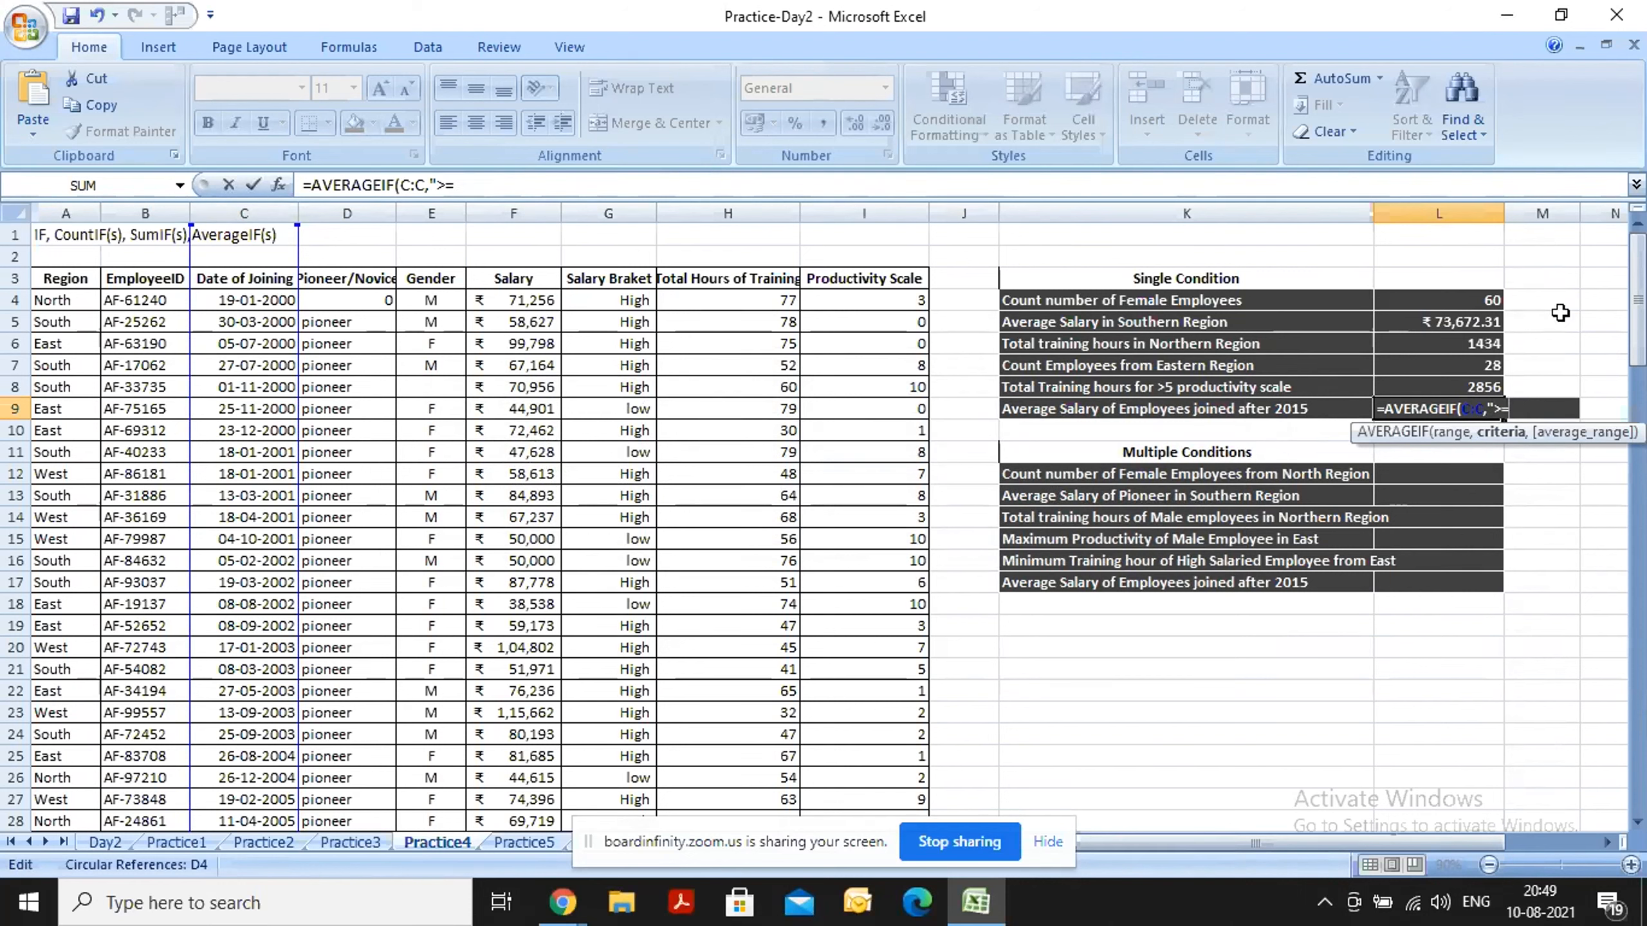
{"action": "type", "text": "01-01-2015"}
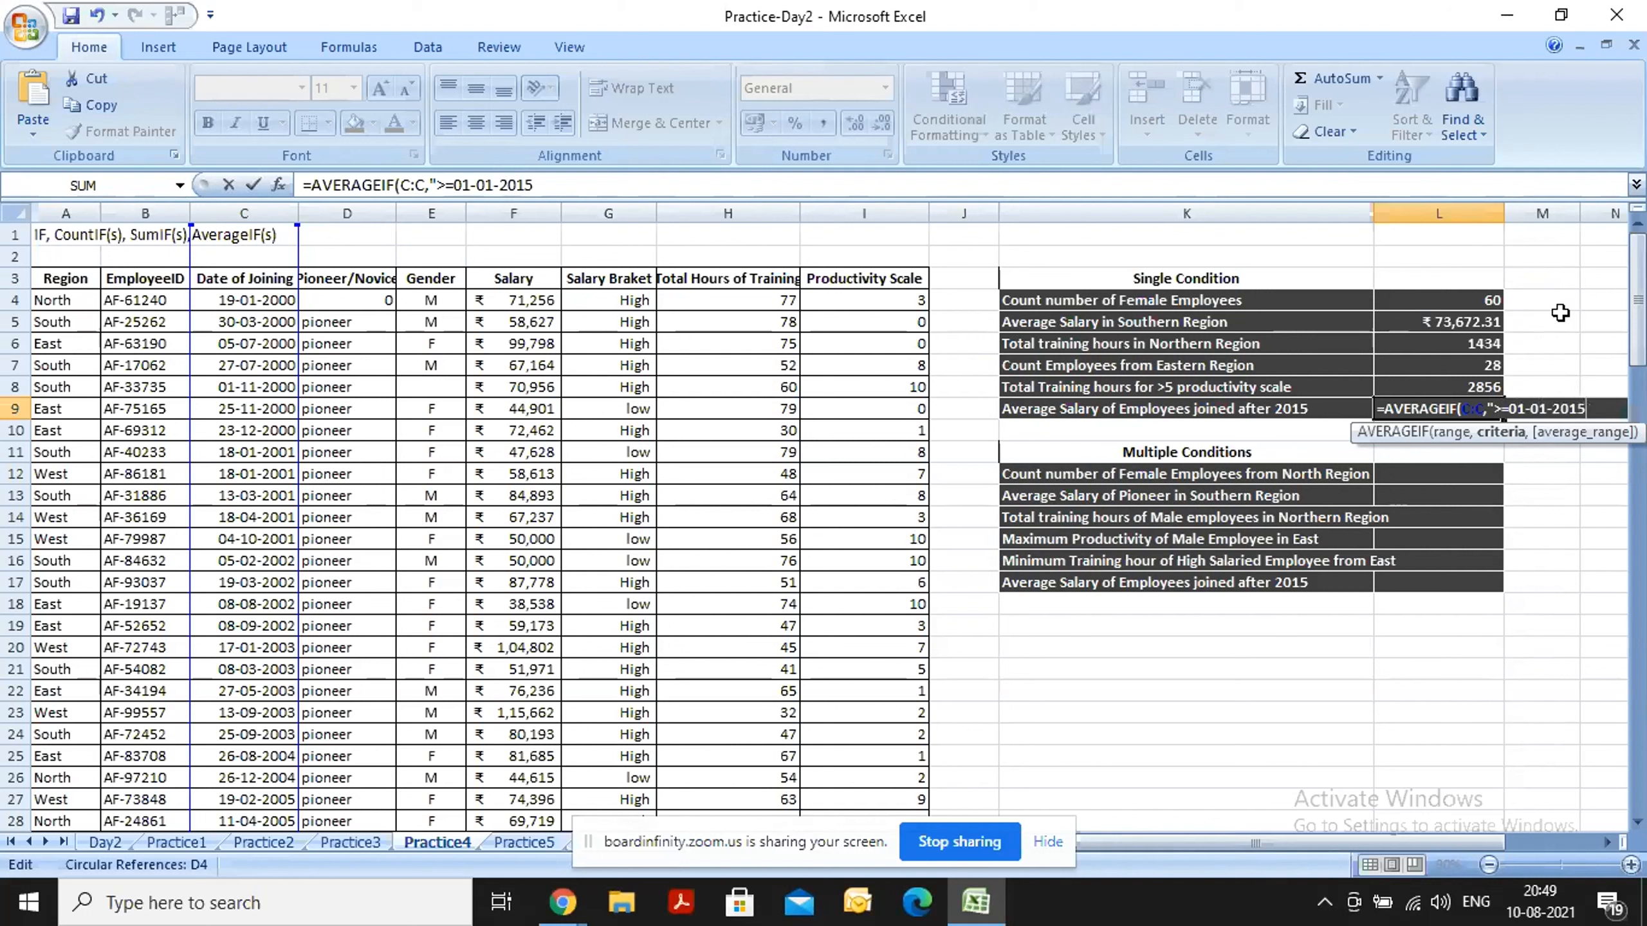
{"action": "type", "text": "\","}
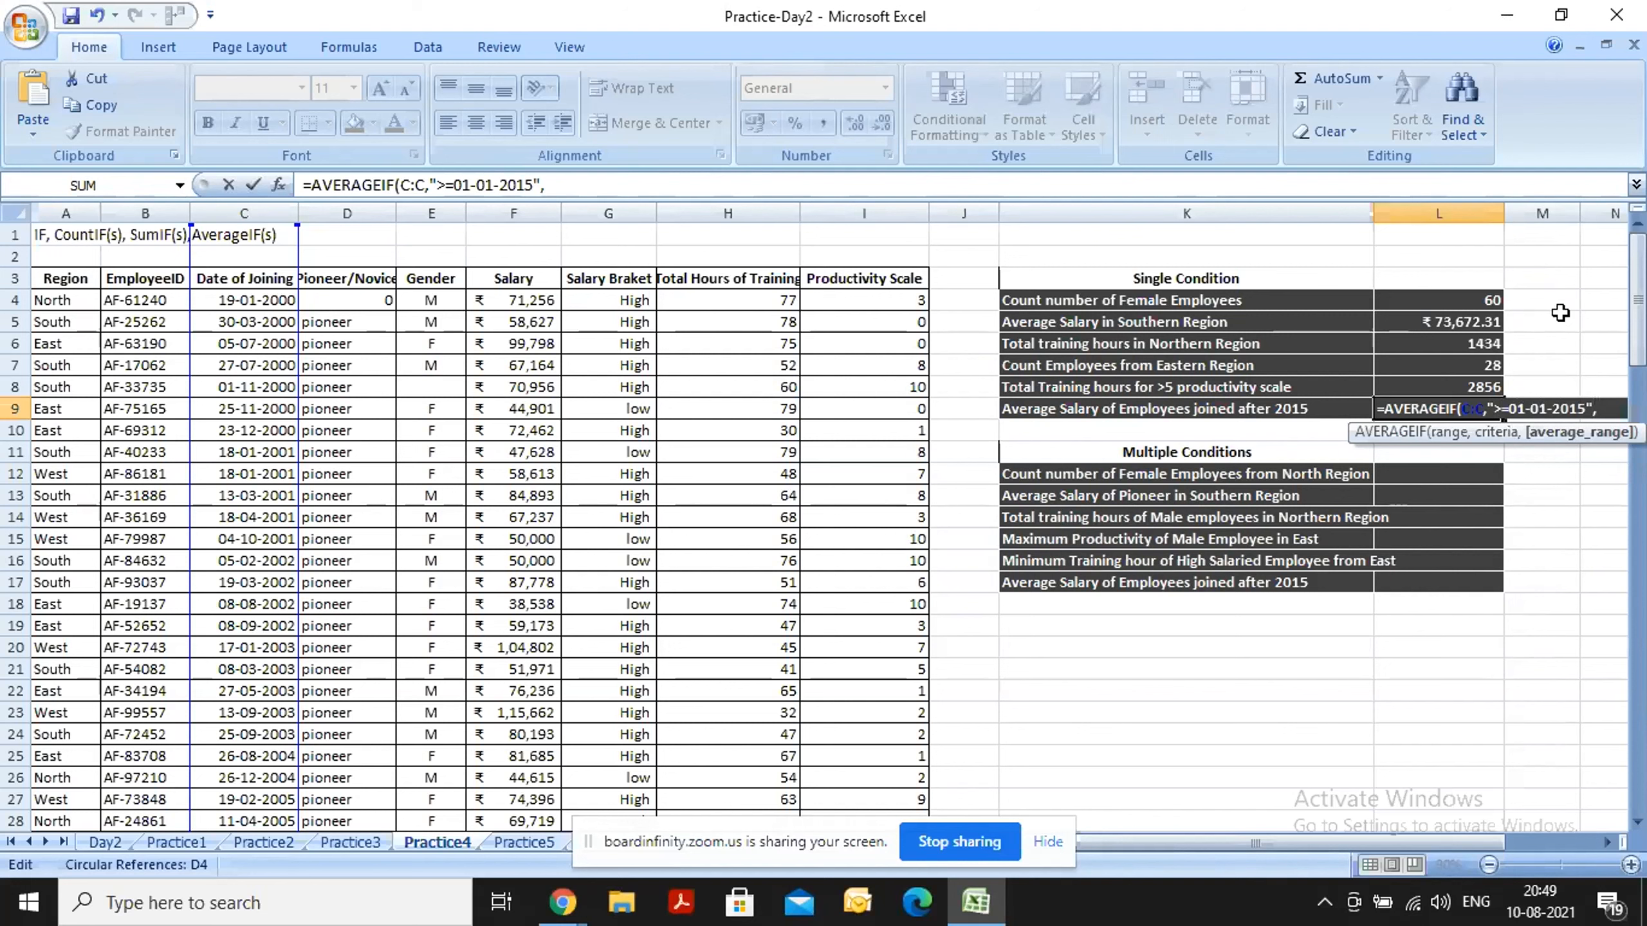
{"action": "left_click", "coordinate": [532, 205]}
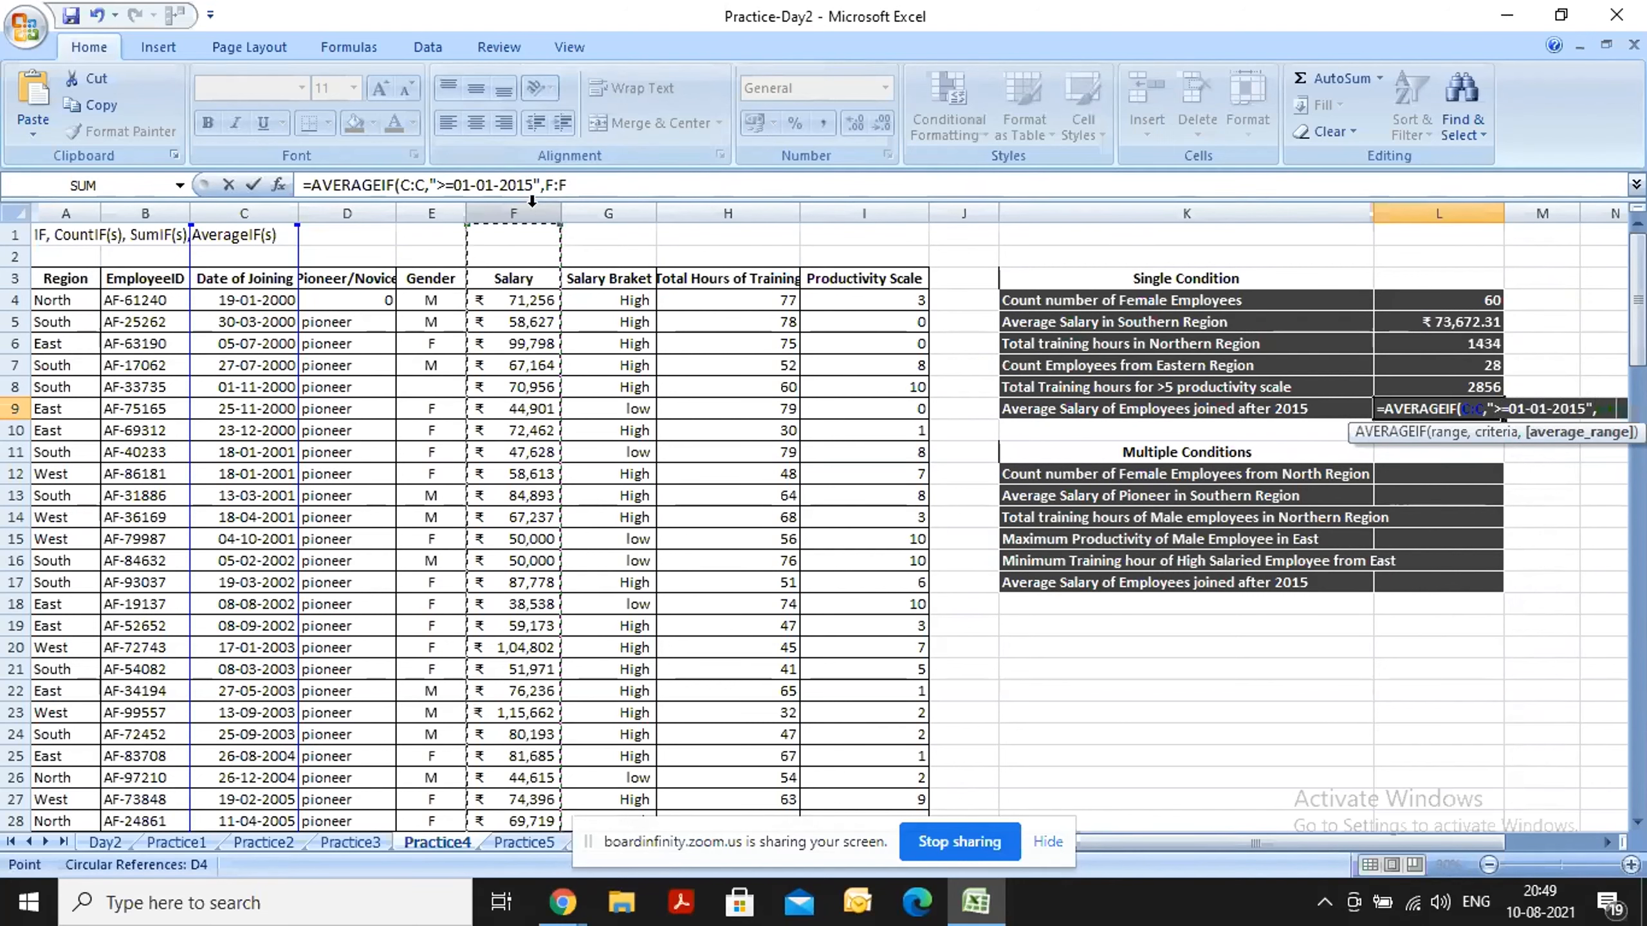
{"action": "key", "text": "ctrl+Return"}
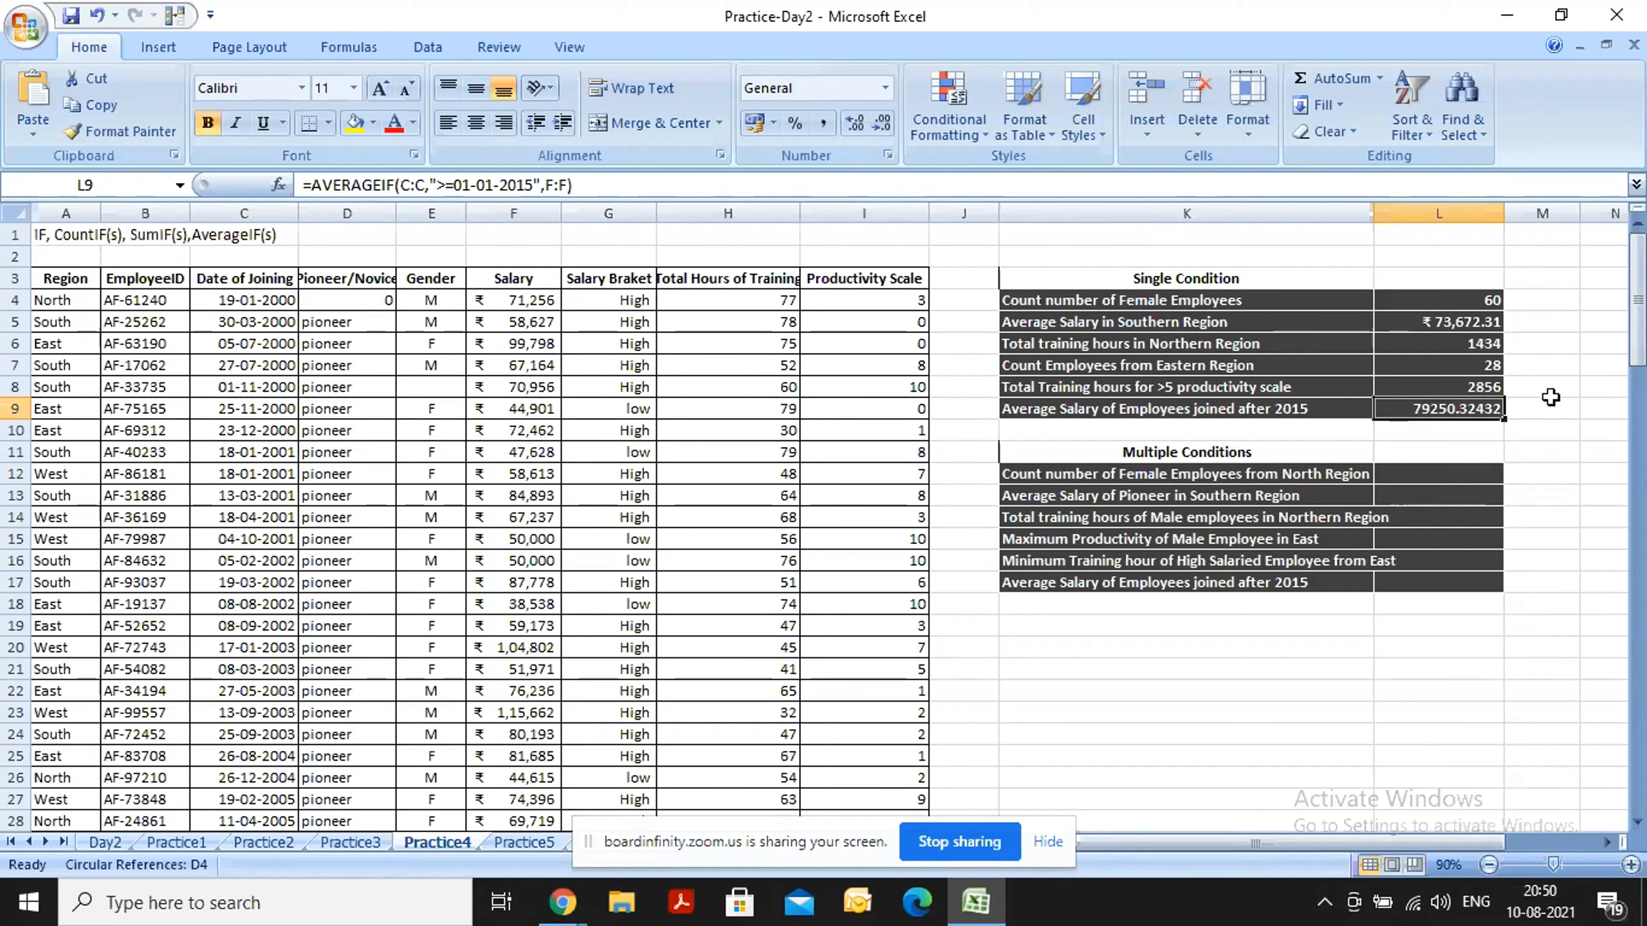
Open the AVERAGEIF formula in cell L9 to review its ranges and date criterion, and return to cell L12.
{"action": "left_click", "coordinate": [1442, 475]}
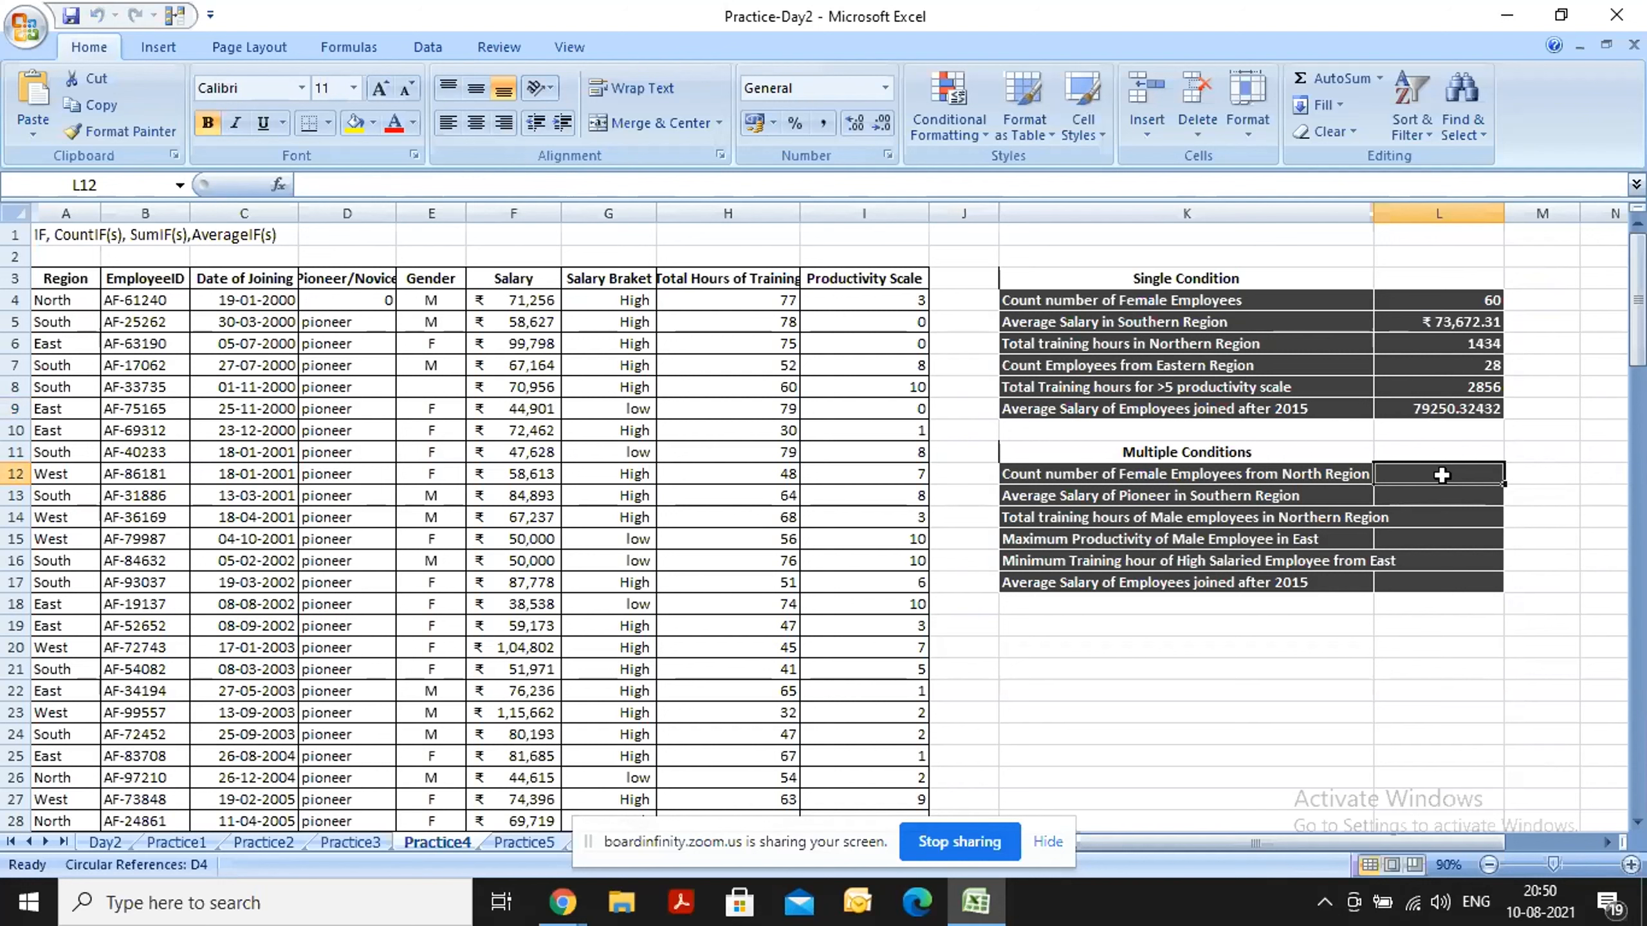
{"action": "left_click", "coordinate": [1447, 407]}
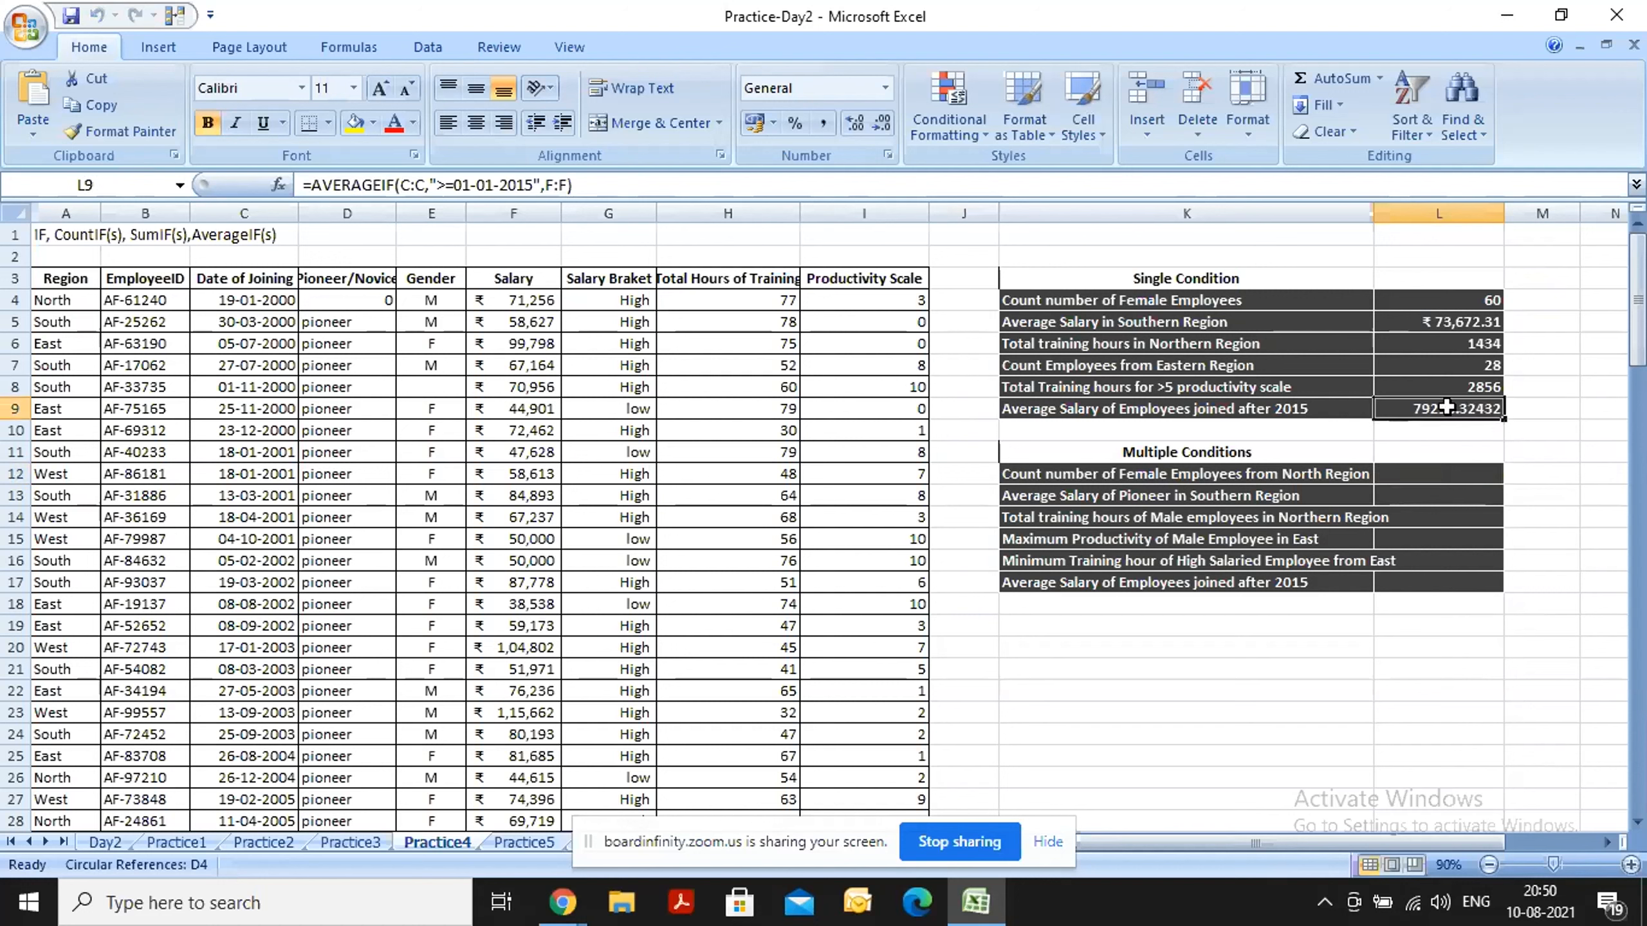
{"action": "double_click", "coordinate": [1447, 406]}
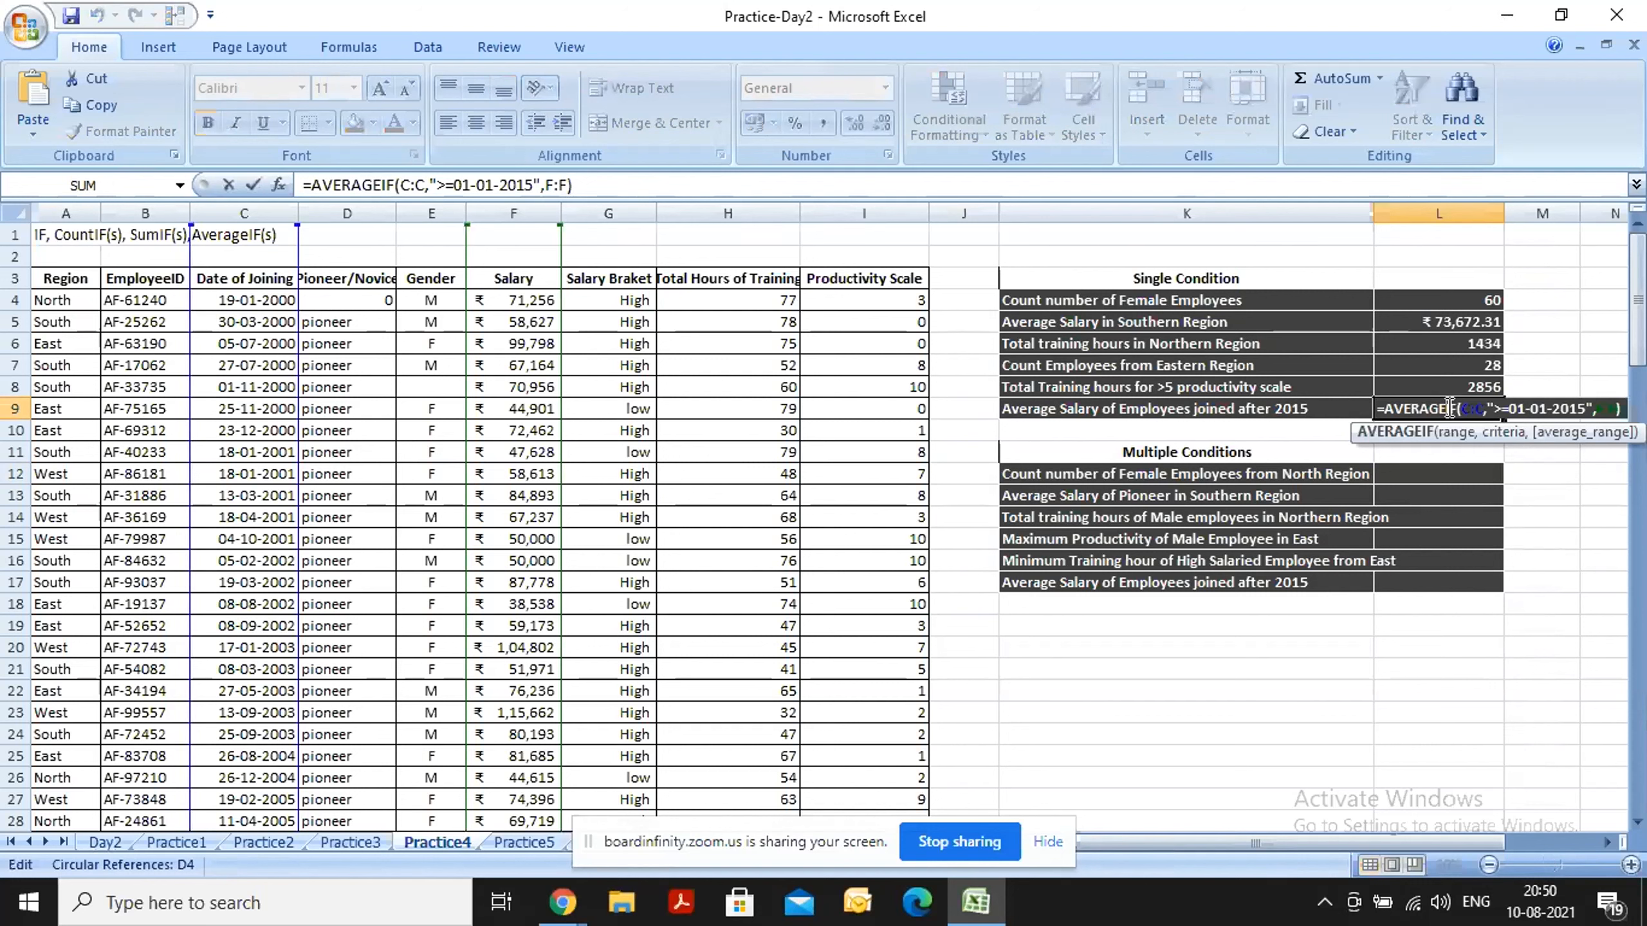
{"action": "left_click", "coordinate": [1412, 471]}
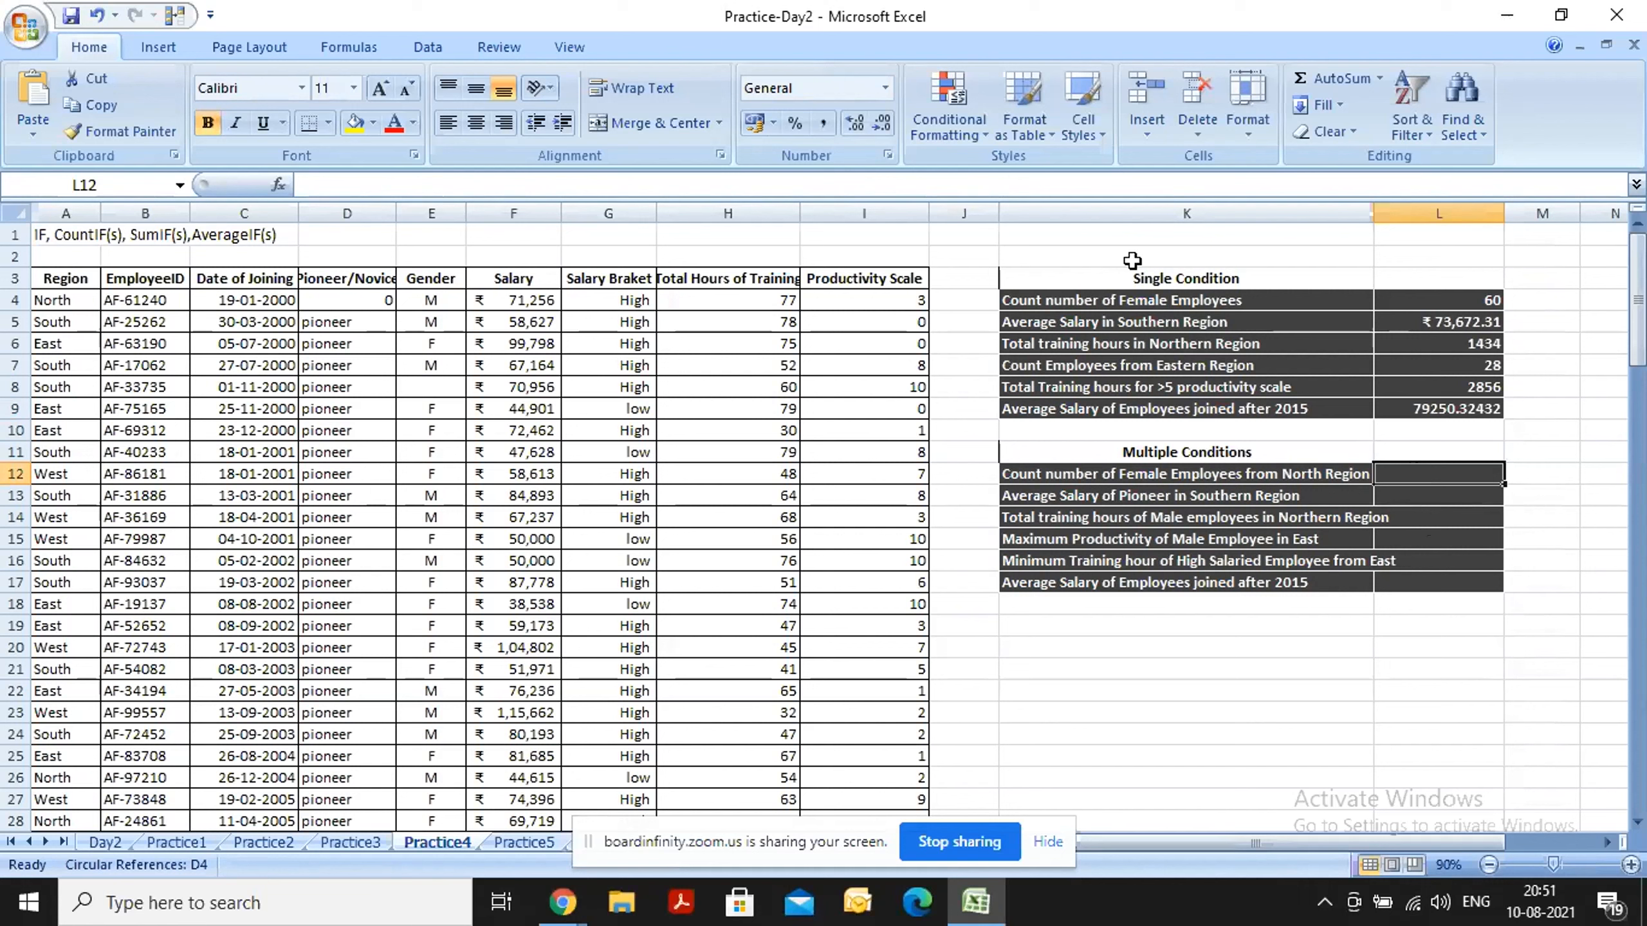
Go through the single-condition exercise questions in column K, down to the first multiple-condition question in K12.
{"action": "left_click", "coordinate": [1081, 275]}
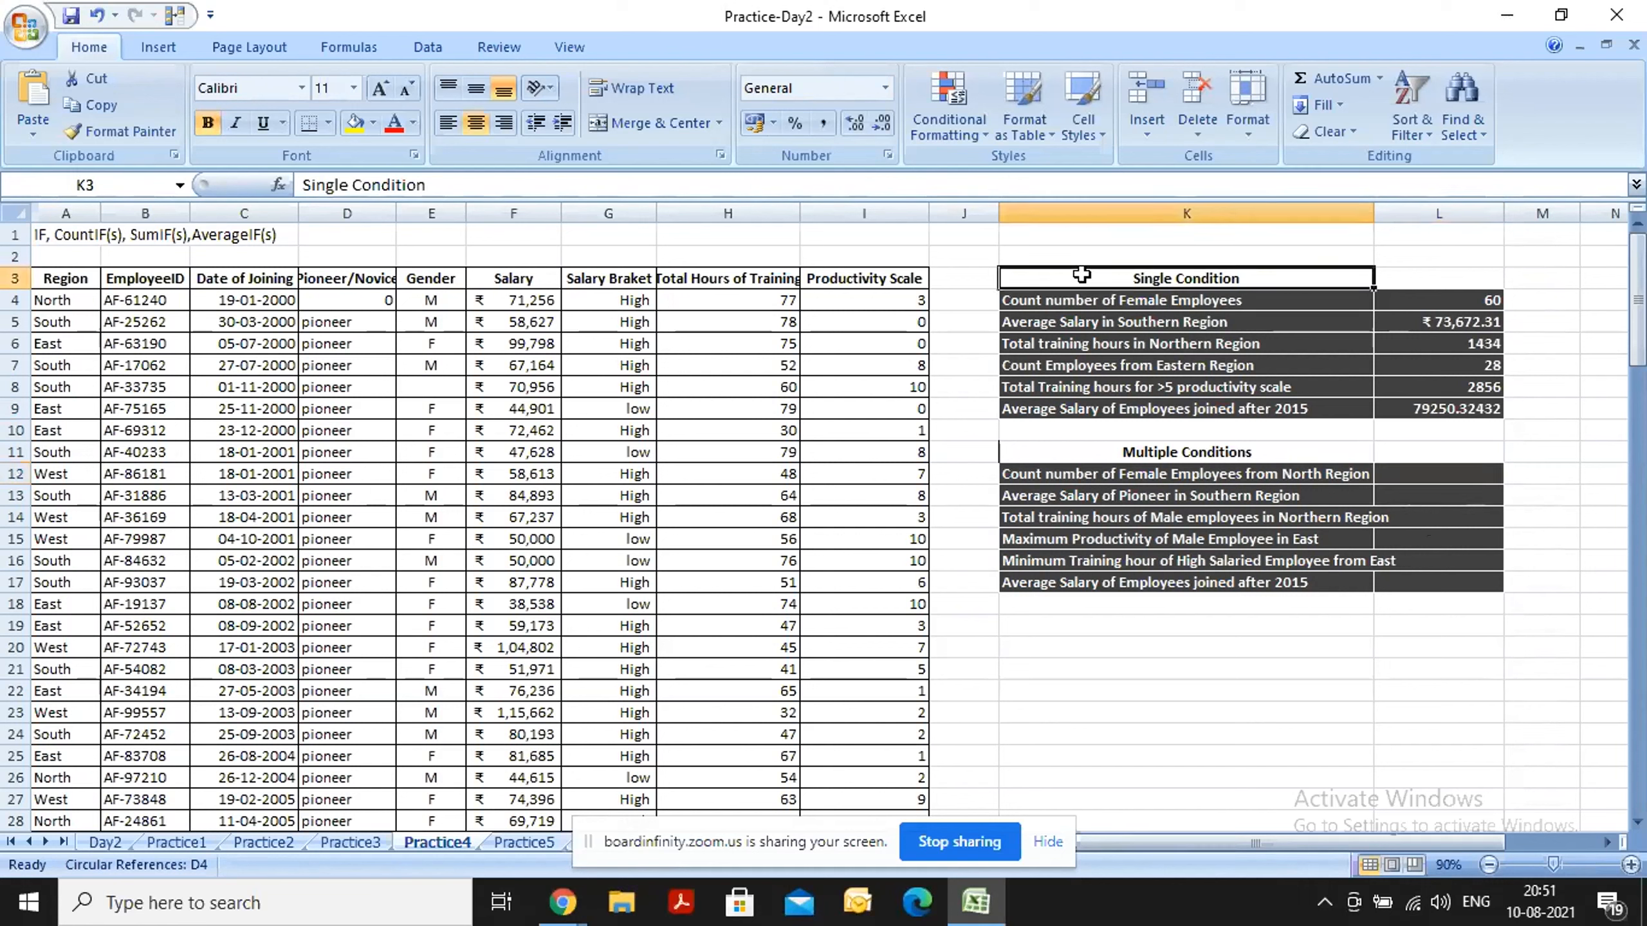
{"action": "key", "text": "Down"}
{"action": "key", "text": "Down"}
{"action": "key", "text": "Down"}
{"action": "key", "text": "Down"}
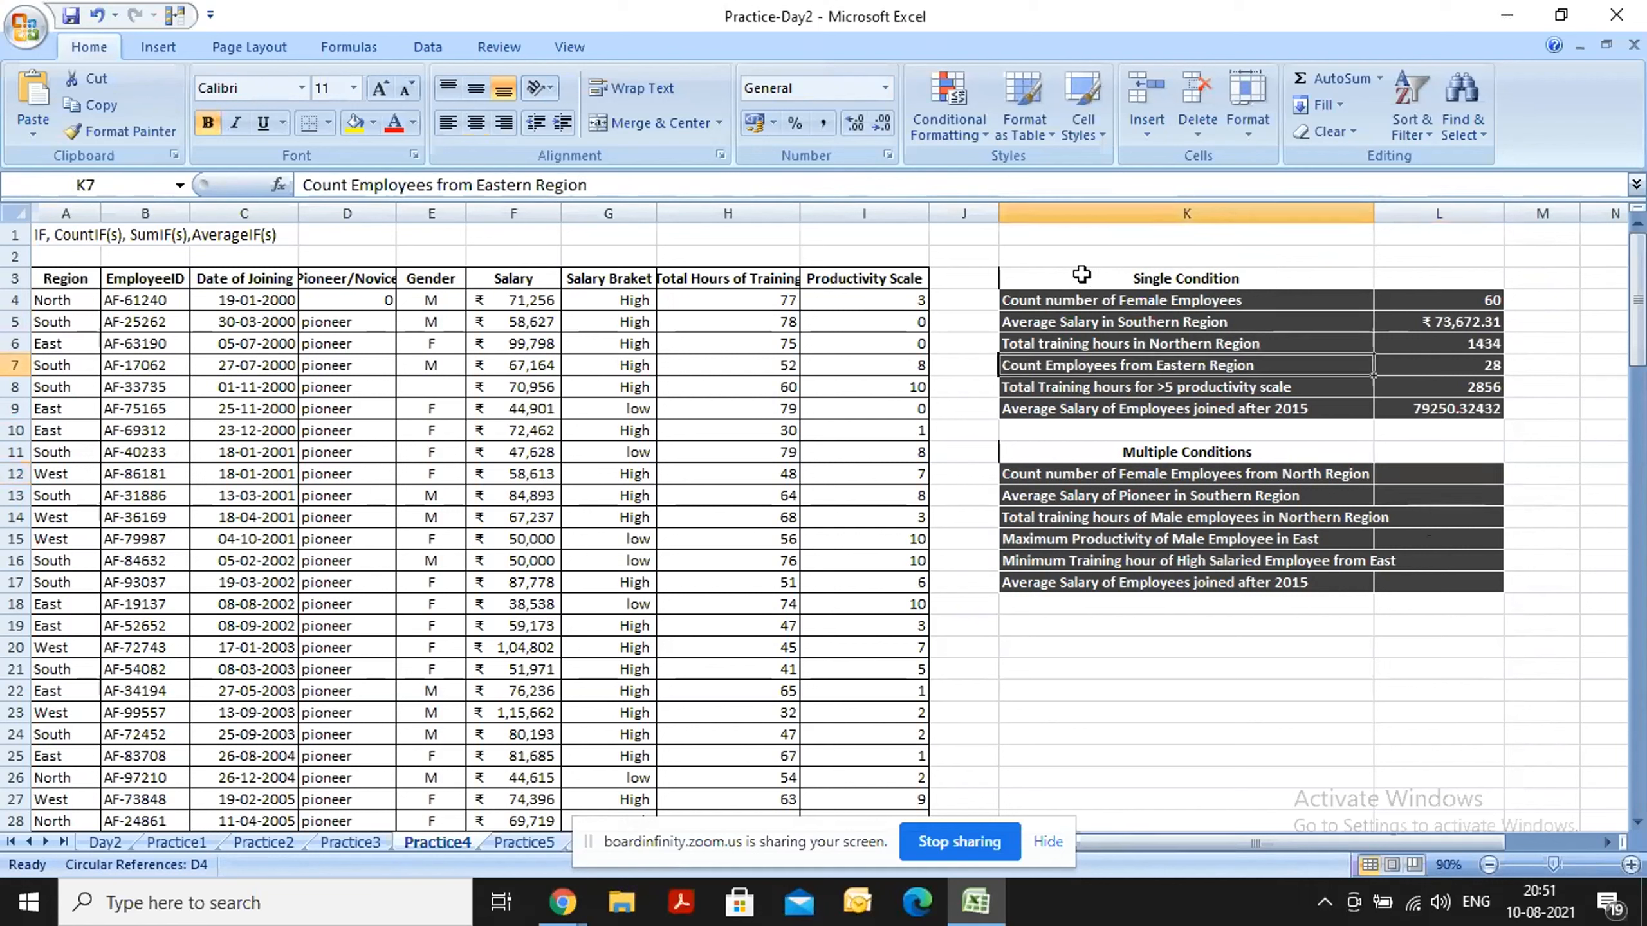
{"action": "key", "text": "Down"}
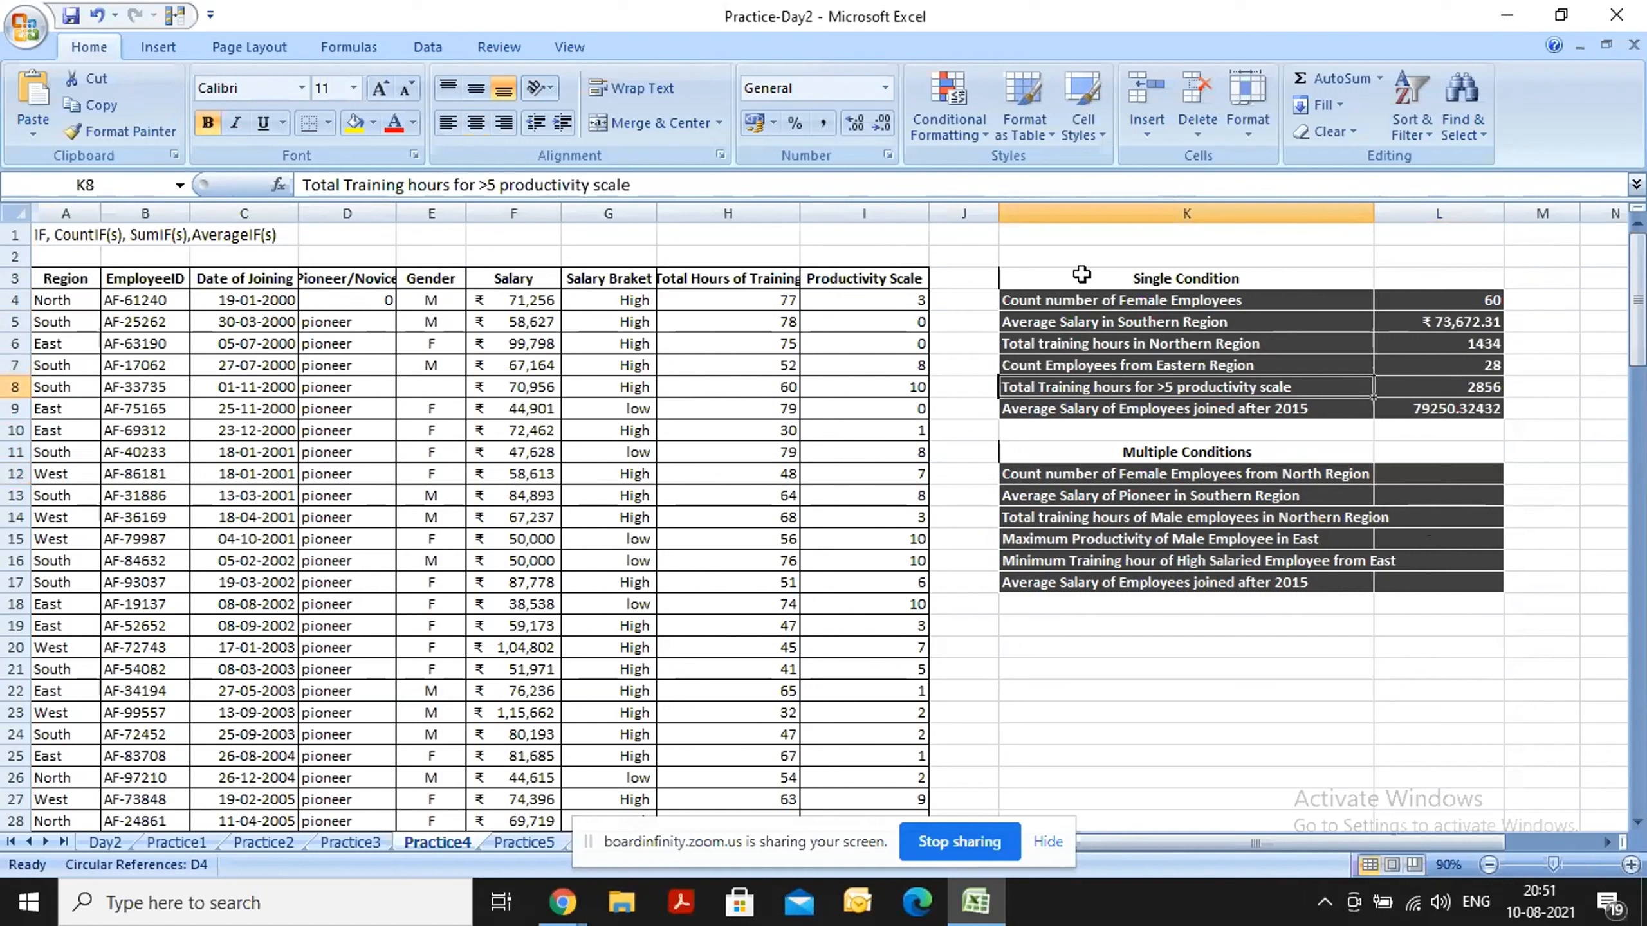
{"action": "key", "text": "Up"}
{"action": "key", "text": "Up"}
{"action": "key", "text": "Down"}
{"action": "key", "text": "Down"}
{"action": "key", "text": "Down"}
{"action": "key", "text": "Down"}
{"action": "key", "text": "Down"}
{"action": "key", "text": "Down"}
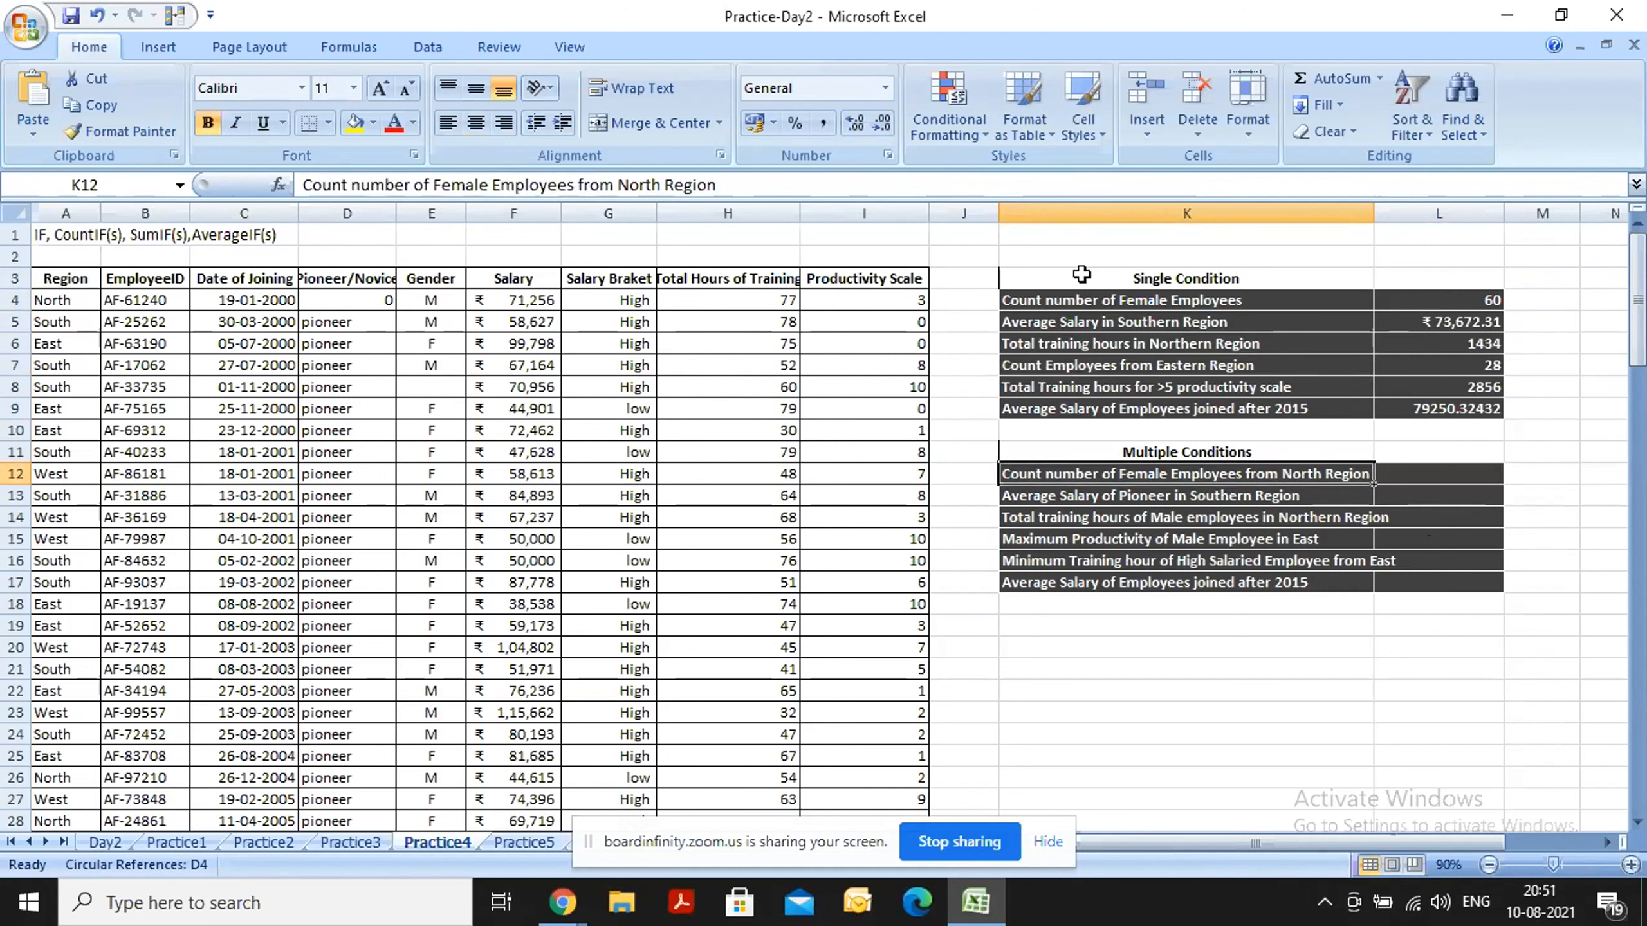
Begin a COUNTIFS formula in cell L12 with the Gender column E:E as the first criteria range and "F" as its criterion.
{"action": "key", "text": "Right"}
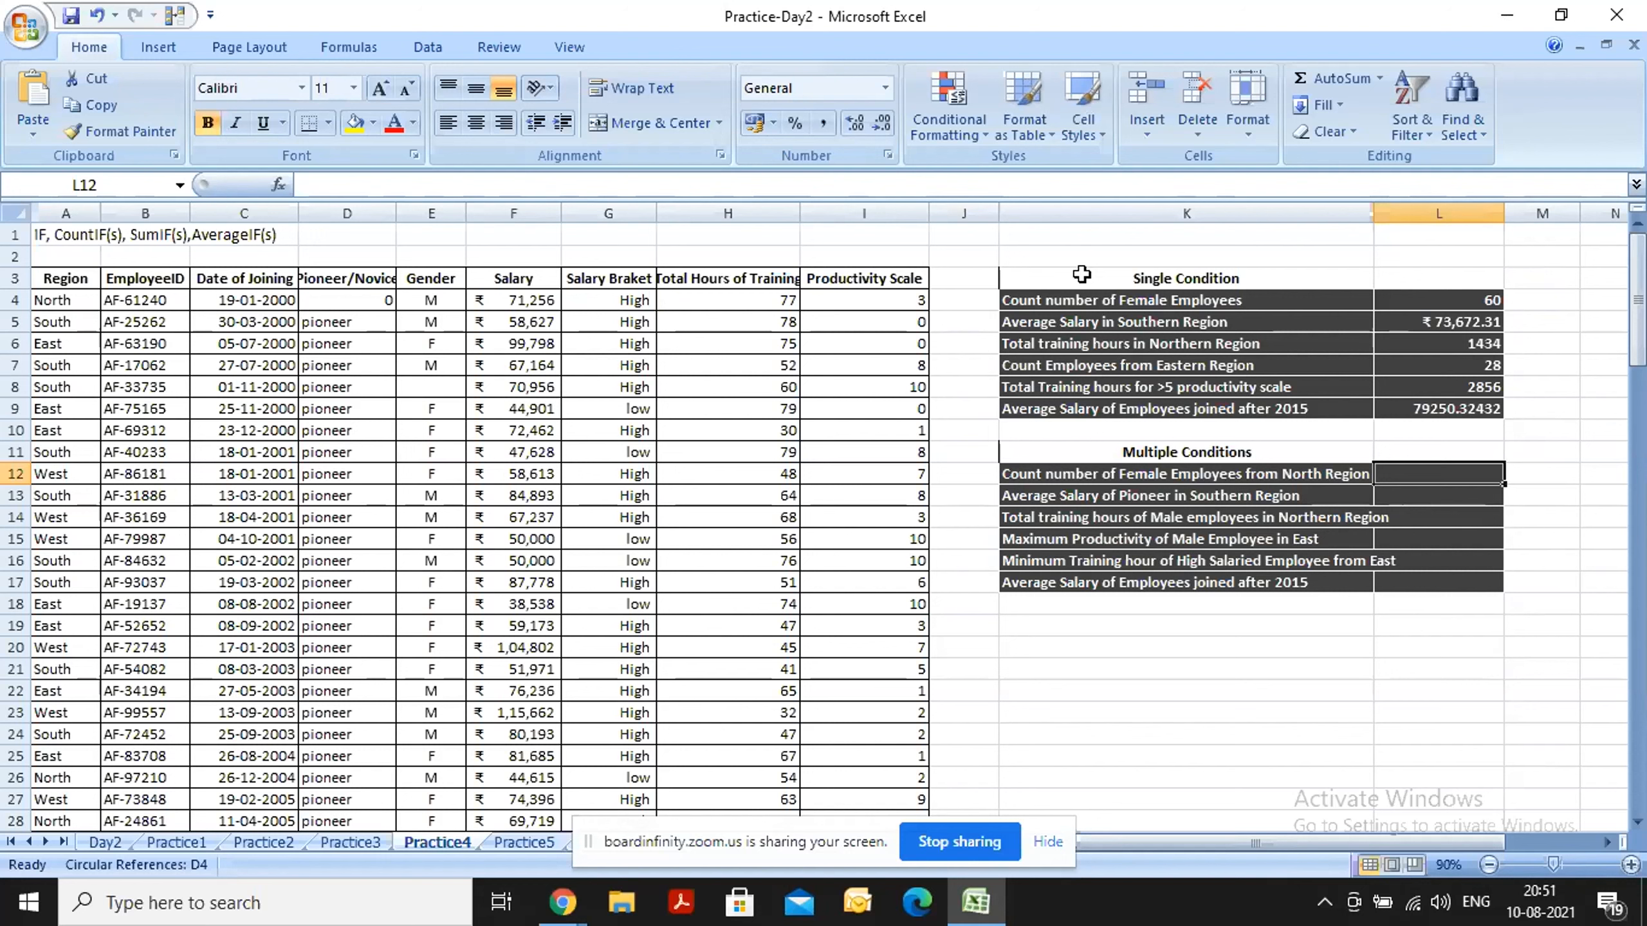
{"action": "type", "text": "="}
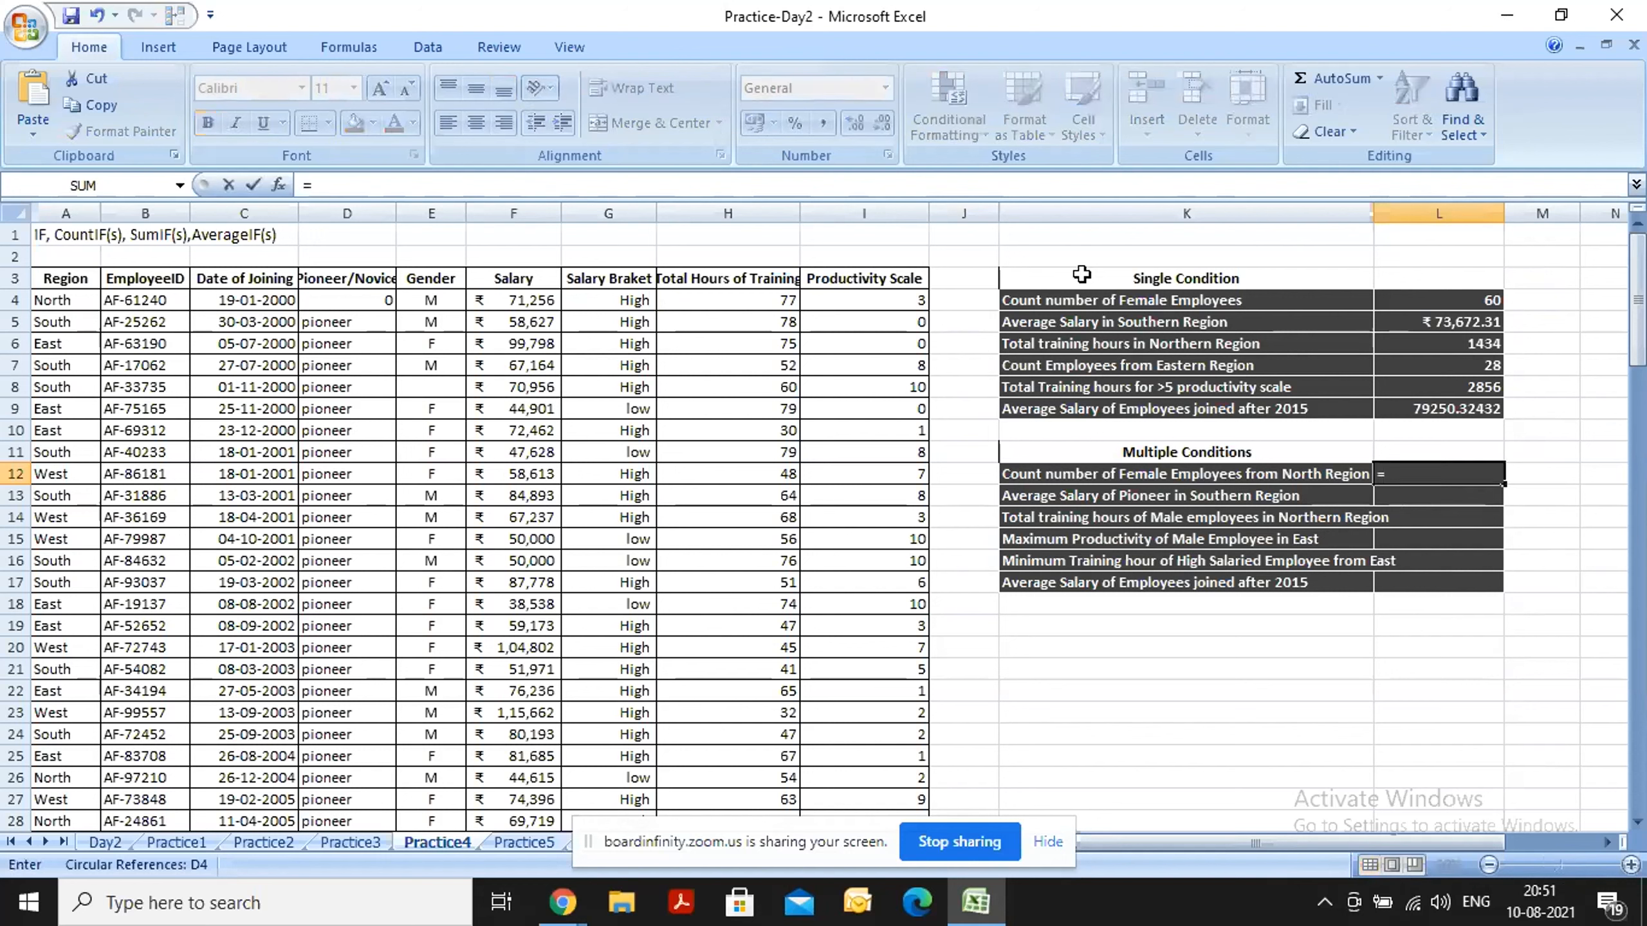
{"action": "type", "text": "COUNTIF"}
{"action": "key", "text": "Down"}
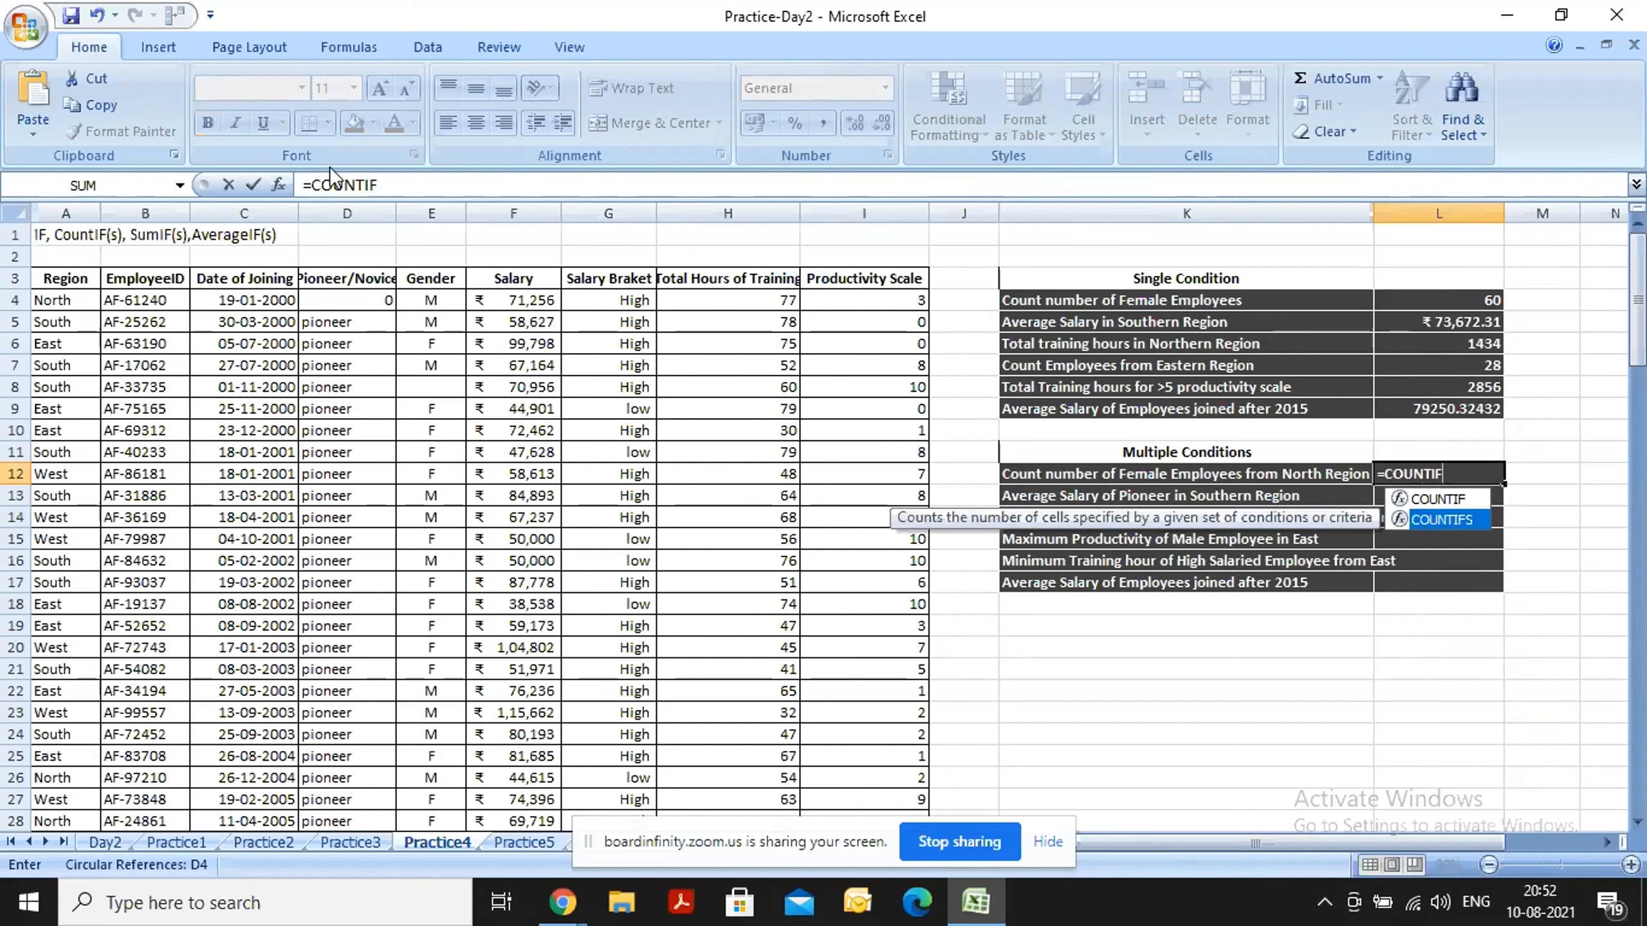
{"action": "key", "text": "Tab"}
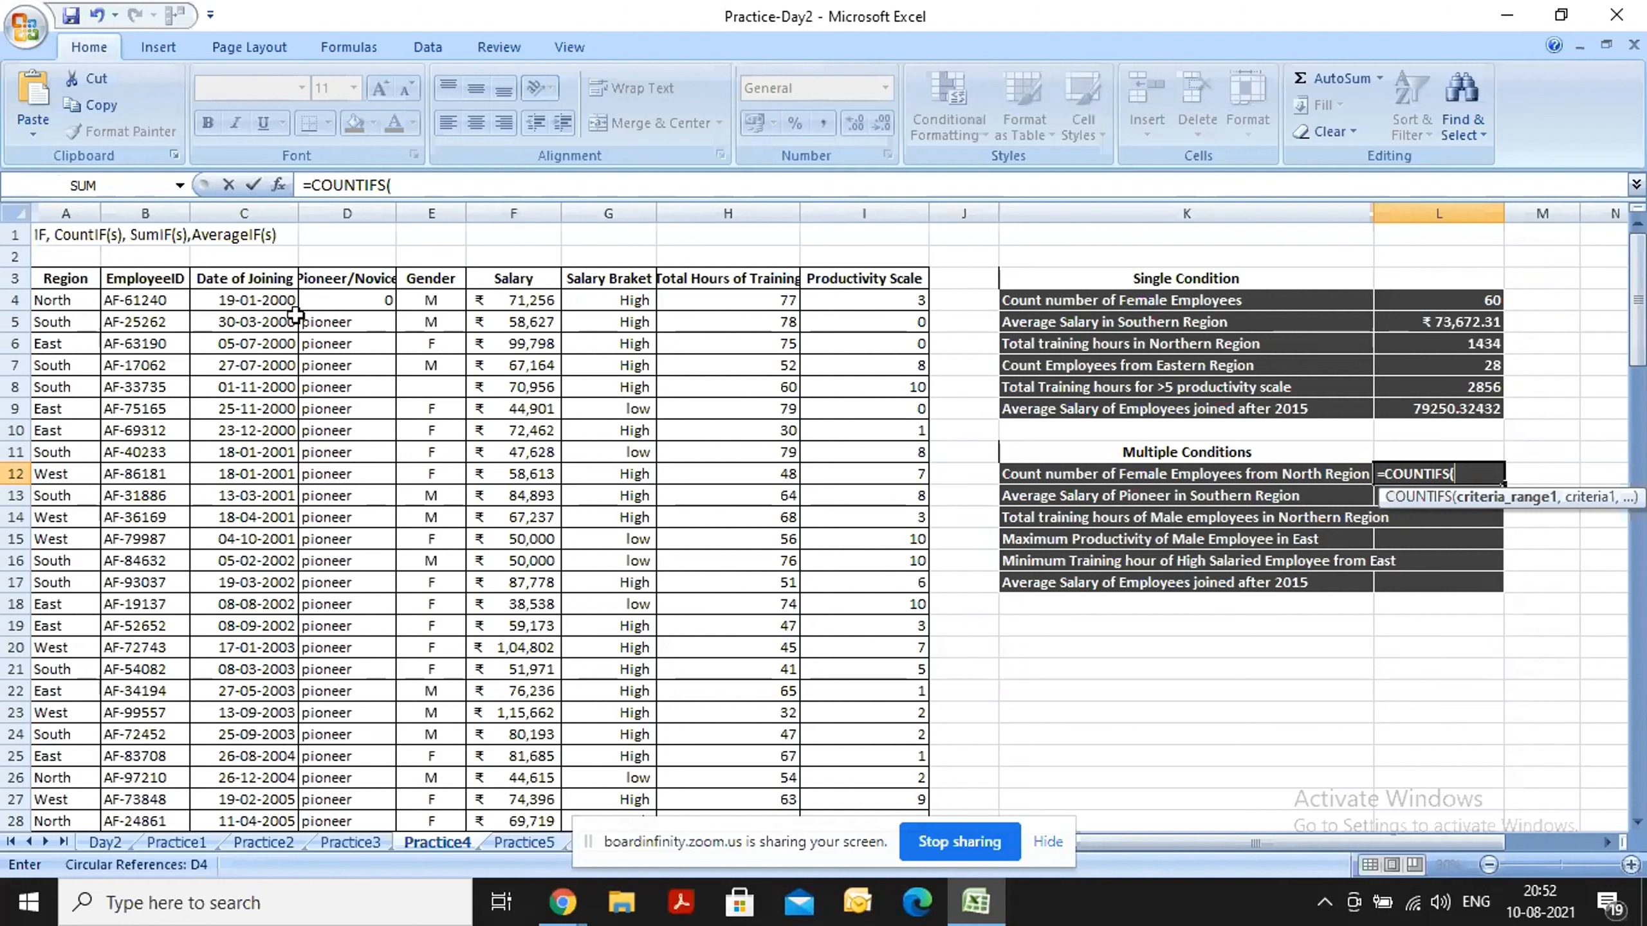
{"action": "left_click", "coordinate": [427, 213]}
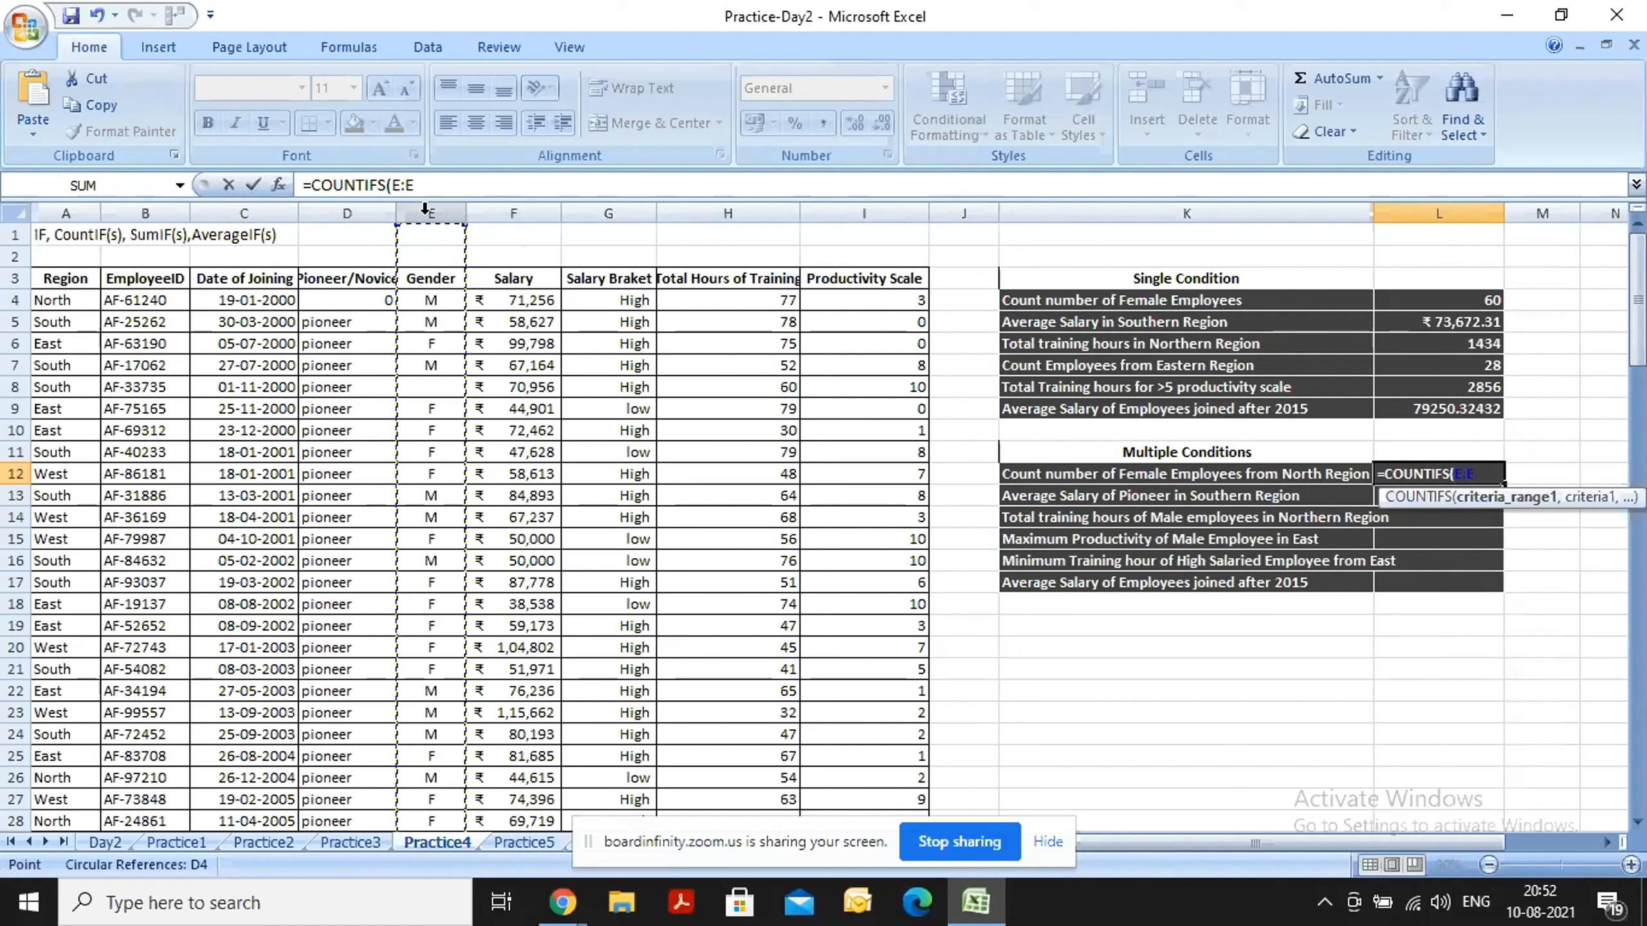
{"action": "type", "text": ","}
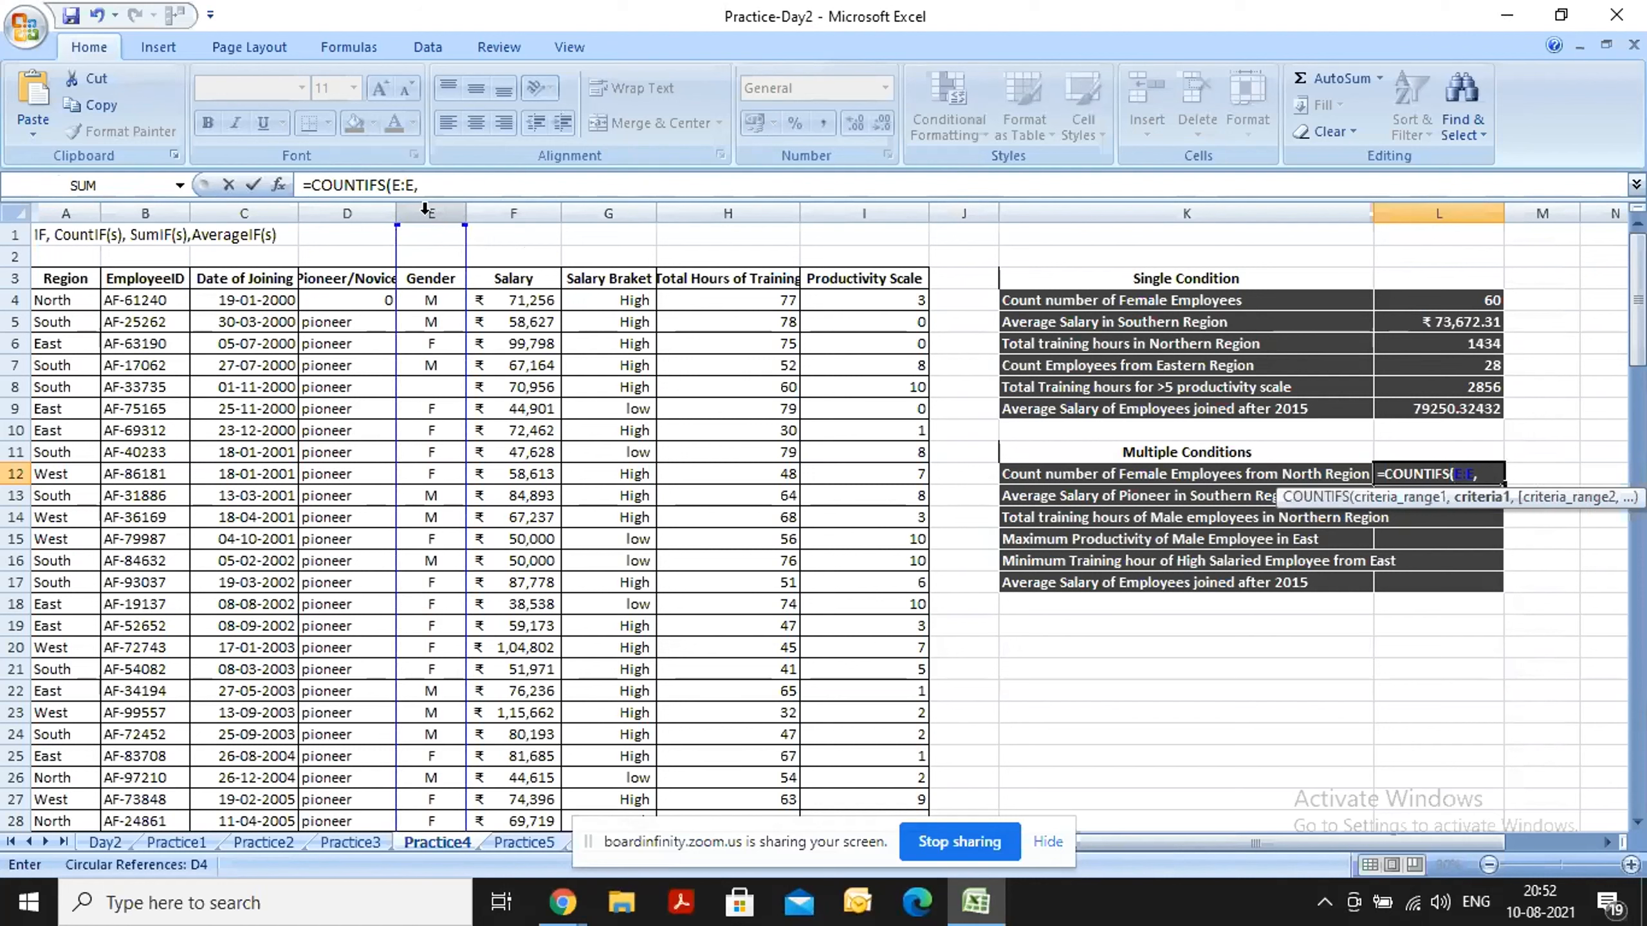
{"action": "type", "text": "\"F\","}
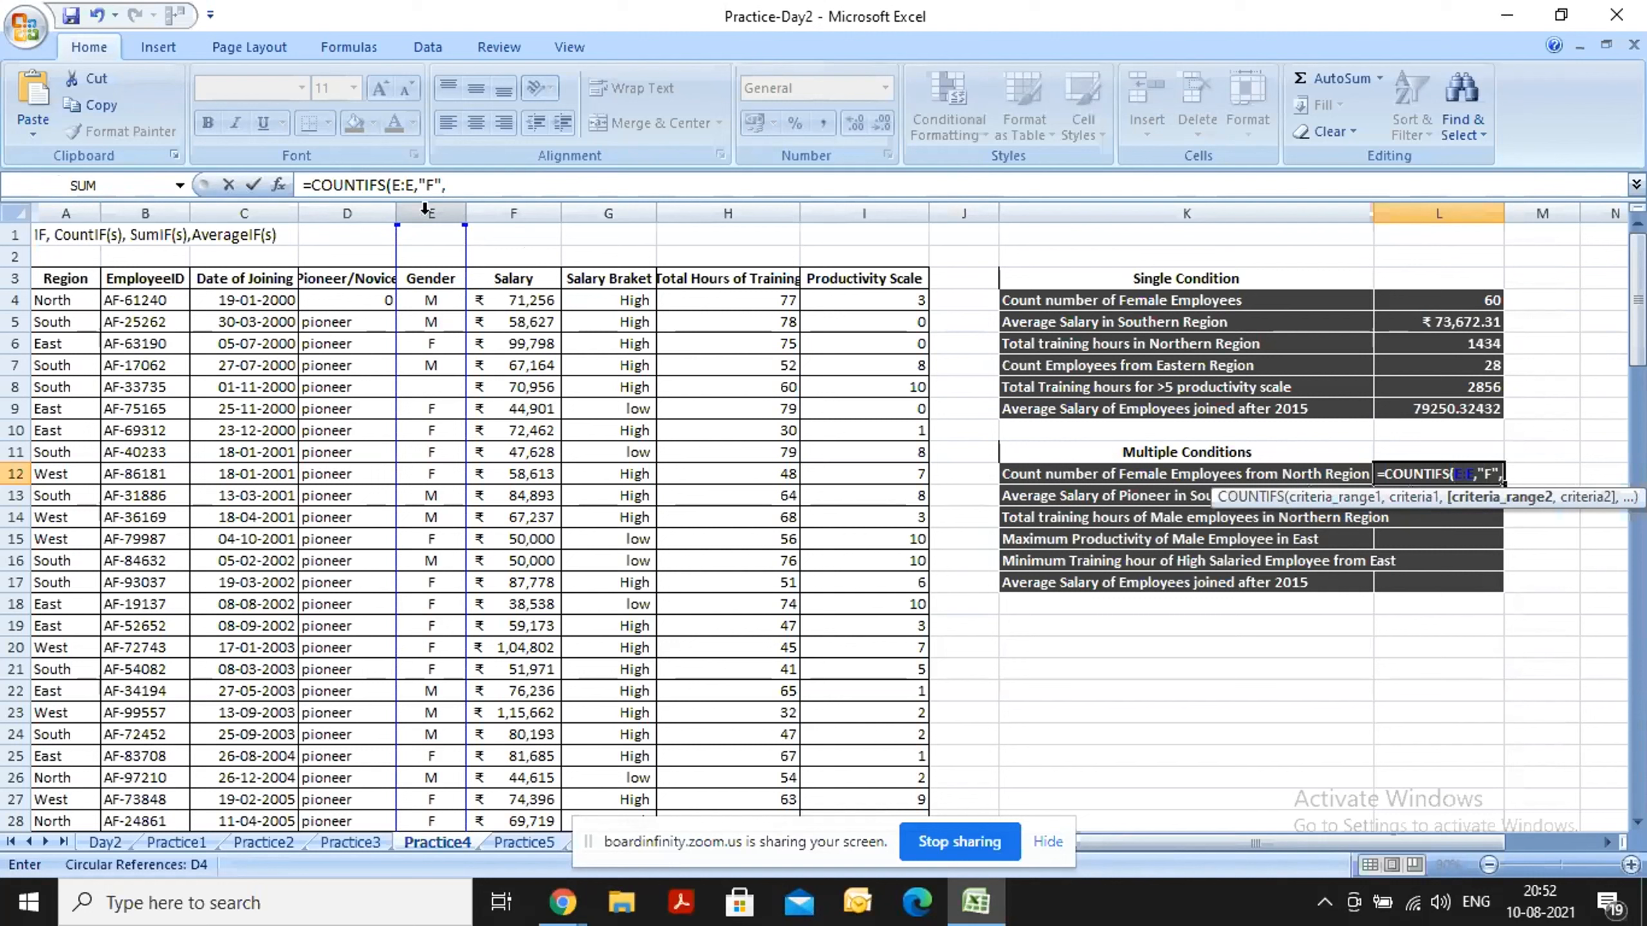
Add the Region column A:A with criterion "North" in L12, completing =COUNTIFS(E:E,"F",A:A,"North").
{"action": "left_click", "coordinate": [67, 203]}
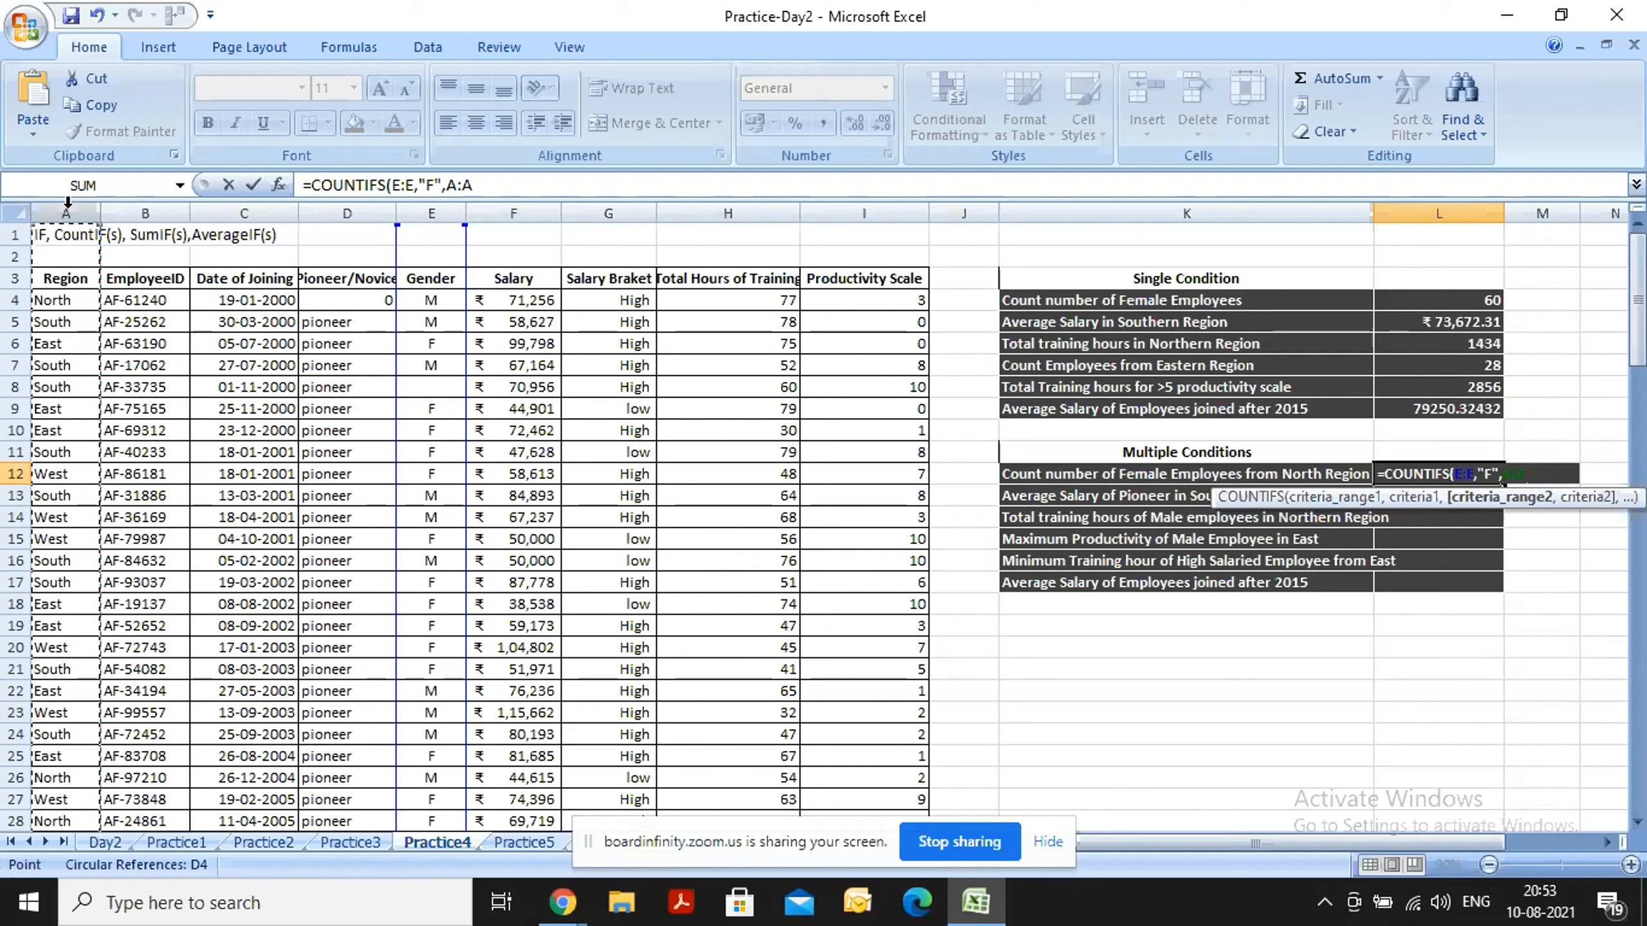
{"action": "type", "text": ",\""}
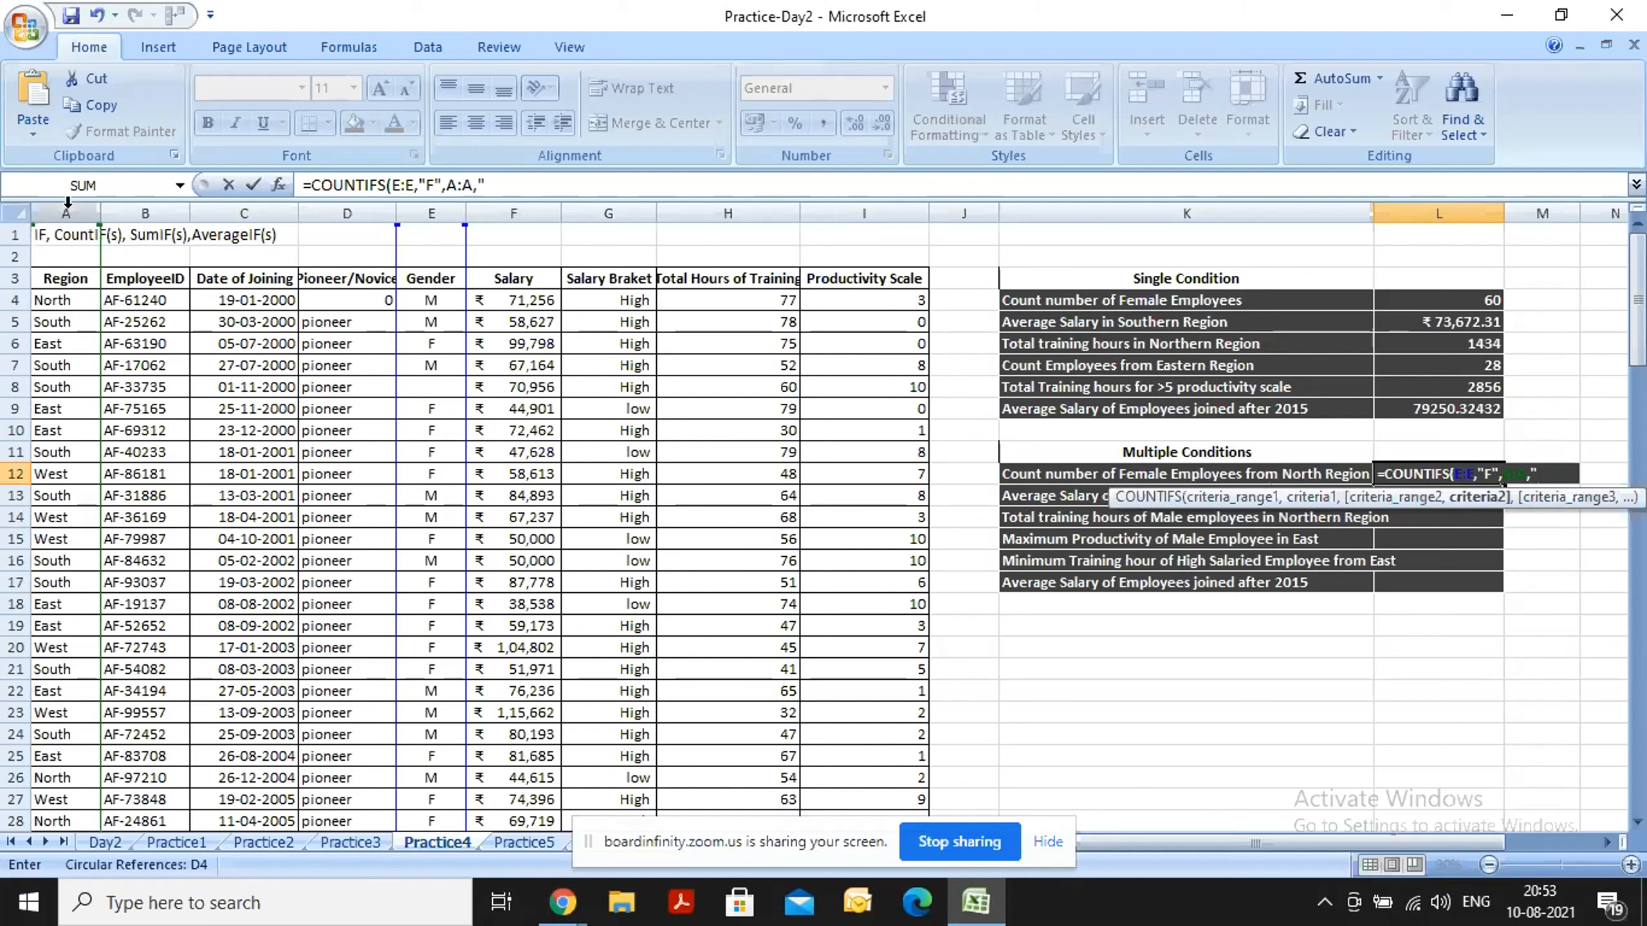
{"action": "type", "text": "North\"0"}
{"action": "key", "text": "BackSpace"}
{"action": "type", "text": ")"}
{"action": "key", "text": "Return"}
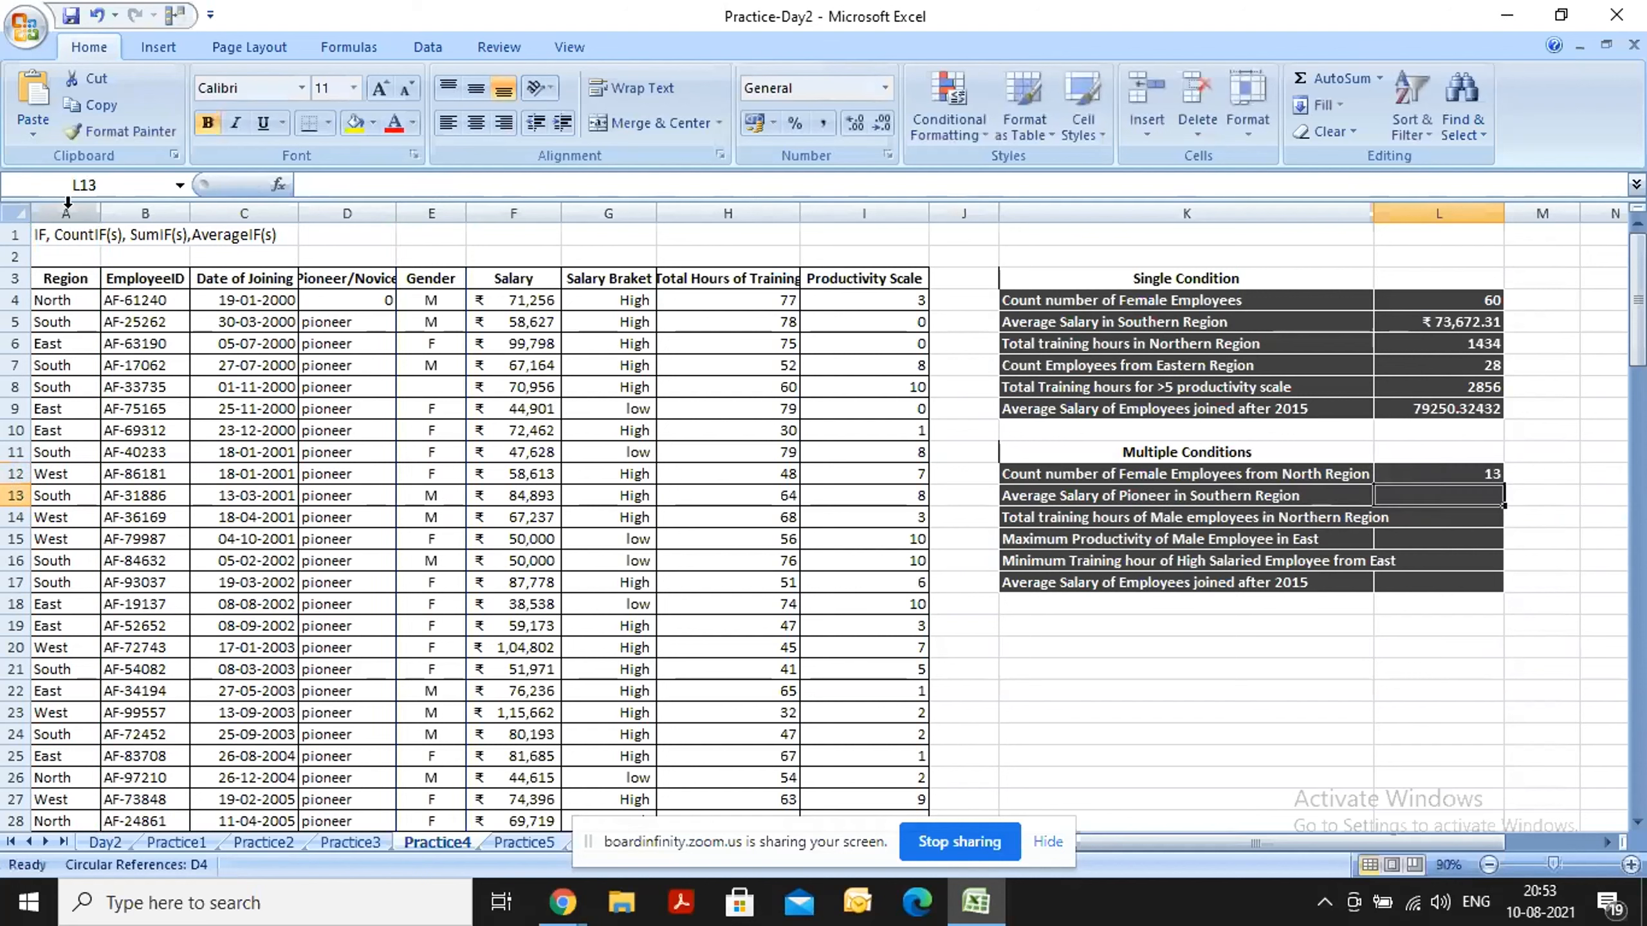
Begin an AVERAGEIFS formula in cell L13 with the Salary column F:F as the average range.
{"action": "type", "text": "=av"}
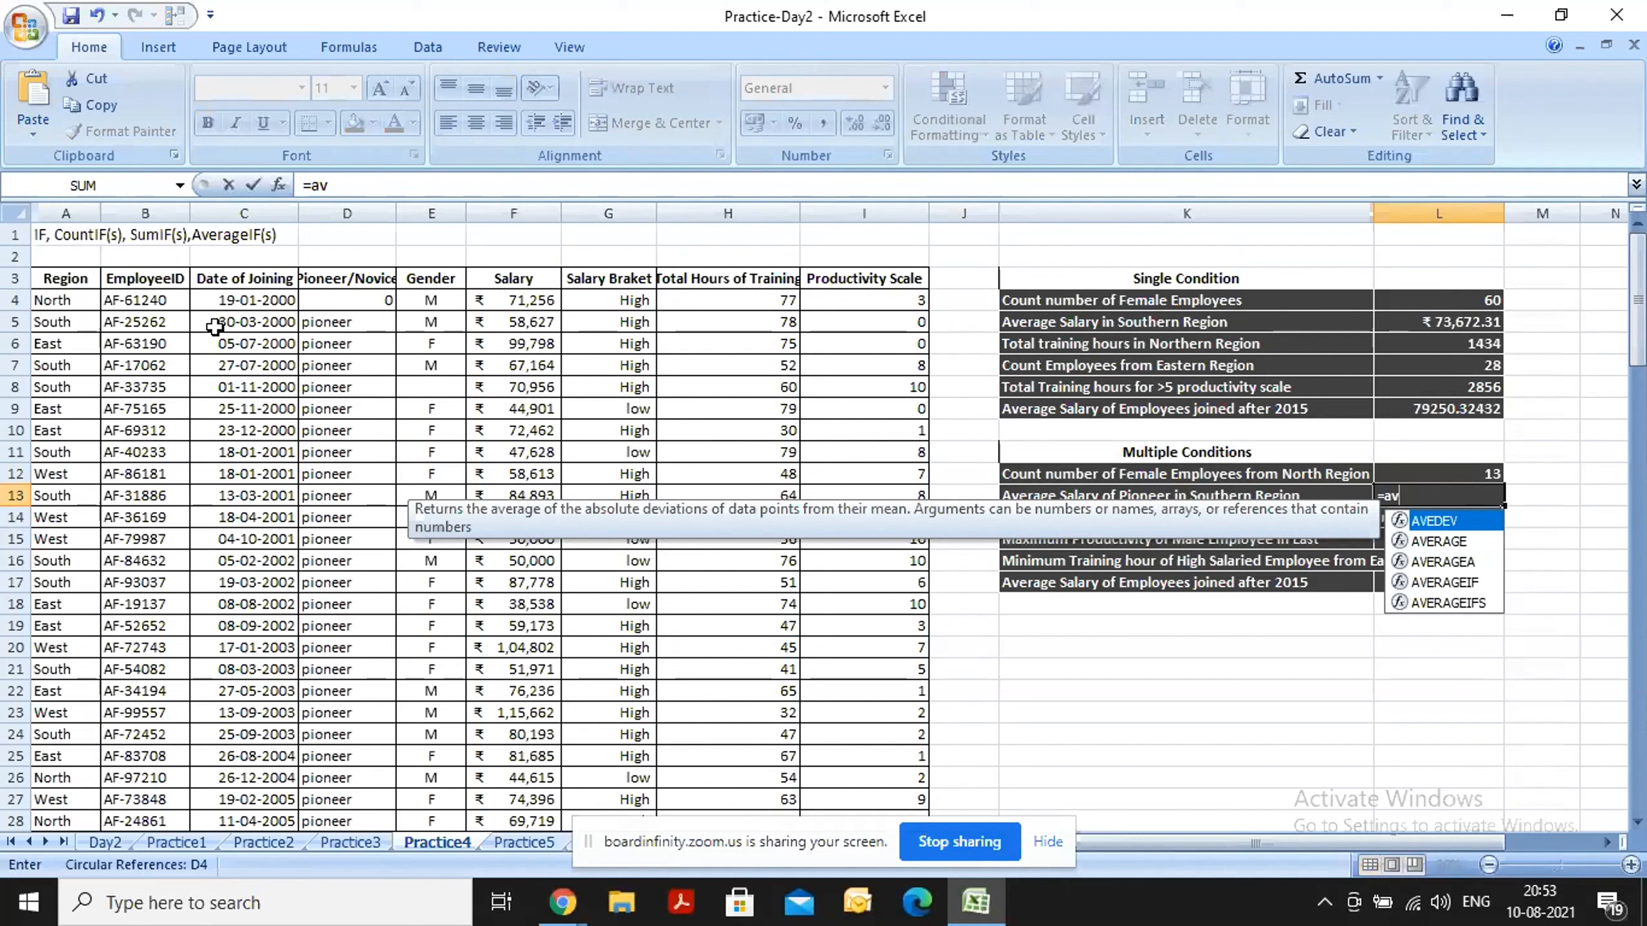
{"action": "key", "text": "Down"}
{"action": "key", "text": "Down"}
{"action": "key", "text": "Down"}
{"action": "key", "text": "Down"}
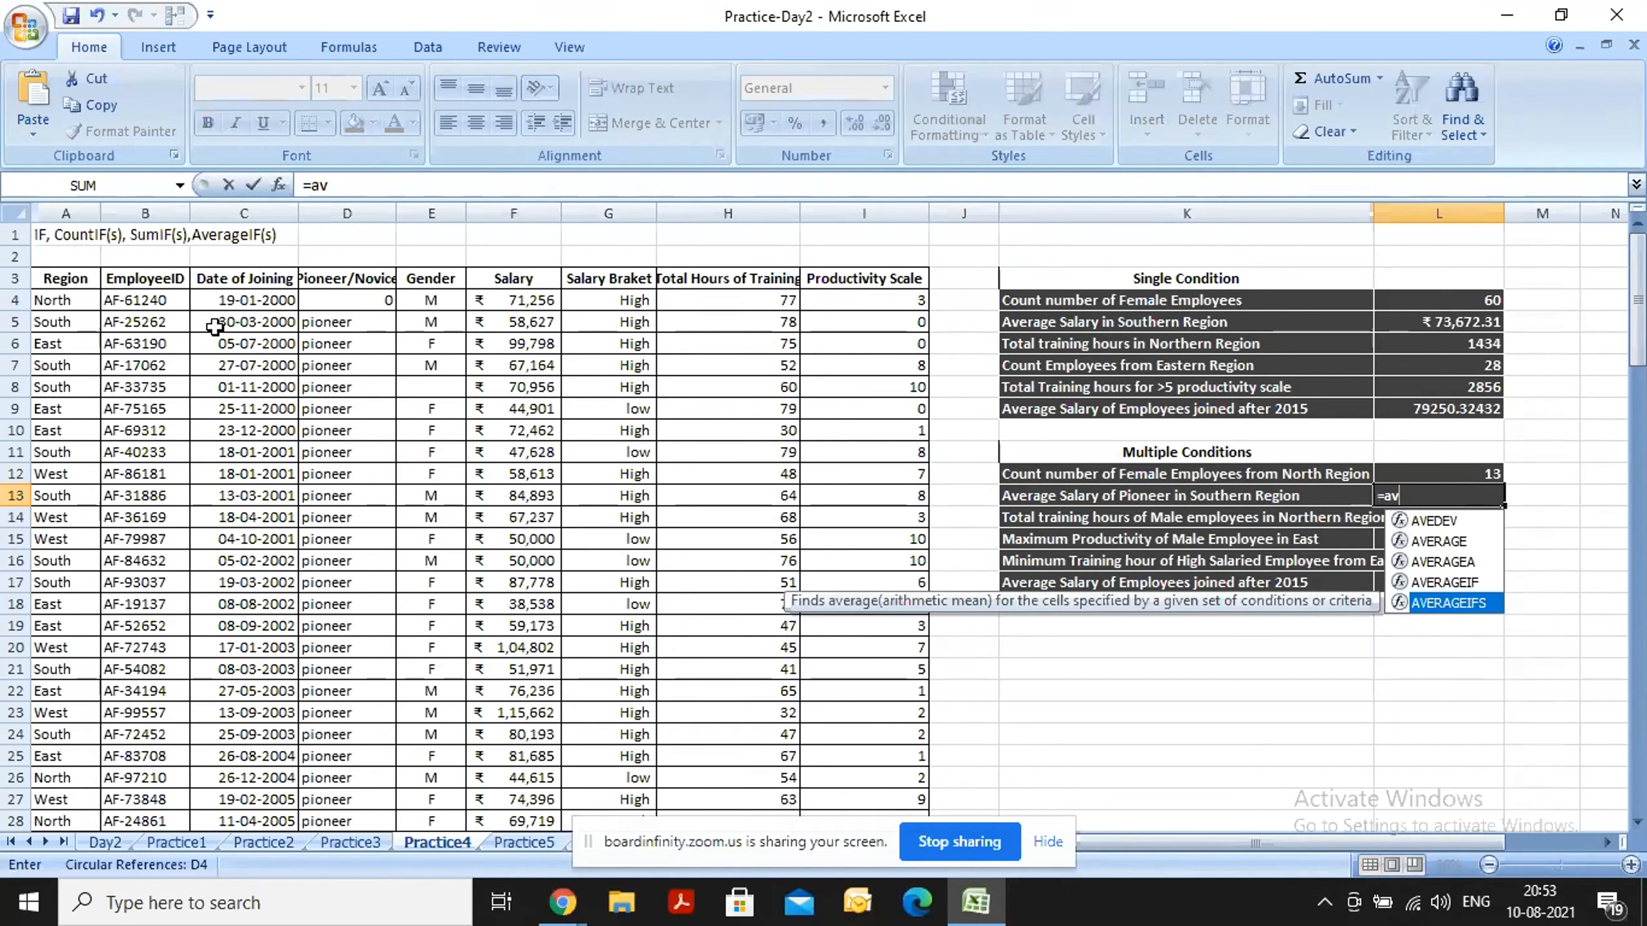
{"action": "key", "text": "Tab"}
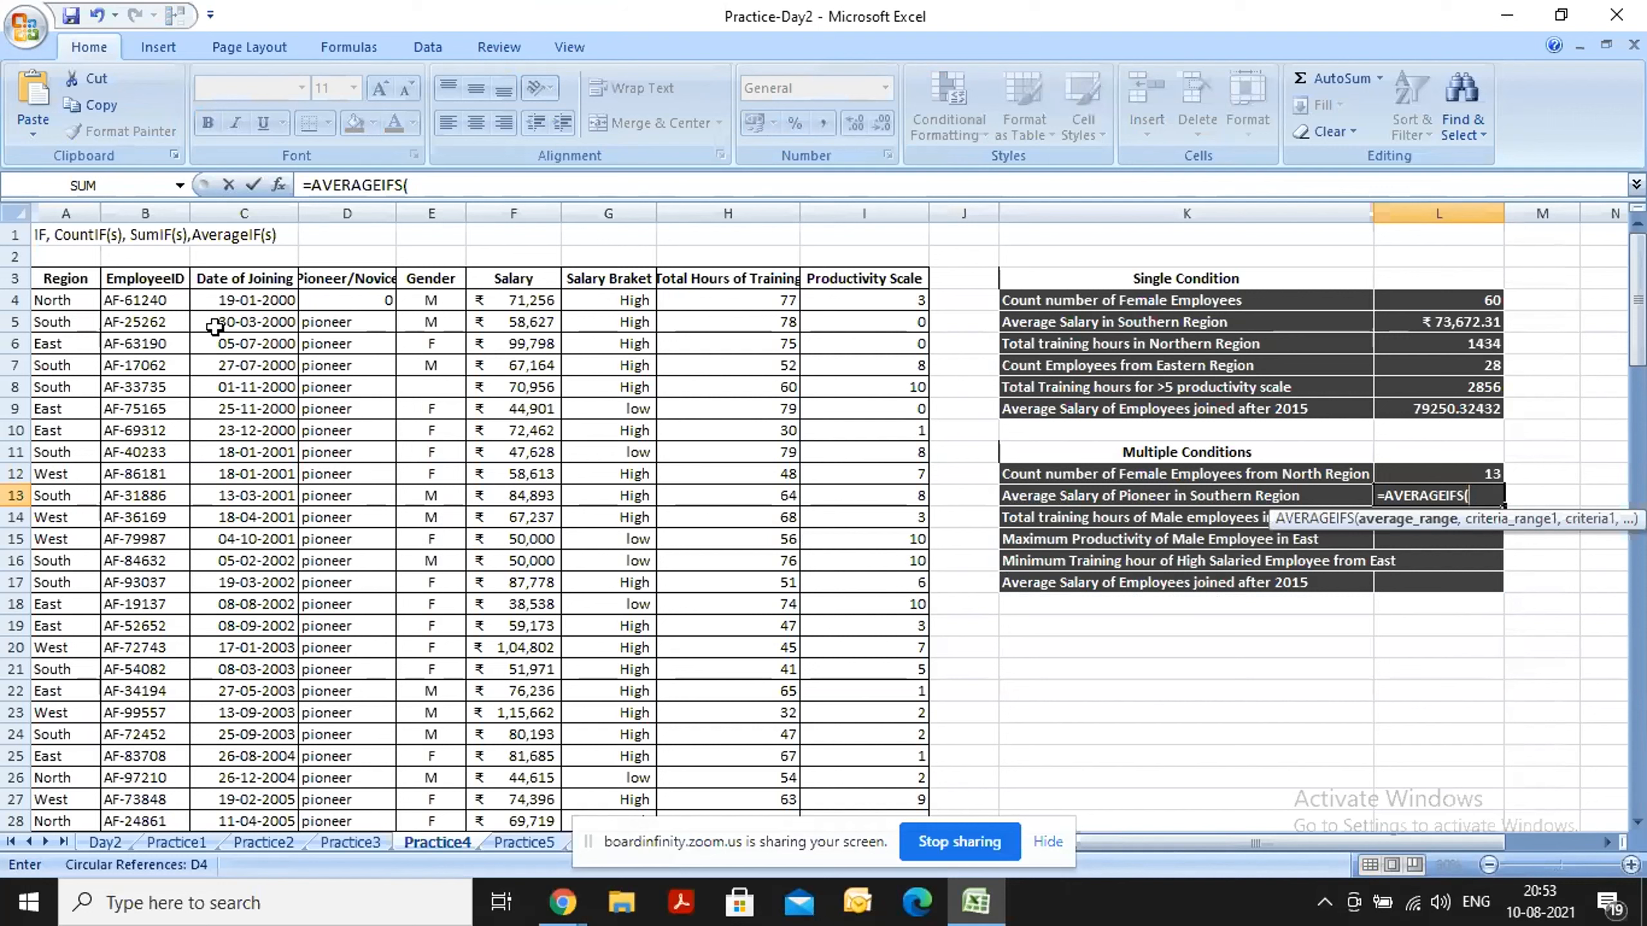
{"action": "left_click", "coordinate": [347, 213]}
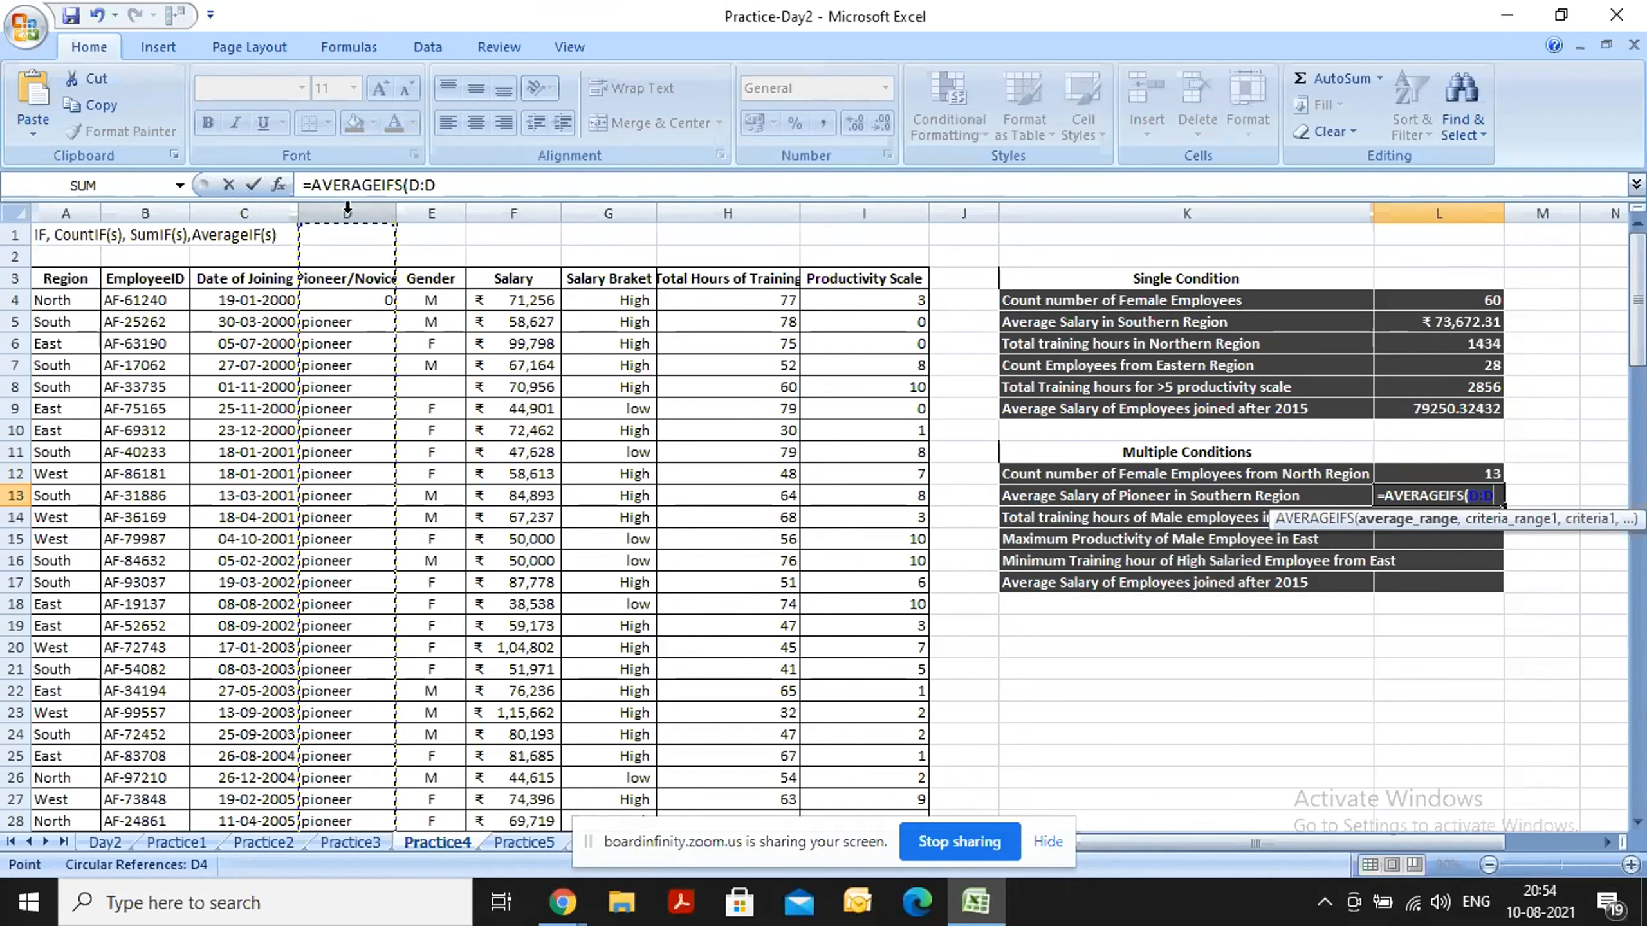
{"action": "left_click", "coordinate": [521, 205]}
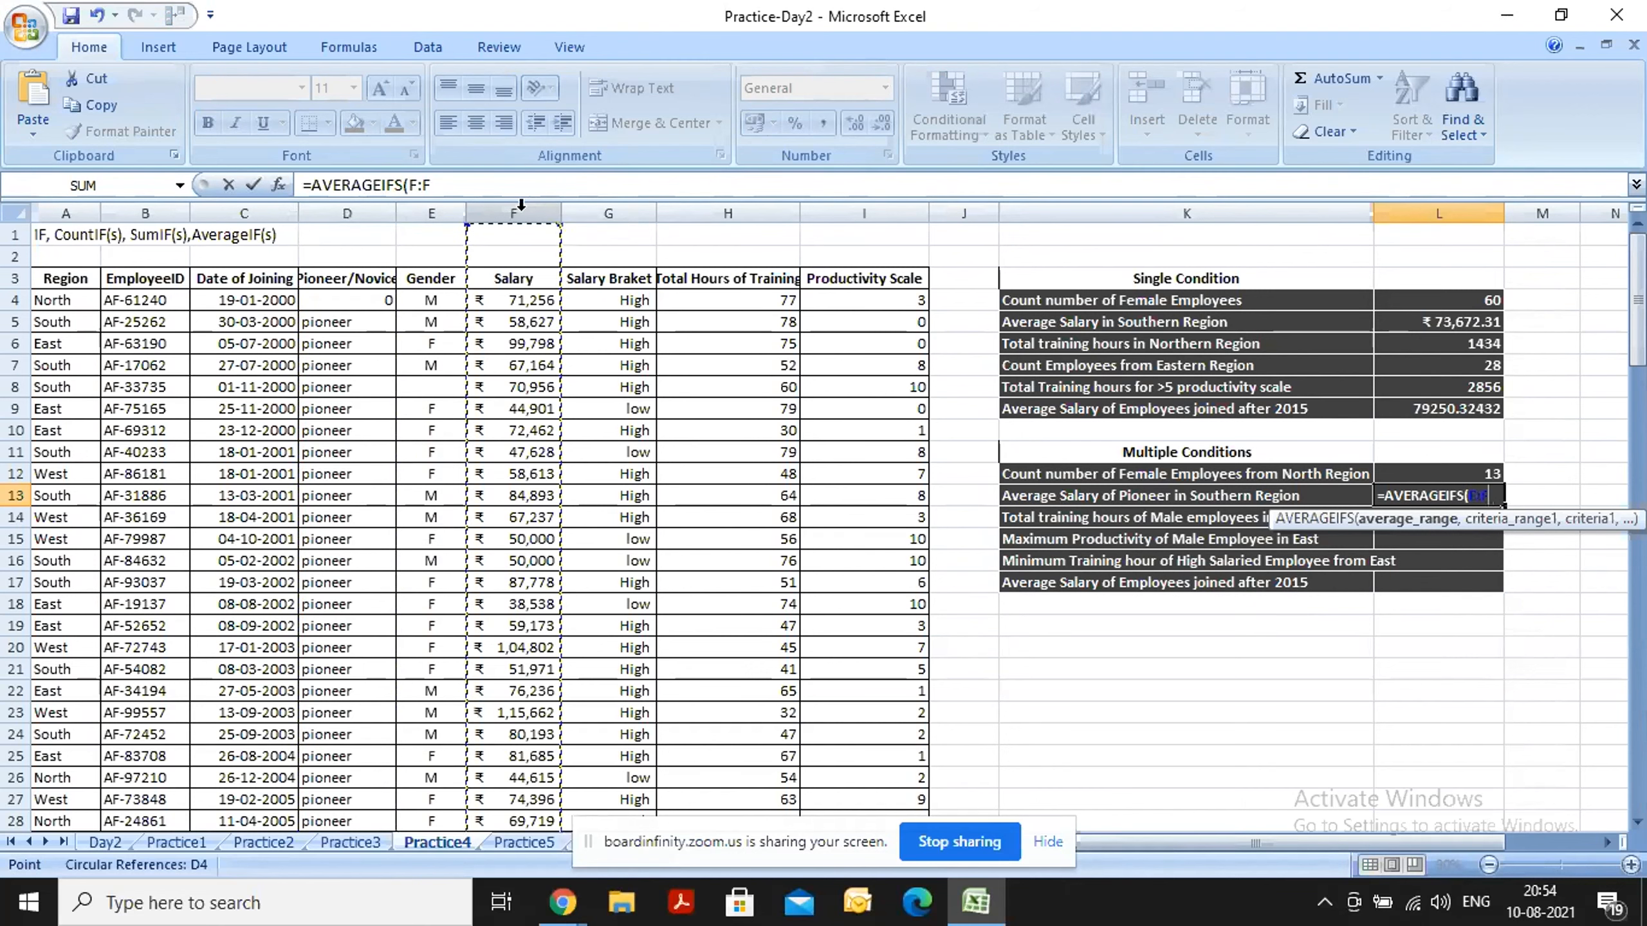
{"action": "type", "text": ","}
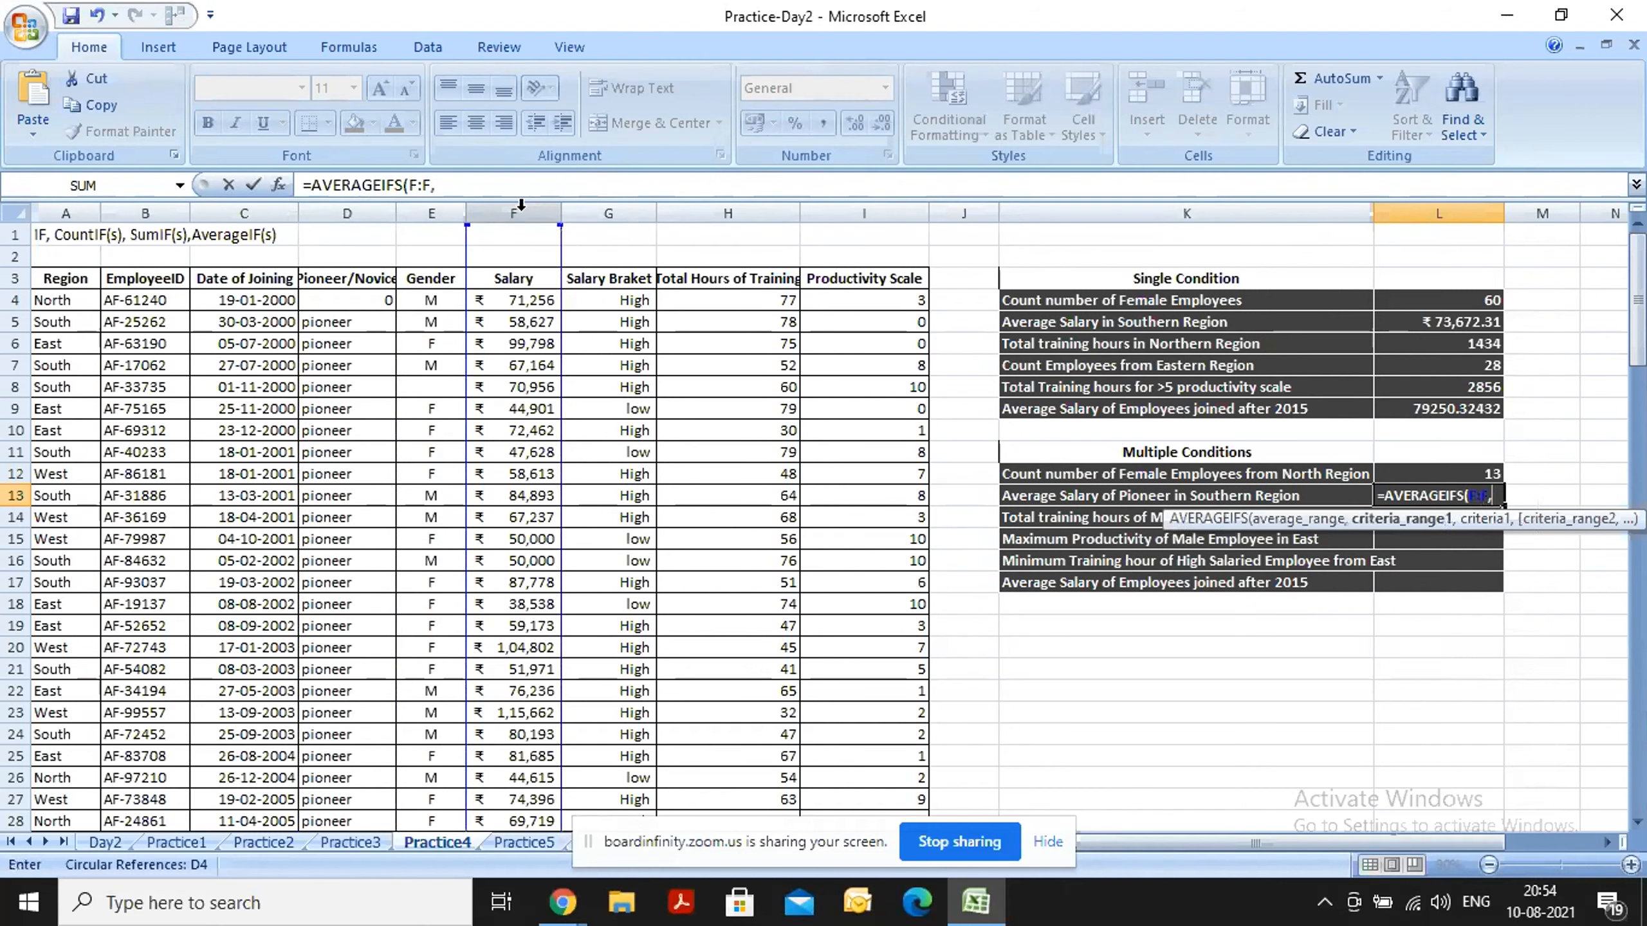
{"action": "type", "text": "\""}
{"action": "key", "text": "BackSpace"}
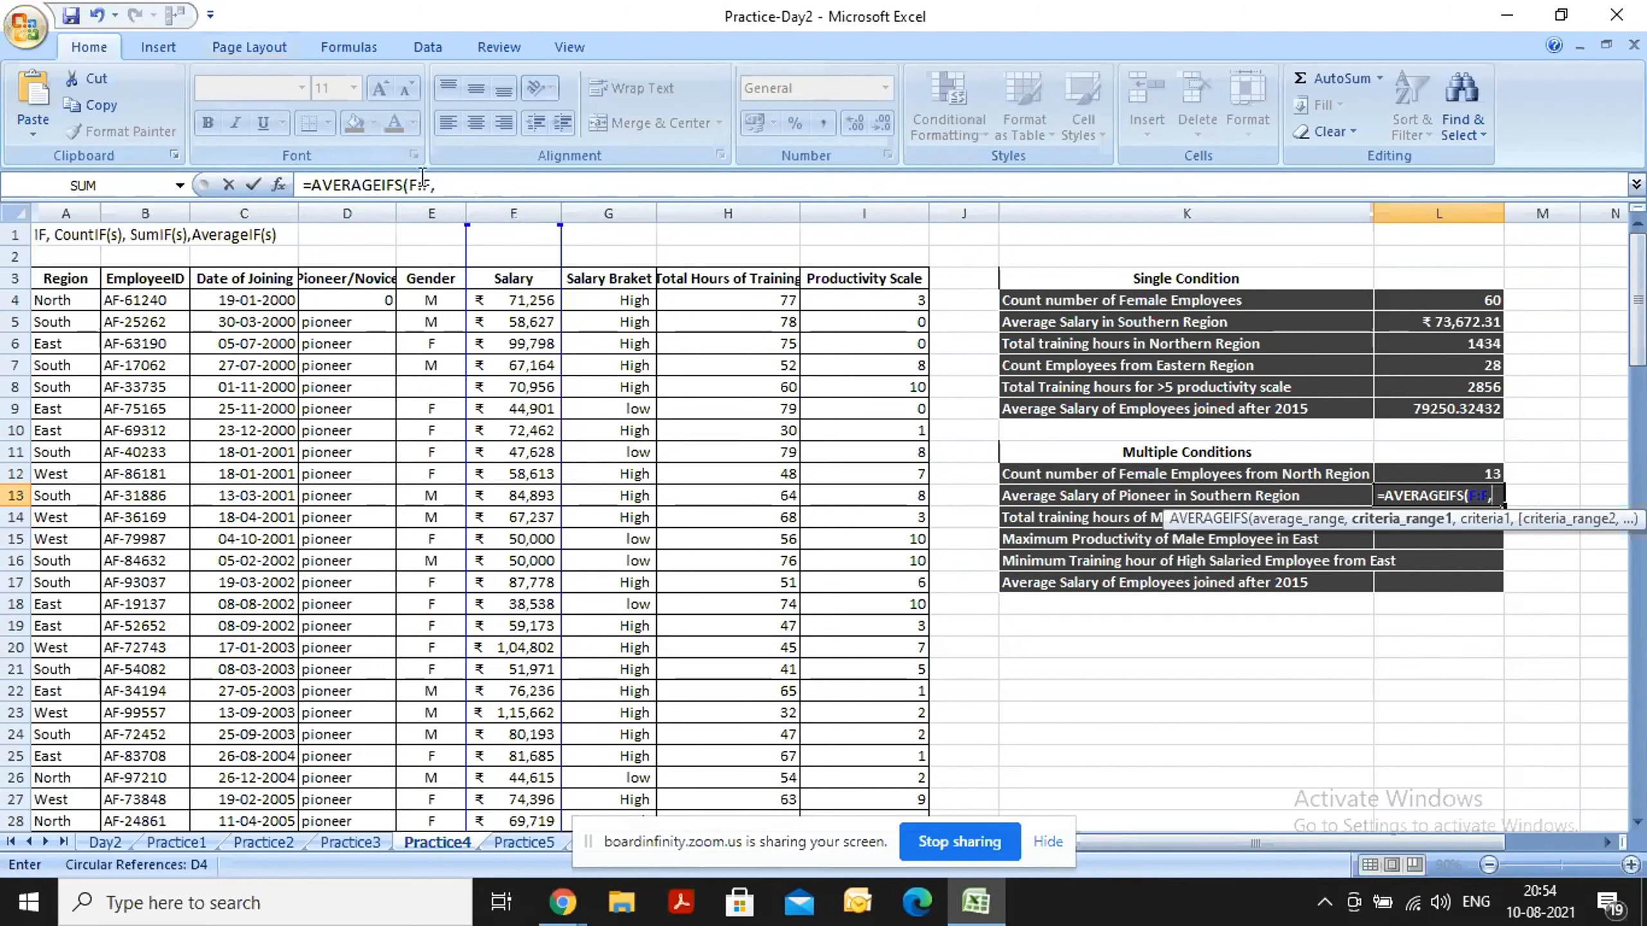
Add the Pioneer/Novice column D:D with criterion "Pioneer" as the first condition of the AVERAGEIFS formula in L13.
{"action": "left_click", "coordinate": [331, 214]}
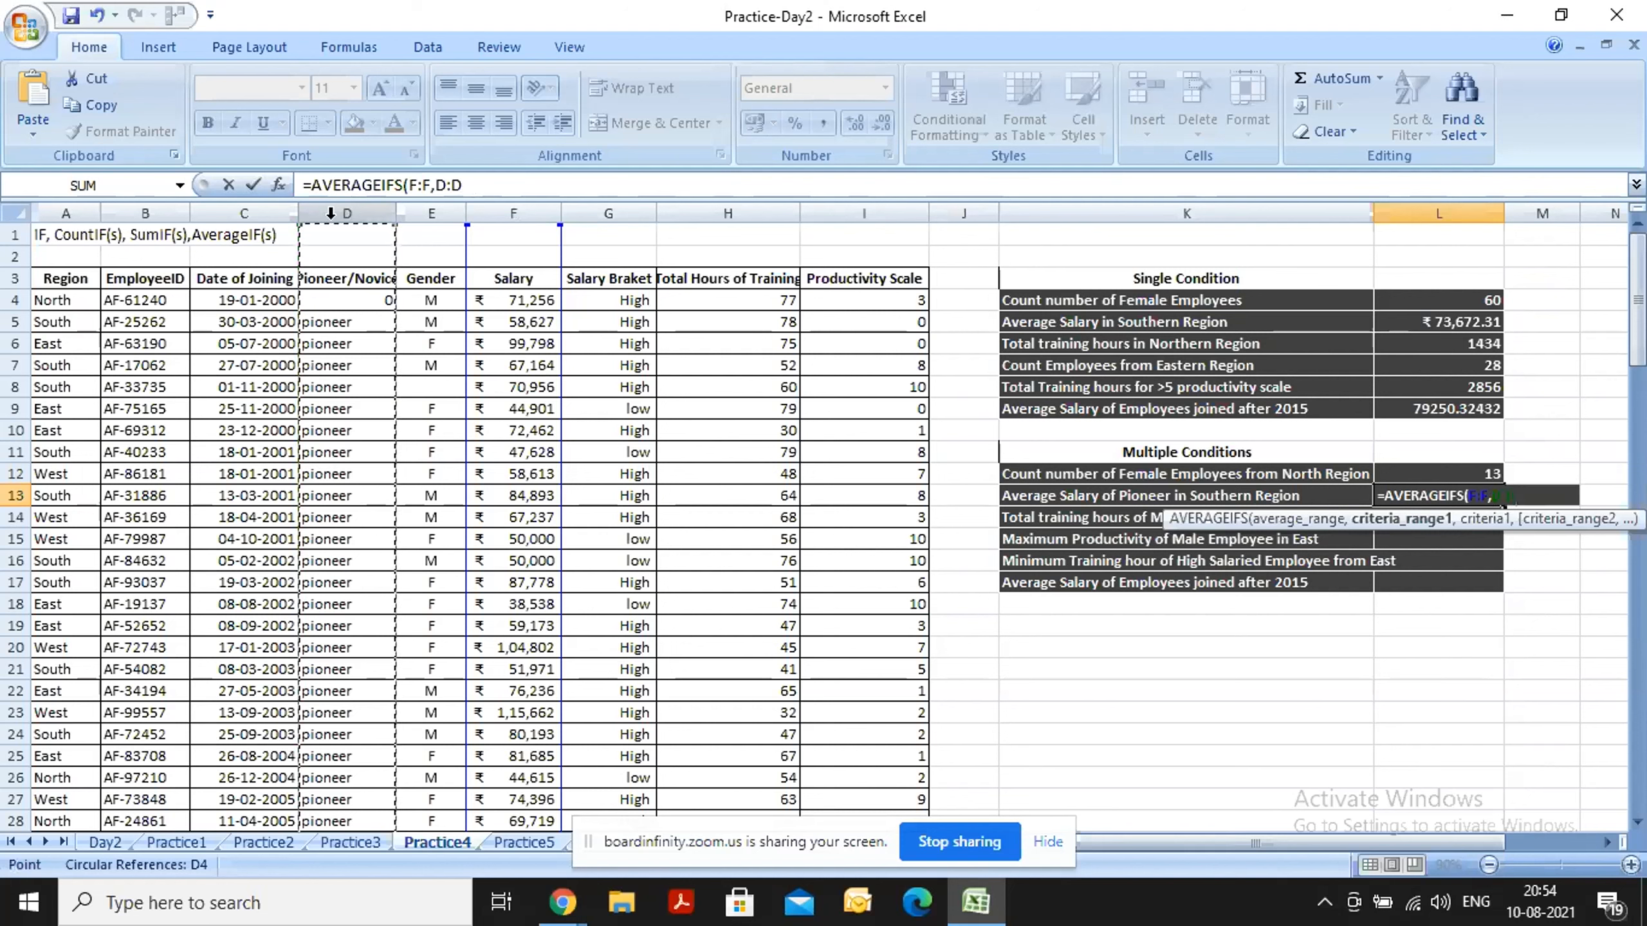
{"action": "type", "text": ","}
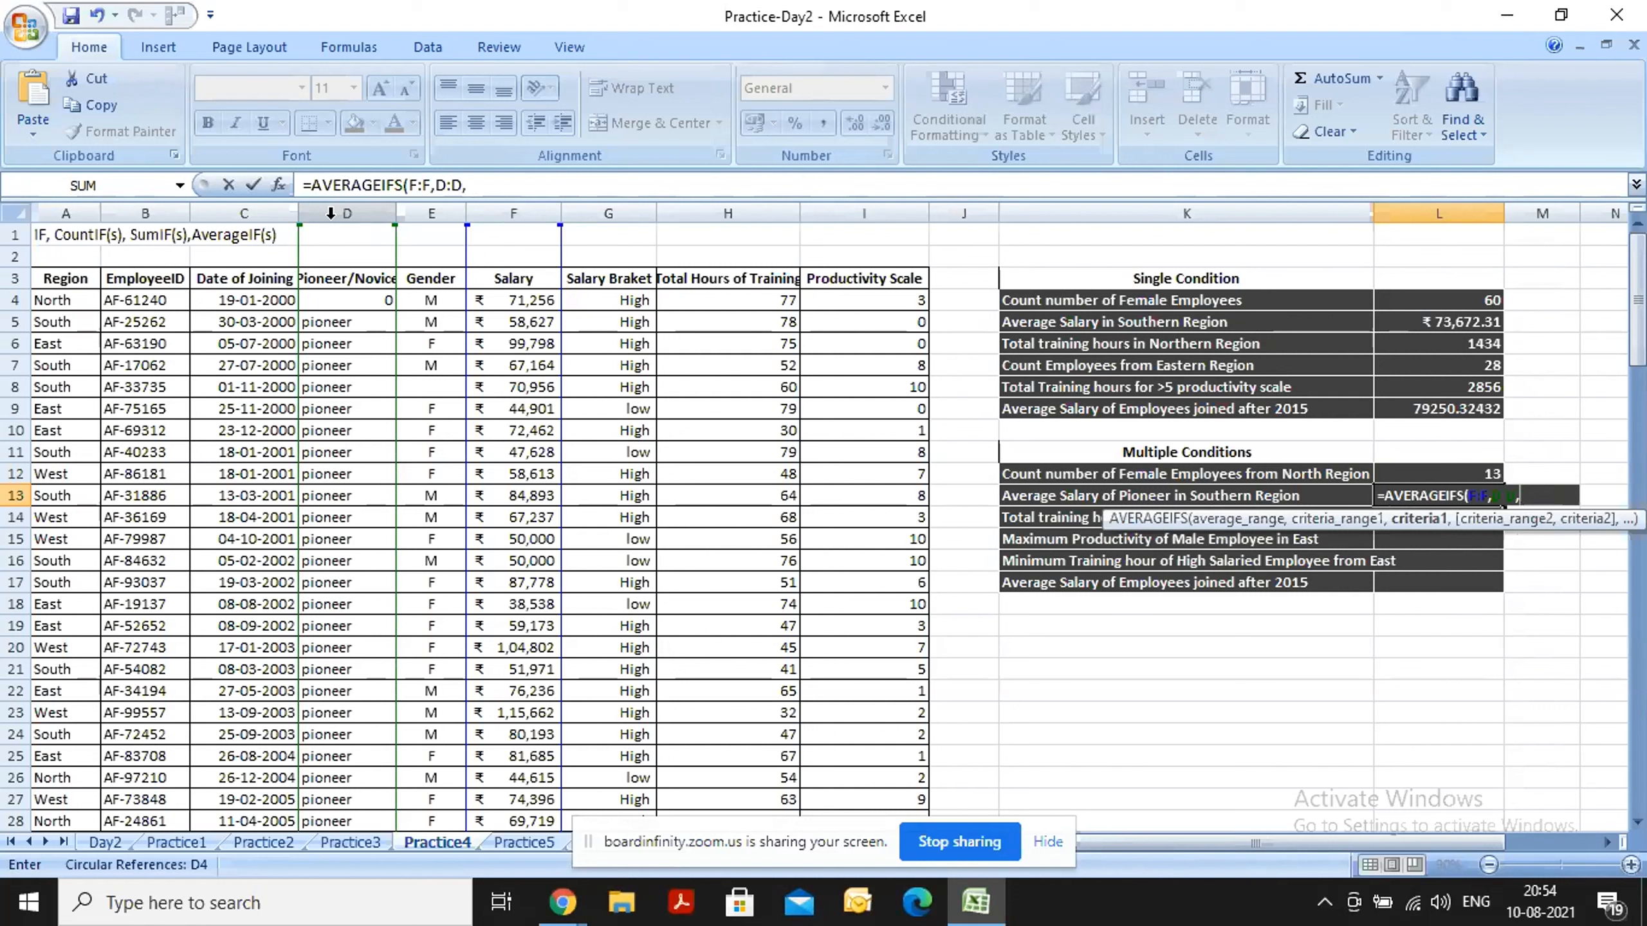
{"action": "type", "text": "\"Pioneer\""}
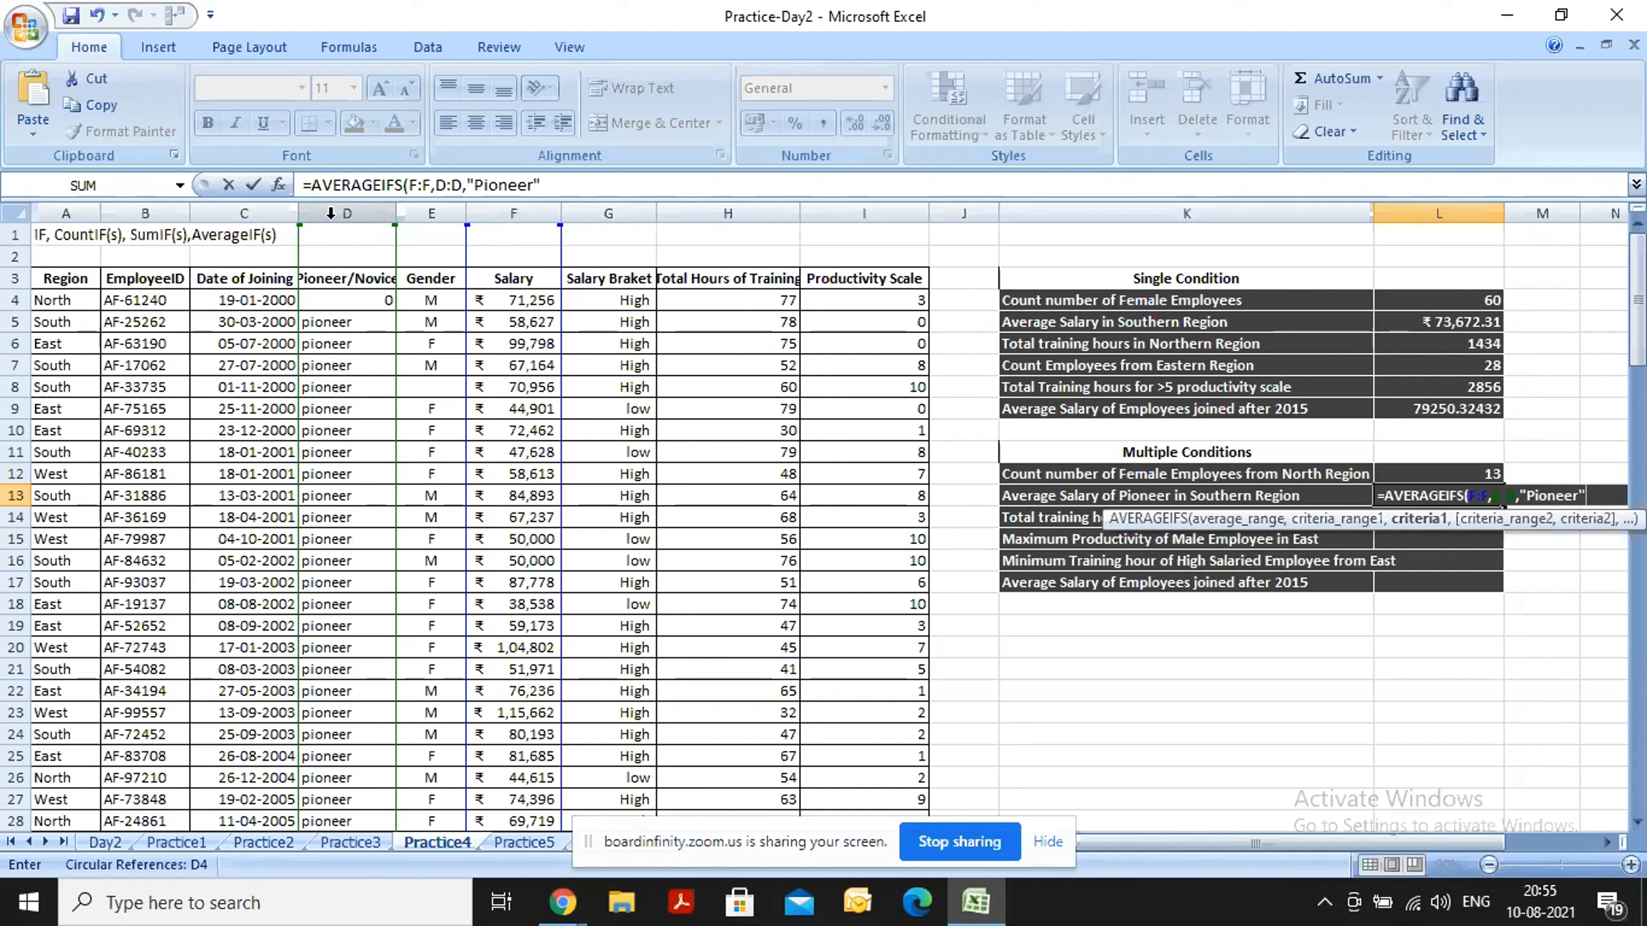
{"action": "type", "text": ","}
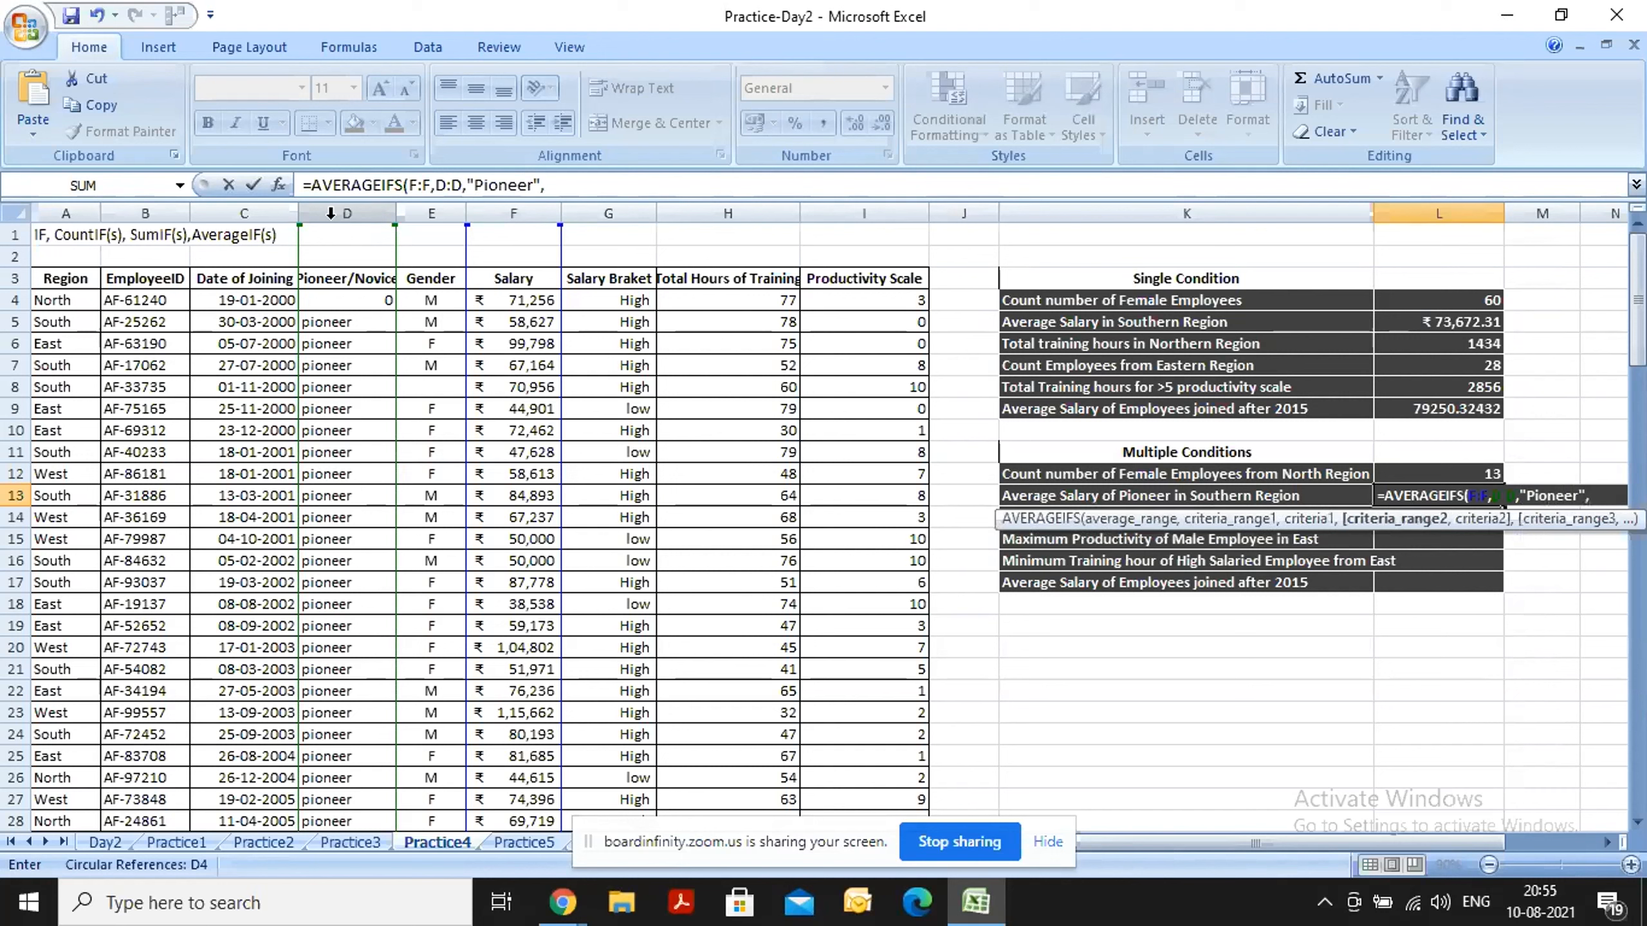
Add the Region column A:A with criterion "South" in L13, completing =AVERAGEIFS(F:F,D:D,"Pioneer",A:A,"South").
{"action": "left_click", "coordinate": [64, 212]}
{"action": "type", "text": ","}
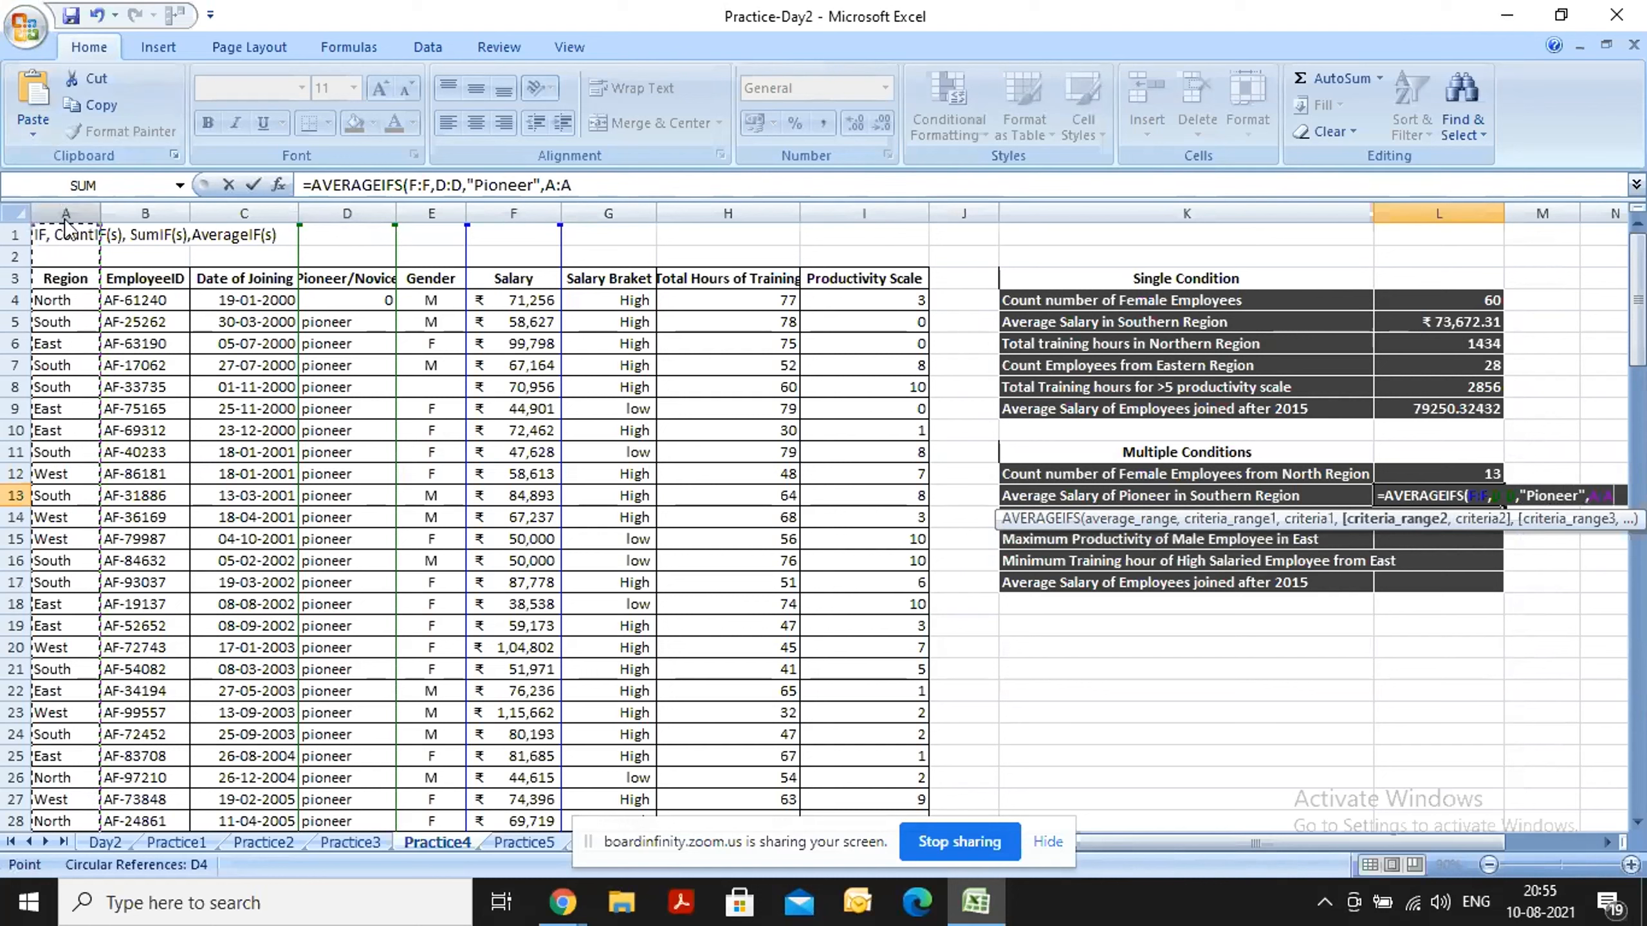
{"action": "type", "text": "\""}
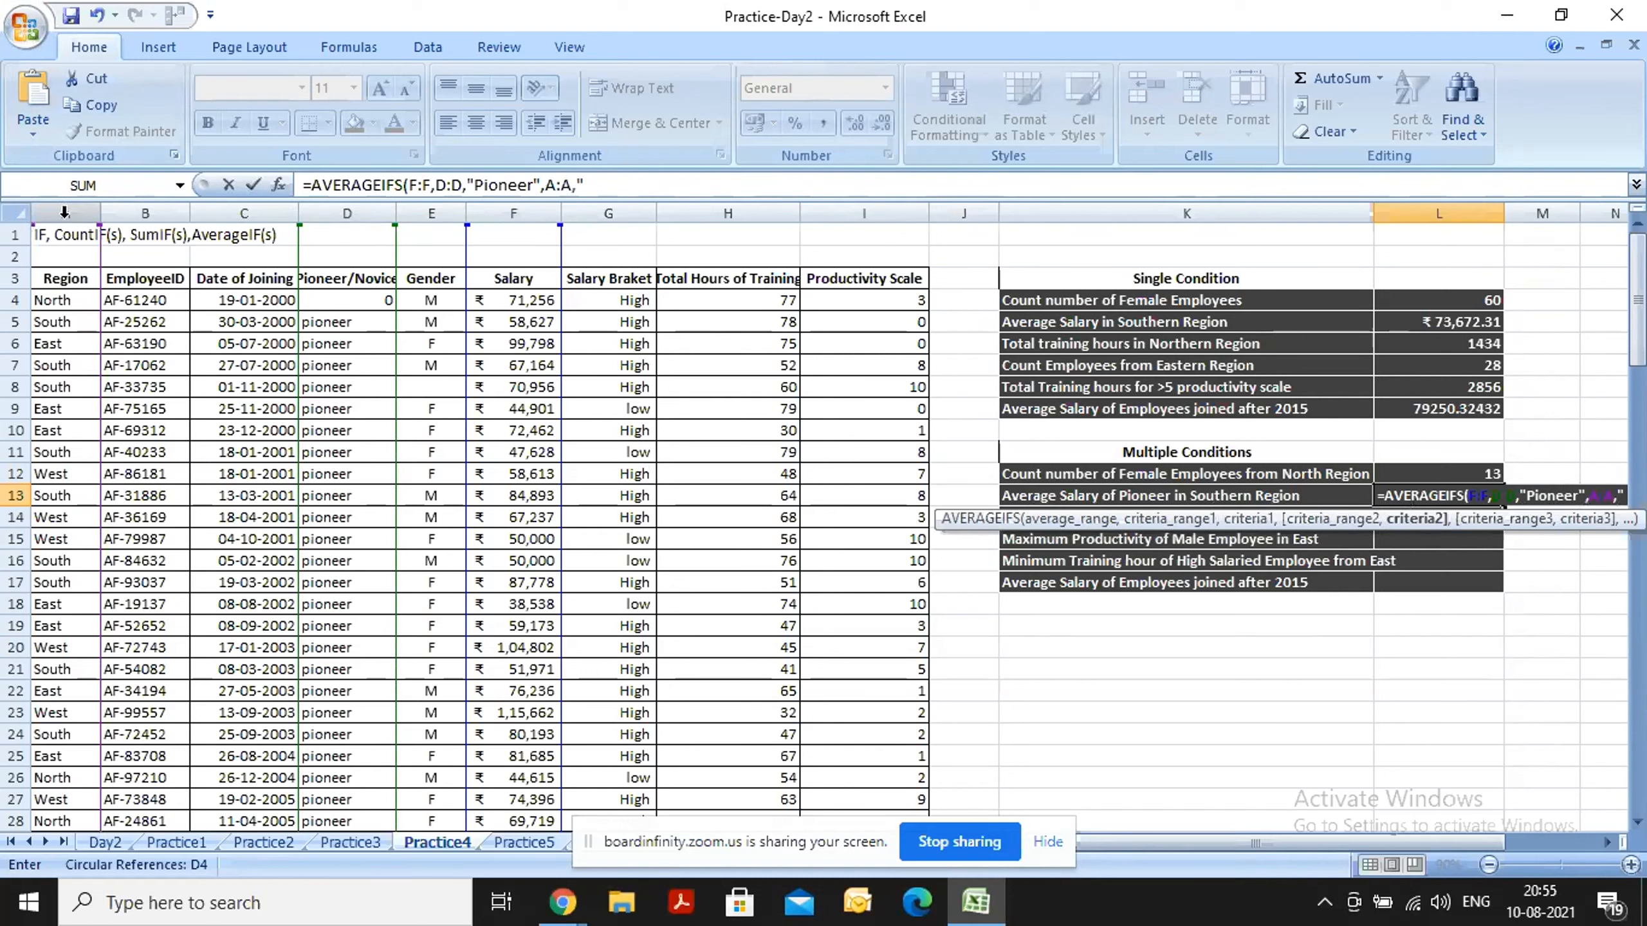
{"action": "type", "text": "South"}
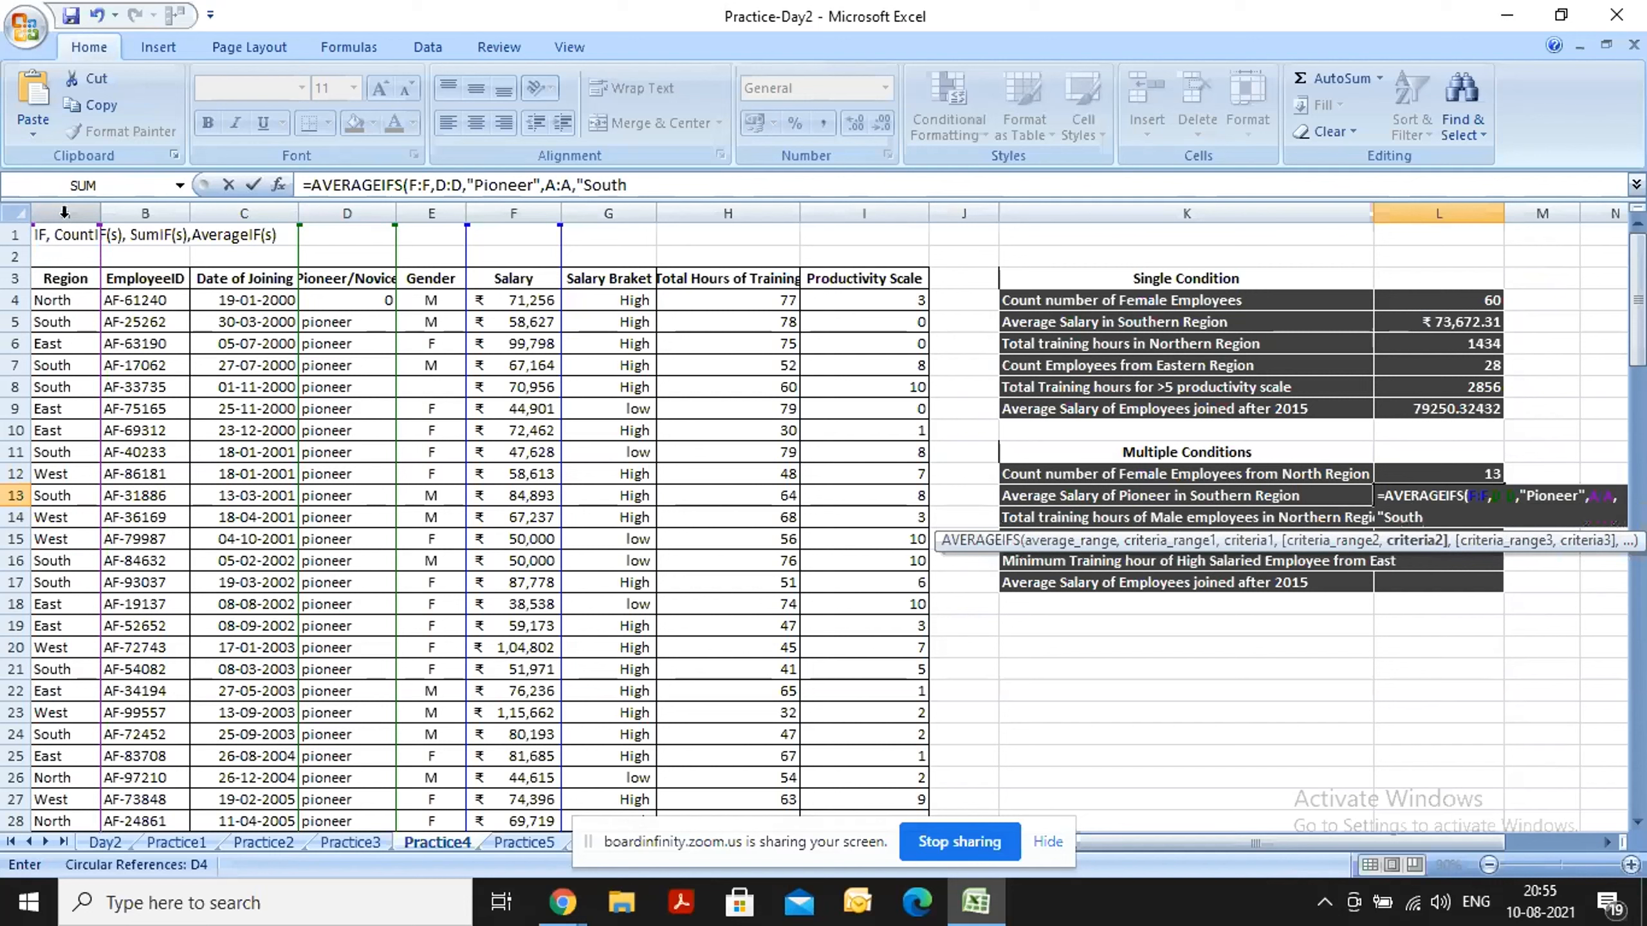
{"action": "type", "text": "\")"}
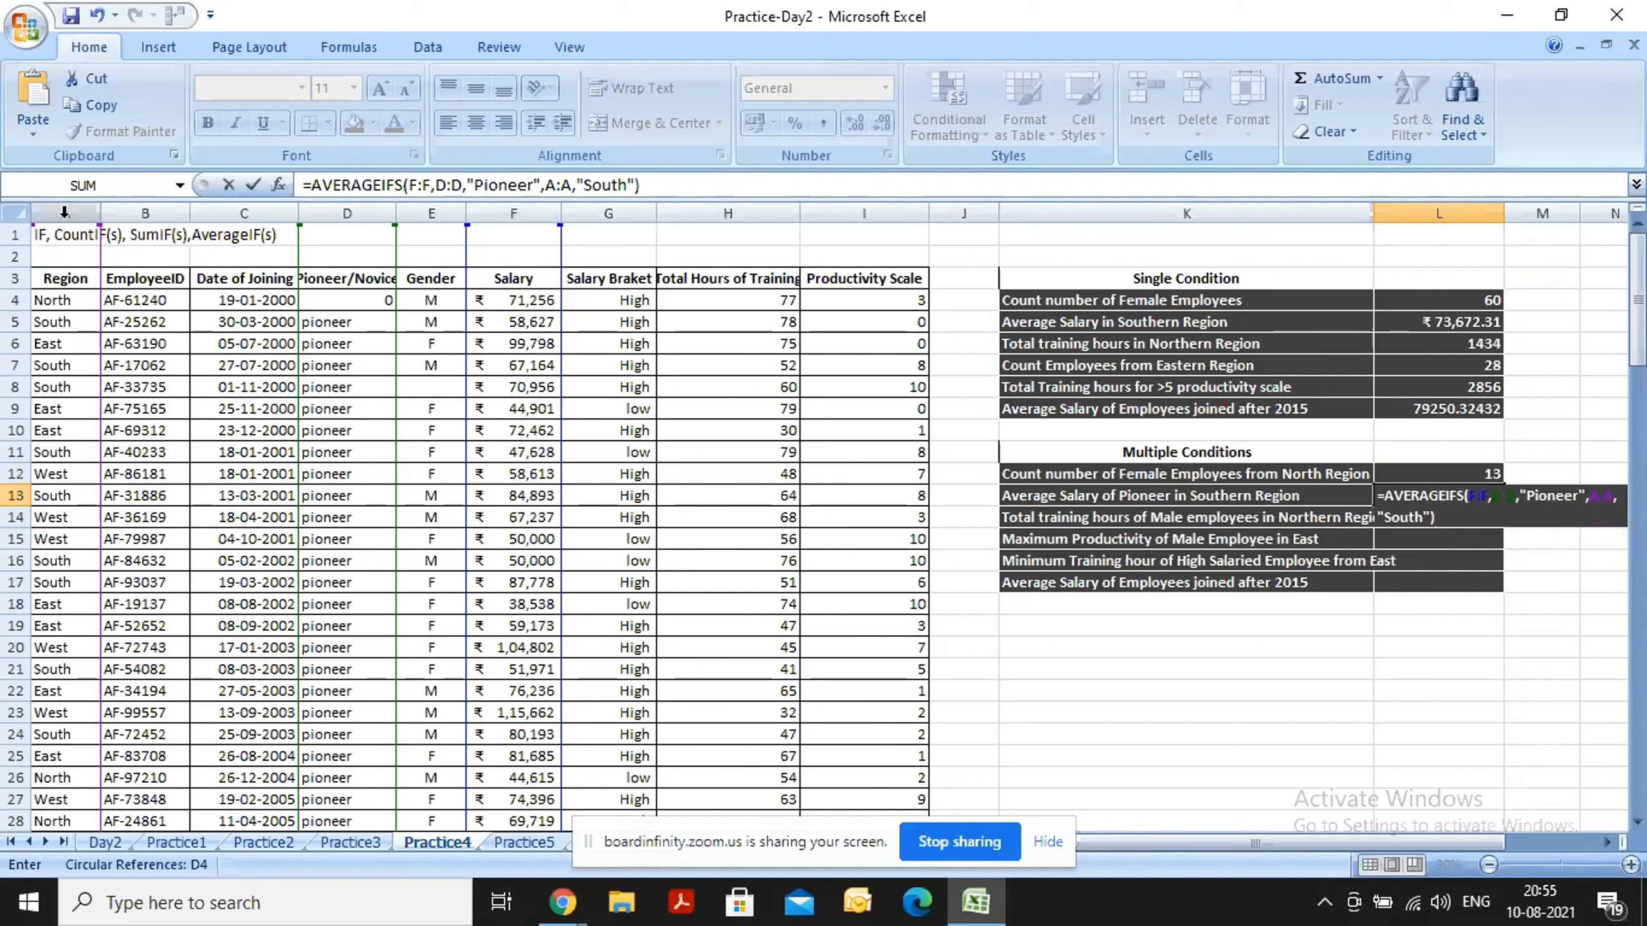
{"action": "key", "text": "Return"}
{"action": "key", "text": "Up"}
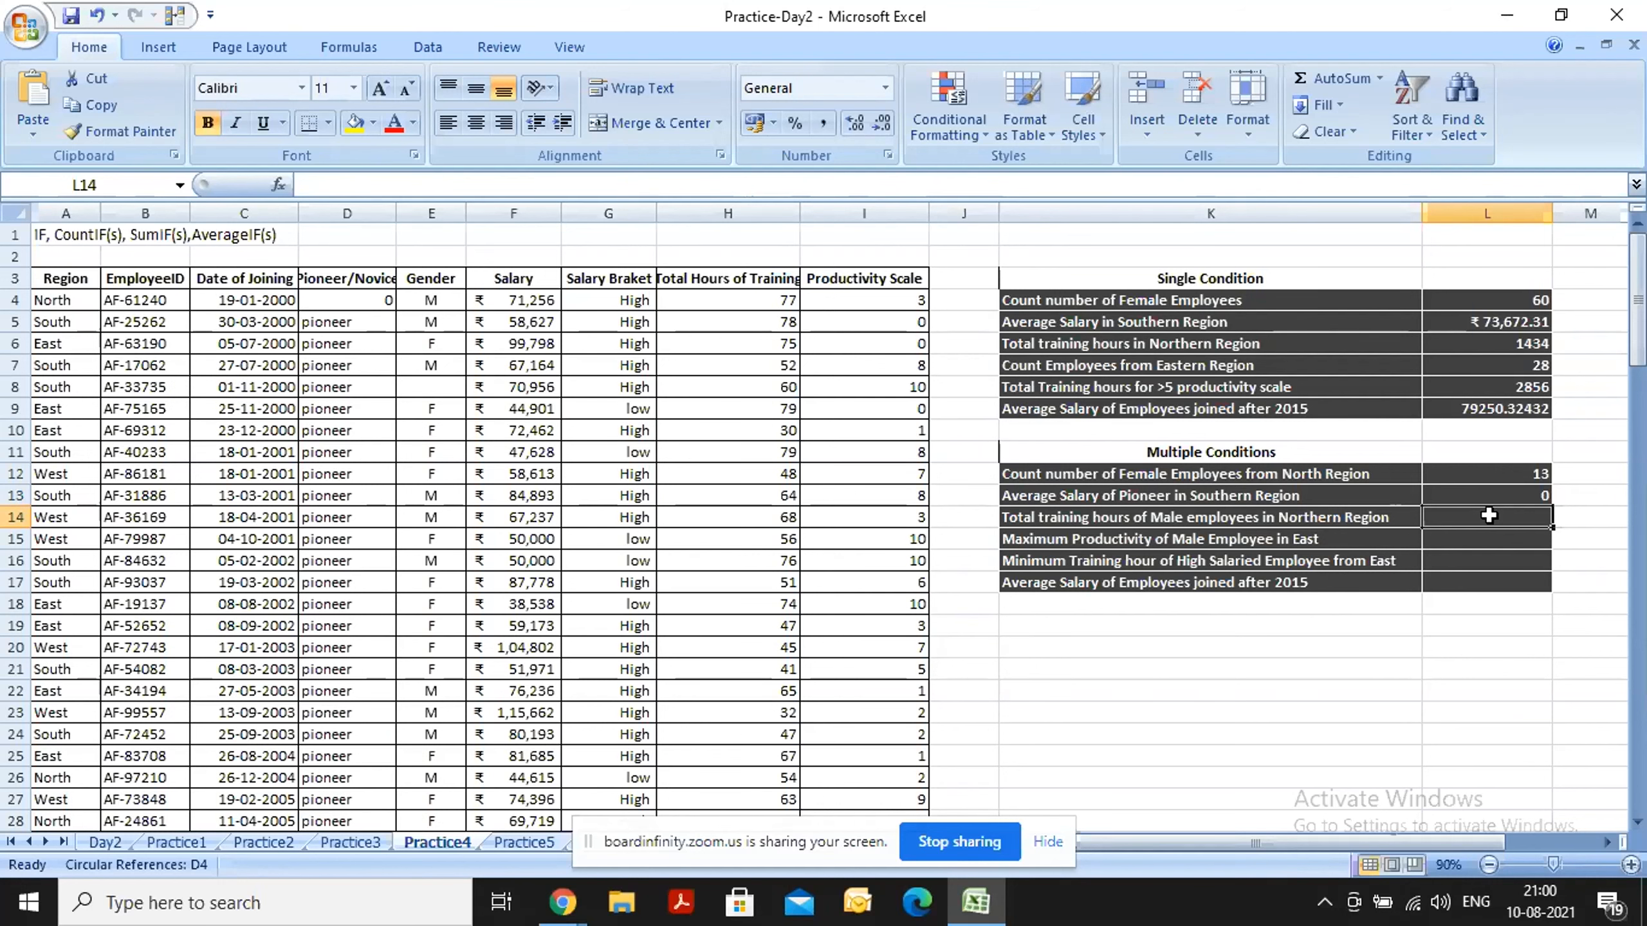
Begin a SUMIFS formula in cell L14 with the Total Hours of Training column H:H as the sum range.
{"action": "type", "text": "="}
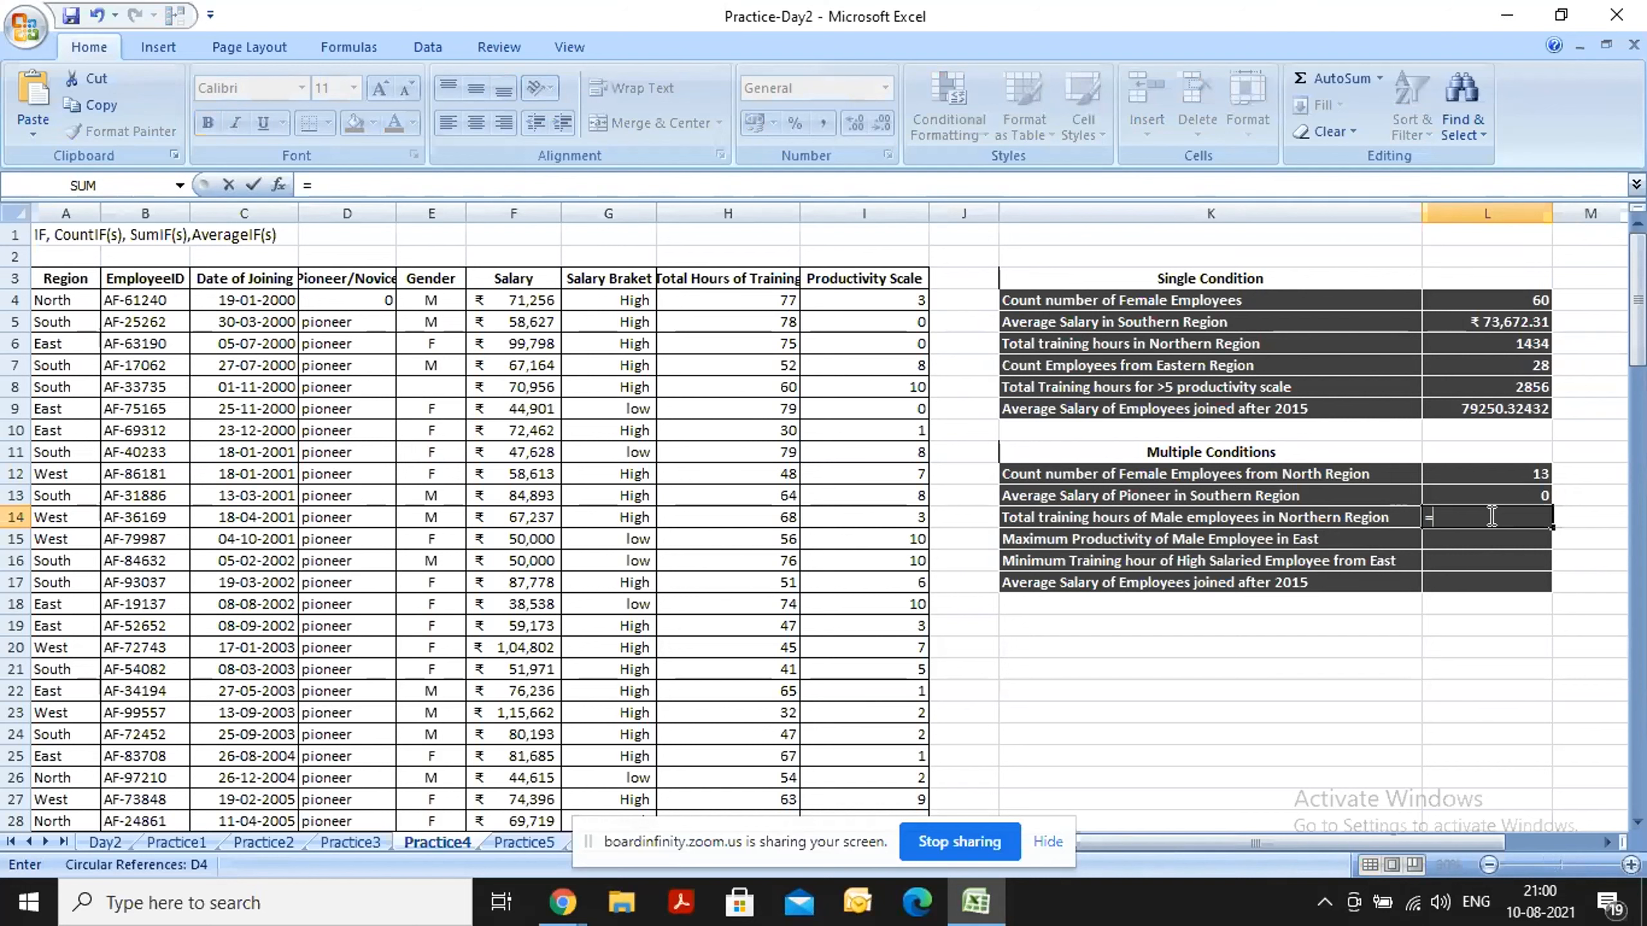
{"action": "type", "text": "sum"}
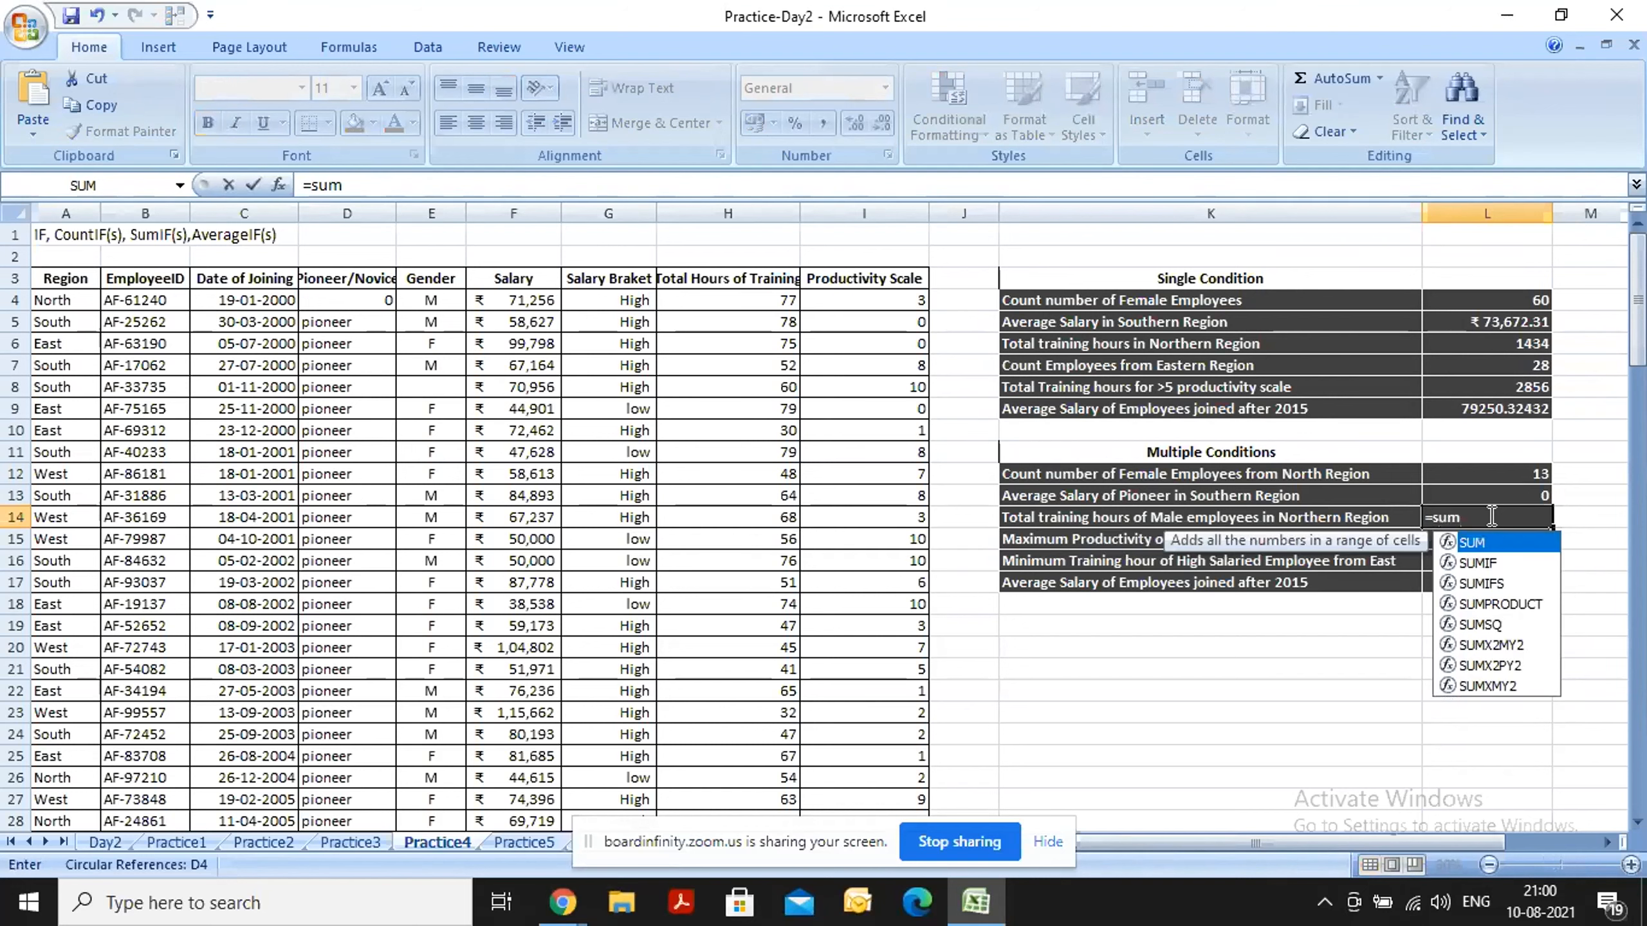
{"action": "key", "text": "Down"}
{"action": "key", "text": "Down"}
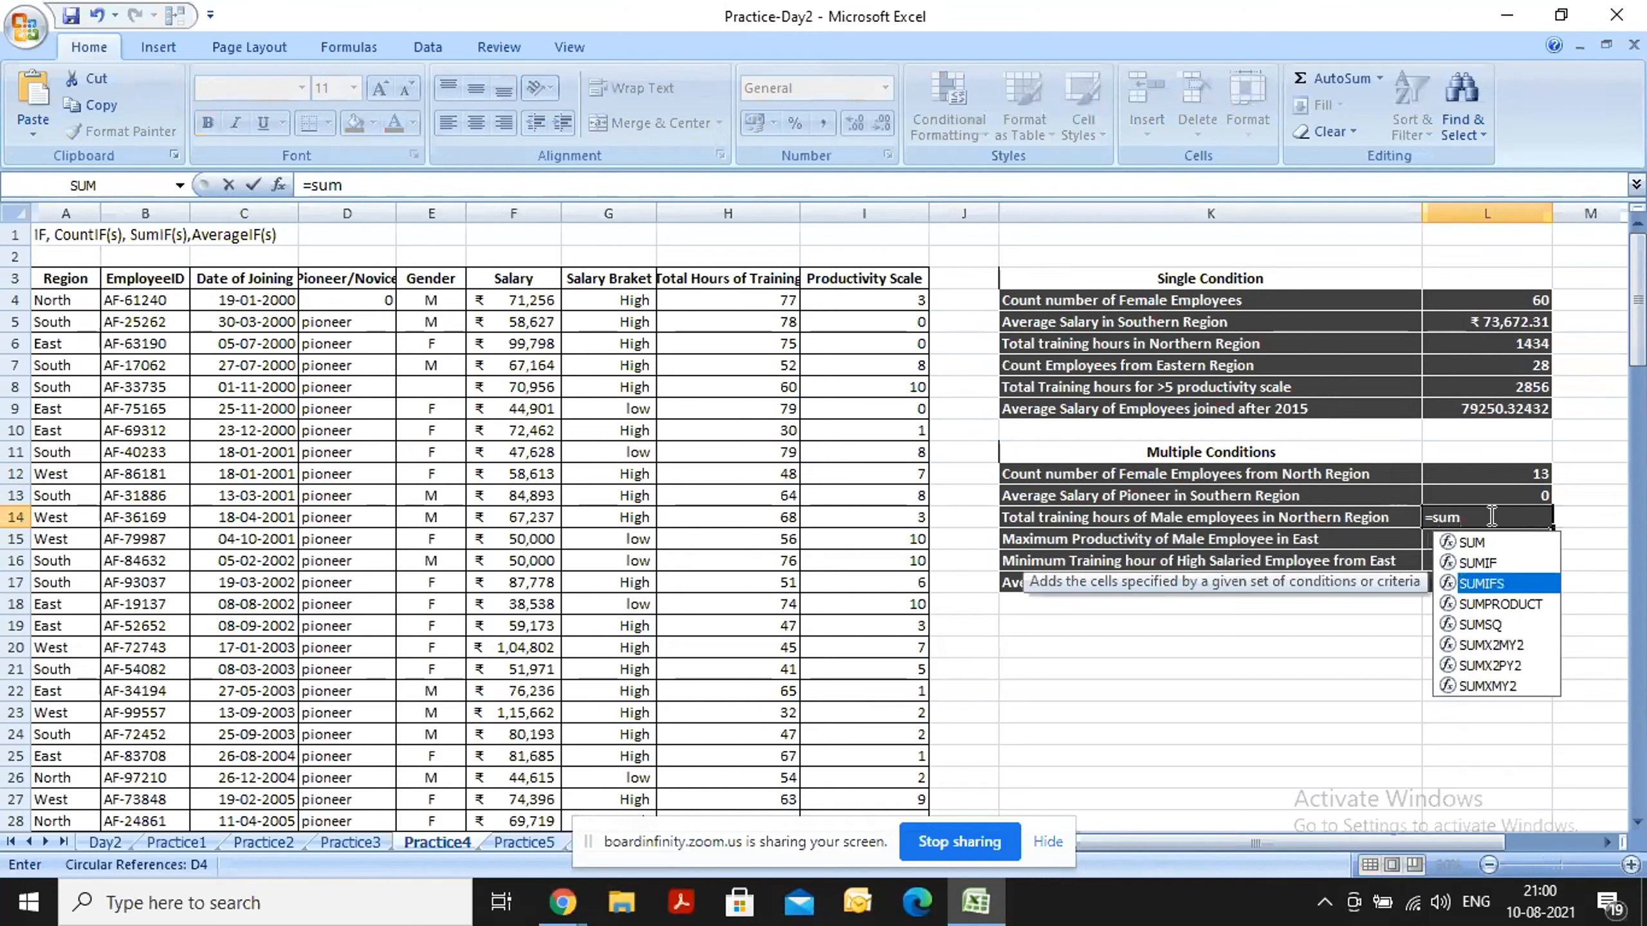
{"action": "key", "text": "Tab"}
{"action": "left_click", "coordinate": [727, 213]}
{"action": "type", "text": ","}
Add the Gender column E:E with criterion "M" as the first condition of the SUMIFS formula in L14.
{"action": "left_click", "coordinate": [426, 210]}
{"action": "type", "text": ","}
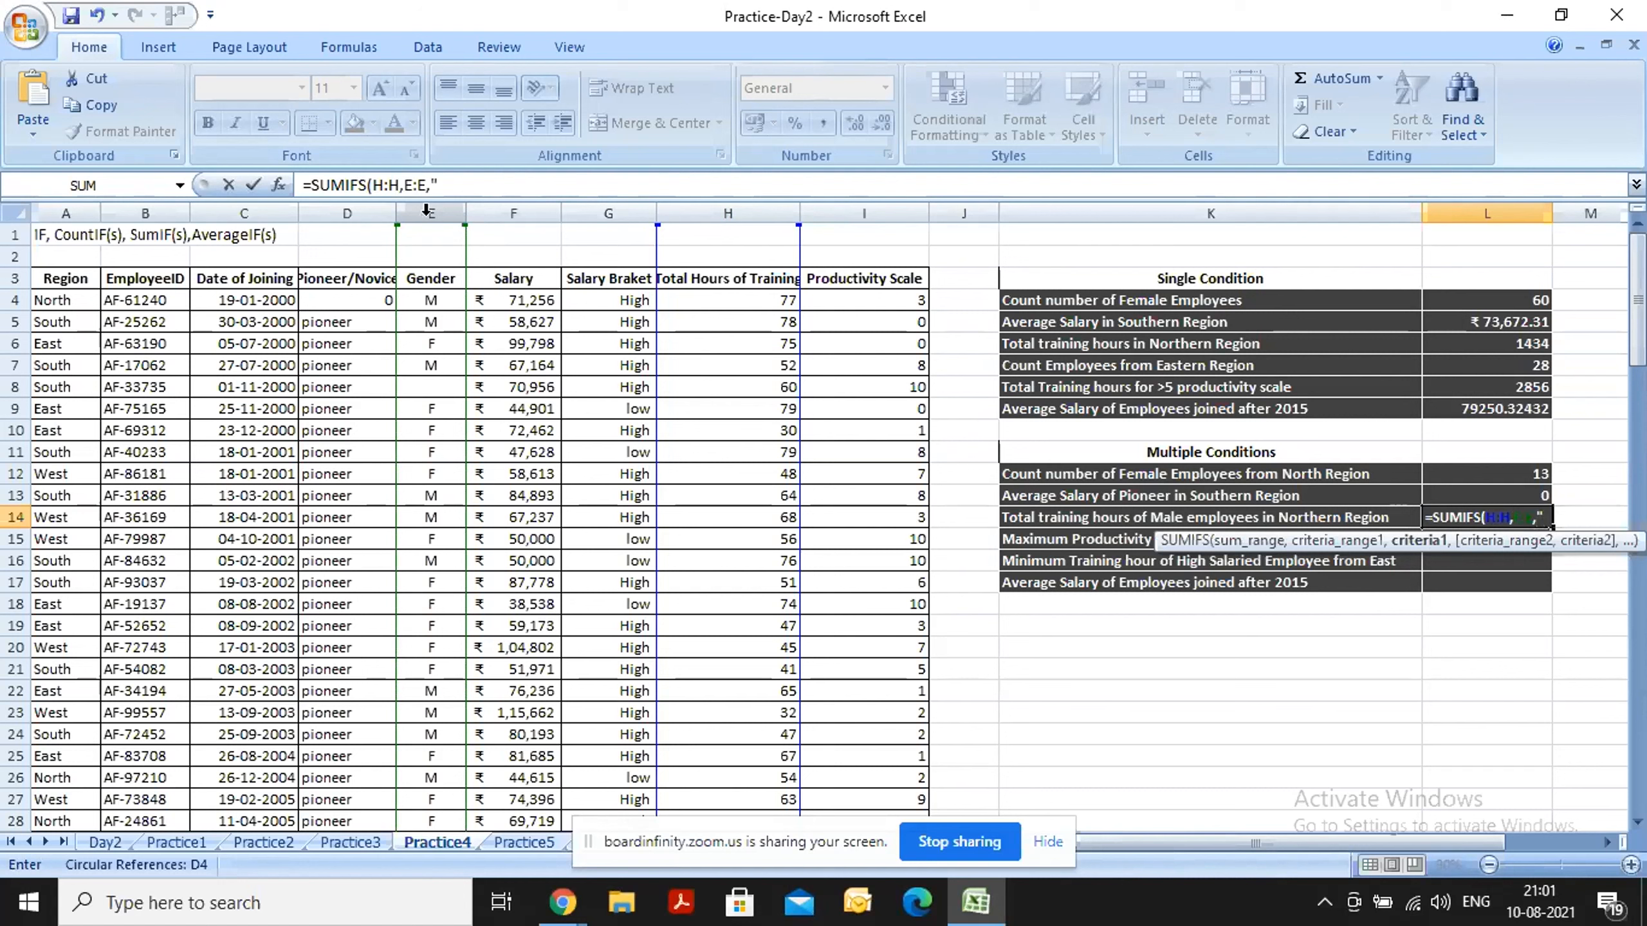
{"action": "type", "text": "\"M\""}
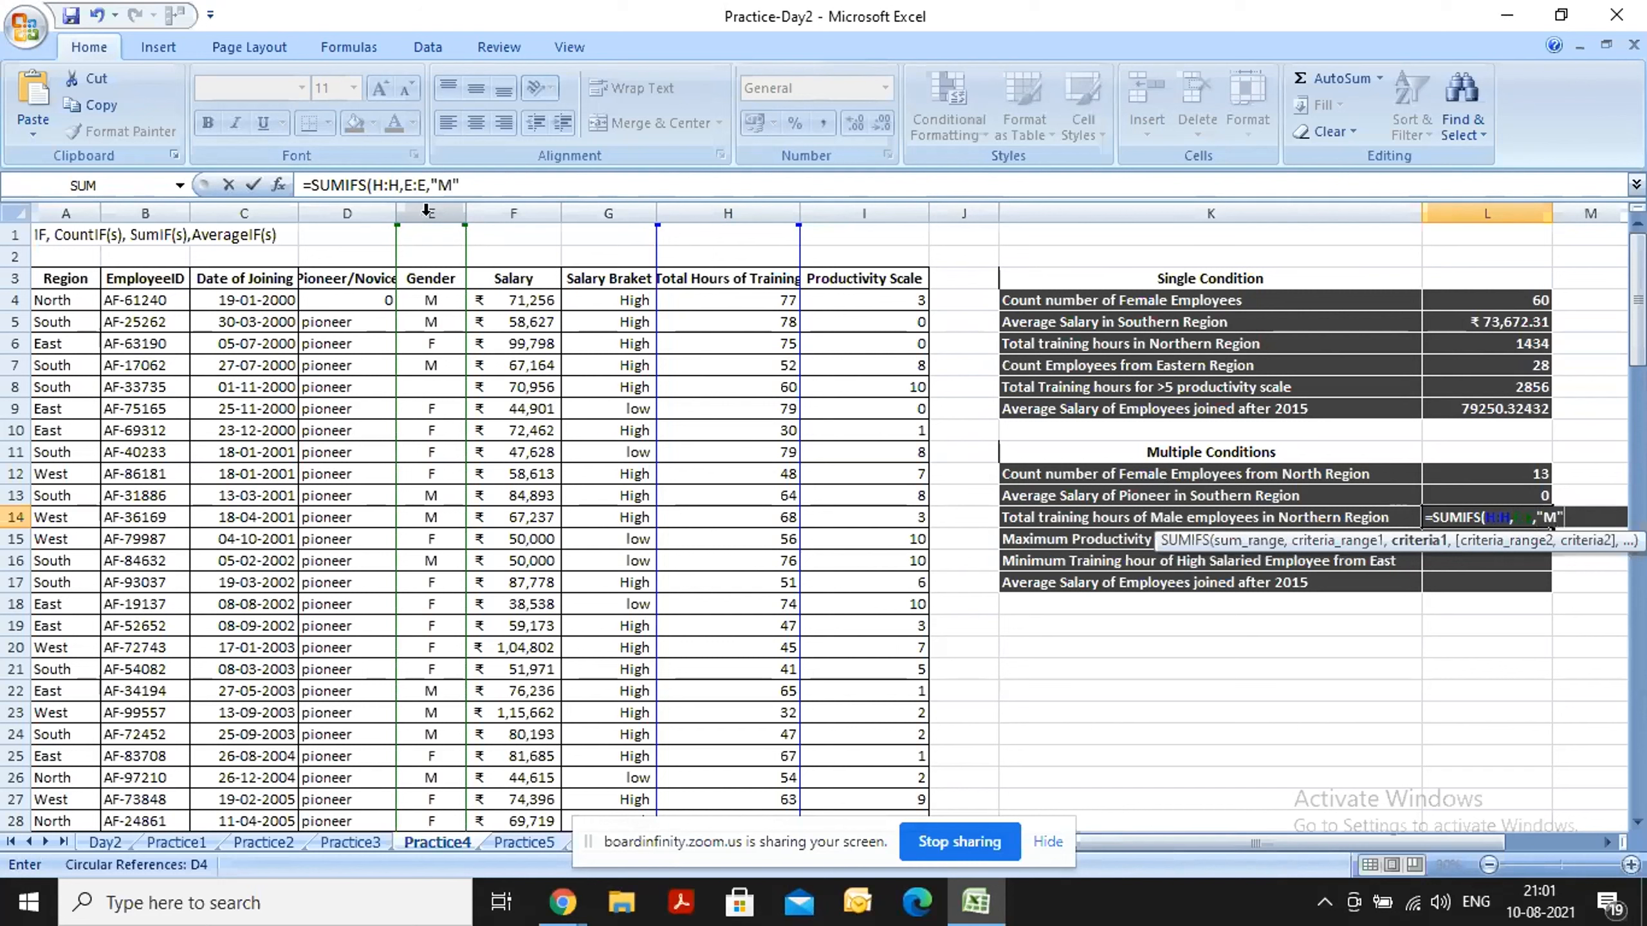
{"action": "type", "text": ","}
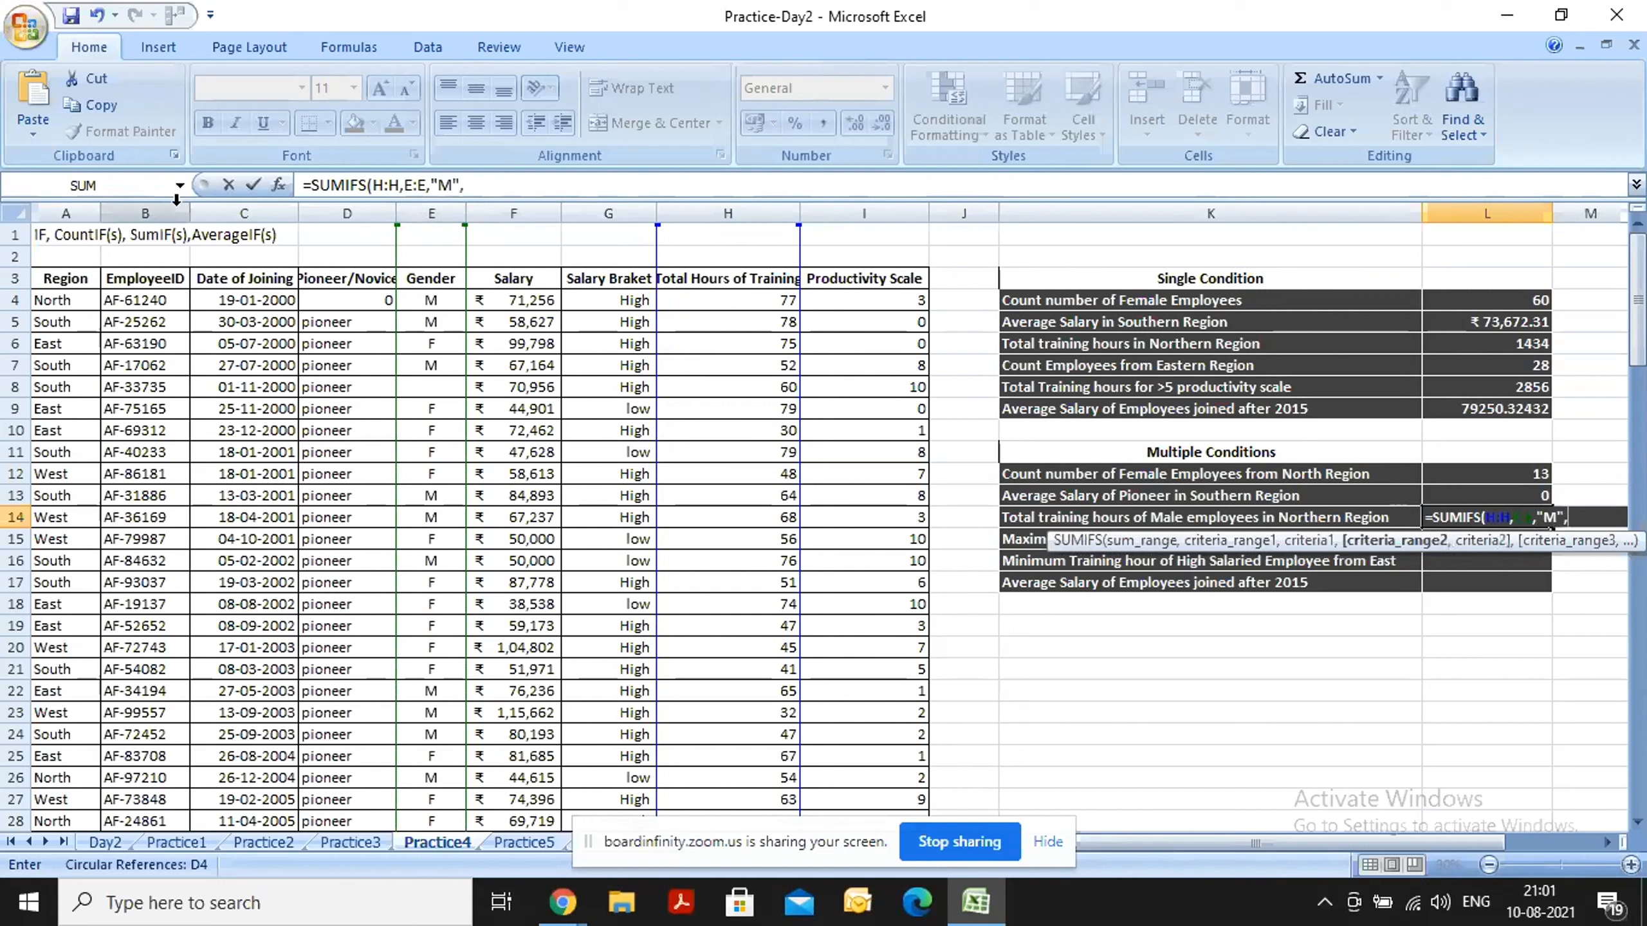
Add the Region column A:A with criterion "North" in L14, completing =SUMIFS(H:H,E:E,"M",A:A,"North").
{"action": "left_click", "coordinate": [68, 212]}
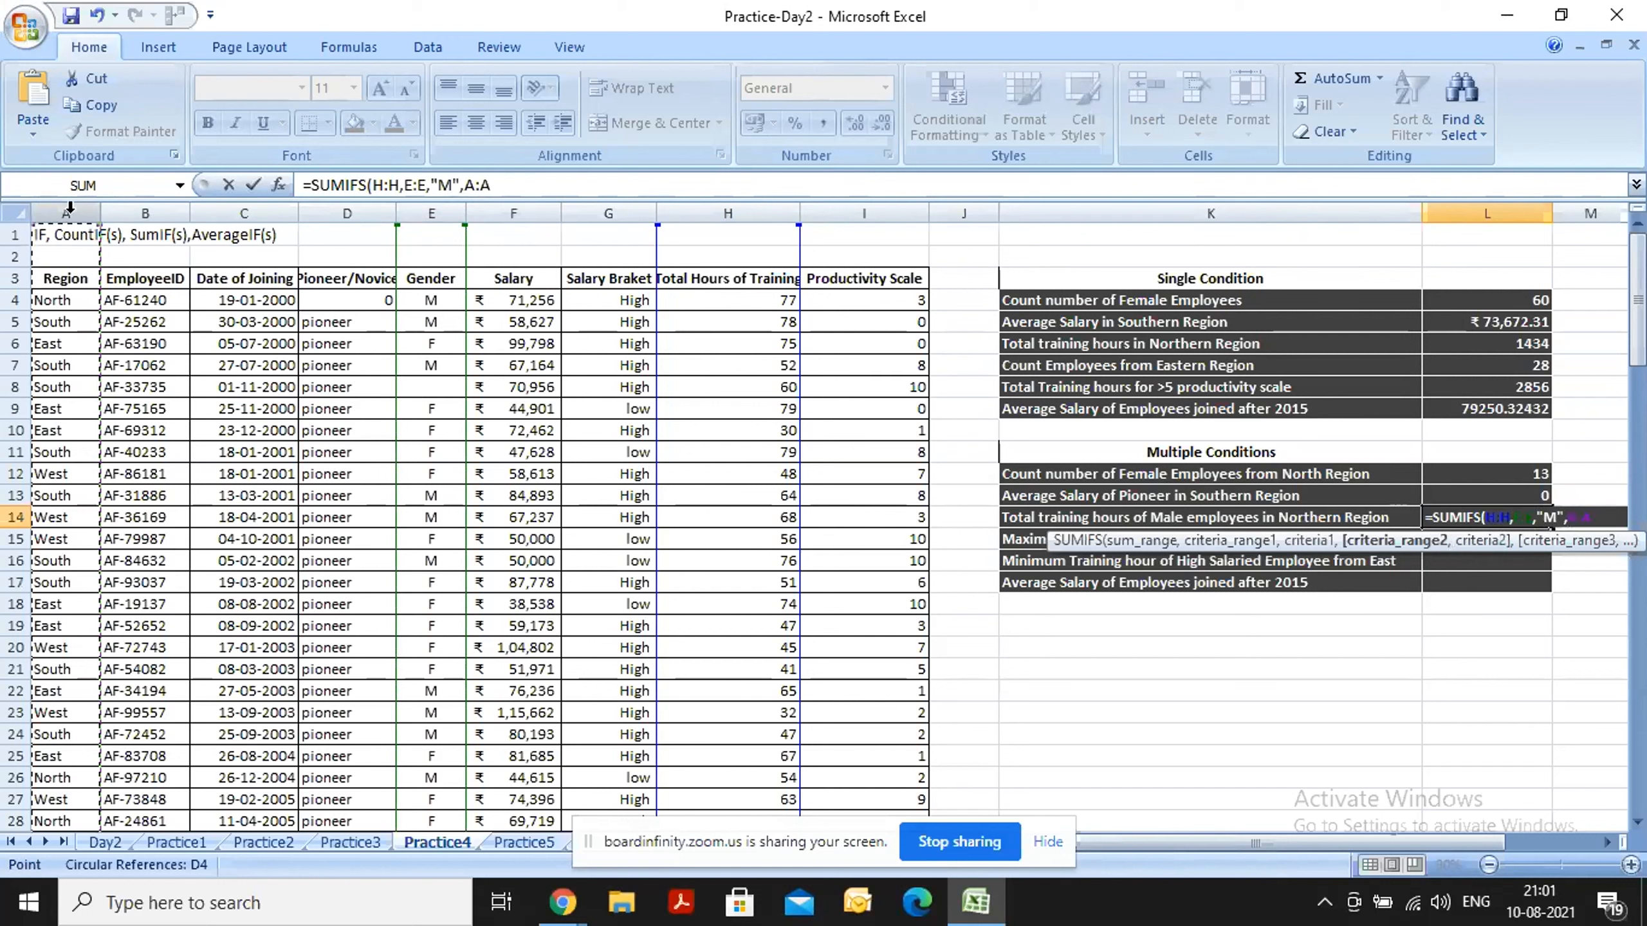
{"action": "type", "text": ",\""}
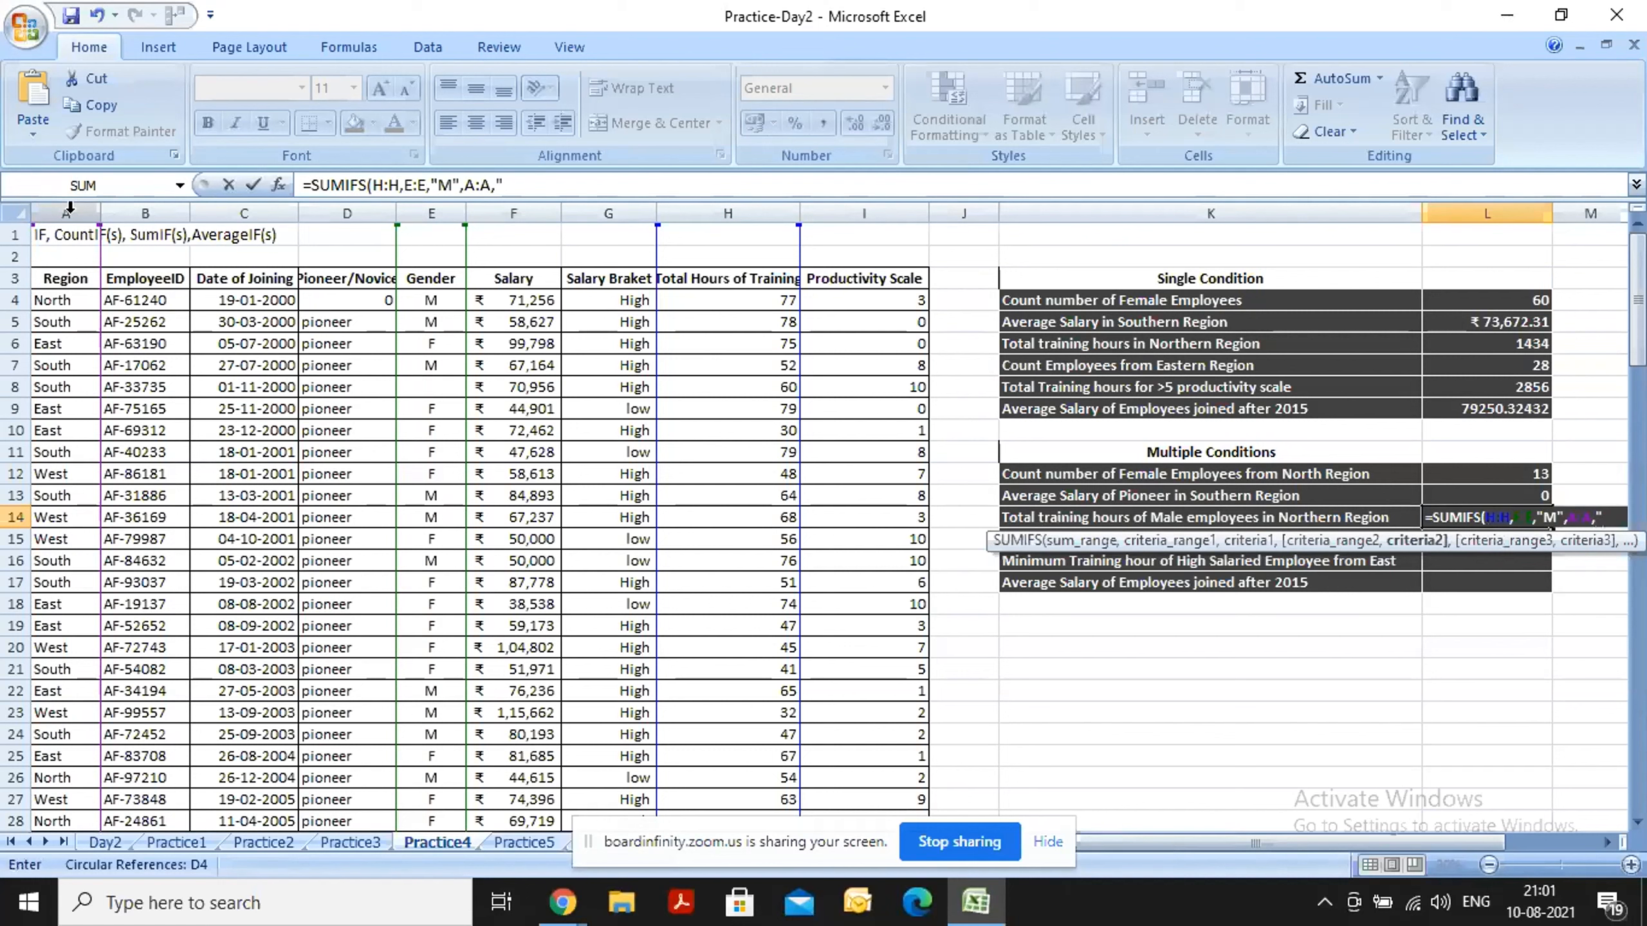
{"action": "type", "text": "North\")"}
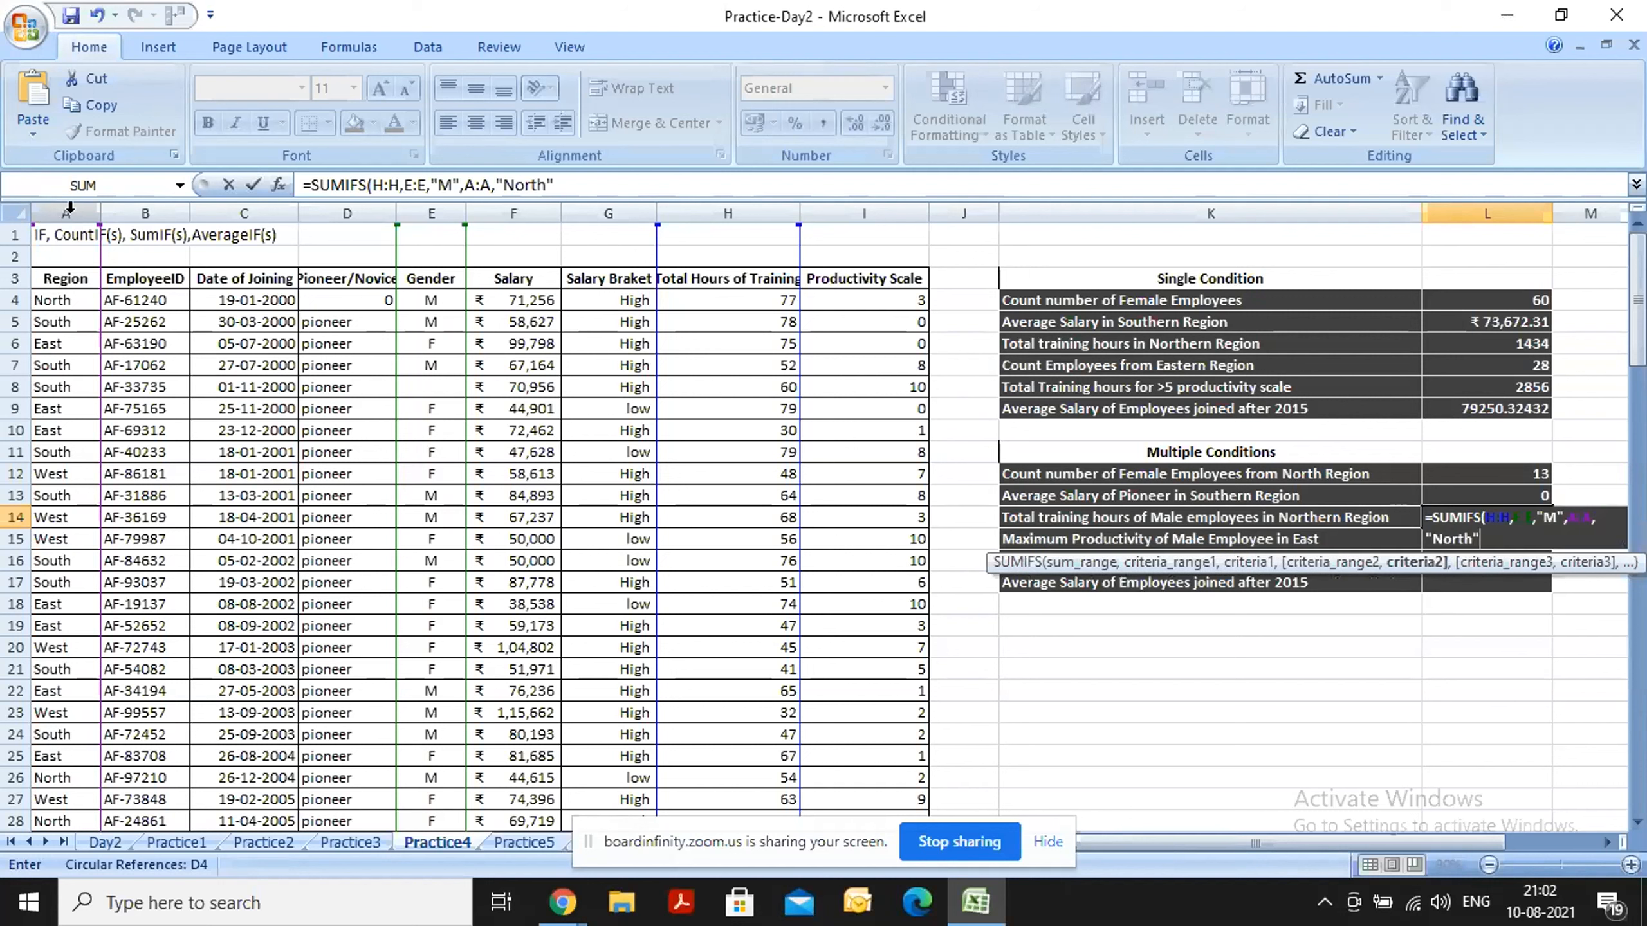
{"action": "key", "text": "Return"}
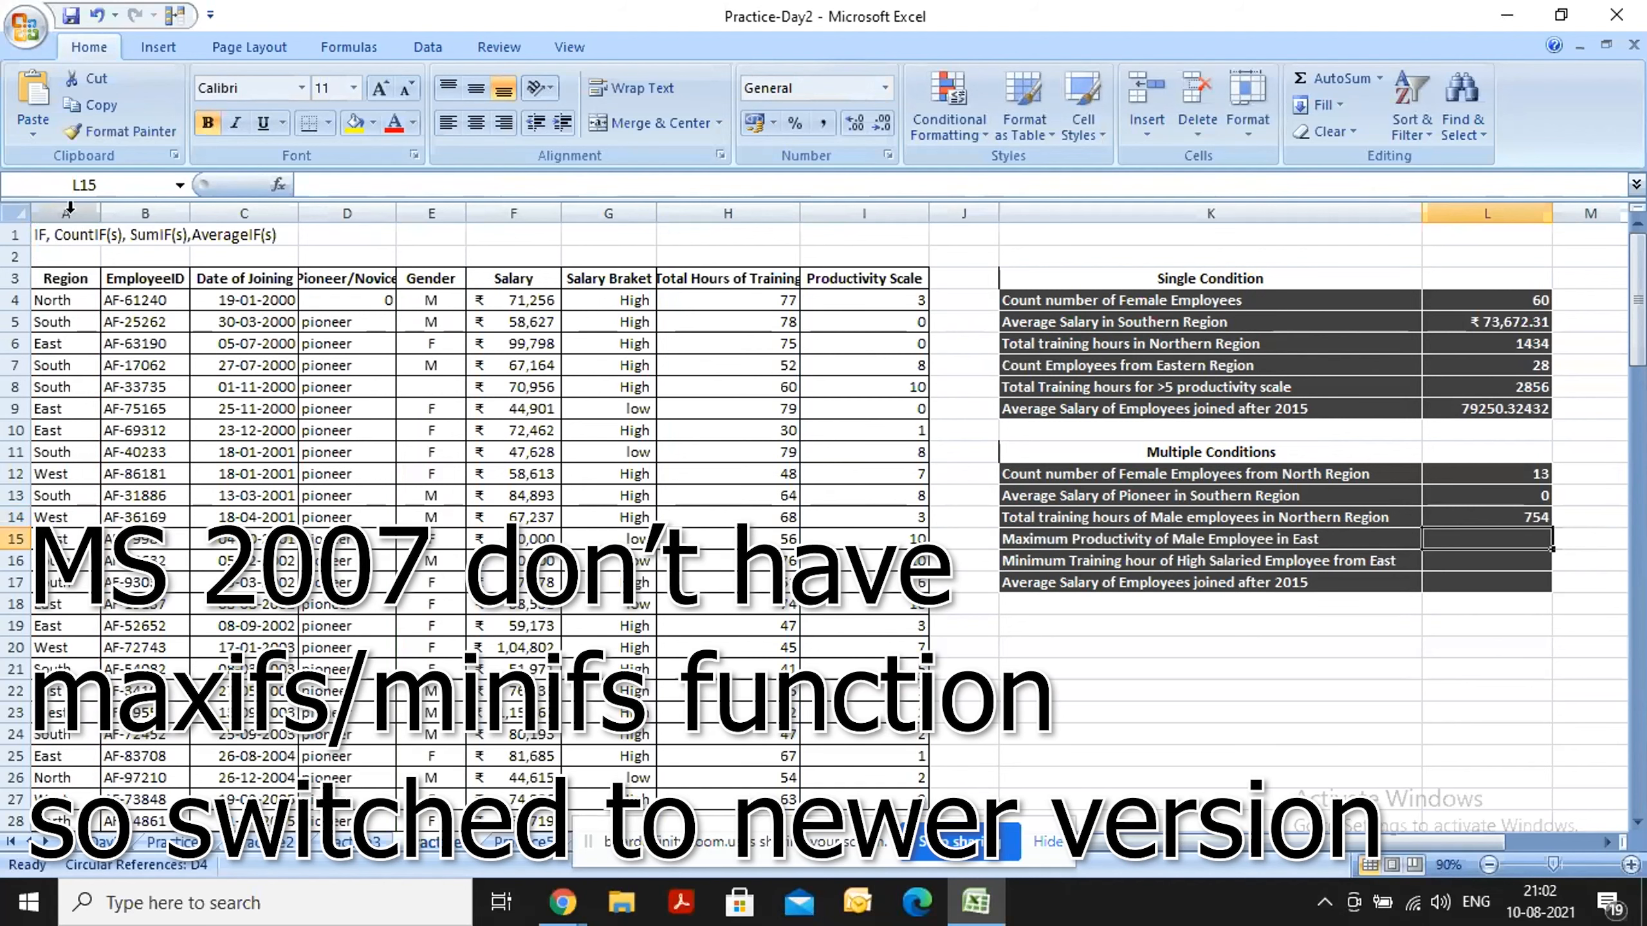
Try to start a =max formula in cell L15 for the maximum productivity of male employees in East.
{"action": "type", "text": "=max"}
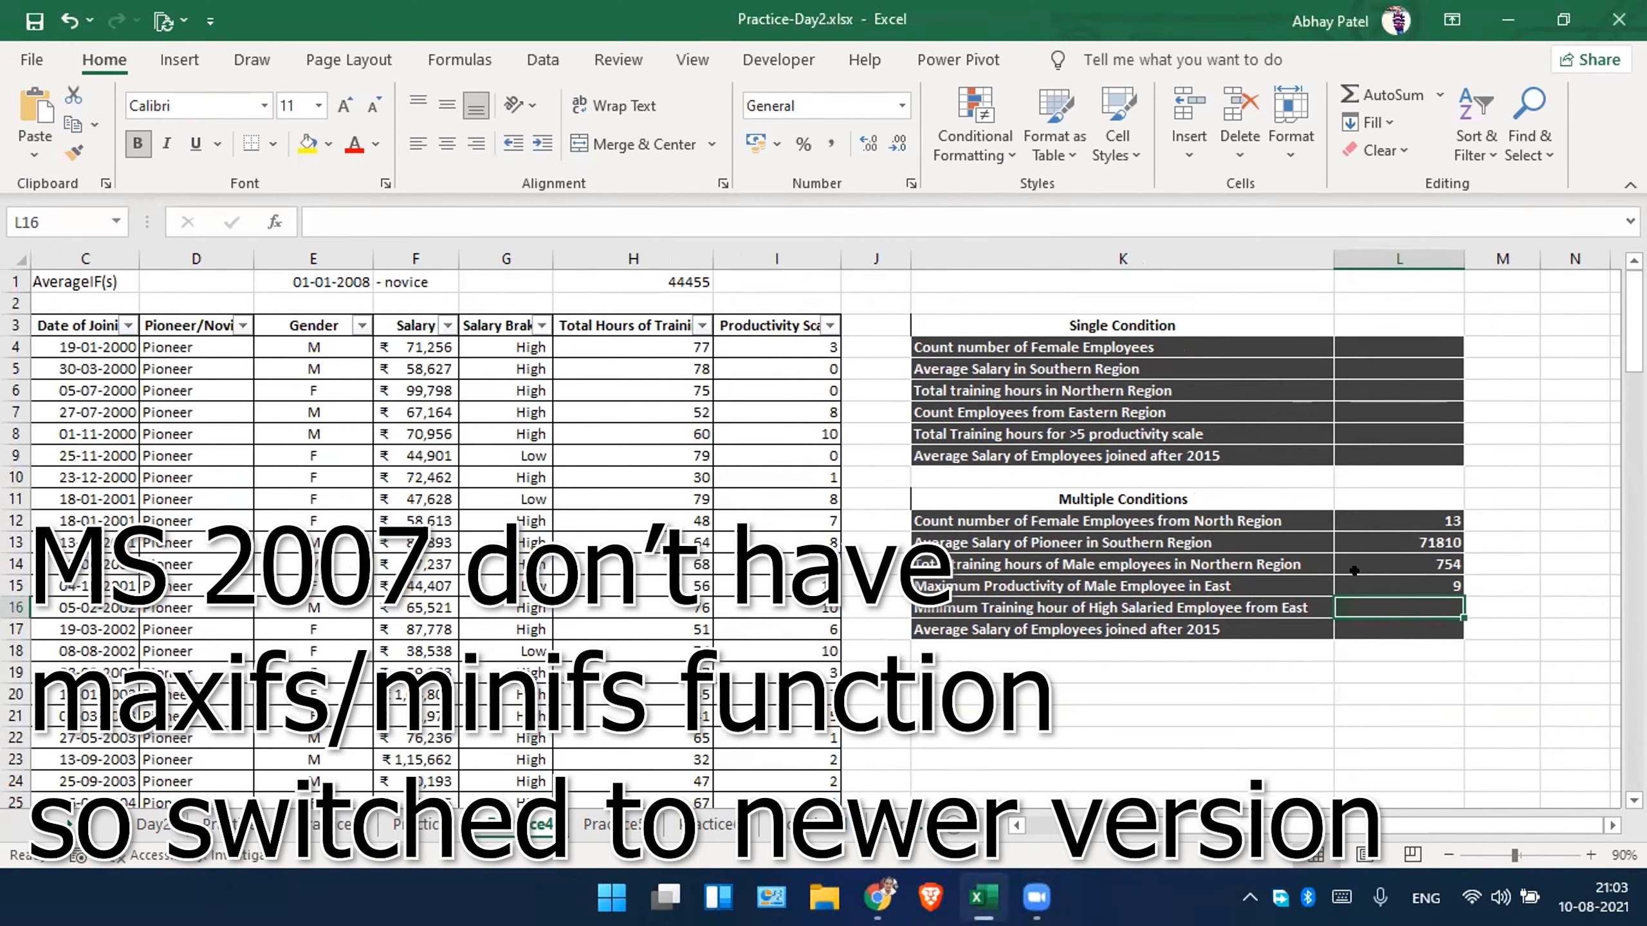
Begin a MINIFS formula in cell L16 with the Total Hours of Training column H:H as the minimum range.
{"action": "type", "text": "=mi"}
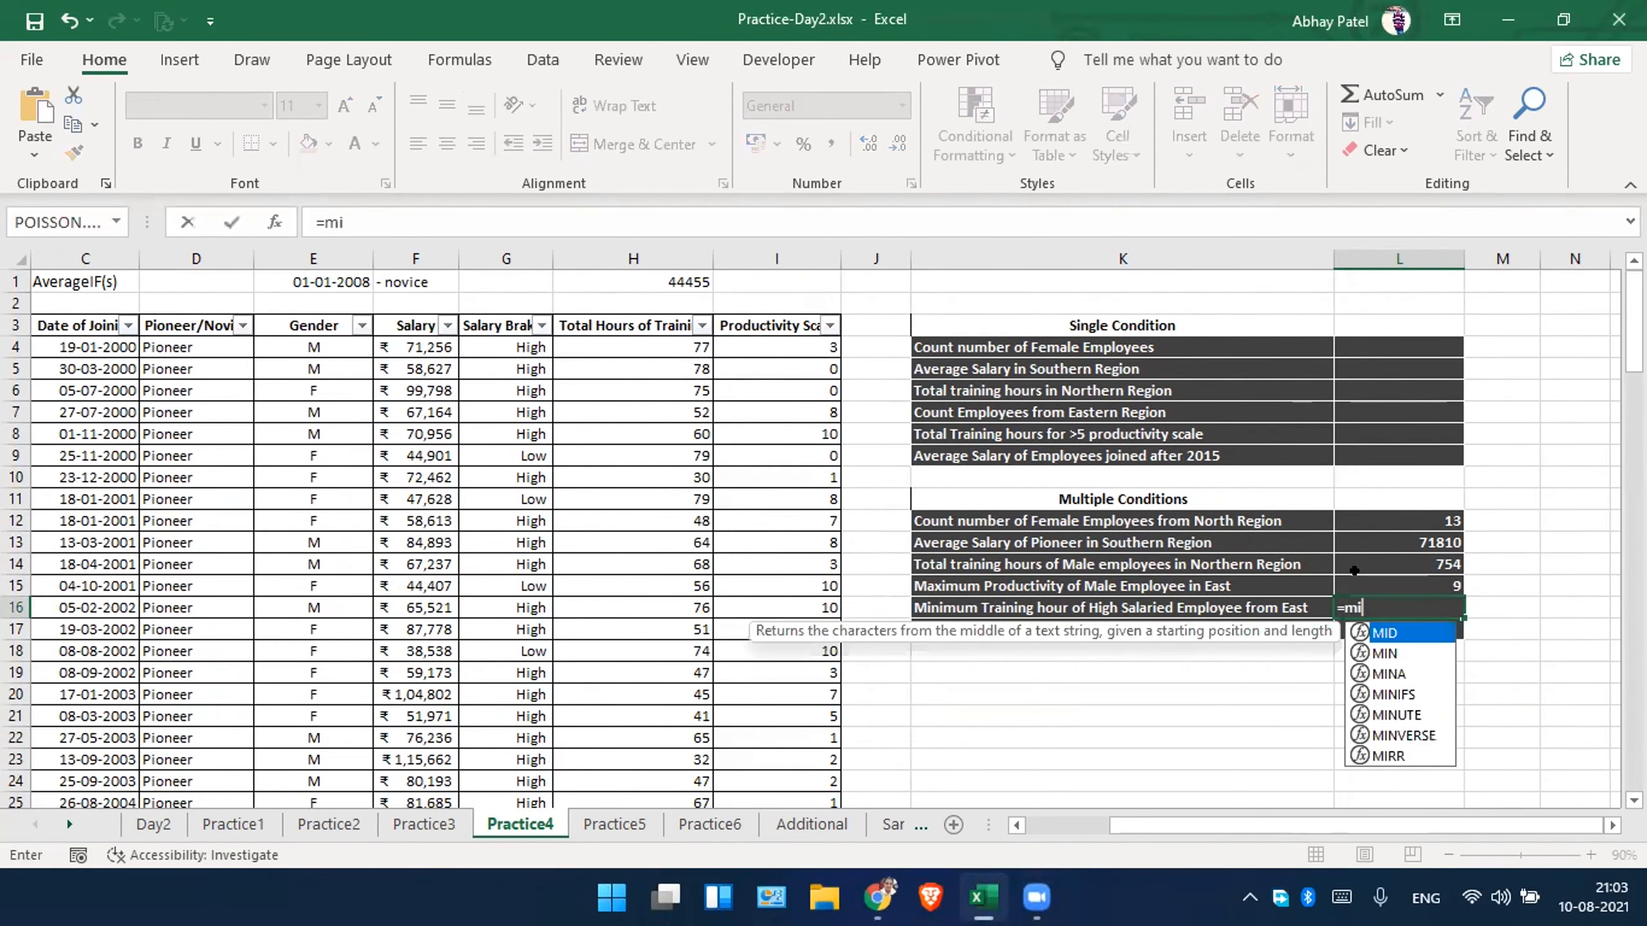
{"action": "type", "text": "nifs"}
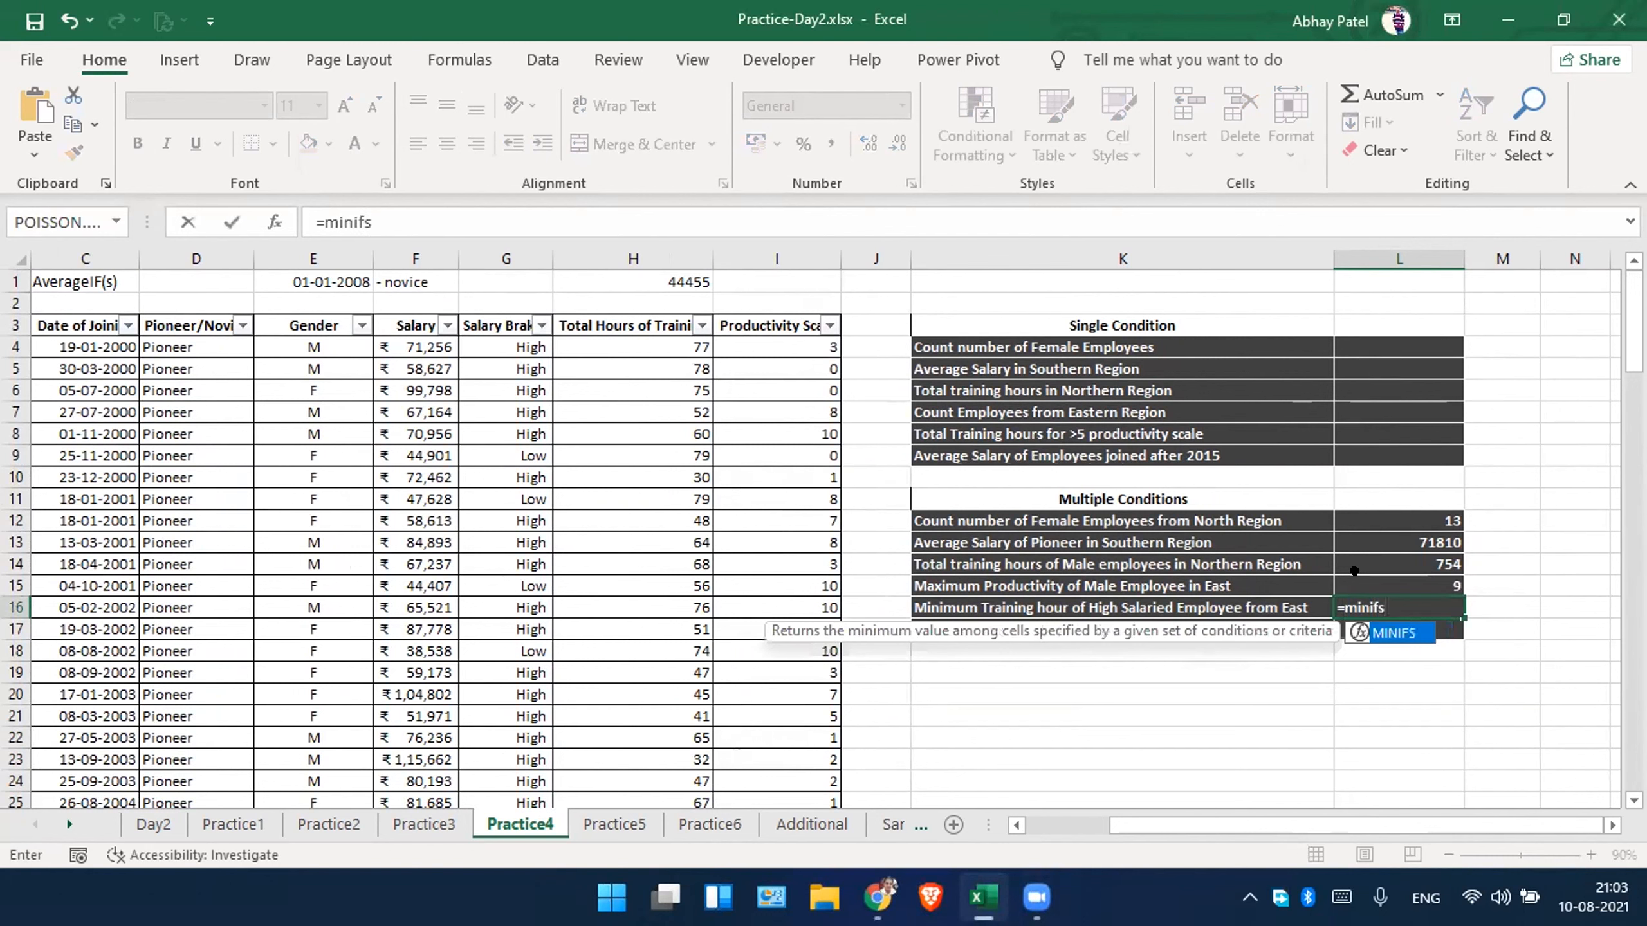
{"action": "key", "text": "Tab"}
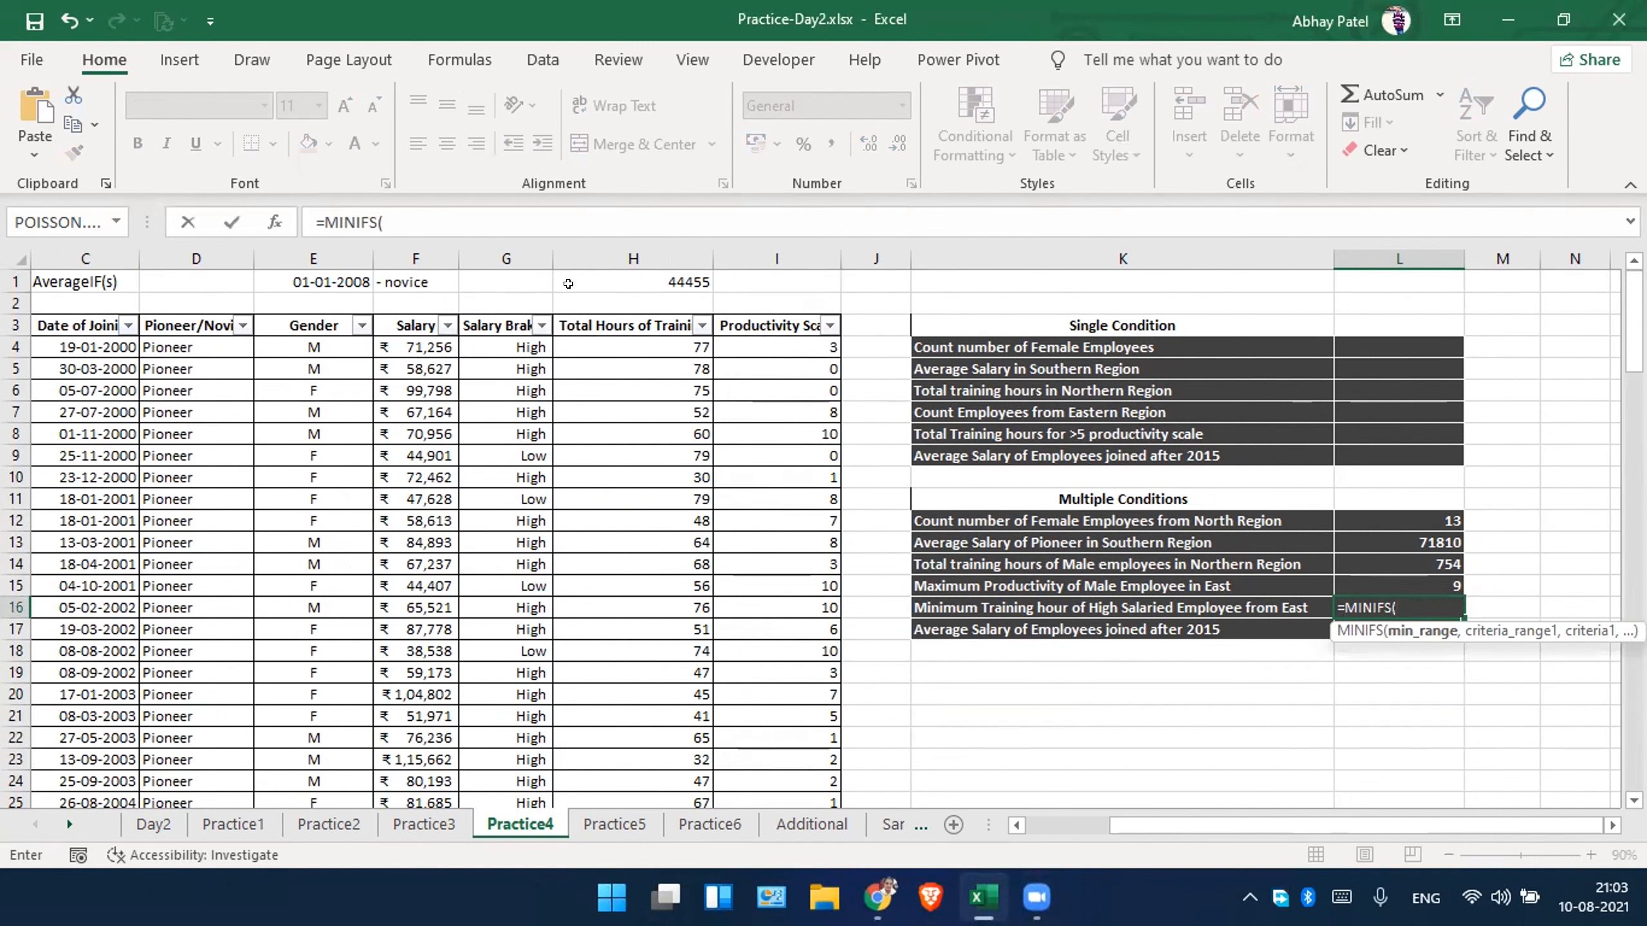
{"action": "left_click", "coordinate": [634, 259]}
{"action": "type", "text": ","}
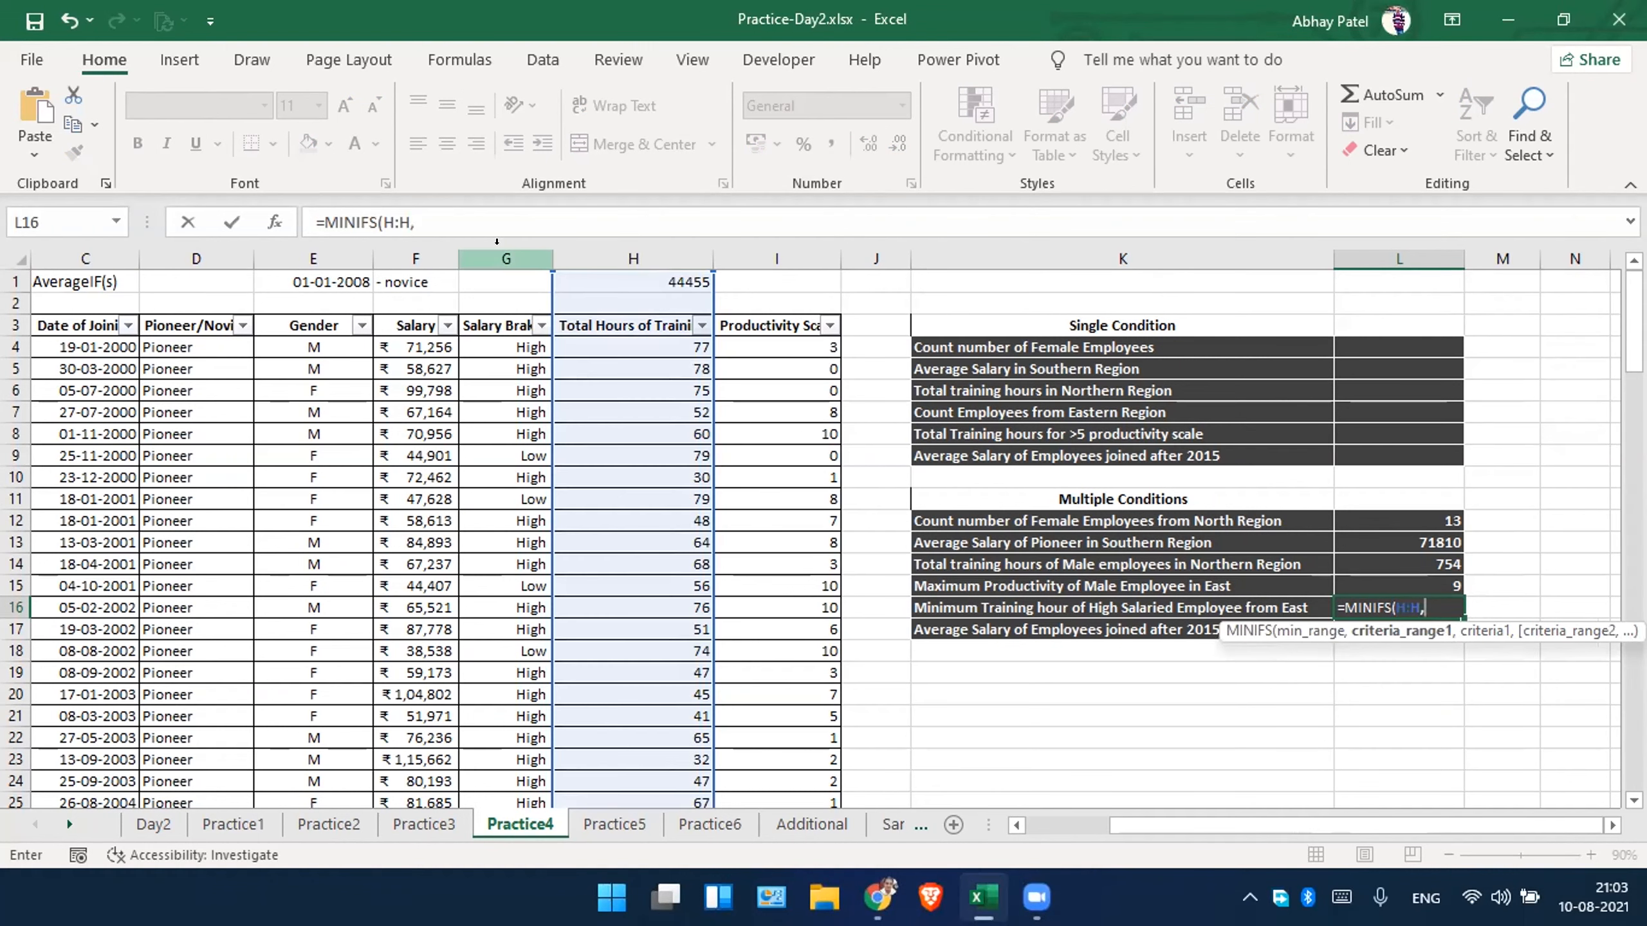
Add the Salary Braket column G:G with criterion "High" as the first condition of the MINIFS formula in L16.
{"action": "left_click", "coordinate": [497, 241]}
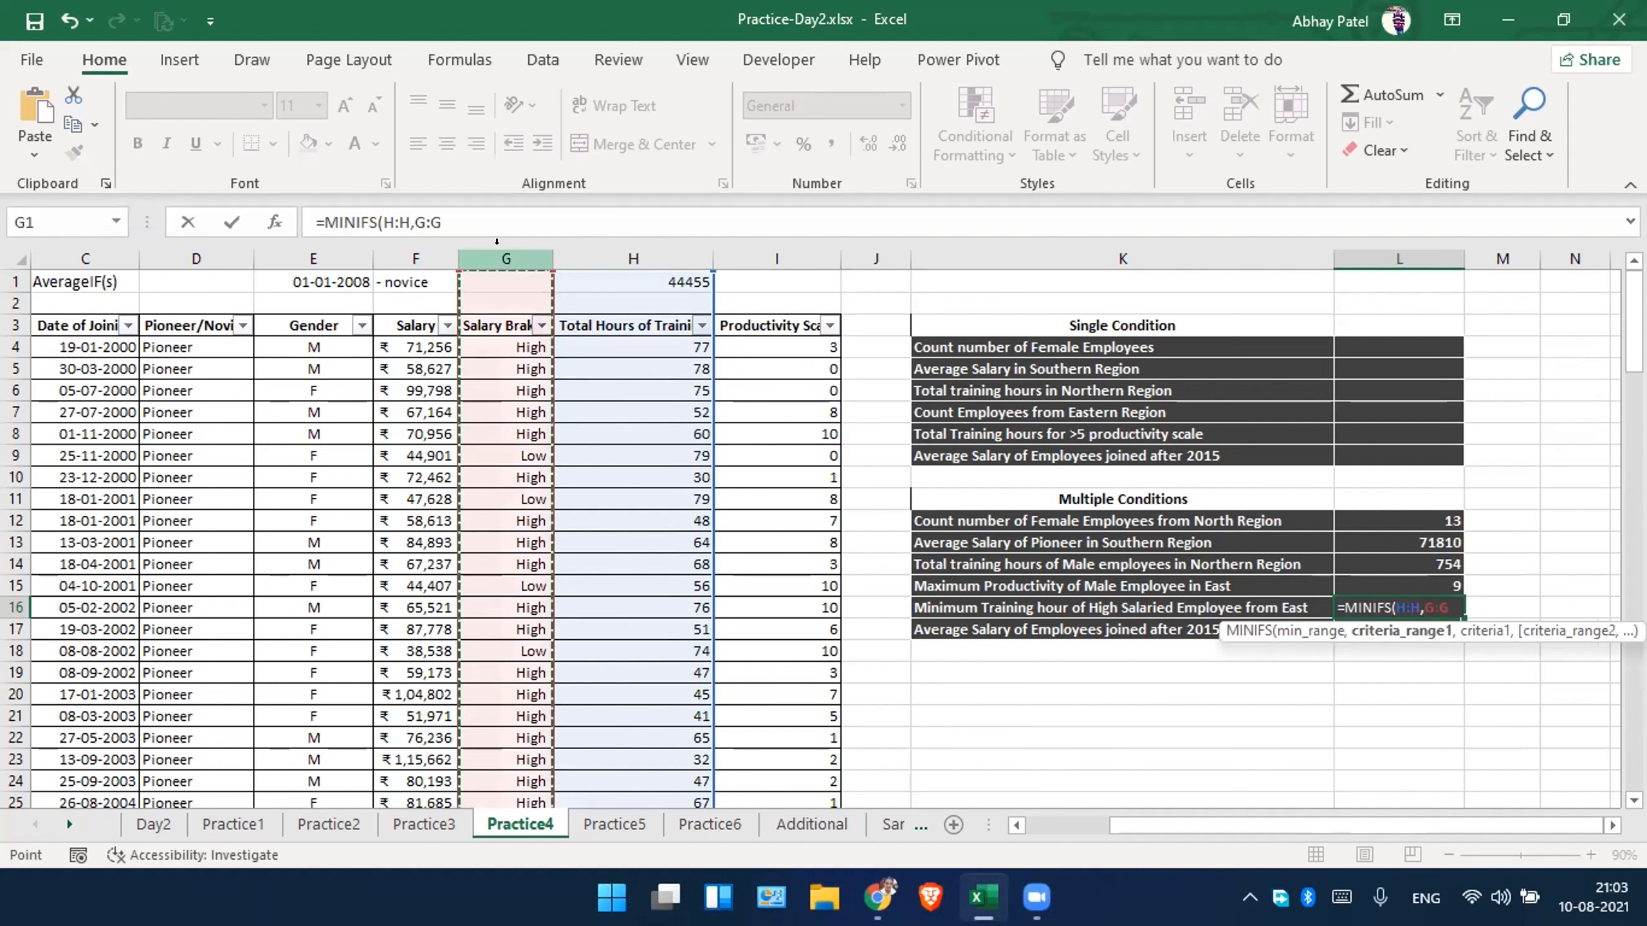
{"action": "type", "text": ",\"High"}
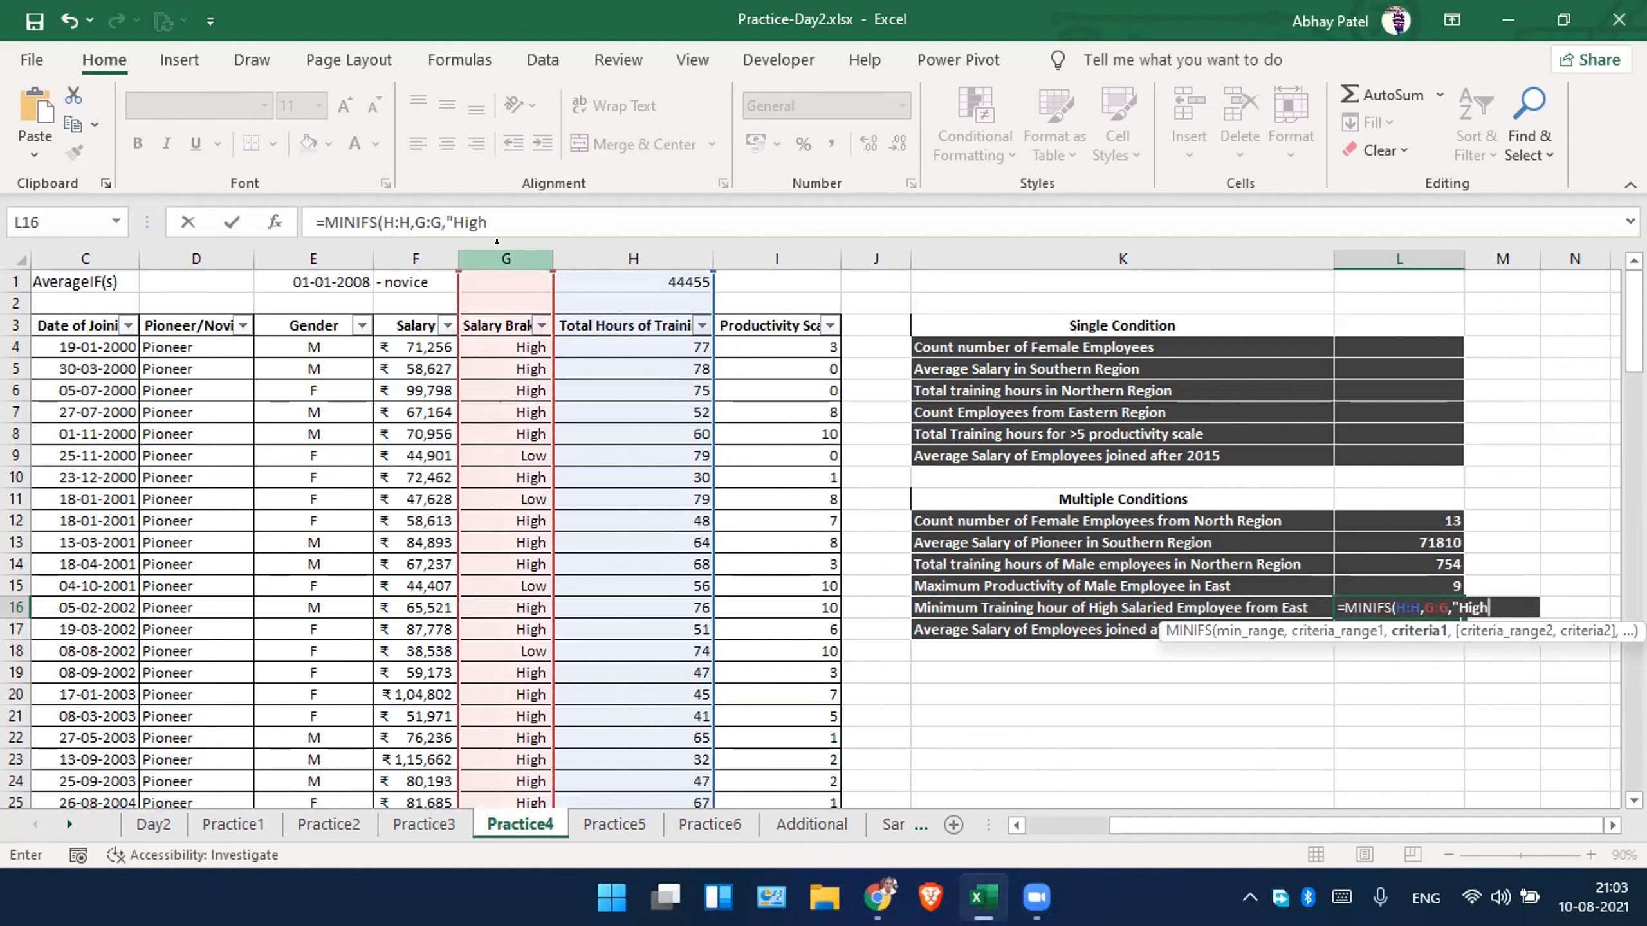
{"action": "type", "text": "\","}
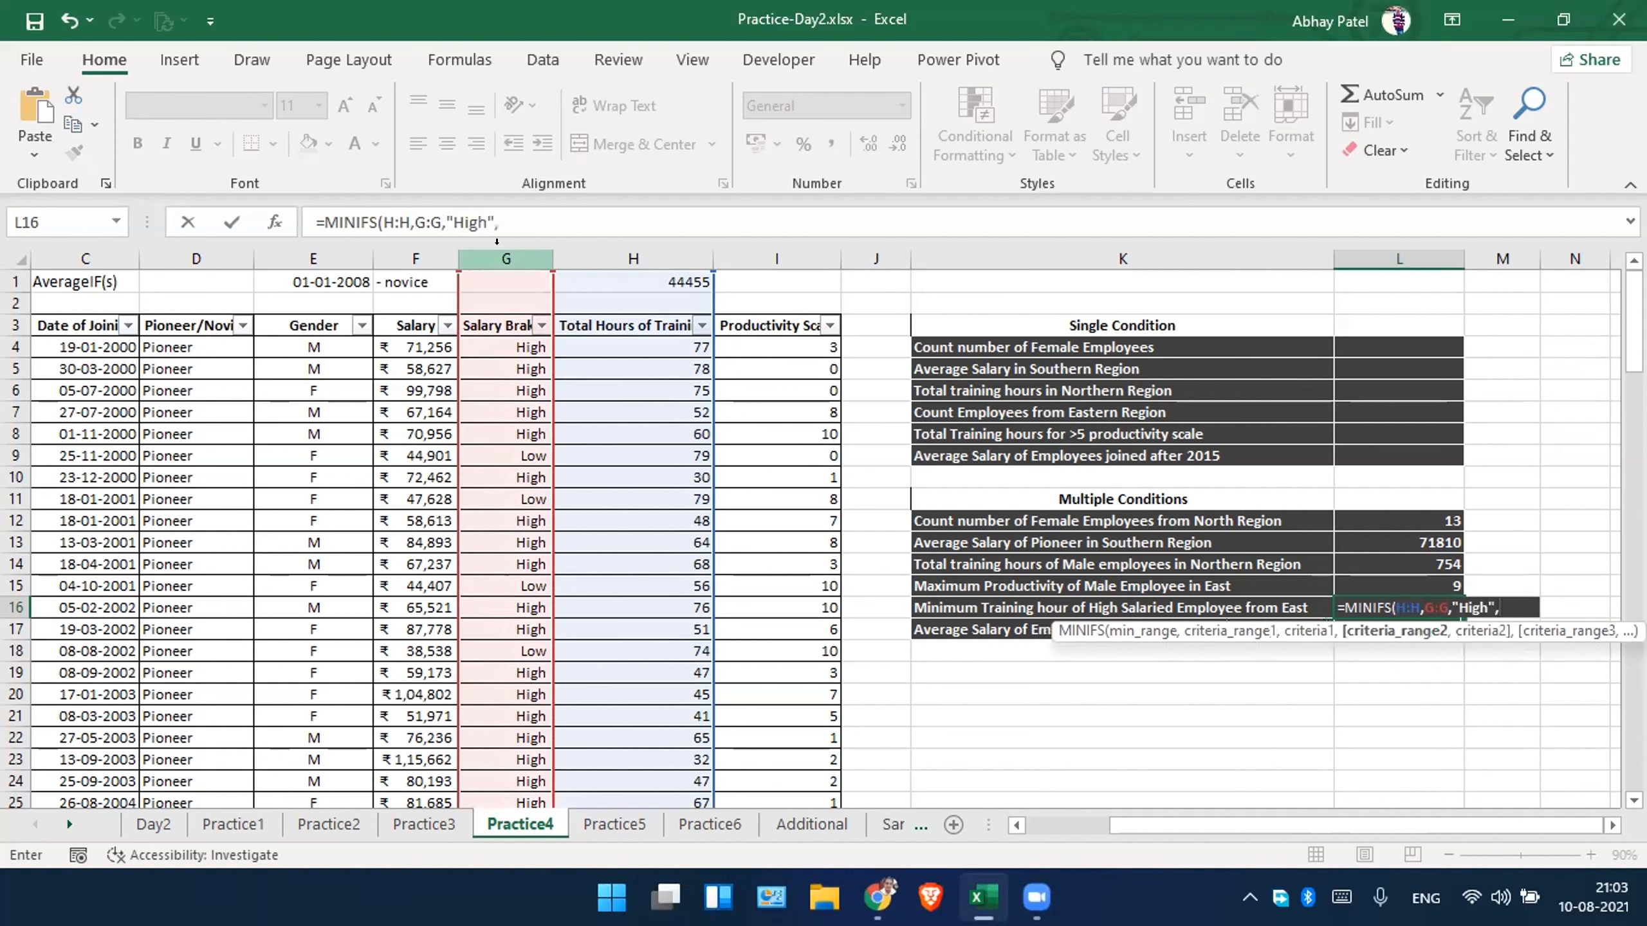
Add column C:C with criterion "east" as the second condition of the MINIFS formula in L16.
{"action": "left_click", "coordinate": [67, 241]}
{"action": "type", "text": ","}
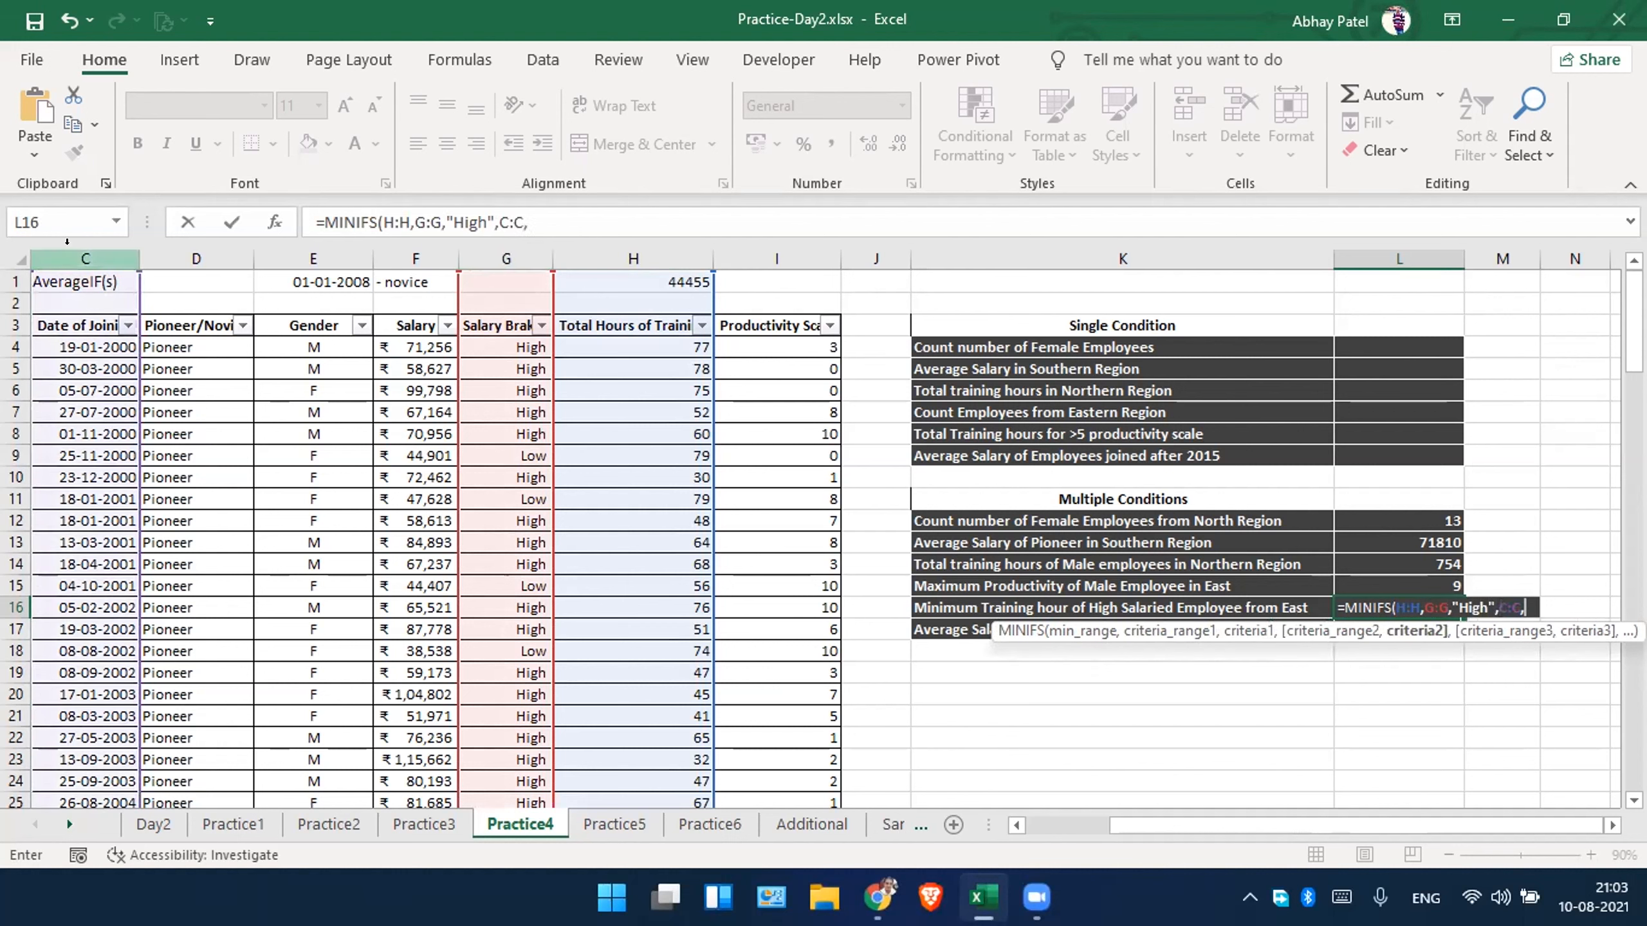
{"action": "type", "text": "\"east\""}
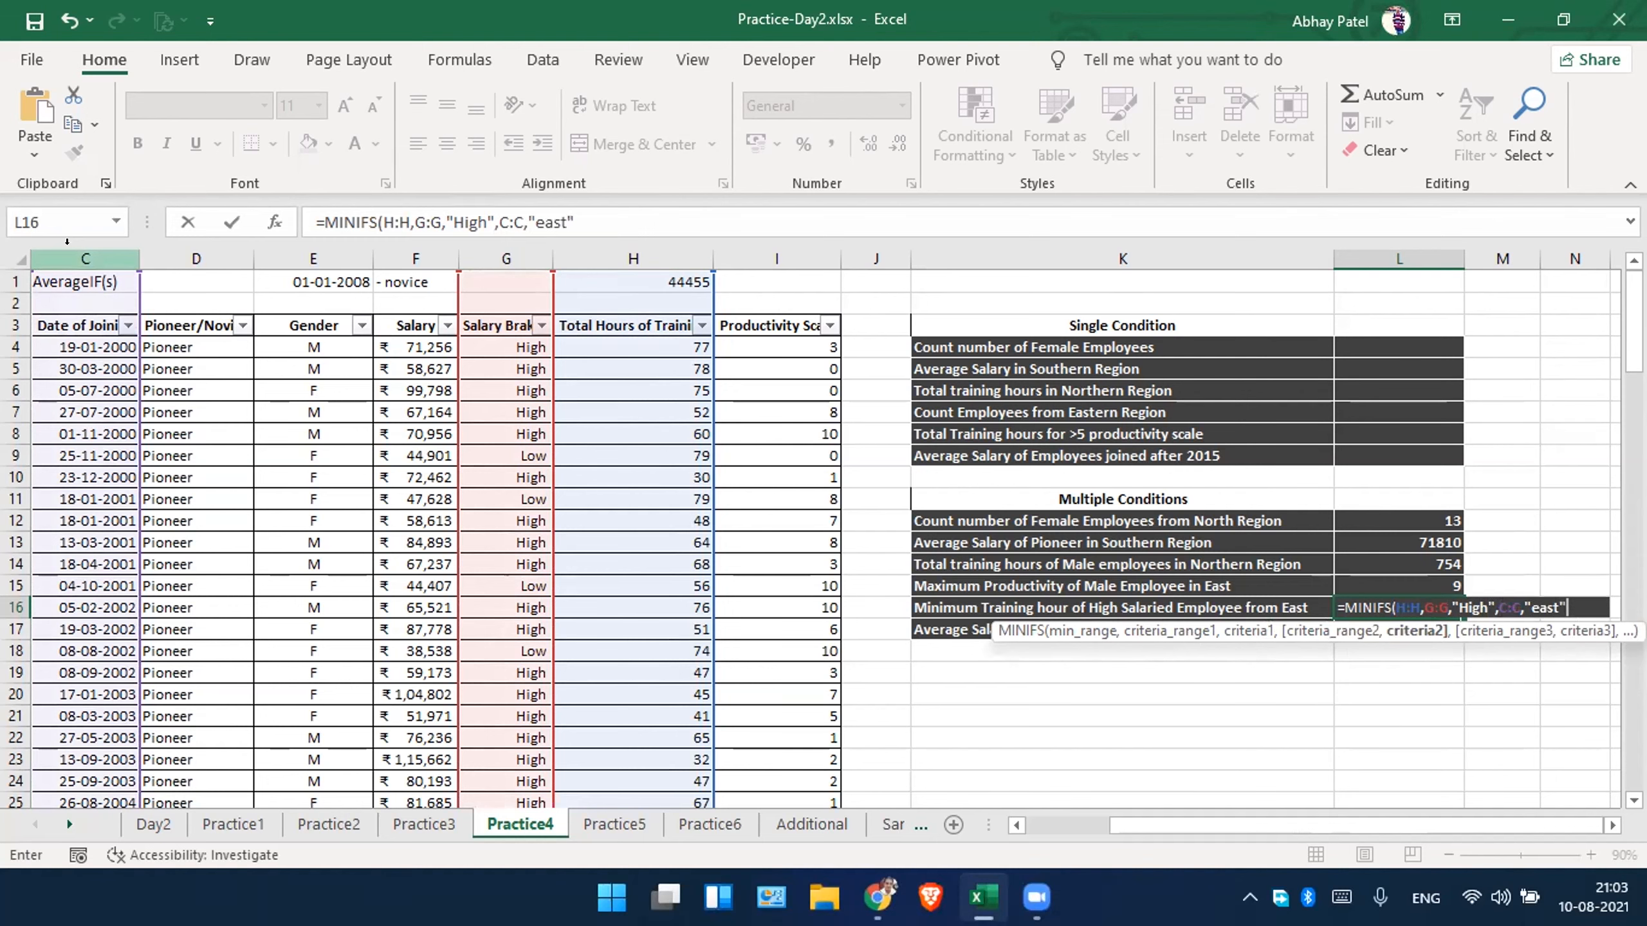
Change the second criteria range in L16 to the Region column A:A, completing =MINIFS(H:H,G:G,"High",A:A,"east").
{"action": "scroll", "coordinate": [990, 412], "scroll_direction": "left", "scroll_amount": 4}
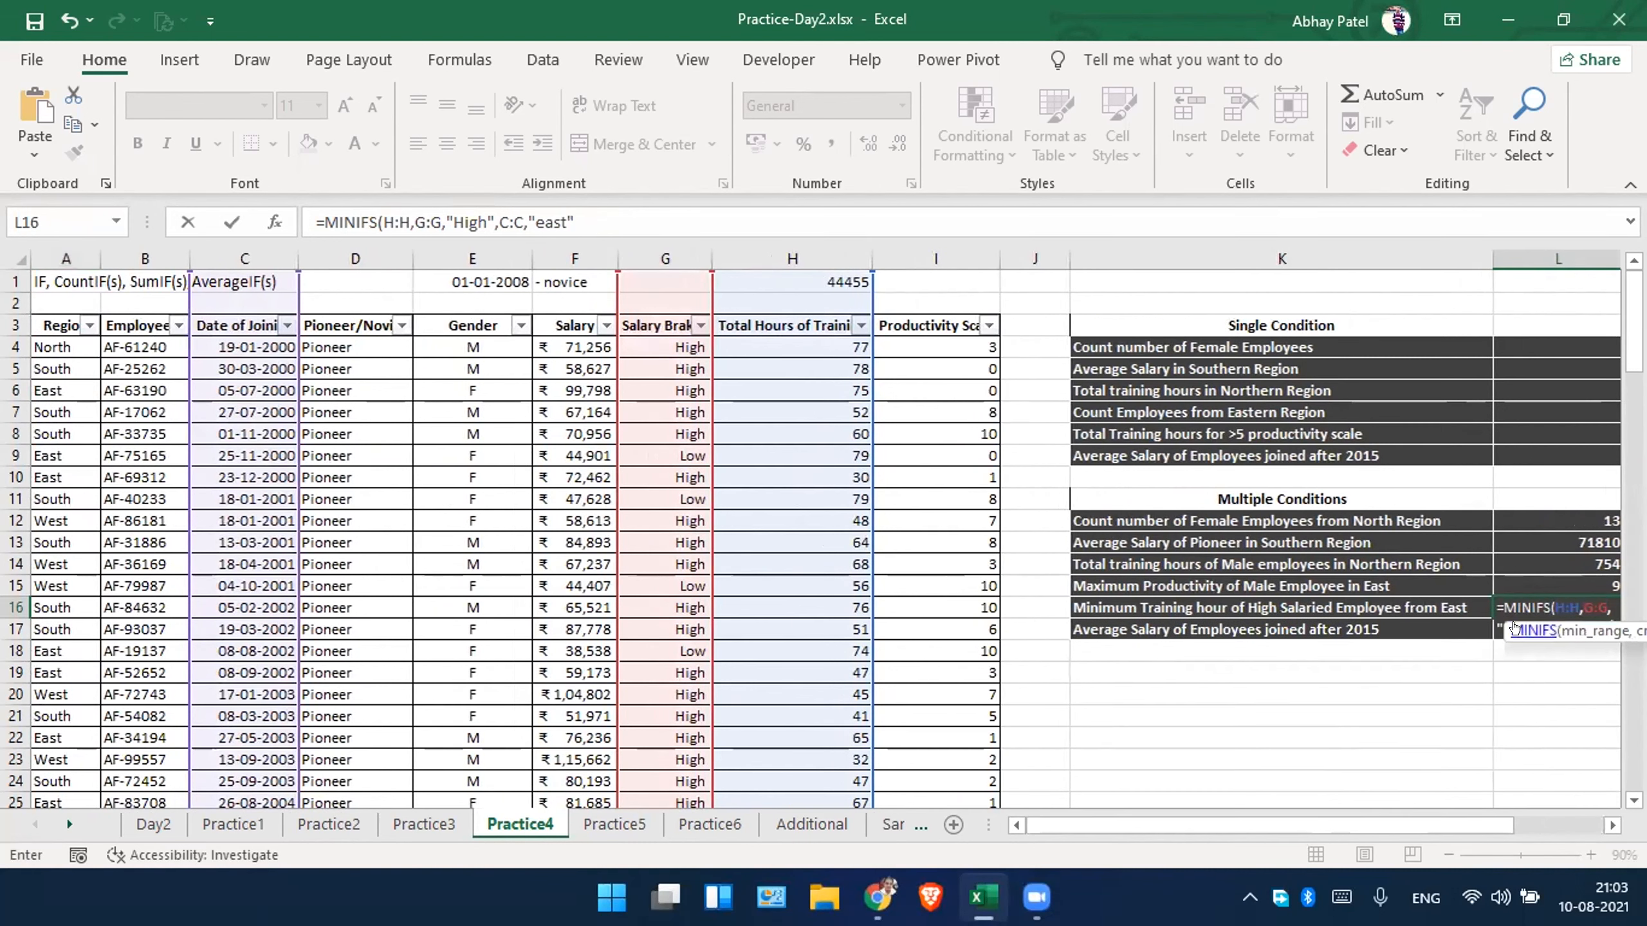
{"action": "left_click", "coordinate": [503, 222]}
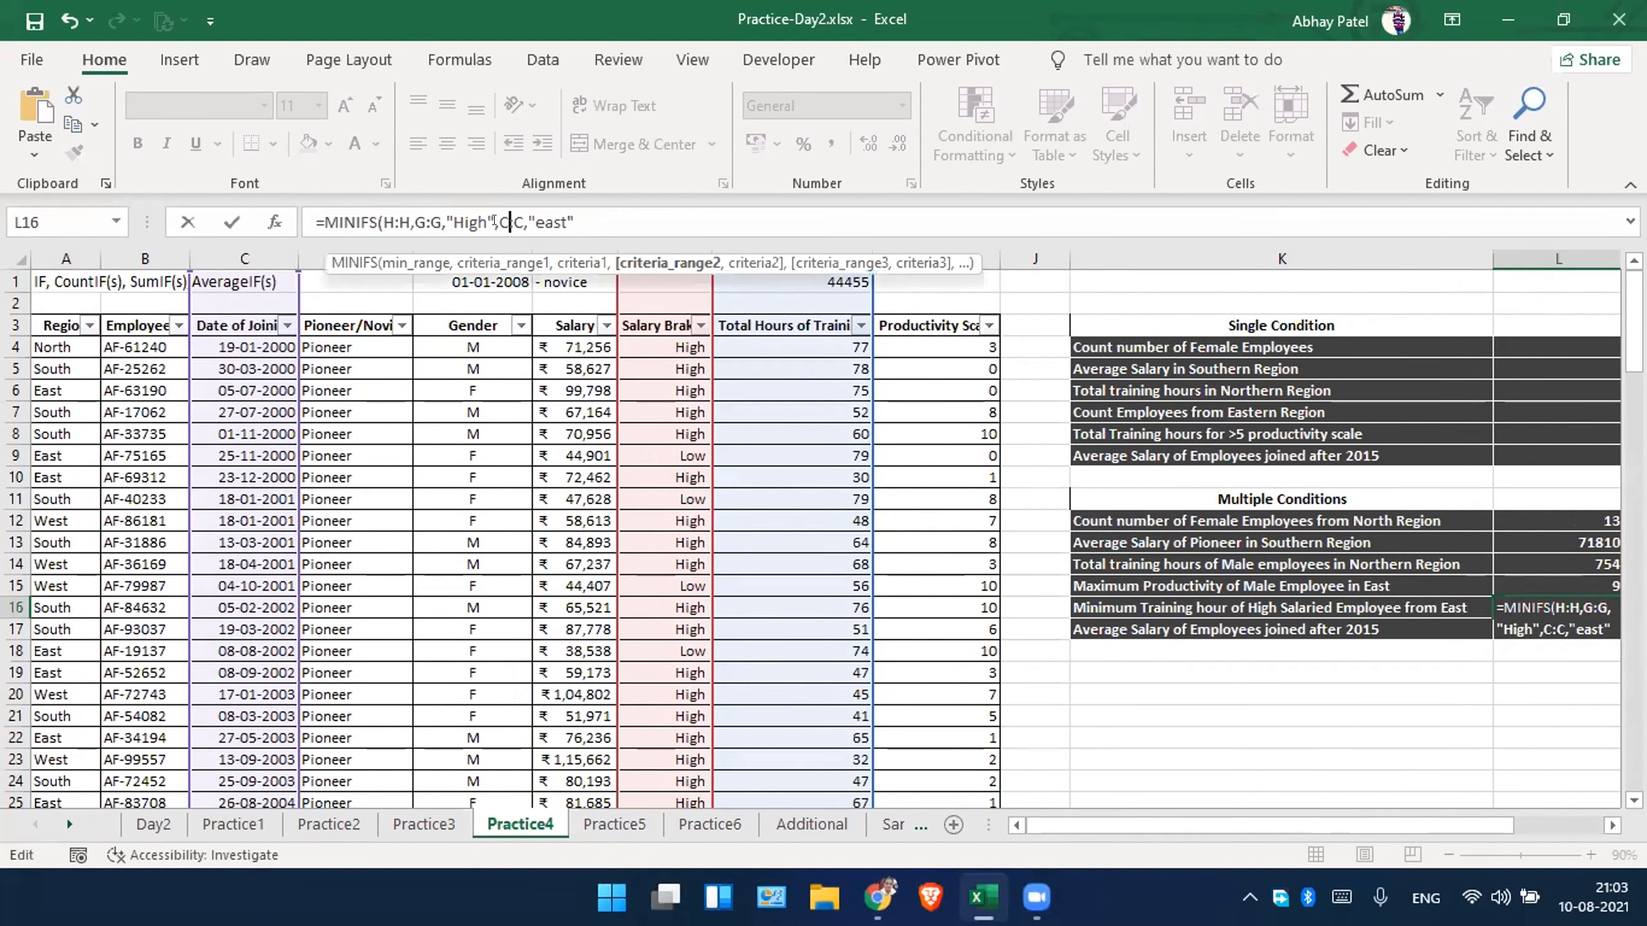
{"action": "key", "text": "BackSpace"}
{"action": "type", "text": "A"}
{"action": "key", "text": "Right"}
{"action": "key", "text": "Right"}
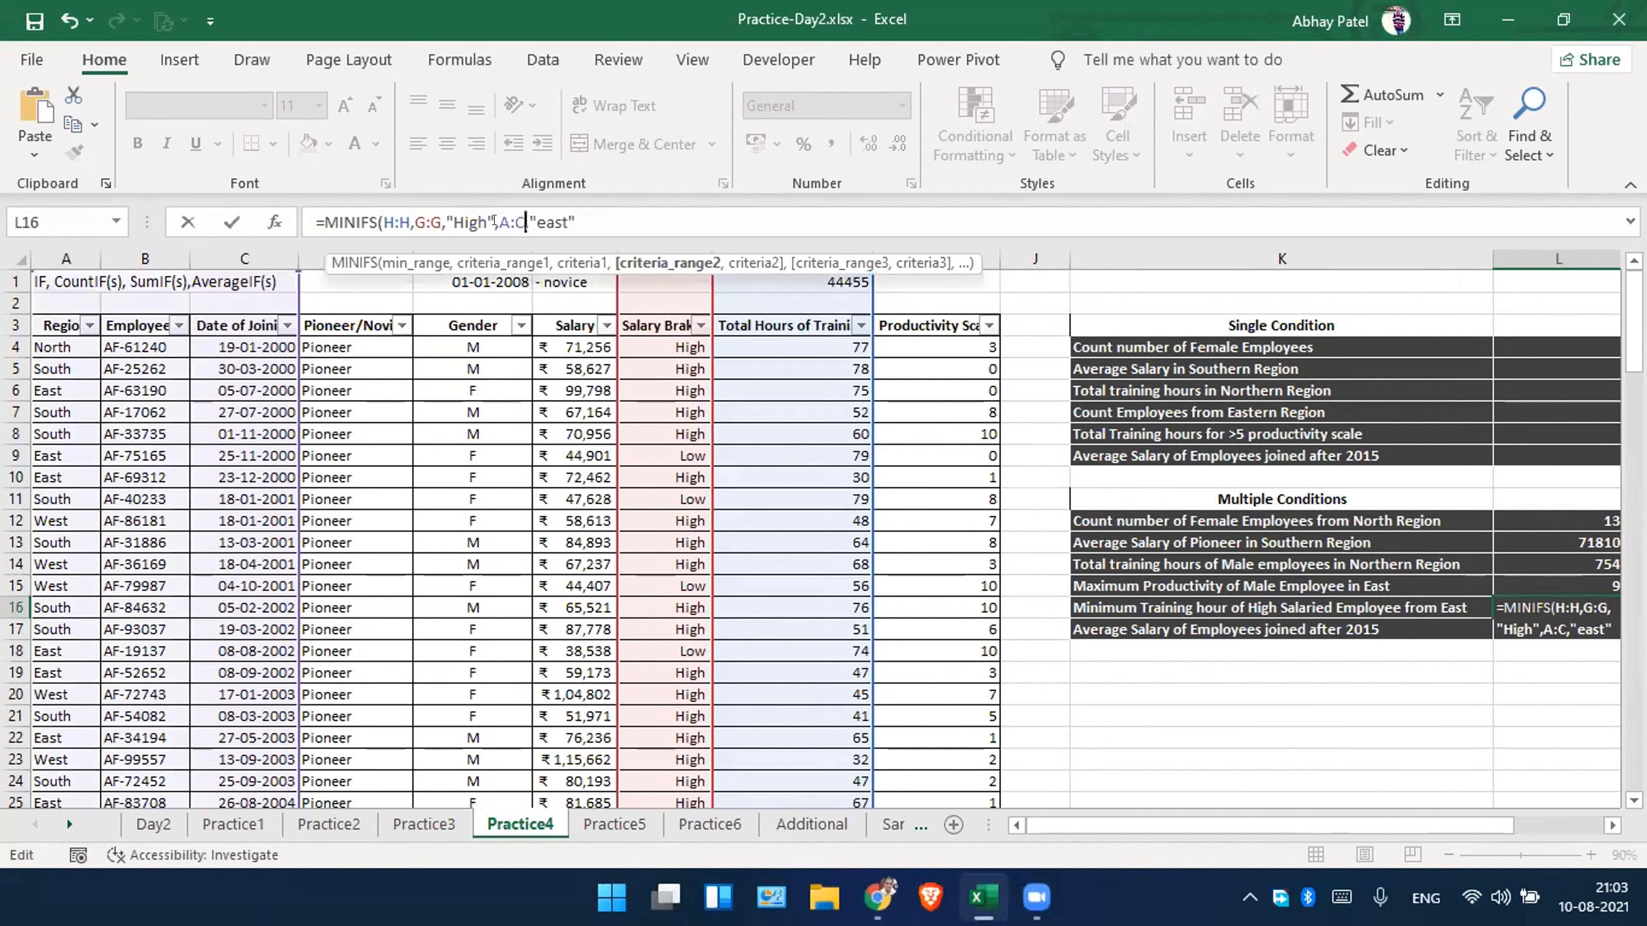
{"action": "key", "text": "BackSpace"}
{"action": "type", "text": "A"}
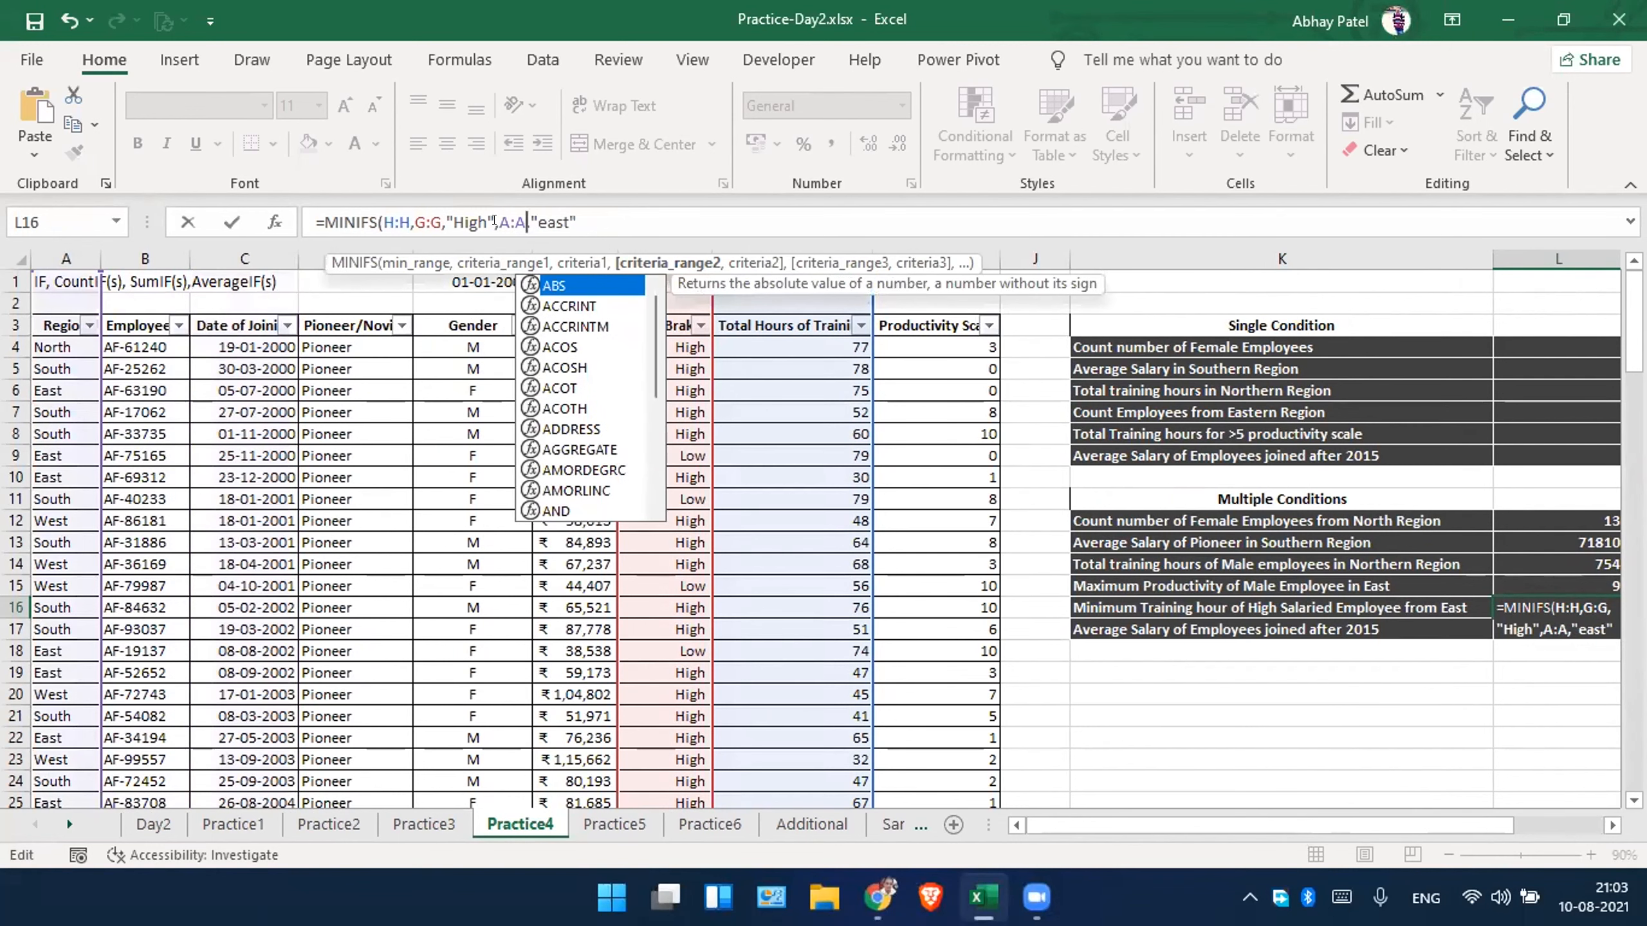
{"action": "left_click", "coordinate": [607, 222]}
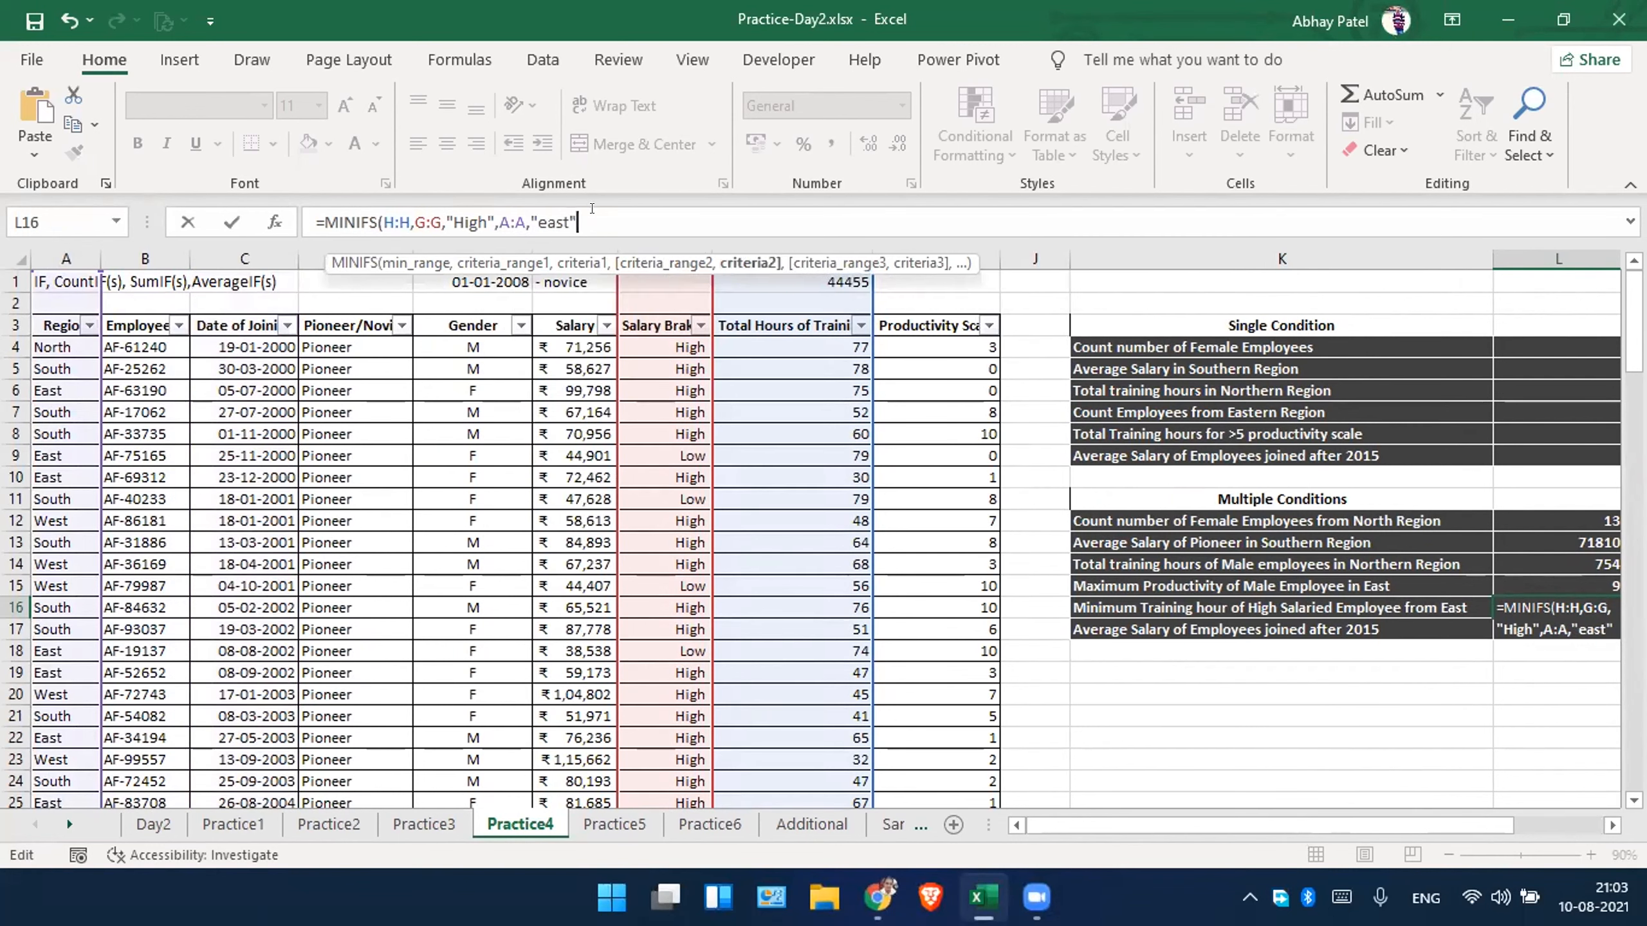
{"action": "key", "text": "Return"}
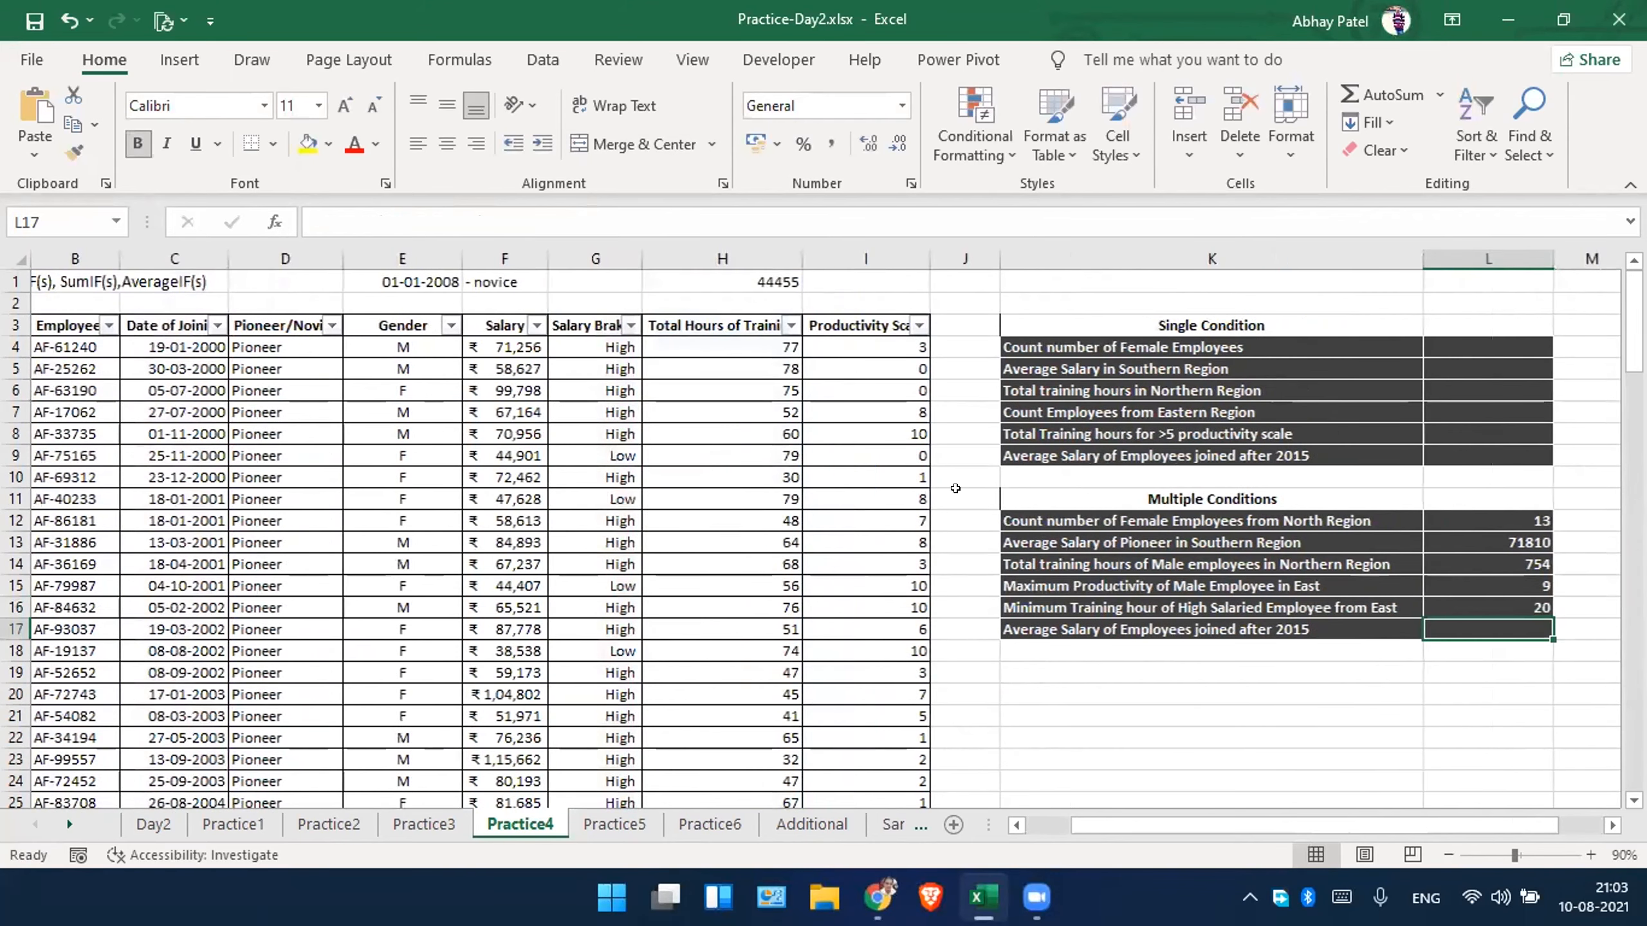
{"action": "type", "text": "="}
{"action": "key", "text": "Escape"}
{"action": "key", "text": "Up"}
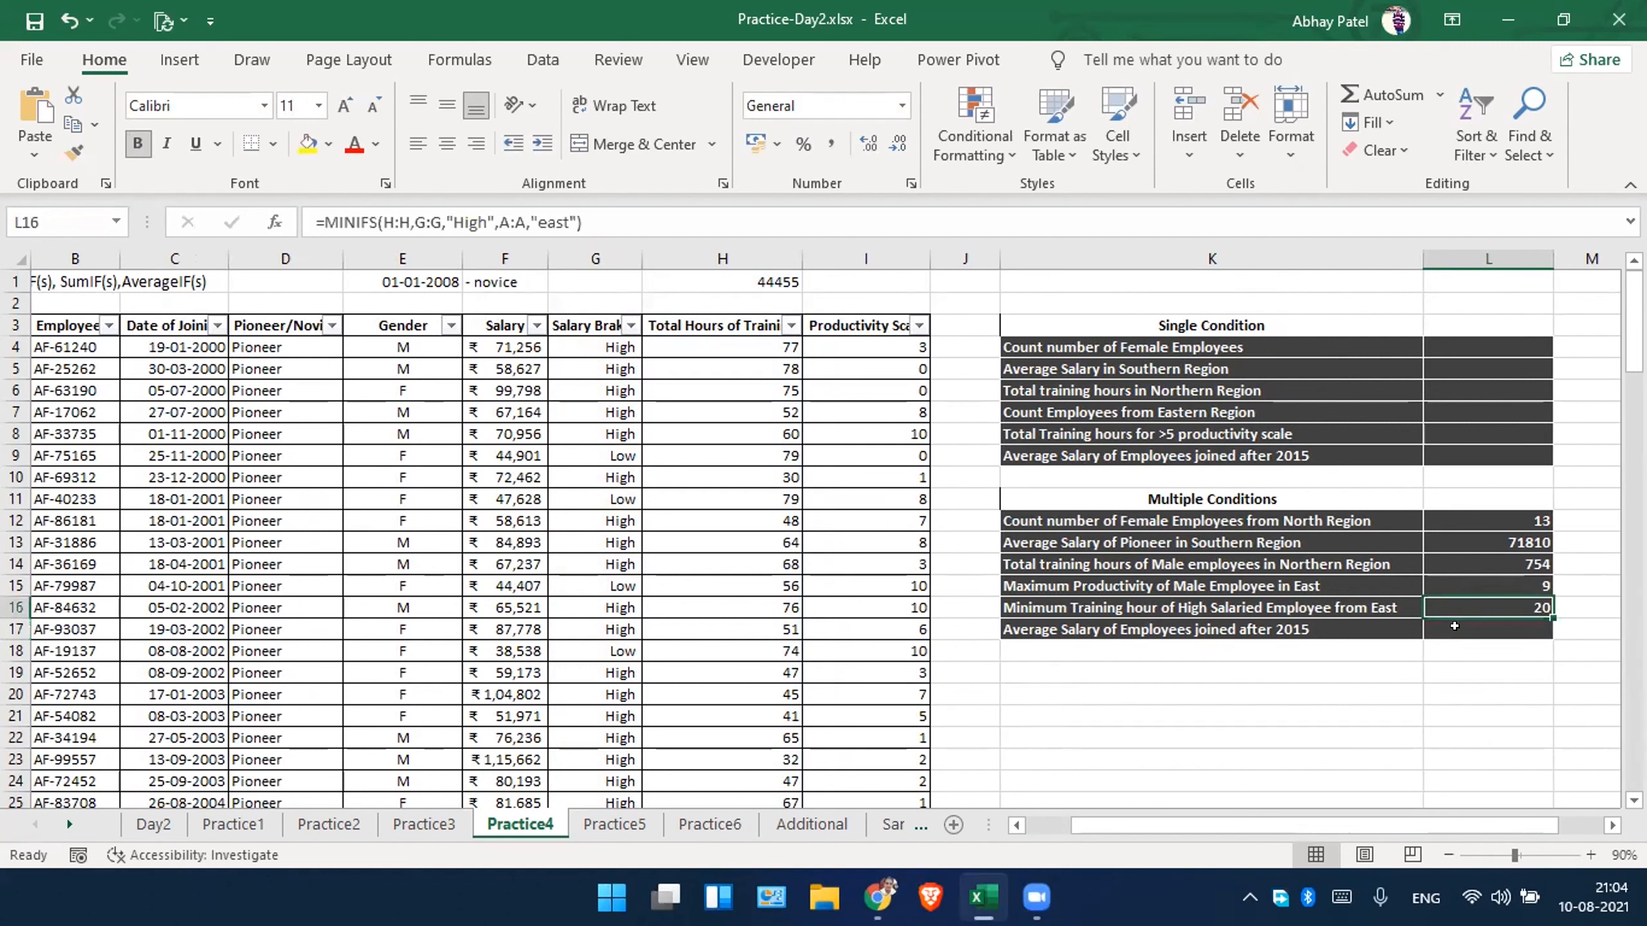
Enter the date 01-01-2015 in cell I1 above the Productivity Scale column.
{"action": "scroll", "coordinate": [1454, 626], "scroll_direction": "right", "scroll_amount": 3}
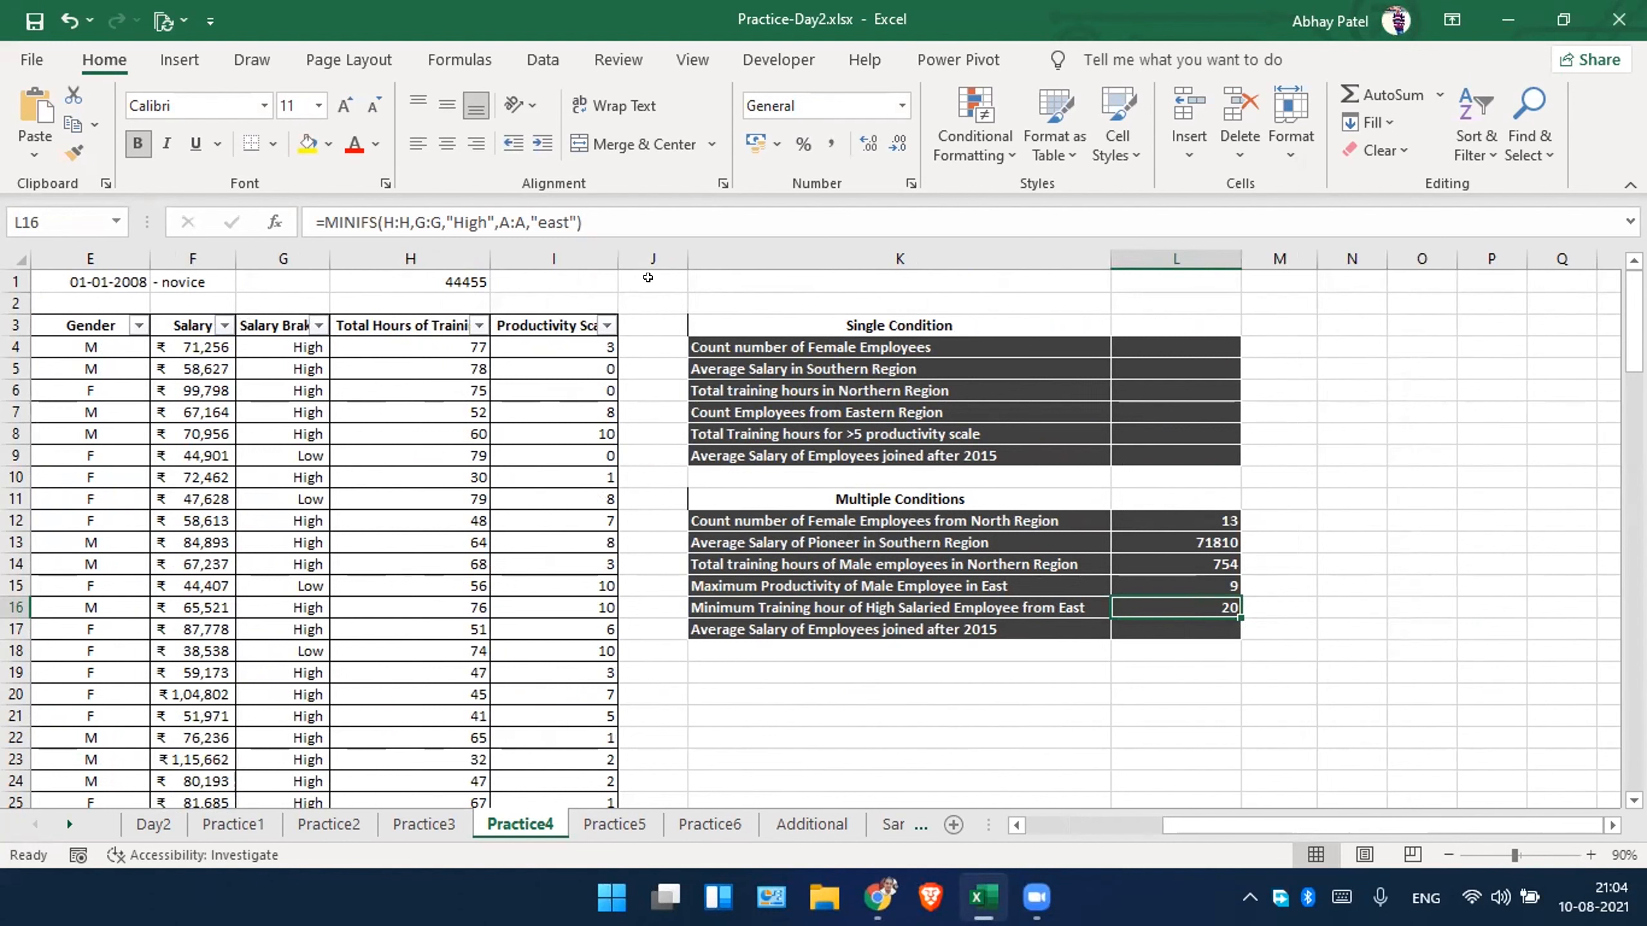
{"action": "left_click", "coordinate": [513, 282]}
{"action": "type", "text": "="}
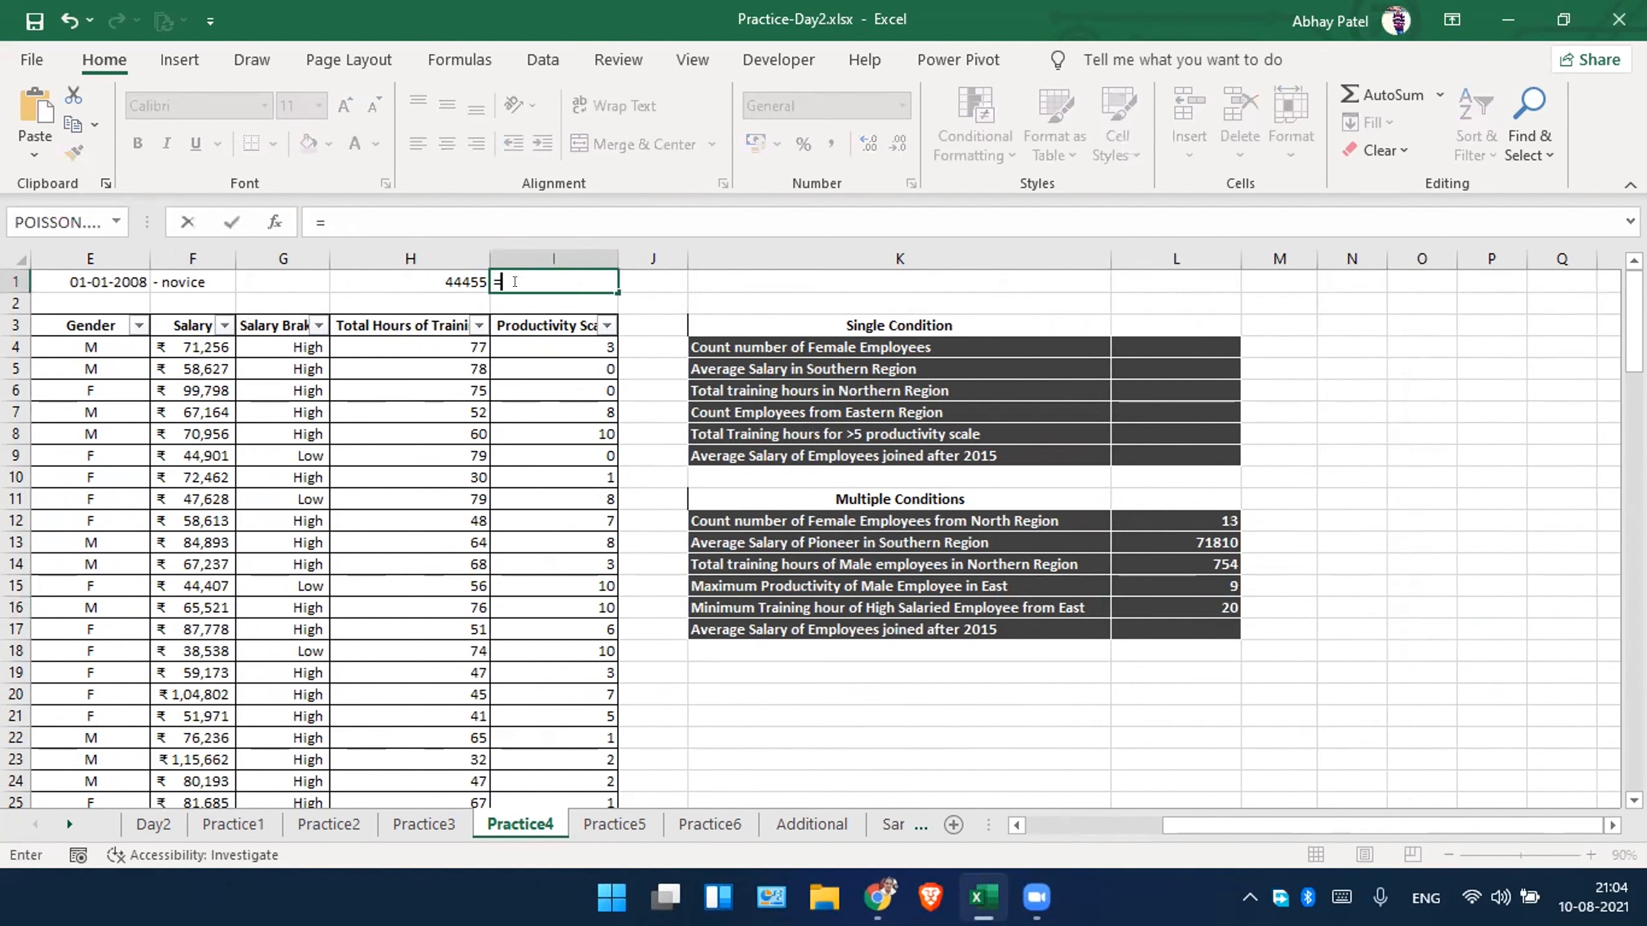
{"action": "key", "text": "Escape"}
{"action": "type", "text": "01-"}
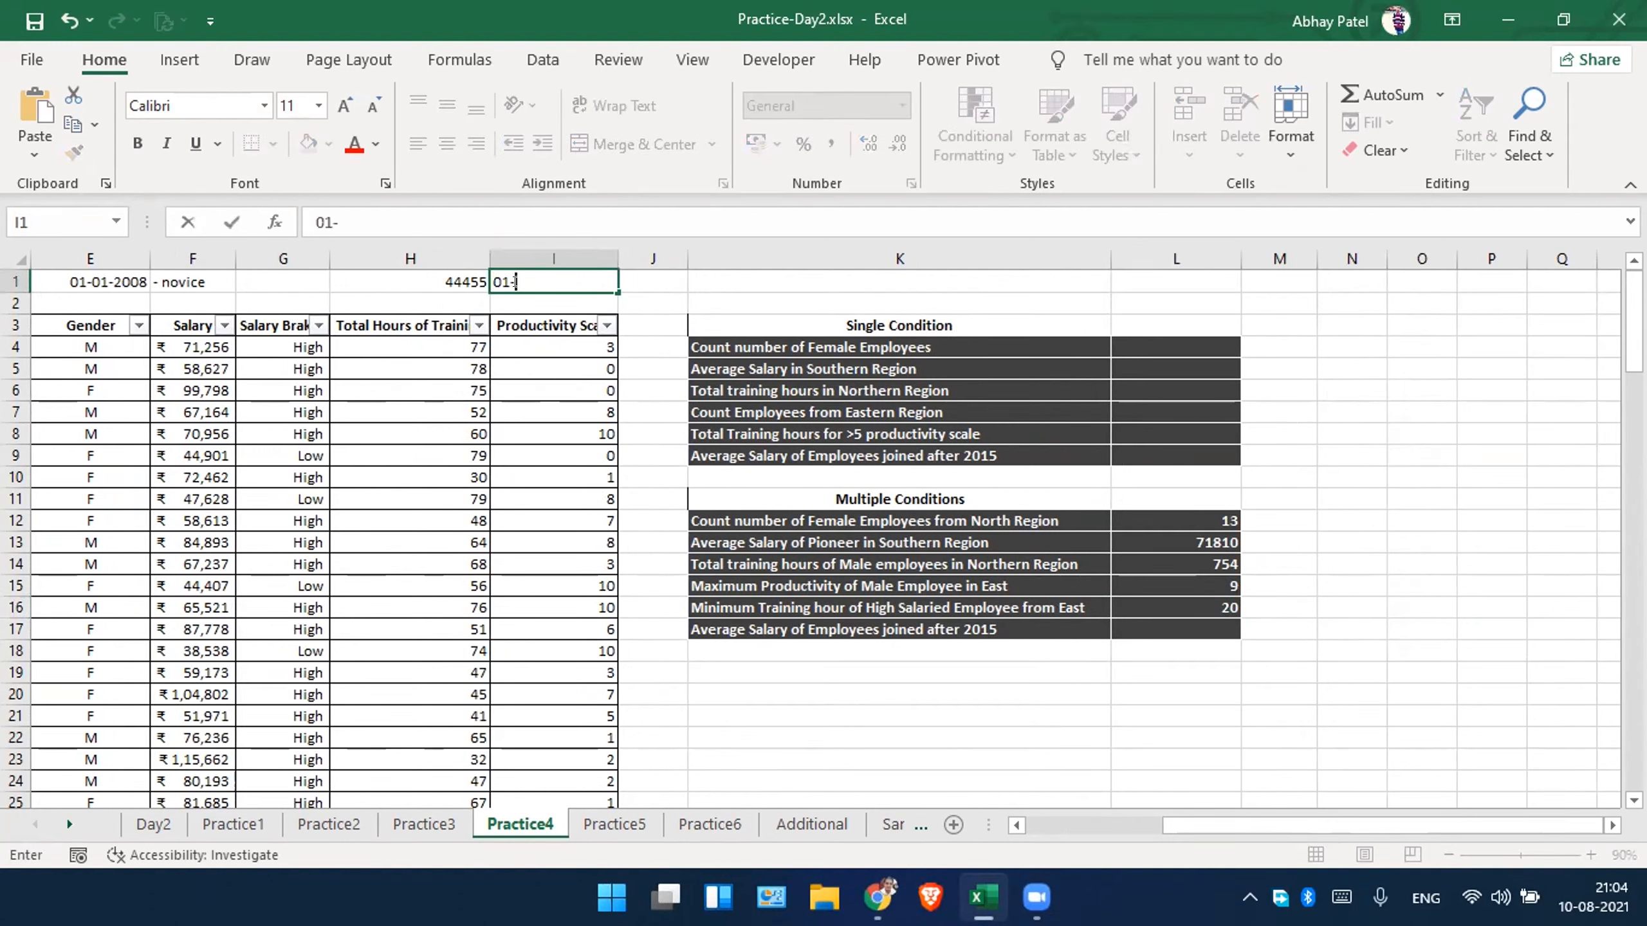
{"action": "type", "text": "01-2015"}
{"action": "key", "text": "Return"}
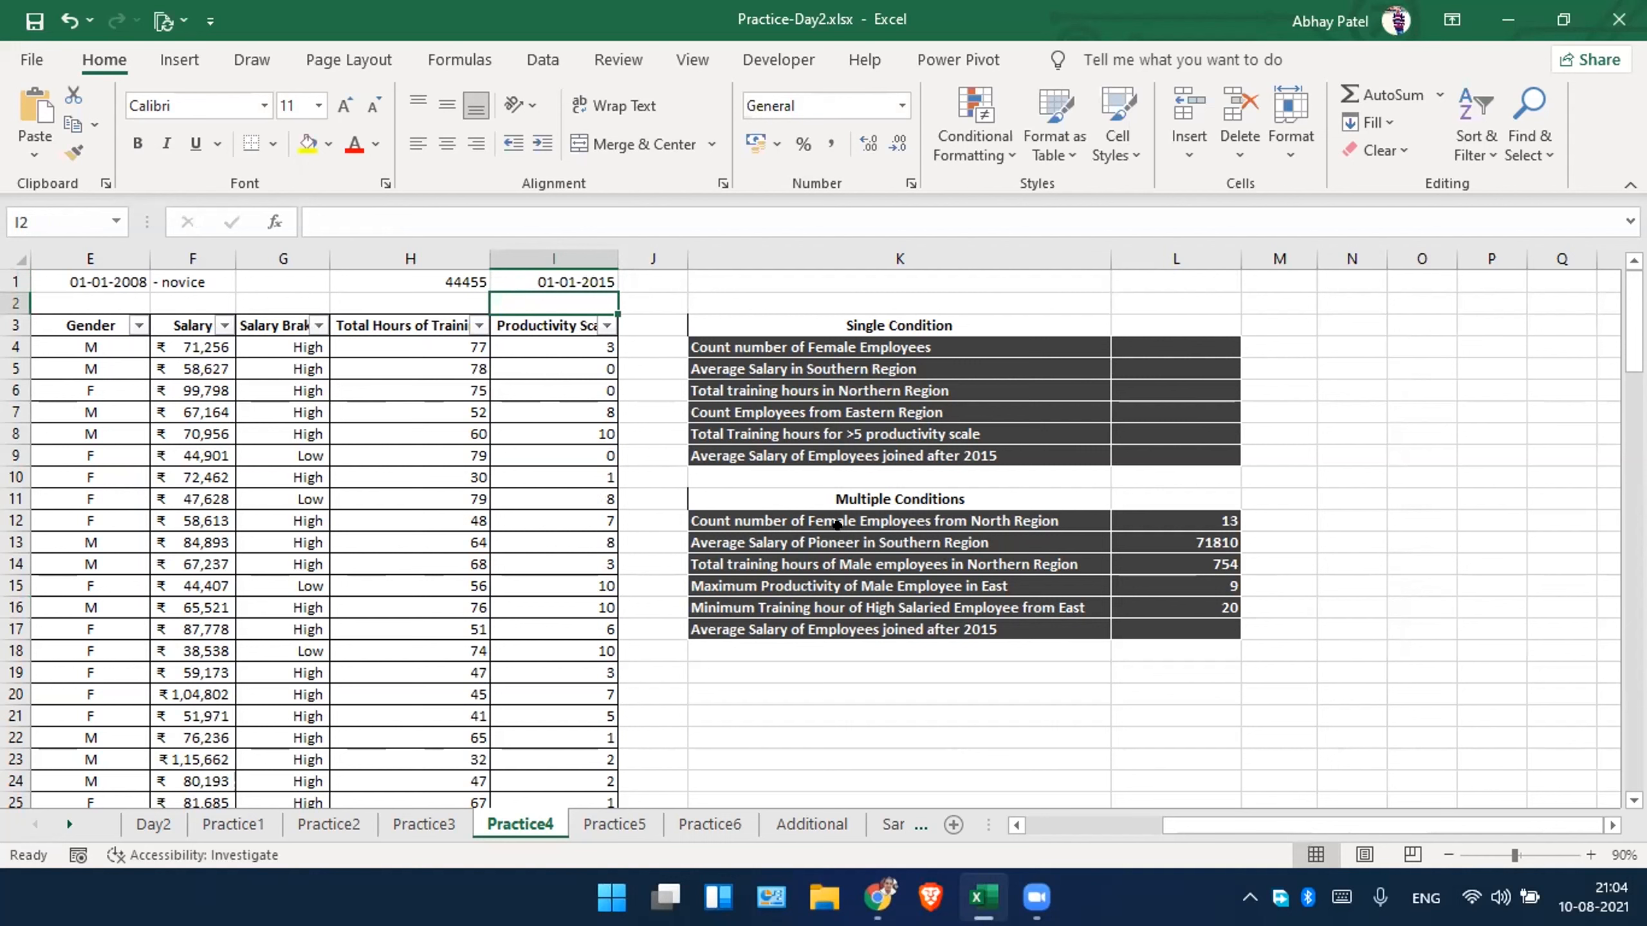
Begin an AVERAGEIF formula in cell L17 for the average salary of employees joined after 2015.
{"action": "left_click", "coordinate": [1147, 626]}
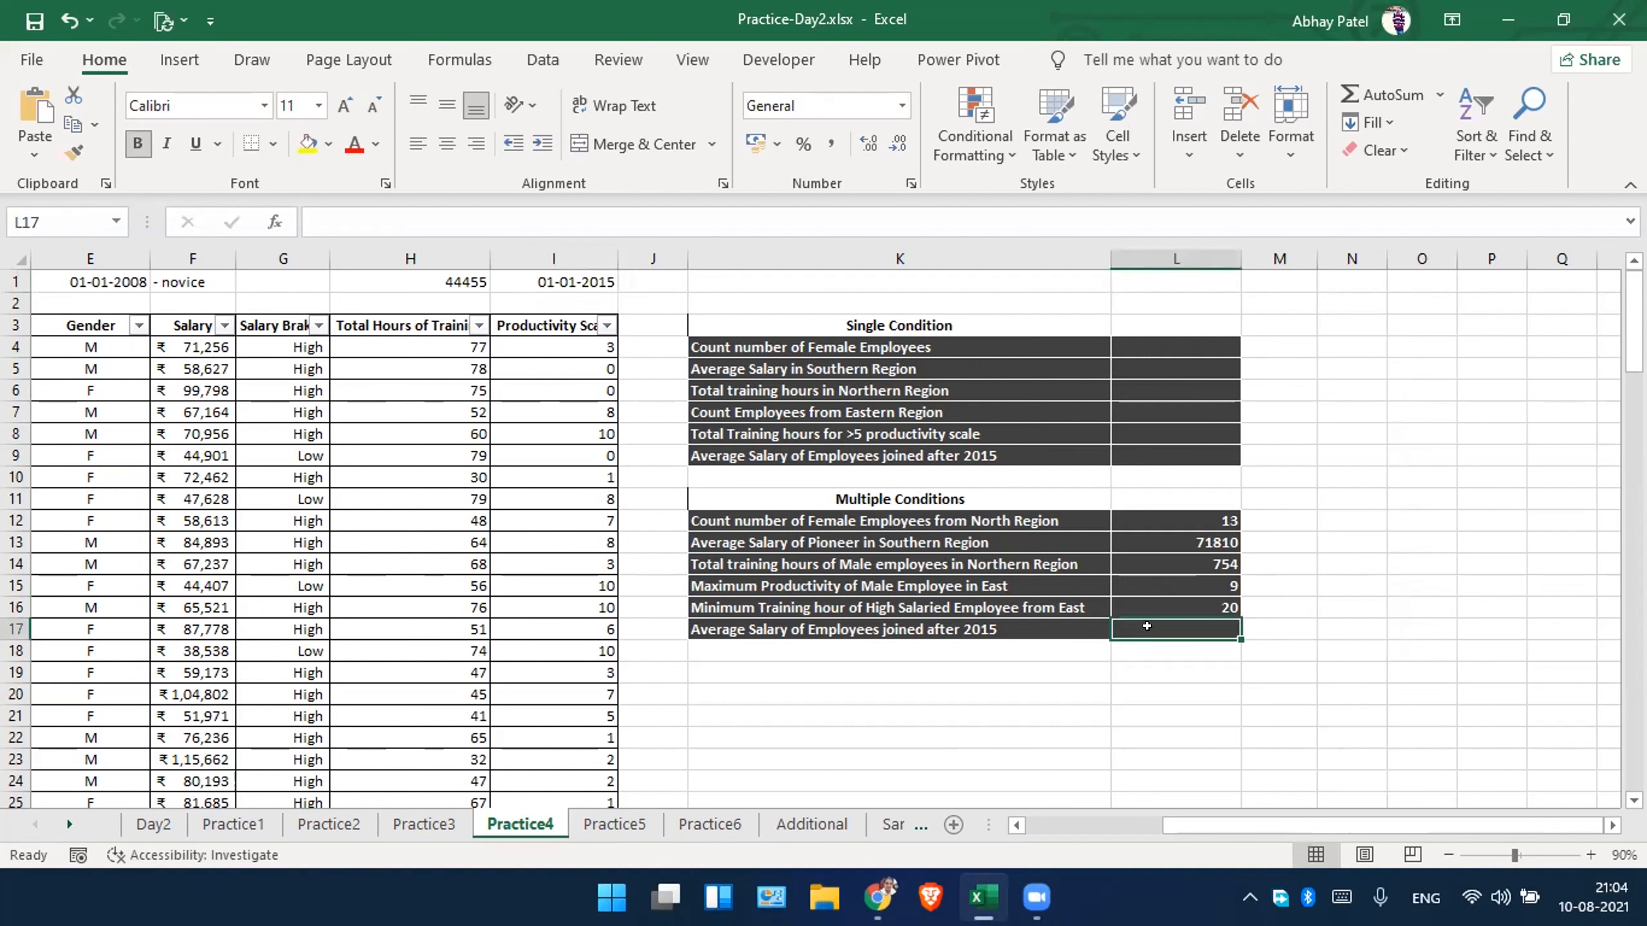
{"action": "type", "text": "=a"}
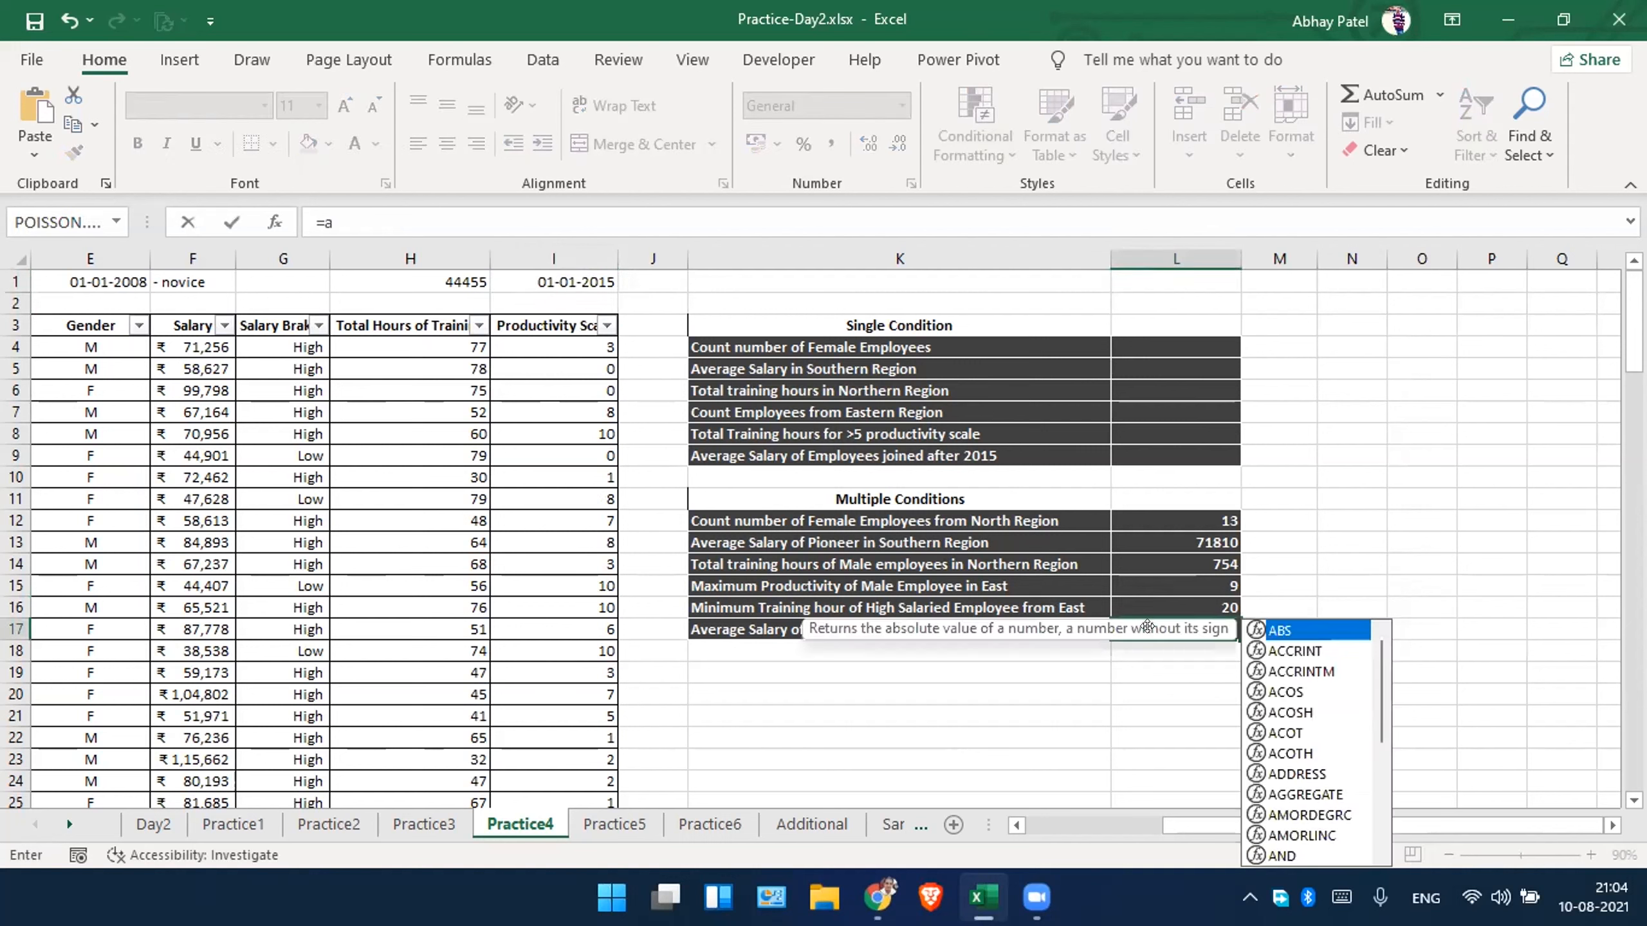
{"action": "type", "text": "vera"}
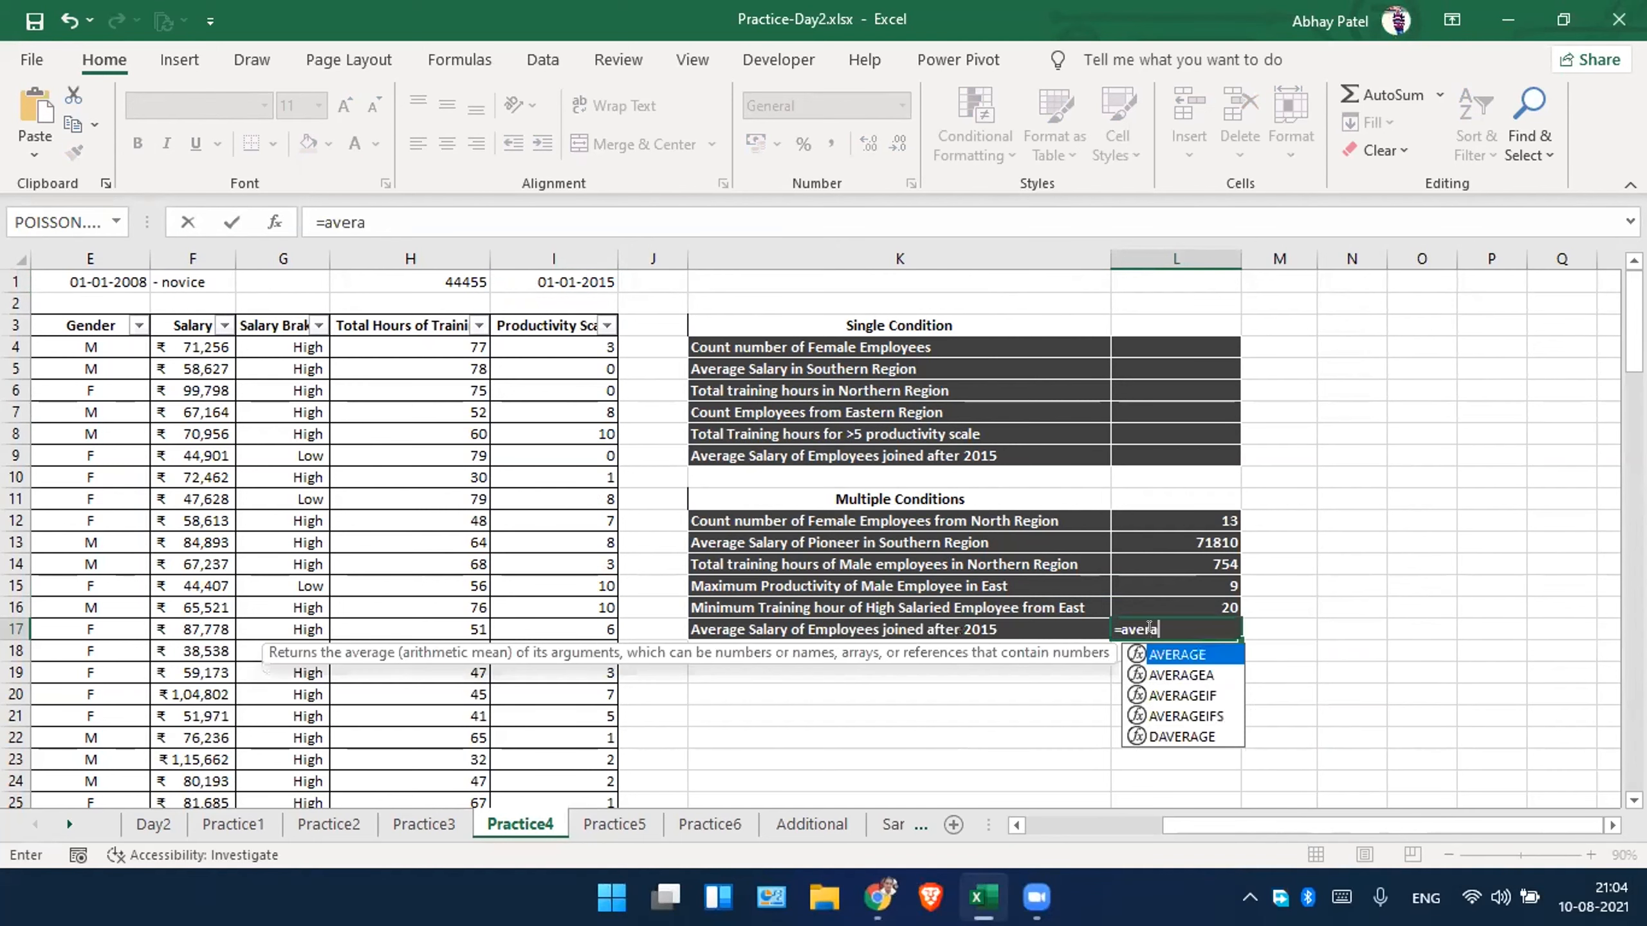
{"action": "key", "text": "Down"}
{"action": "key", "text": "Down"}
{"action": "key", "text": "Down"}
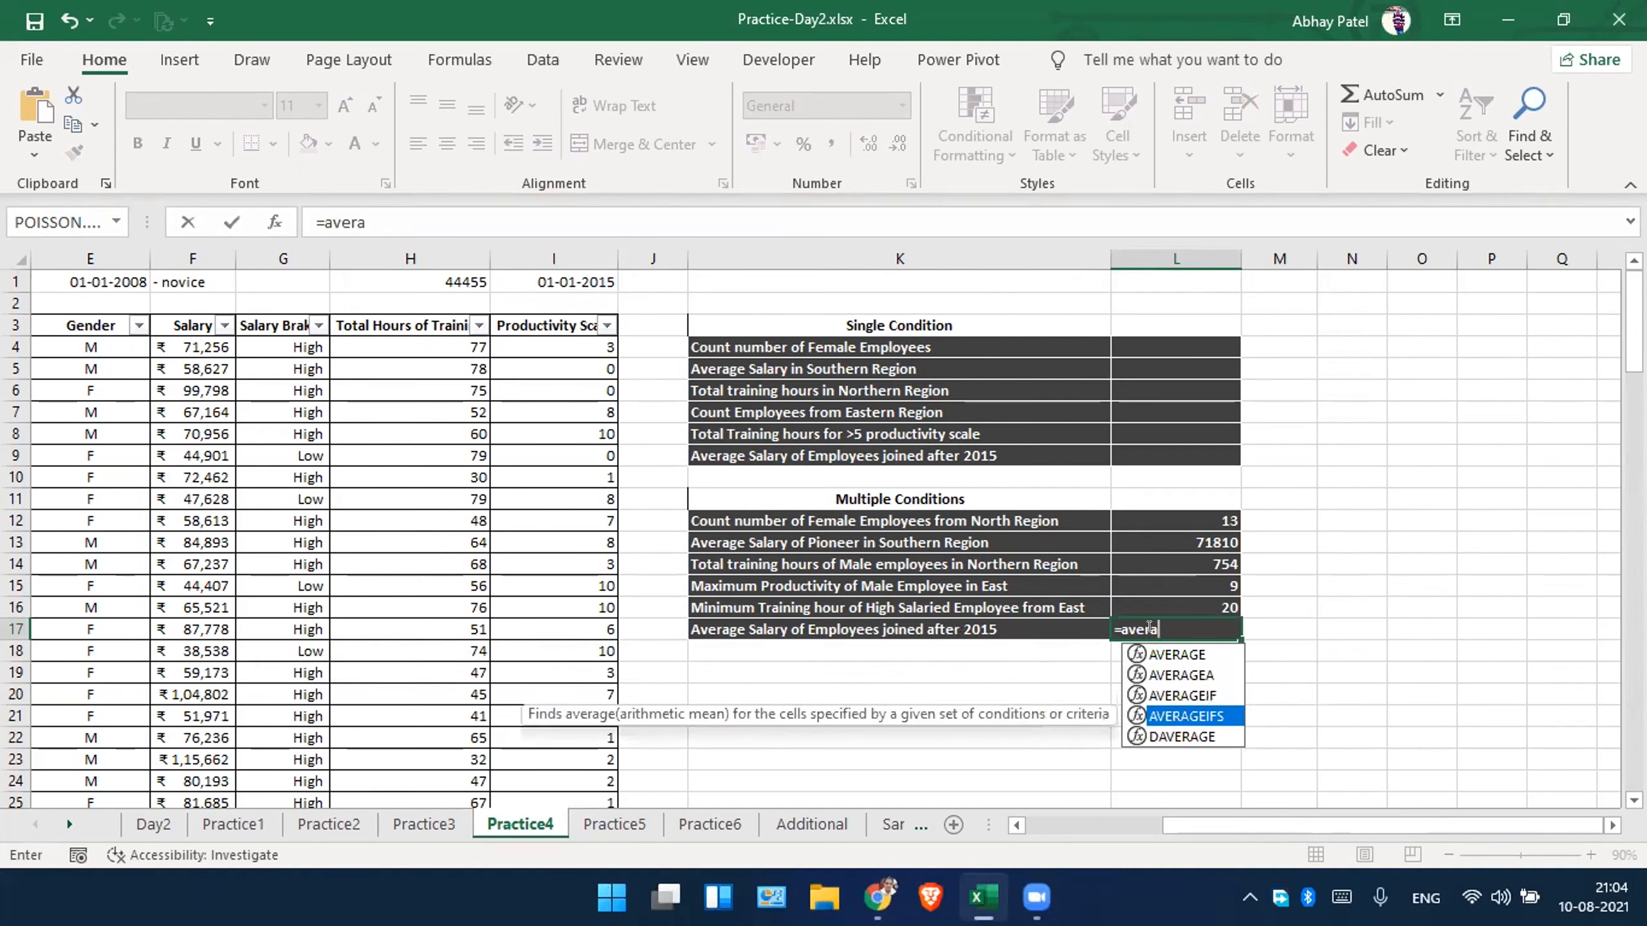
{"action": "key", "text": "Tab"}
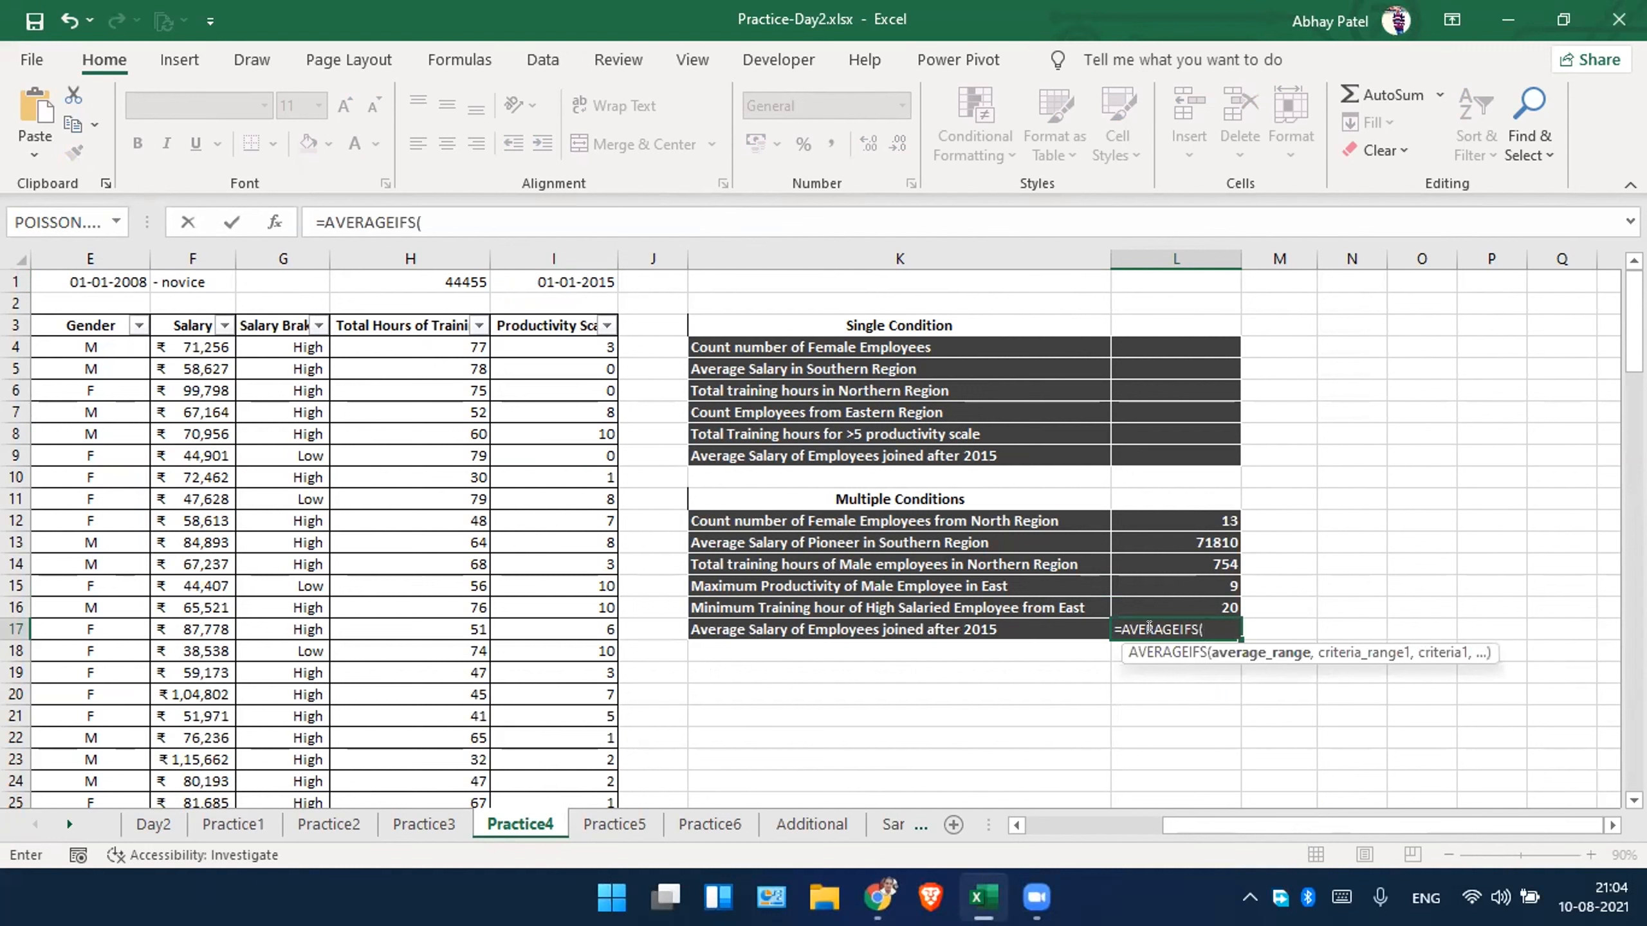
{"action": "key", "text": "BackSpace"}
{"action": "key", "text": "BackSpace"}
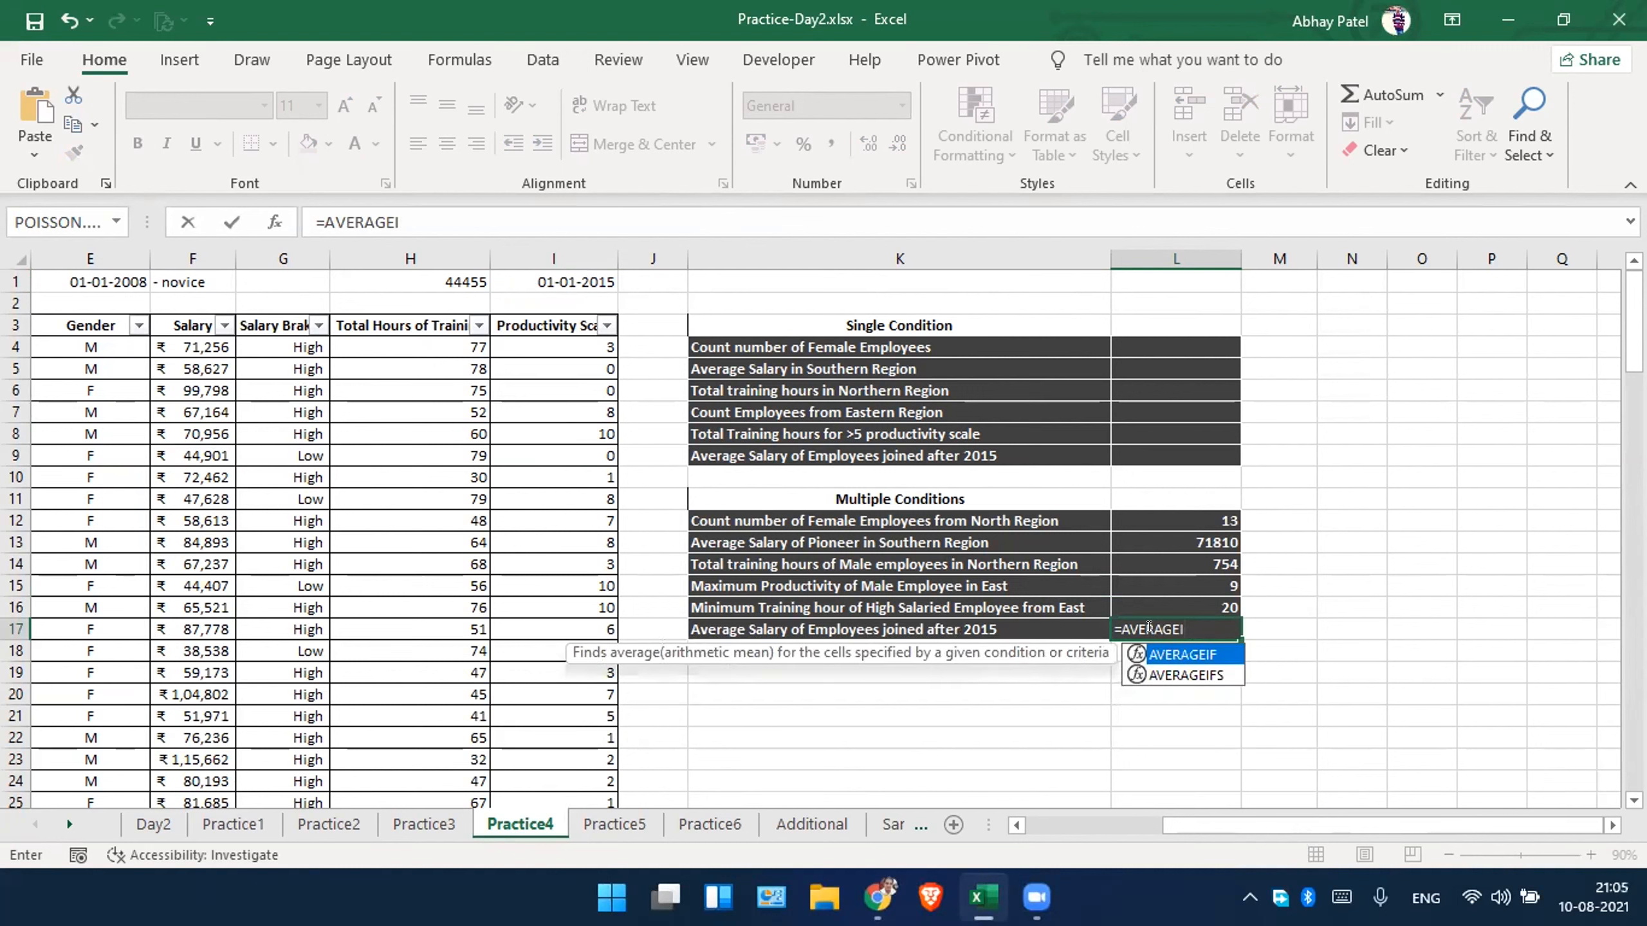
{"action": "type", "text": "("}
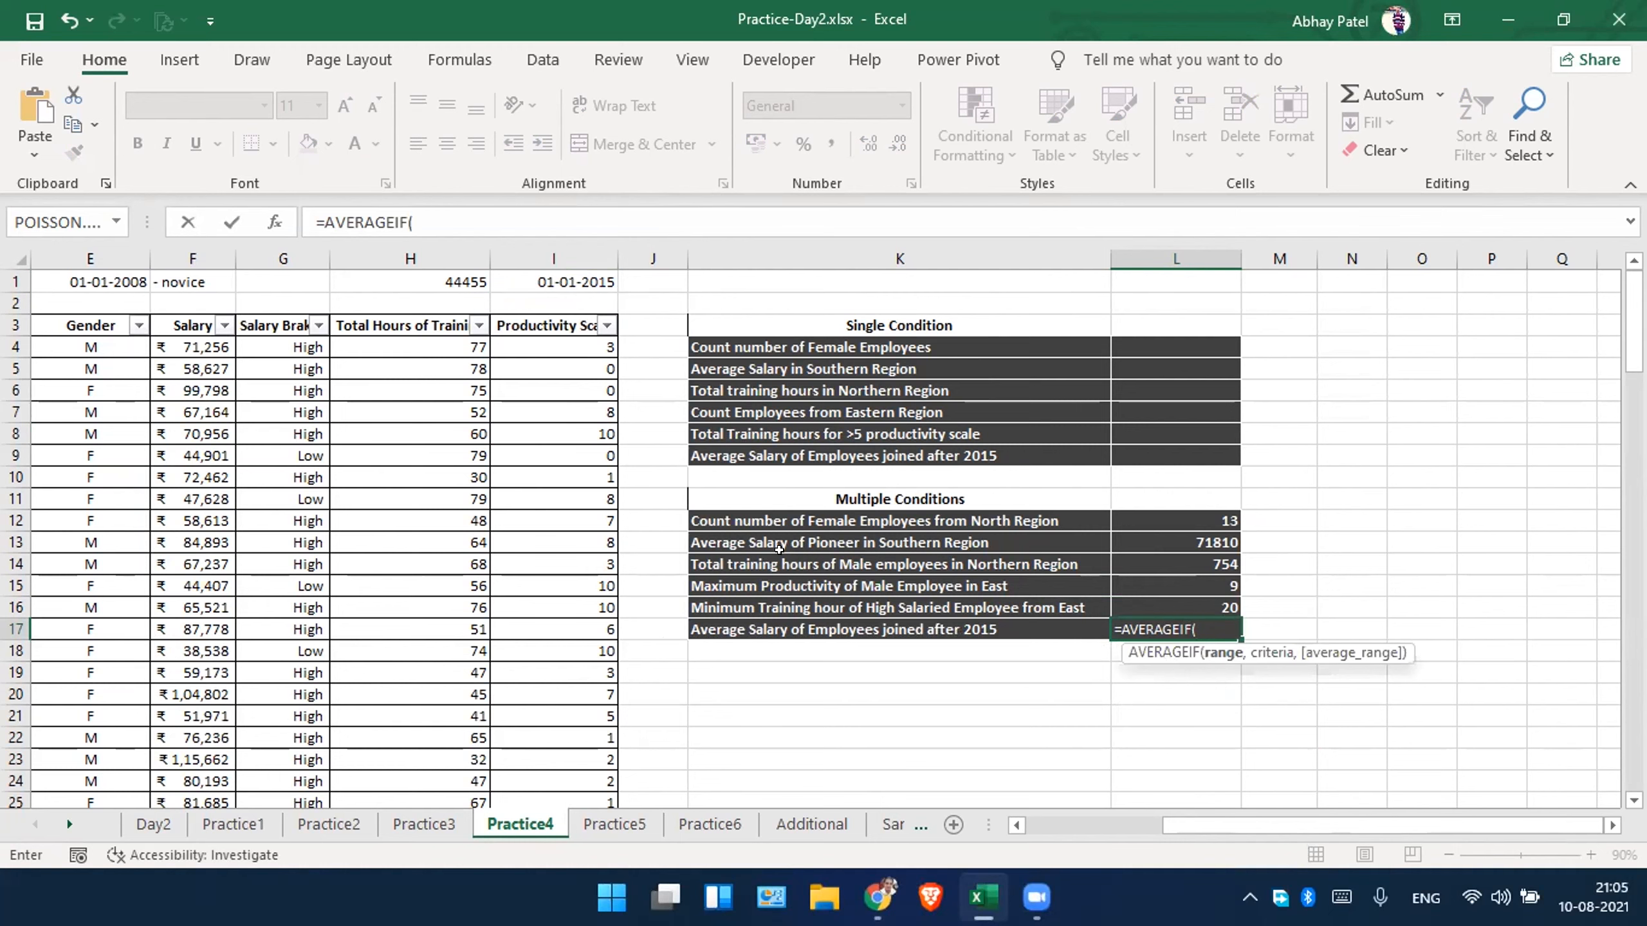
Set the Date of Joining column C:C as the criteria range of the AVERAGEIF formula in L17.
{"action": "scroll", "coordinate": [778, 550], "scroll_direction": "left", "scroll_amount": 2}
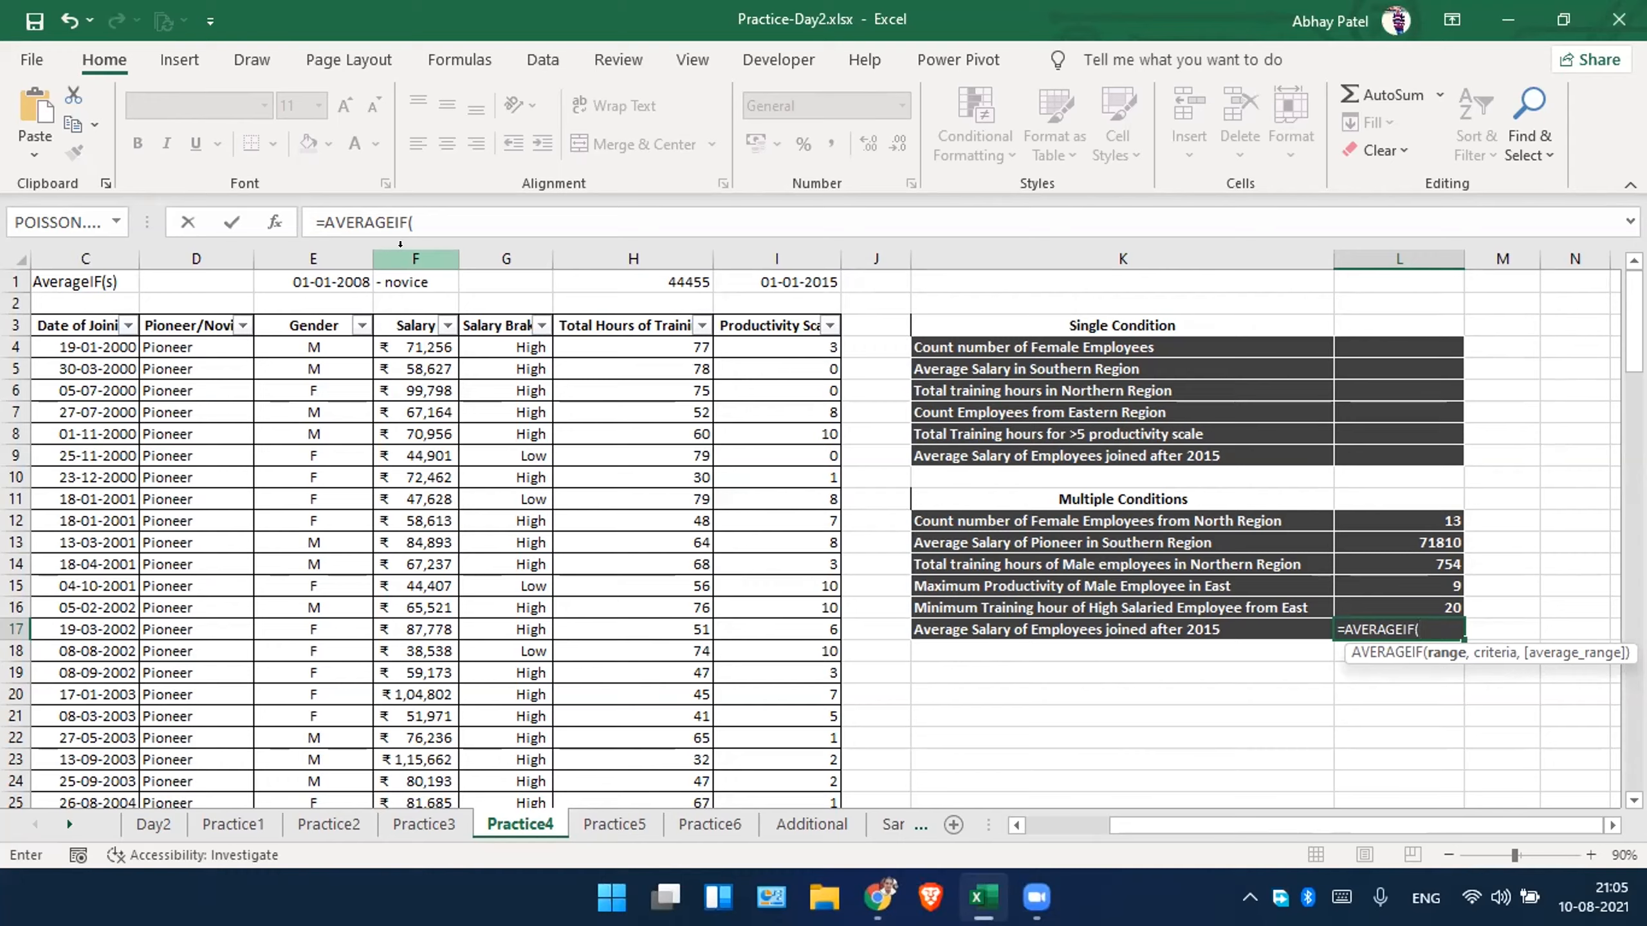
{"action": "scroll", "coordinate": [400, 245], "scroll_direction": "left", "scroll_amount": 2}
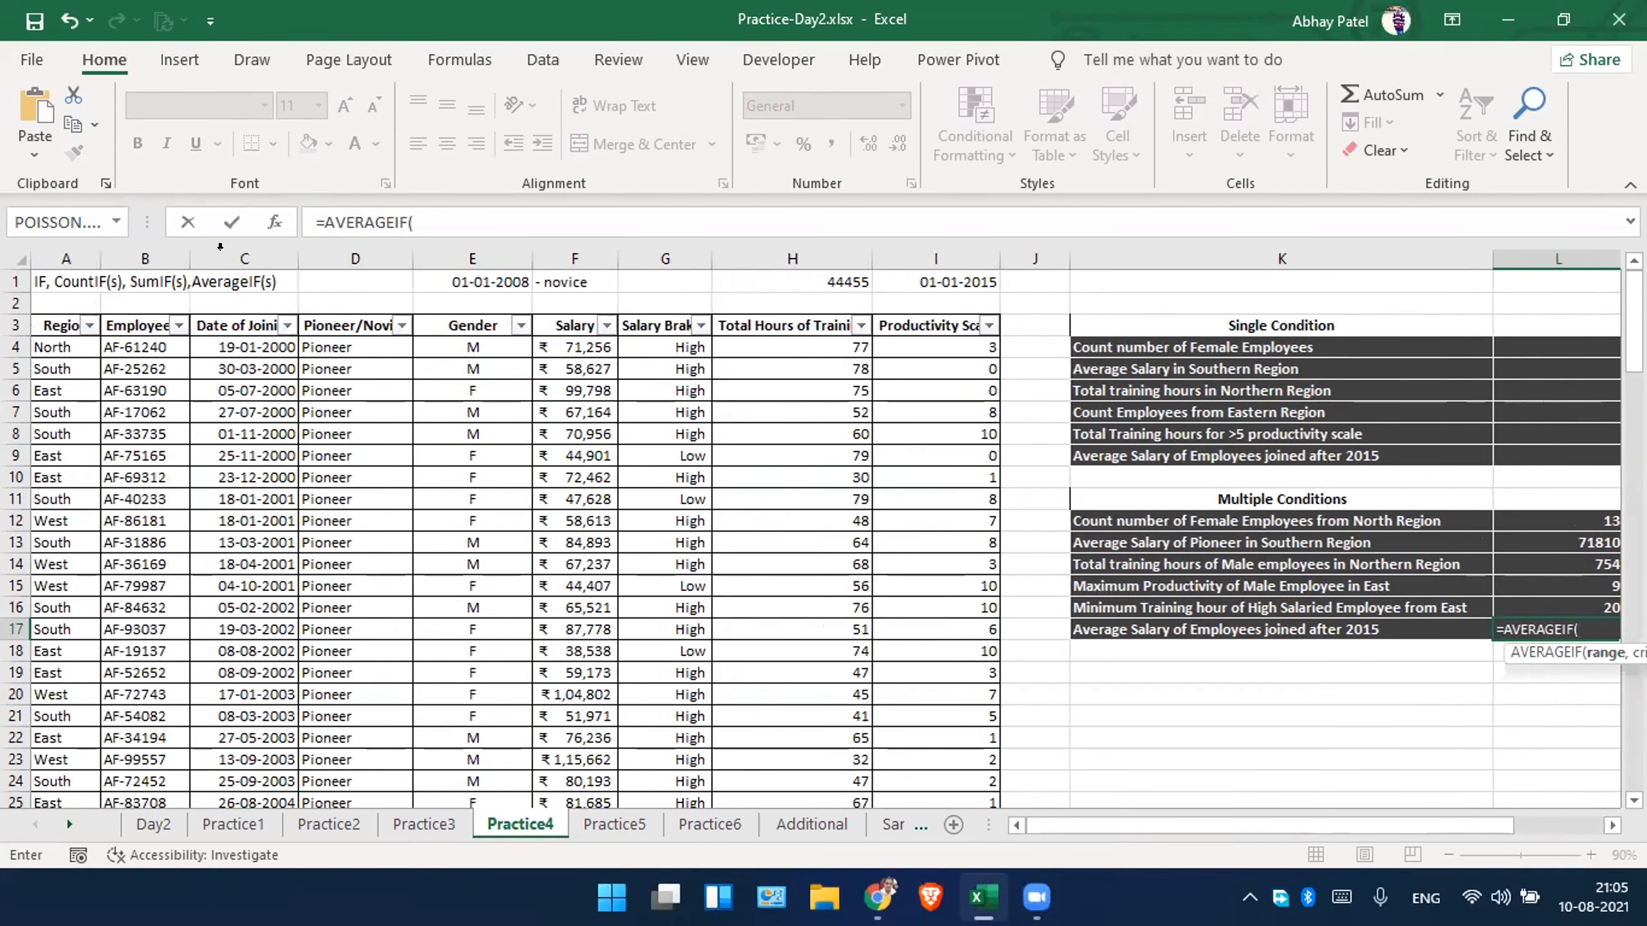
{"action": "left_click", "coordinate": [220, 247]}
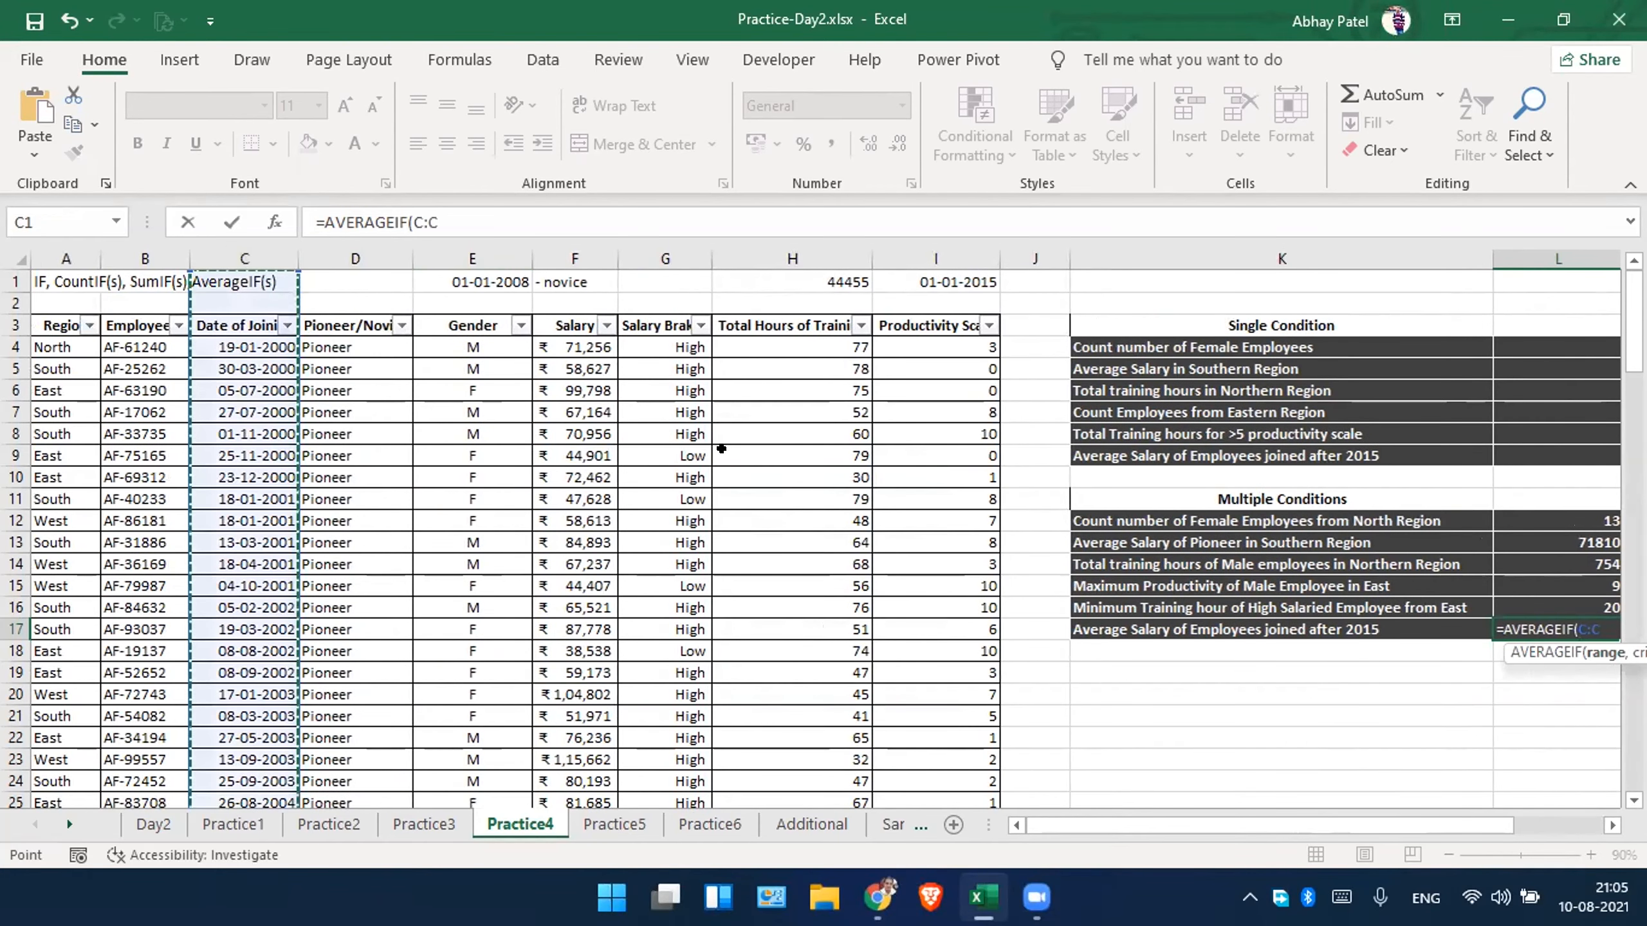
Complete the L17 formula as =AVERAGEIF(C:C,">="&I1,F:F), using the date in I1 as criterion and the Salary column as average range.
{"action": "scroll", "coordinate": [721, 448], "scroll_direction": "right", "scroll_amount": 1}
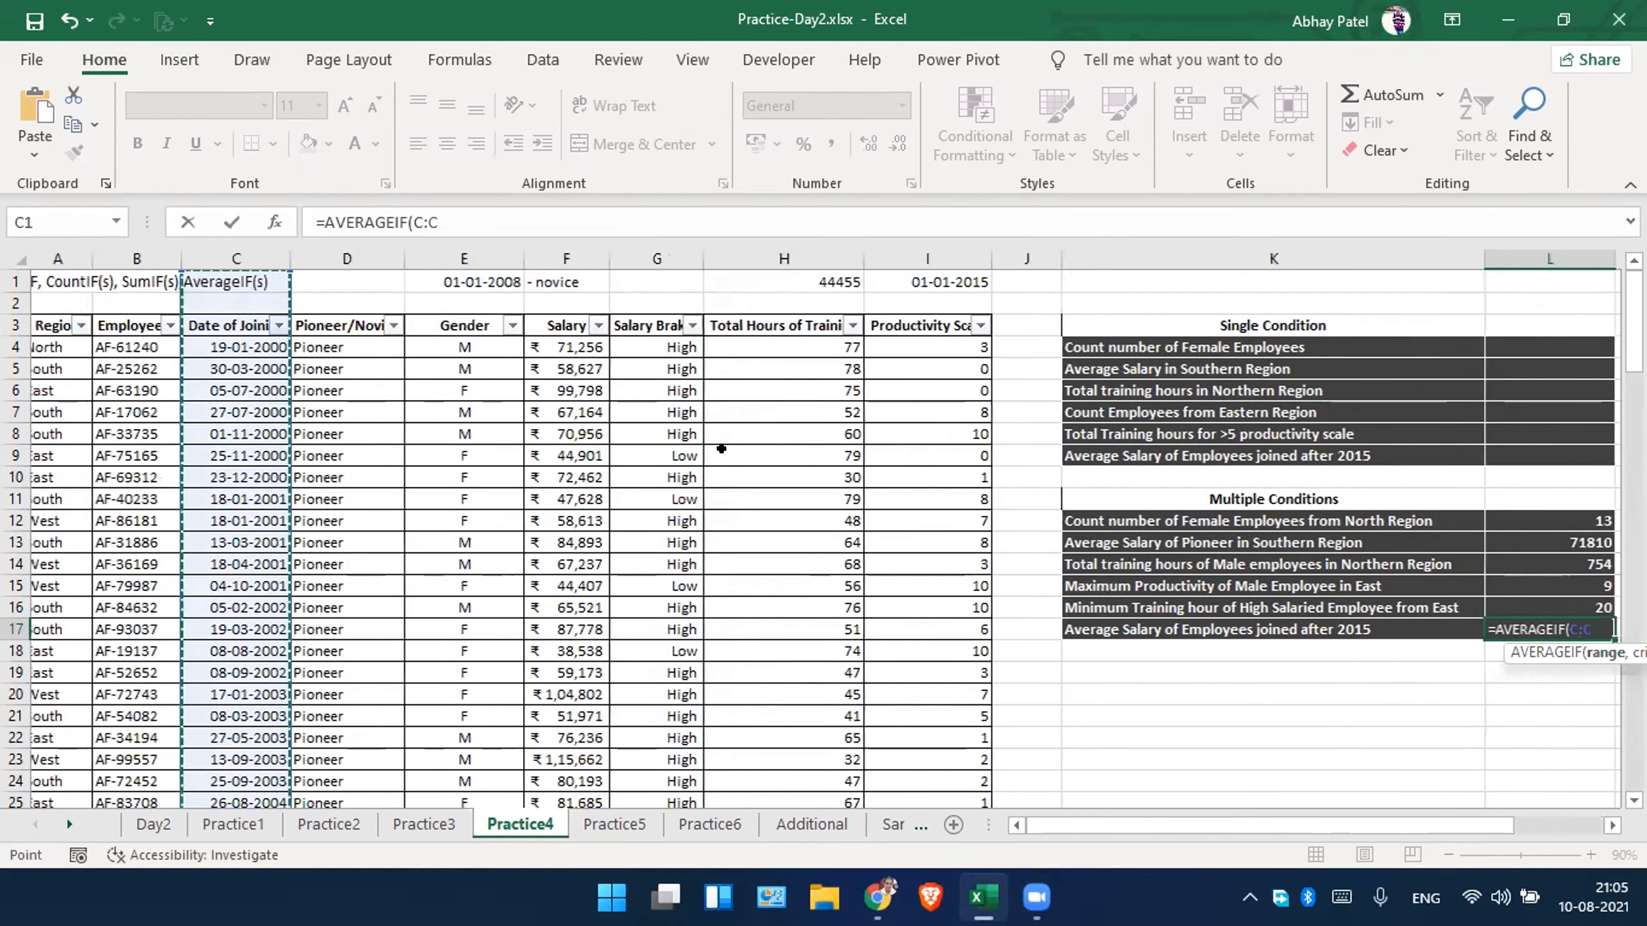
{"action": "scroll", "coordinate": [721, 448], "scroll_direction": "right", "scroll_amount": 1}
{"action": "type", "text": ","}
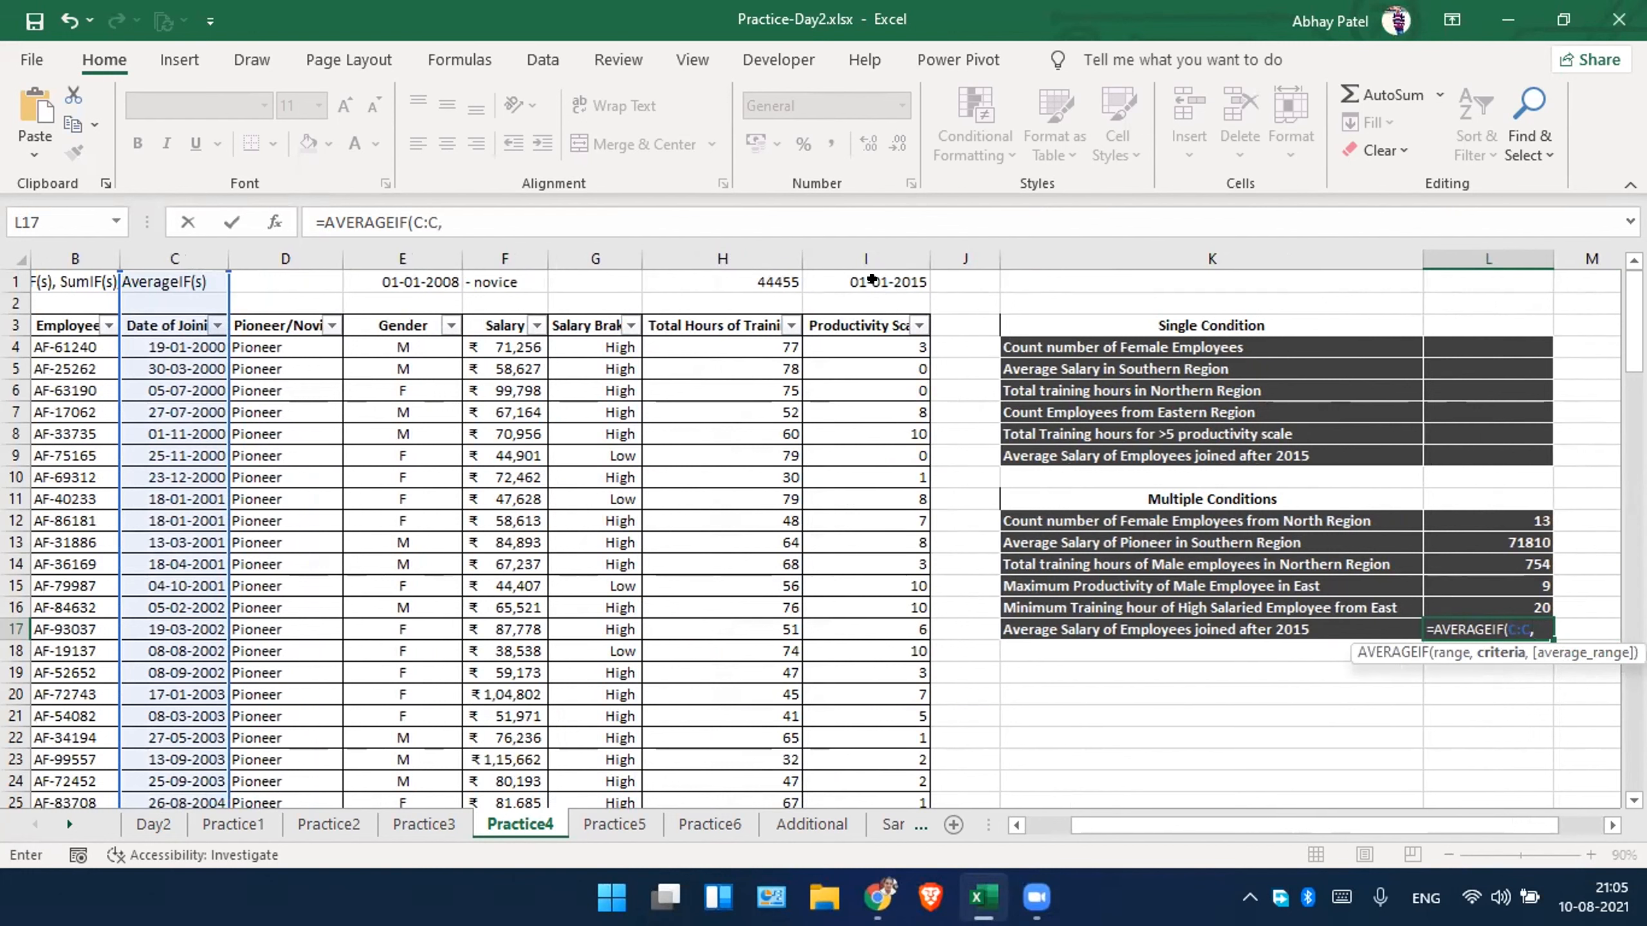
{"action": "type", "text": ">=\",F:F"}
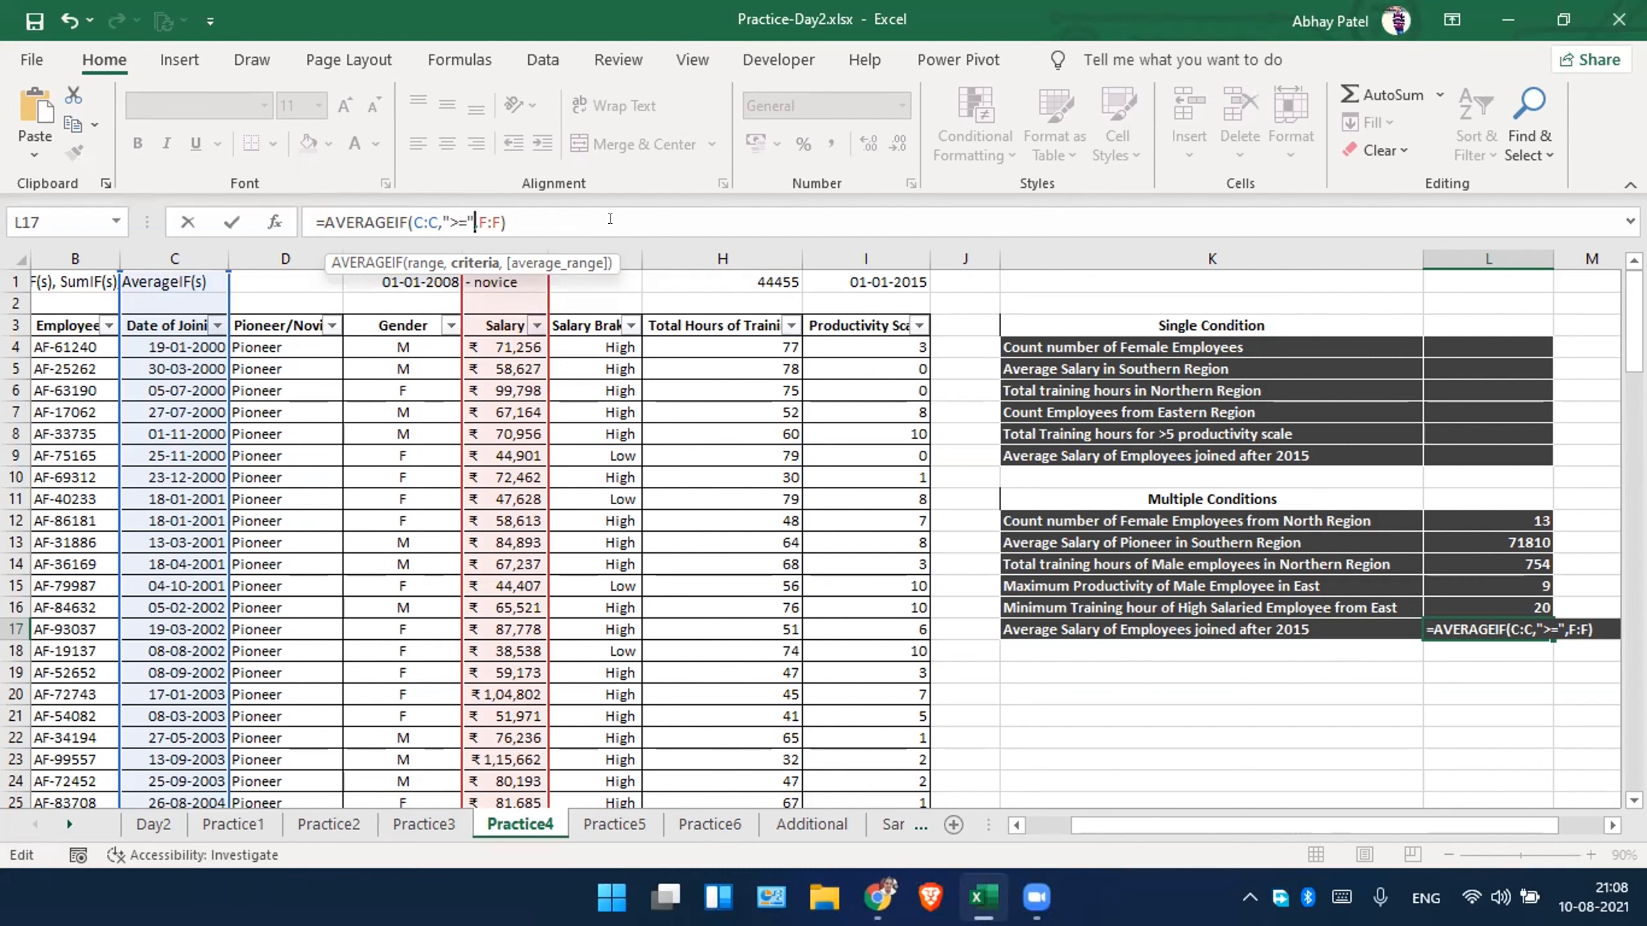
{"action": "type", "text": "&"}
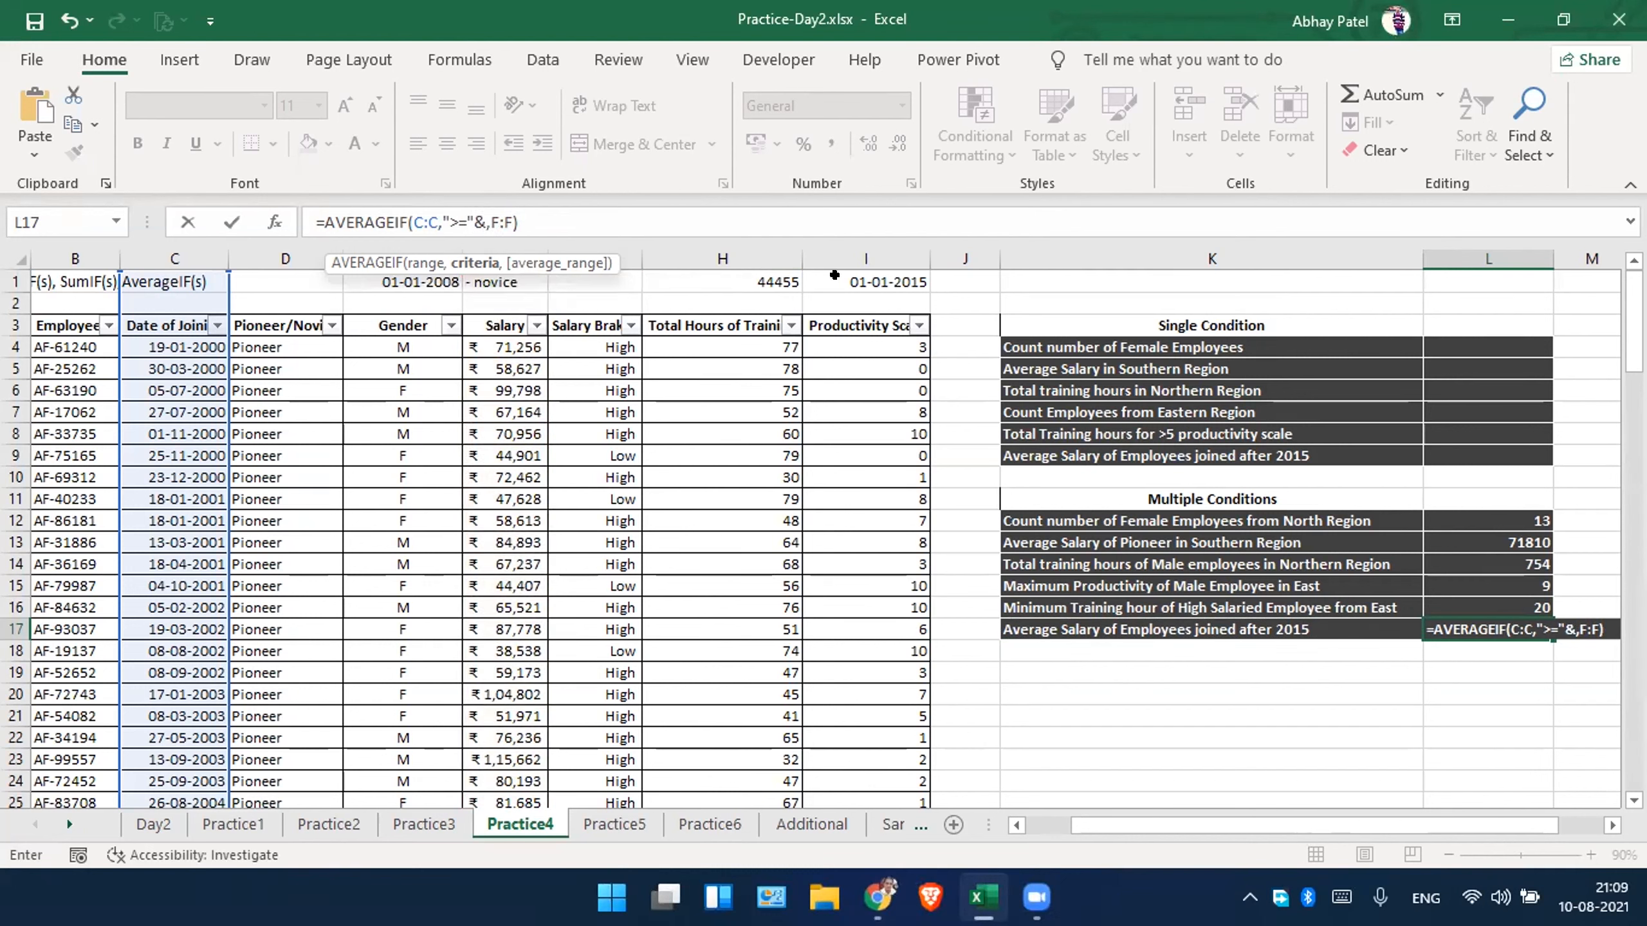
{"action": "left_click", "coordinate": [834, 275]}
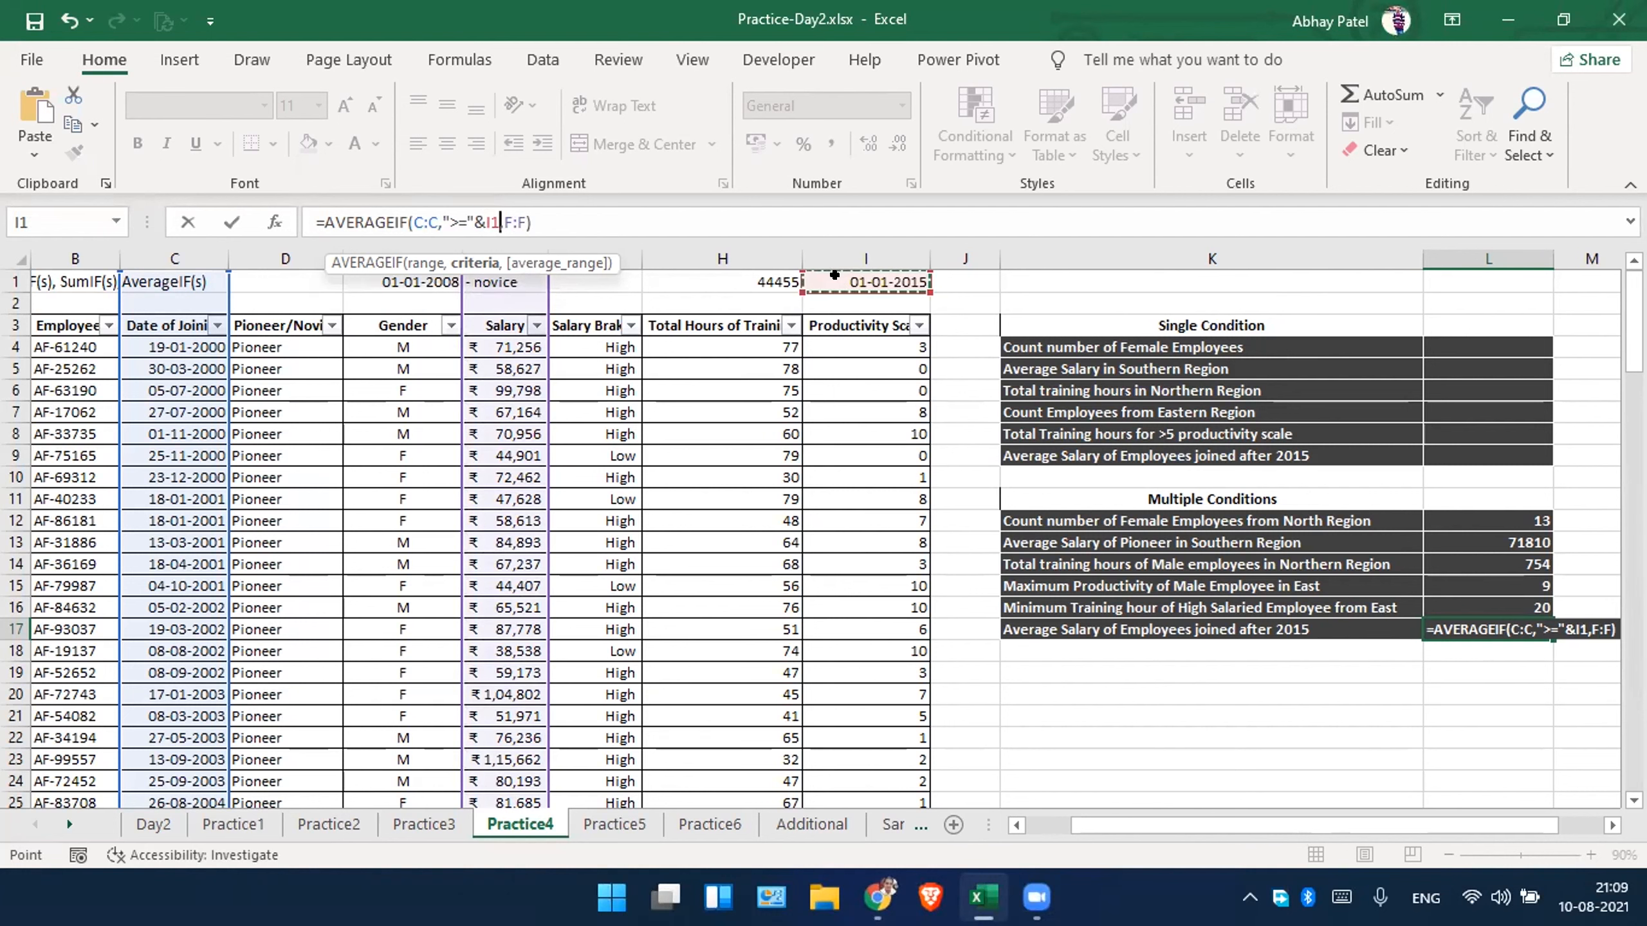
{"action": "key", "text": "Return"}
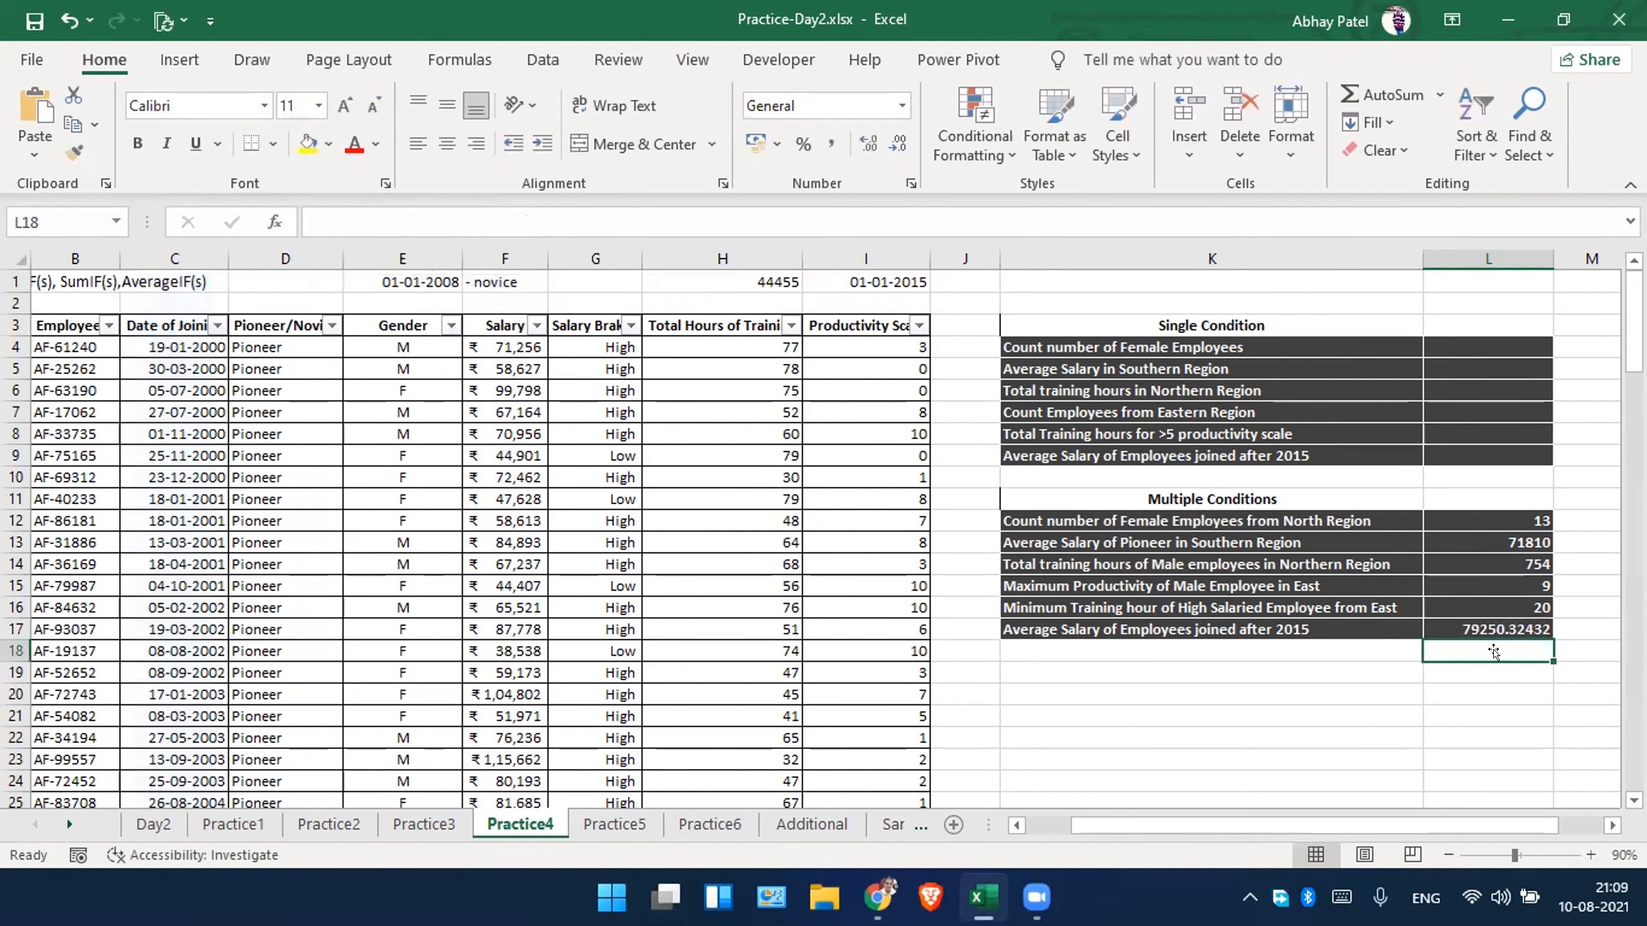
Format the average salary result in L17 to show no decimal places.
{"action": "left_click", "coordinate": [1495, 626]}
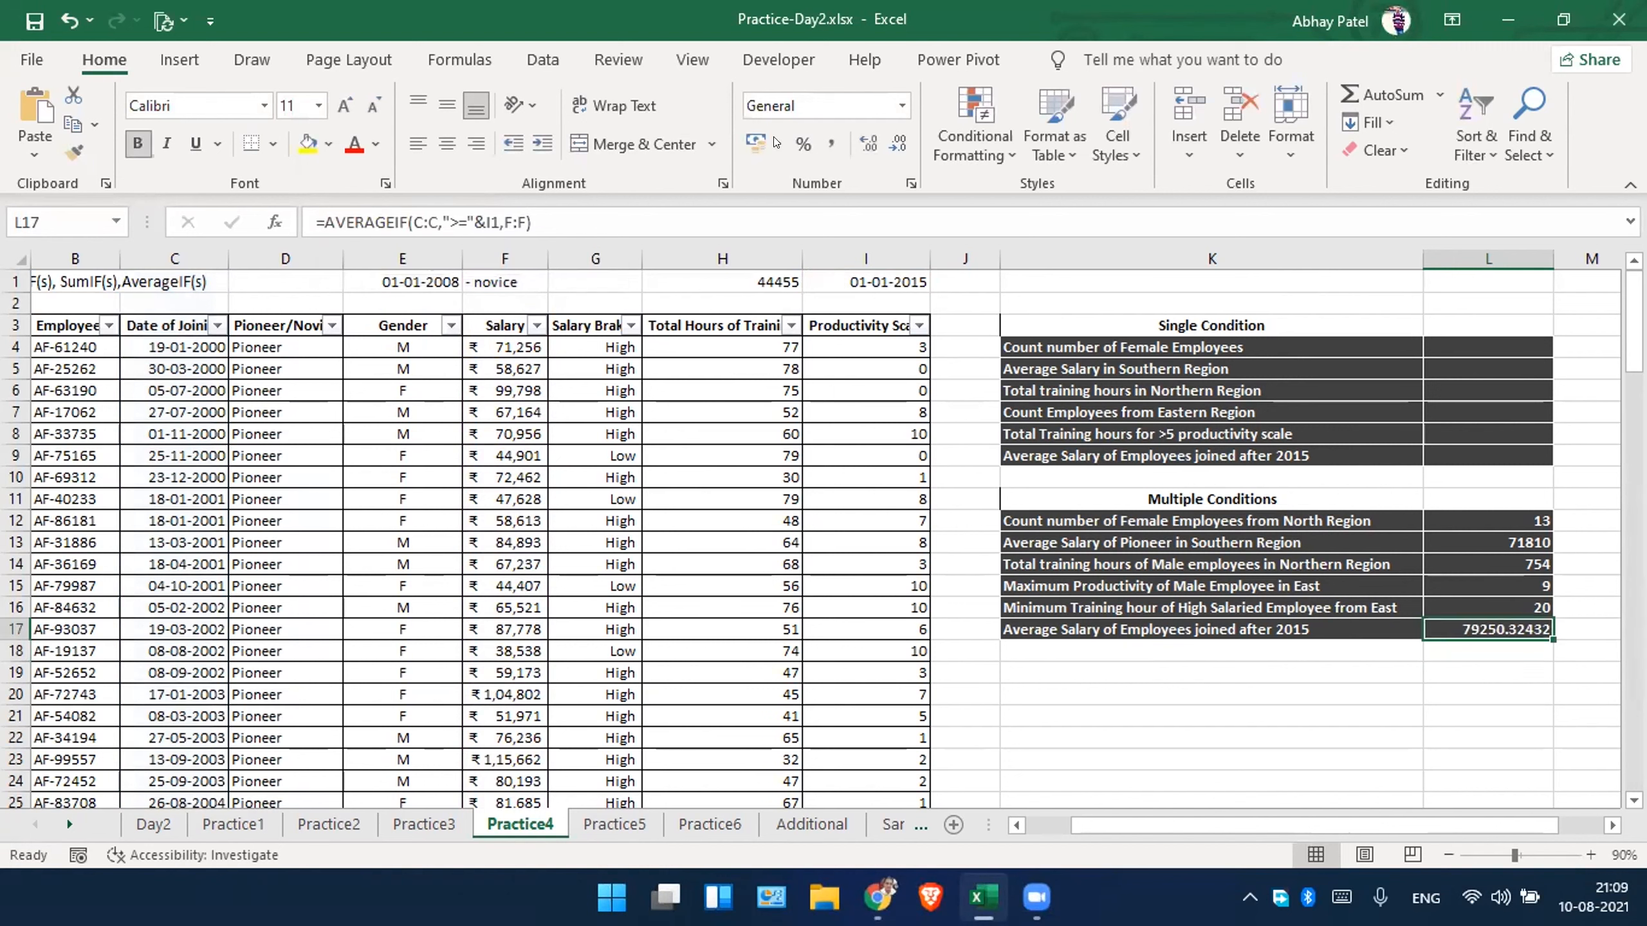
{"action": "left_click", "coordinate": [870, 143]}
{"action": "left_click", "coordinate": [870, 142]}
{"action": "left_click", "coordinate": [870, 143]}
{"action": "left_click", "coordinate": [875, 144]}
{"action": "left_click", "coordinate": [875, 145]}
{"action": "left_click", "coordinate": [898, 145]}
{"action": "left_click", "coordinate": [898, 144]}
{"action": "left_click", "coordinate": [898, 145]}
{"action": "left_click", "coordinate": [898, 144]}
{"action": "left_click", "coordinate": [898, 144]}
{"action": "triple_click", "coordinate": [898, 145]}
{"action": "left_click", "coordinate": [898, 143]}
{"action": "left_click", "coordinate": [898, 143]}
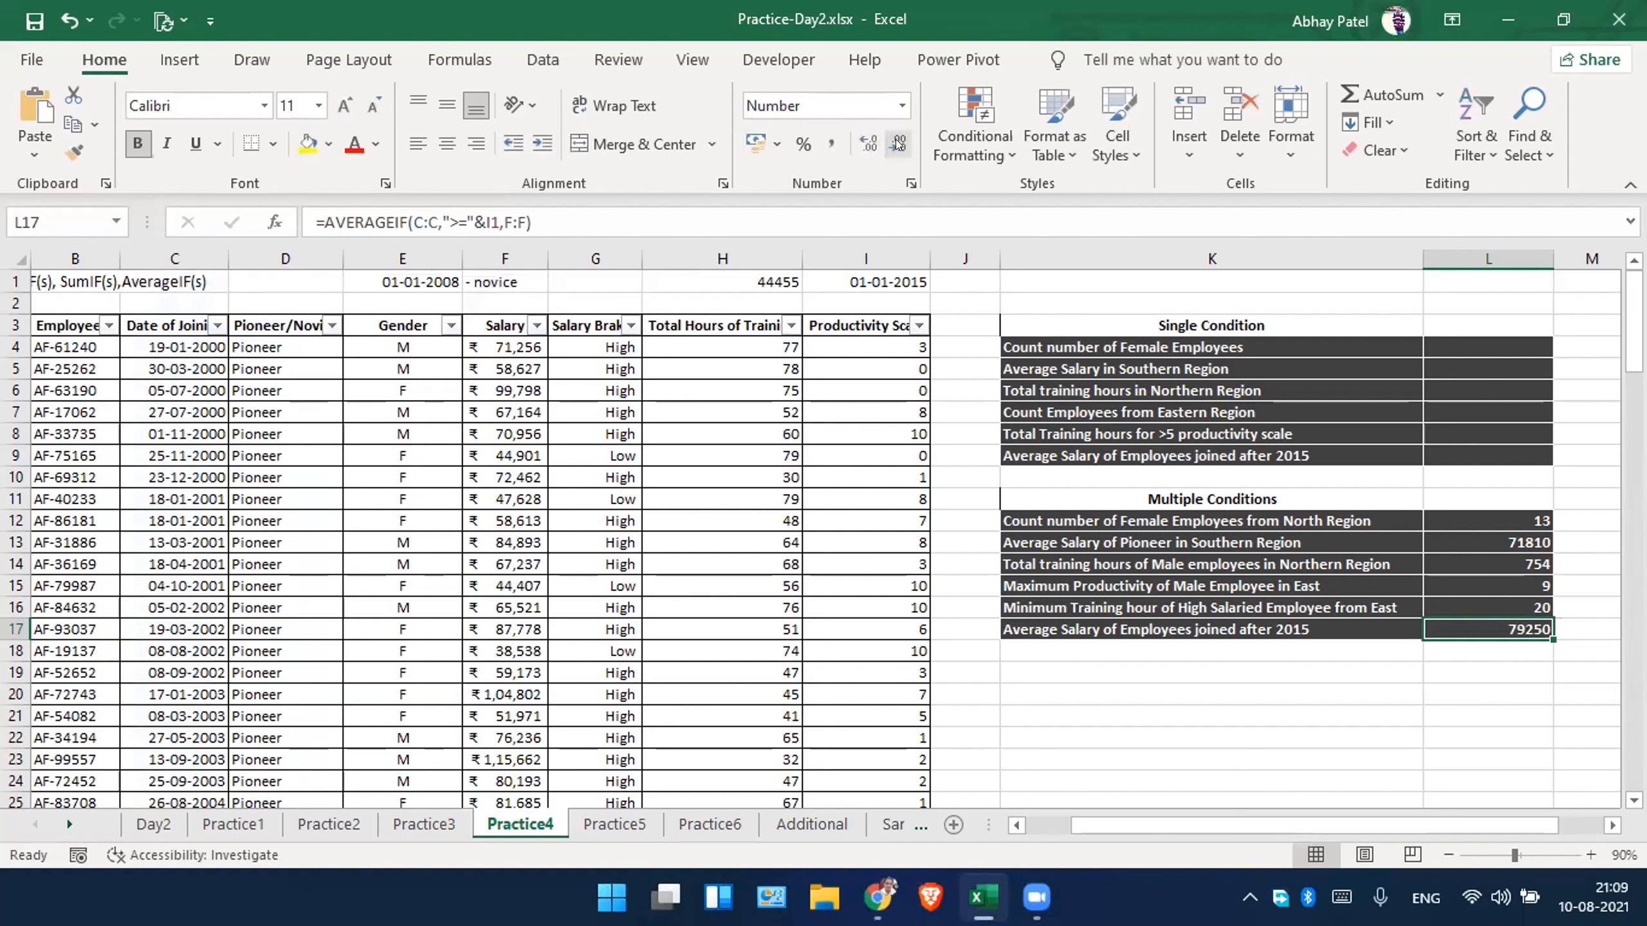
{"action": "left_click", "coordinate": [1185, 667]}
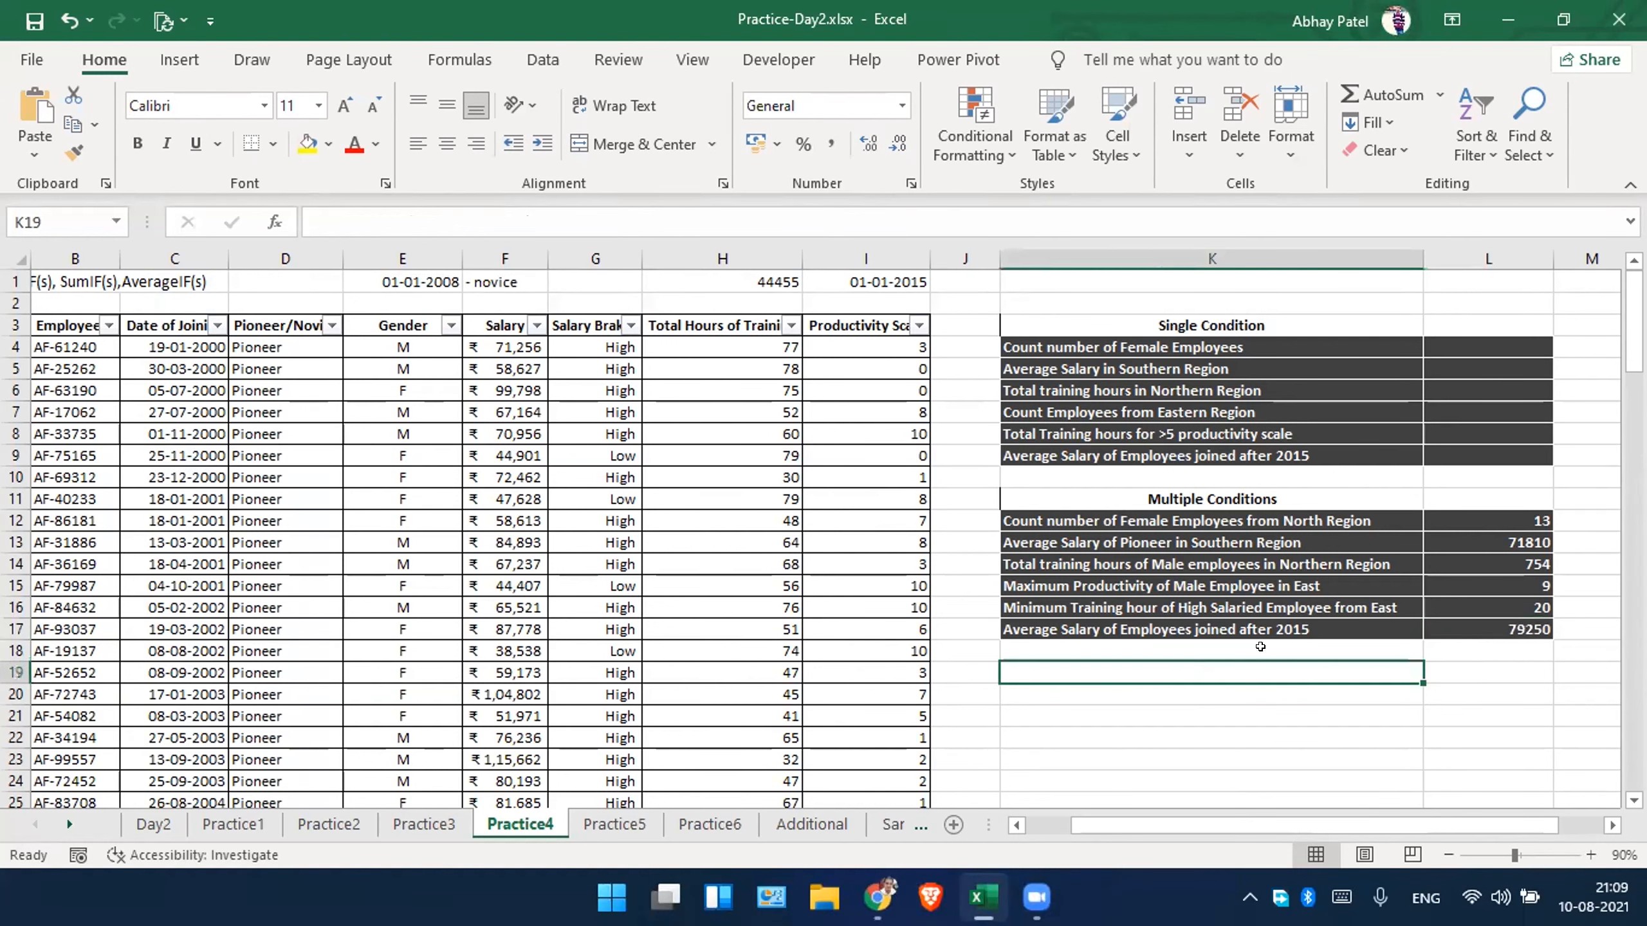
{"action": "left_click", "coordinate": [1497, 608]}
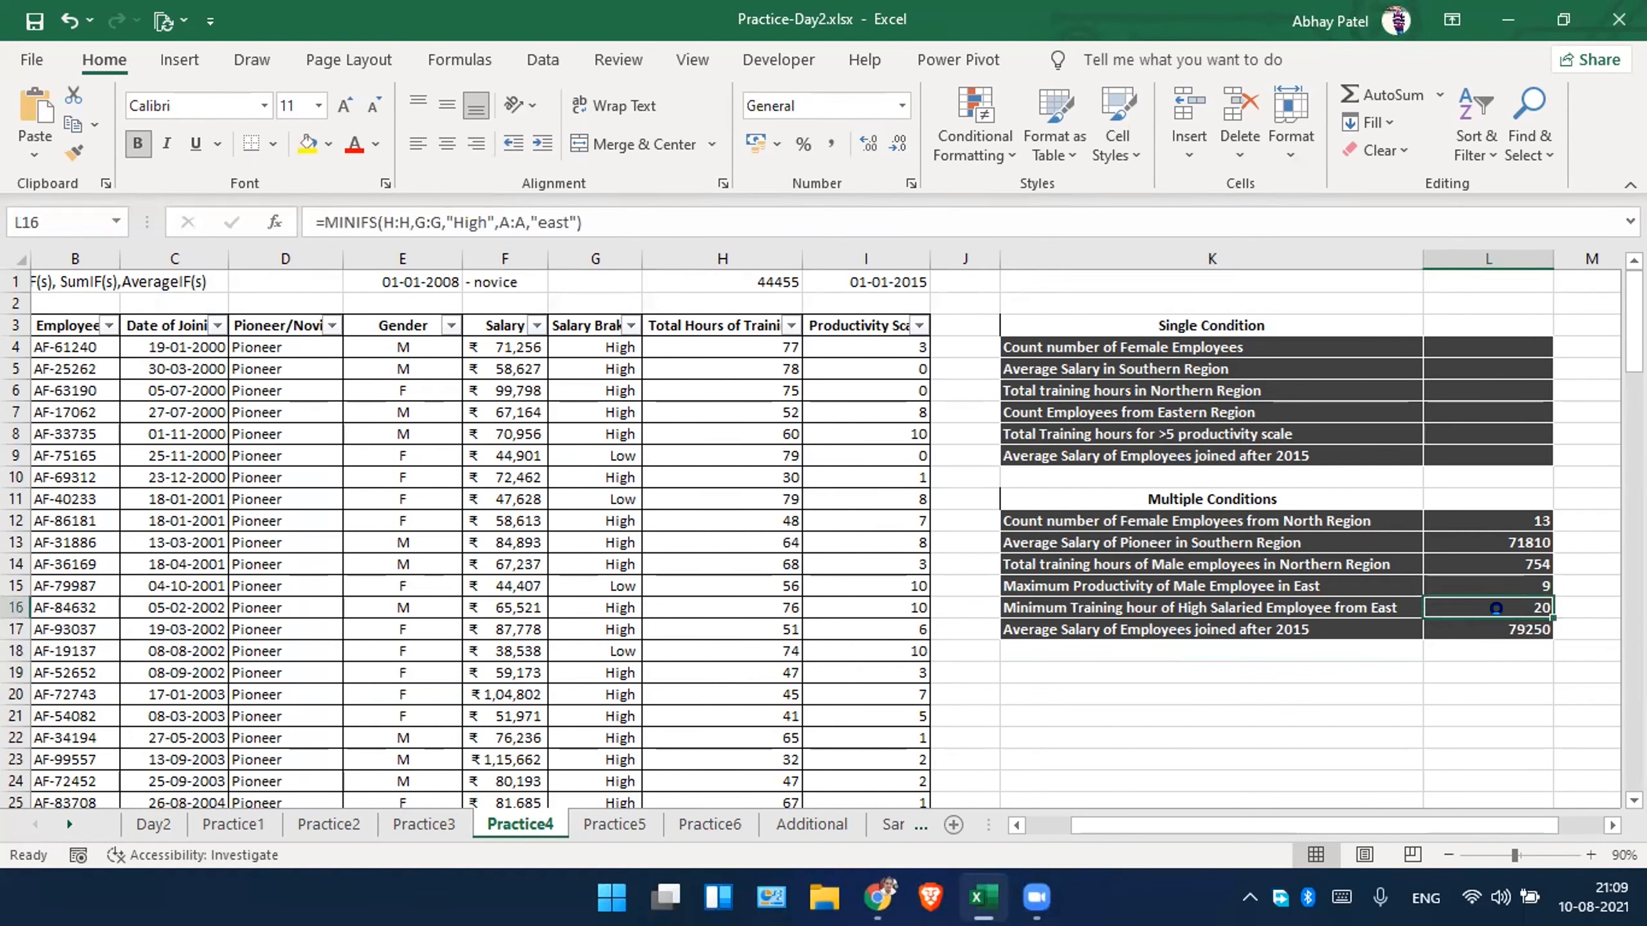
Switch to the Practice5 sheet and autofit column C to the width of the Student Name heading.
{"action": "left_click", "coordinate": [614, 825]}
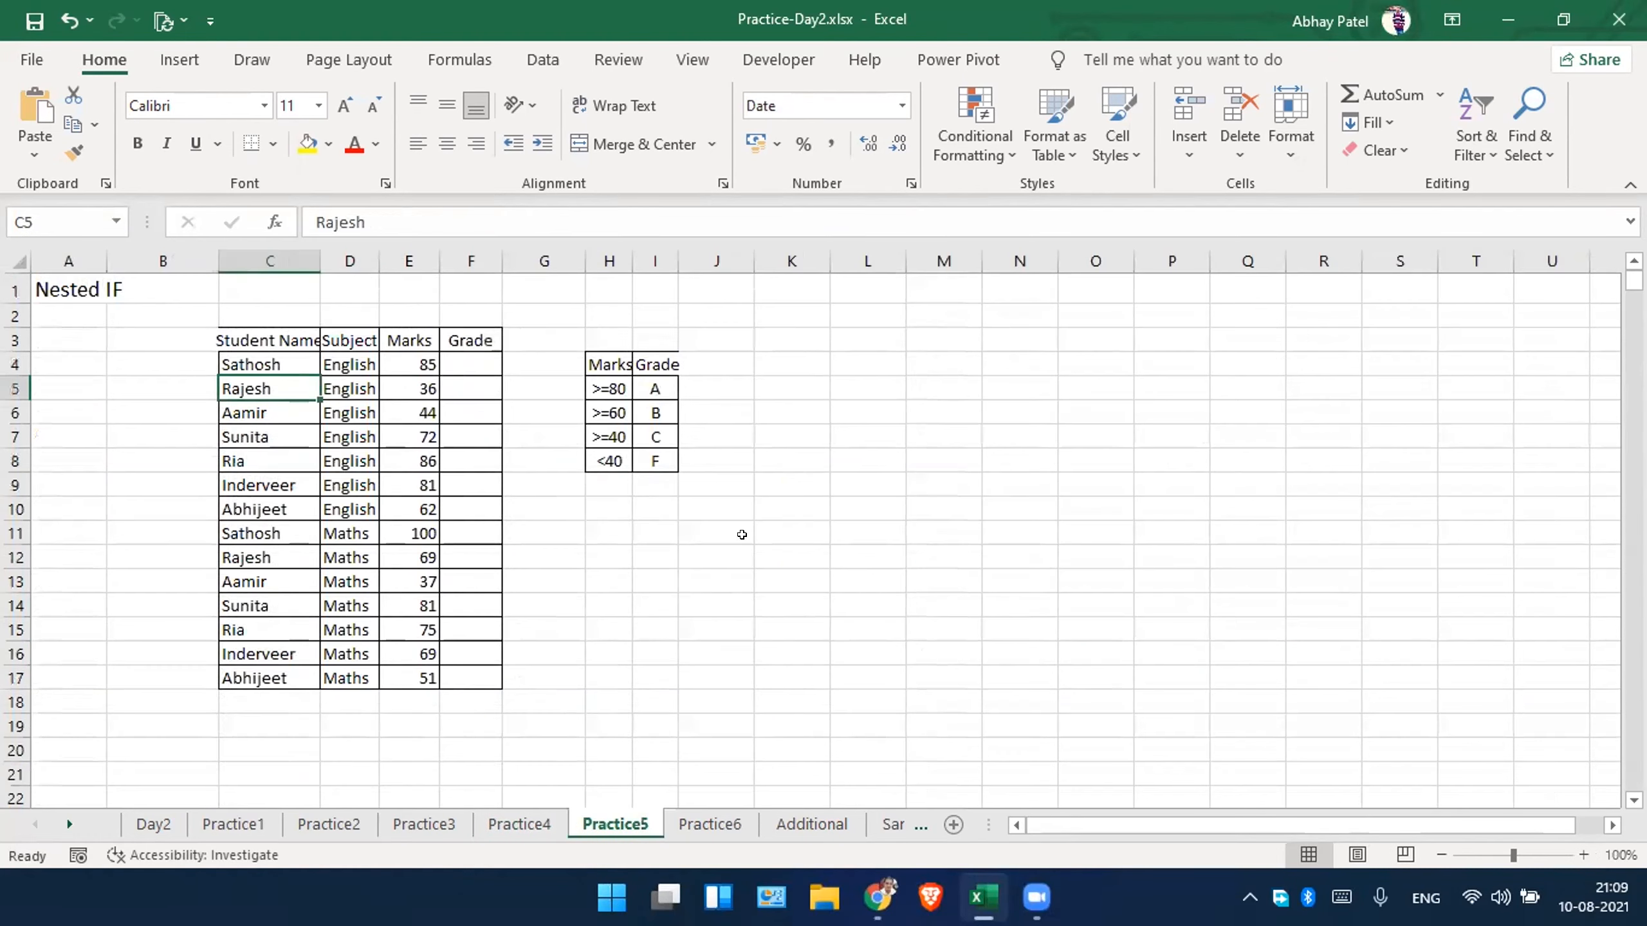
{"action": "left_click", "coordinate": [148, 364]}
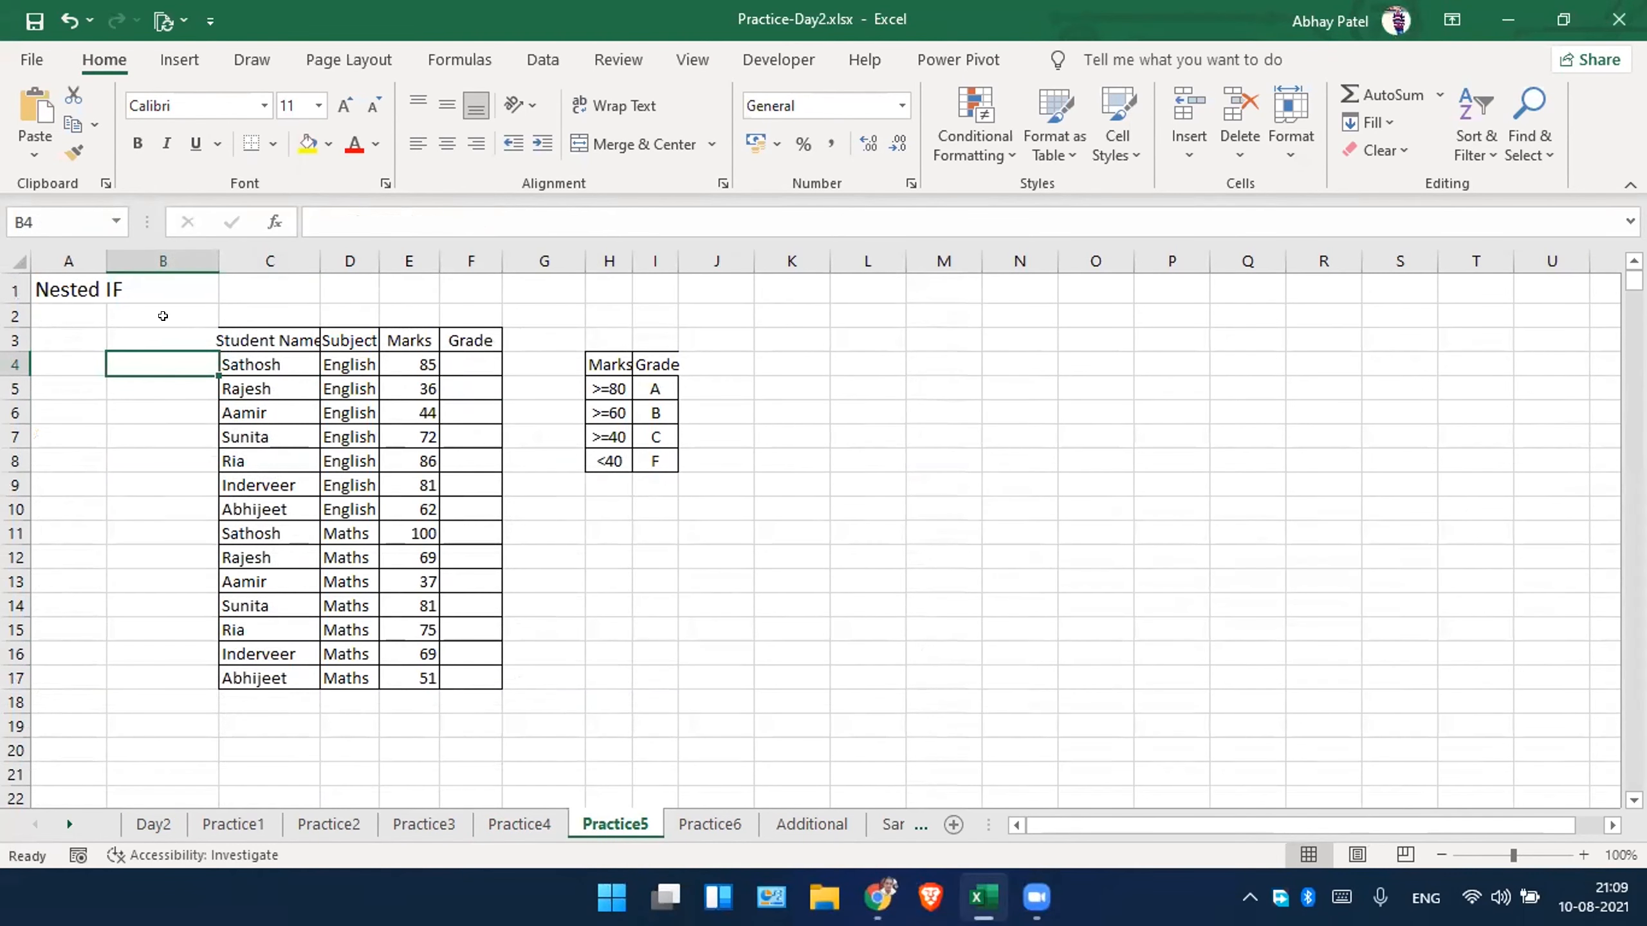
{"action": "left_click_drag", "start_coordinate": [262, 336], "coordinate": [471, 678]}
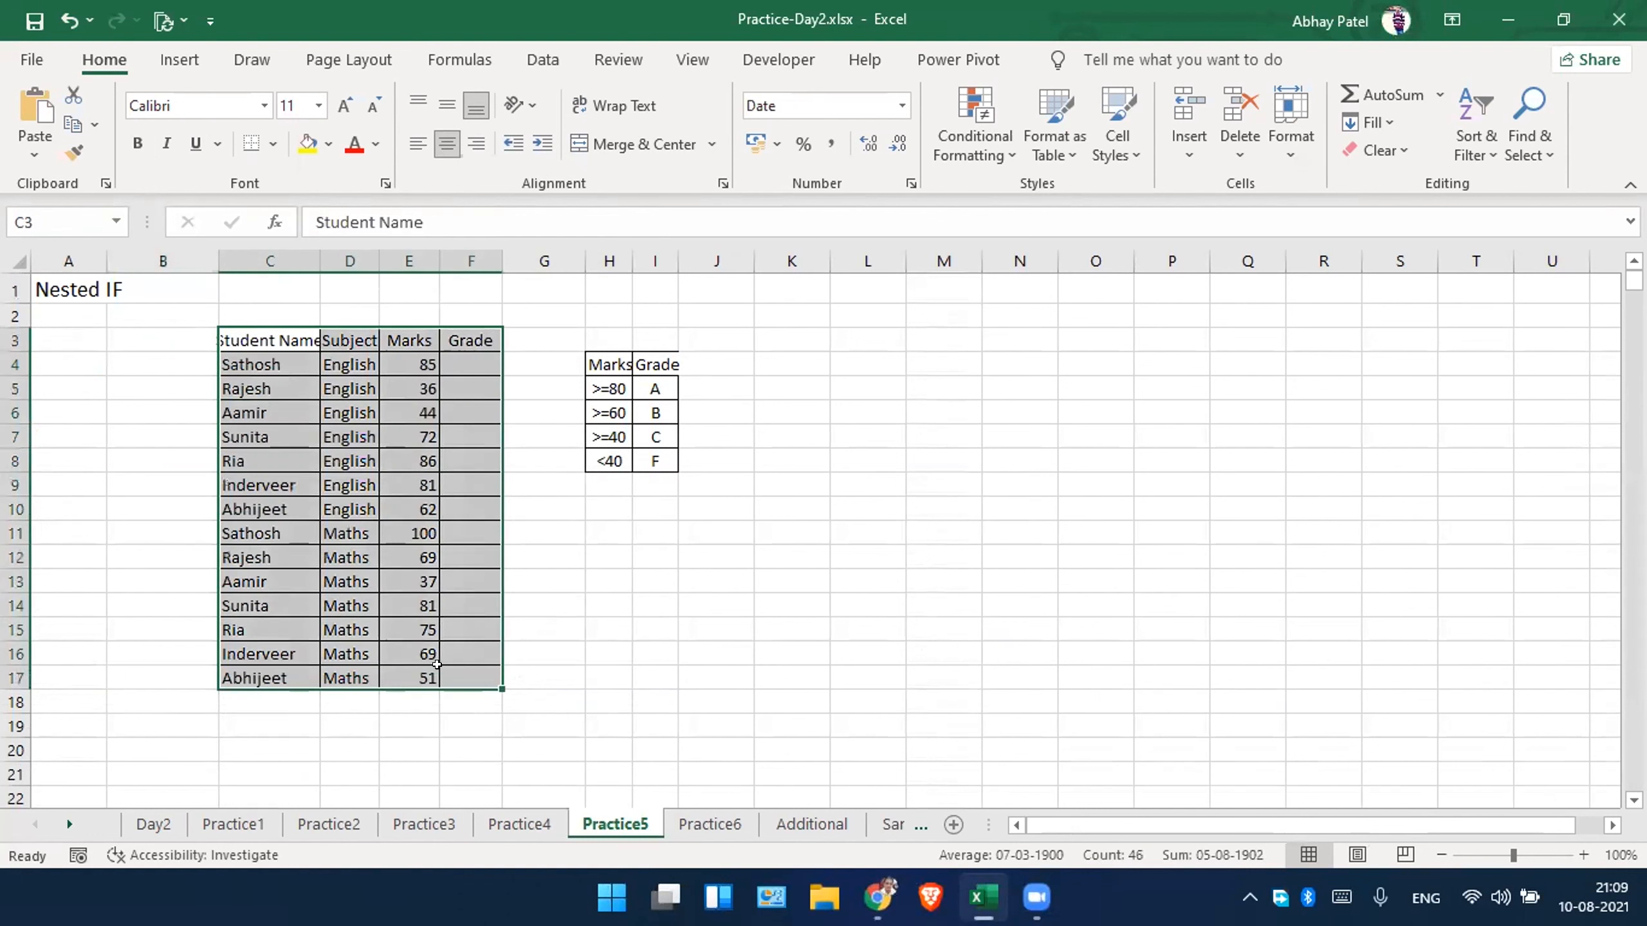
{"action": "left_click", "coordinate": [564, 583]}
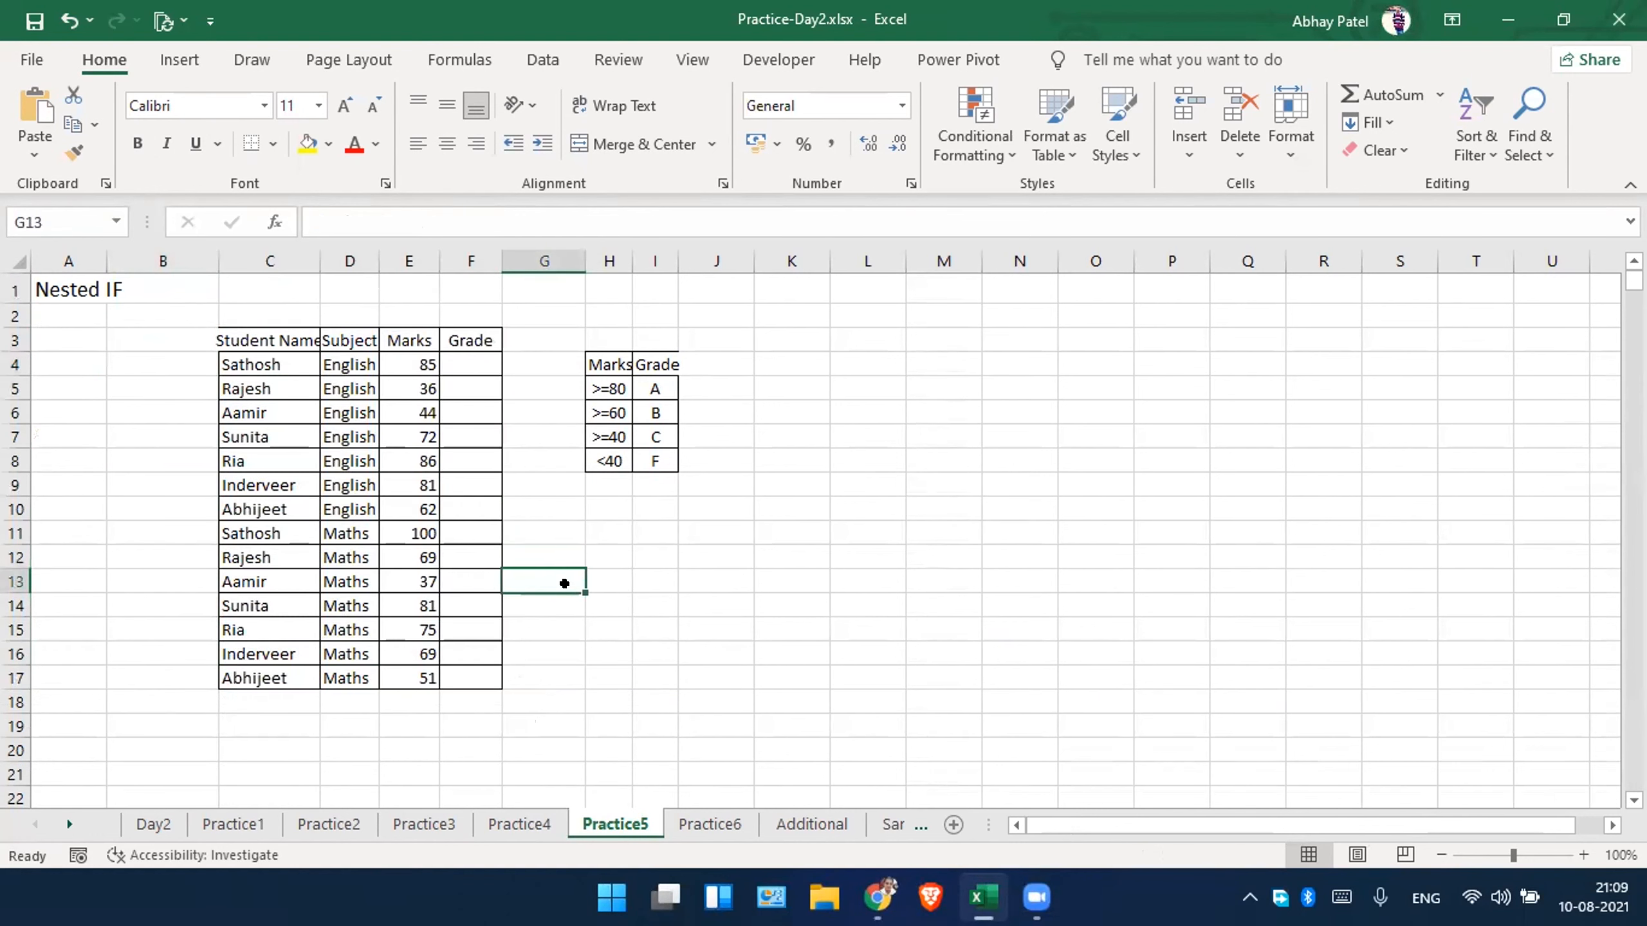
{"action": "double_click", "coordinate": [320, 261]}
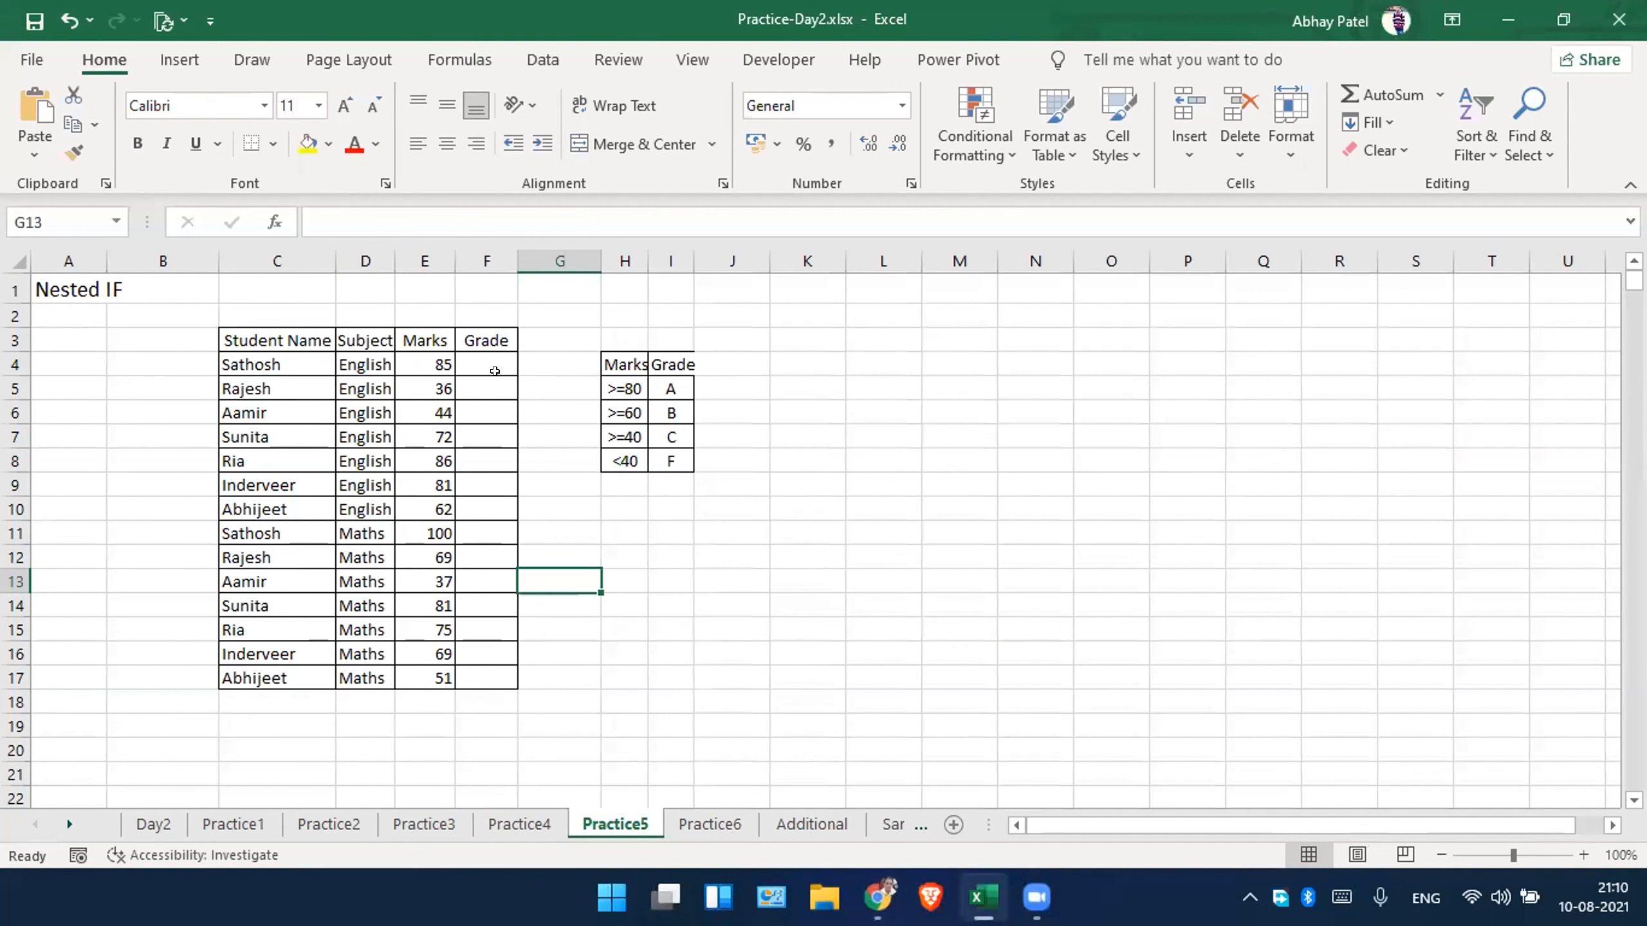
Begin a nested IF formula in Grade cell F4 that tests E4>=80 and returns "A" when true.
{"action": "left_click", "coordinate": [493, 363]}
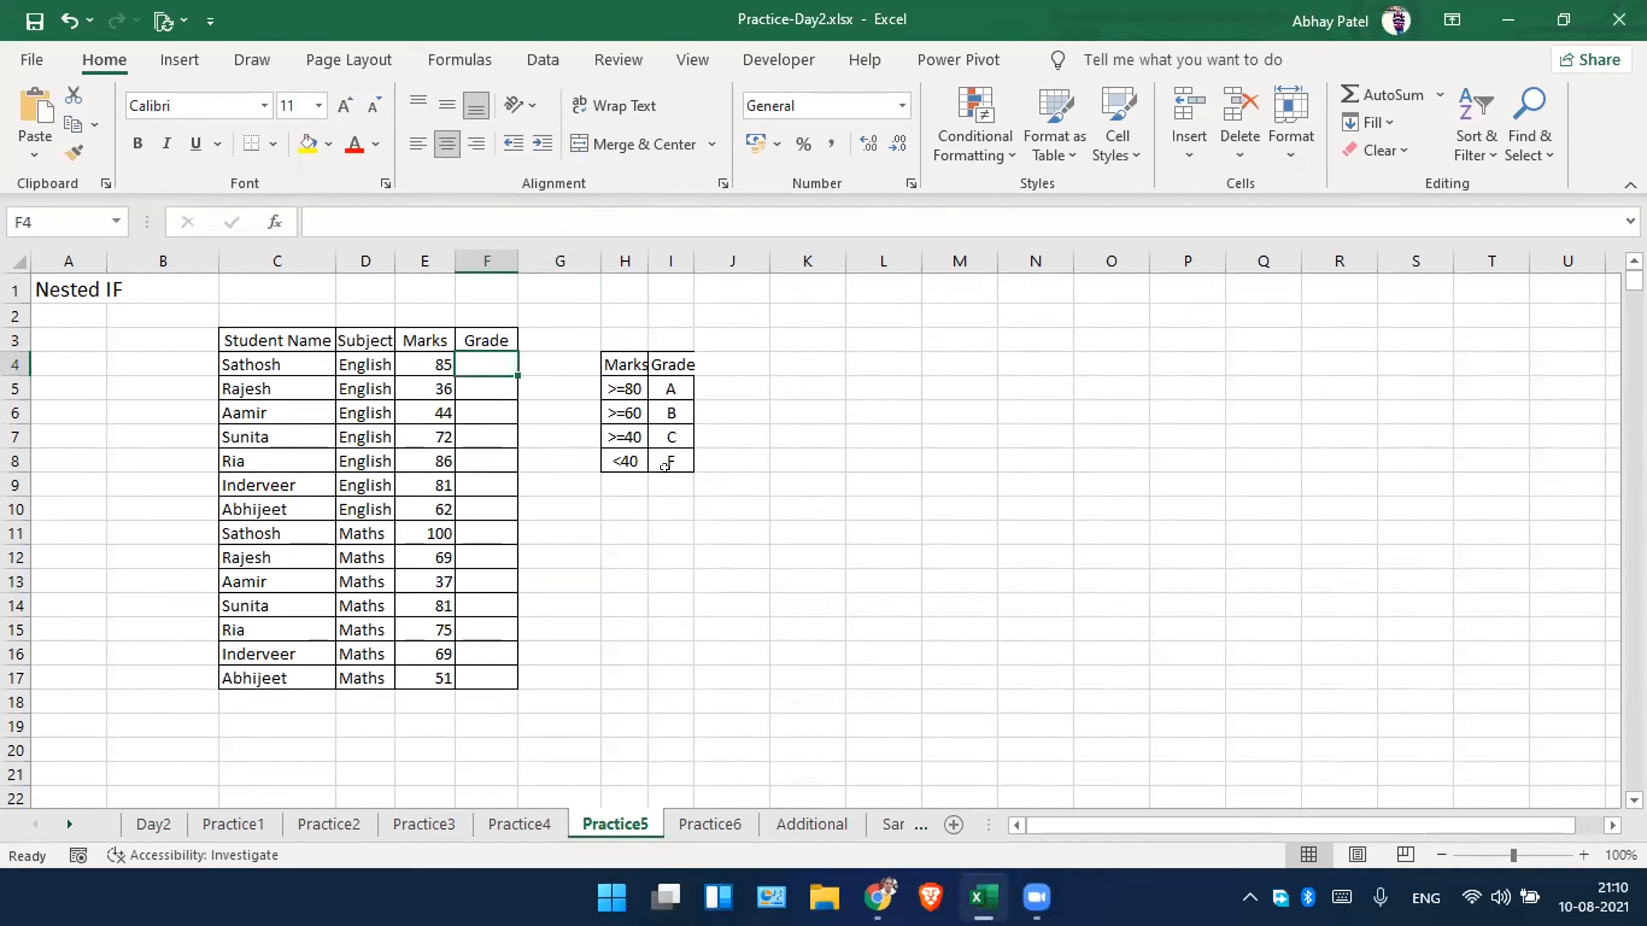
{"action": "left_click", "coordinate": [911, 824]}
{"action": "left_click", "coordinate": [481, 831]}
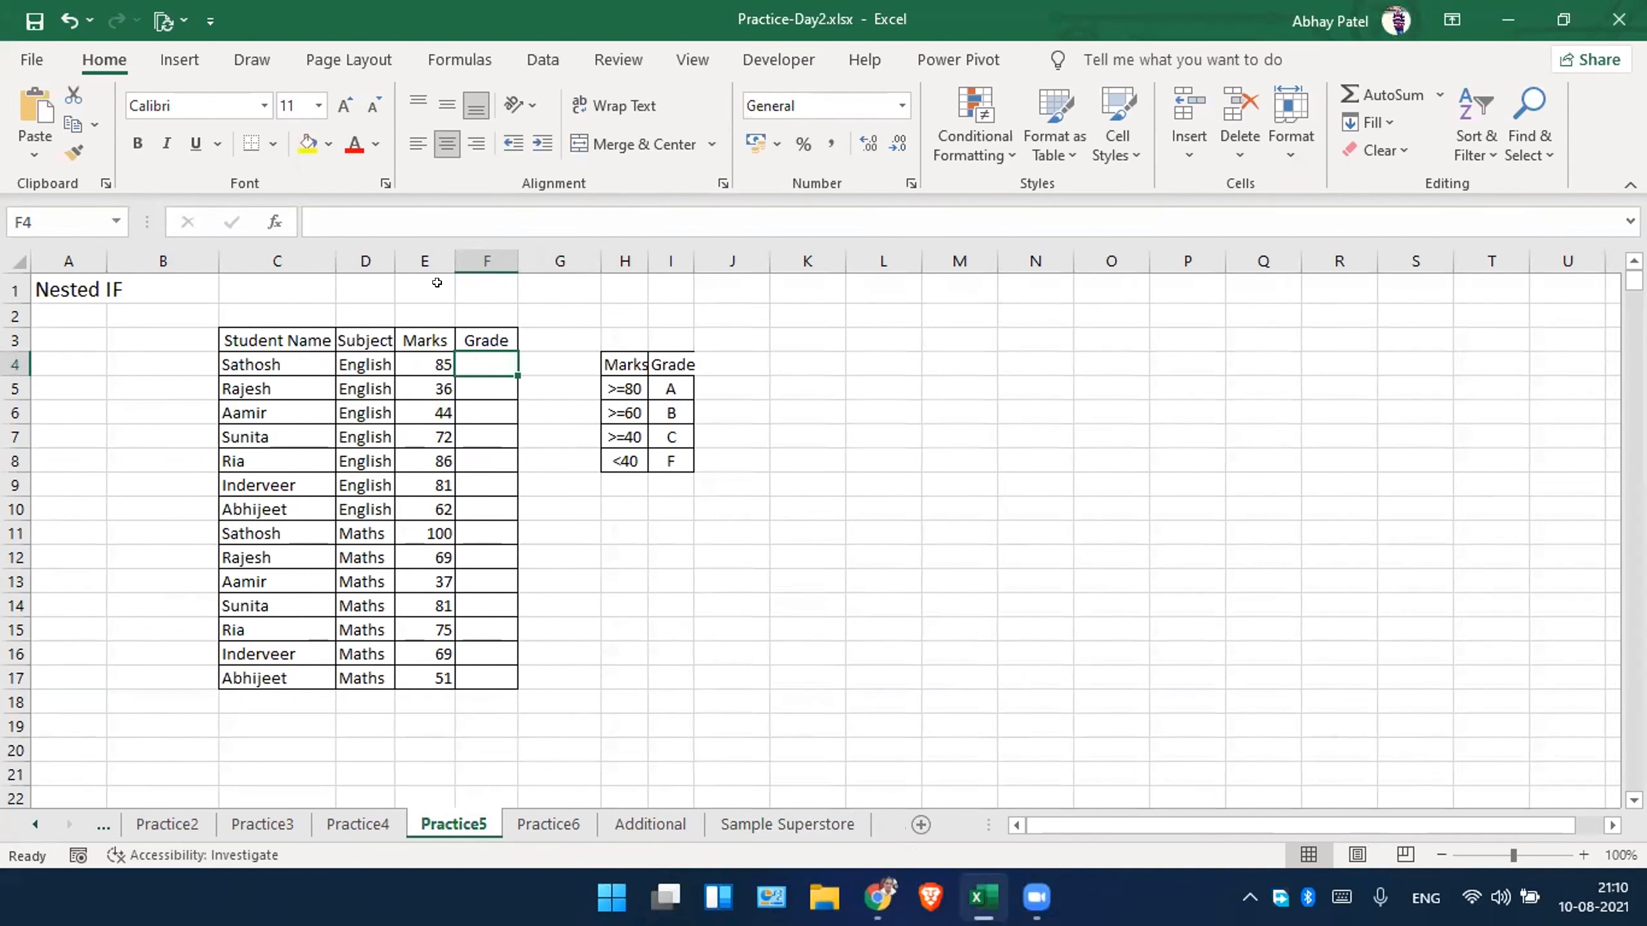
{"action": "type", "text": "="}
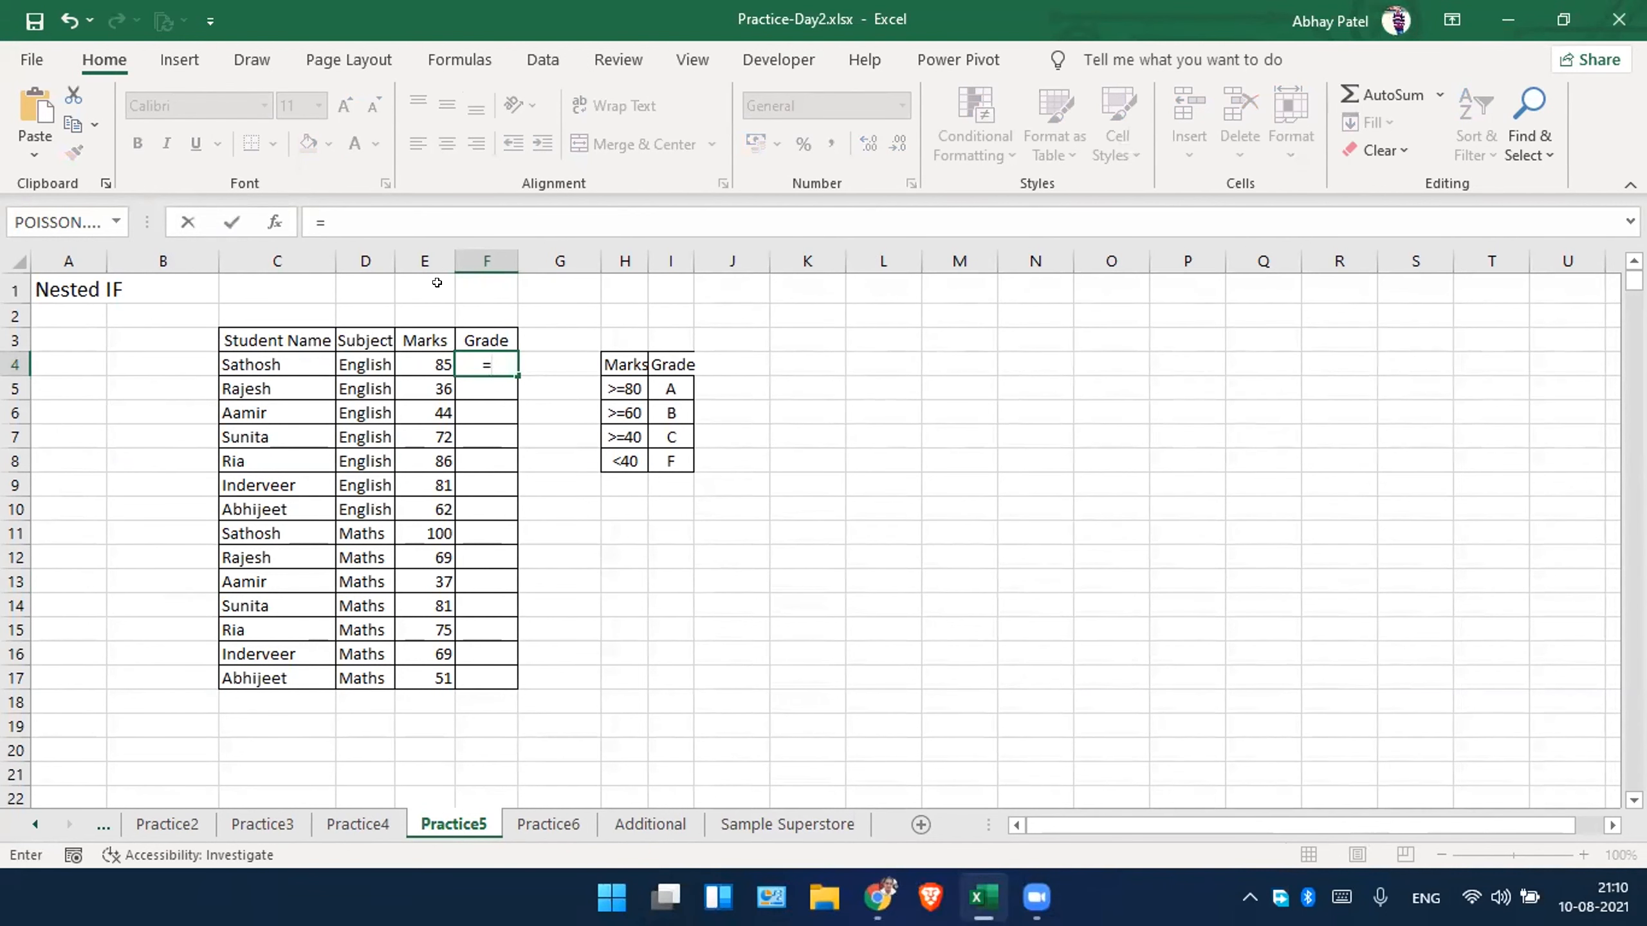
{"action": "type", "text": "IF("}
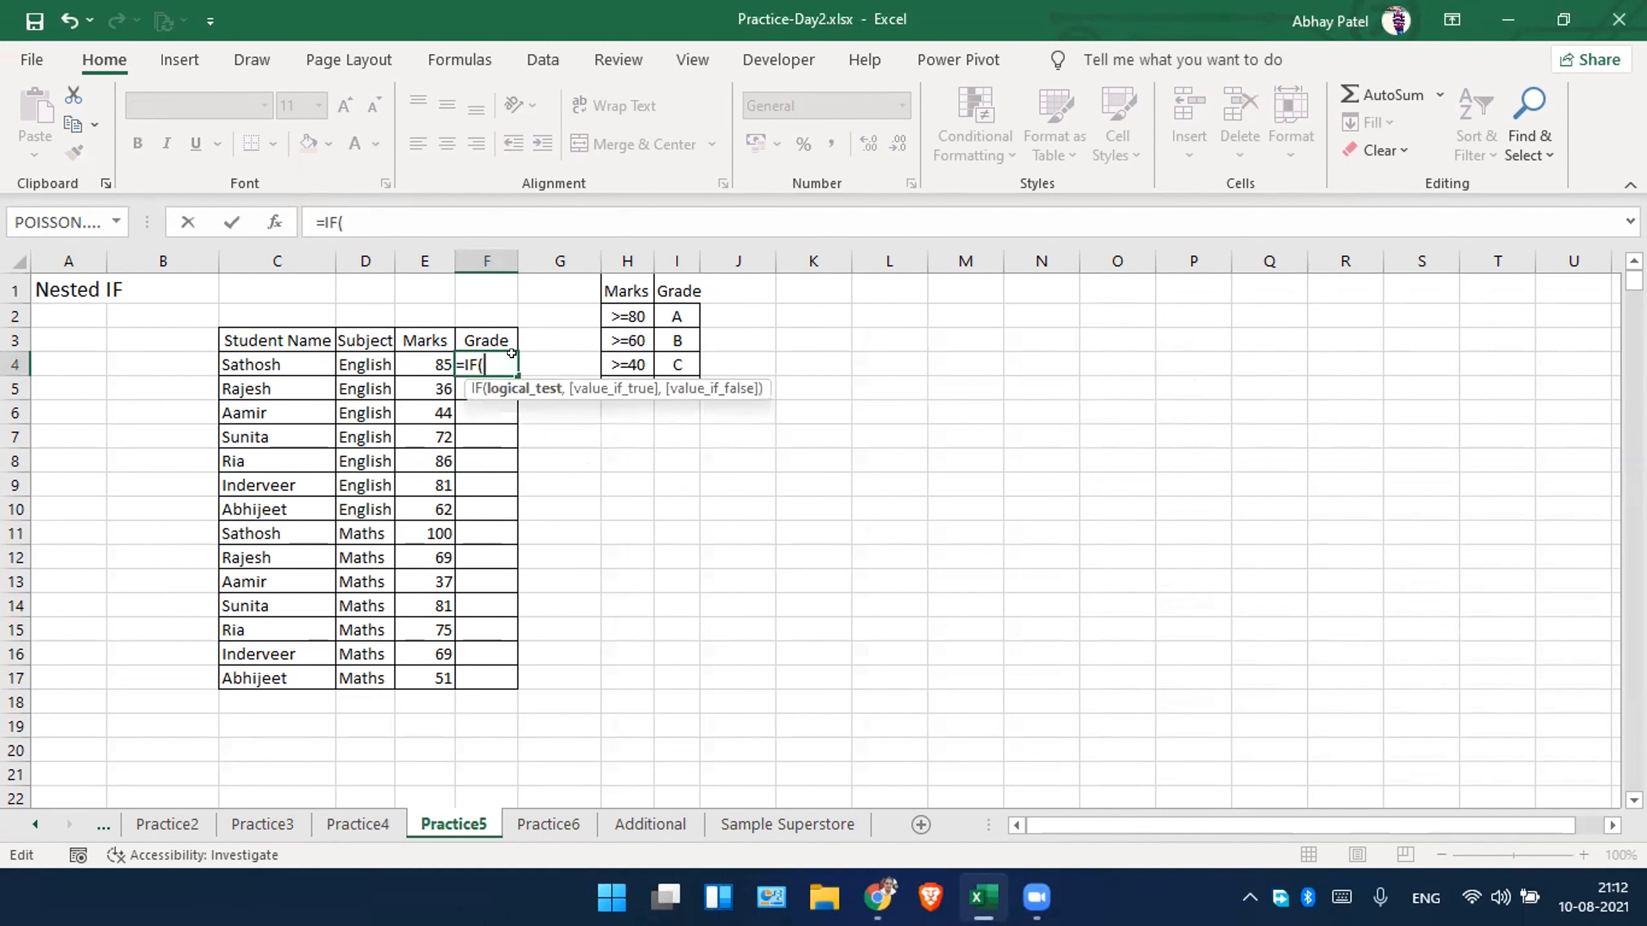
{"action": "left_click", "coordinate": [447, 362]}
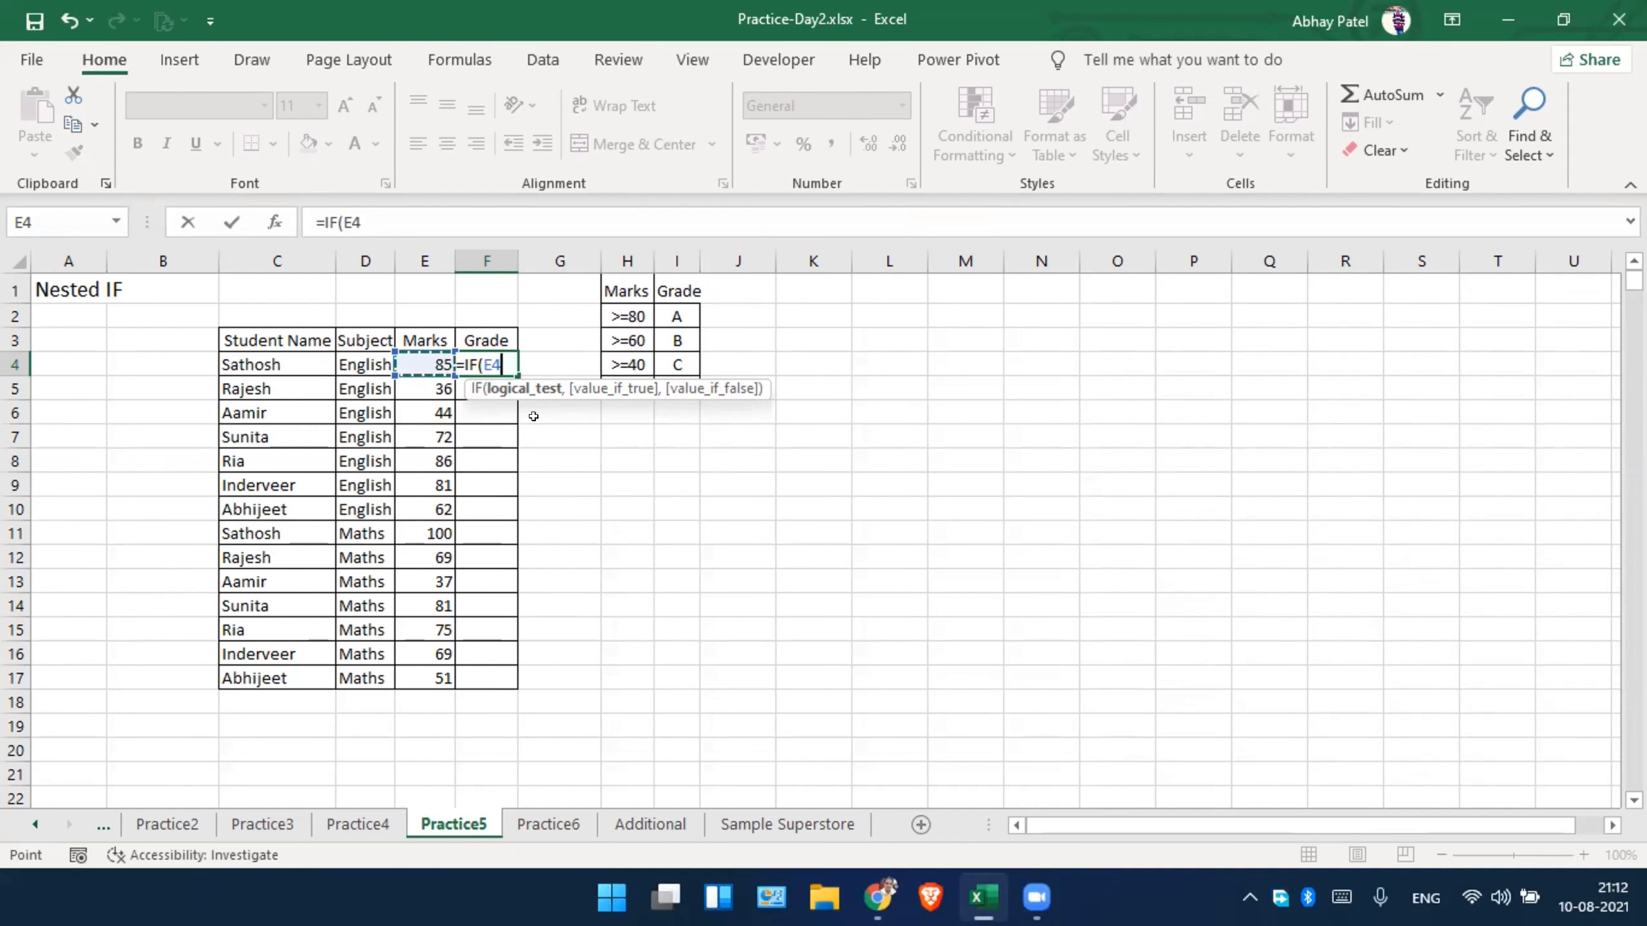
{"action": "type", "text": ">=80"}
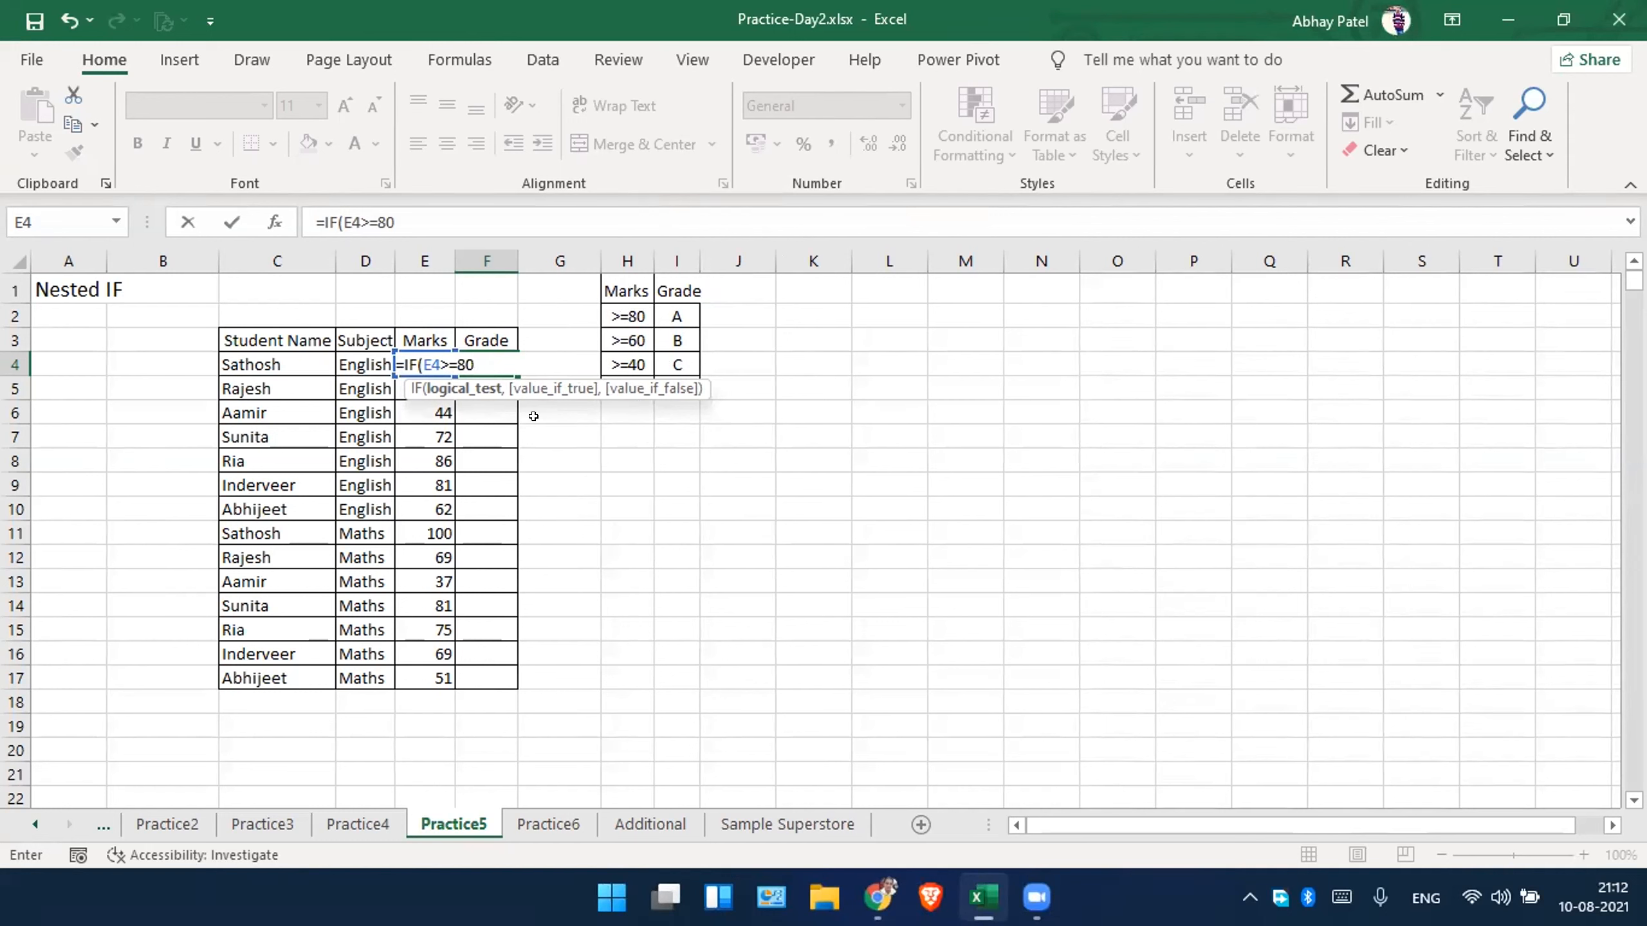
{"action": "type", "text": ","}
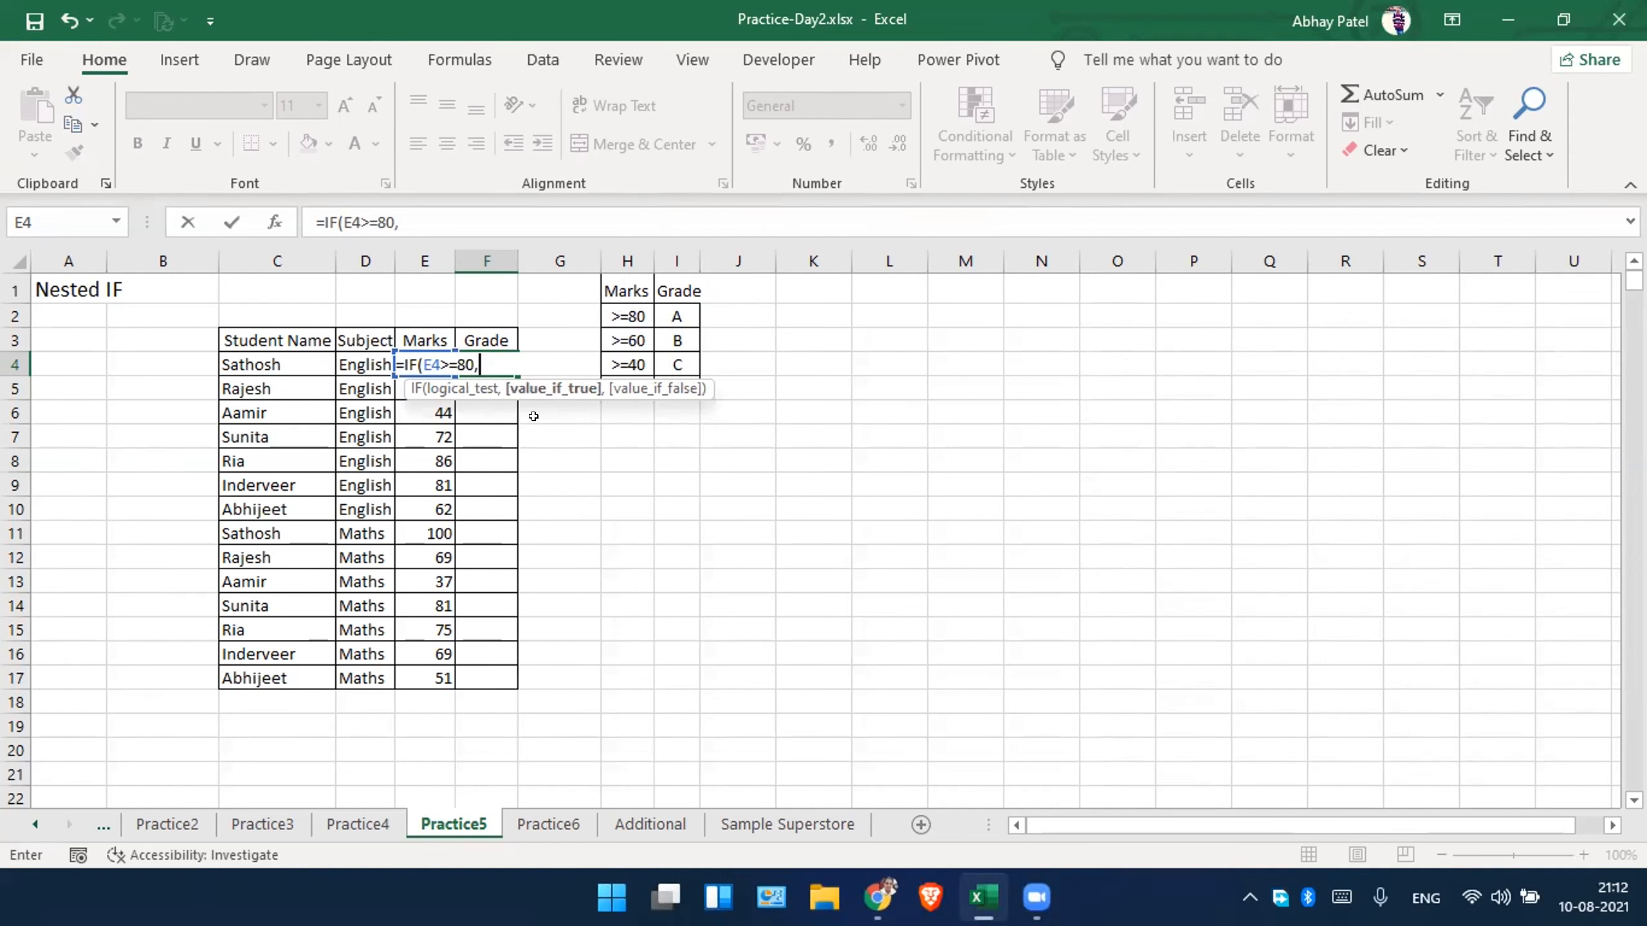
{"action": "type", "text": "\"A\",if"}
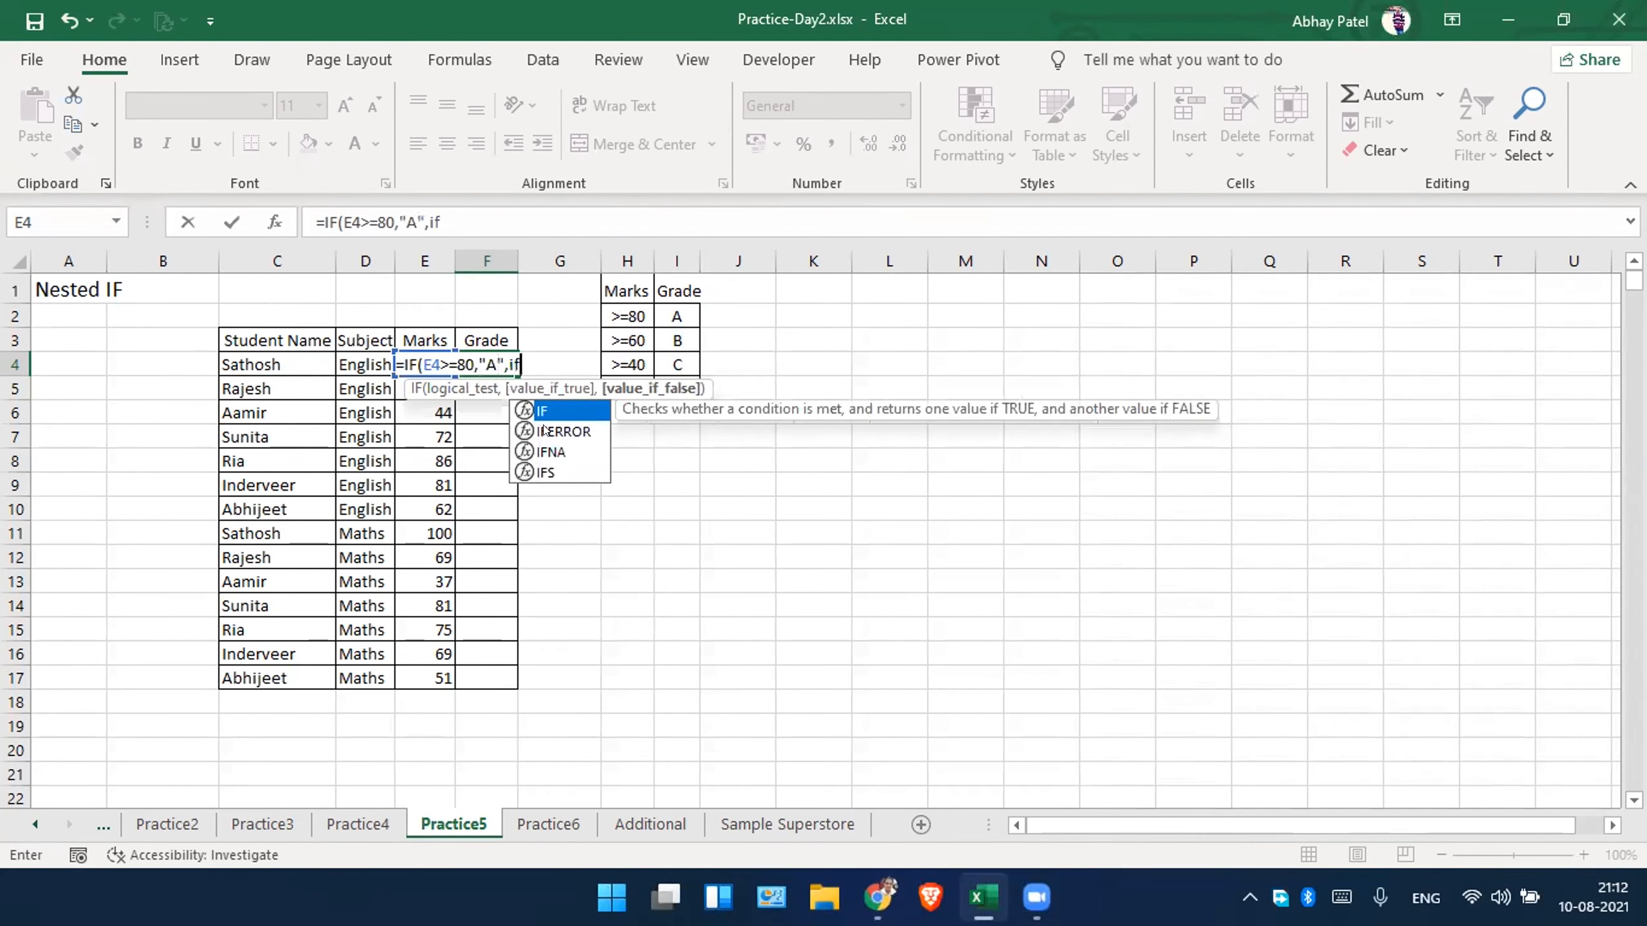
Nest a second IF as the false value in F4, testing E4>=60 and returning "B".
{"action": "key", "text": "Tab"}
{"action": "type", "text": "E4"}
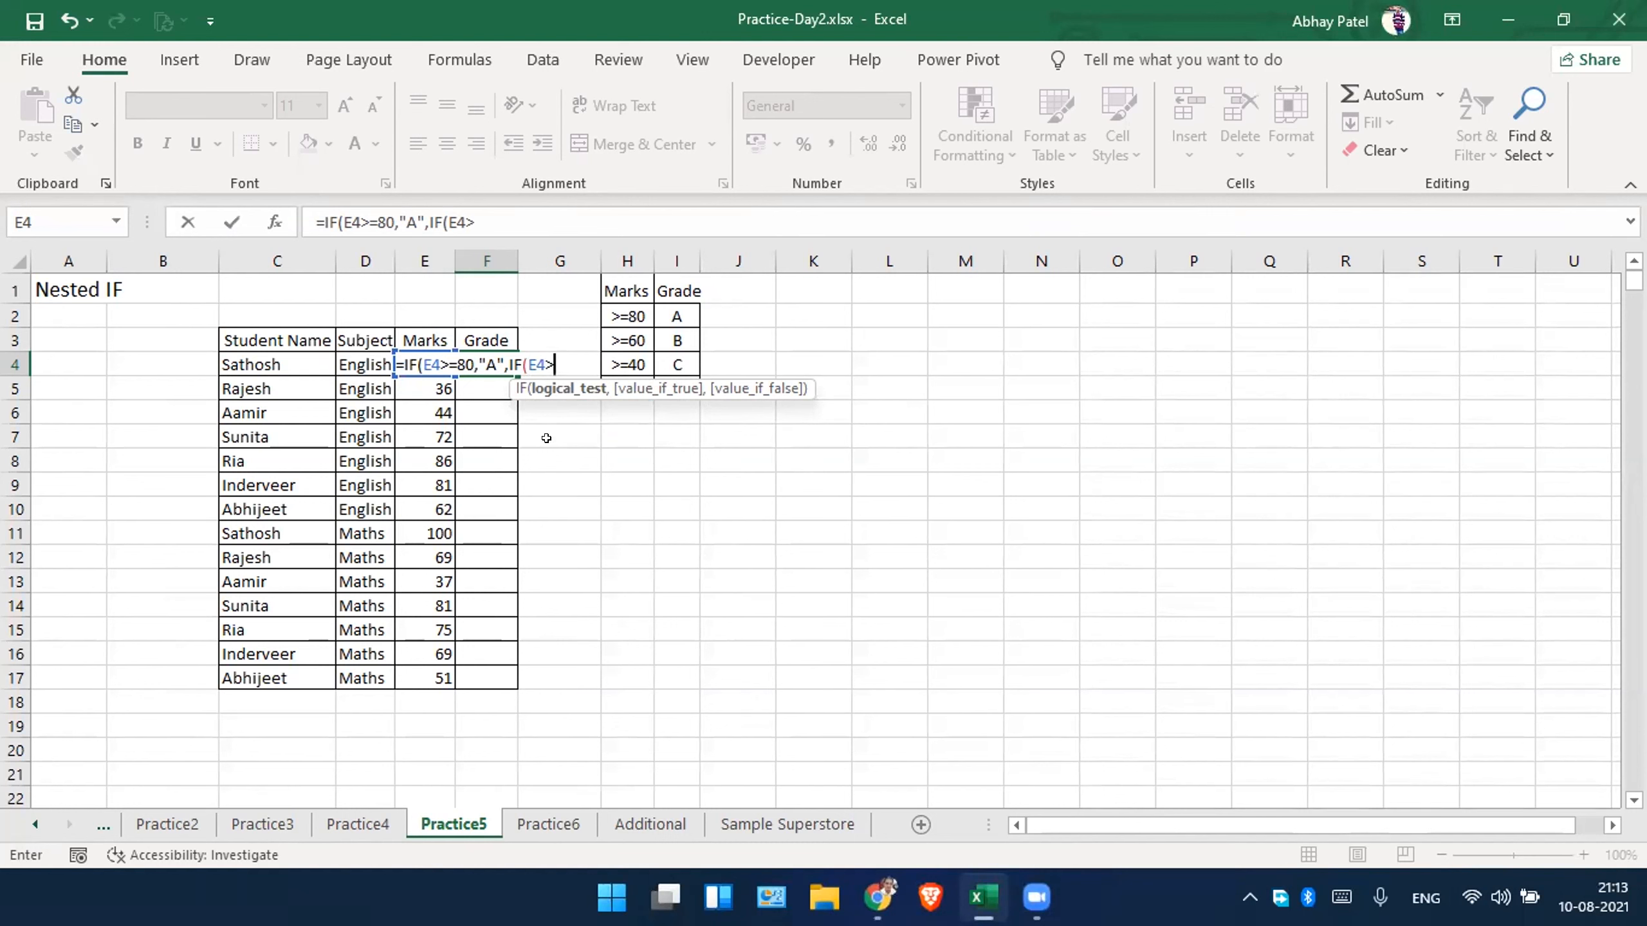
{"action": "type", "text": "60"}
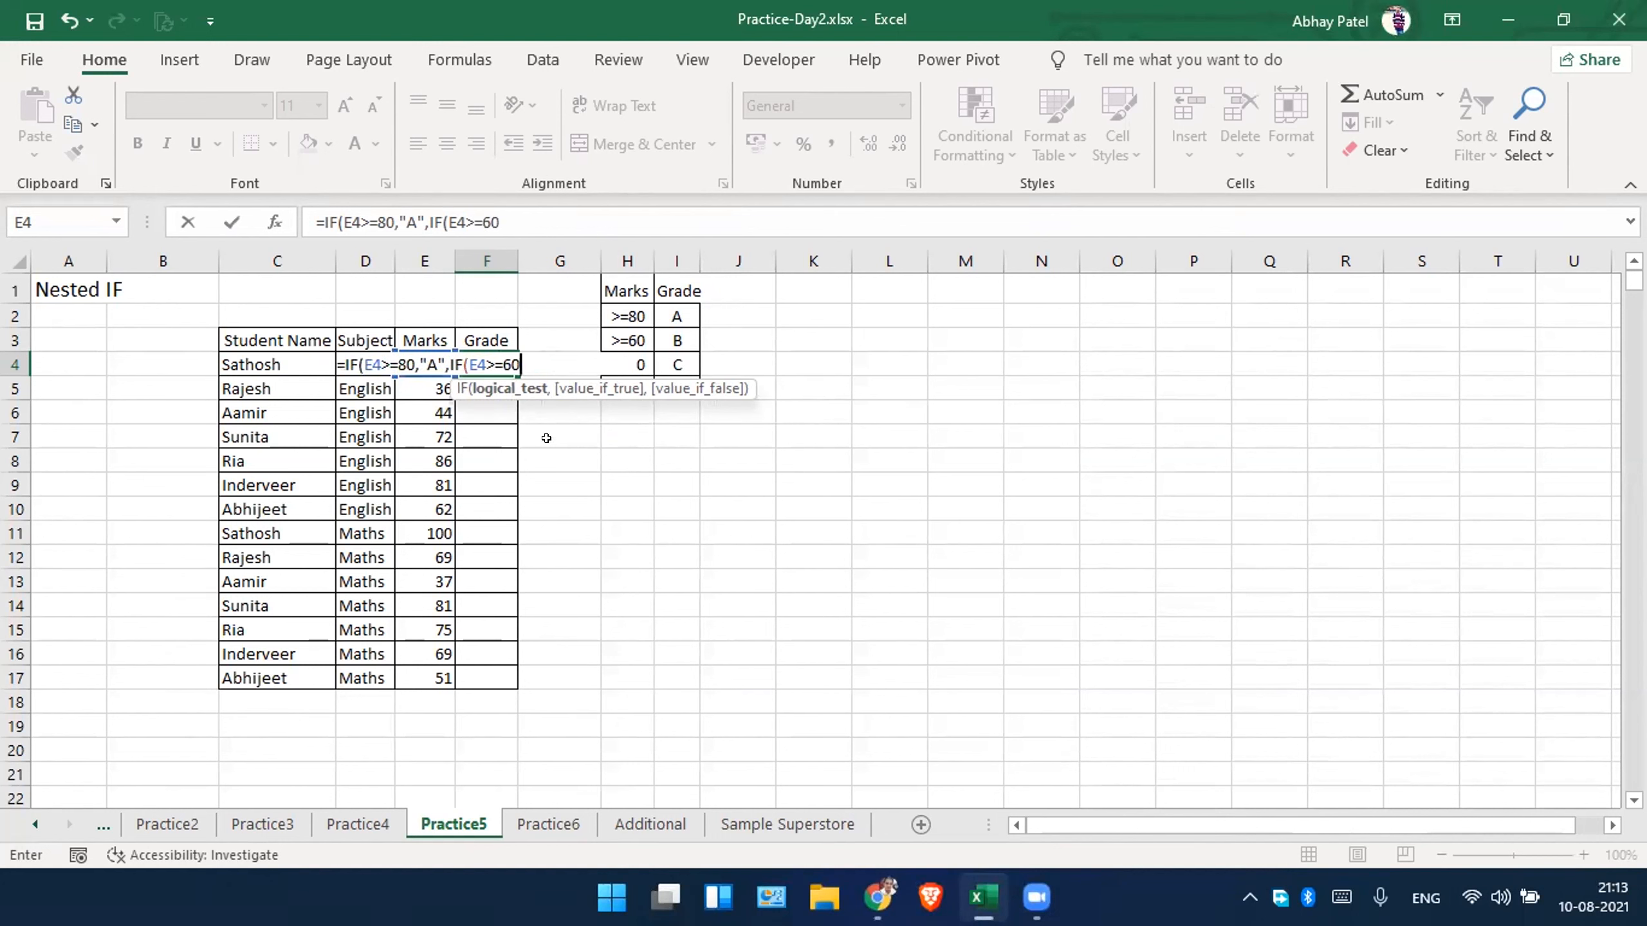
{"action": "type", "text": ","}
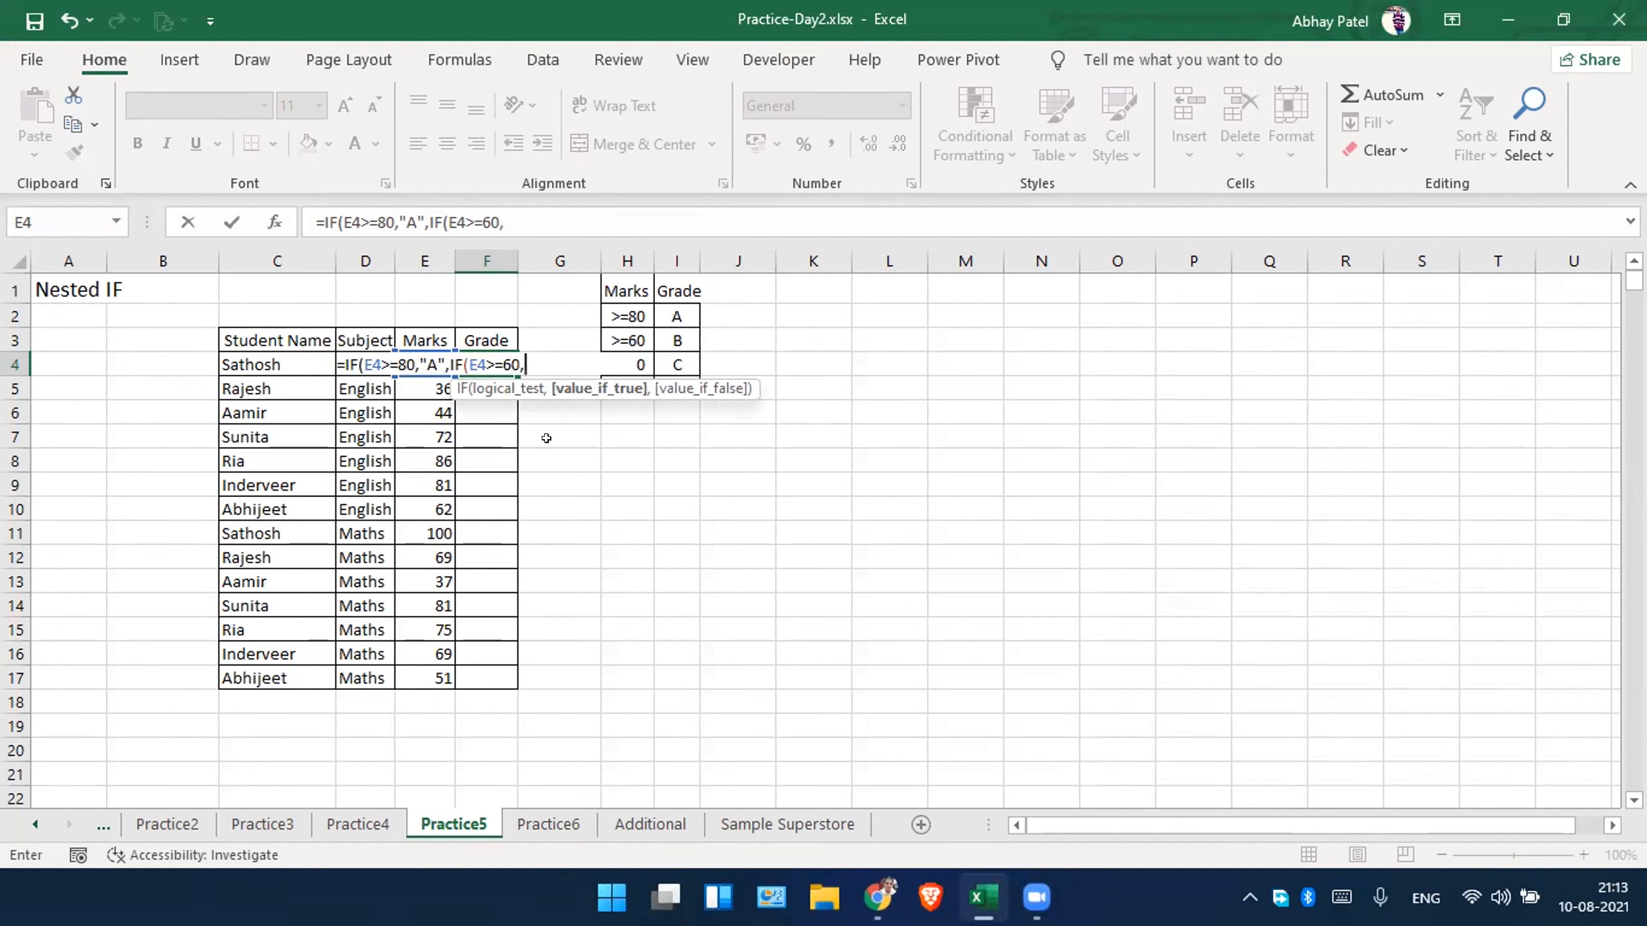
{"action": "type", "text": "\"B\","}
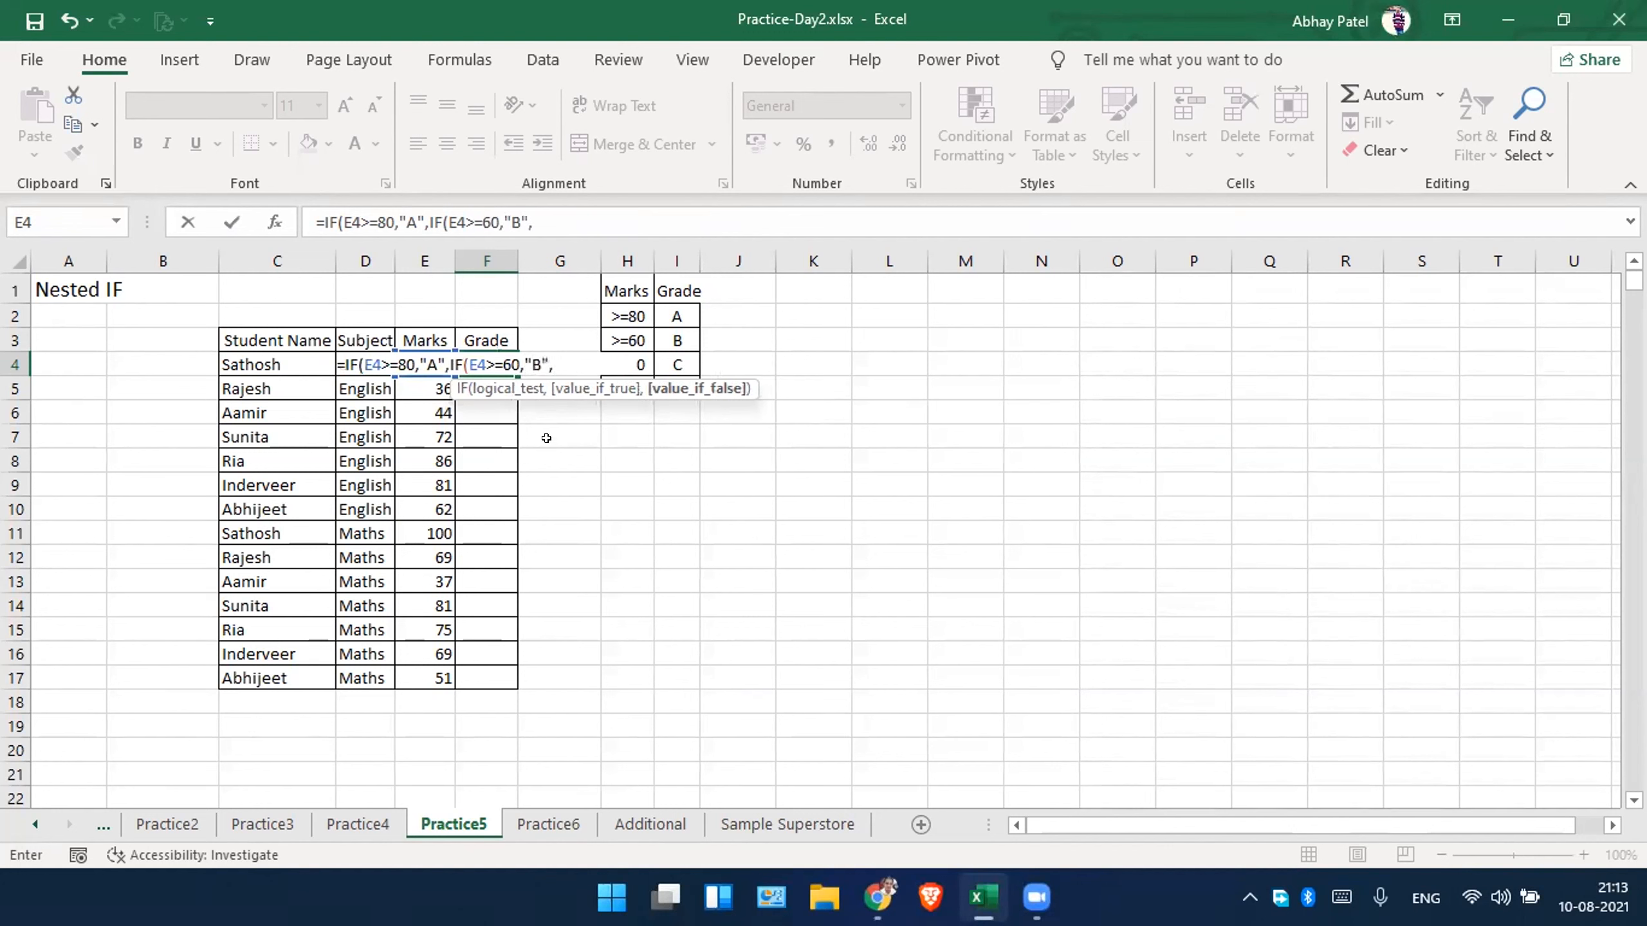
{"action": "type", "text": "if"}
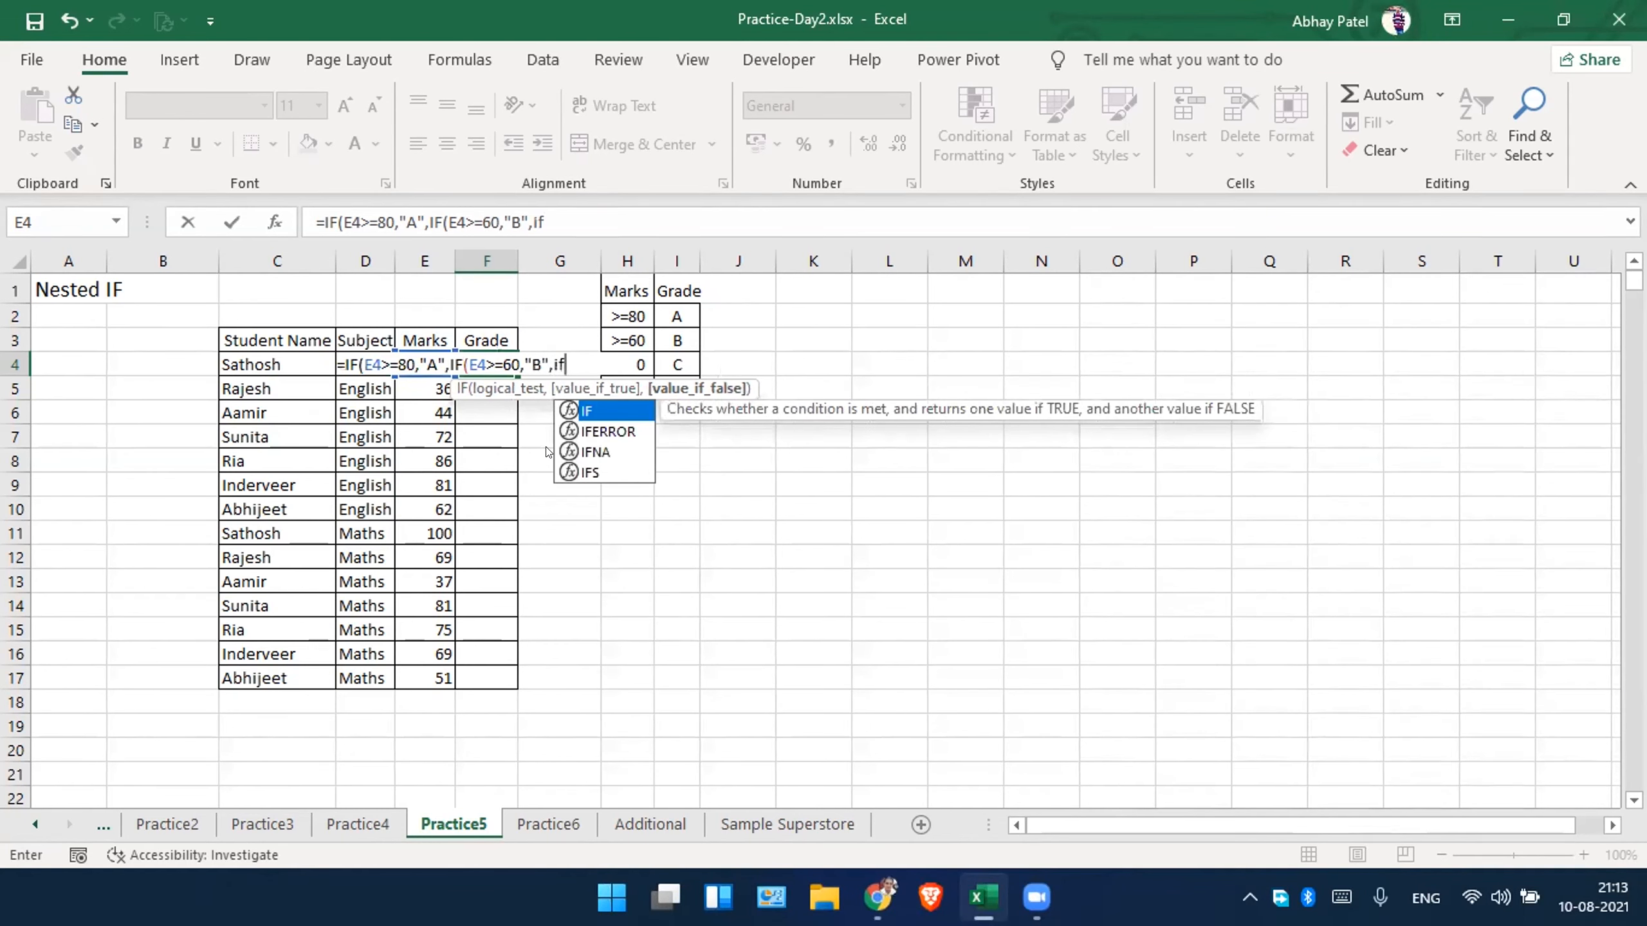
Nest a third IF as the false value in F4, with the logical test E4>=40.
{"action": "key", "text": "Tab"}
{"action": "type", "text": "b"}
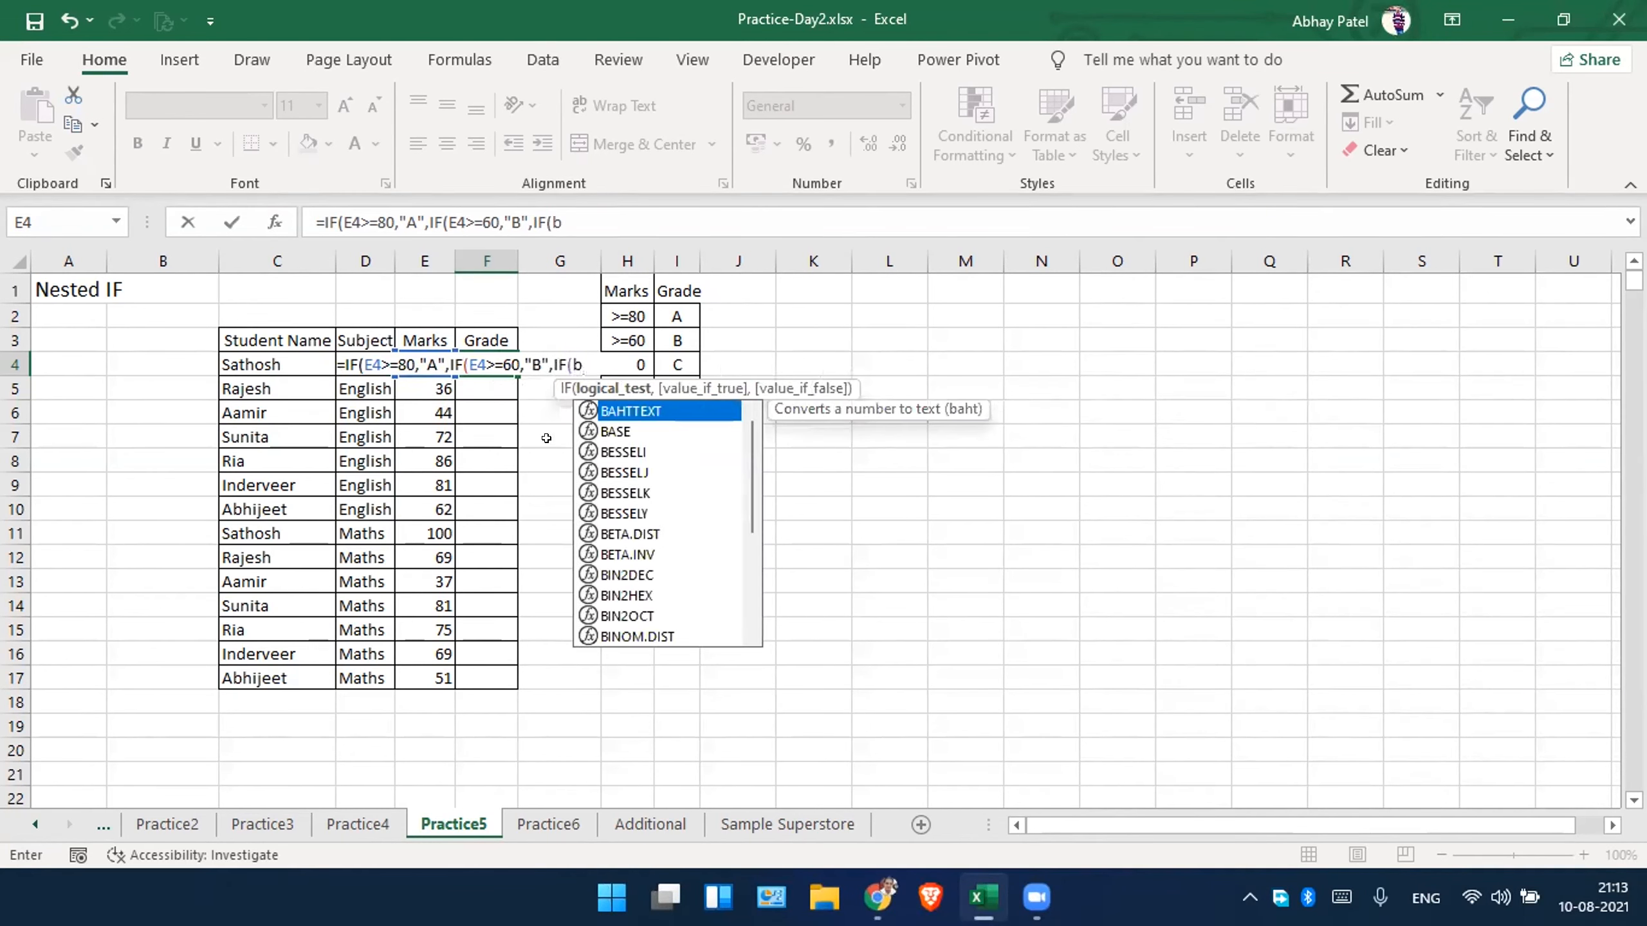
{"action": "key", "text": "BackSpace"}
{"action": "type", "text": "E4"}
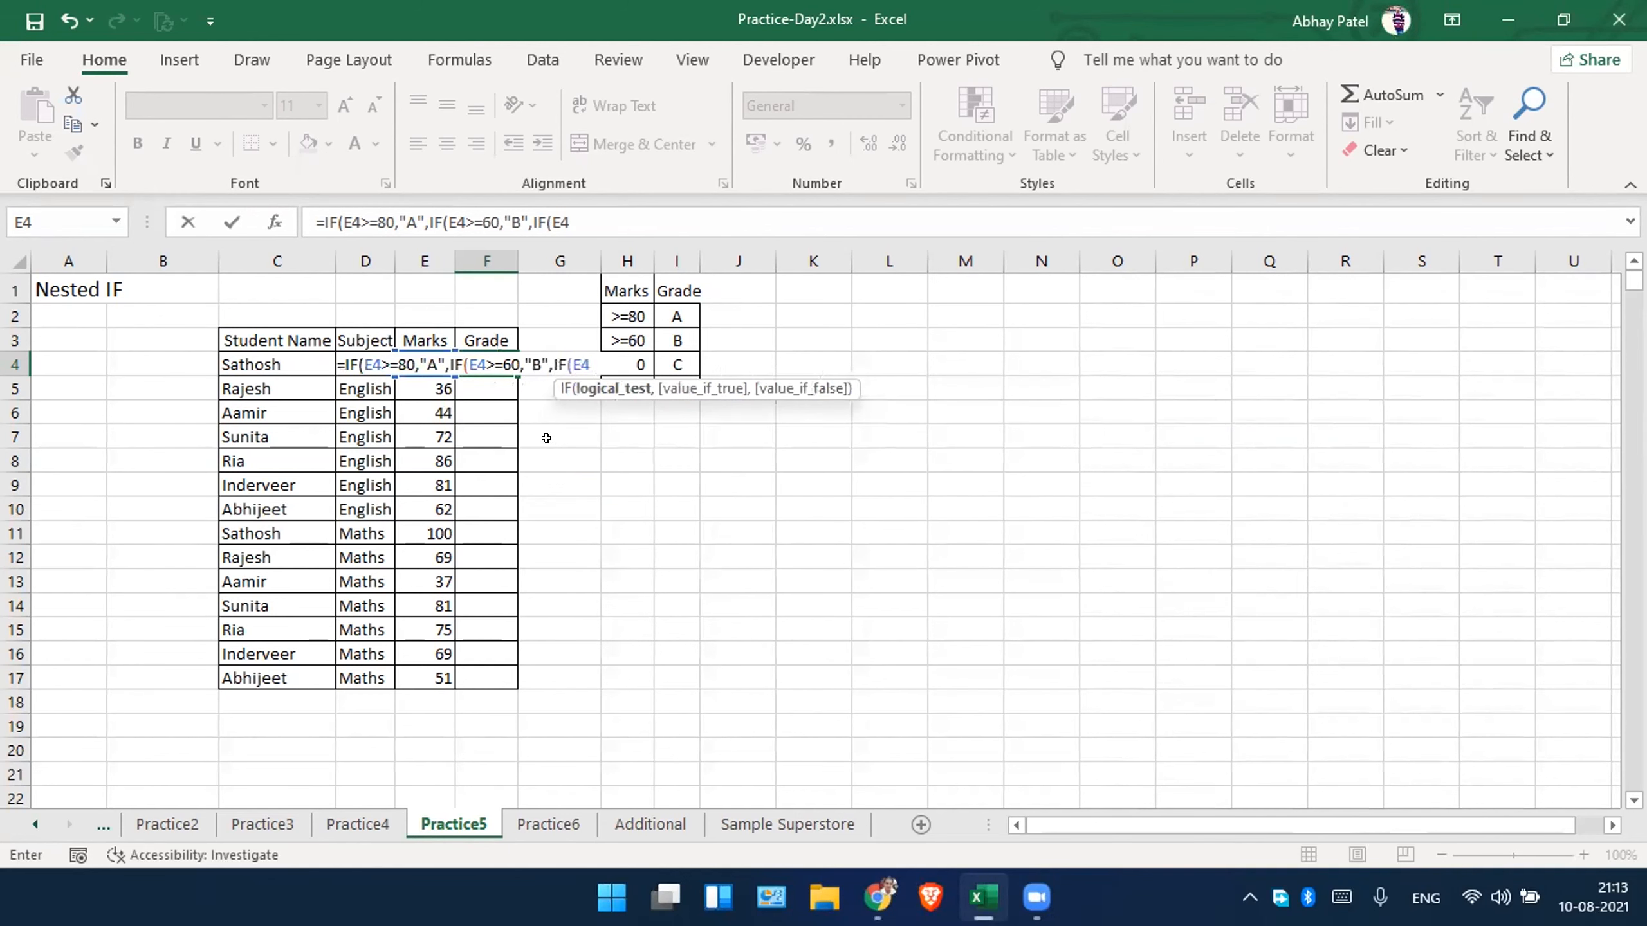
{"action": "type", "text": ">=40"}
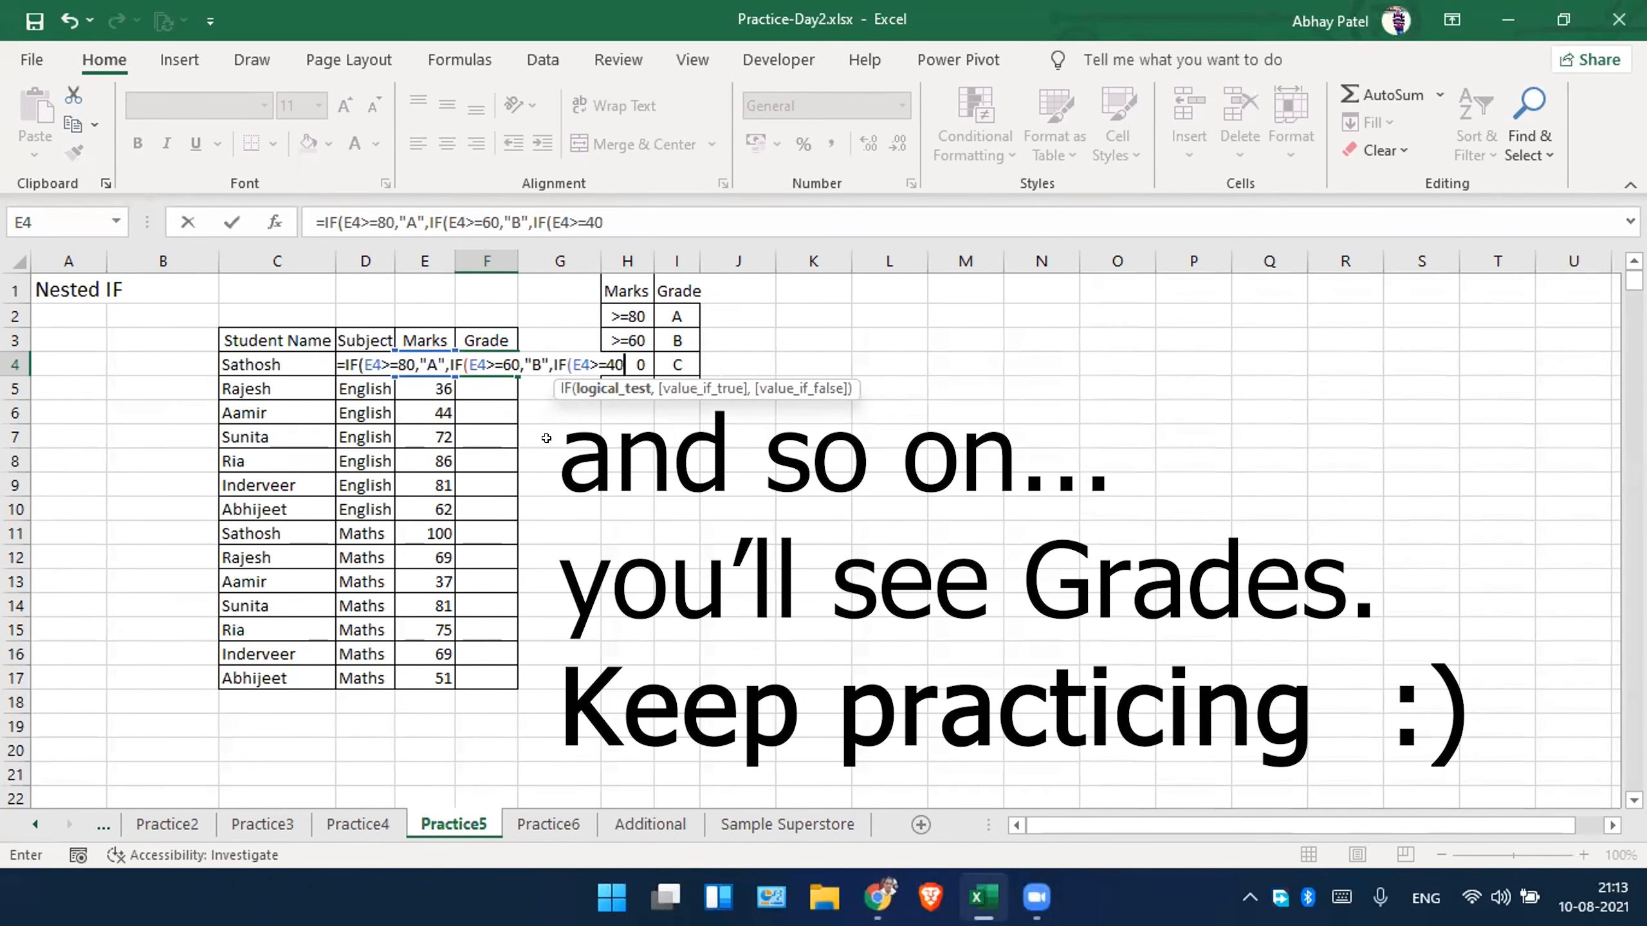